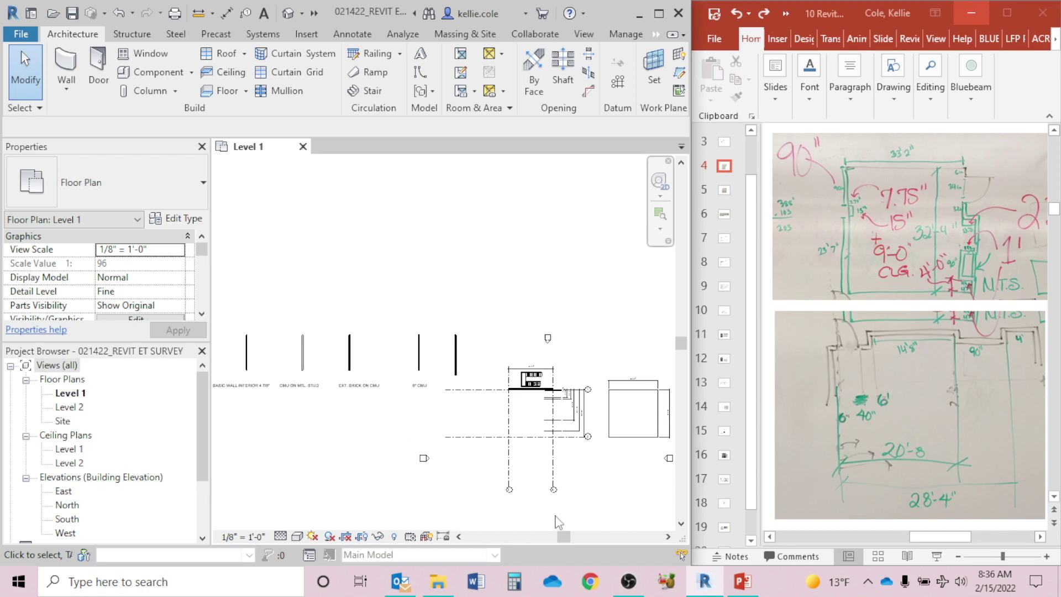
Examine the gridlines, the brick-on-CMU wall and the dimensioned room layout in the Level 1 floor plan.
scroll(575, 471, "up", 3)
scroll(574, 360, "up", 2)
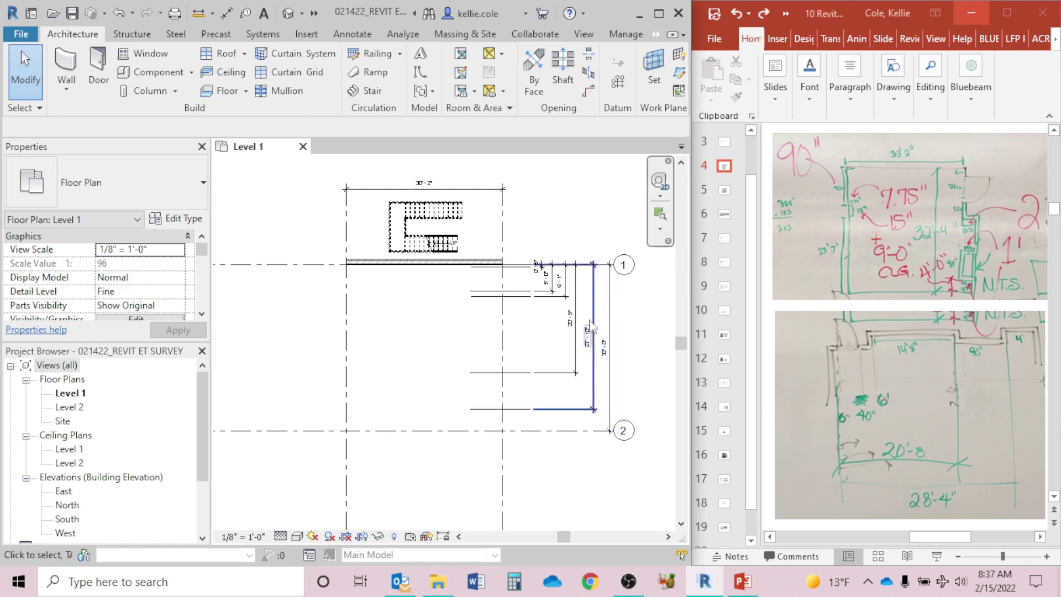
left_click(312, 270)
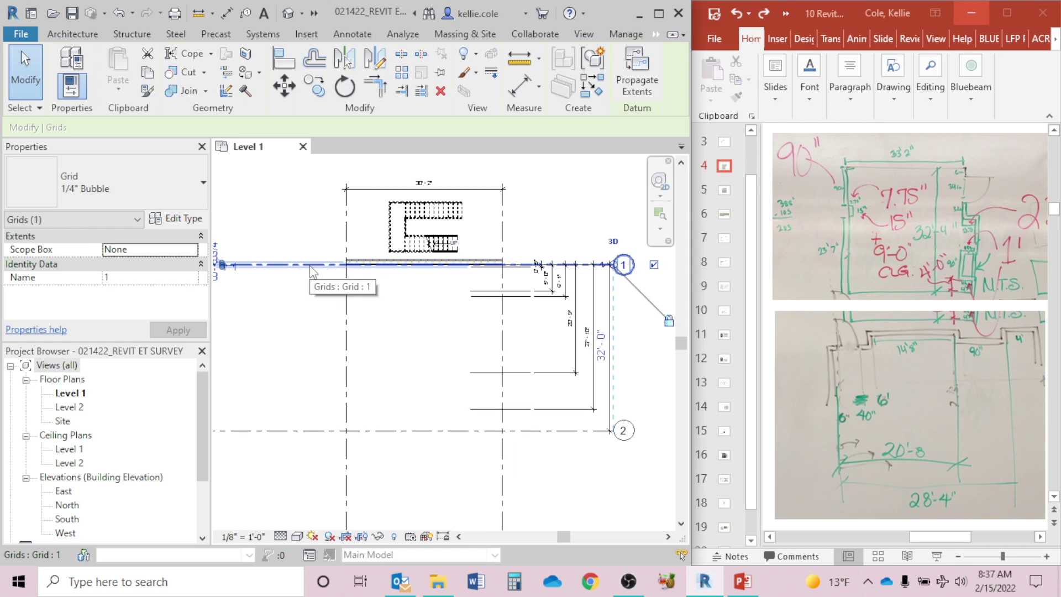
key("Escape")
left_click(411, 263)
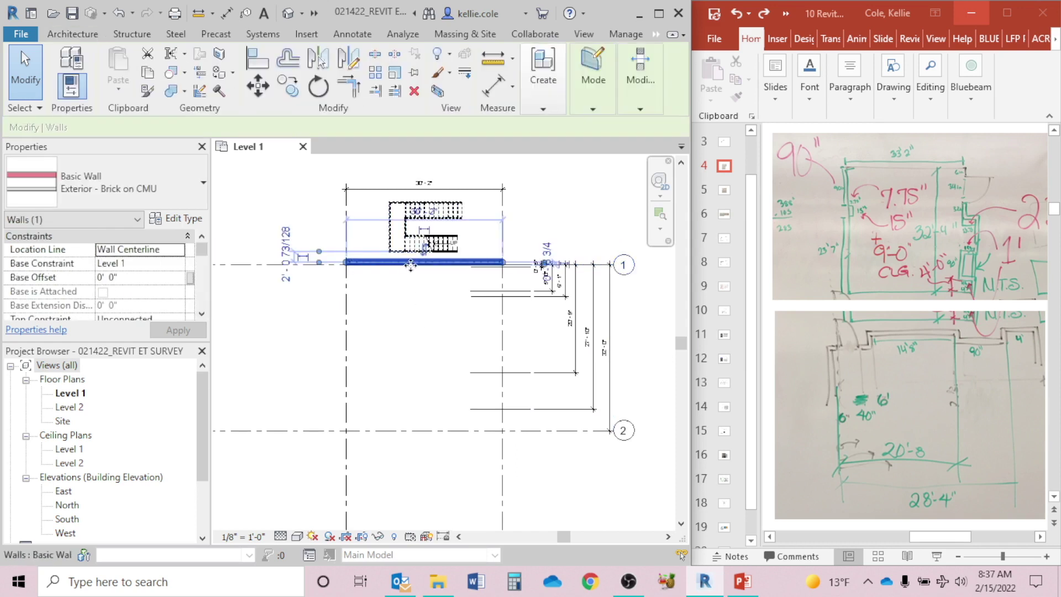
scroll(411, 265, "up", 3)
left_click(434, 329)
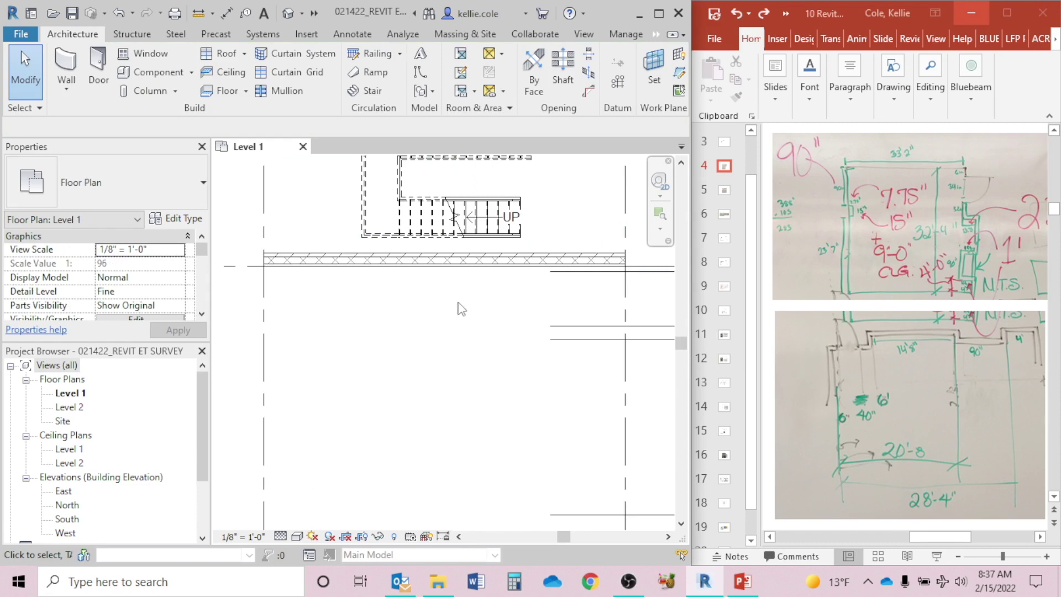
middle_click_drag(458, 309, 462, 348)
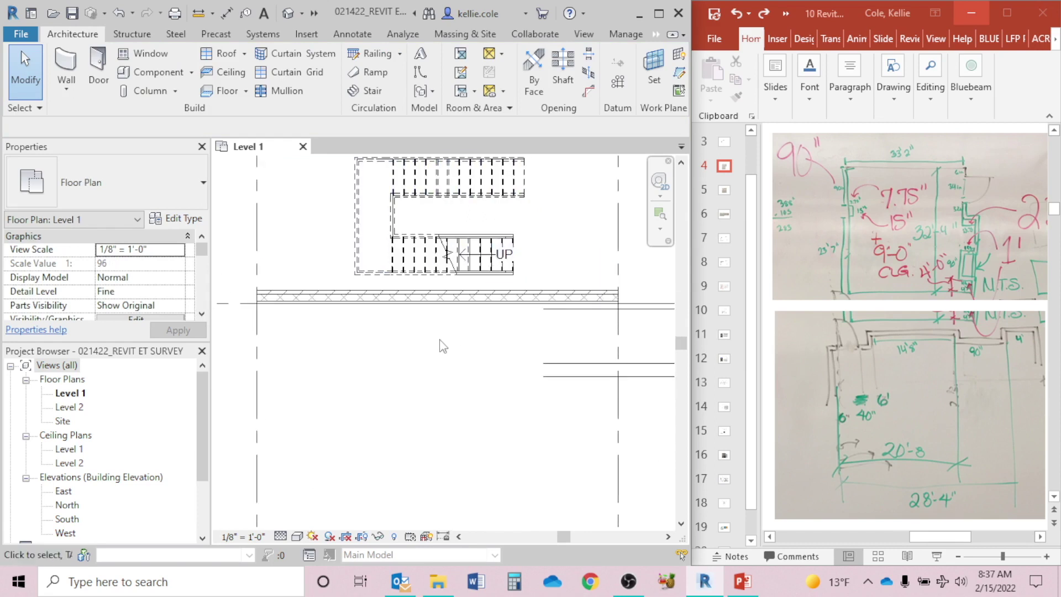
scroll(439, 347, "down", 6)
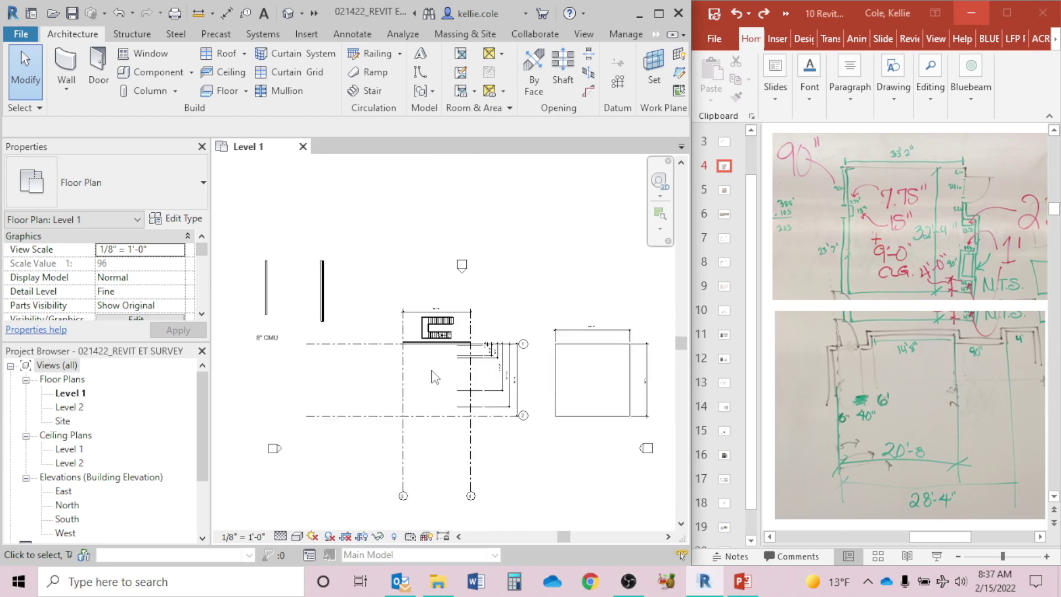
middle_click_drag(429, 377, 533, 366)
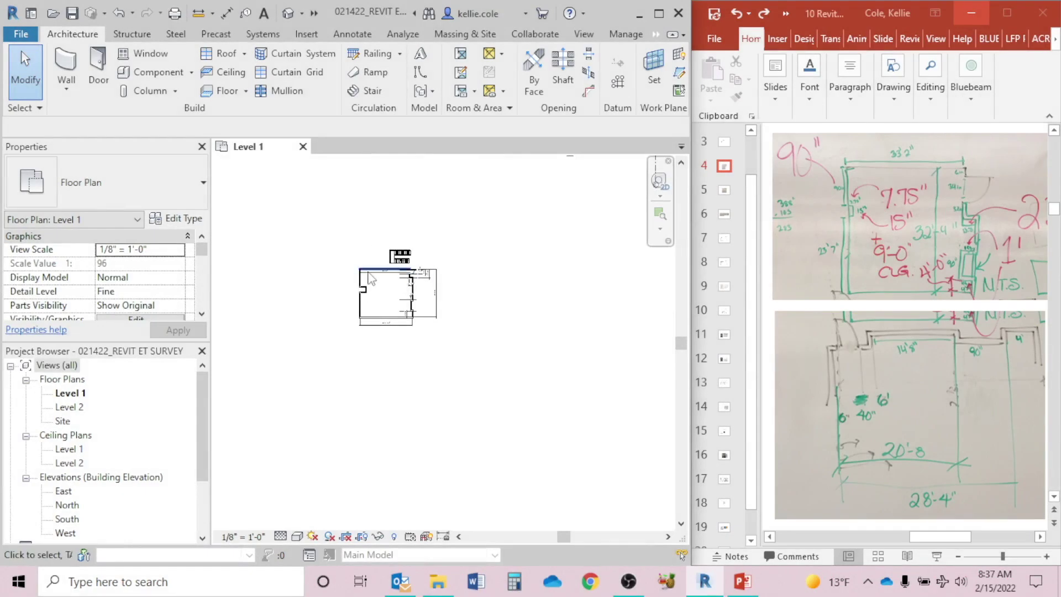
scroll(365, 265, "up", 3)
scroll(436, 350, "up", 4)
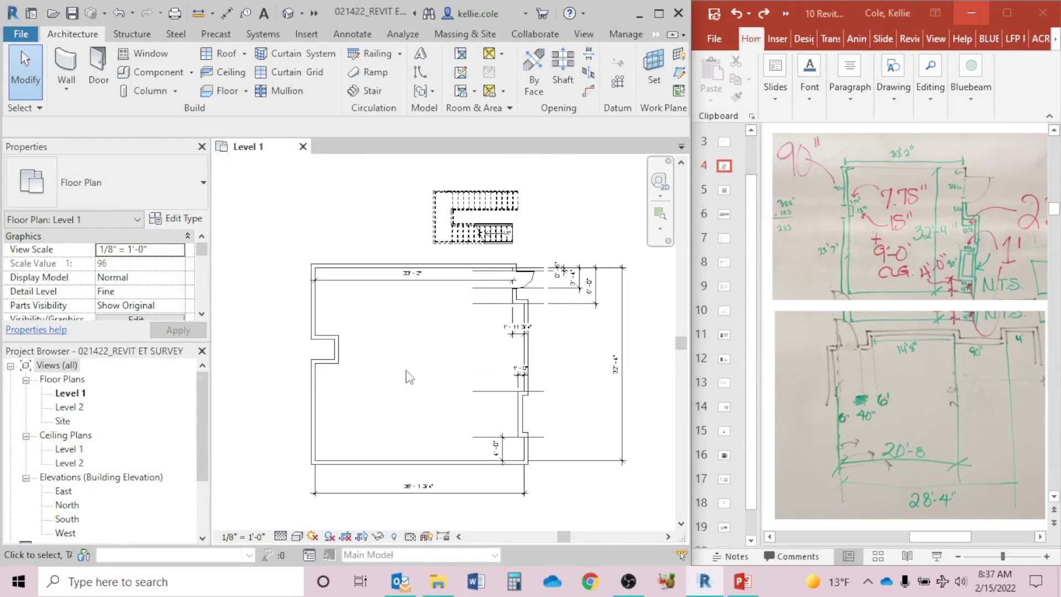
left_click(336, 349)
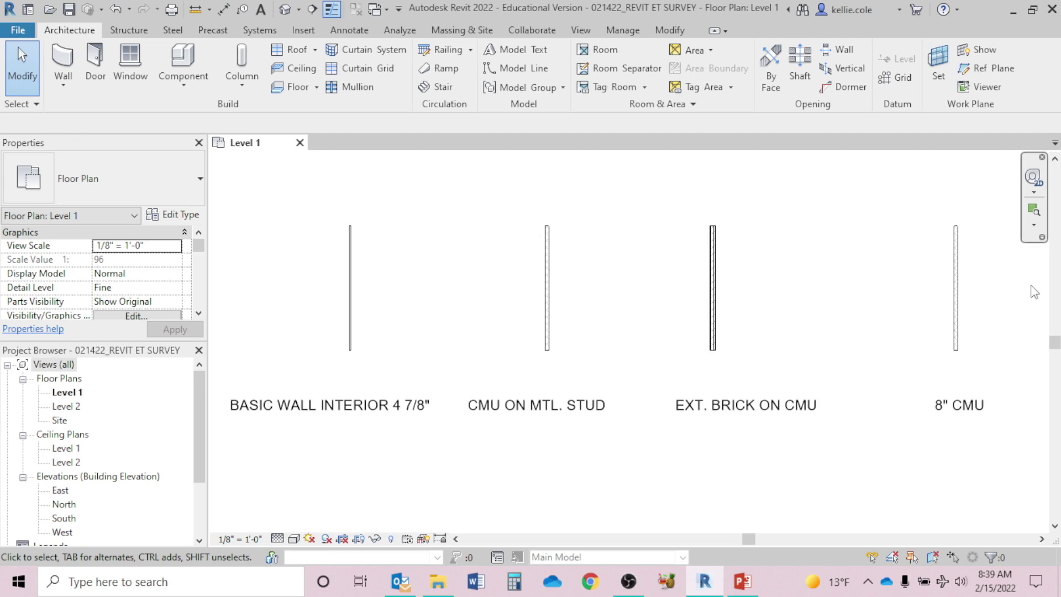
Draw a vertical Generic - 8" wall about 15'-6" long below the BASIC WALL INTERIOR 4 7/8" label.
middle_click_drag(580, 495, 597, 417)
key("w")
key("a")
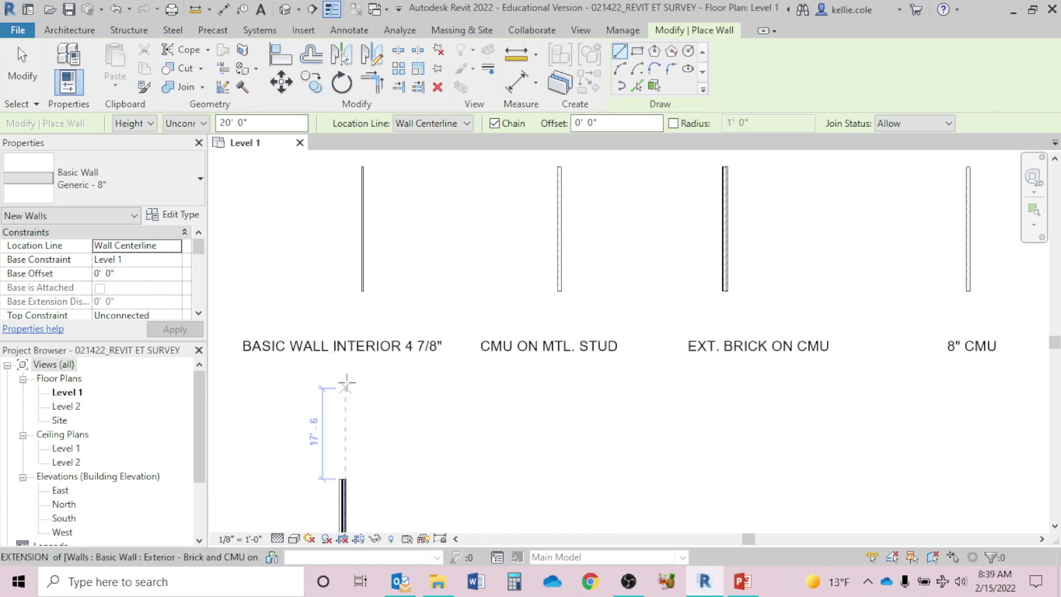
left_click(362, 374)
left_click(363, 454)
key("Escape")
key("Escape")
scroll(442, 417, "down", 3)
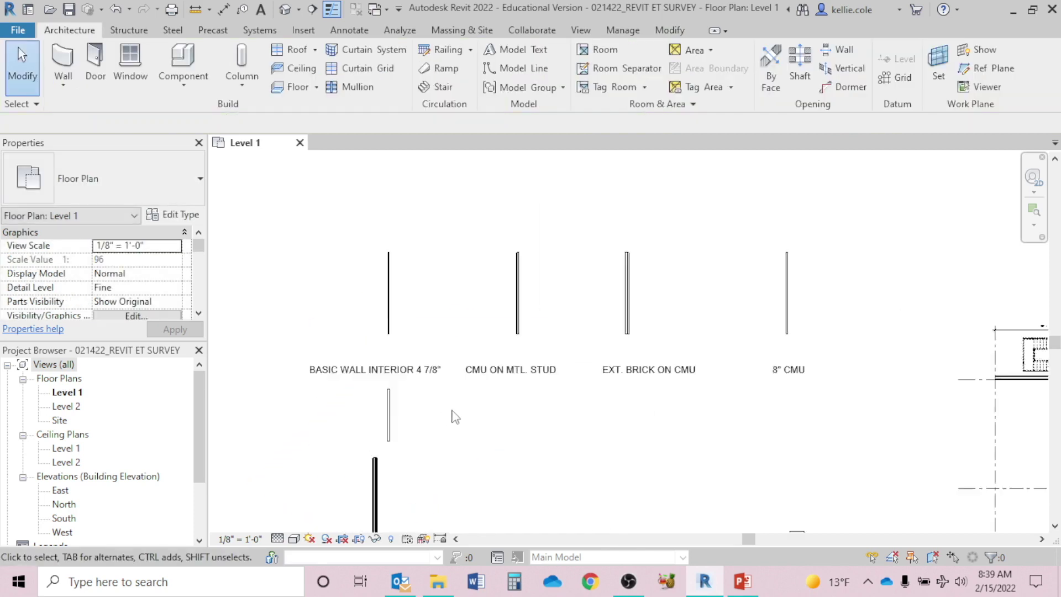
Change the new wall below the BASIC WALL INTERIOR label to type Interior - 4 7/8" Partition (1-hr).
scroll(435, 399, "up", 3)
middle_click_drag(430, 400, 404, 447)
left_click(333, 460)
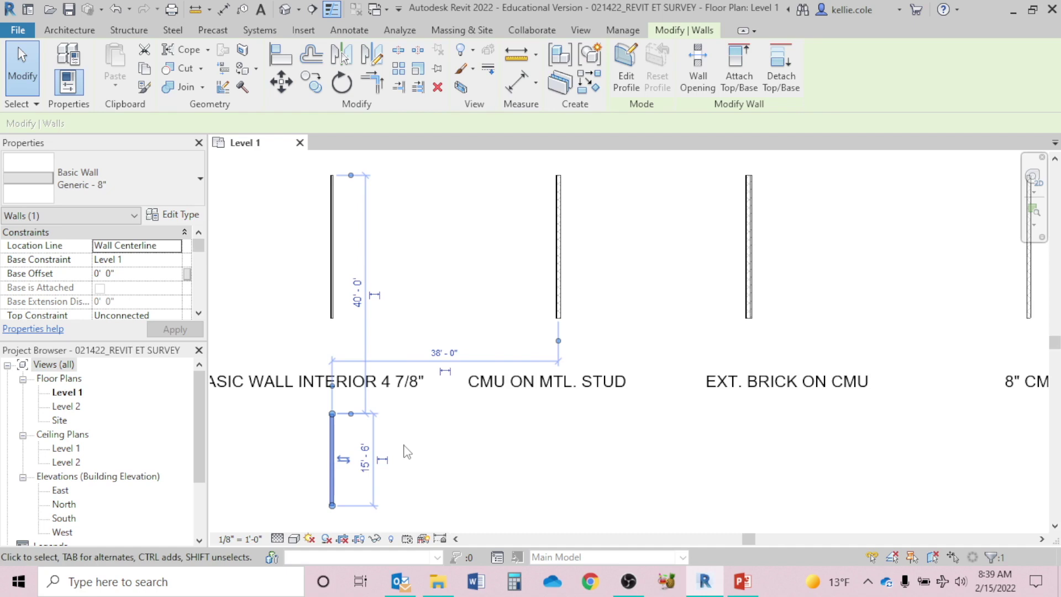
left_click(140, 180)
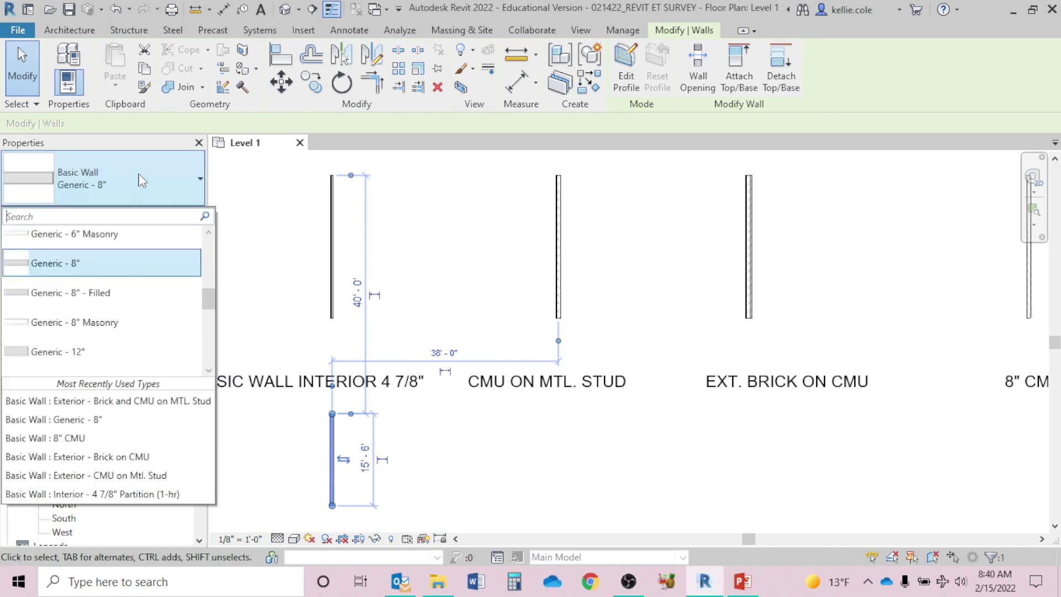
type("basic wall inter")
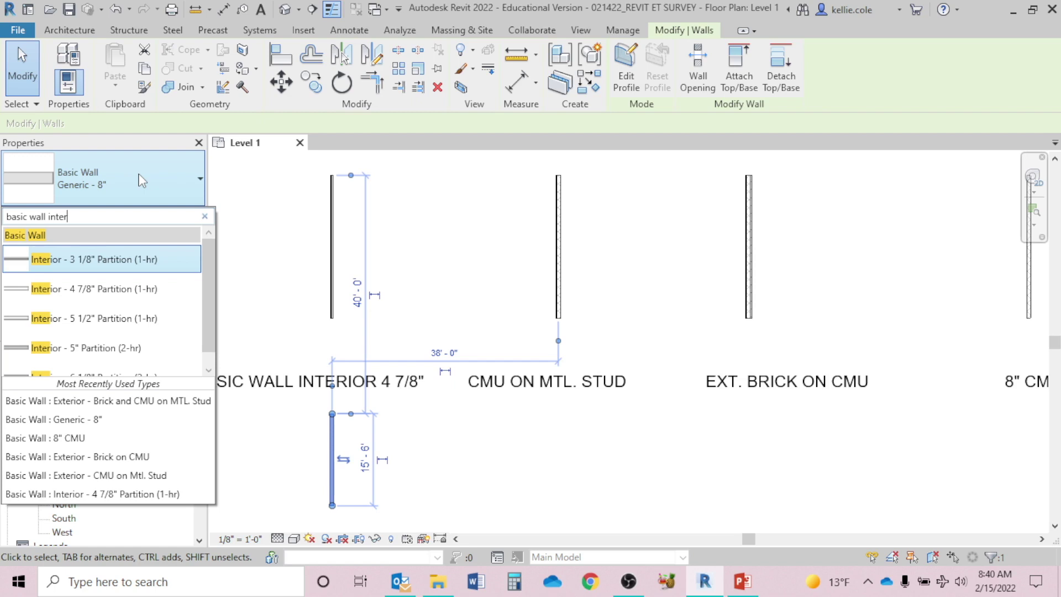
left_click(172, 294)
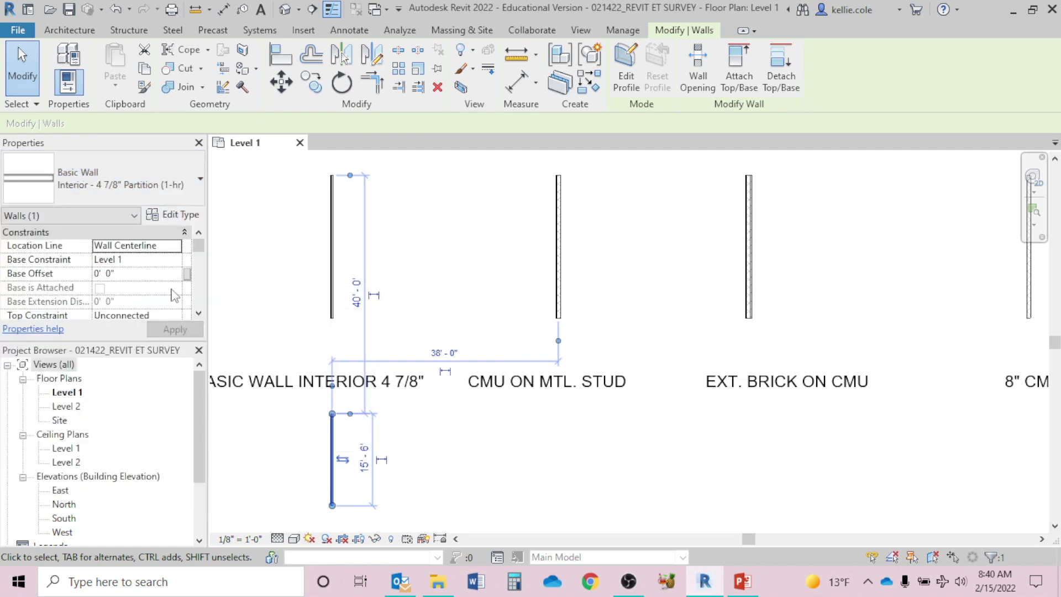
left_click(462, 450)
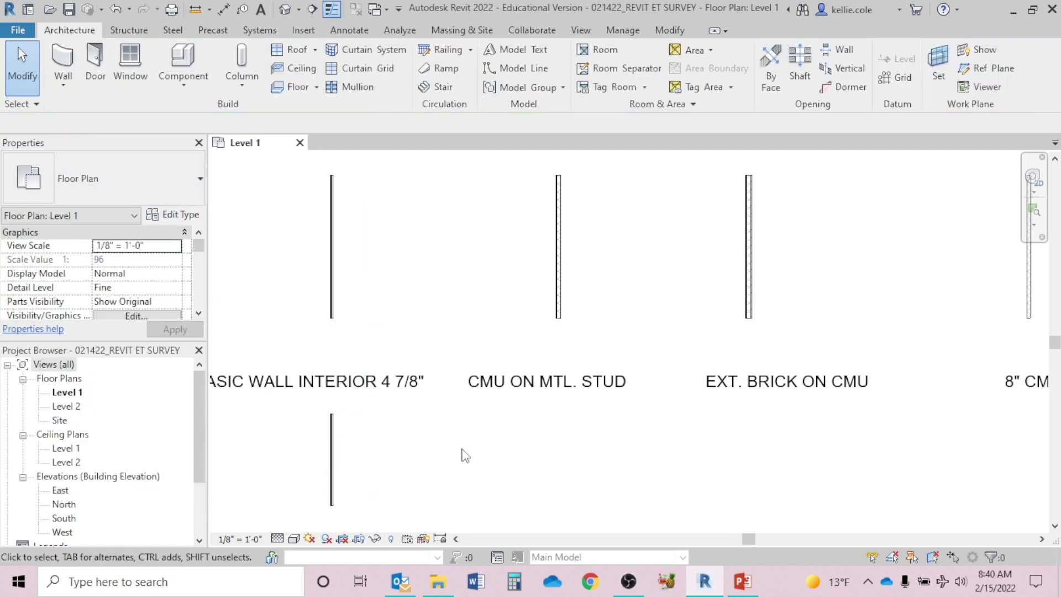
left_click(332, 442)
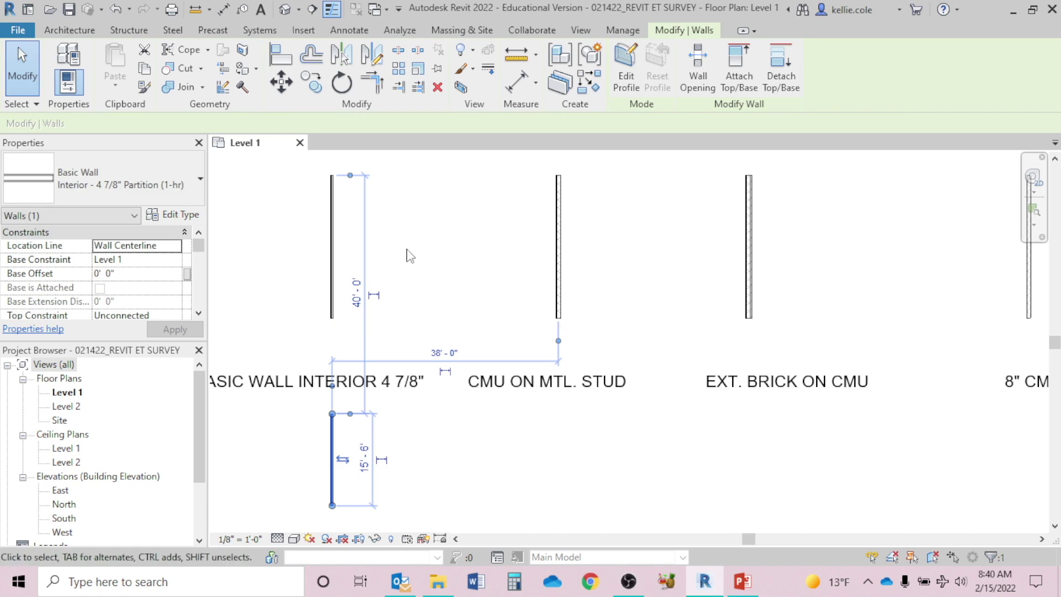
left_click(424, 285)
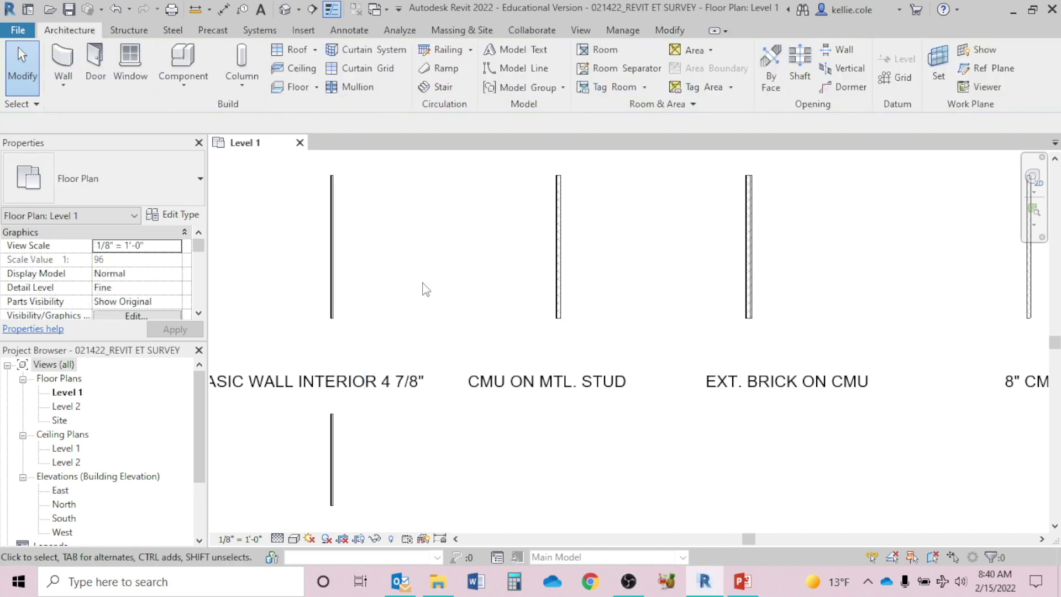
Undo the wall type change and the placement of the wall below the BASIC WALL INTERIOR label.
key("ctrl+z")
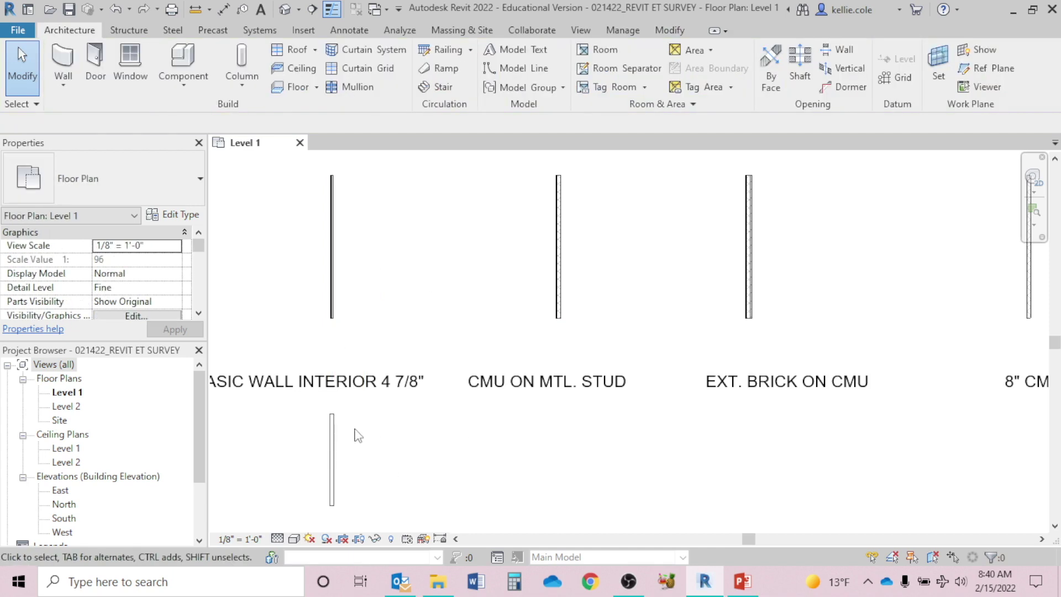
left_click(333, 443)
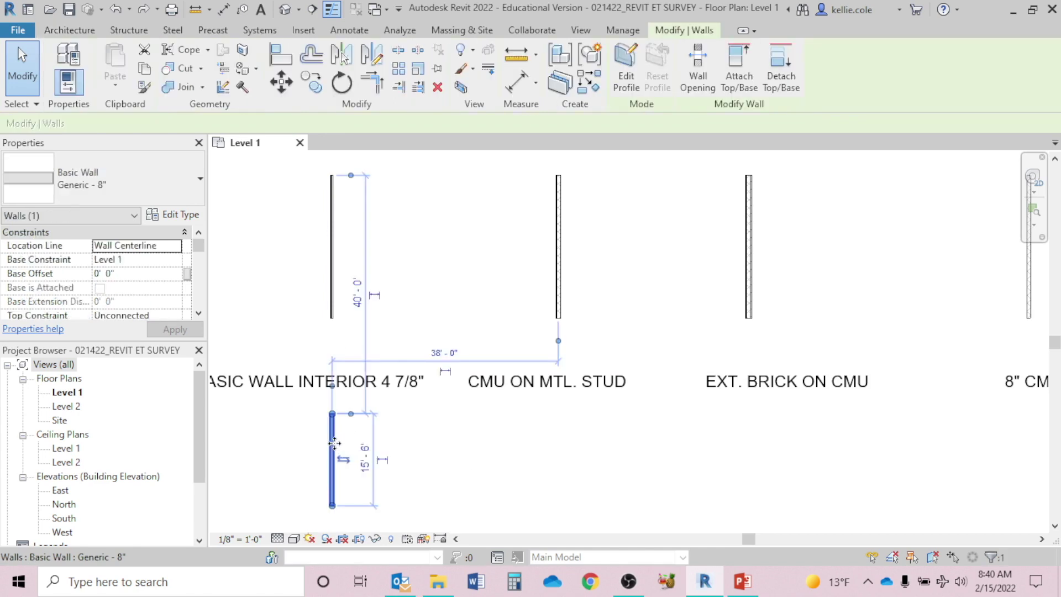
left_click(519, 466)
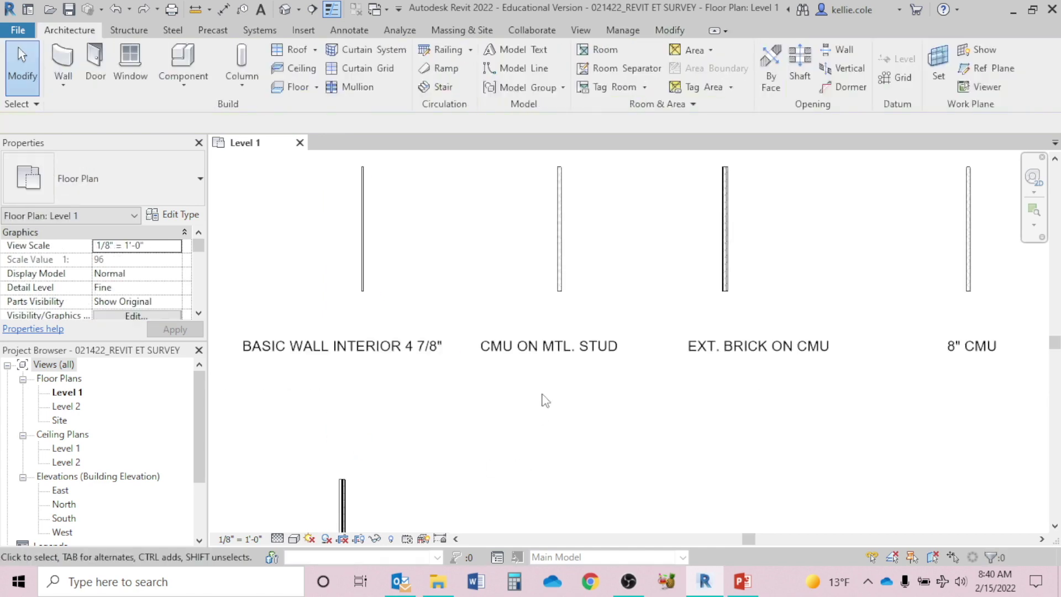
Draw a vertical Generic - 8" wall about 12'-6" long below the CMU ON MTL. STUD label, aligned with the wall above it.
middle_click_drag(601, 408, 482, 434)
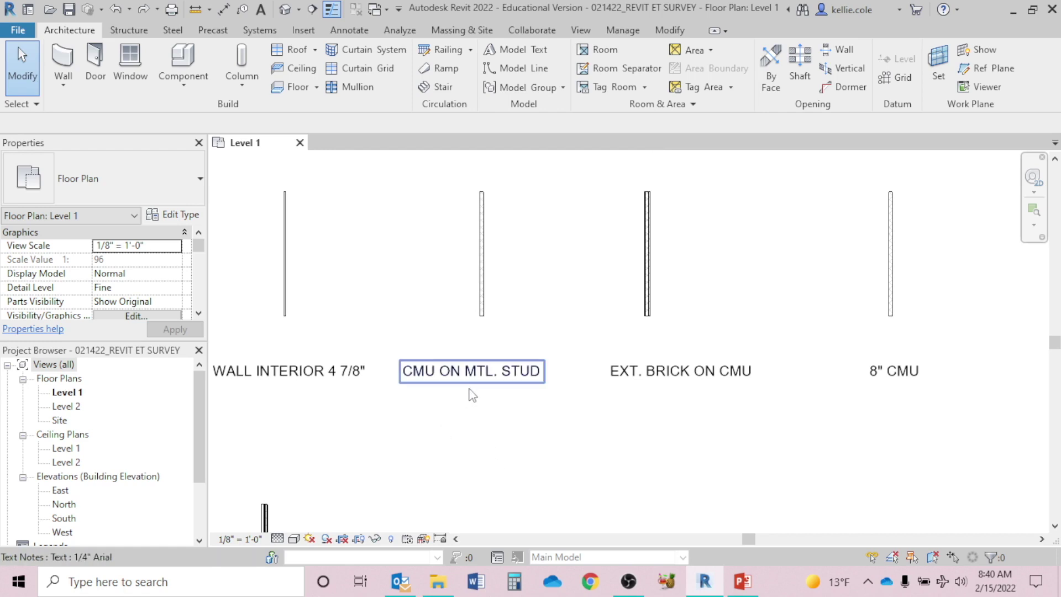
left_click(458, 372)
left_click(464, 431)
key("w")
key("a")
left_click(482, 410)
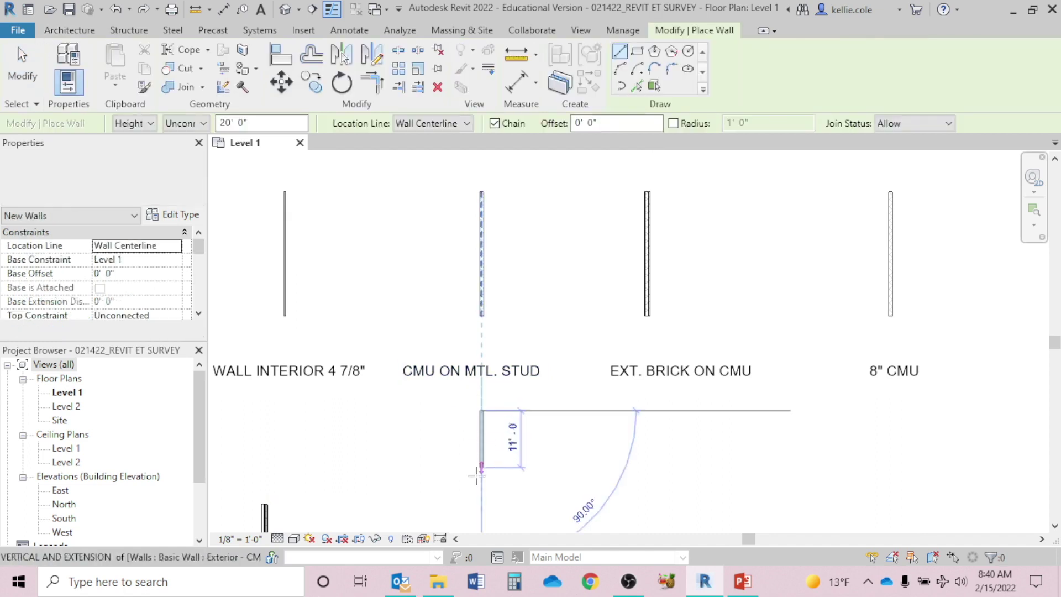
left_click(479, 475)
key("Escape")
key("Escape")
Search the wall types for "cmu on mtl." and change the new wall to Exterior - CMU on Mtl. Stud.
left_click(71, 174)
type("cmu on")
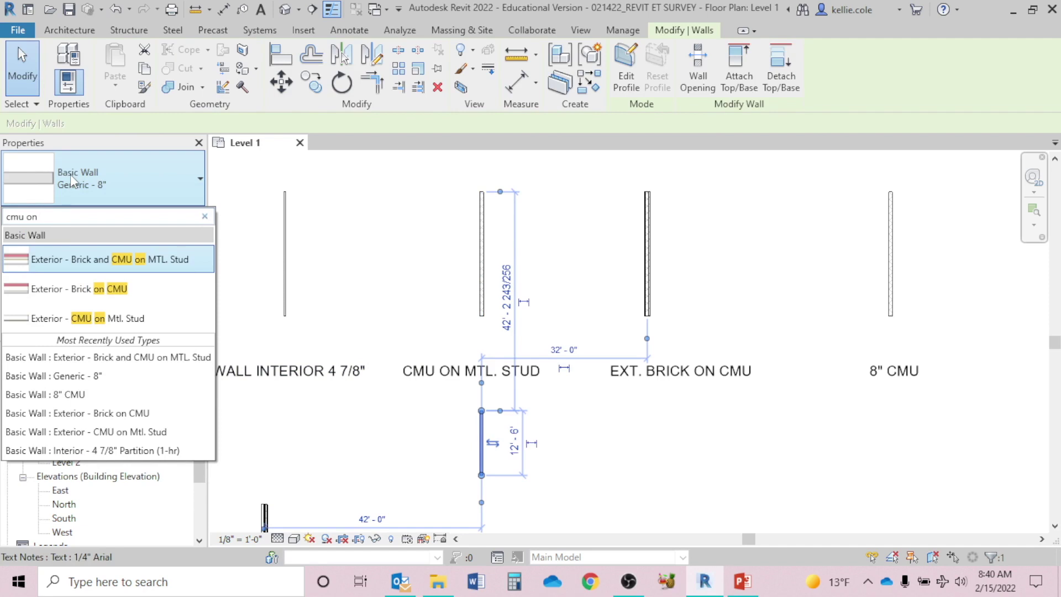
type("metl")
key("BackSpace")
key("BackSpace")
key("BackSpace")
type("tl.")
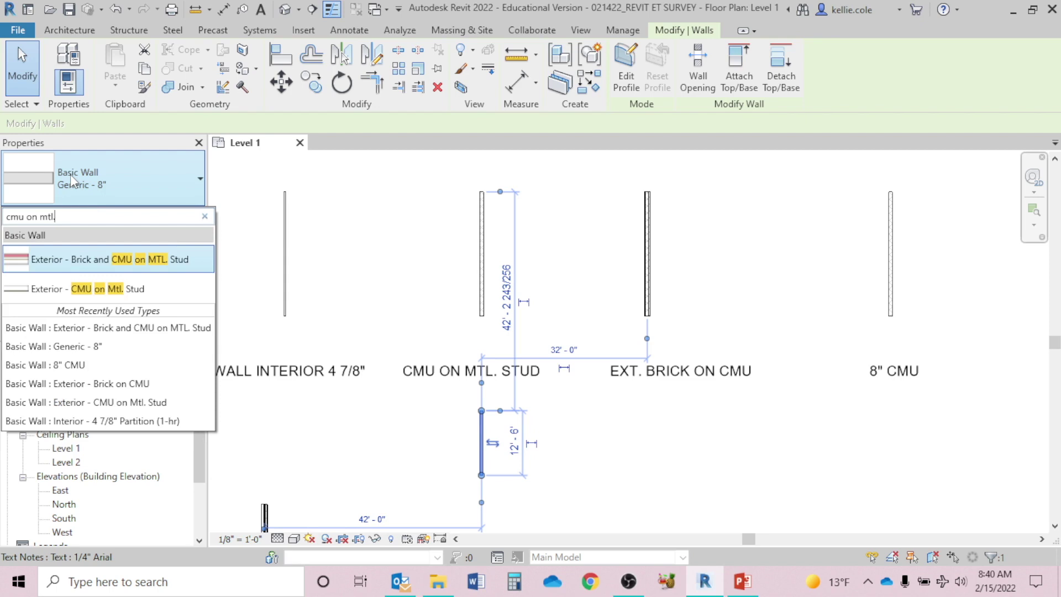
left_click(163, 289)
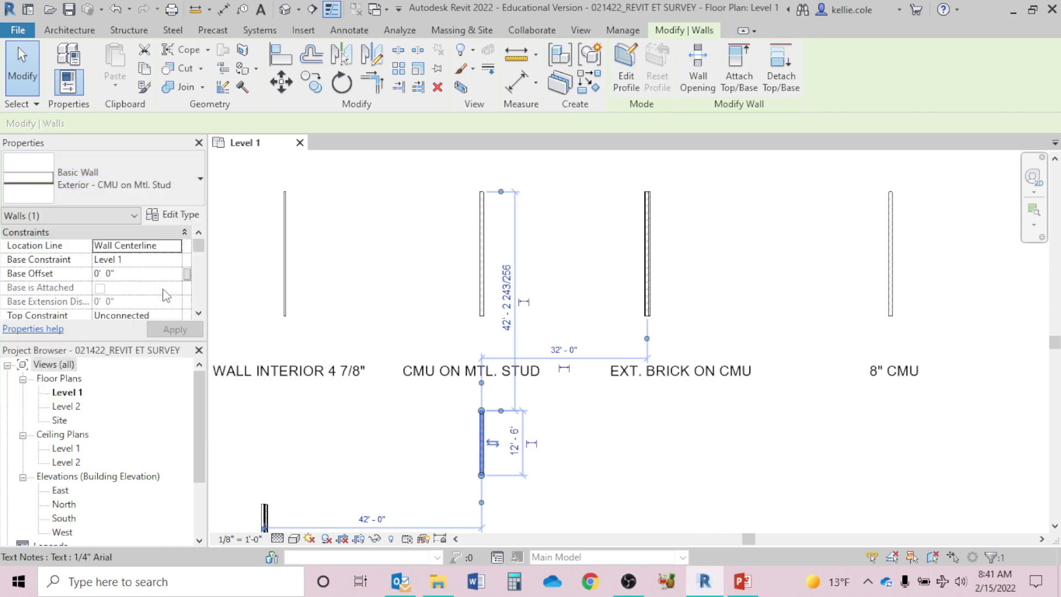
left_click(350, 456)
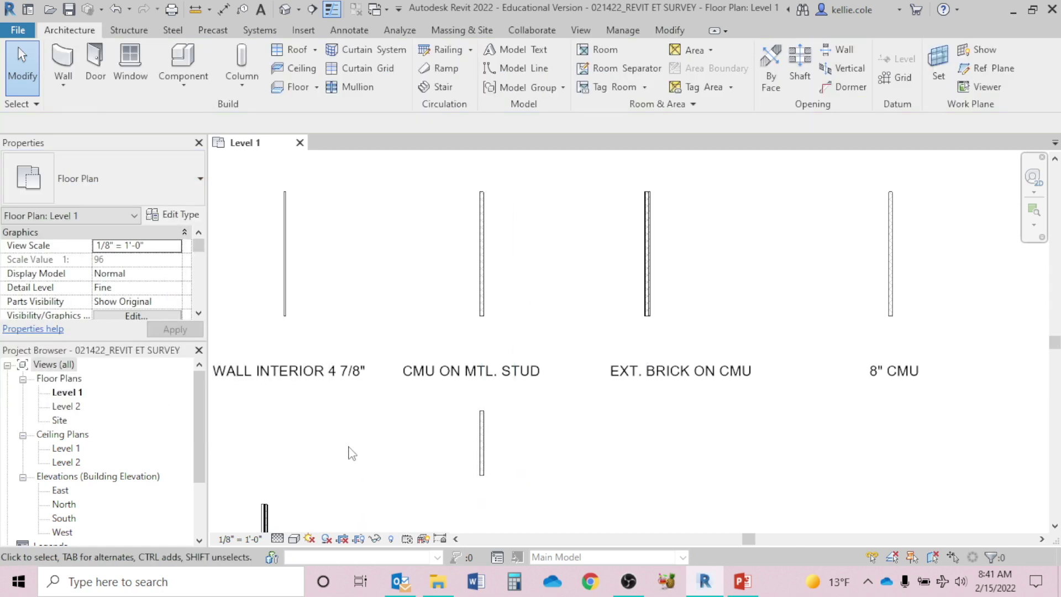
left_click(485, 429)
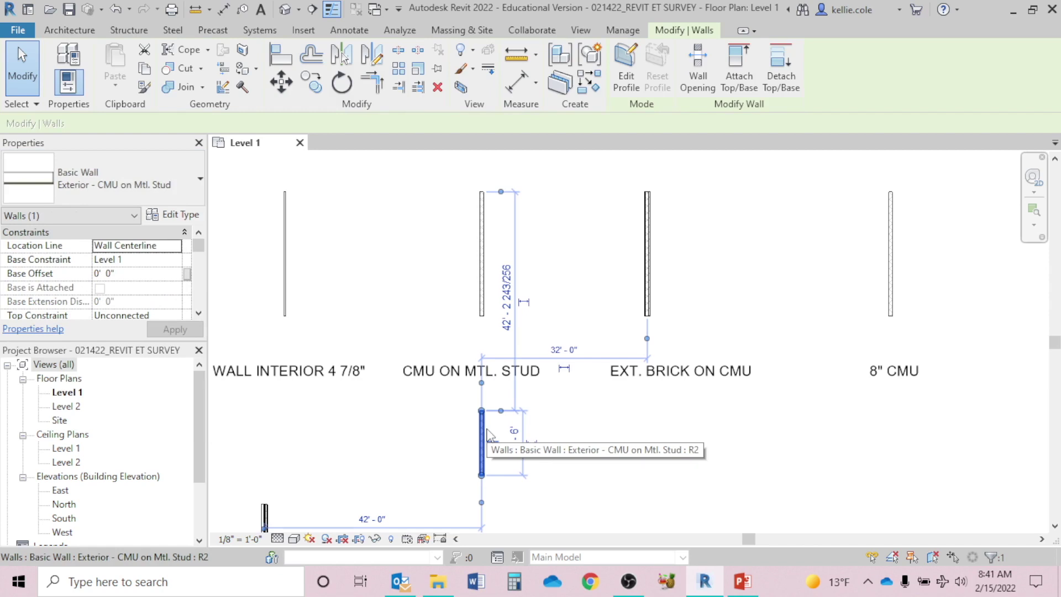
left_click(567, 422)
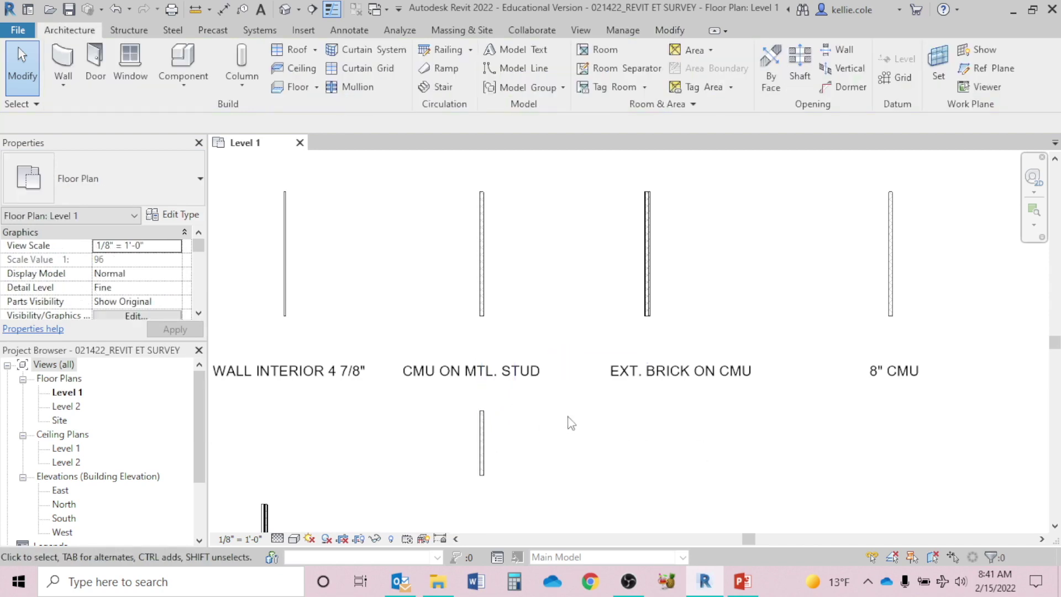
Set the Level 1 view's detail level to Coarse and inspect the sample walls up close.
left_click(276, 538)
left_click(301, 490)
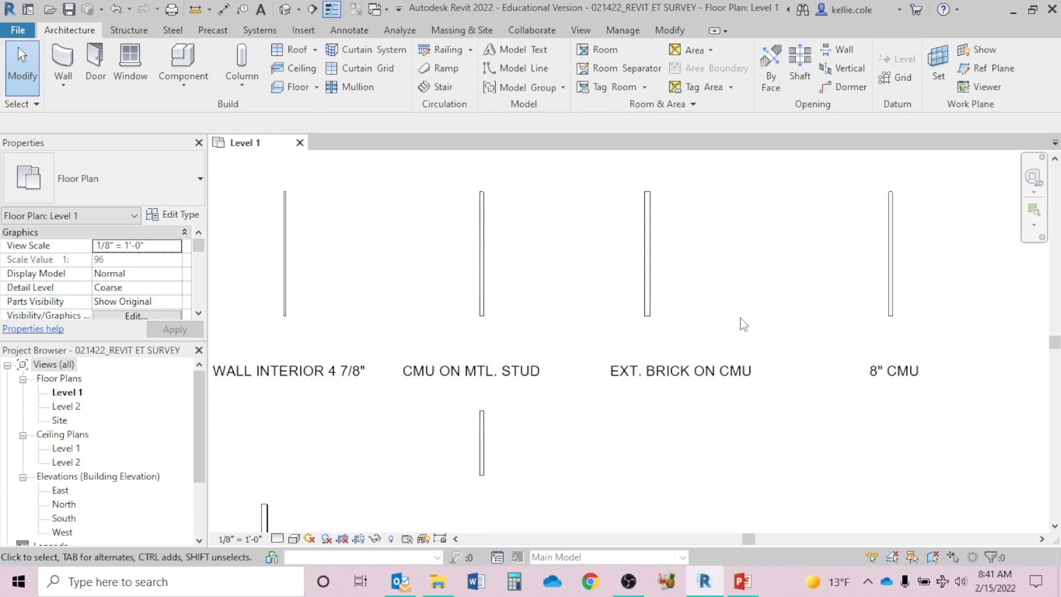
scroll(492, 303, "up", 2)
scroll(519, 271, "up", 1)
middle_click_drag(519, 271, 548, 374)
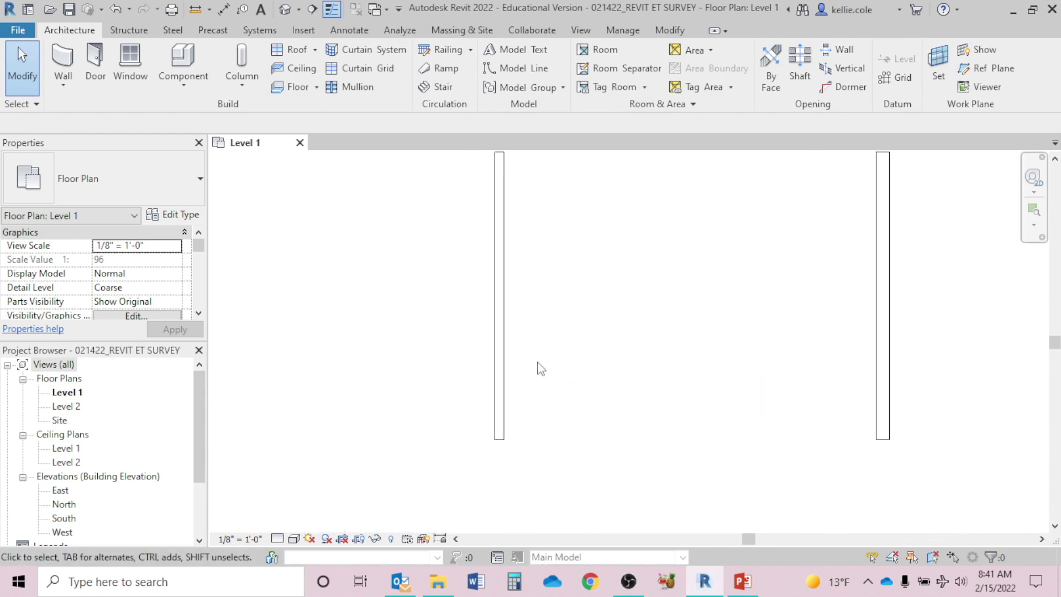
Turn Thin Lines off to compare the wall line weights, and turn it back on.
left_click(333, 14)
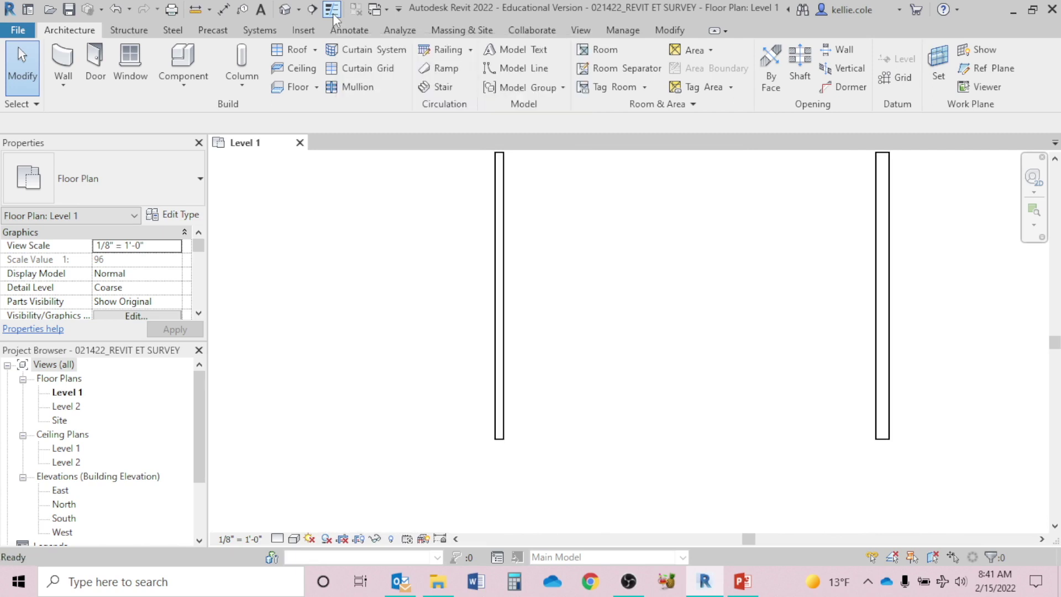
left_click(332, 14)
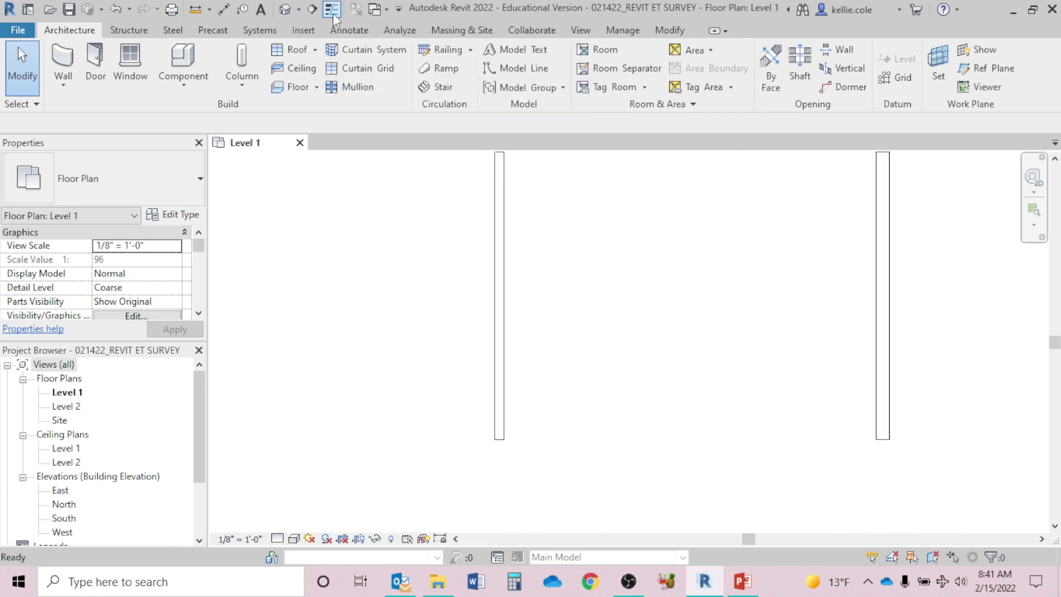
scroll(573, 280, "down", 3)
middle_click_drag(573, 301, 564, 271)
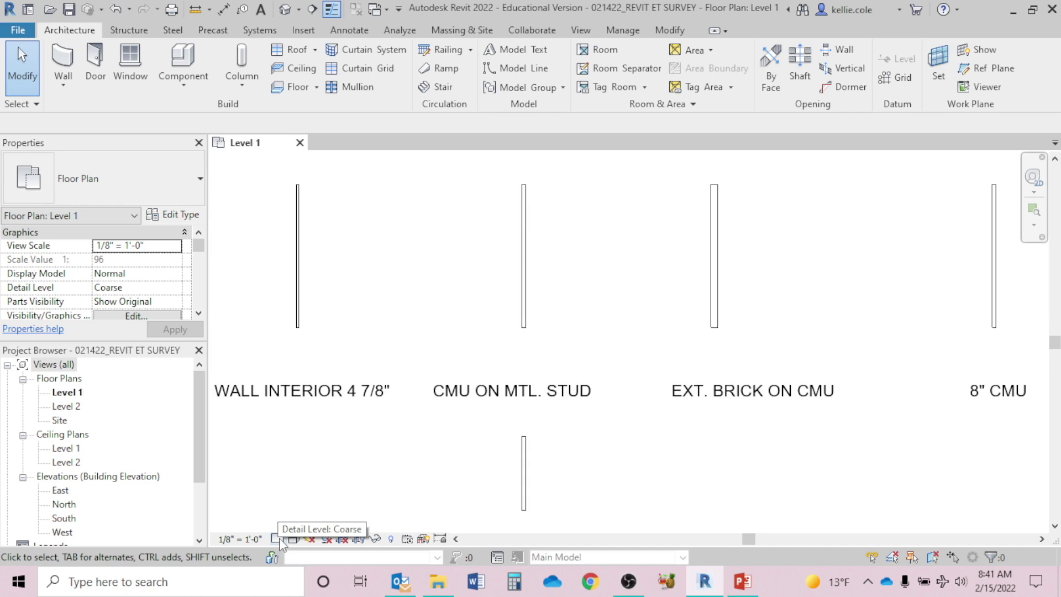
Set the Level 1 view's detail level to Fine.
left_click(279, 539)
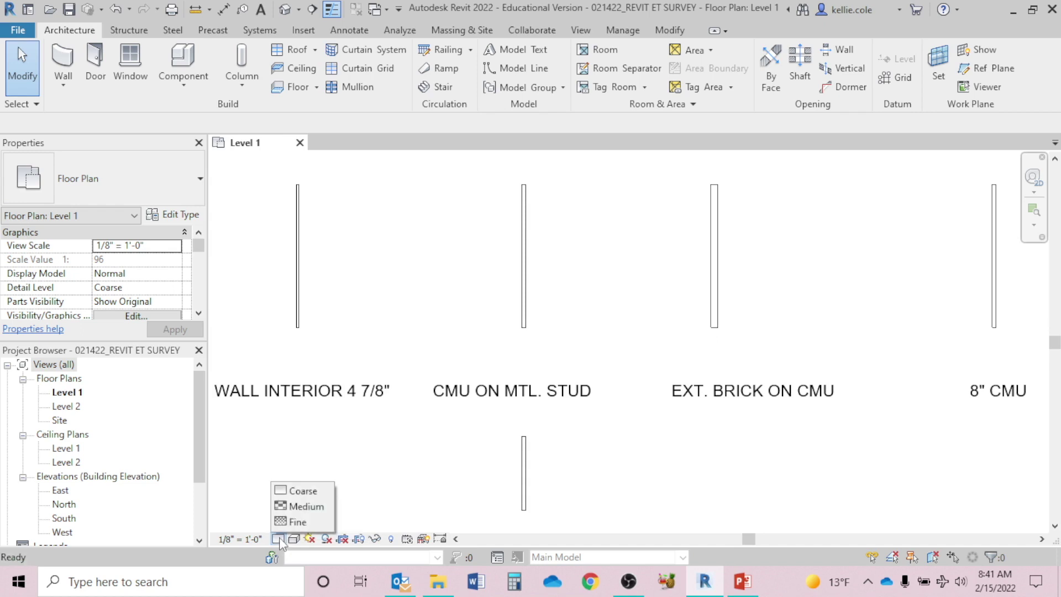
left_click(307, 523)
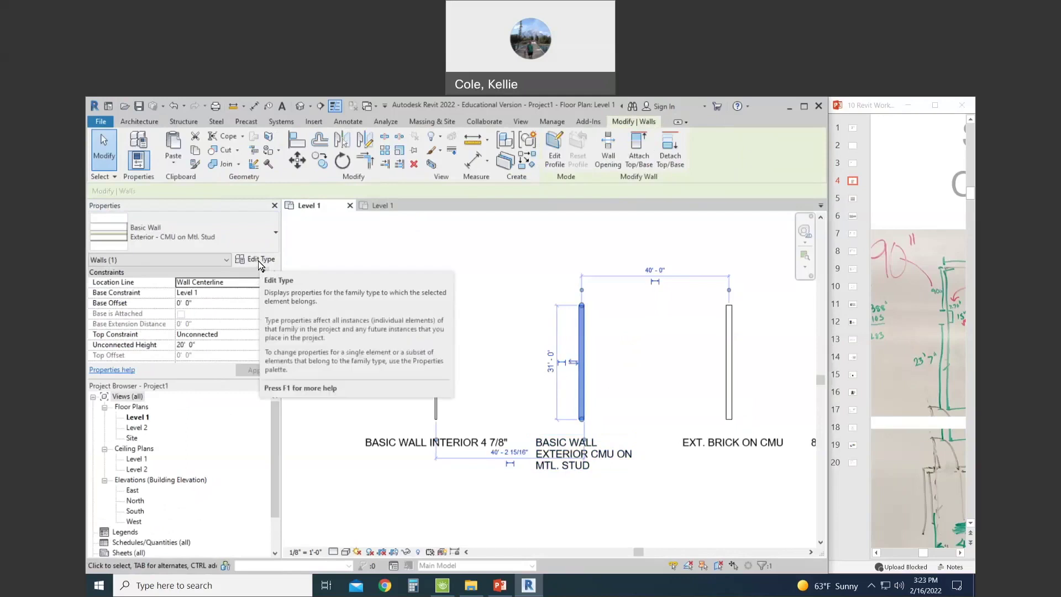
Delete the Air and Air Infiltration Barrier layers from the structure of the Exterior - CMU on Mtl. Stud wall type.
left_click(258, 260)
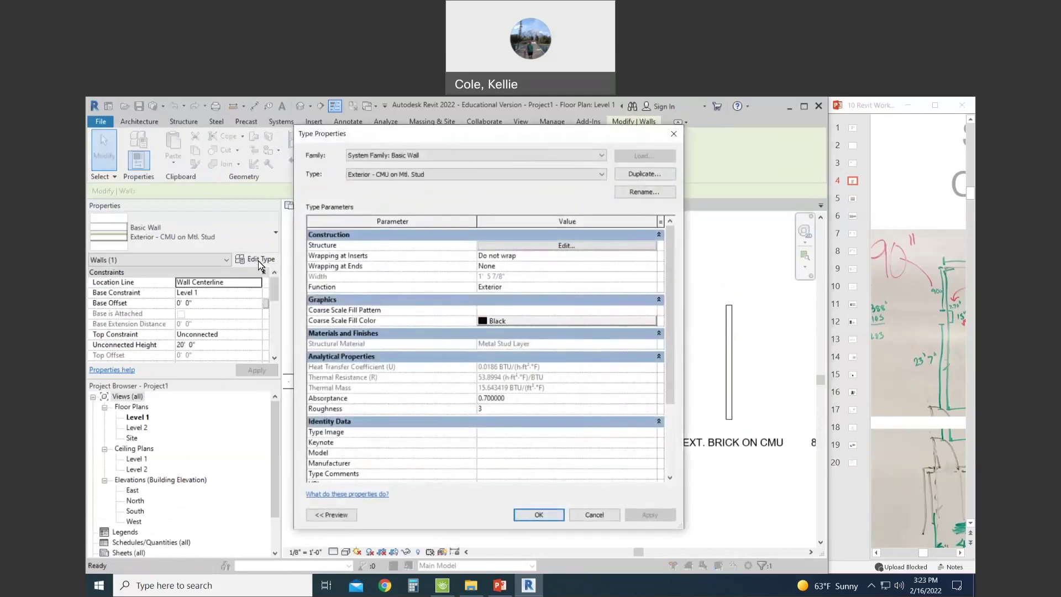
left_click(513, 247)
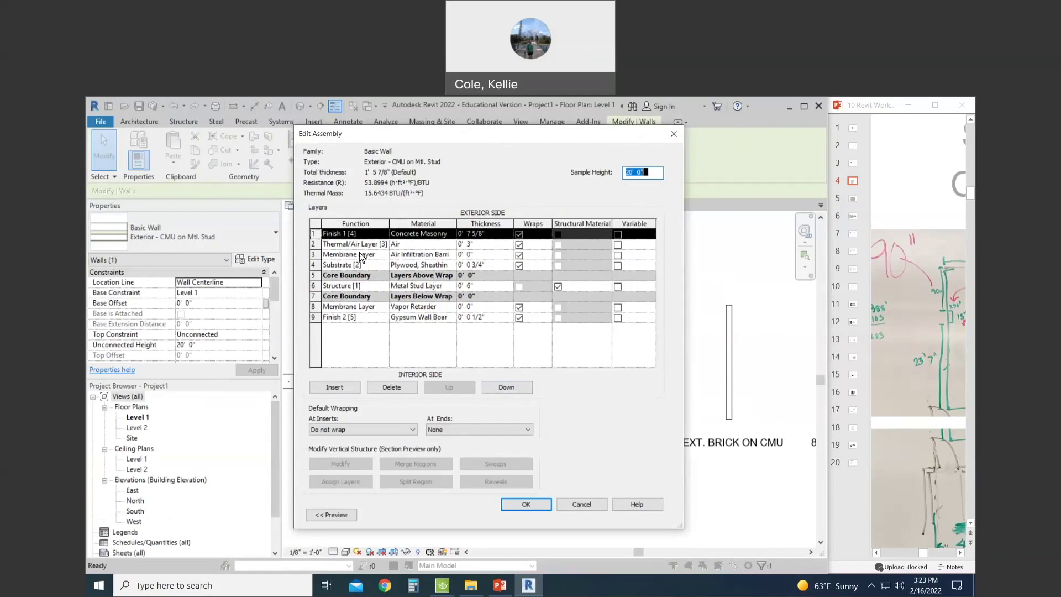
left_click(313, 244)
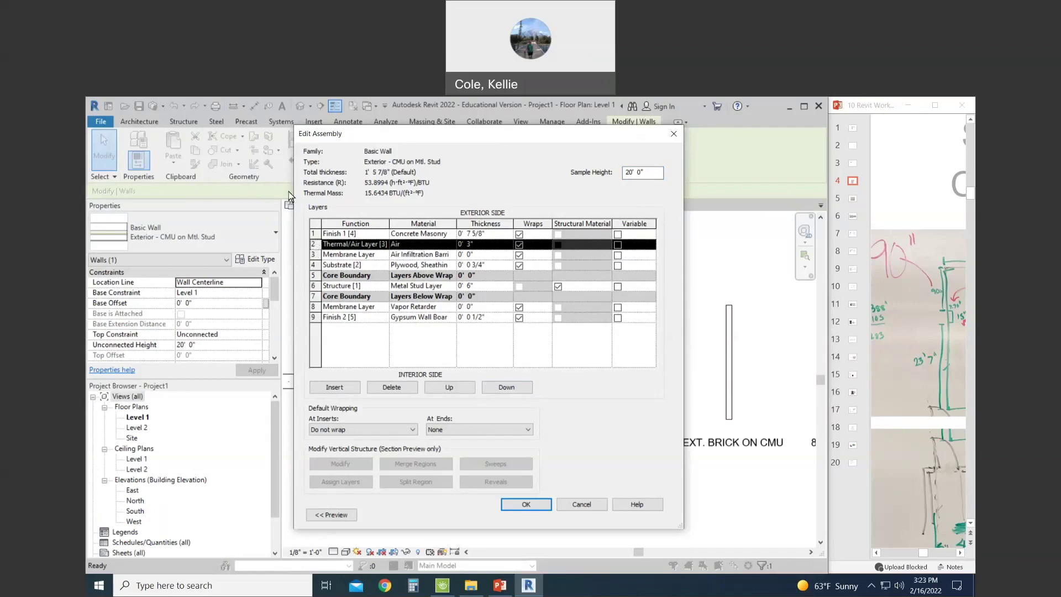
left_click(402, 387)
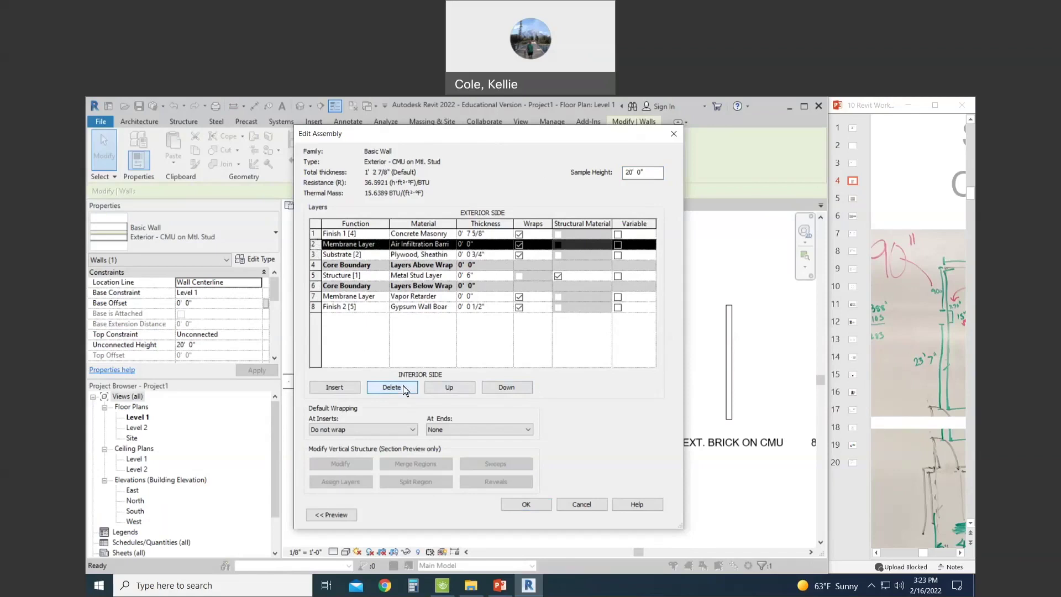
left_click(402, 387)
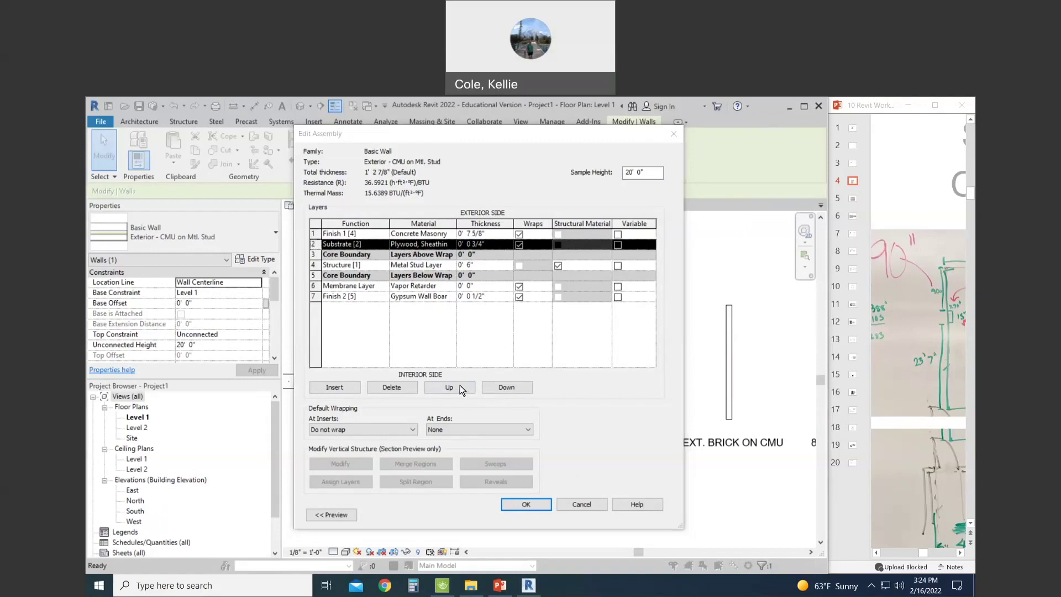
Move the plywood sheathing substrate layer inside the core boundary and select the metal stud structure layer.
left_click(523, 387)
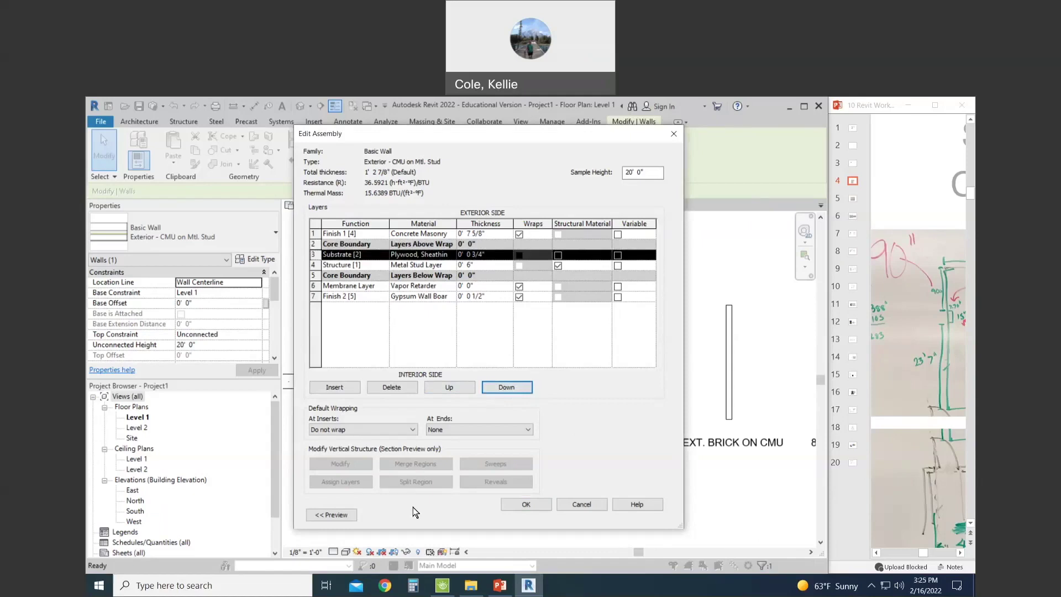
left_click(317, 265)
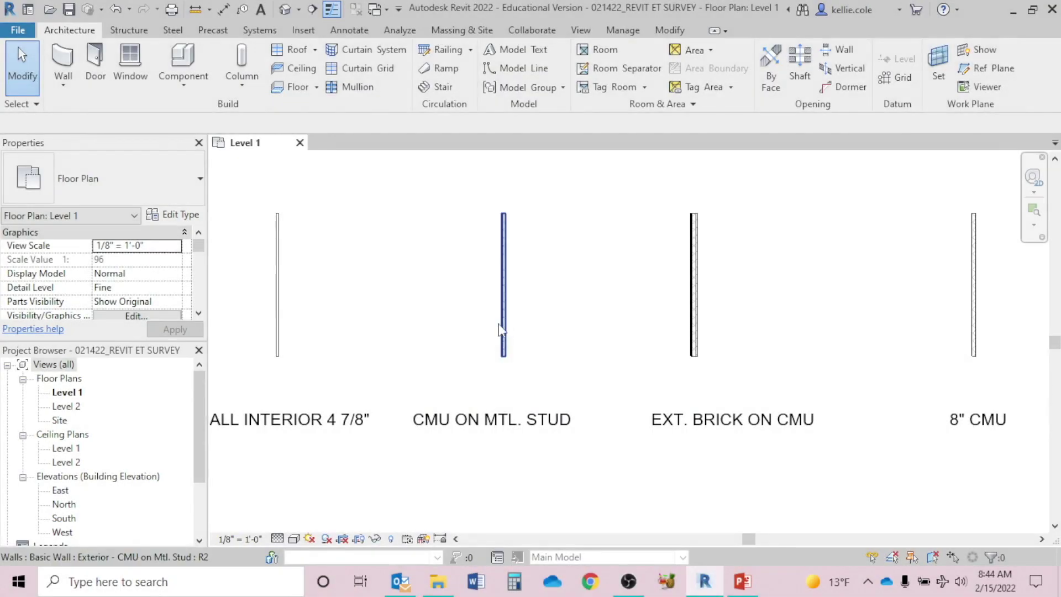
Examine the layers of the survey project's Exterior - CMU on Mtl. Stud wall type in an enlarged assembly dialog, and close its properties.
left_click(502, 330)
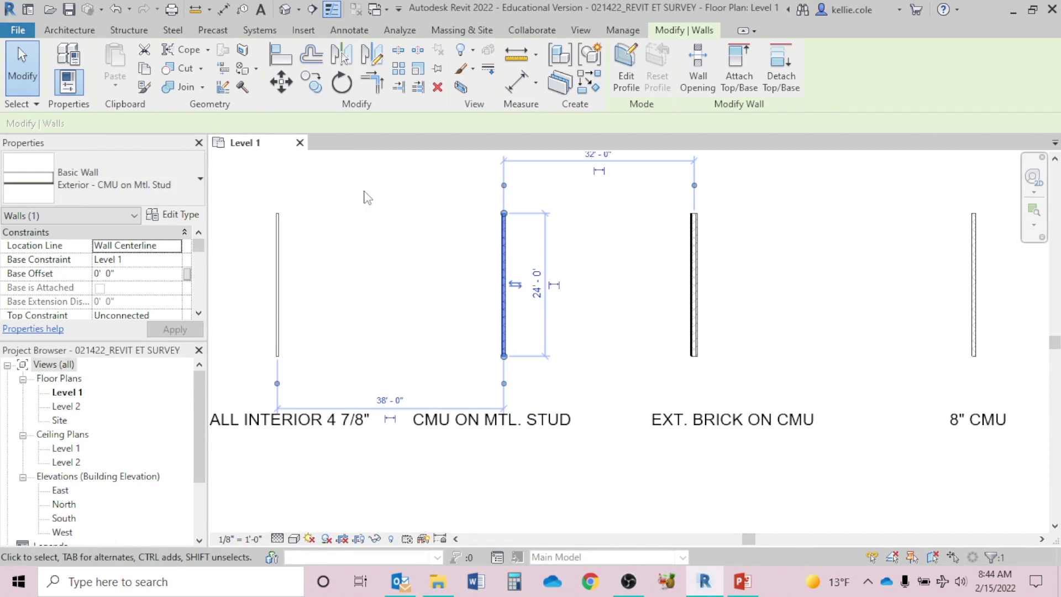
left_click(174, 215)
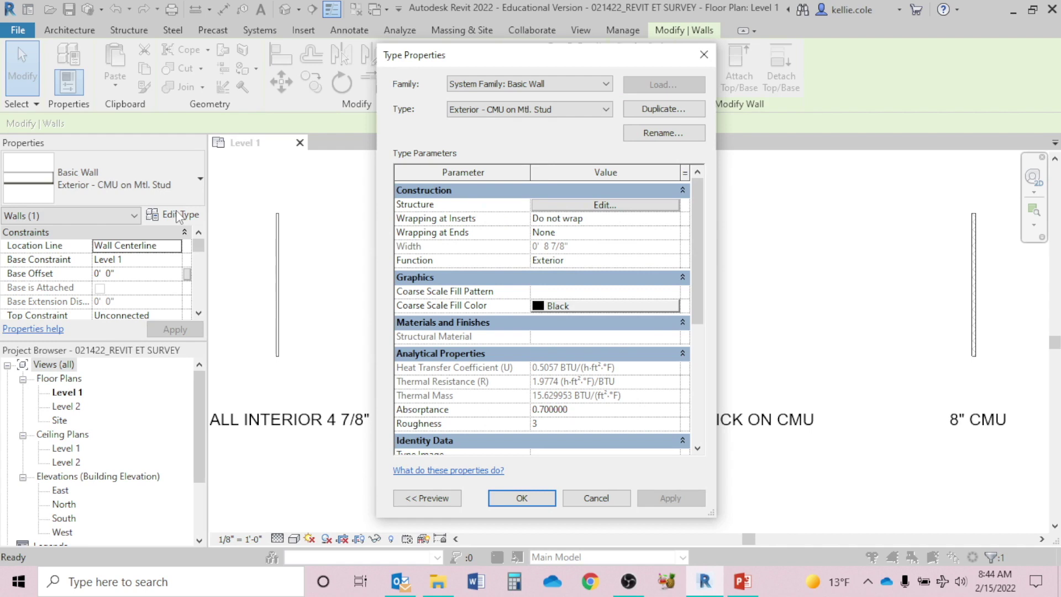
left_click(534, 205)
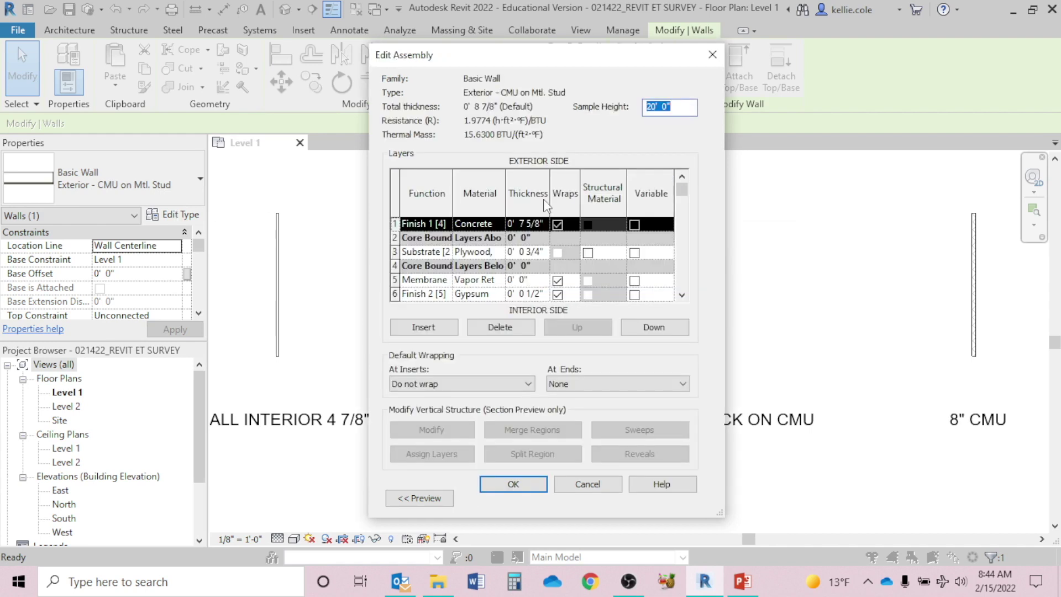
left_click_drag(464, 58, 281, 33)
left_click_drag(613, 462, 1011, 563)
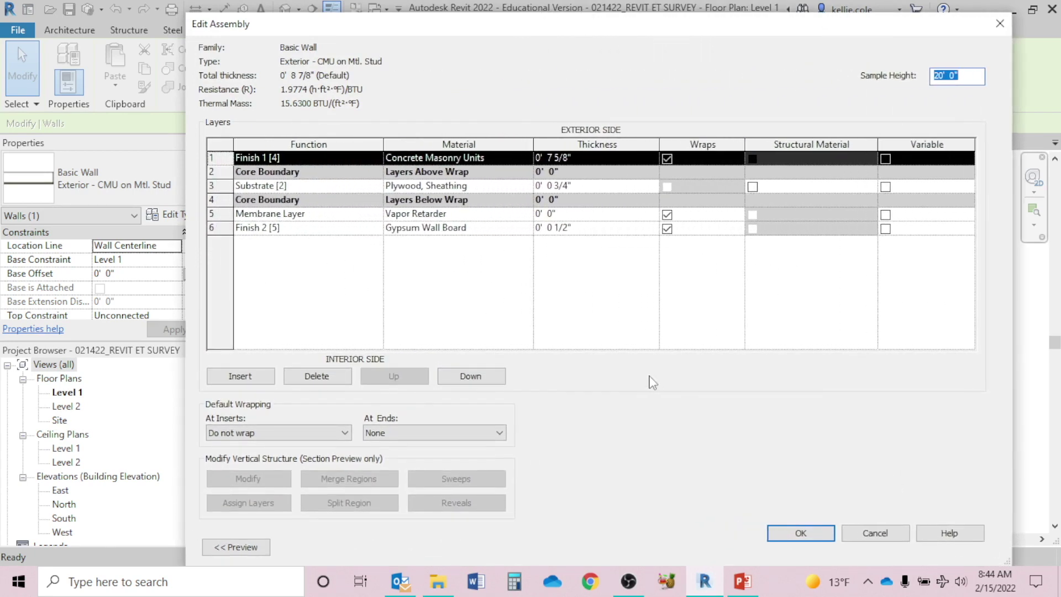
left_click(309, 185)
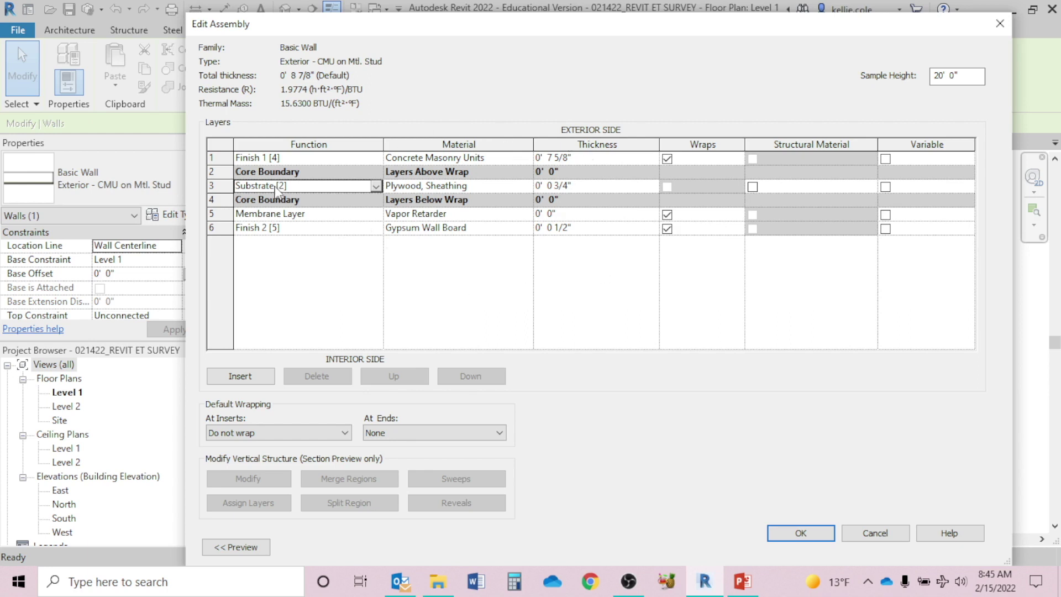
left_click(219, 157)
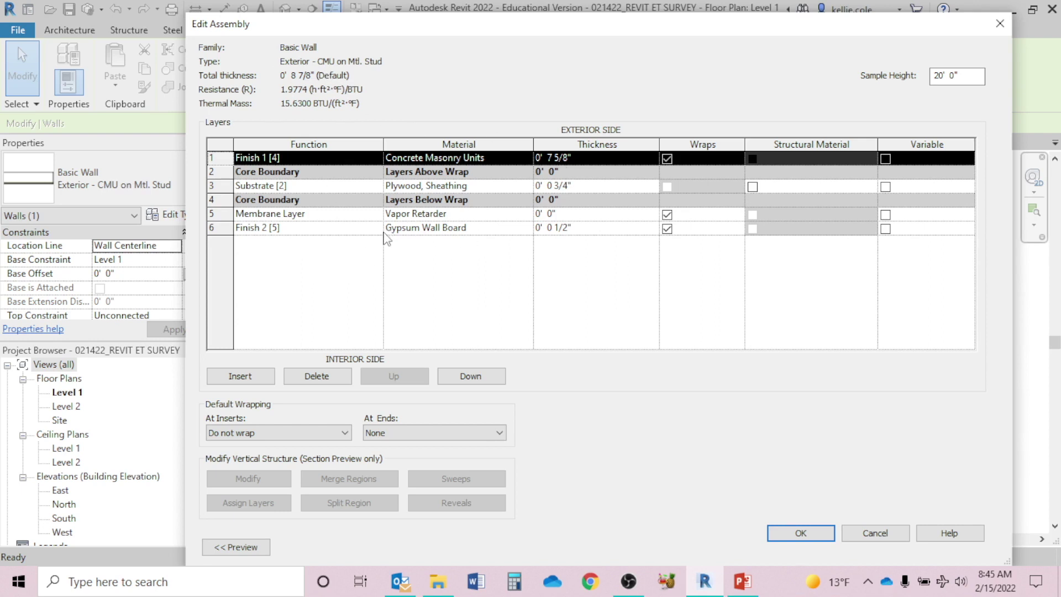
left_click(801, 533)
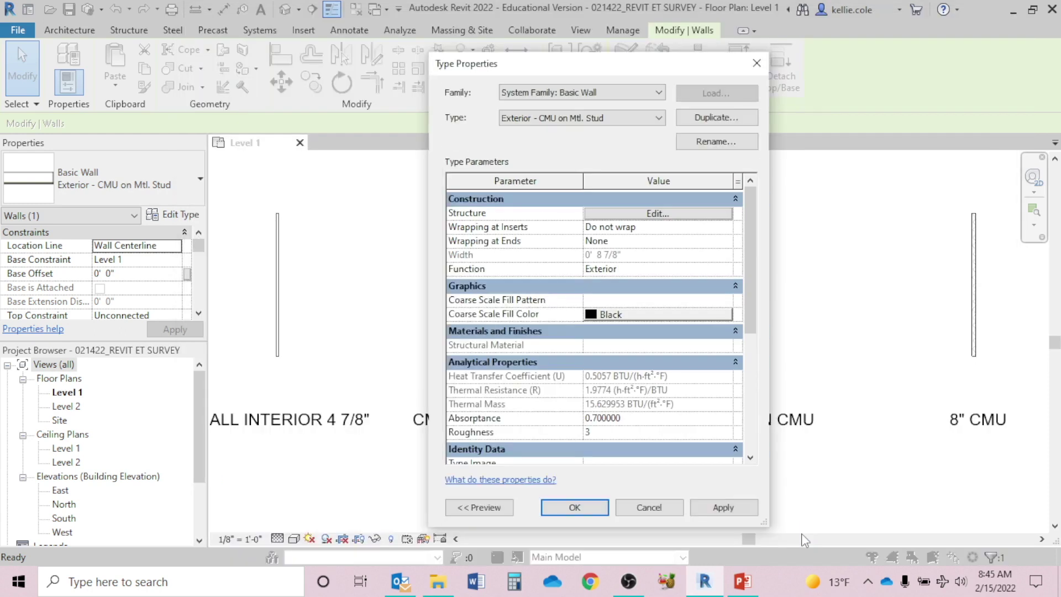
left_click(573, 508)
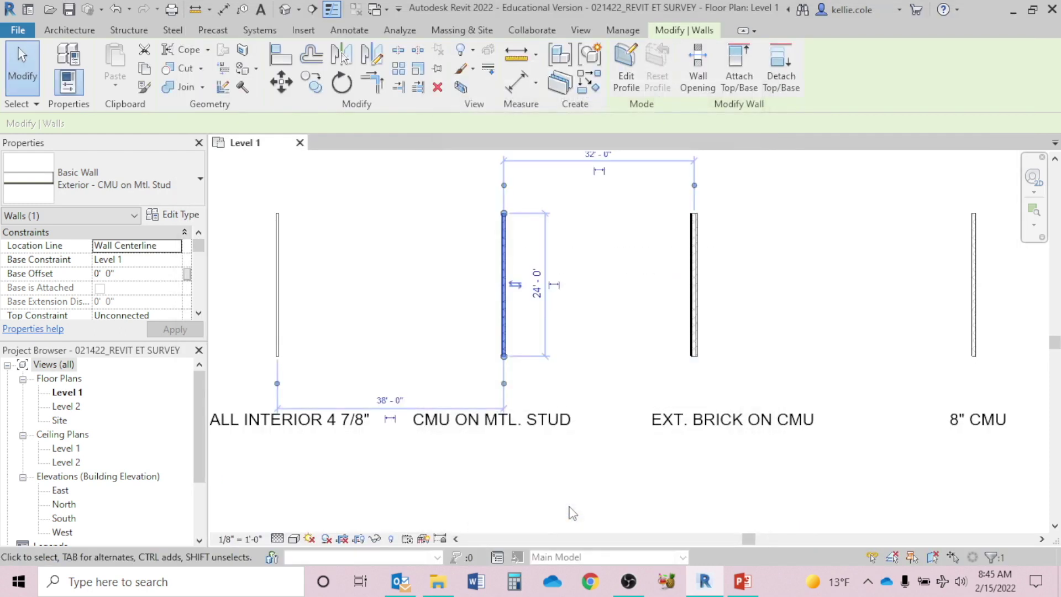
left_click(605, 349)
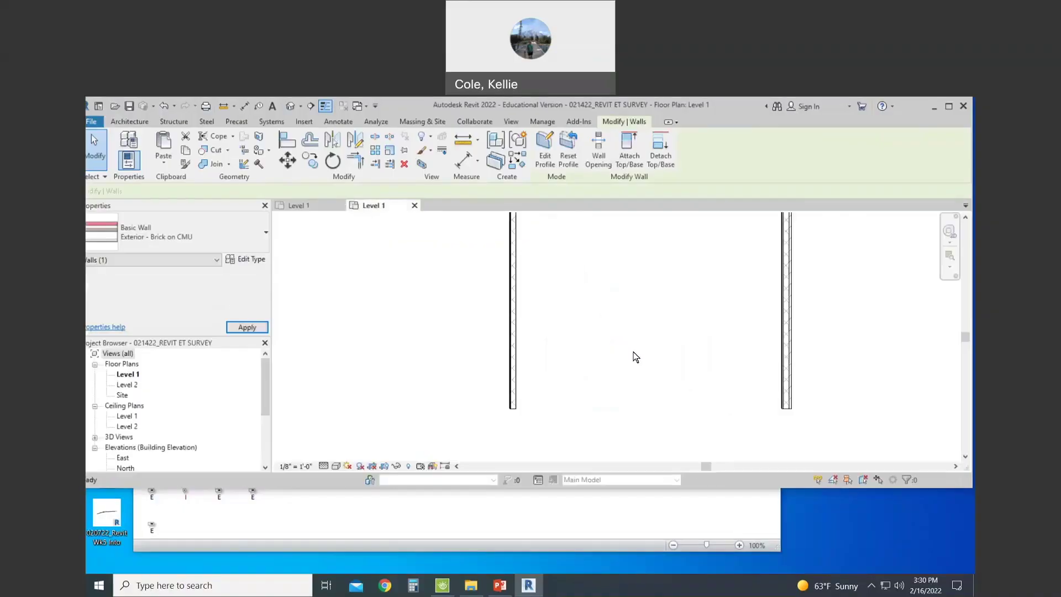
Find and select the wall above the EXT. BRICK ON CMU label in the survey project's Level 1 plan.
left_click(635, 353)
middle_click_drag(654, 351, 593, 355)
left_click(647, 355)
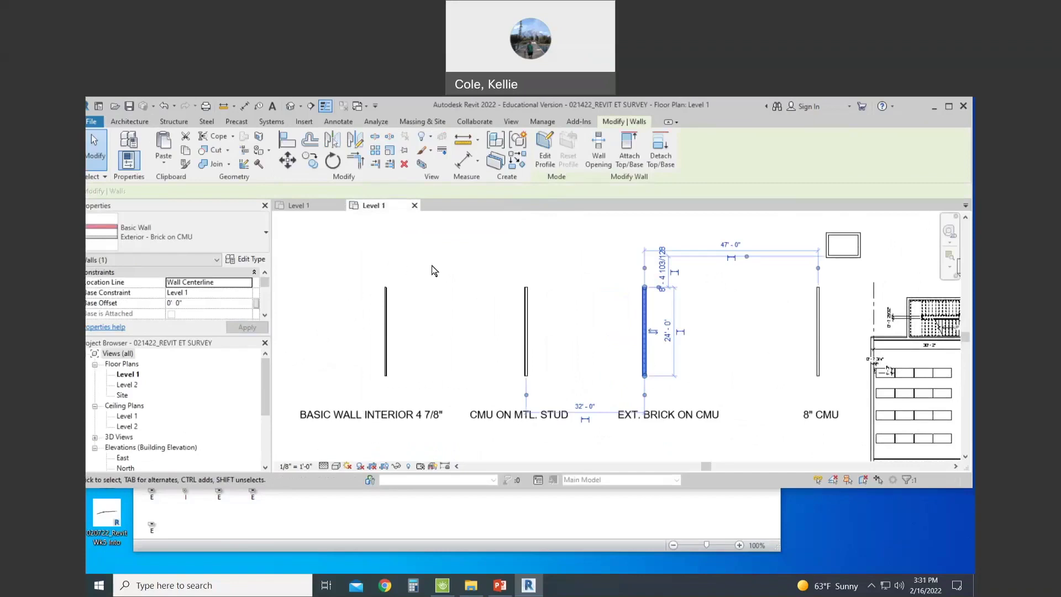
Switch to Project1's Level 1 plan and open the layer assembly of its Exterior - Brick on CMU wall type.
left_click(313, 208)
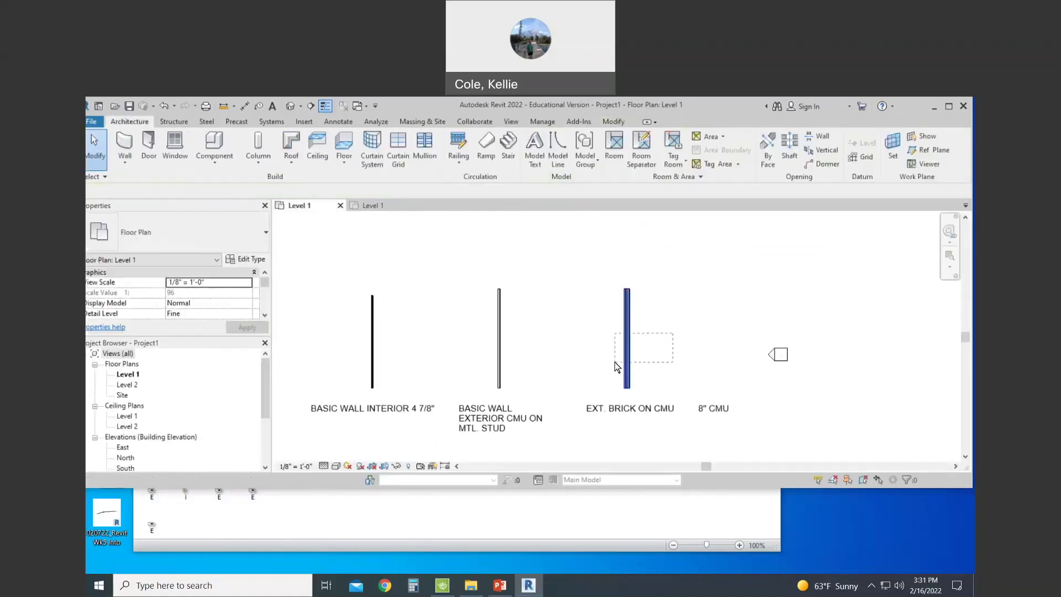
left_click(614, 363)
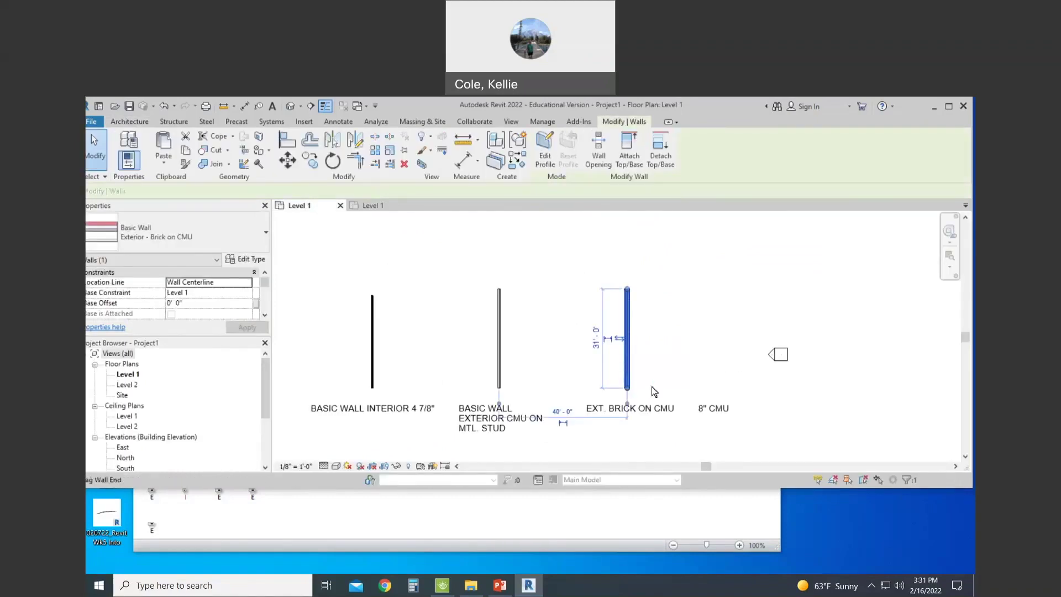
scroll(651, 387, "up", 2)
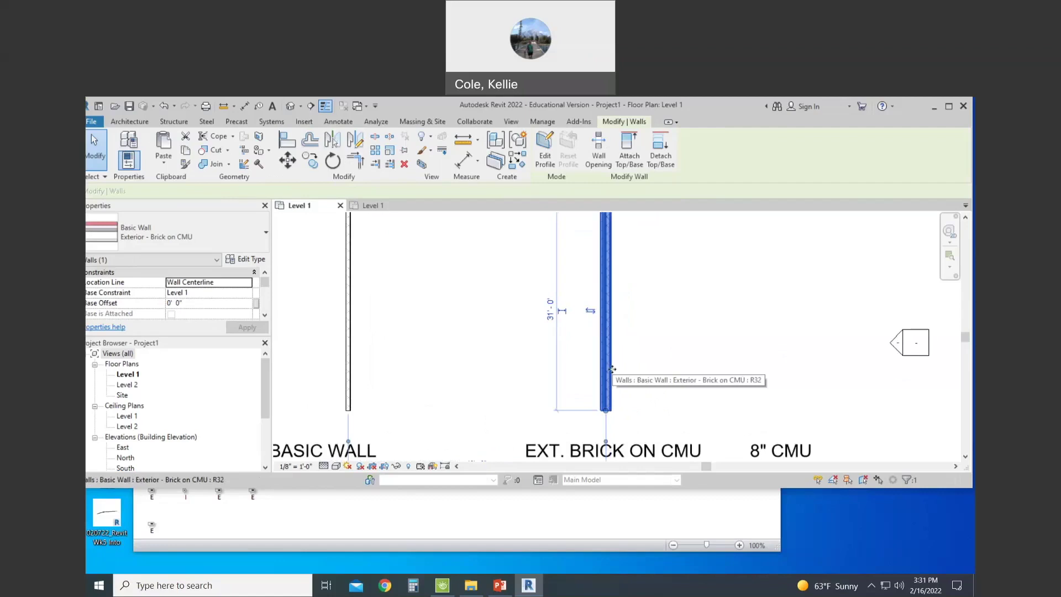
left_click(250, 260)
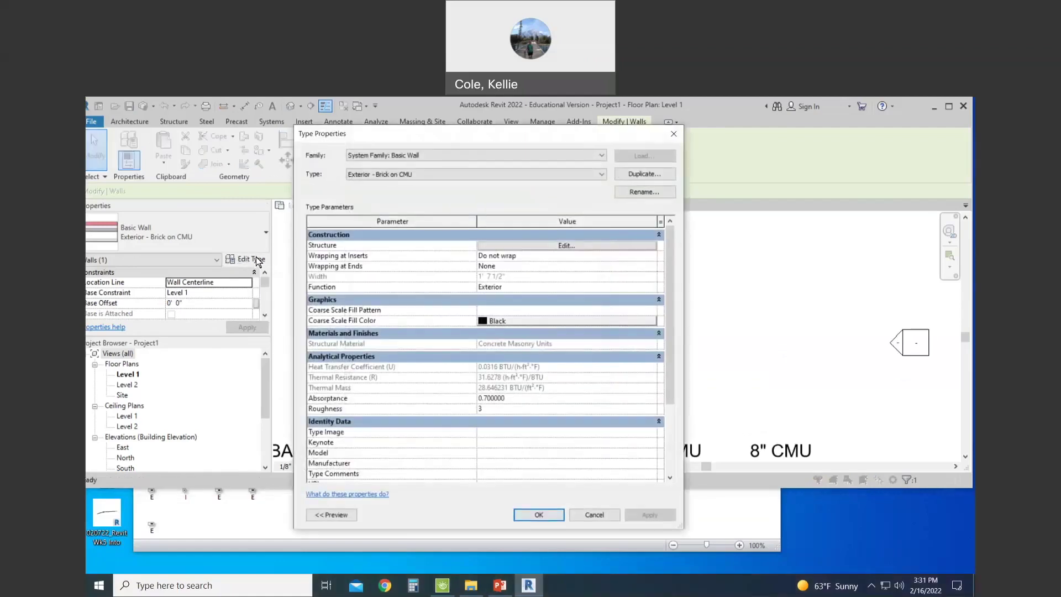
left_click(526, 244)
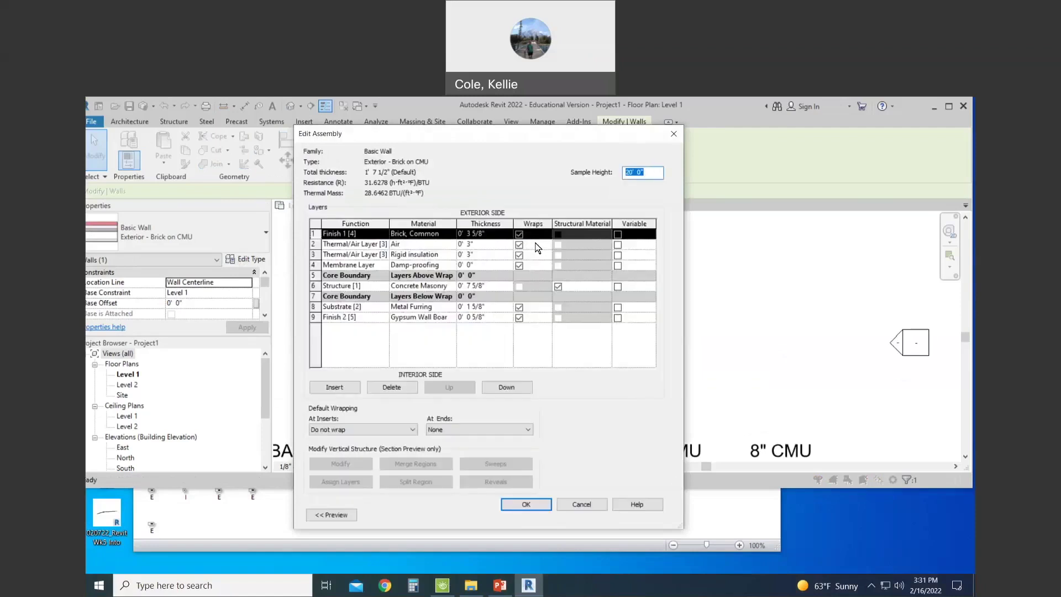
left_click_drag(502, 134, 408, 138)
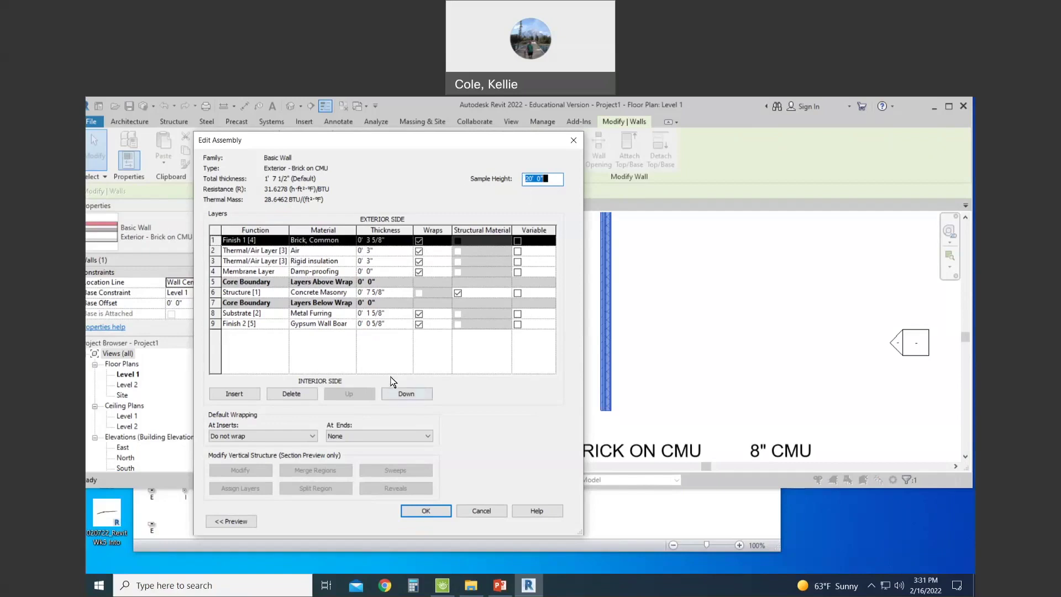
left_click(365, 349)
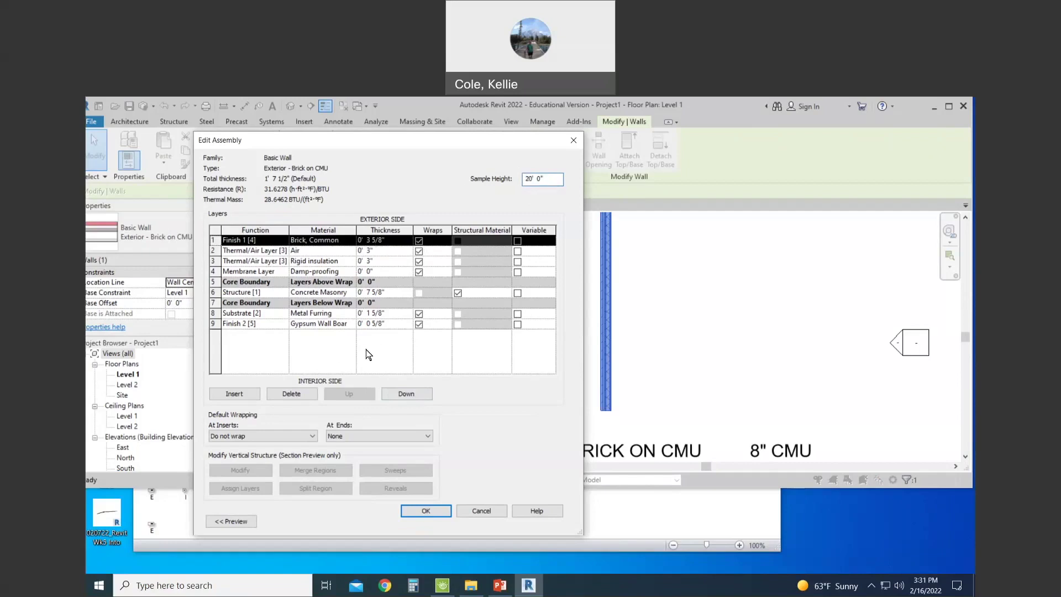
Delete the Air layer and the Metal Furring substrate layer from the Exterior - Brick on CMU assembly.
left_click(215, 251)
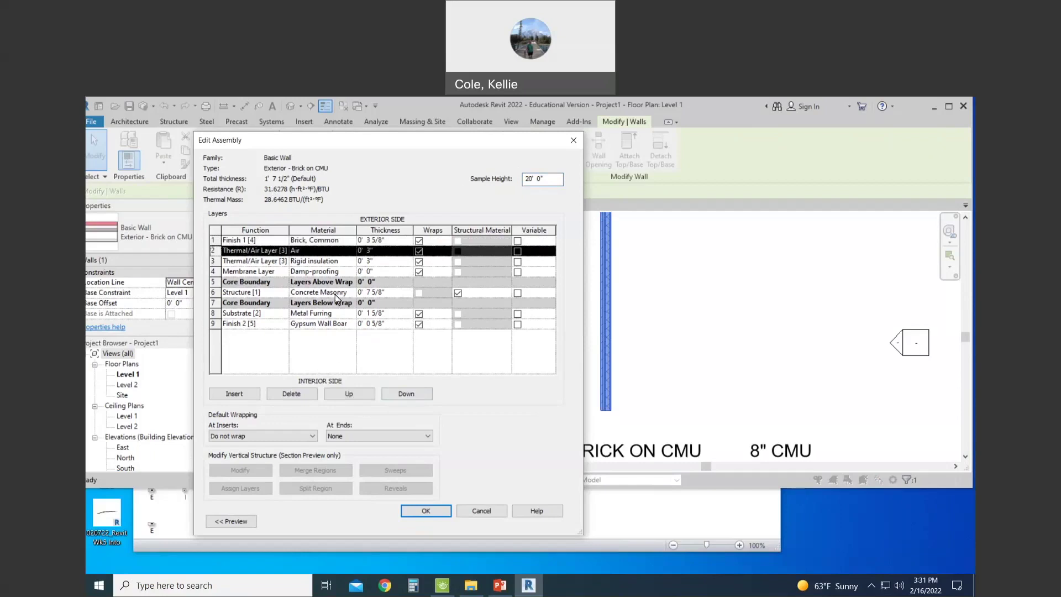
left_click(305, 395)
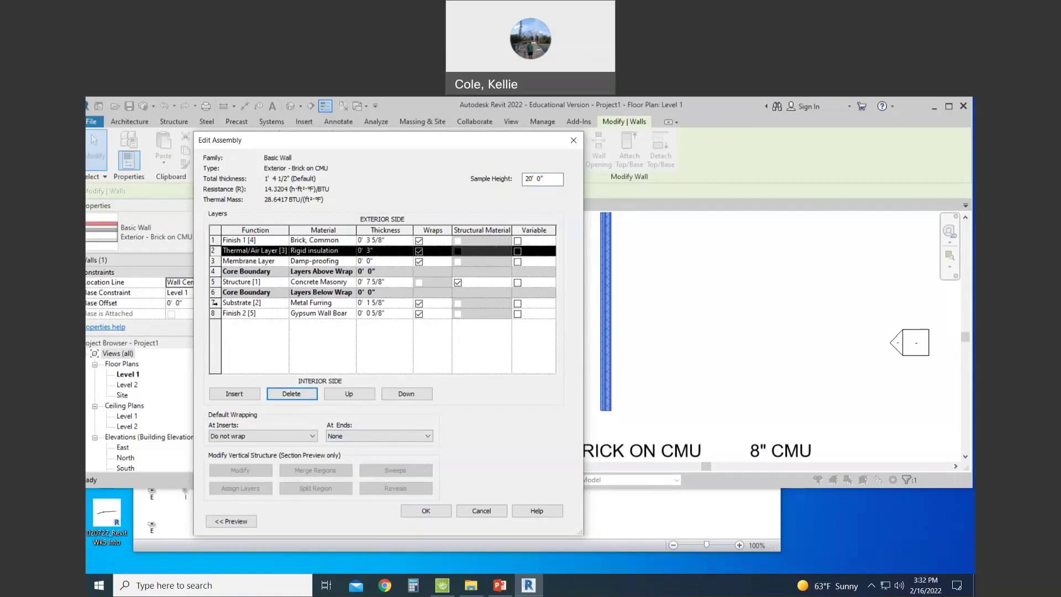
left_click(216, 303)
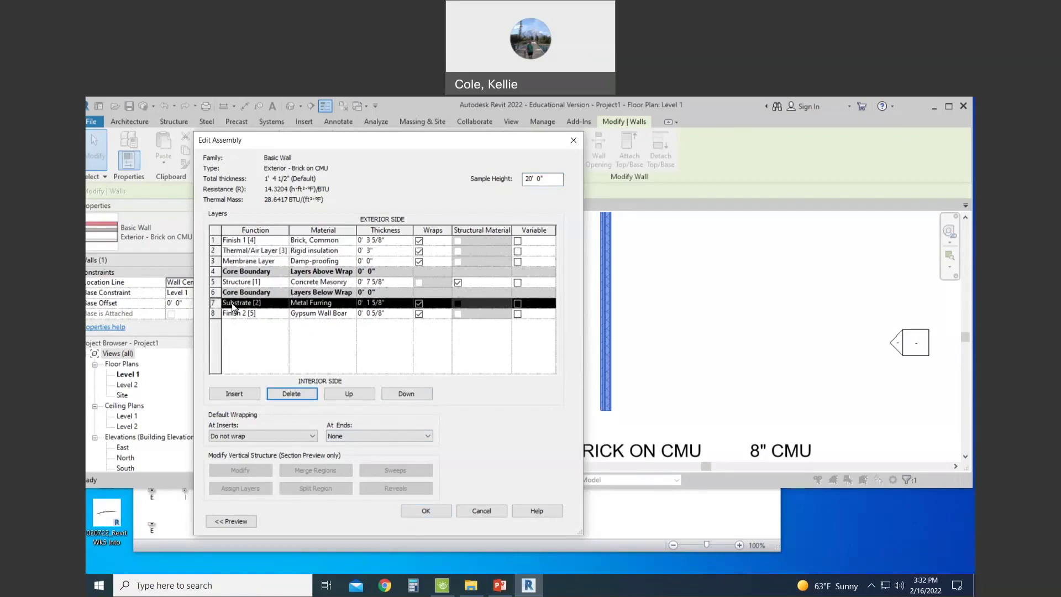
left_click(294, 392)
left_click(294, 392)
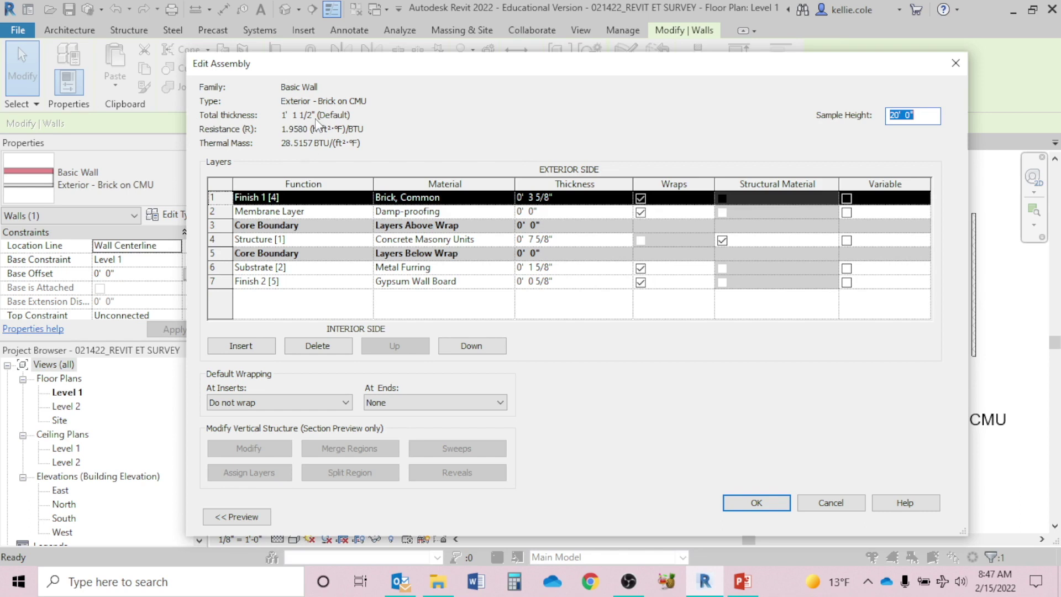
Review the survey project's Exterior - Brick on CMU layers, accept the assembly and type properties, and deselect the wall.
left_click(756, 504)
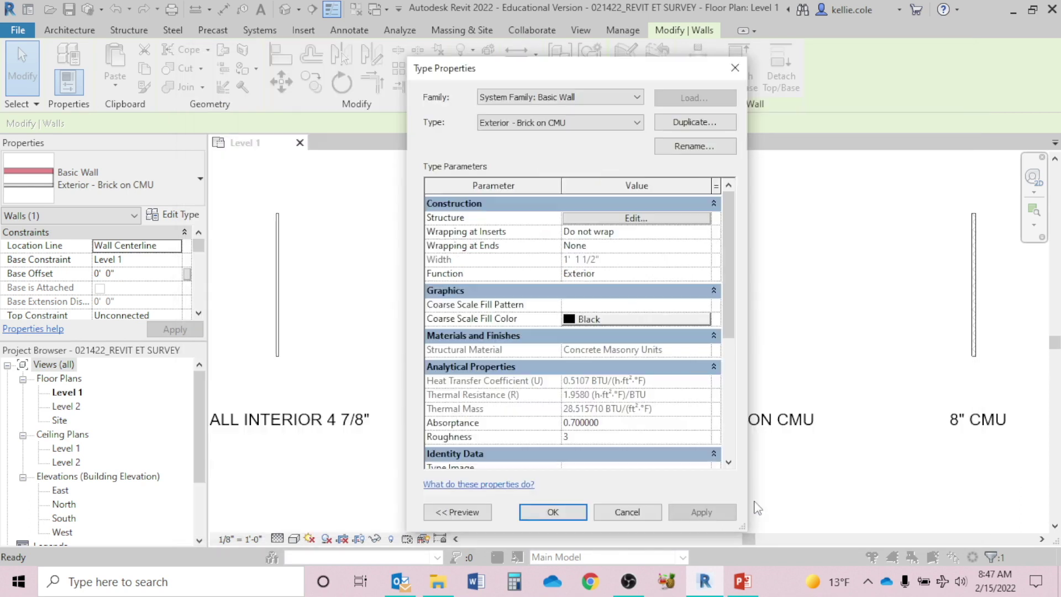
left_click(553, 511)
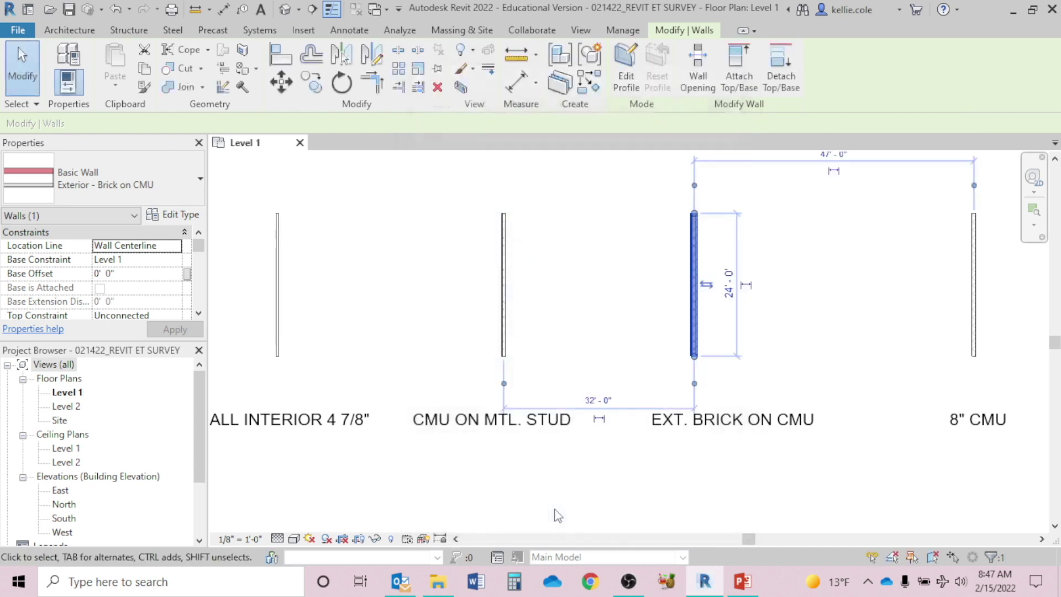
left_click(670, 467)
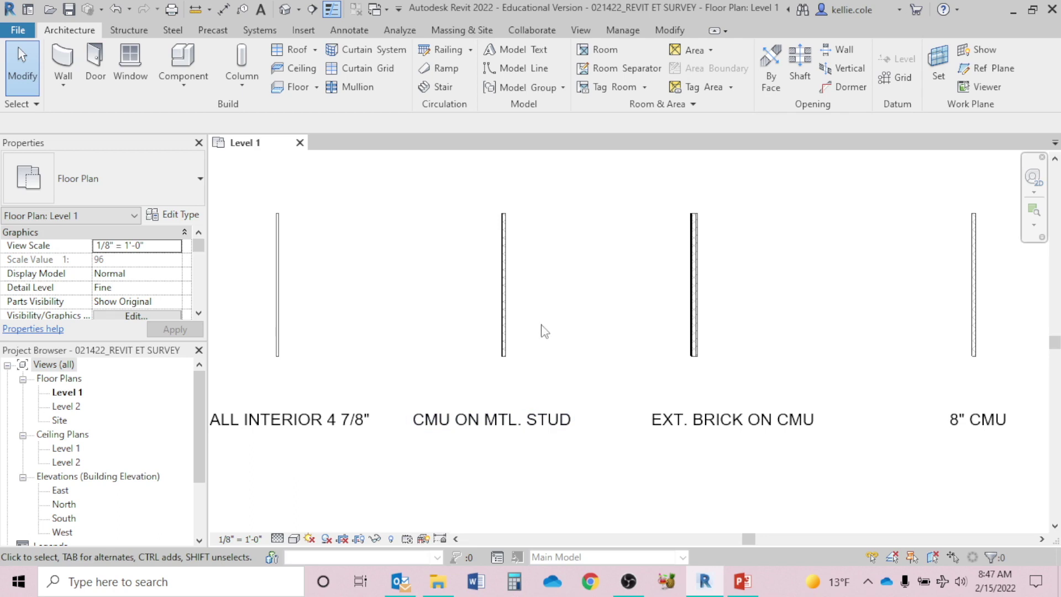
left_click(522, 331)
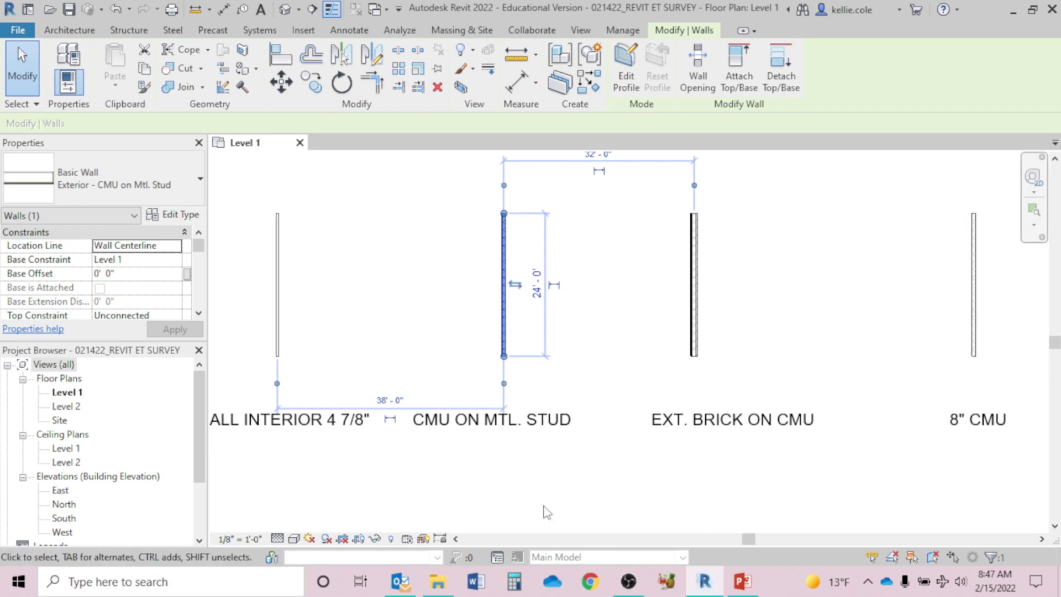
left_click(540, 479)
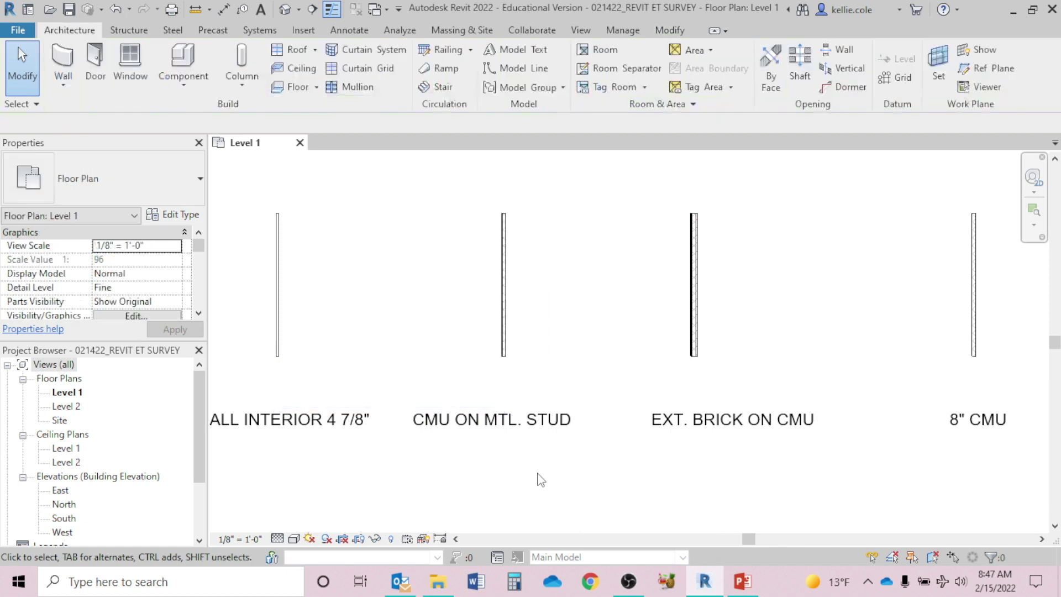
Copy the CMU on Mtl. Stud wall horizontally to a spot just beside the 8" CMU wall.
left_click(503, 312)
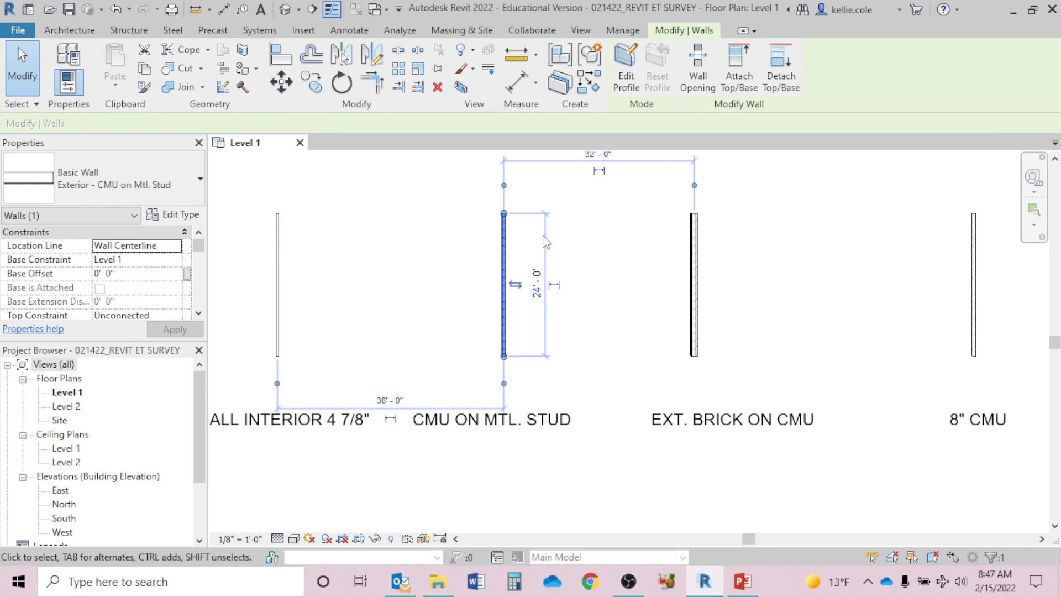
key("c")
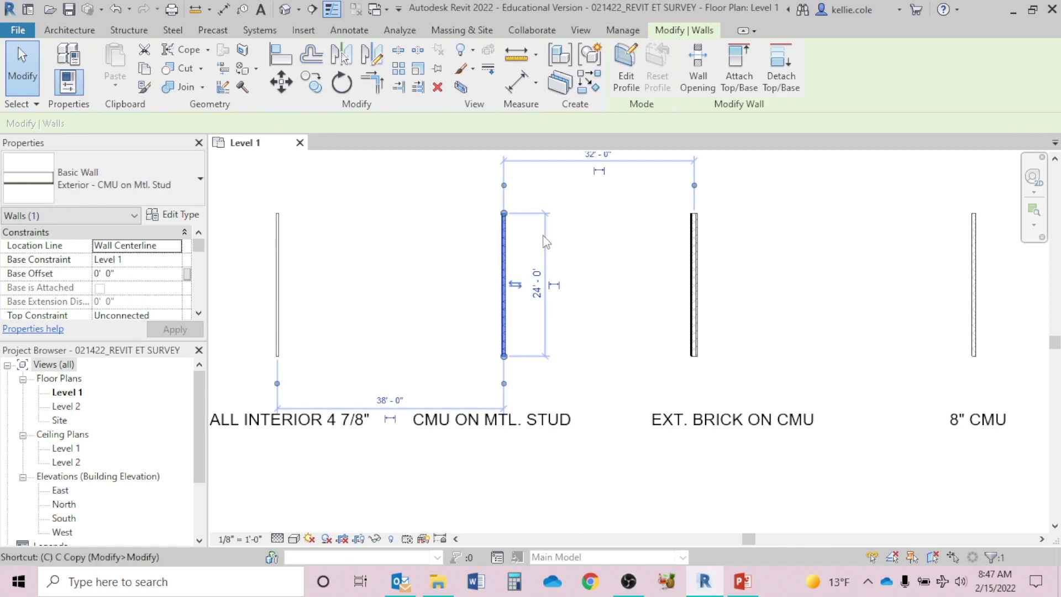
key("o")
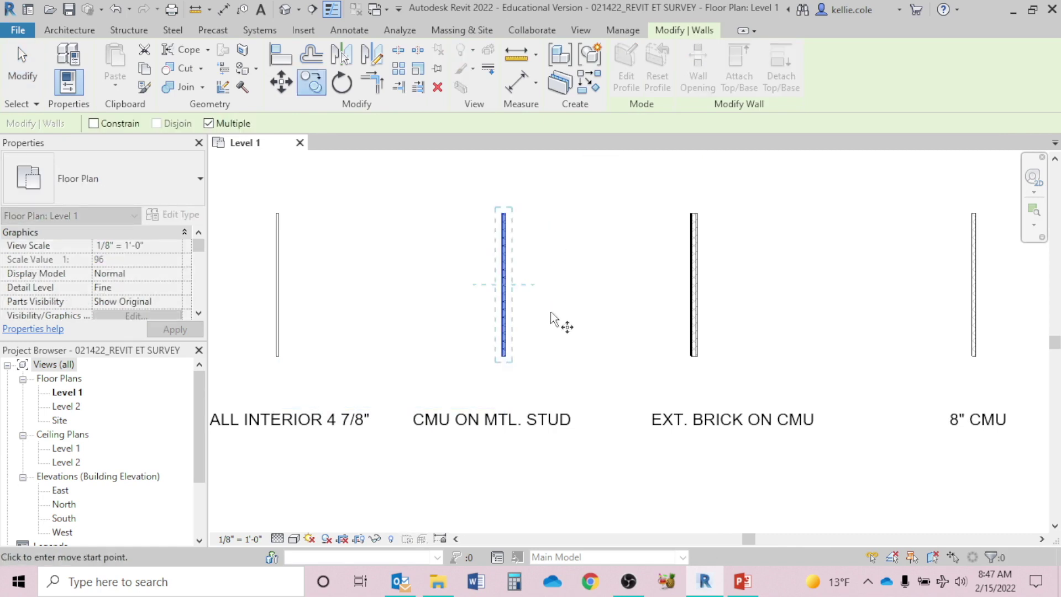
left_click(504, 308)
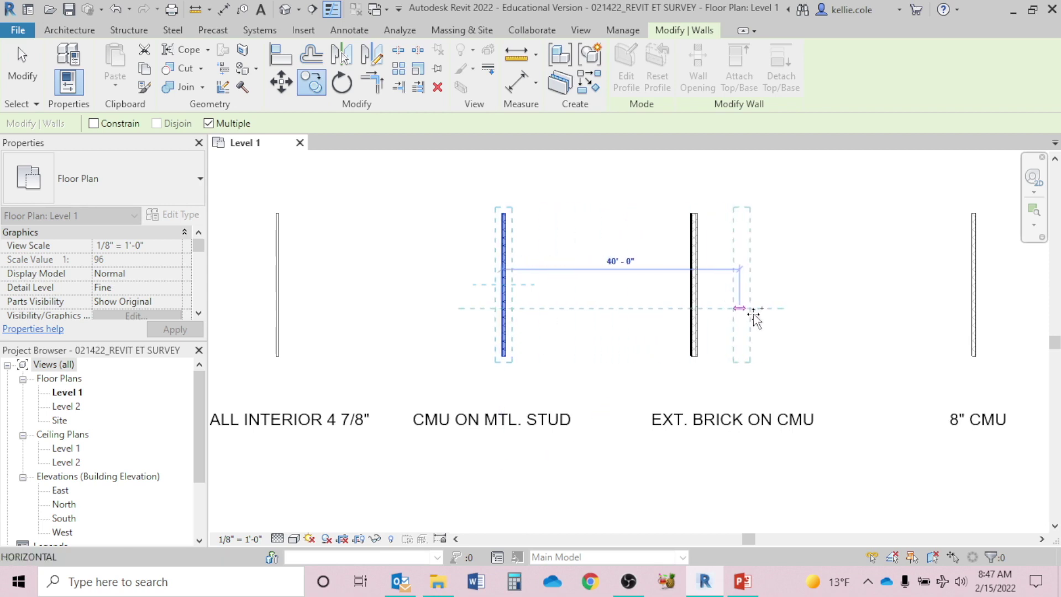
left_click(937, 318)
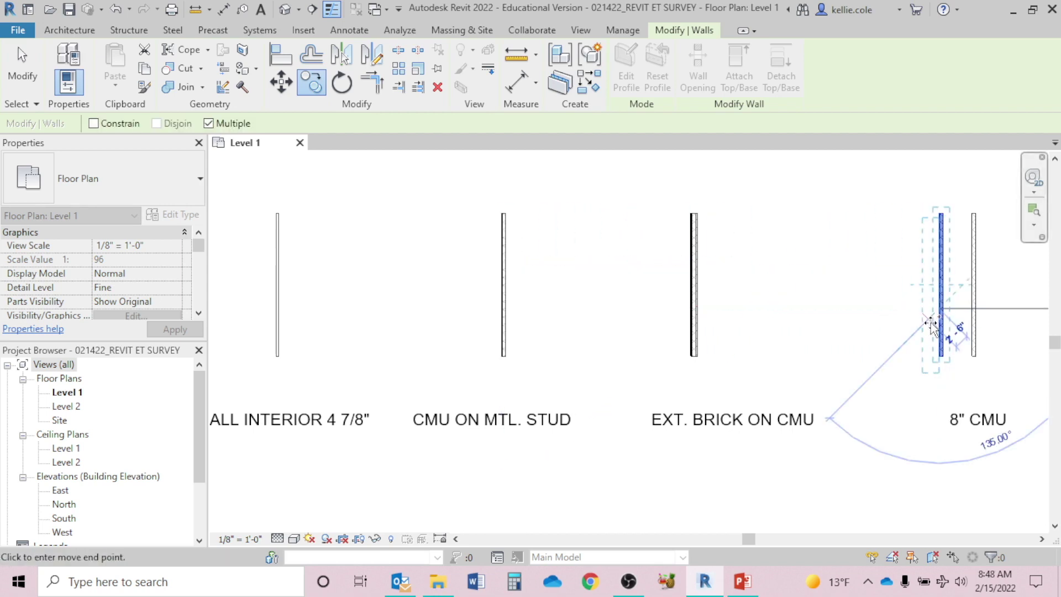
key("Escape")
key("Escape")
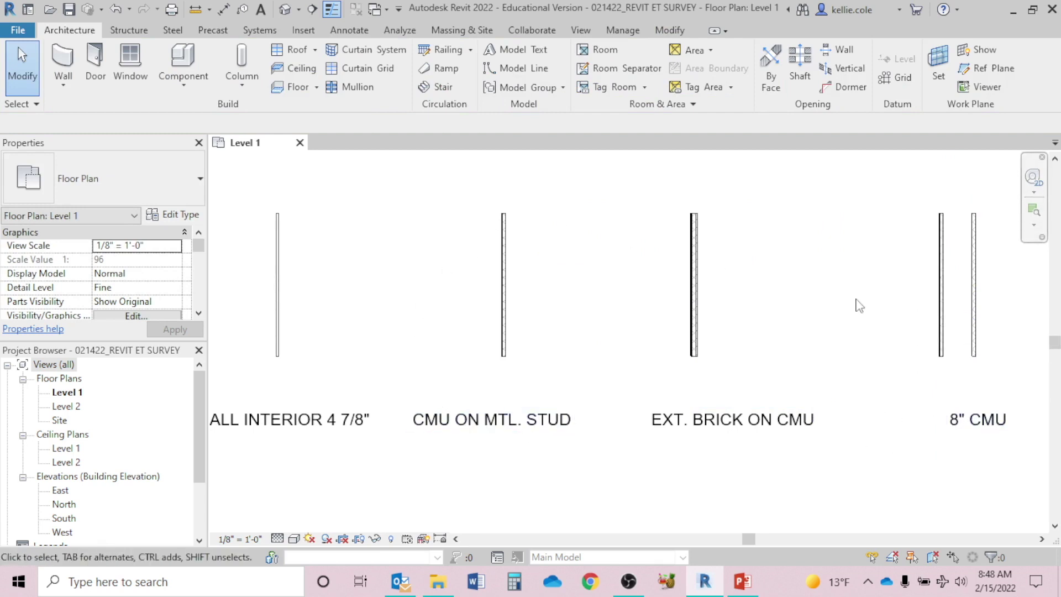
Add a text note reading "basic wall interior" beneath the BASIC WALL INTERIOR 4 7/8" label.
middle_click_drag(826, 300, 865, 306)
middle_click_drag(884, 301, 933, 290)
key("t")
key("x")
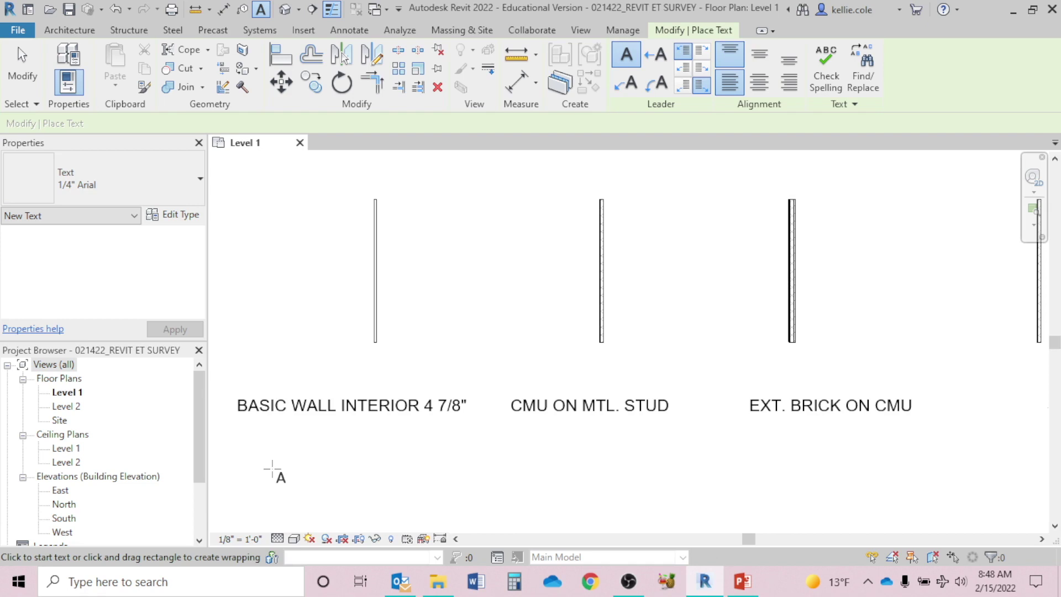
left_click(235, 453)
type("base")
key("BackSpace")
type("ic wall interior")
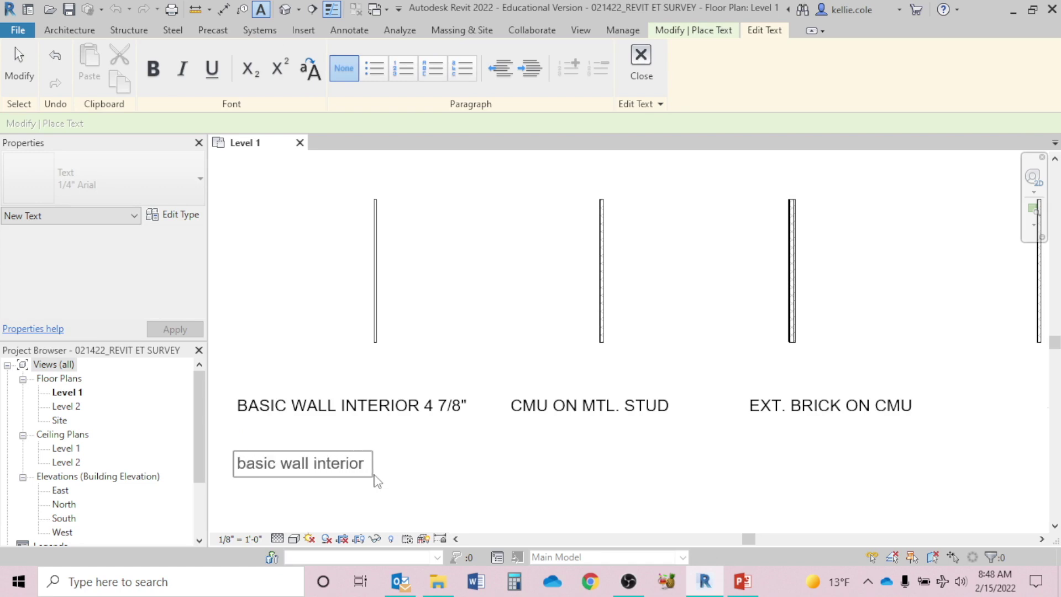
left_click(453, 454)
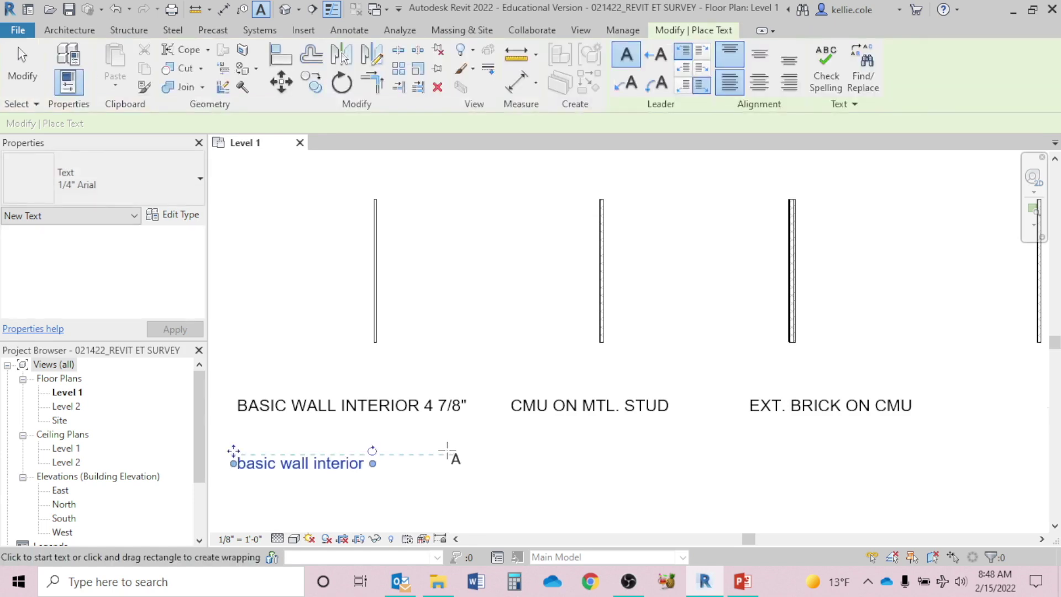
key("Escape")
key("Escape")
Examine the copied wall's layers and hatch patterns at close range against the adjacent 8" CMU wall.
scroll(442, 459, "down", 1)
middle_click_drag(481, 452, 483, 474)
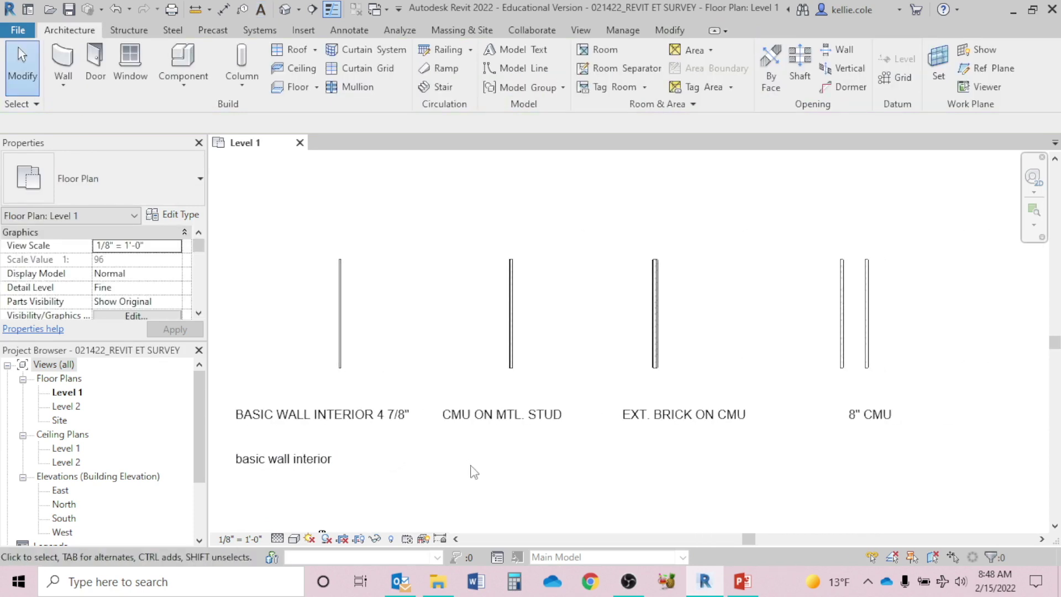
scroll(895, 344, "up", 2)
middle_click_drag(907, 346, 762, 284)
scroll(652, 284, "up", 2)
scroll(575, 317, "up", 2)
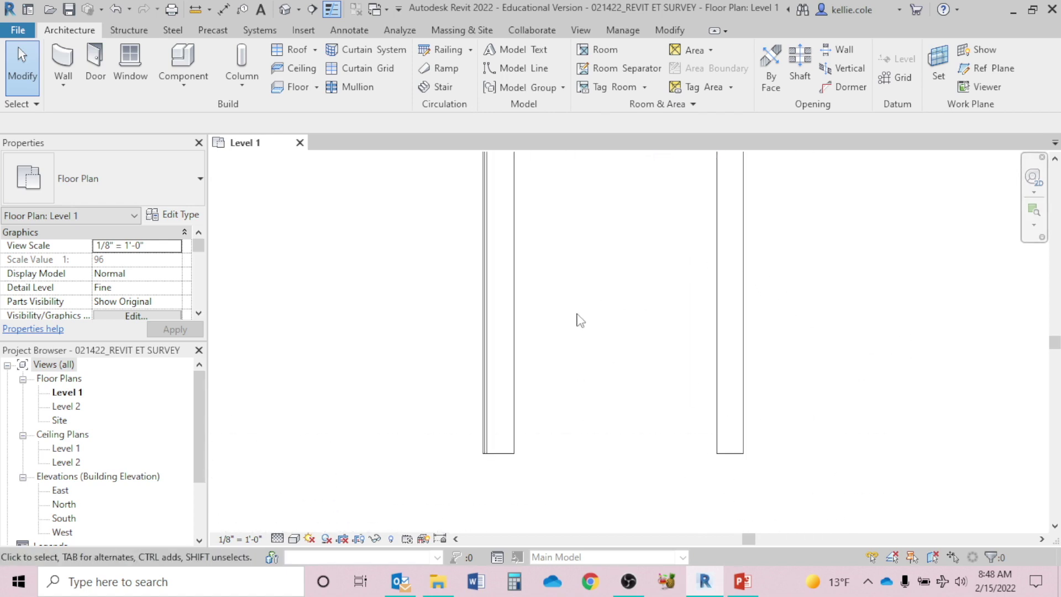
left_click(497, 372)
left_click(556, 379)
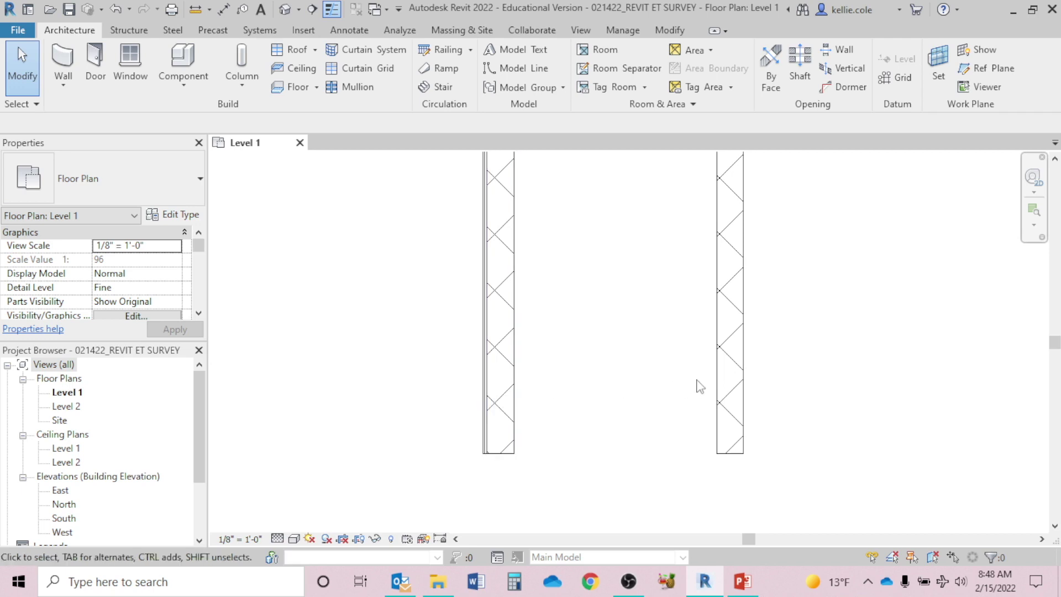
scroll(598, 327, "down", 4)
middle_click_drag(608, 326, 558, 383)
scroll(602, 339, "down", 2)
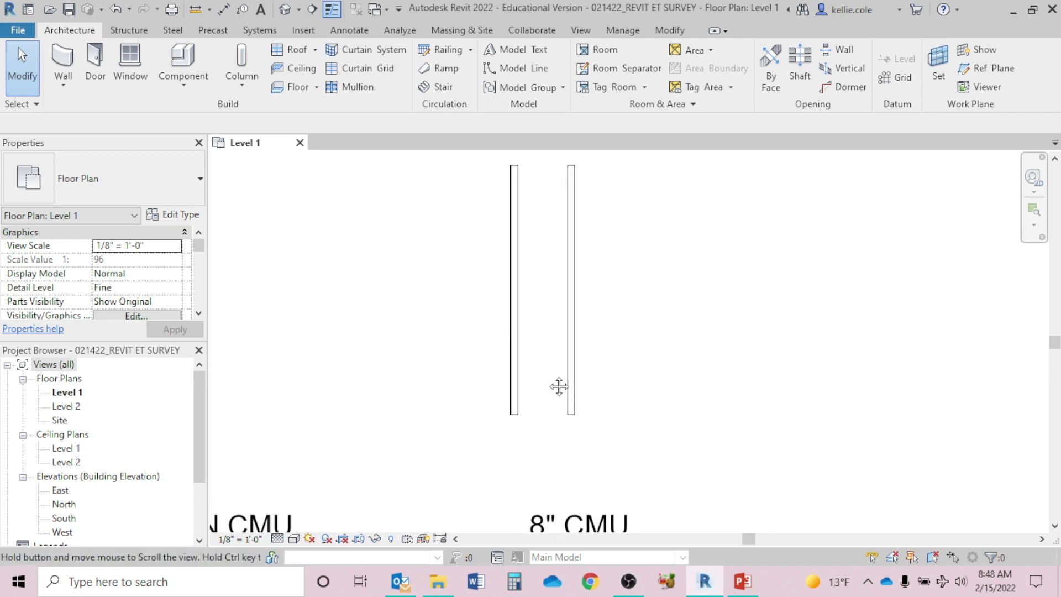
Duplicate the copied wall's type under the name 8" CMU (2).
left_click(517, 388)
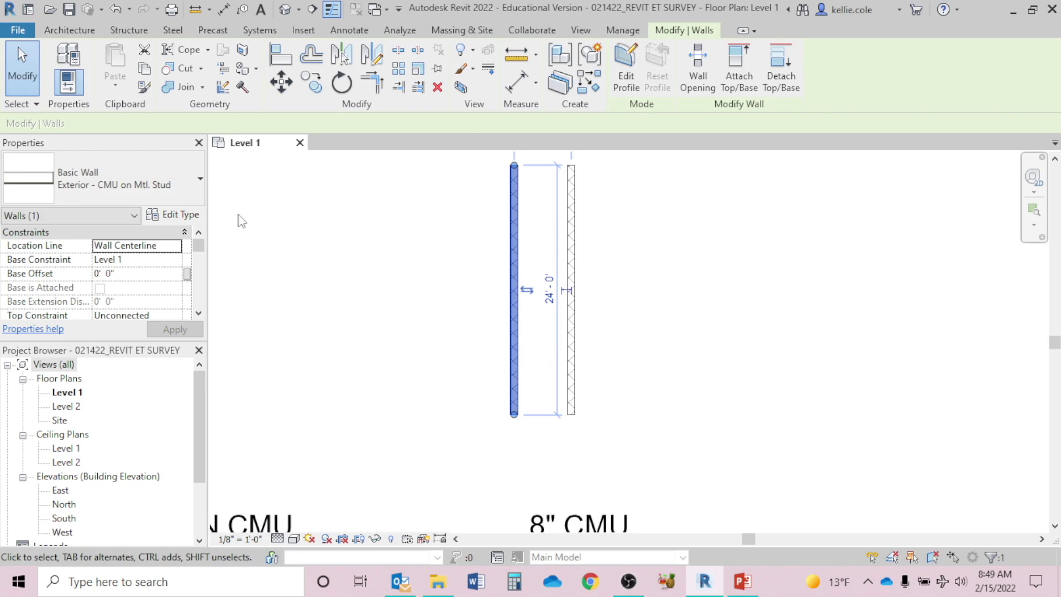
left_click(177, 216)
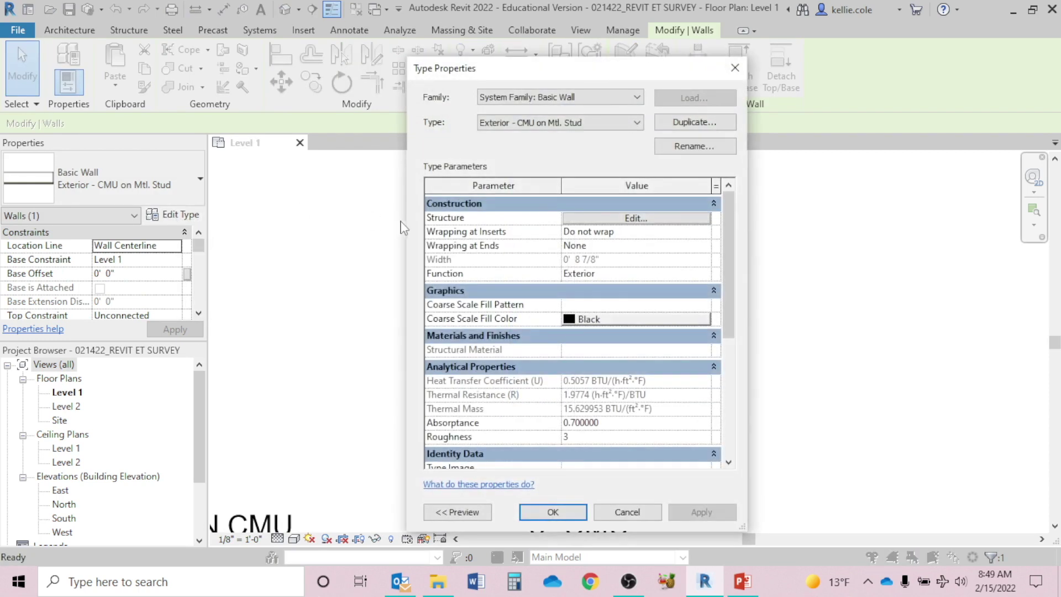
left_click_drag(406, 218, 247, 218)
left_click_drag(422, 67, 327, 42)
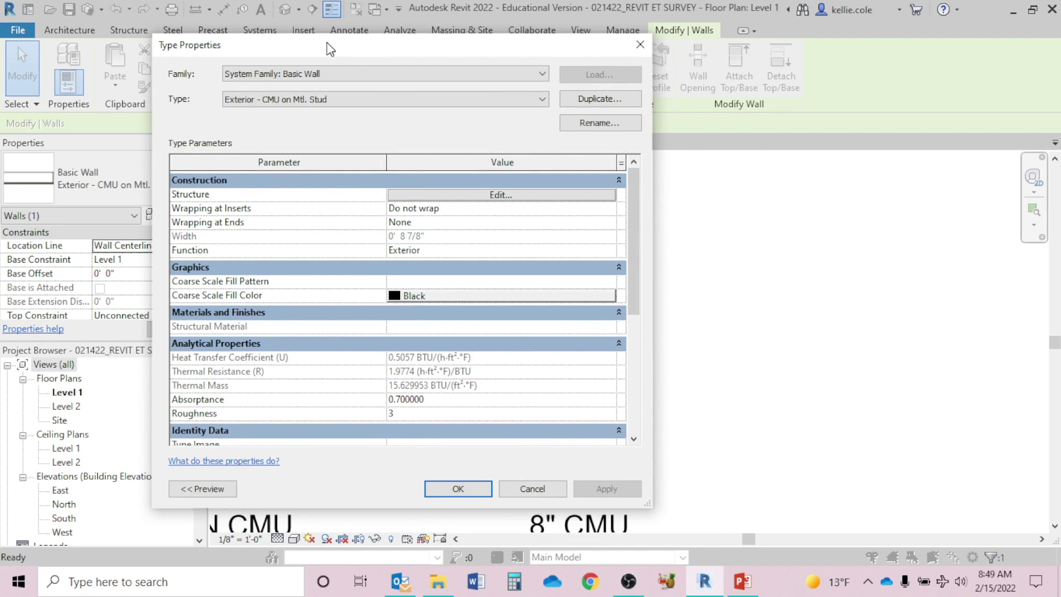
left_click(586, 103)
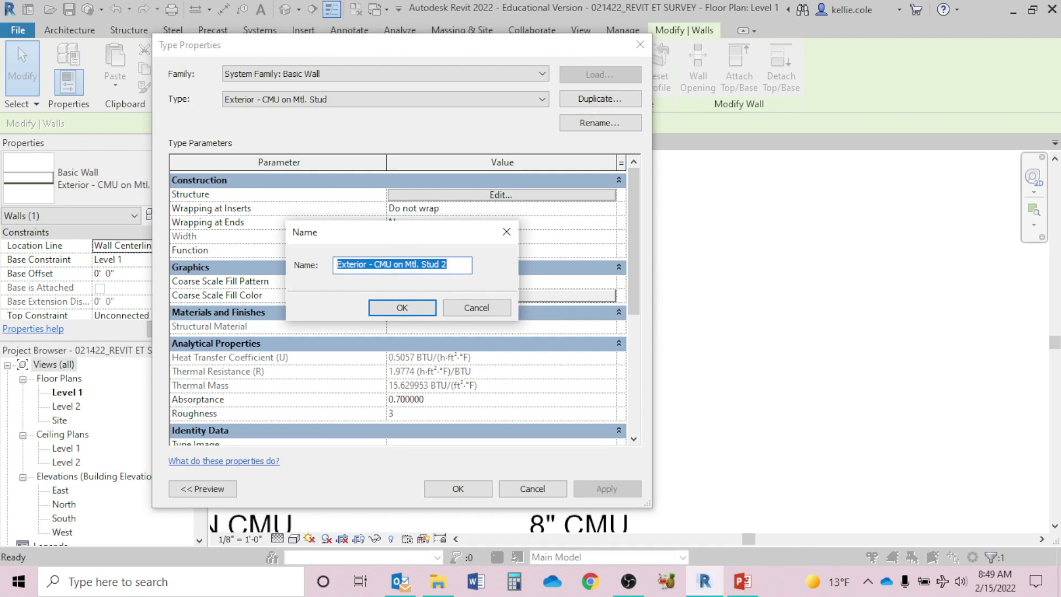
type("8\"")
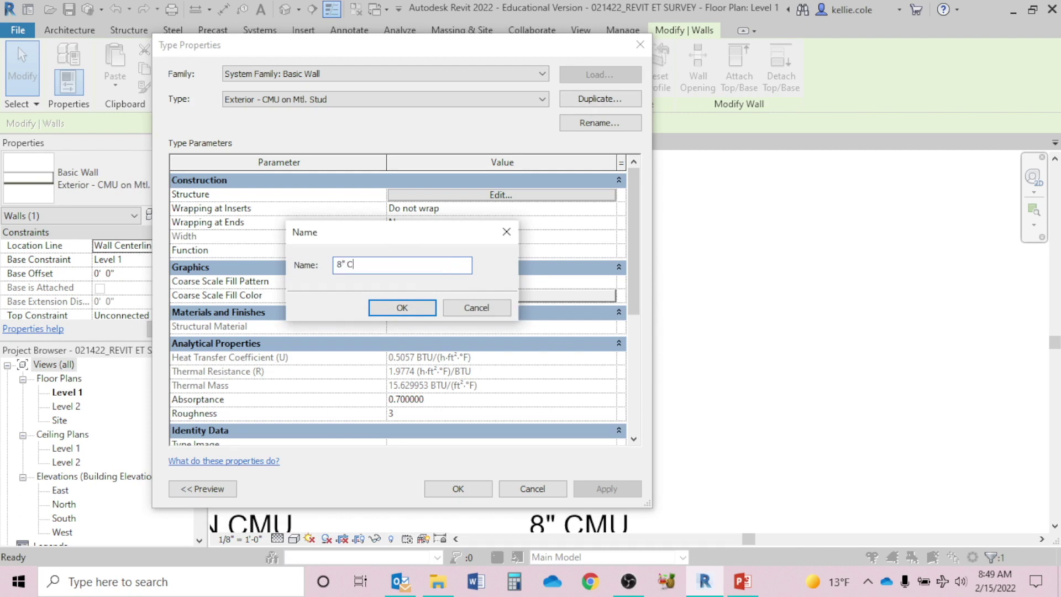
type(" CMU (2)")
left_click(421, 313)
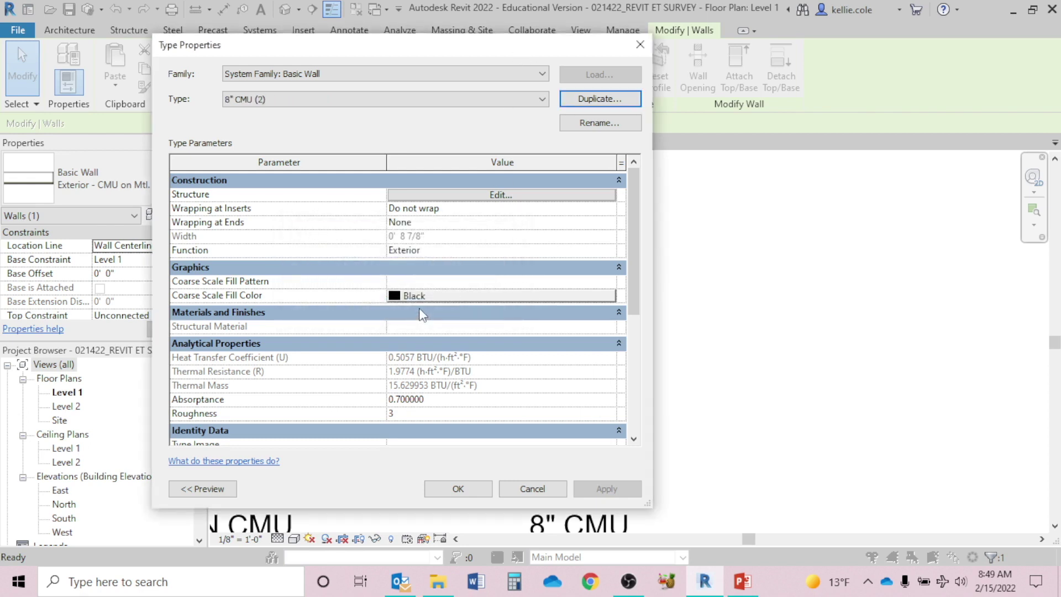
Open the layer assembly of 8" CMU (2) and move the Concrete Masonry Units layer inside the exterior core boundary.
left_click(422, 196)
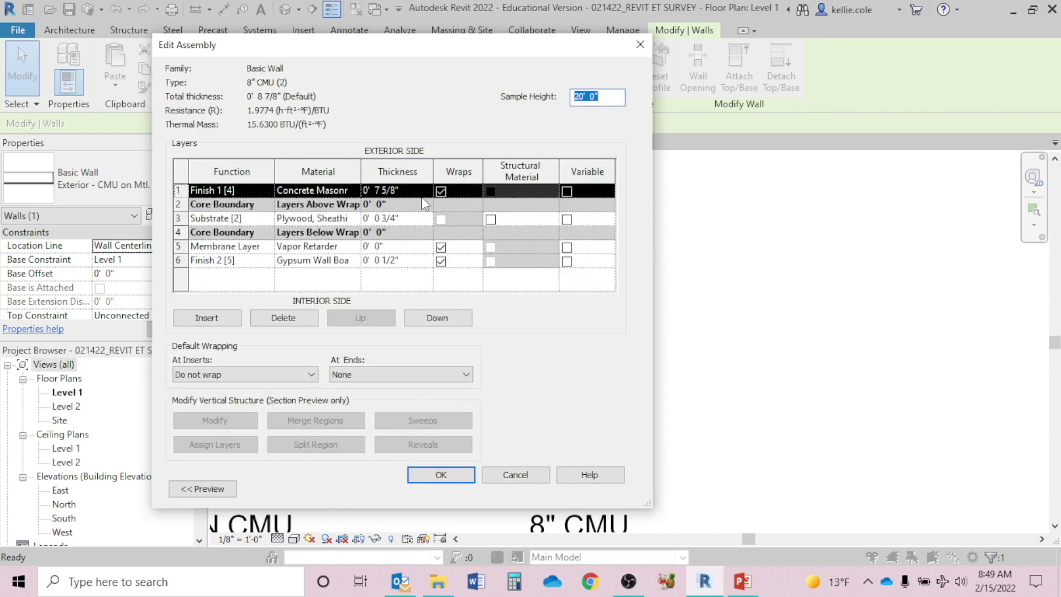
left_click_drag(652, 288, 837, 303)
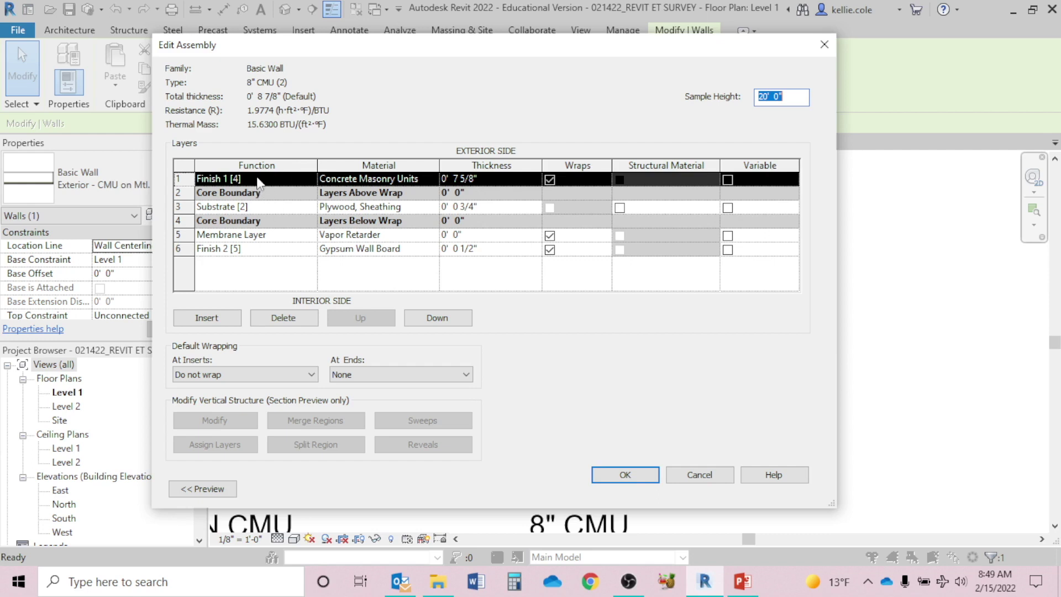
left_click(186, 177)
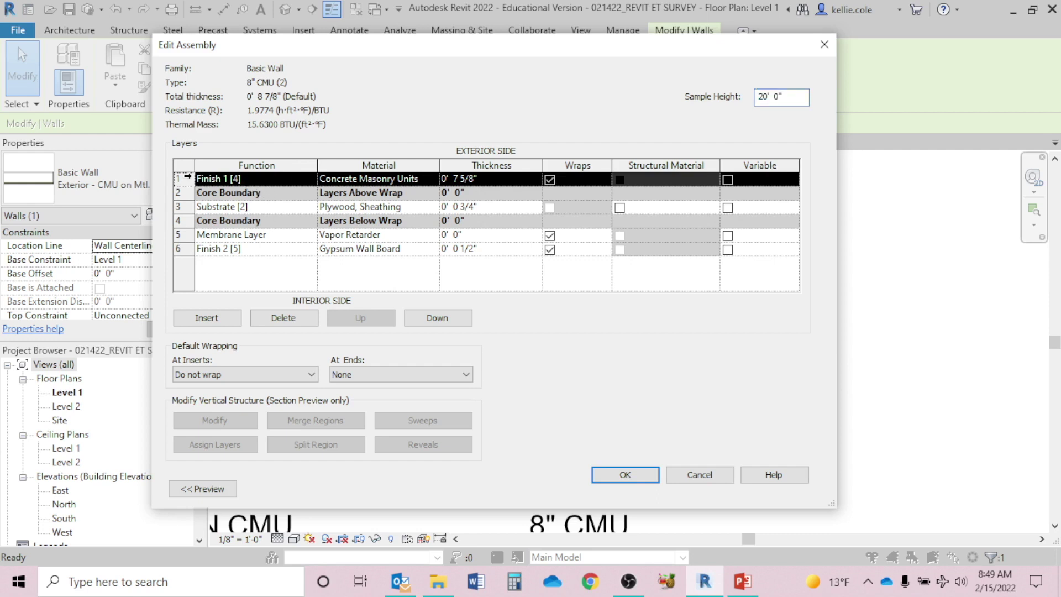
left_click(446, 319)
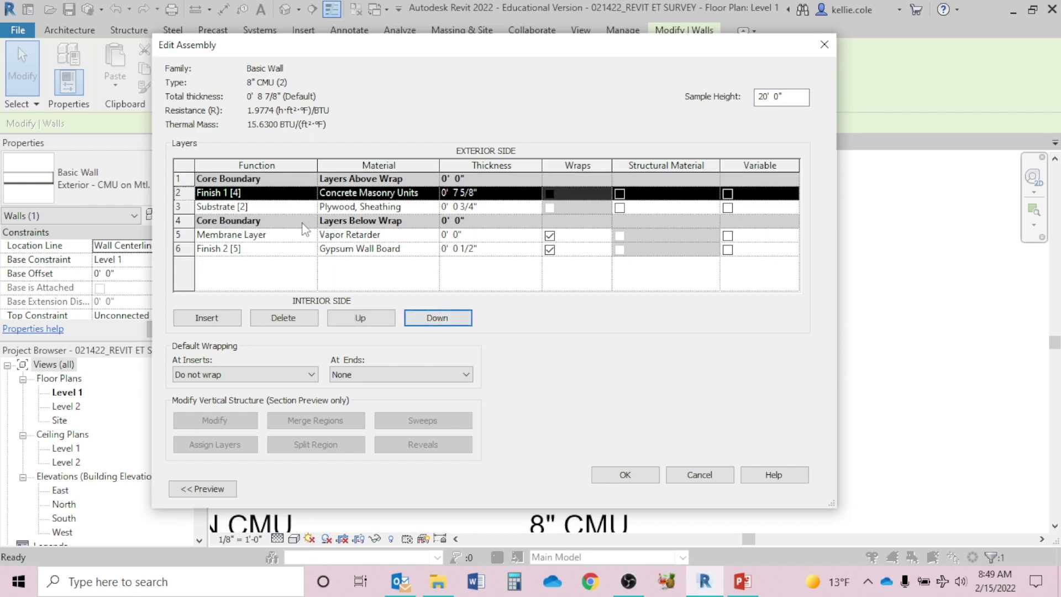
Delete the plywood substrate, vapor retarder and gypsum wall board layers, and accept the assembly and type properties.
left_click(186, 205)
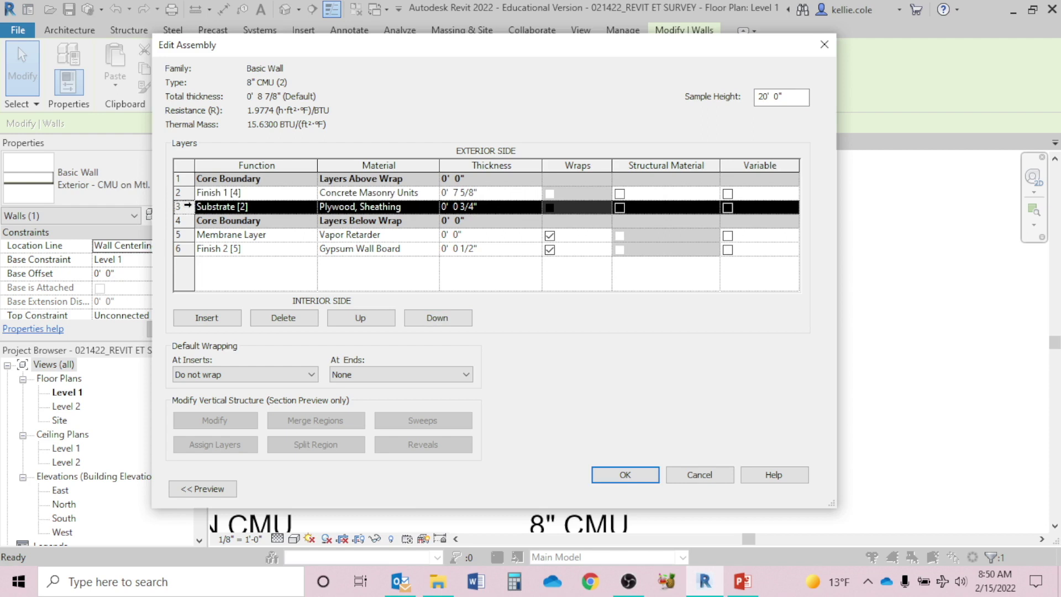
left_click(283, 326)
left_click(181, 220)
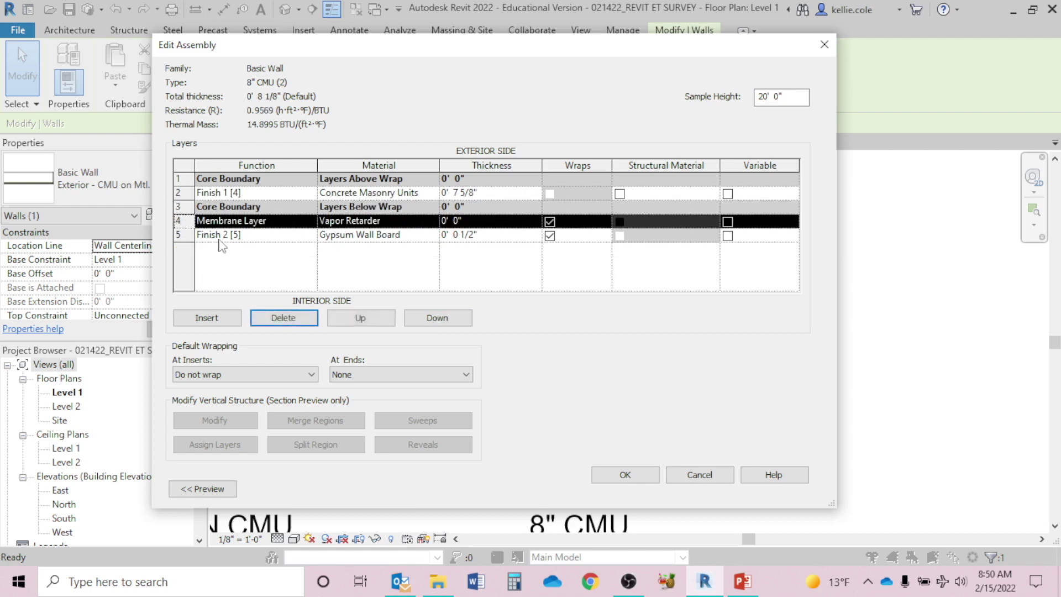
left_click(276, 318)
left_click(284, 319)
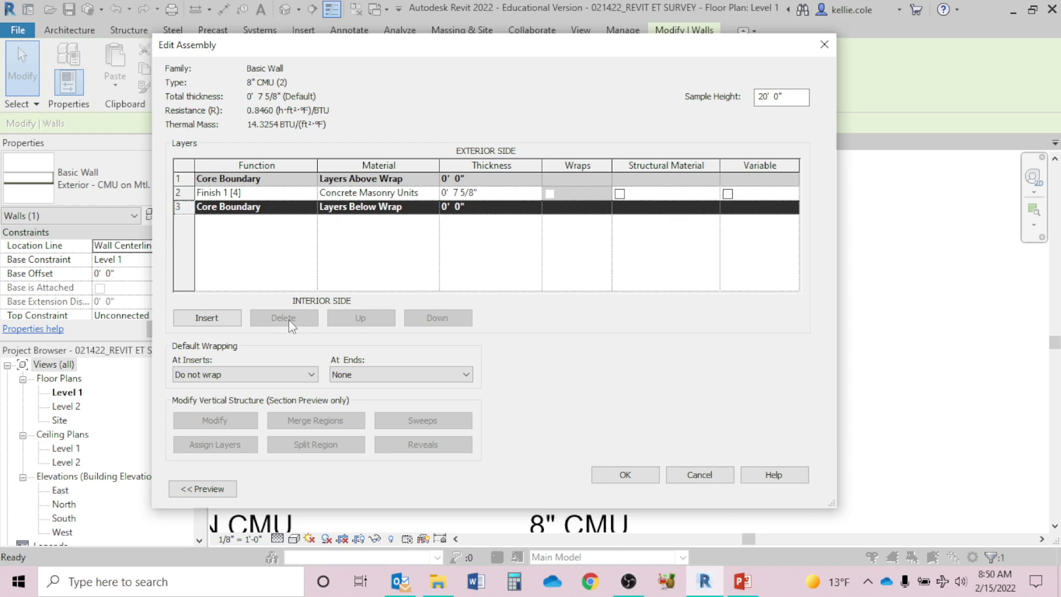
left_click(614, 474)
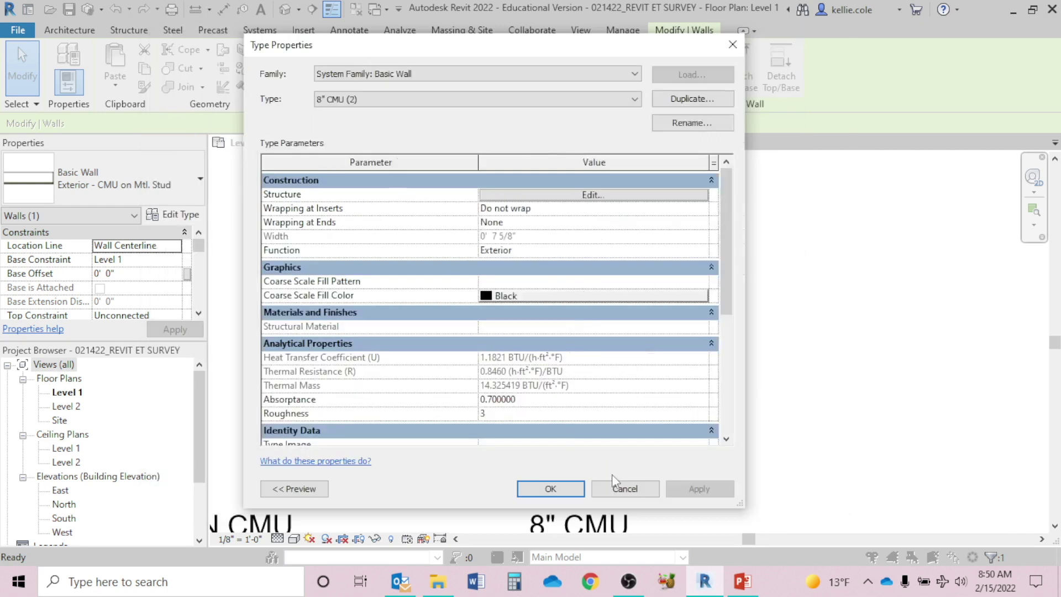
left_click(550, 488)
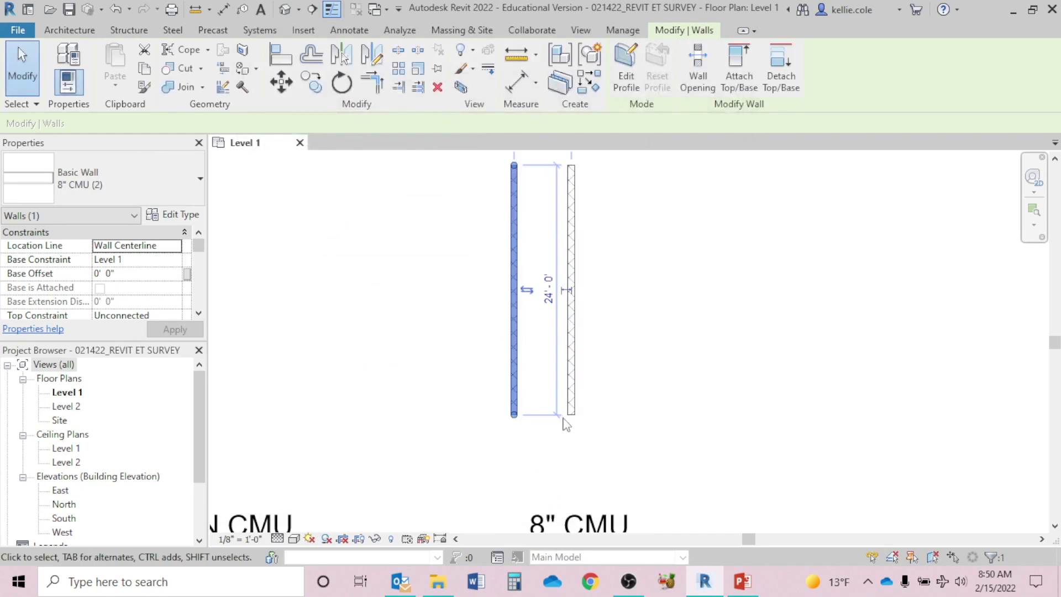
Compare the 8" CMU (2) wall with the original 8" CMU wall, and delete the 8" CMU (2) copy.
left_click(655, 328)
scroll(522, 310, "up", 4)
left_click(517, 340)
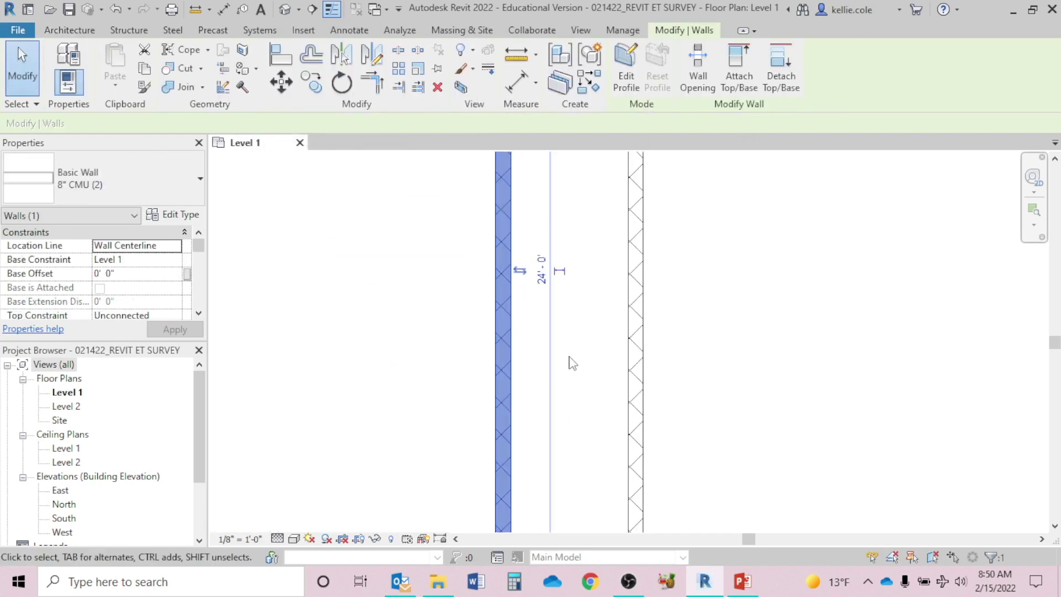
scroll(572, 363, "down", 5)
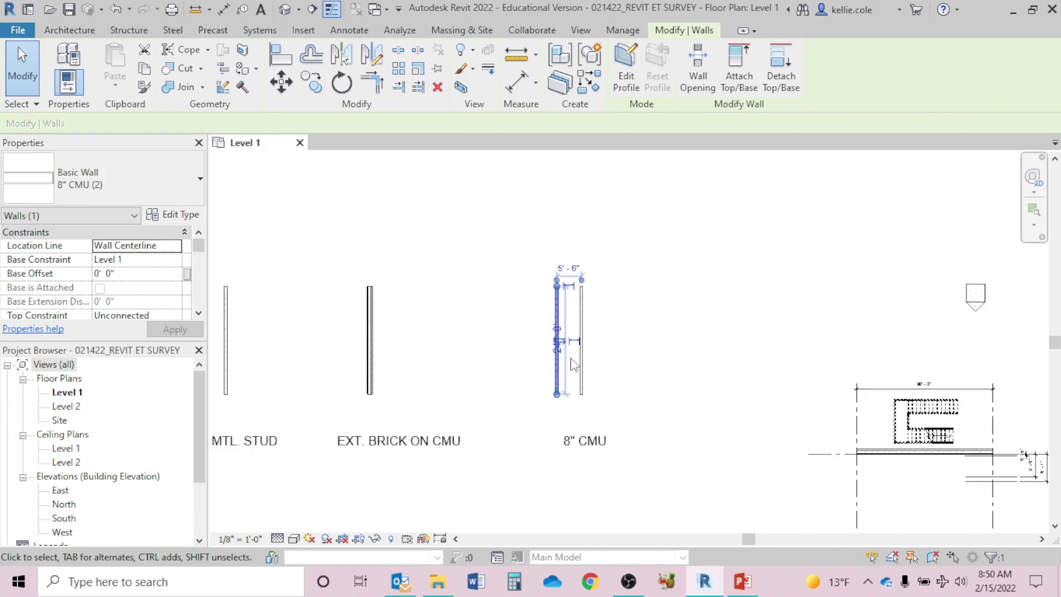
key("Escape")
Delete the "basic wall interior" text note beneath the BASIC WALL INTERIOR 4 7/8" label.
scroll(769, 319, "down", 3)
scroll(797, 320, "up", 2)
middle_click_drag(804, 323, 894, 270)
double_click(287, 437)
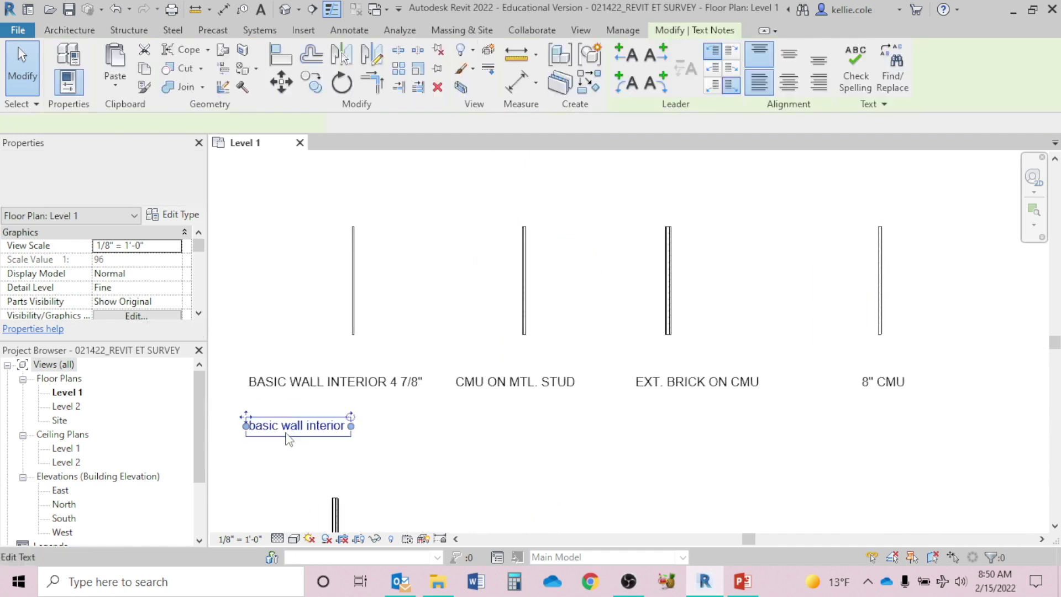
key("Delete")
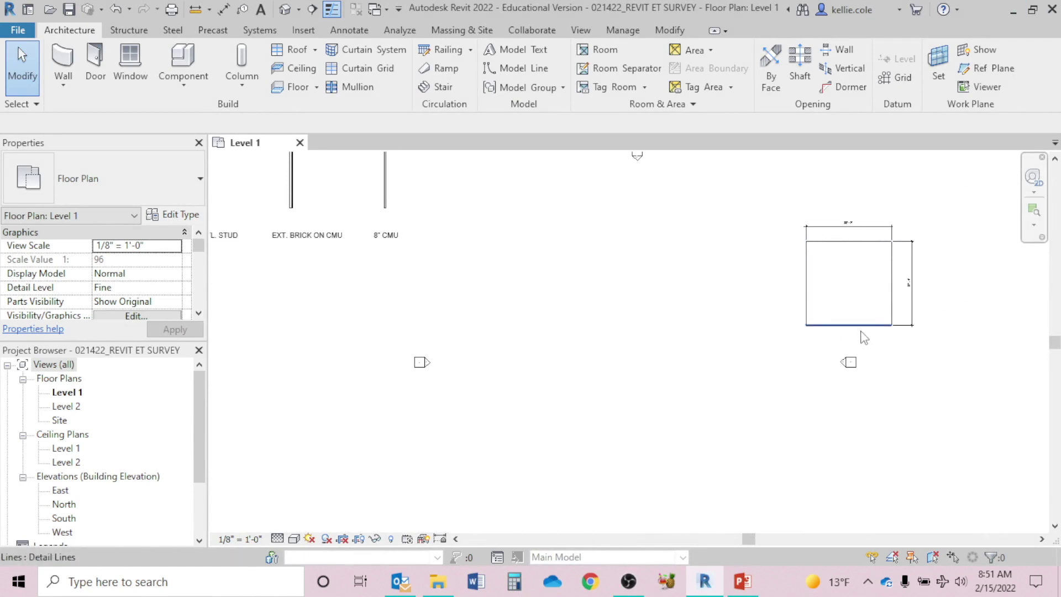
Draw a thin-line detail rectangle about 51' wide by 42'-11" high between the 8" CMU sample and the dimensioned outline.
middle_click_drag(728, 315, 712, 316)
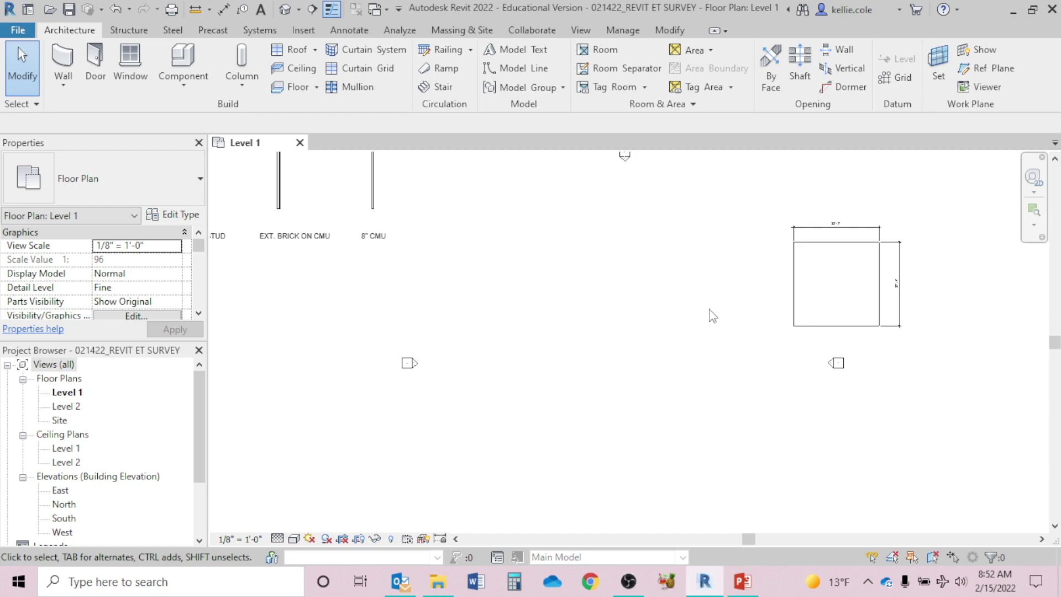
key("d")
key("l")
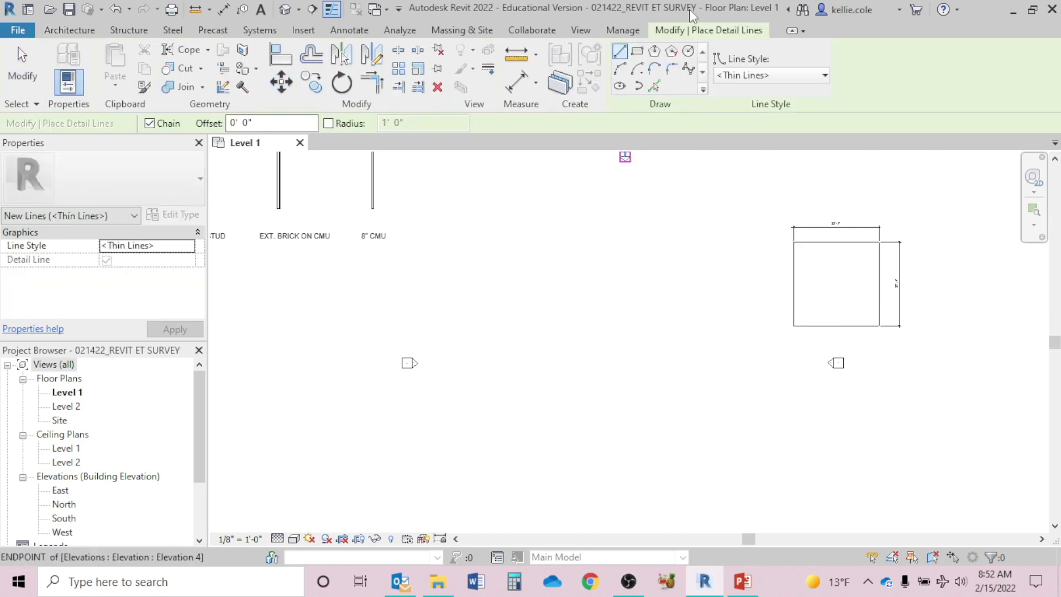
left_click(638, 53)
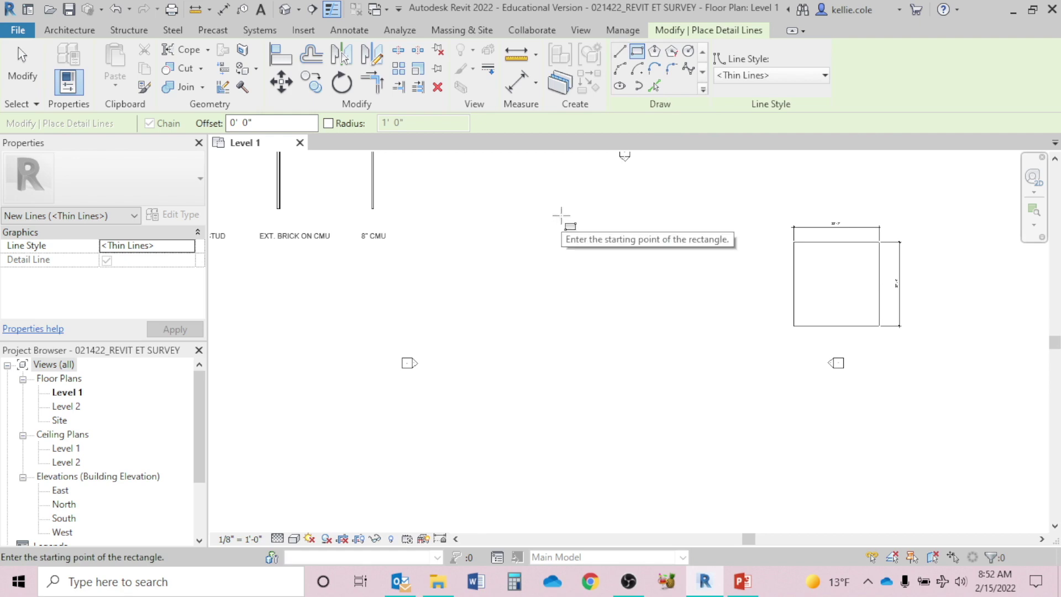
left_click(561, 215)
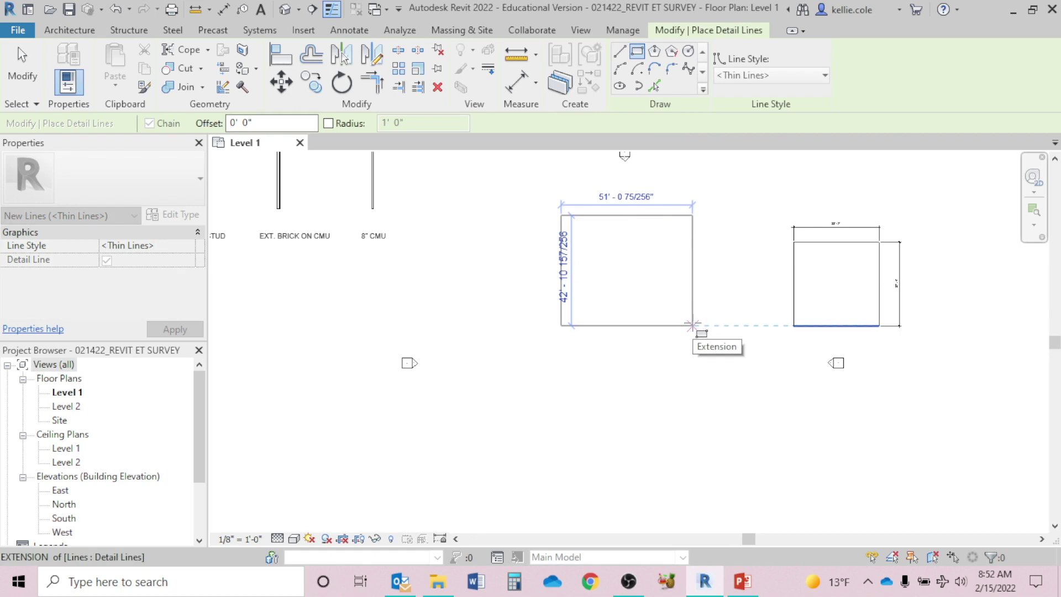
left_click(691, 325)
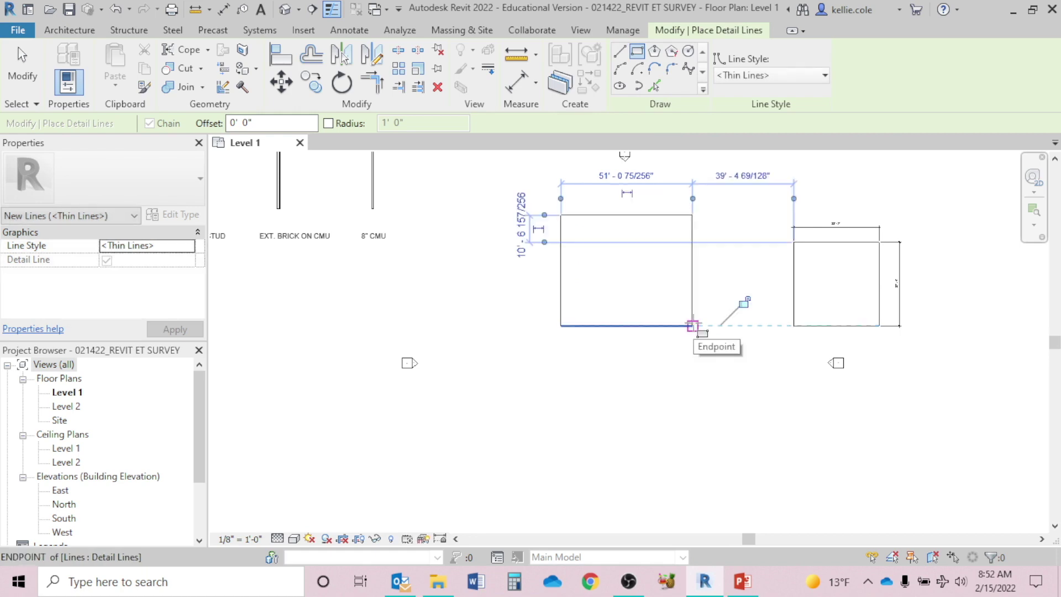
key("XF86AudioMute")
key("Escape")
key("Escape")
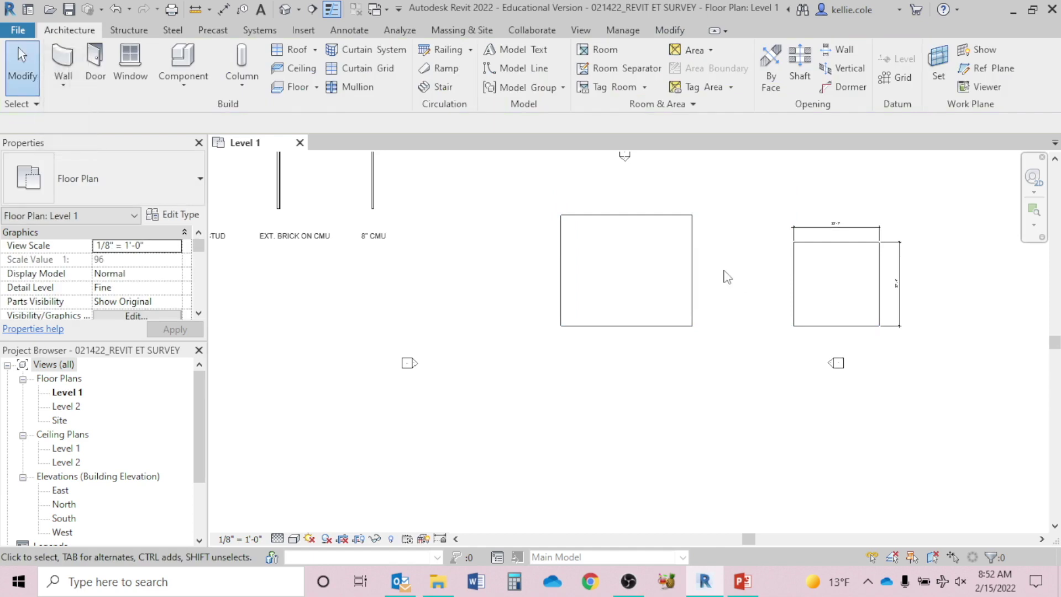
Add aligned dimensions for the new rectangle's width above it and its height along its east side.
scroll(671, 203, "up", 3)
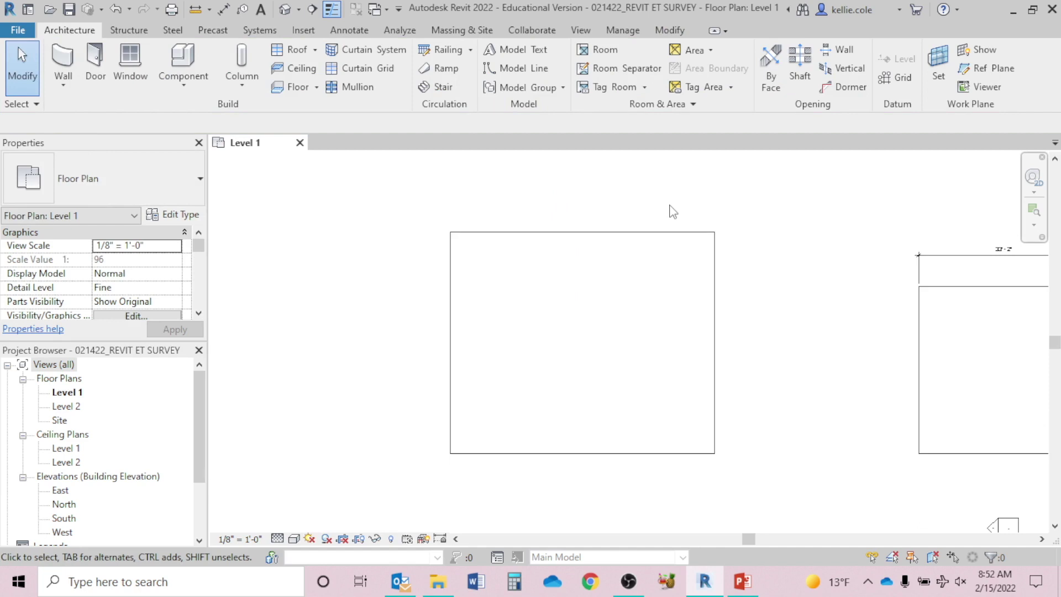
key("d")
key("i")
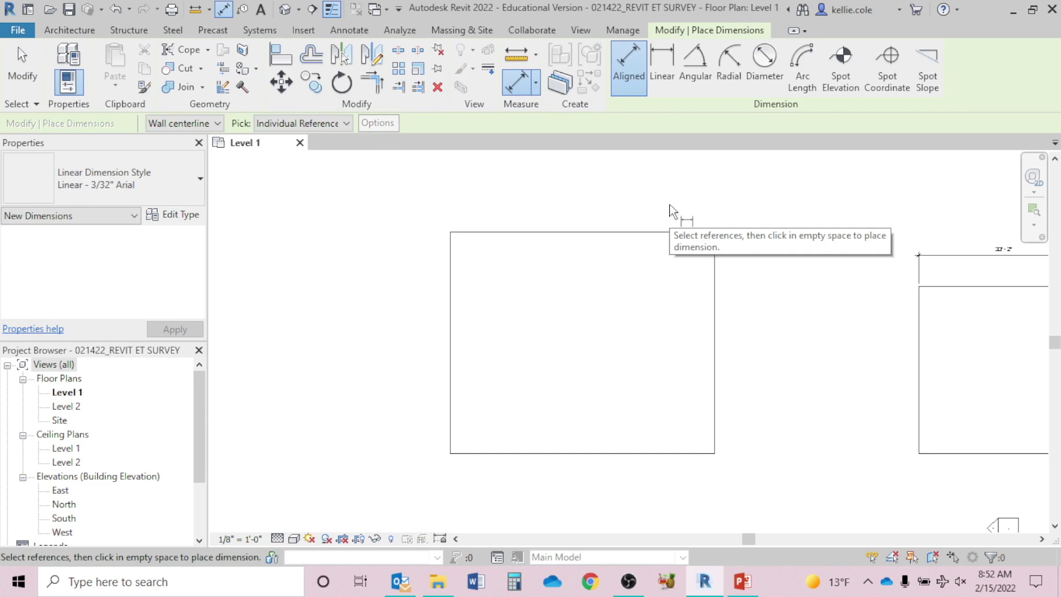
left_click(453, 279)
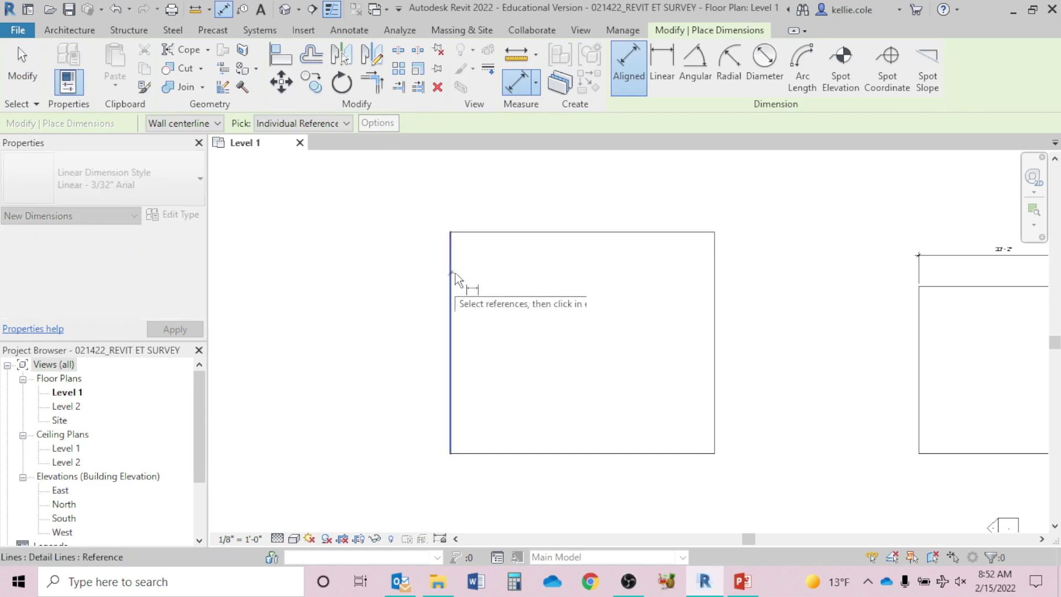
left_click(717, 308)
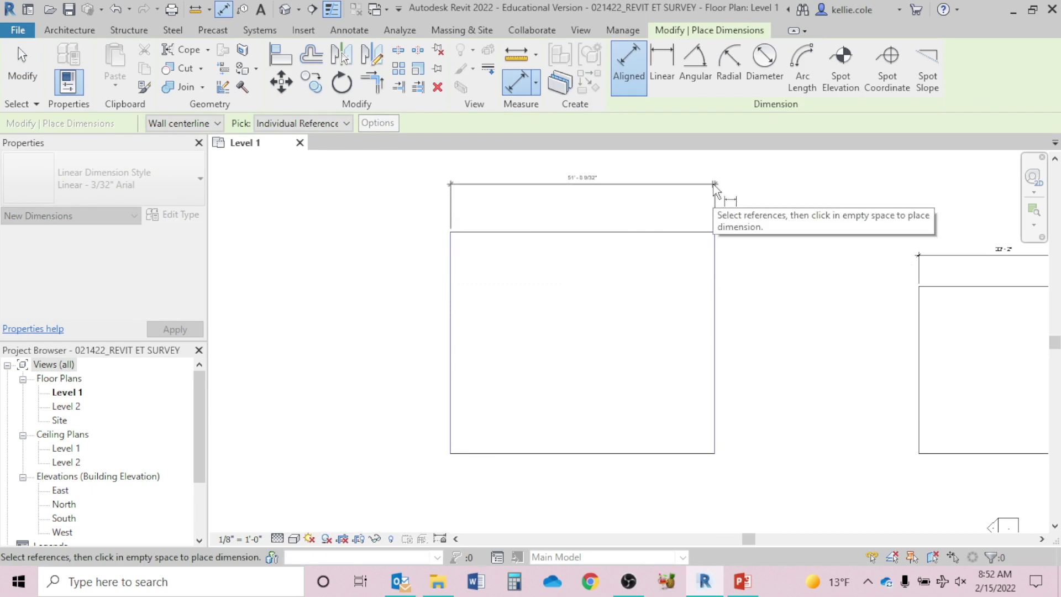
left_click(713, 188)
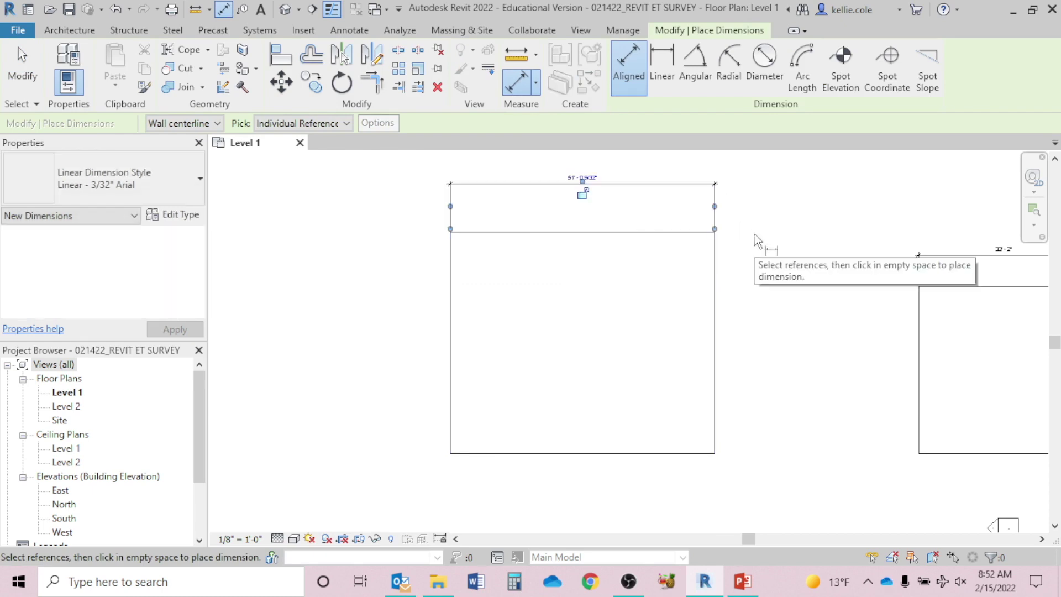
left_click(690, 232)
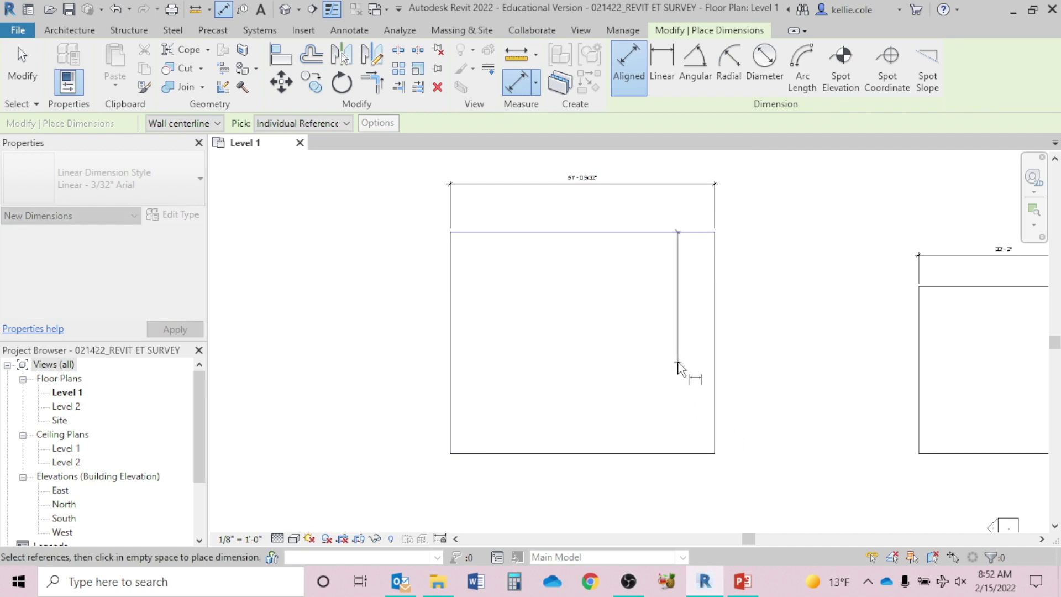
left_click(679, 453)
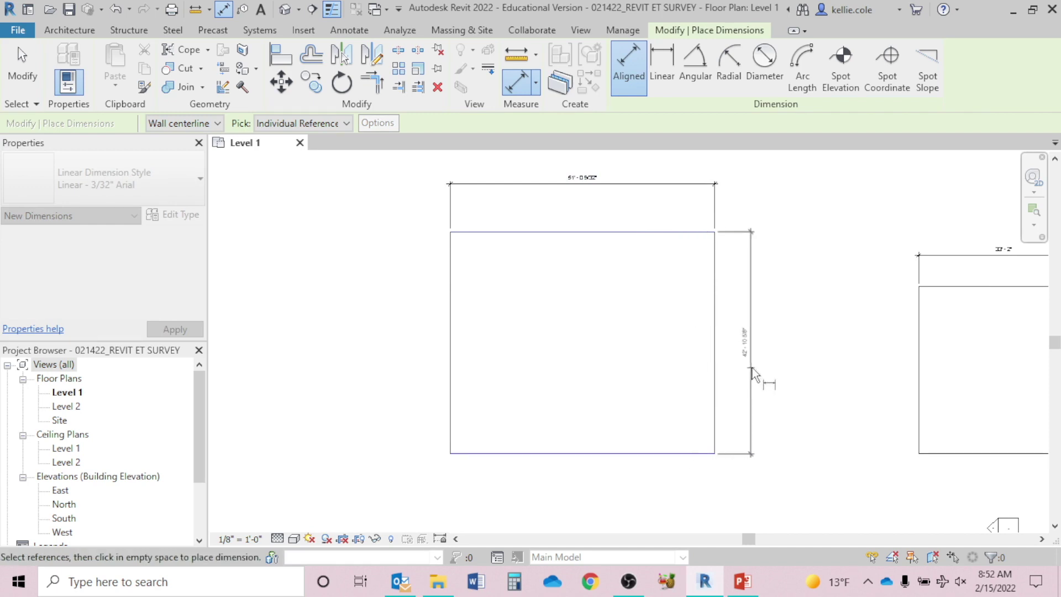
left_click(771, 377)
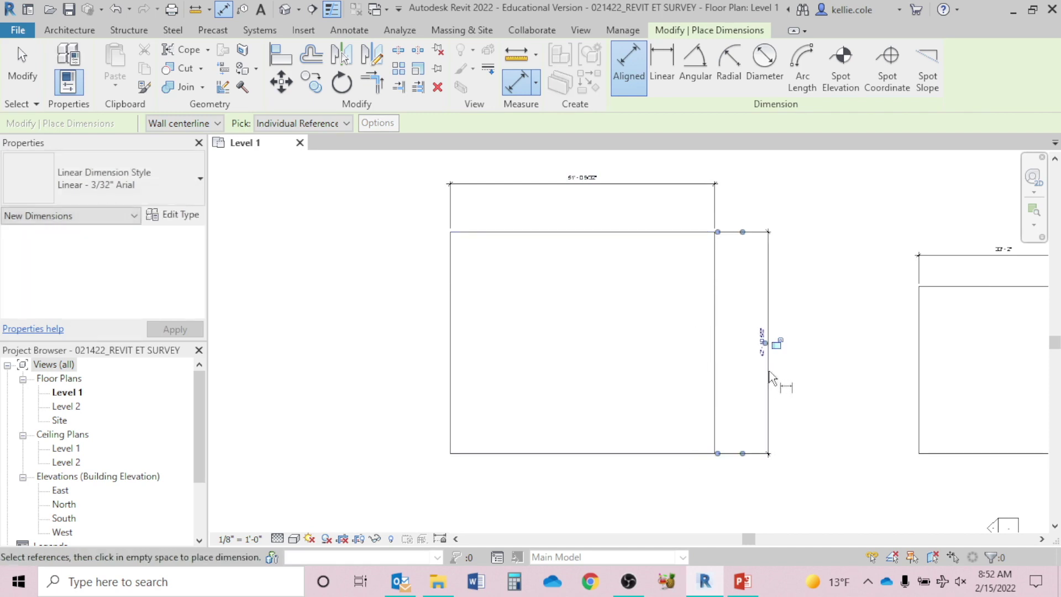
key("Escape")
key("Escape")
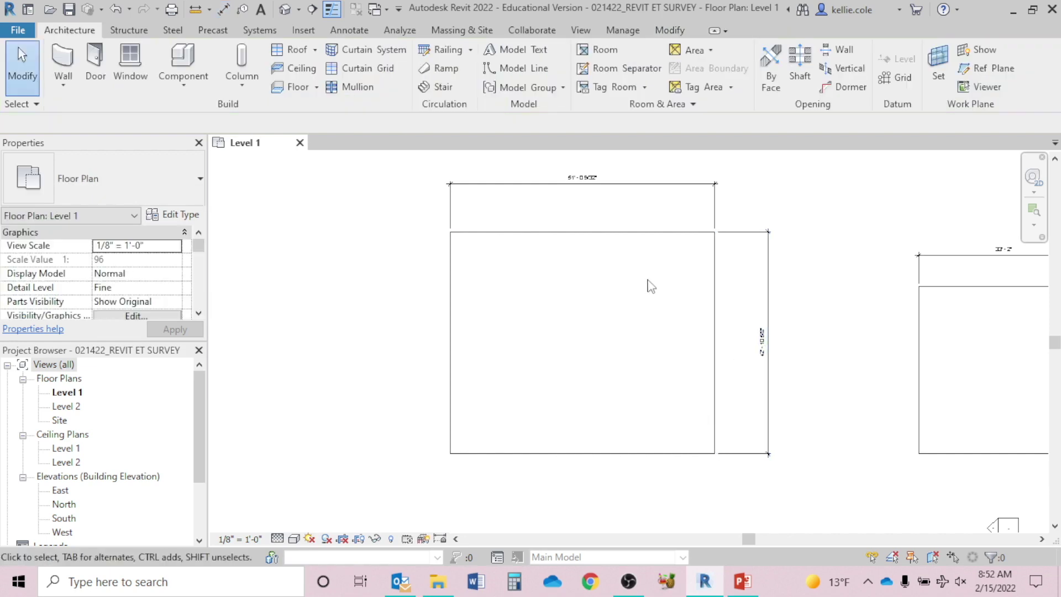
Set the new rectangle's width to 33'-2" by repositioning its west line.
middle_click_drag(651, 287, 643, 289)
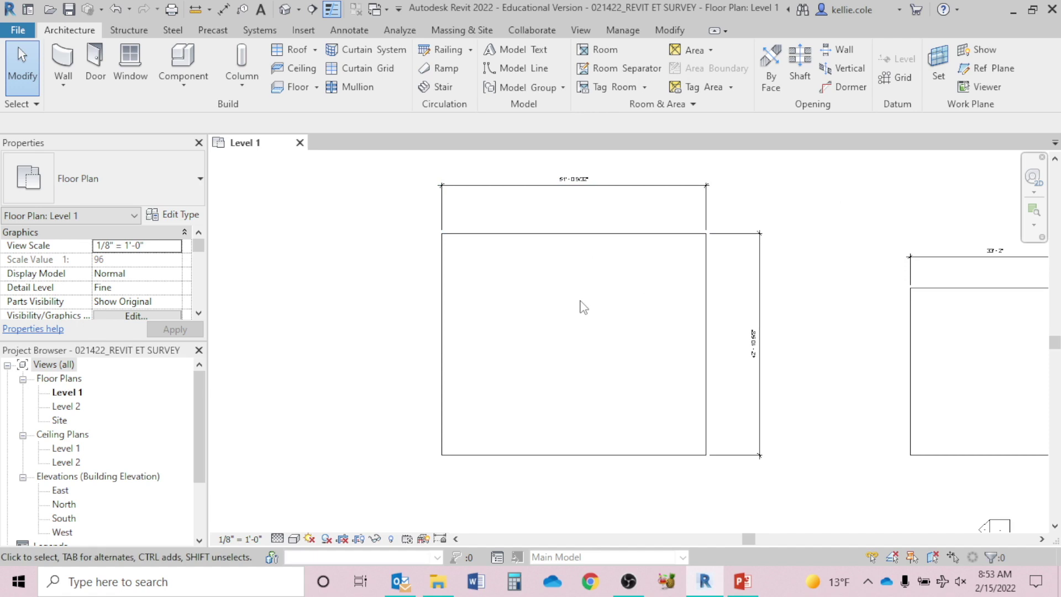
left_click(445, 278)
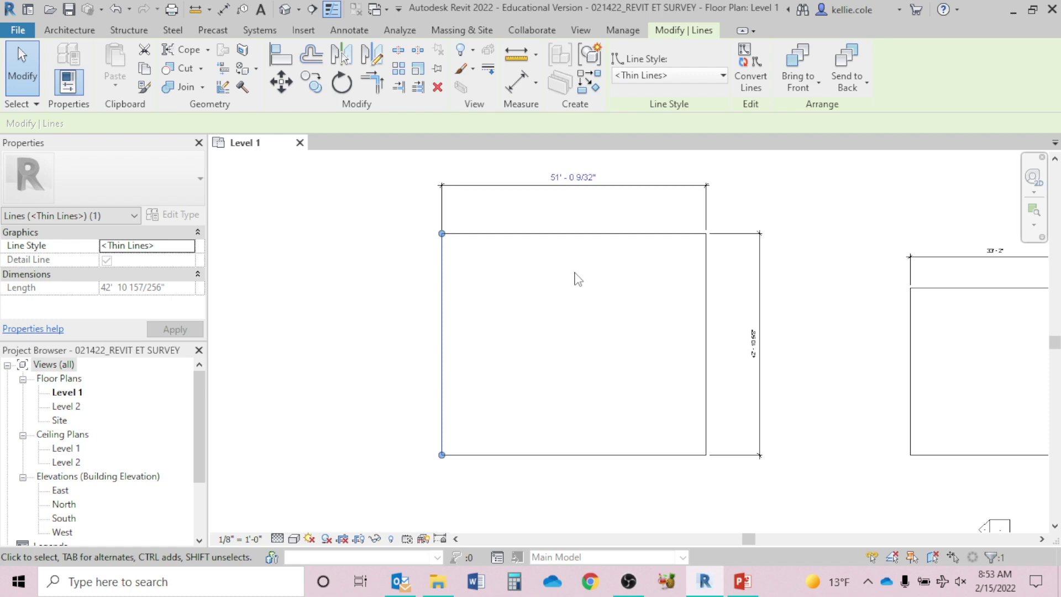
left_click(573, 177)
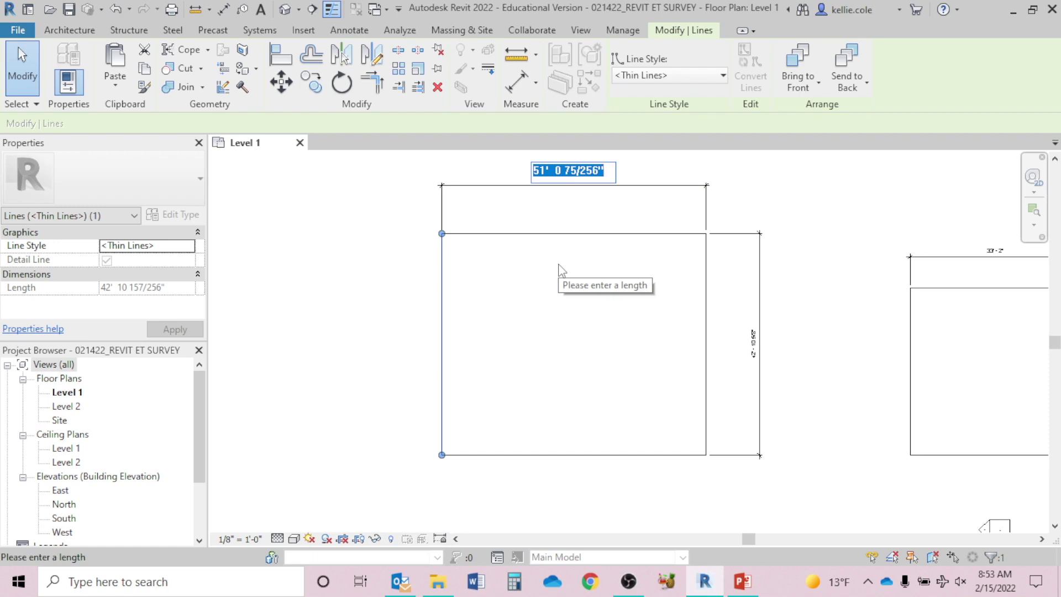
type("33'2\"")
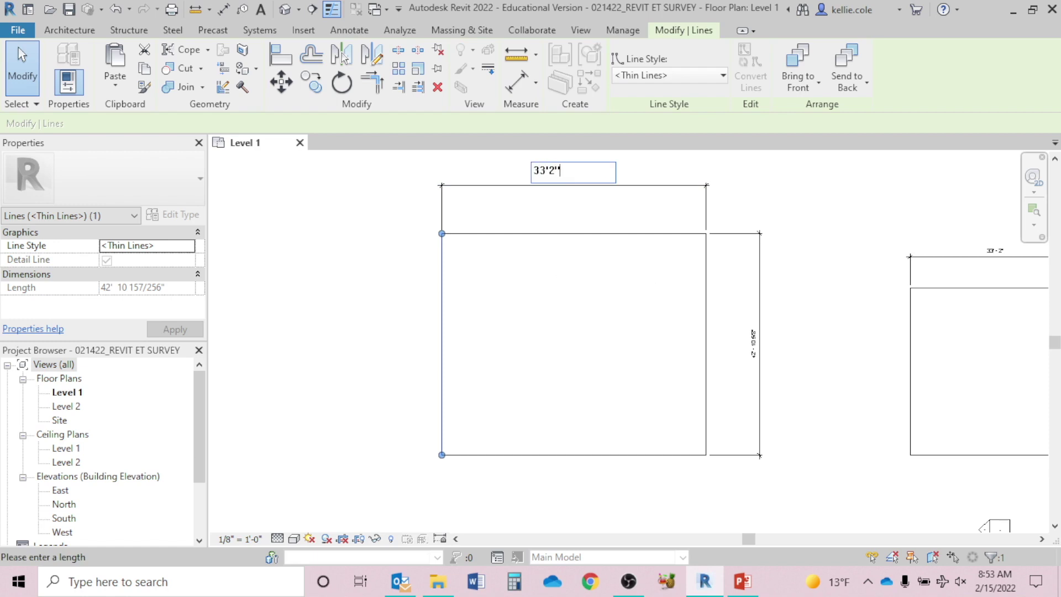
key("Return")
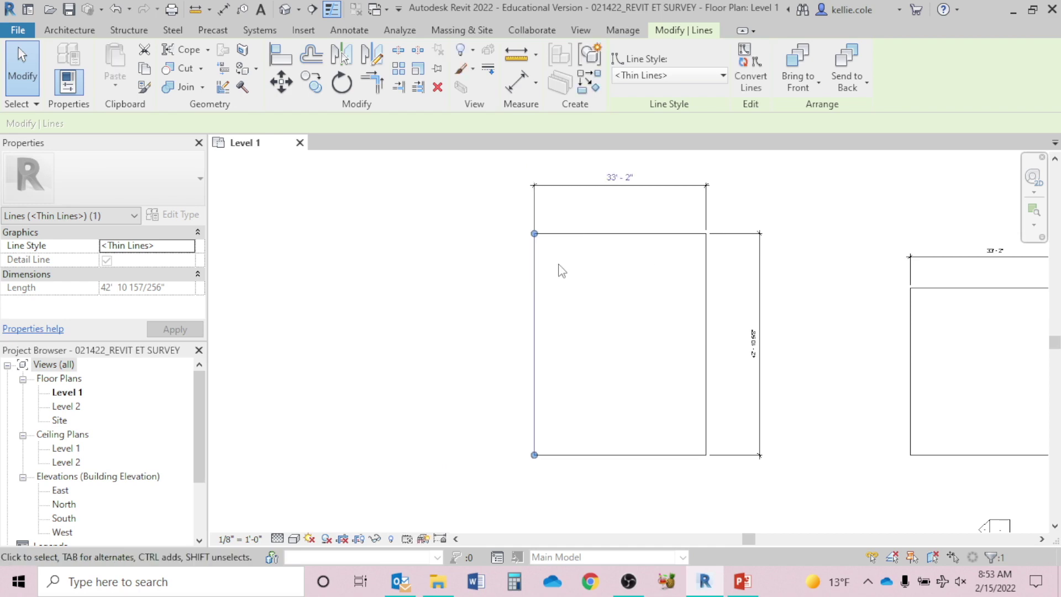
key("Escape")
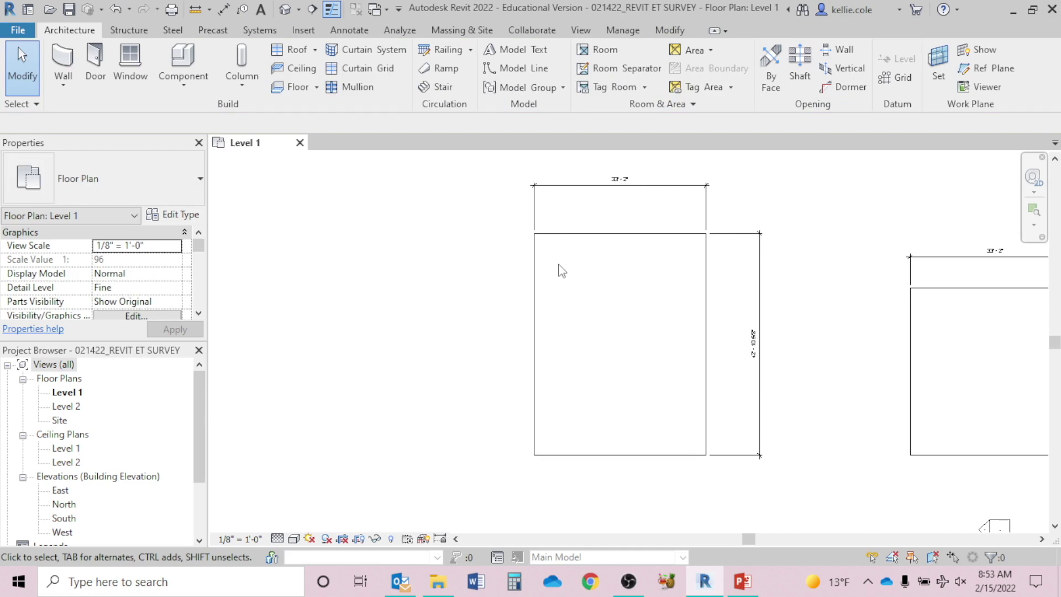
Set the new rectangle's height to 32'-4" by repositioning its south line.
left_click(645, 456)
middle_click_drag(772, 403, 674, 380)
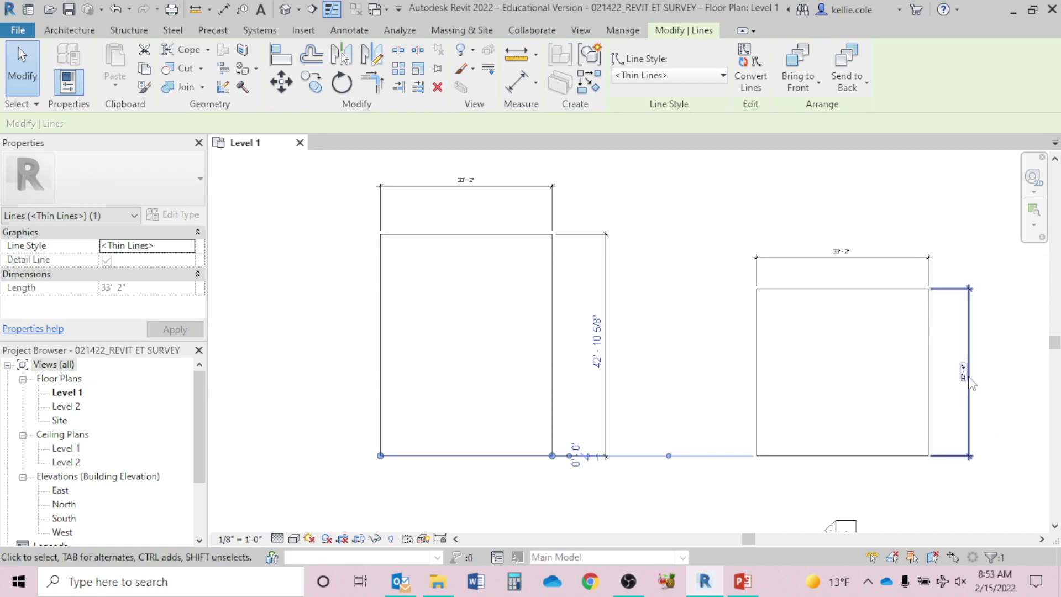
scroll(967, 371, "up", 2)
scroll(754, 334, "down", 1)
middle_click_drag(582, 357, 866, 374)
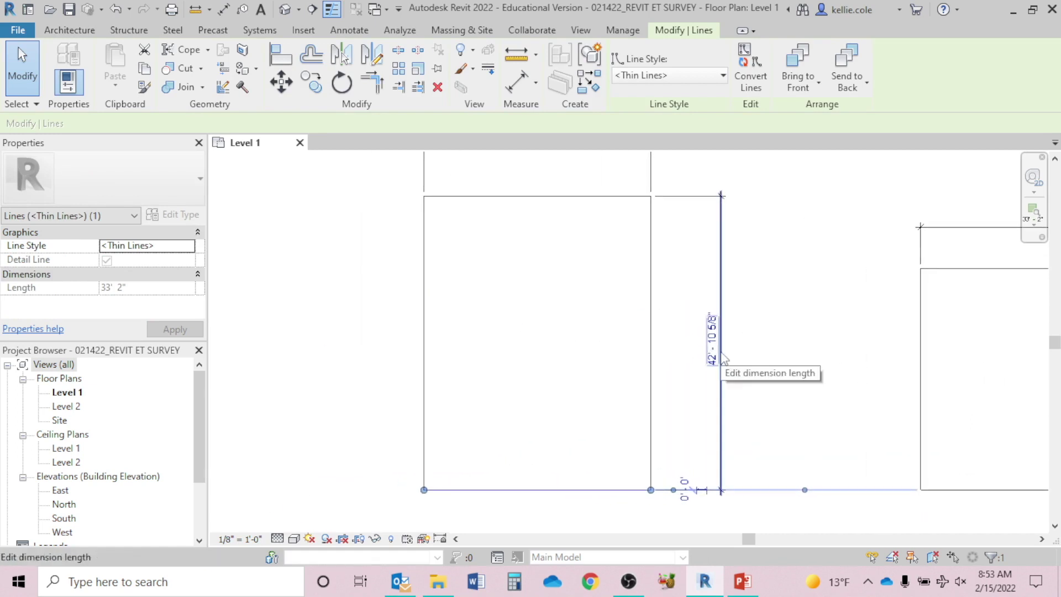
left_click(712, 346)
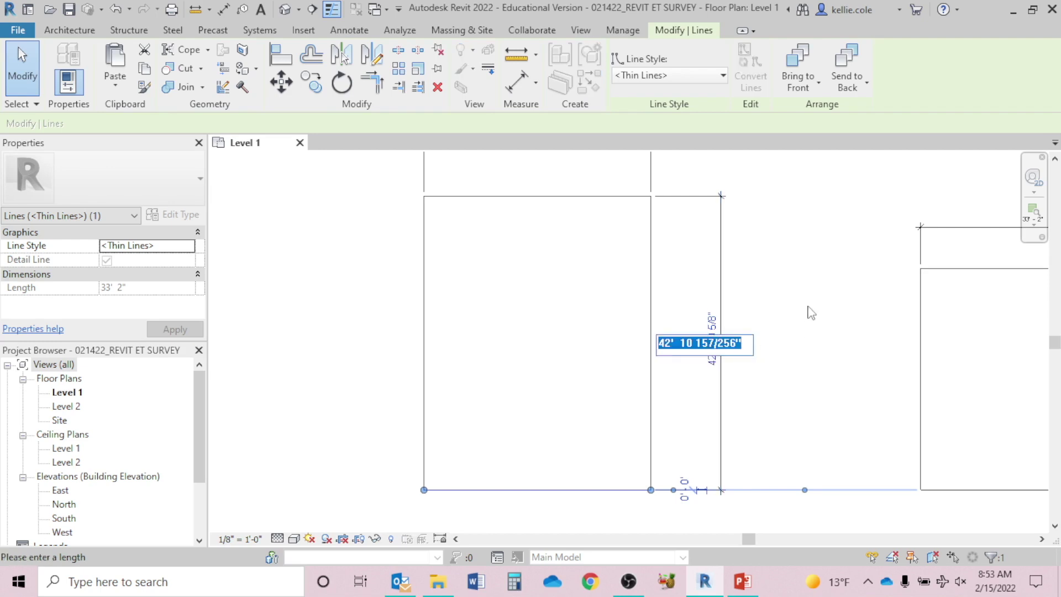
type("32'4\"")
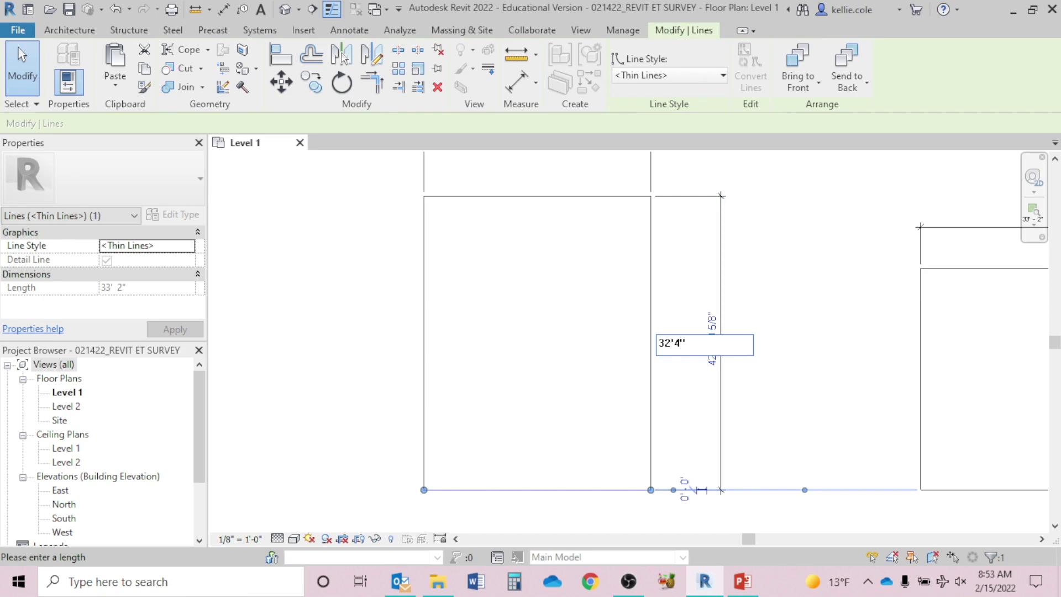
key("Return")
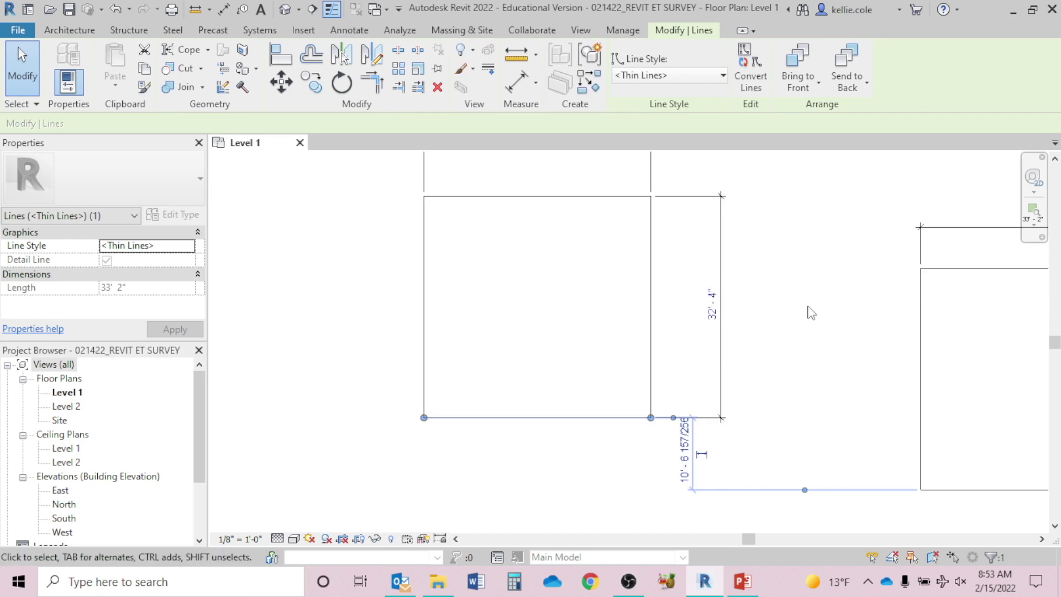
key("Escape")
Delete the newly drawn practice rectangle together with its dimensions.
scroll(798, 282, "down", 2)
middle_click_drag(797, 281, 631, 329)
left_click_drag(582, 194, 309, 467)
key("Delete")
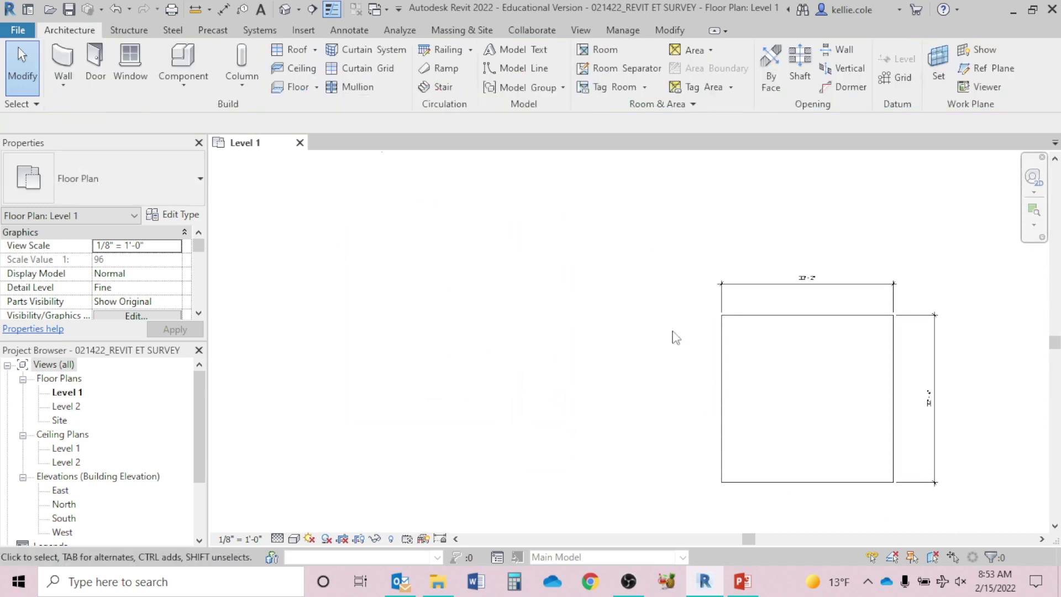
Copy the Exterior - Brick on CMU sample wall into the open area between the elevation markers, west of the dimensioned outline.
scroll(608, 320, "down", 2)
middle_click_drag(607, 320, 775, 290)
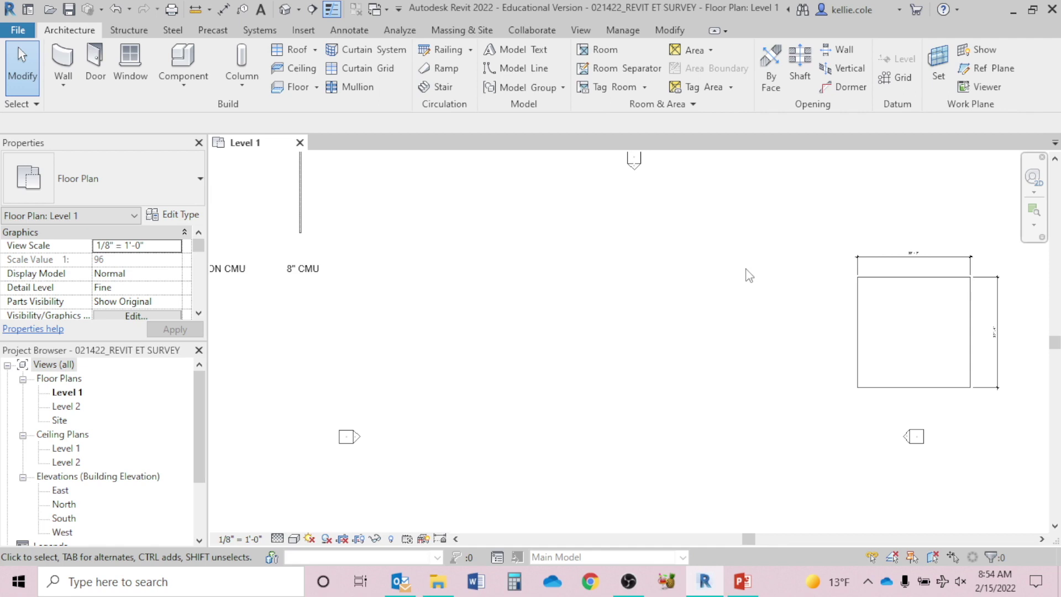
middle_click_drag(581, 265, 956, 315)
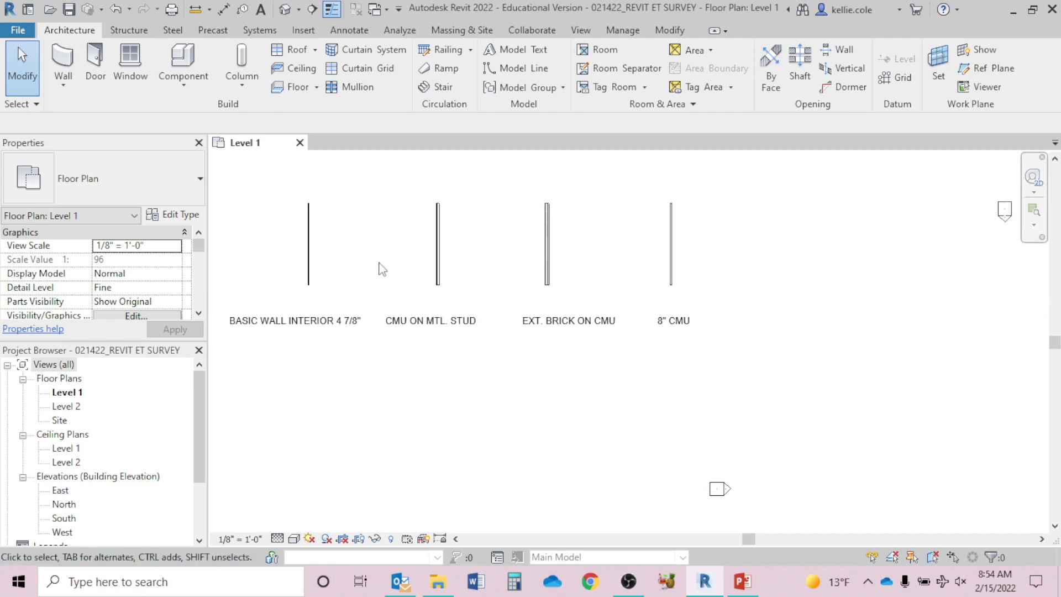
scroll(381, 267, "up", 3)
scroll(486, 304, "up", 2)
scroll(531, 331, "down", 2)
middle_click_drag(530, 331, 366, 293)
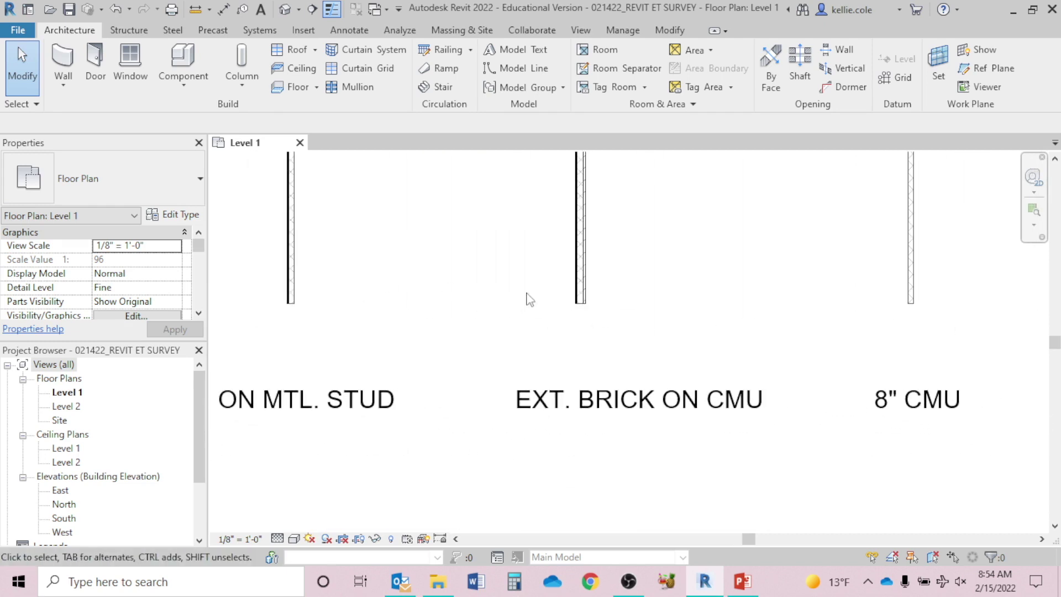
scroll(598, 313, "up", 4)
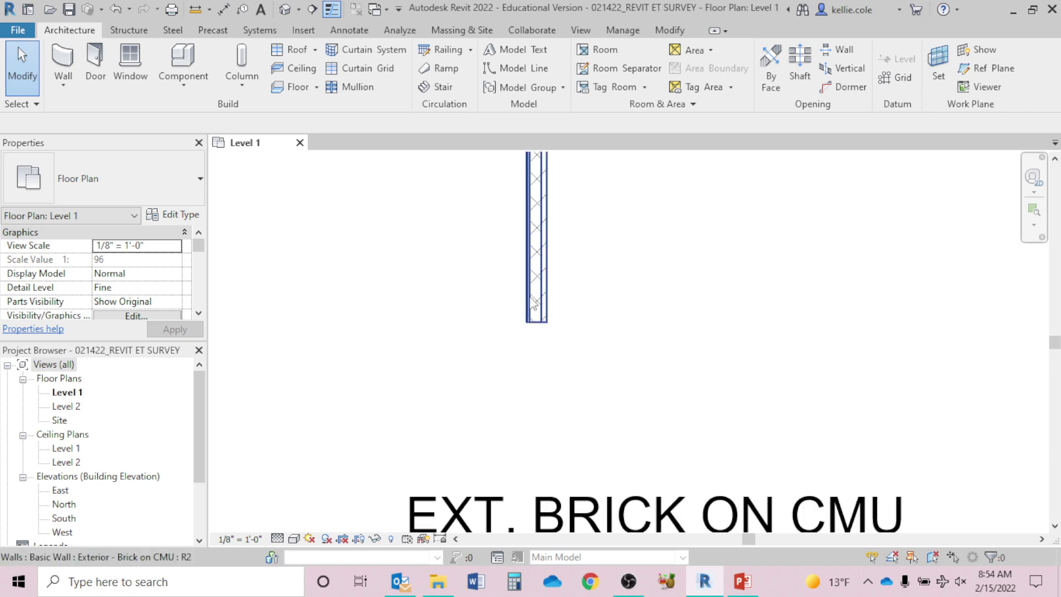
left_click(536, 310)
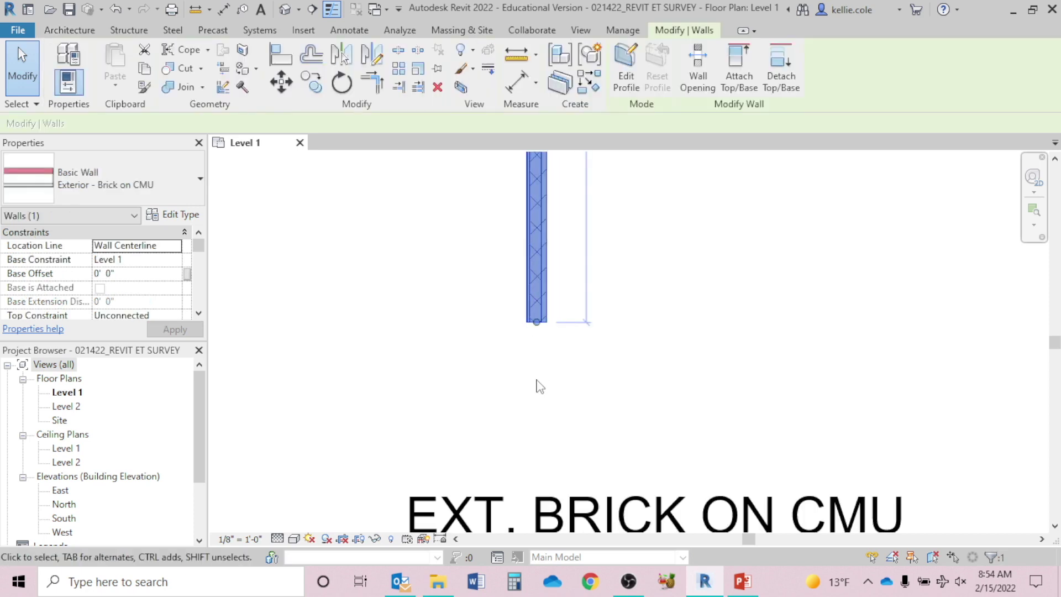
scroll(608, 340, "down", 5)
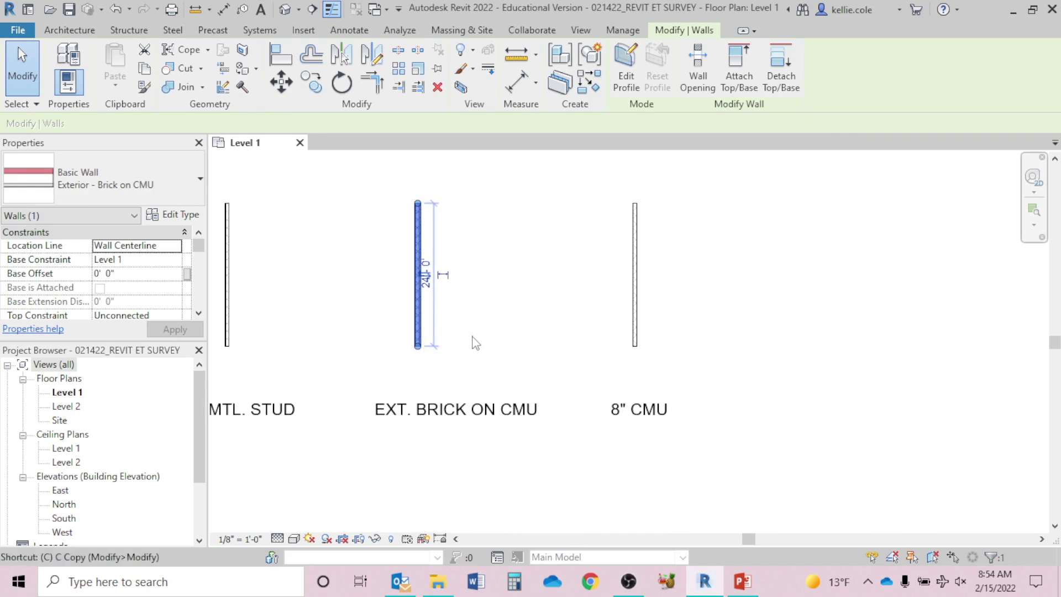
key("c")
left_click(420, 347)
scroll(421, 348, "down", 4)
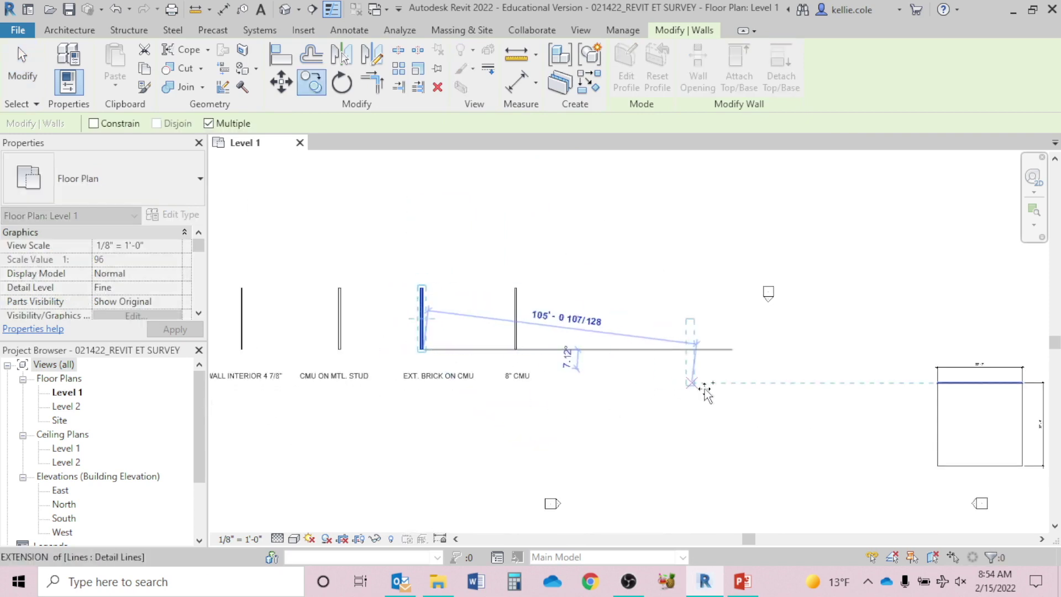
left_click(775, 418)
key("Escape")
key("Escape")
middle_click_drag(828, 414, 662, 314)
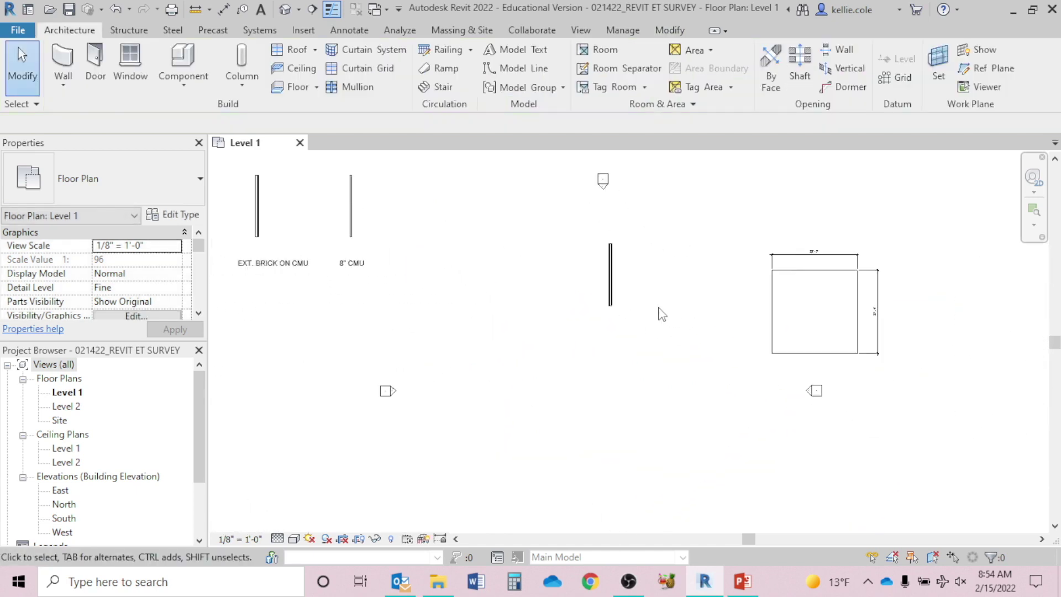
Try turning the copied Exterior - Brick on CMU wall horizontal by moving its south end, and undo the change.
scroll(662, 314, "up", 1)
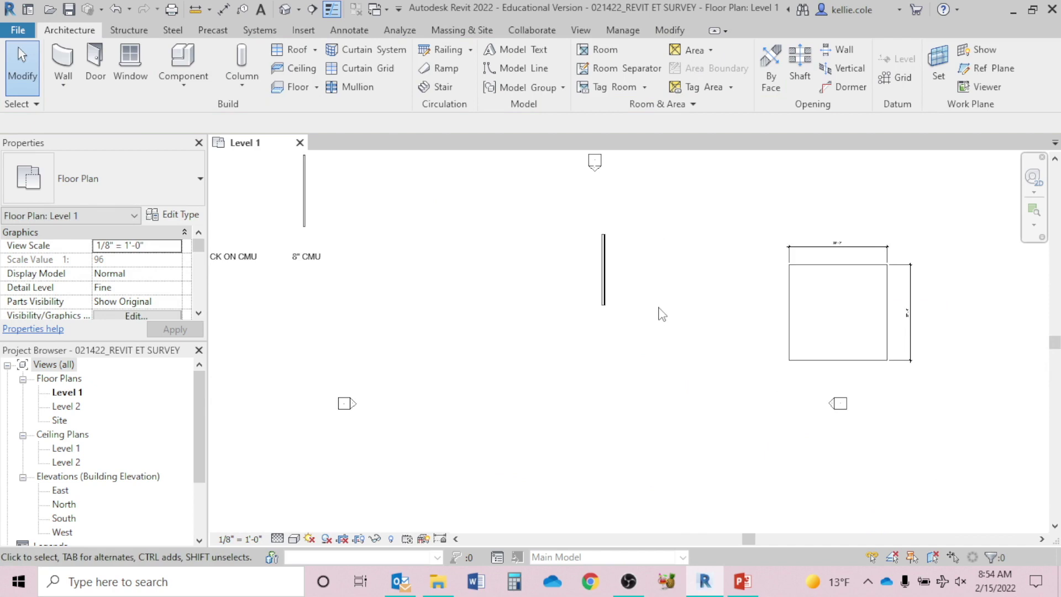
left_click(604, 270)
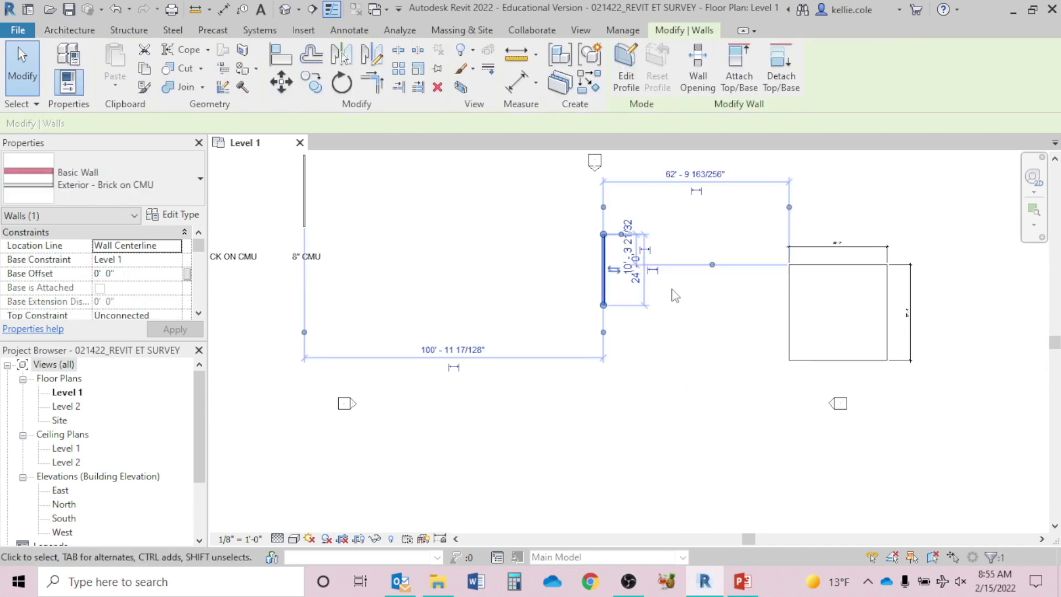
scroll(675, 295, "up", 1)
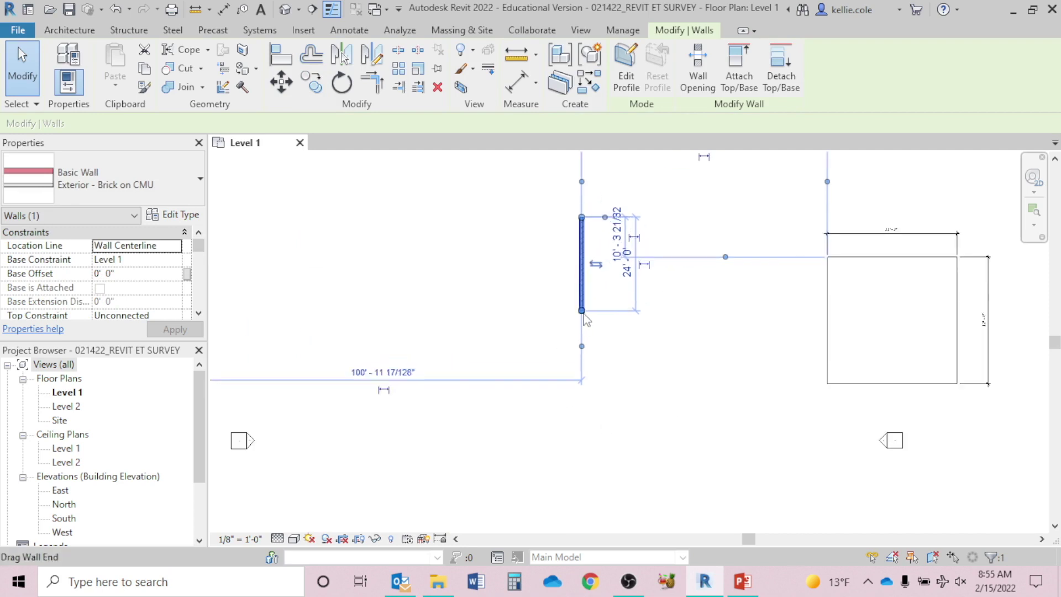
left_click_drag(583, 312, 670, 218)
left_click(666, 304)
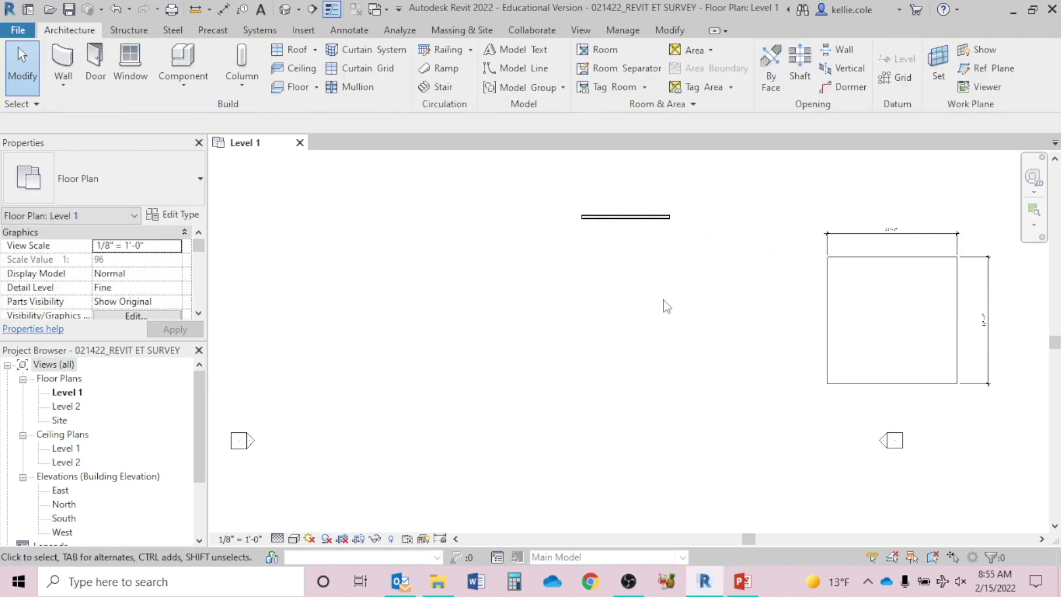
key("ctrl+z")
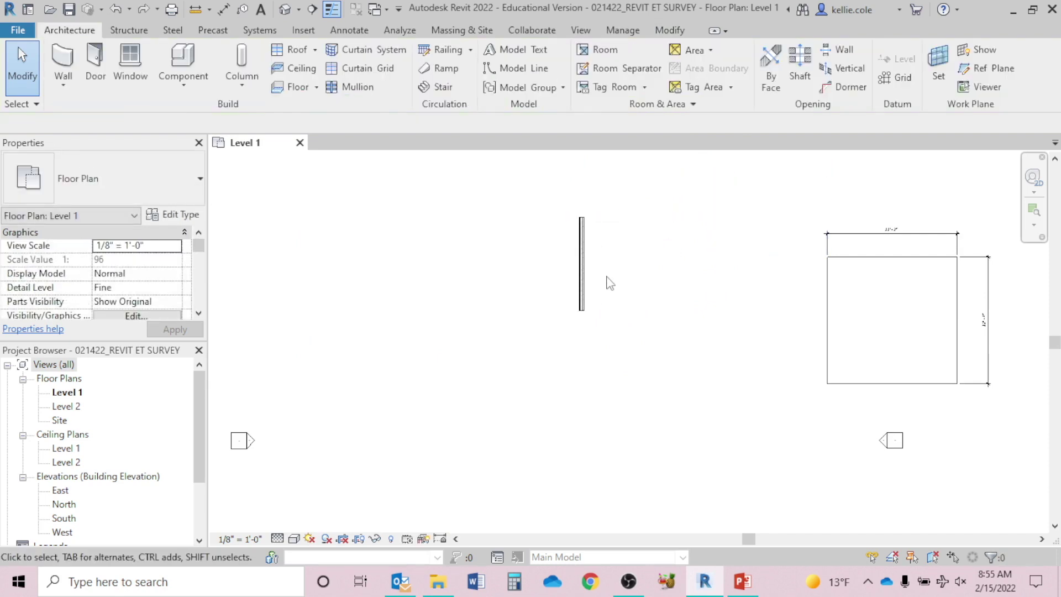
Rotate the copied Exterior - Brick on CMU wall 90° about its centre so it runs horizontally.
left_click(583, 275)
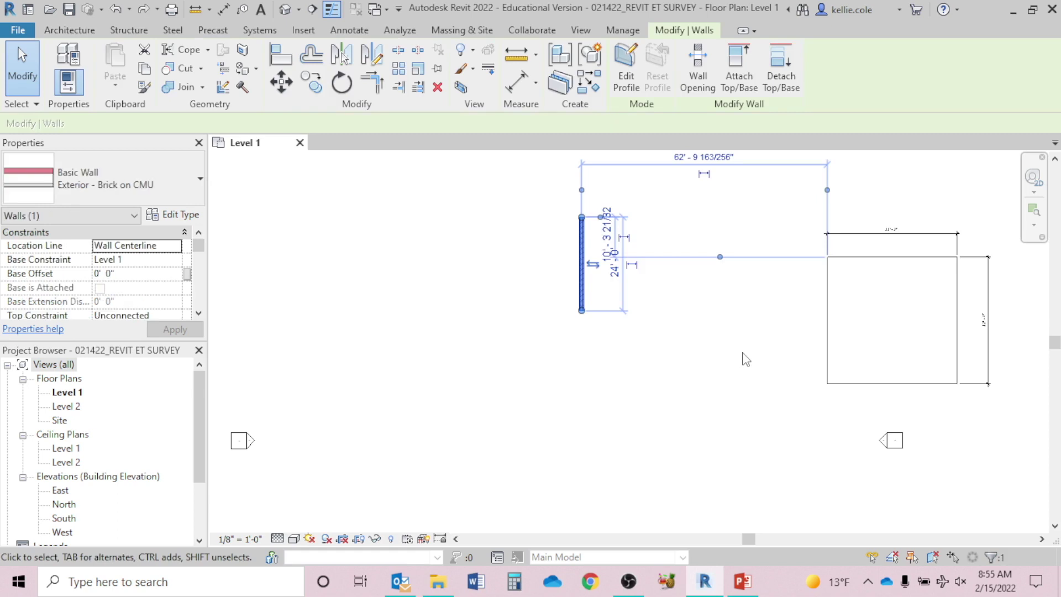
key("r")
key("o")
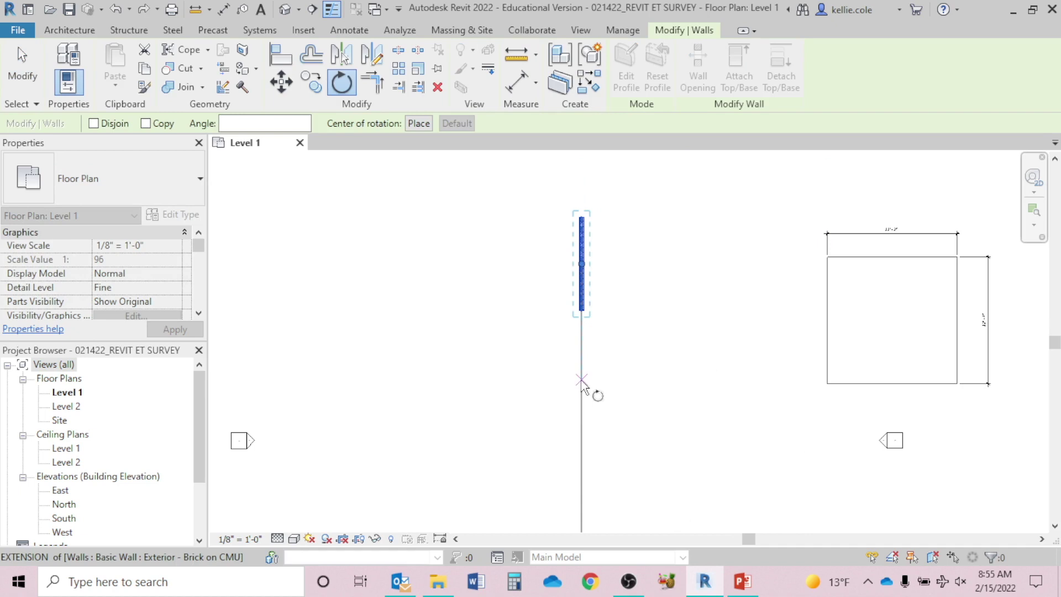
left_click(582, 382)
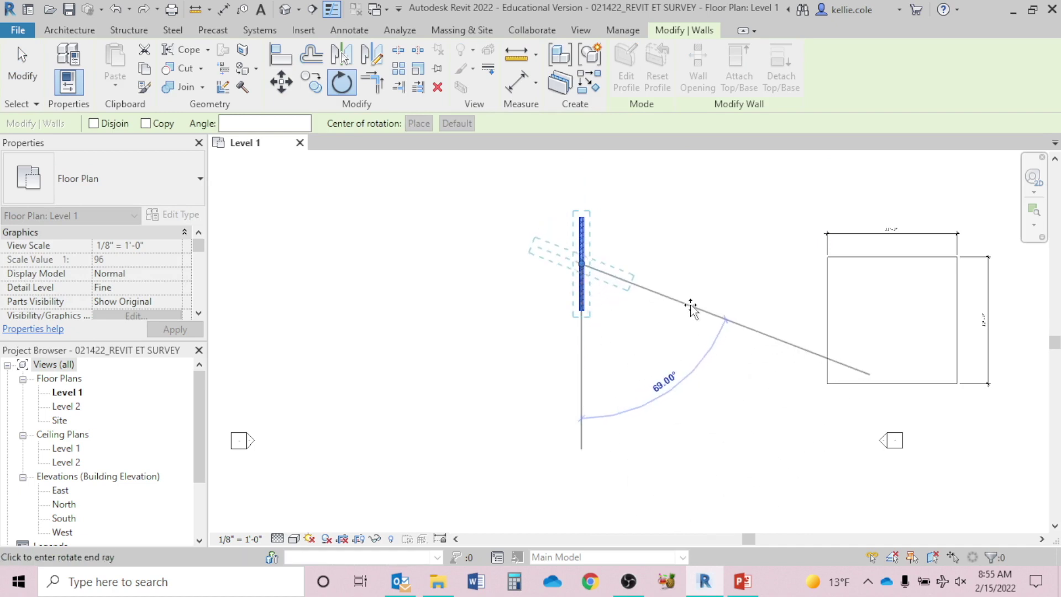
type("90")
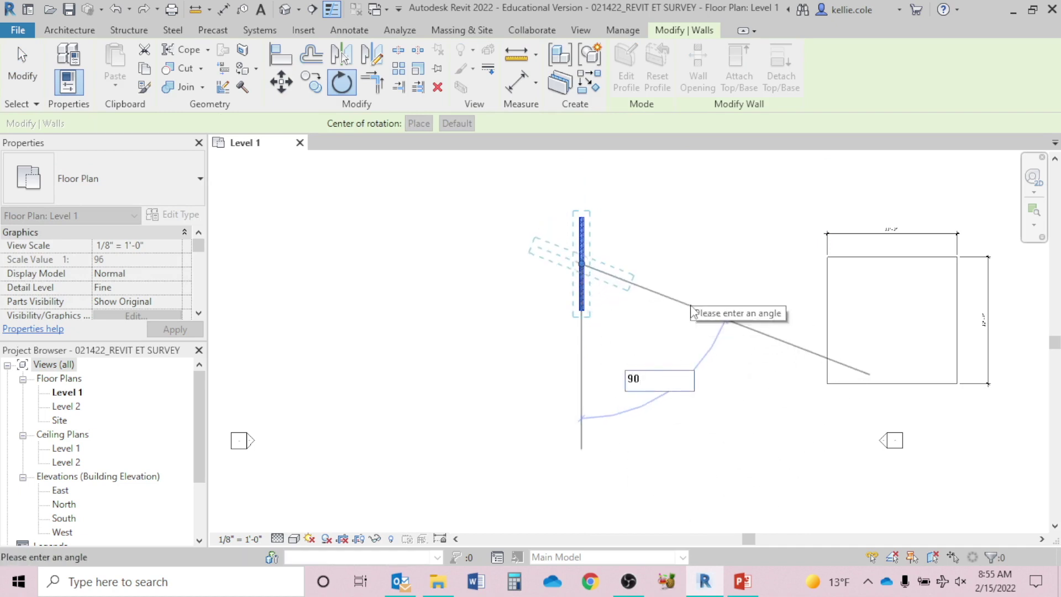
key("Return")
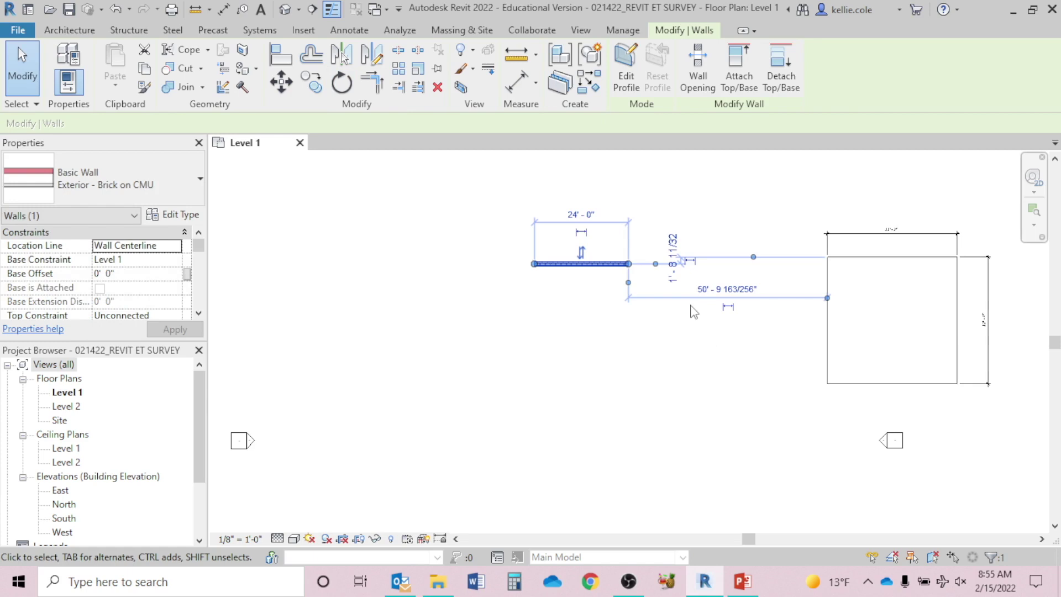
left_click(606, 346)
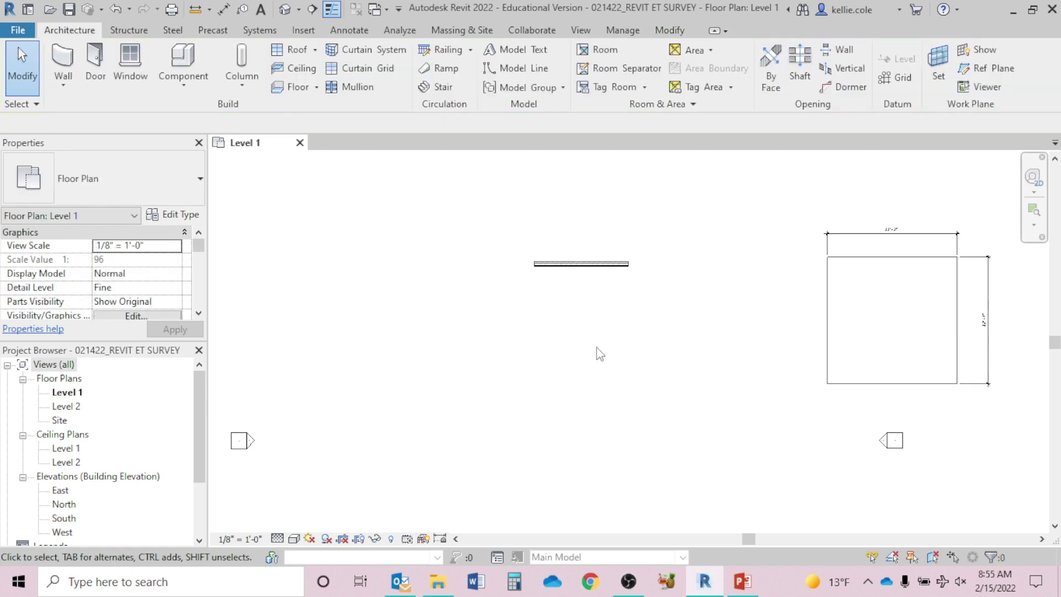
left_click_drag(776, 200, 1016, 433)
left_click(691, 349)
left_click(607, 265)
left_click(539, 374)
Draw two equally long horizontal grid lines, one through the rotated wall's centreline and one about 30' south of it.
key("g")
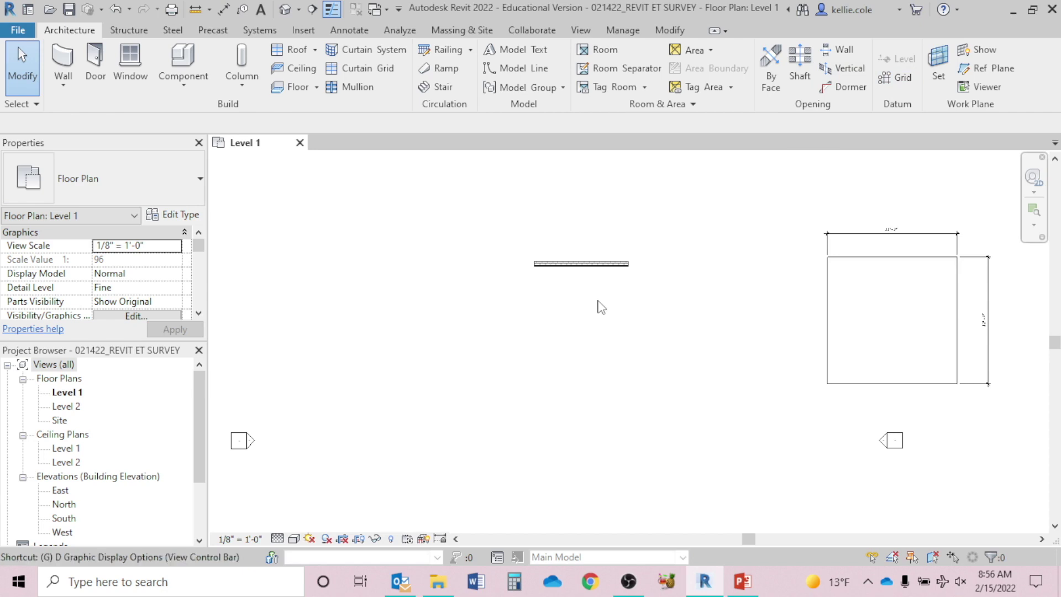
key("r")
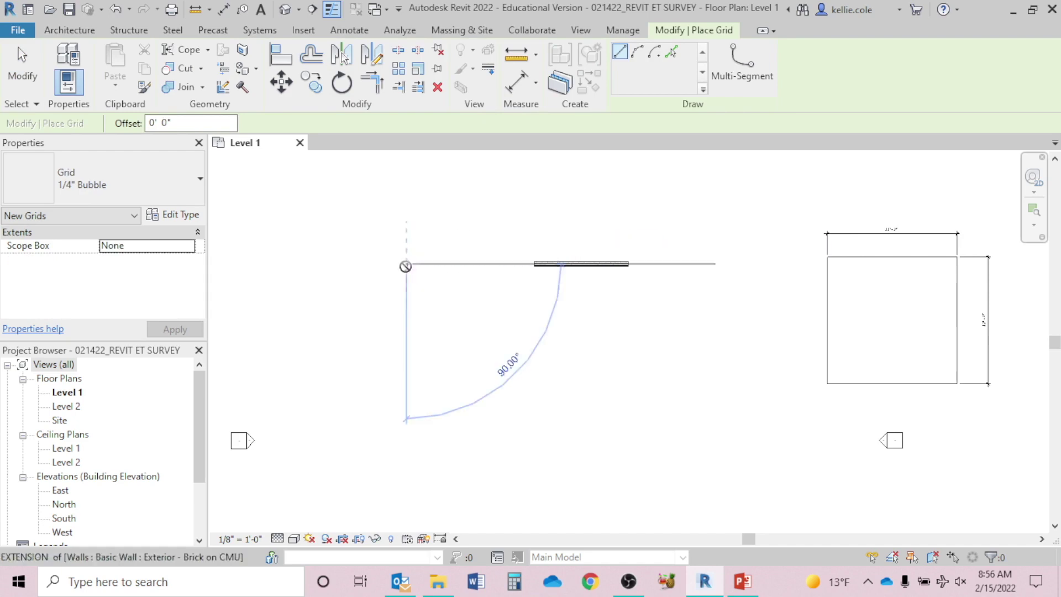
left_click(404, 266)
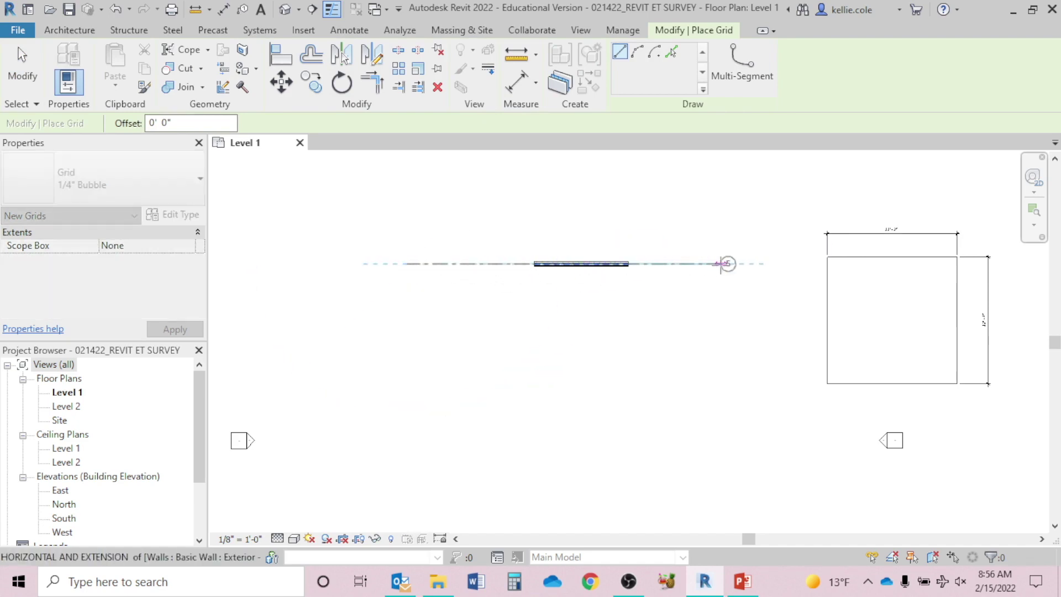
left_click(755, 264)
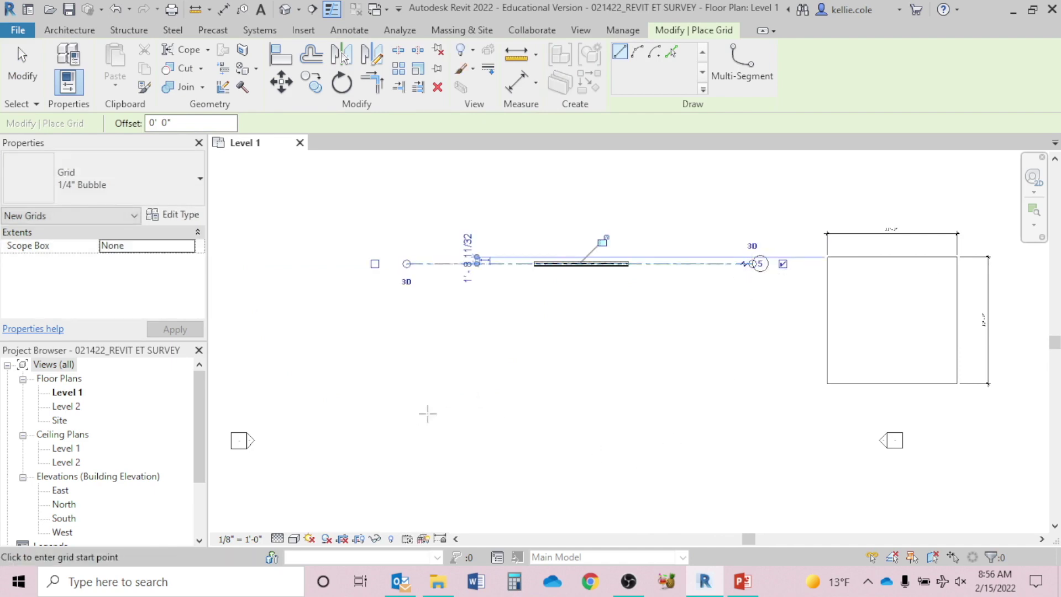
left_click(407, 383)
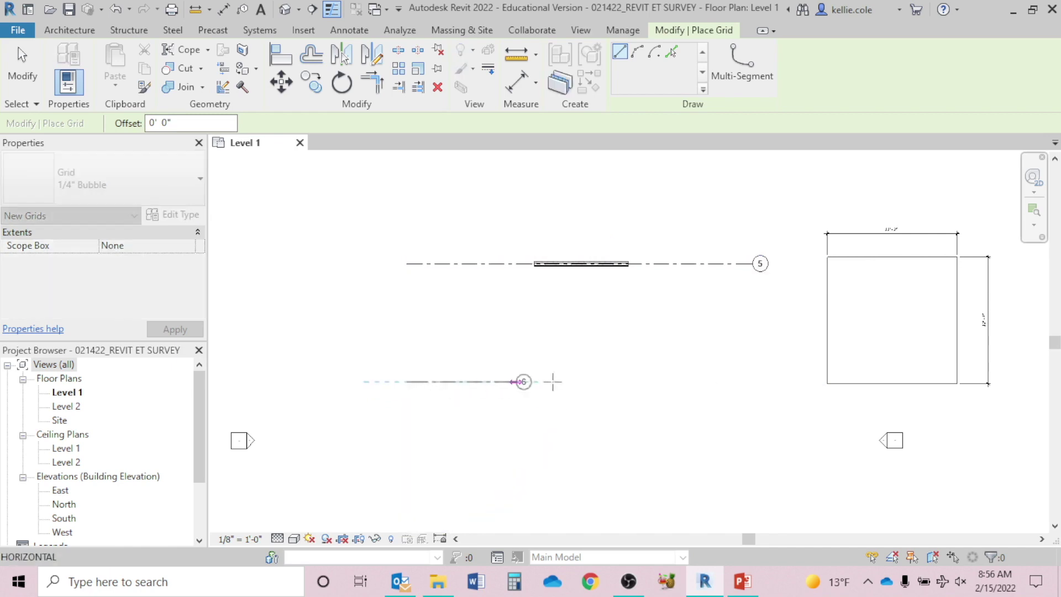
left_click(751, 382)
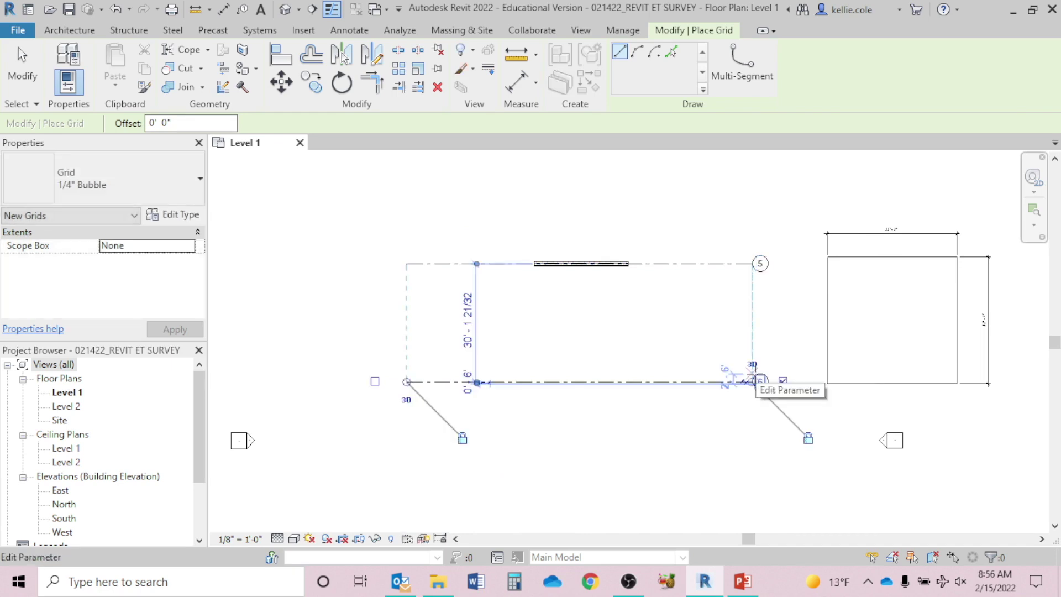
key("Escape")
key("Escape")
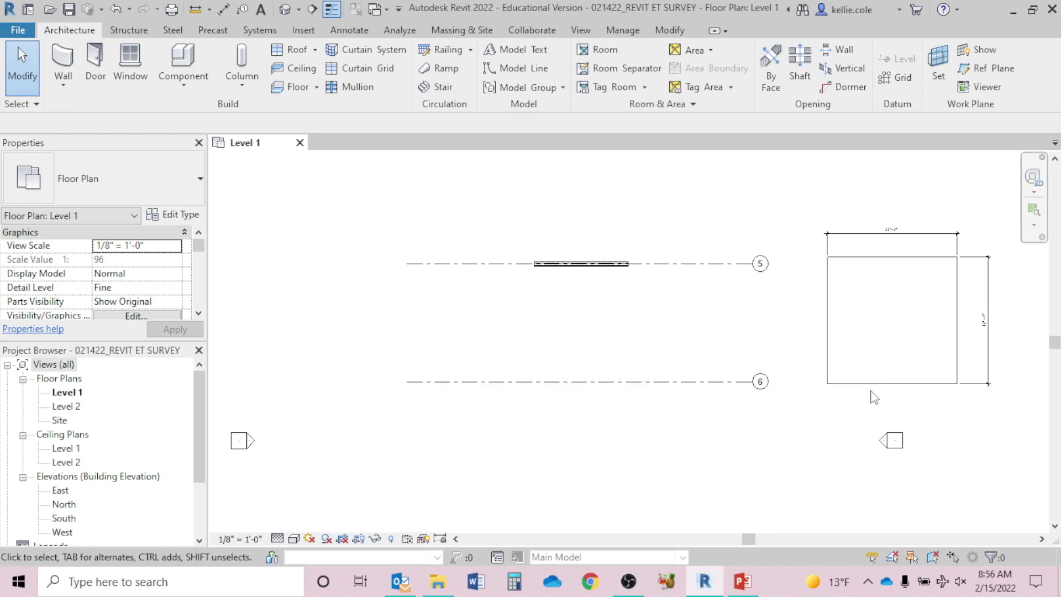
Align the north horizontal grid line with the north line of the dimensioned rectangle.
left_click(865, 256)
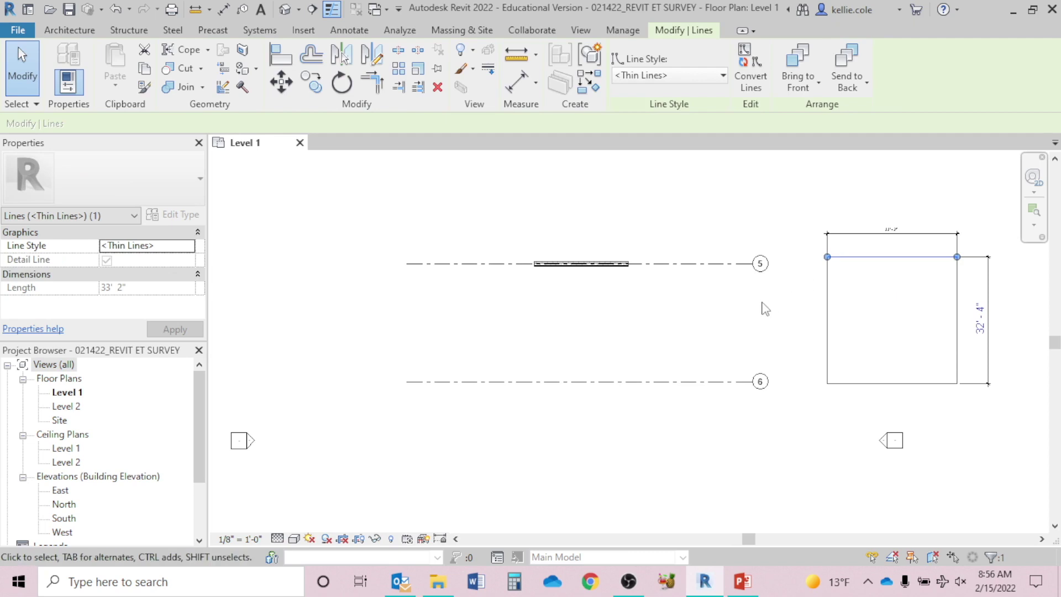
key("Escape")
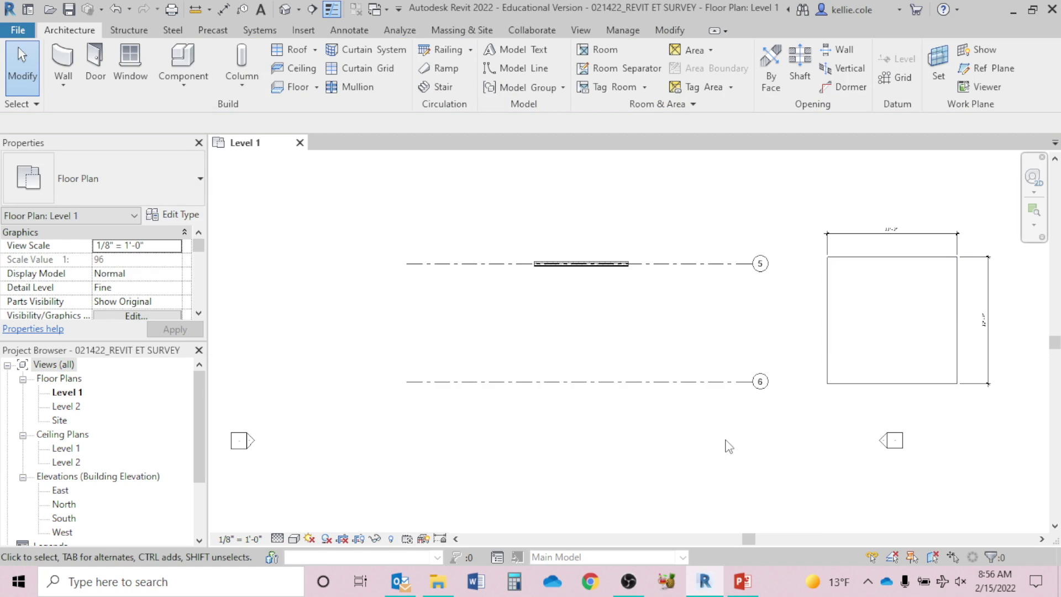
key("a")
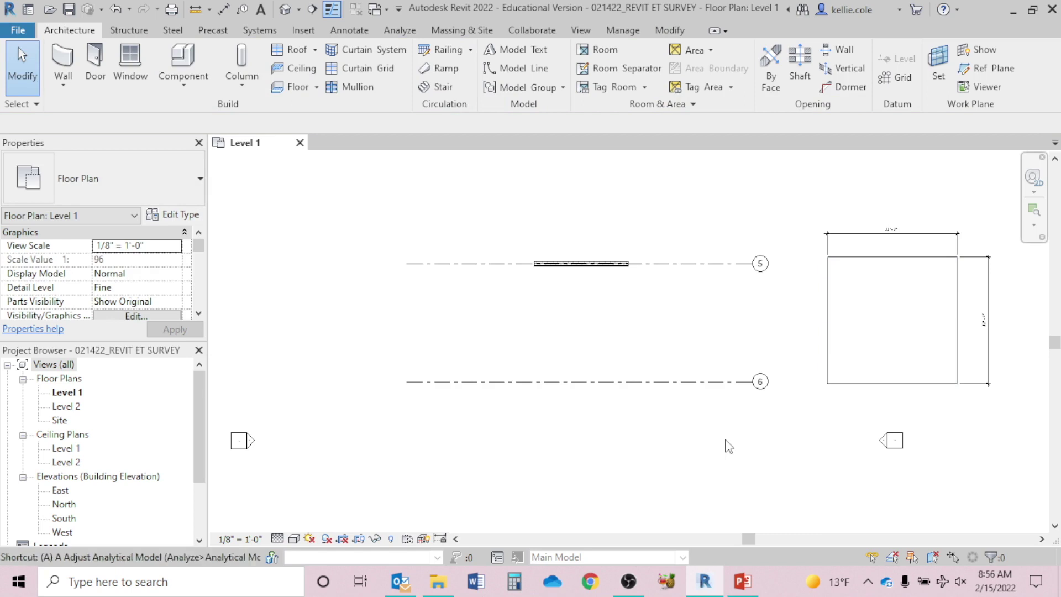
key("l")
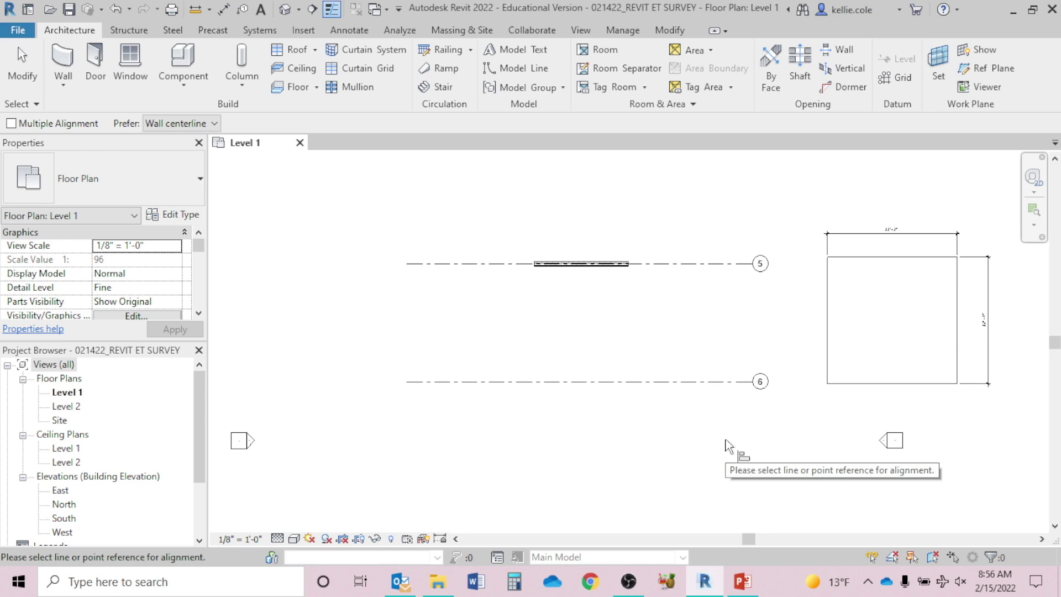
left_click(877, 258)
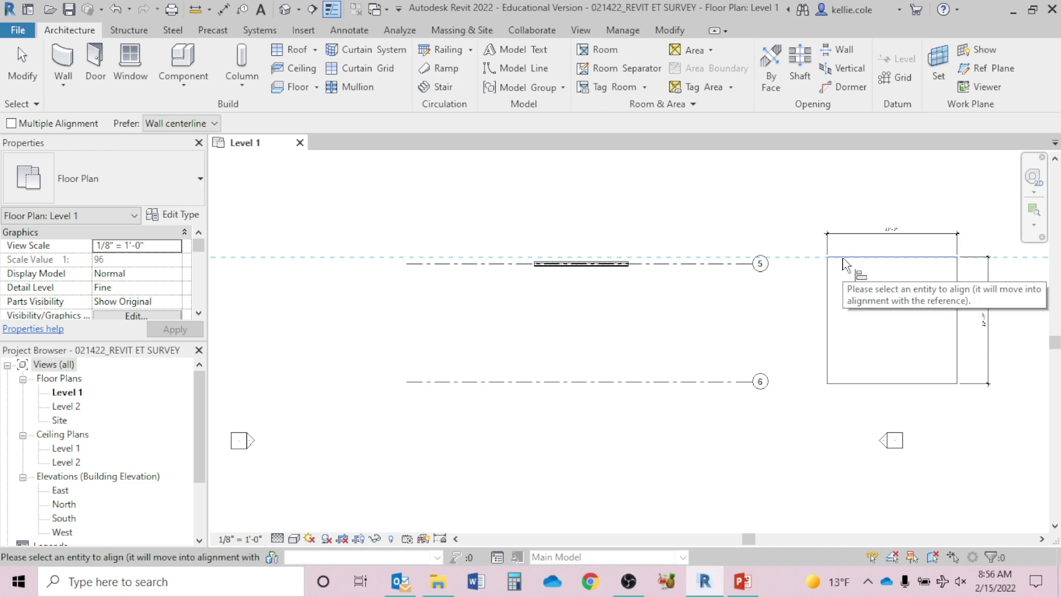
left_click(678, 264)
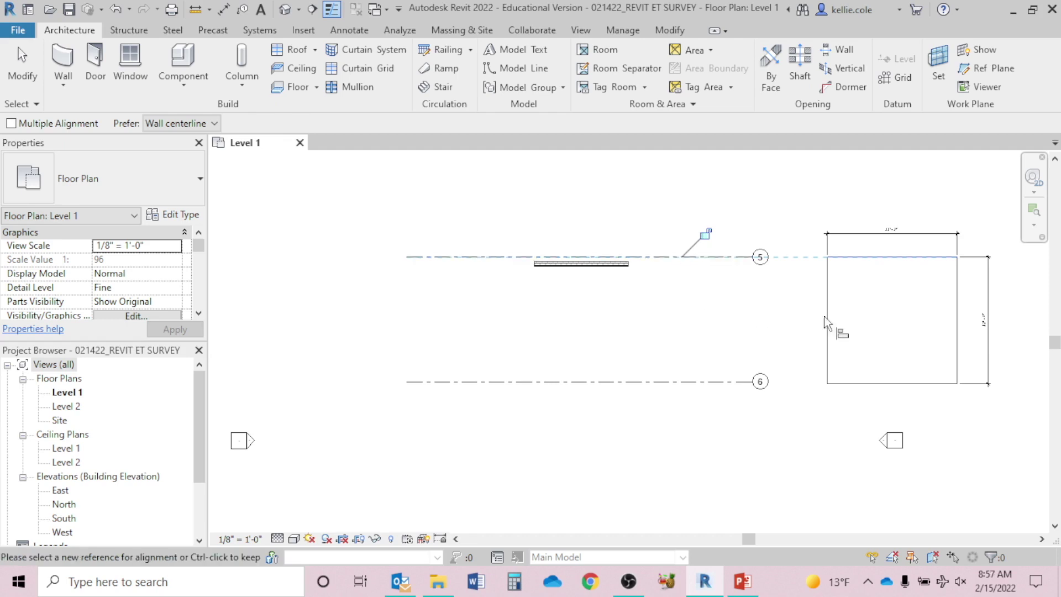
Align the south horizontal grid line with the south line of the dimensioned rectangle.
left_click(879, 383)
left_click(716, 381)
scroll(736, 426, "up", 2)
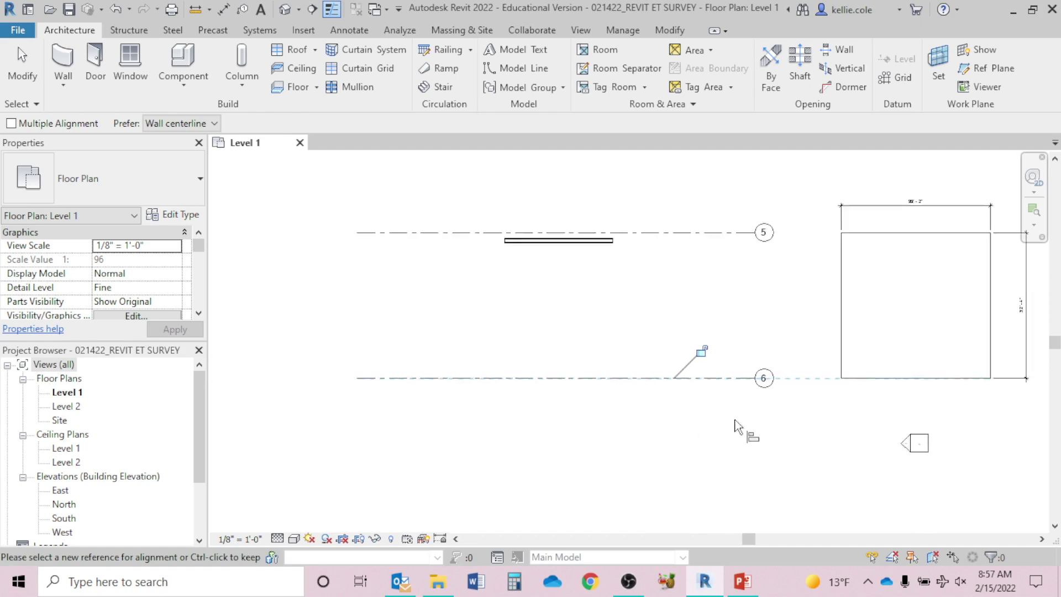
key("Escape")
key("Escape")
Place an aligned dimension between grids 5 and 6, near their bubbles.
middle_click_drag(746, 312, 743, 339)
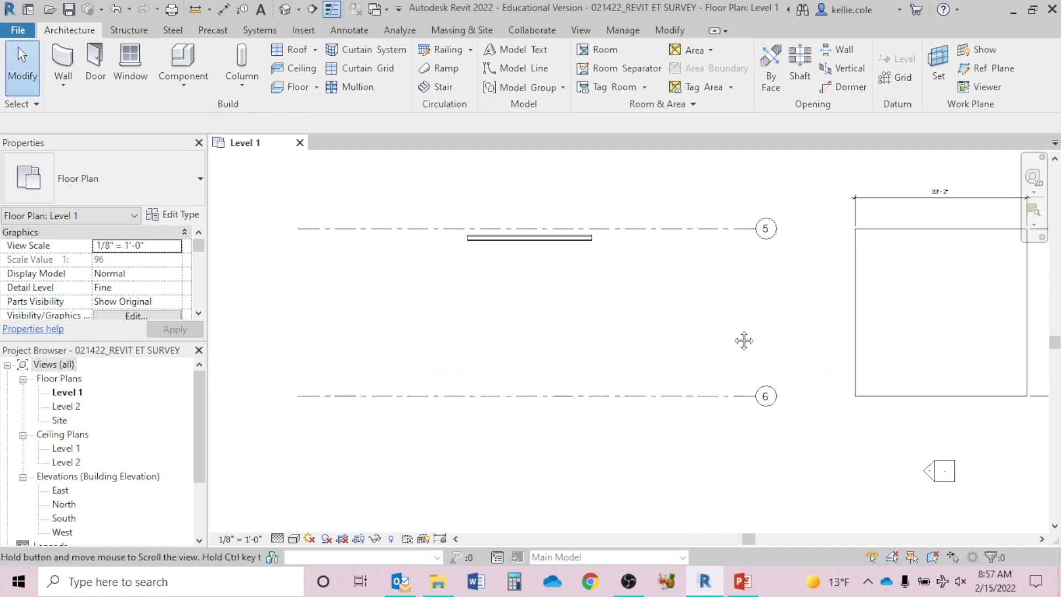
key("d")
key("i")
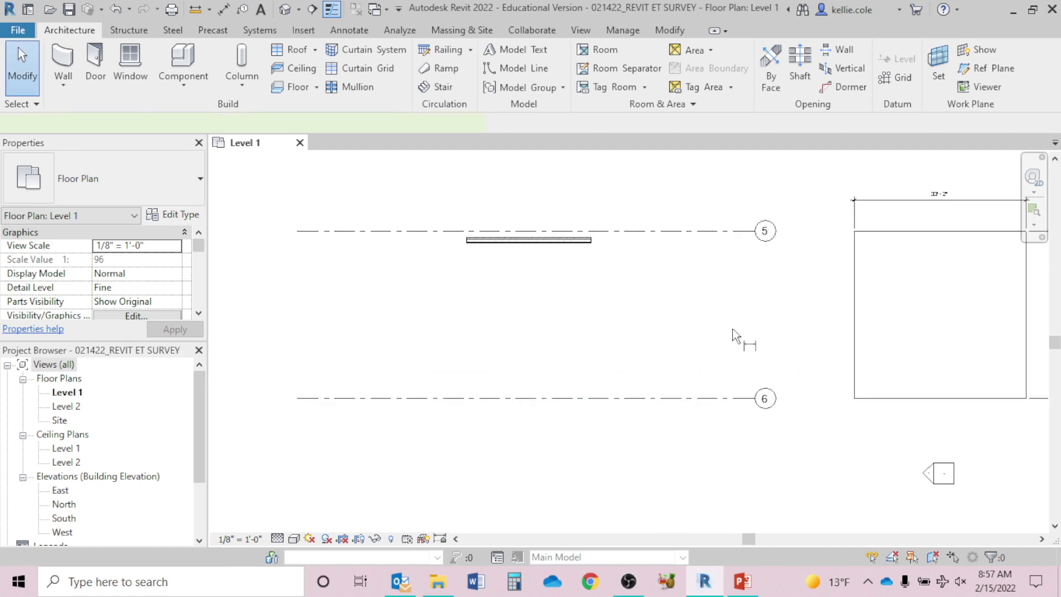
left_click(729, 235)
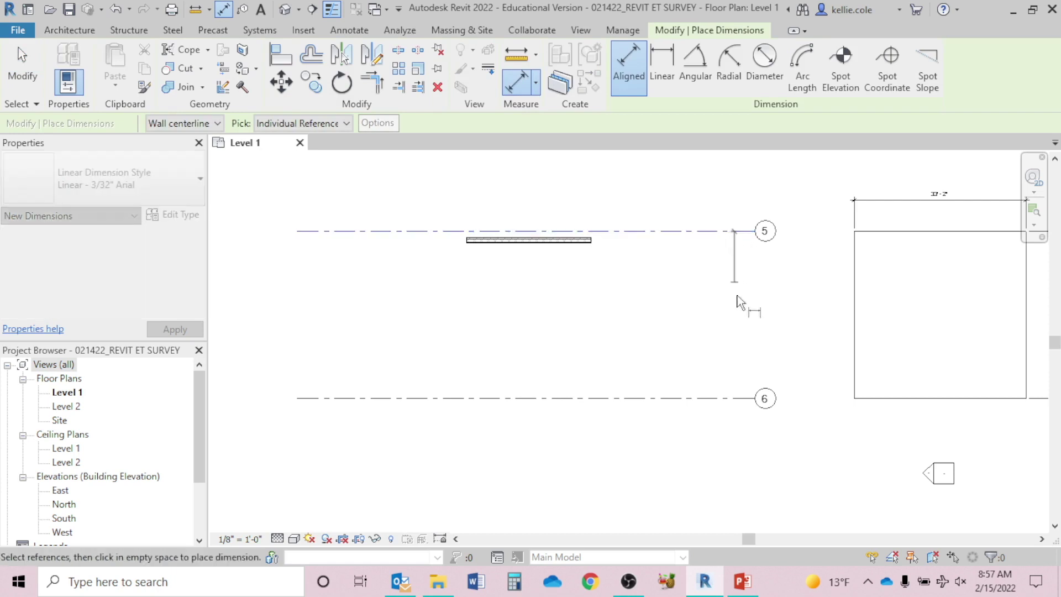
left_click(743, 398)
left_click(743, 340)
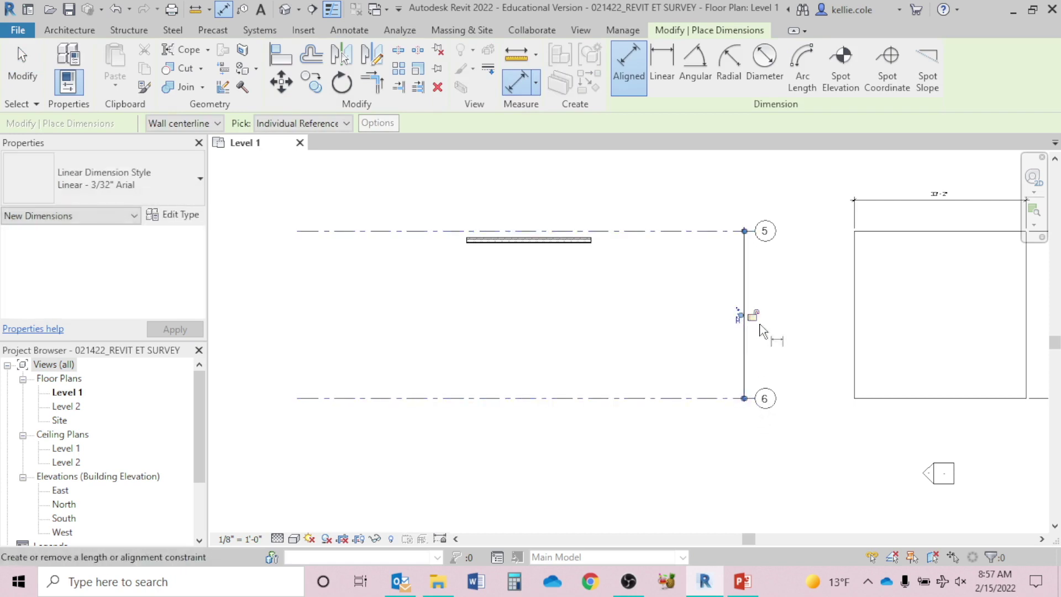
scroll(750, 326, "up", 2)
scroll(756, 332, "down", 2)
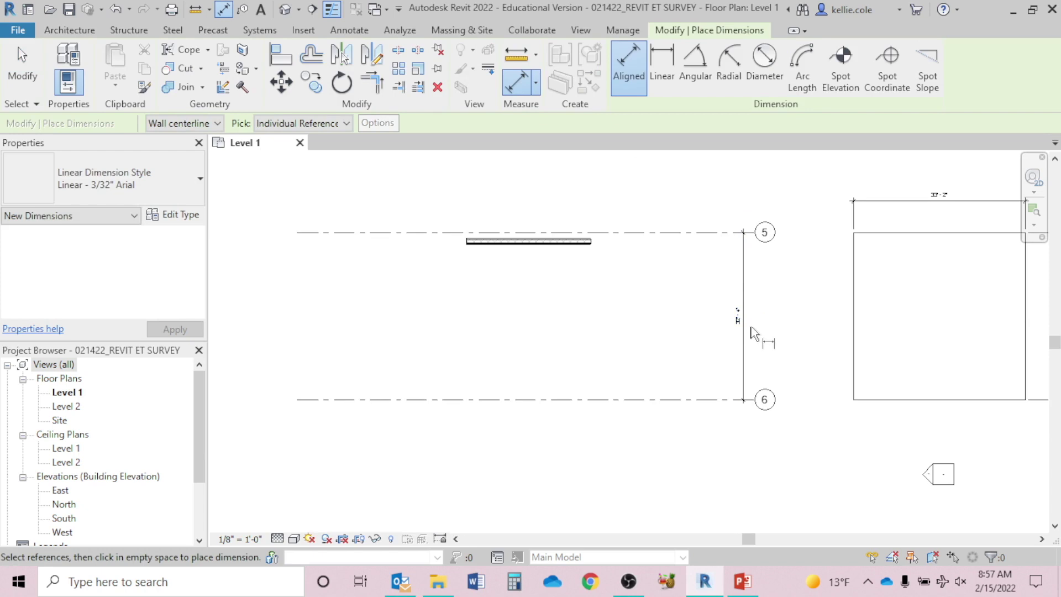
key("Escape")
key("Escape")
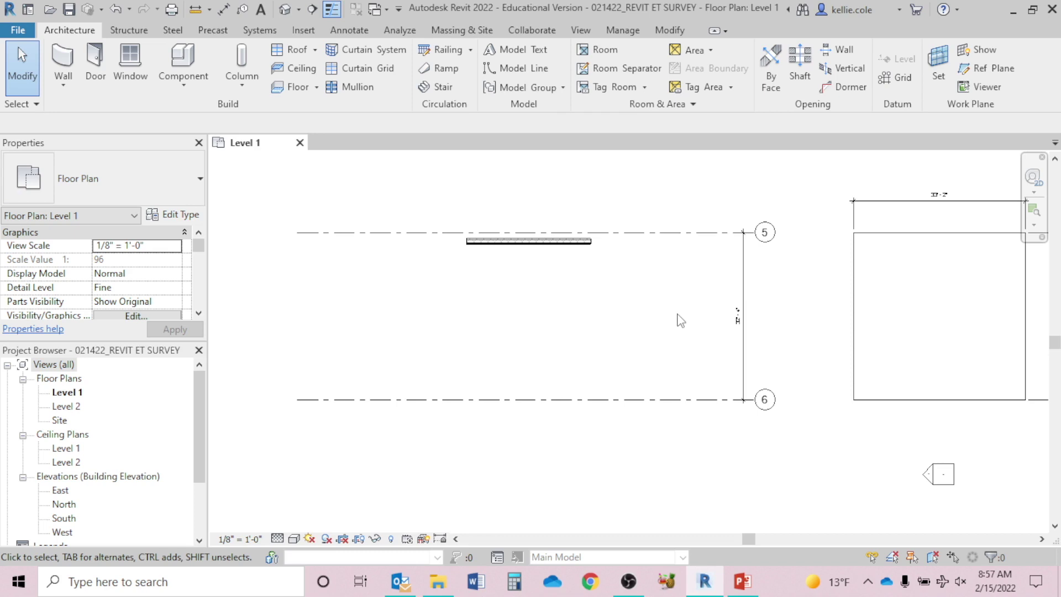
Draw two equally long vertical grid lines about 41'-5" apart, crossing grids 5 and 6, with their bubbles at the north end.
key("g")
key("r")
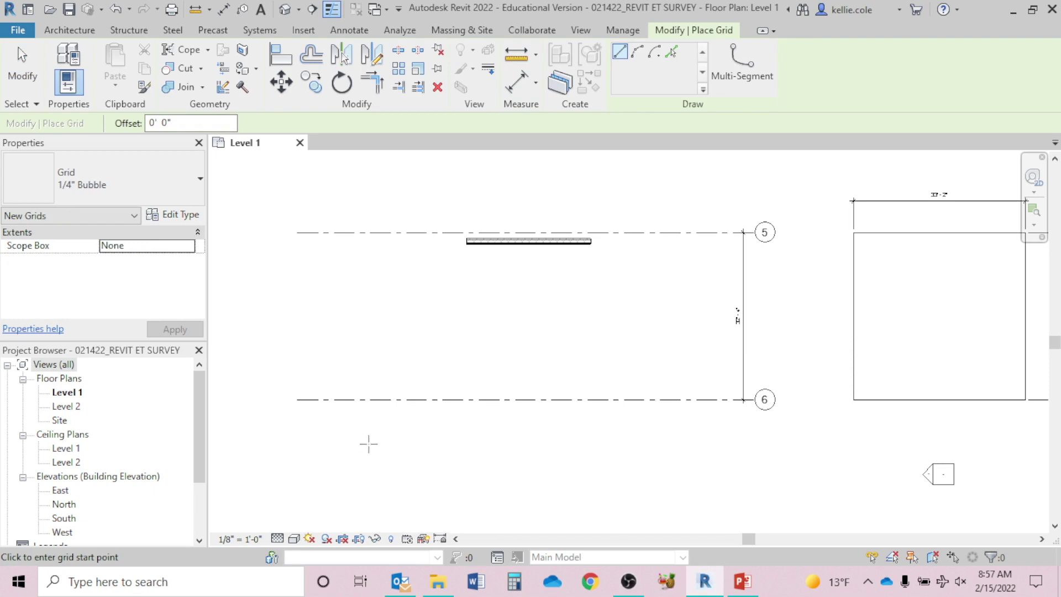
left_click(416, 427)
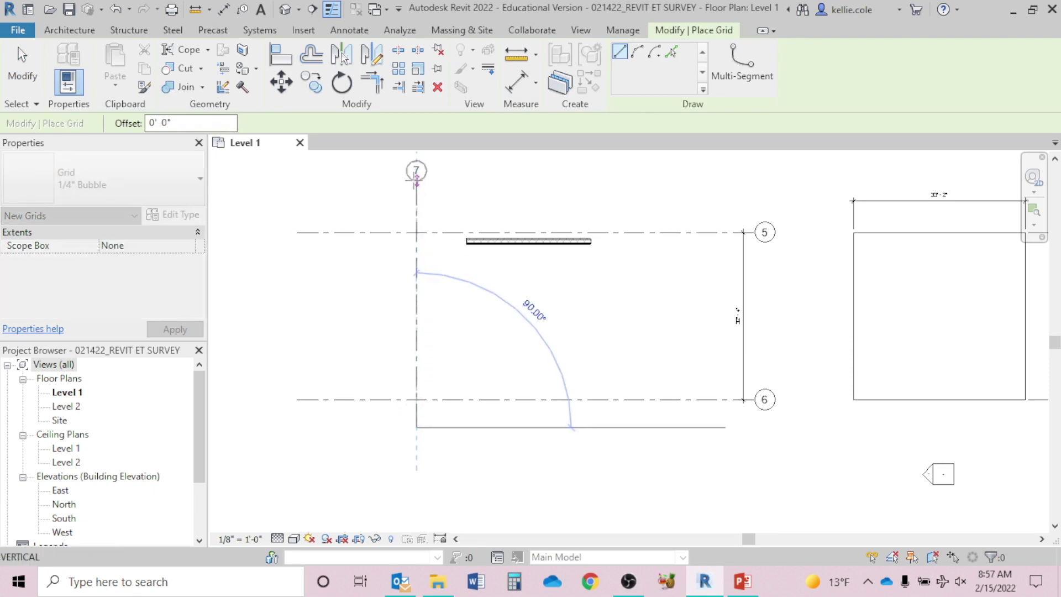
left_click(416, 177)
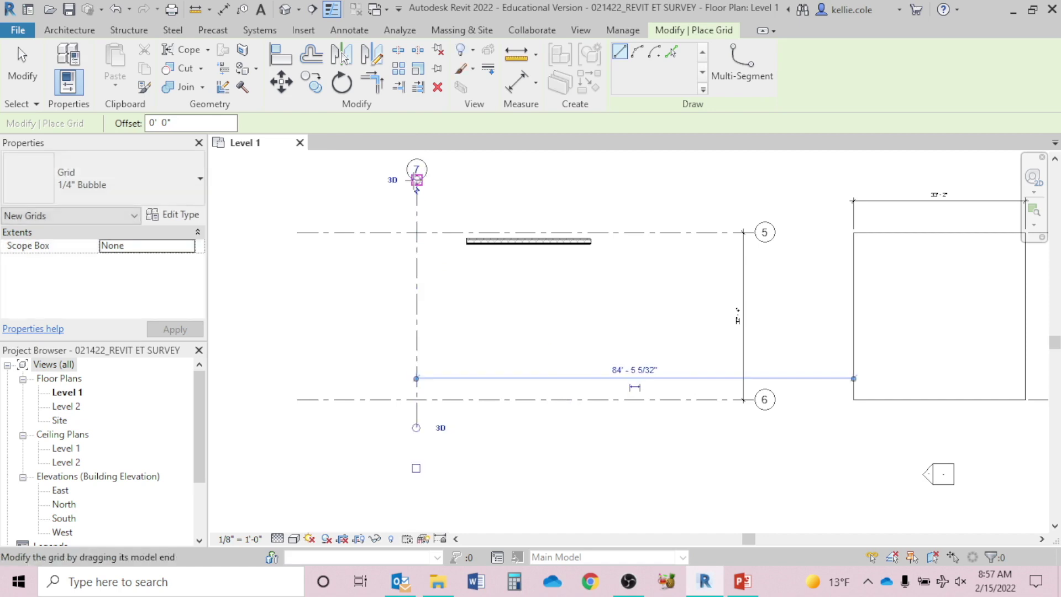
left_click(630, 427)
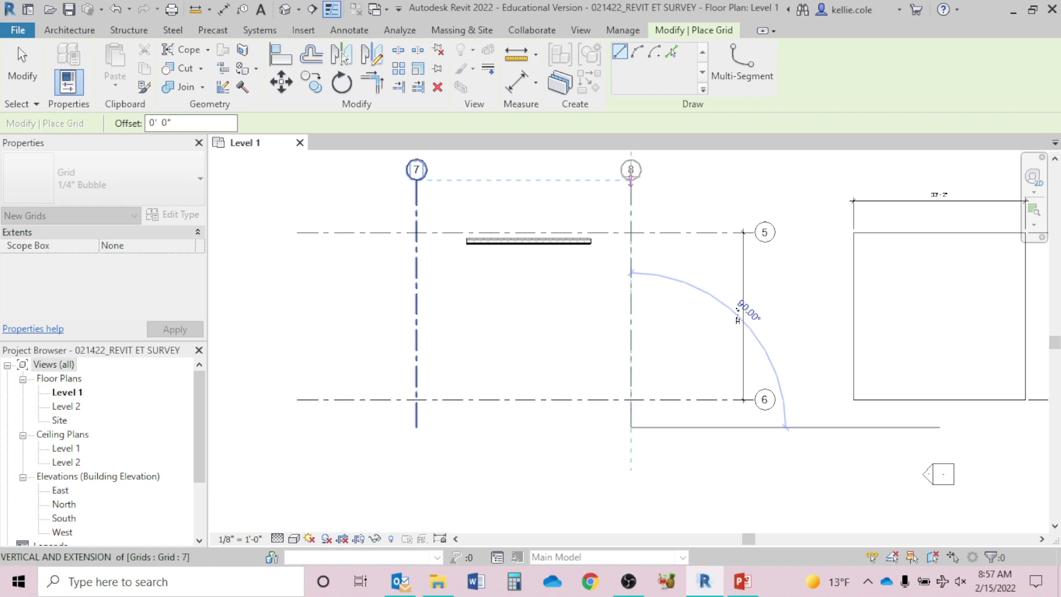
left_click(631, 179)
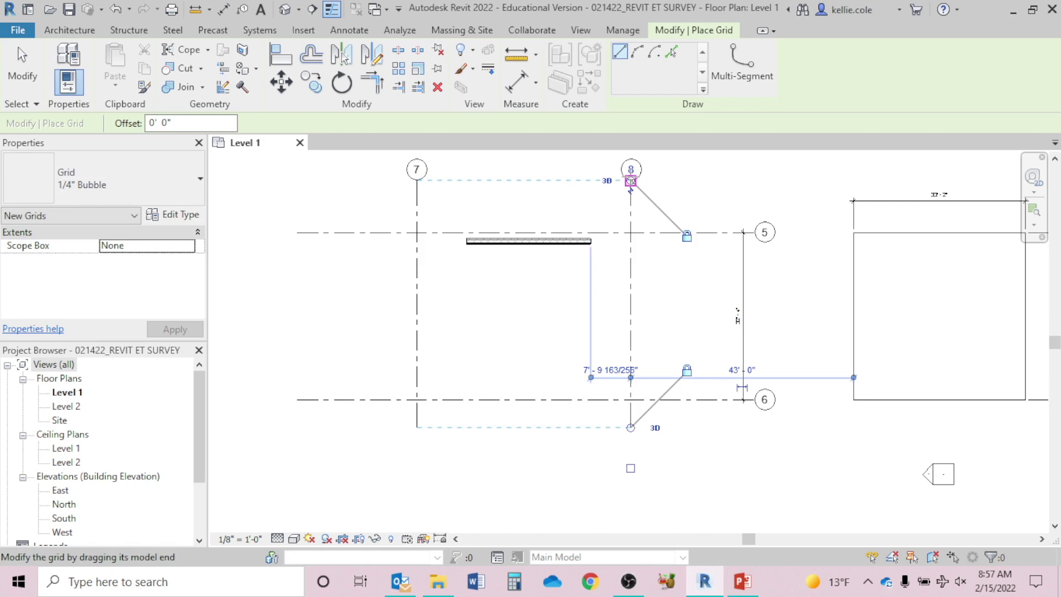
key("Escape")
key("Escape")
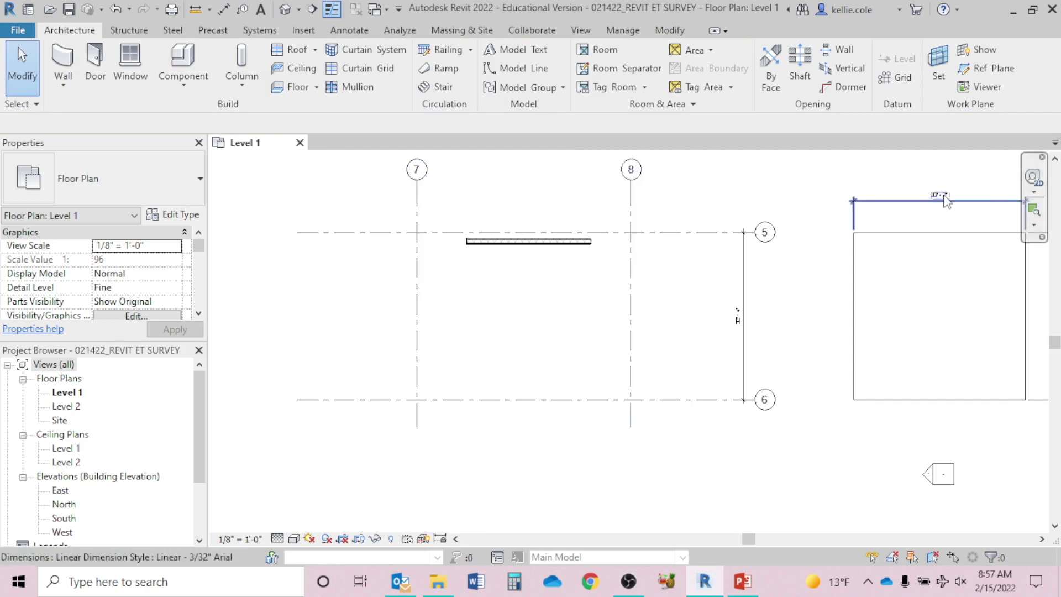
Place an aligned dimension between grids 7 and 8, just below their bubbles.
key("d")
key("i")
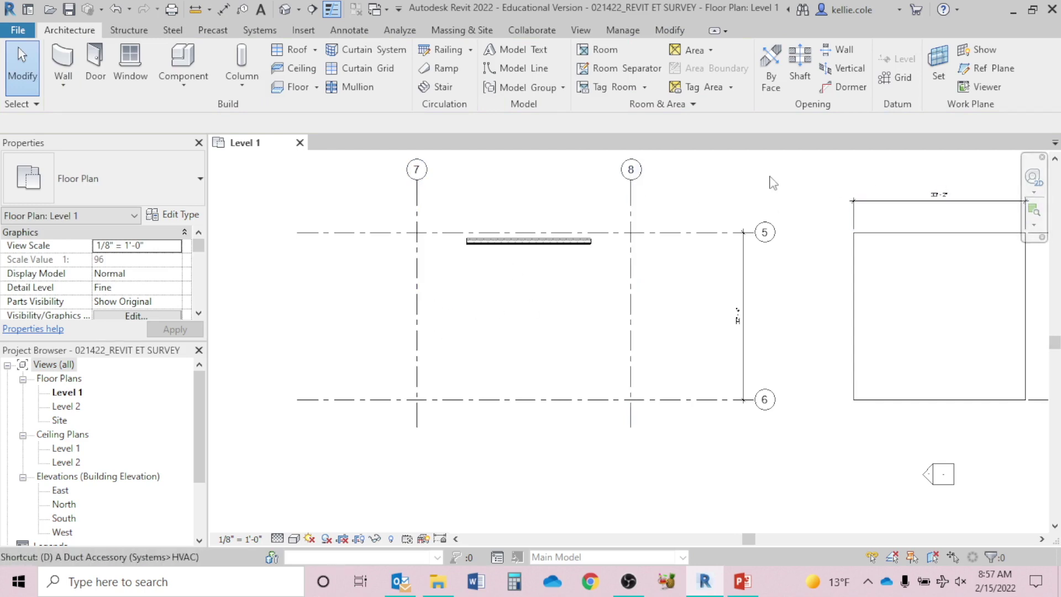
left_click(418, 226)
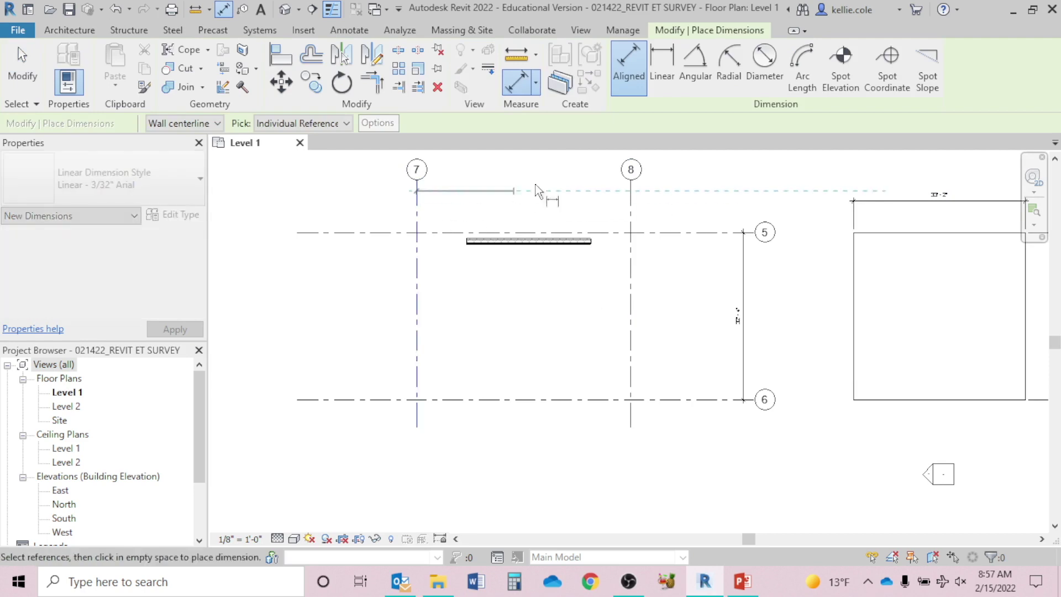
left_click(640, 228)
left_click(666, 203)
key("Escape")
key("Escape")
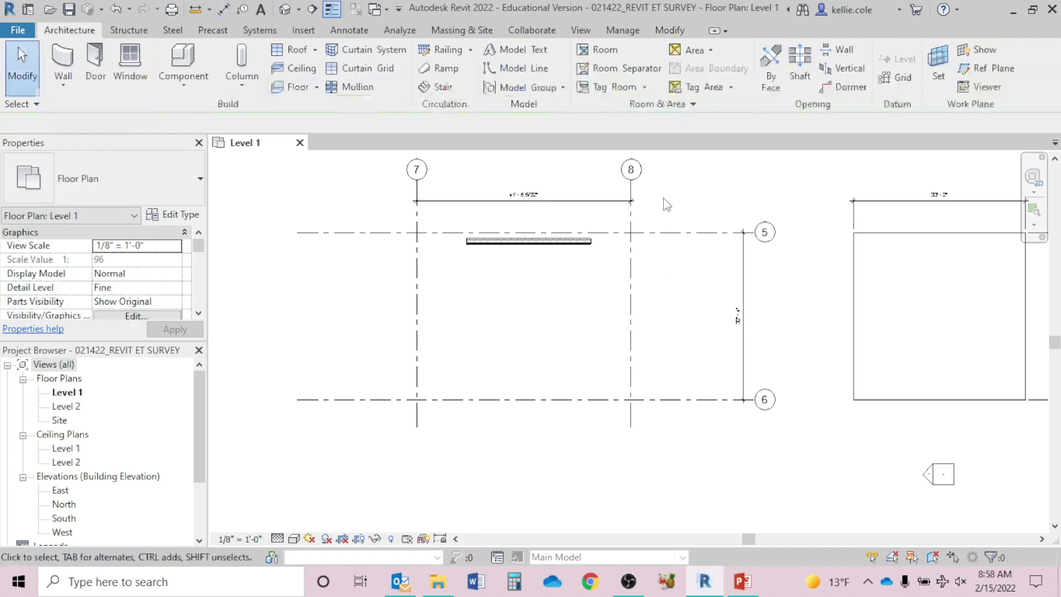
Nudge grid line 7 east until it is about 35'-11" from grid line 8.
left_click(416, 313)
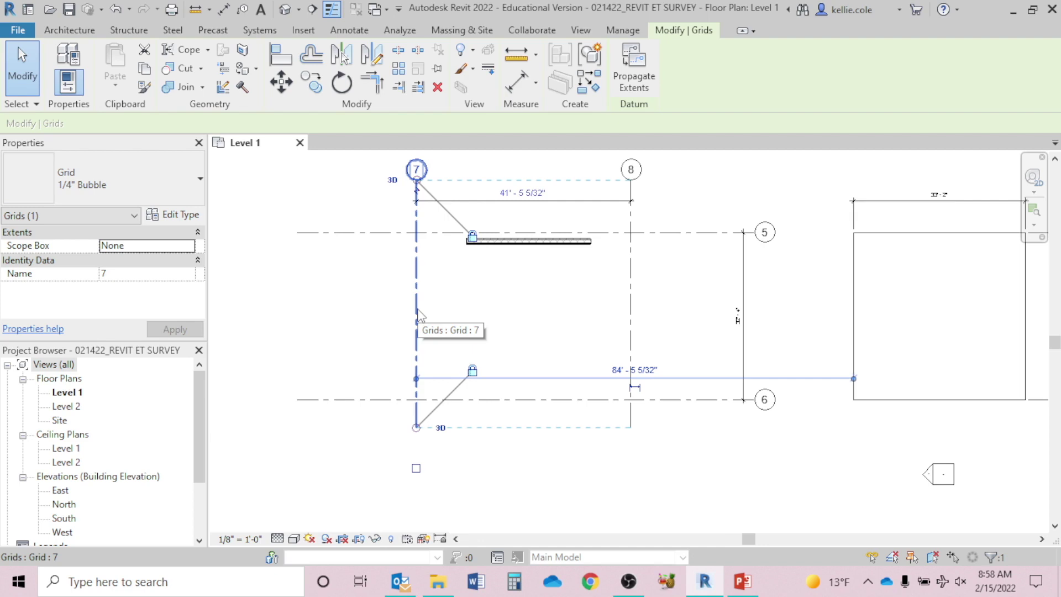
key("Right")
key("Right")
key("Right")
key("Right")
key("Right")
key("Right")
key("Right")
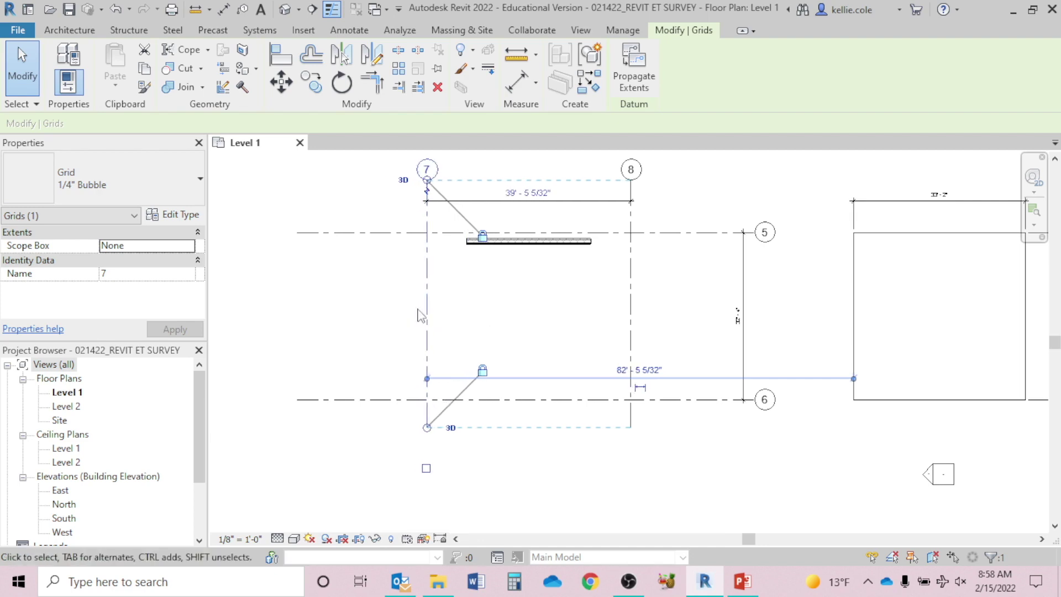
key("Right")
key("Right")
key("Right")
key("Right")
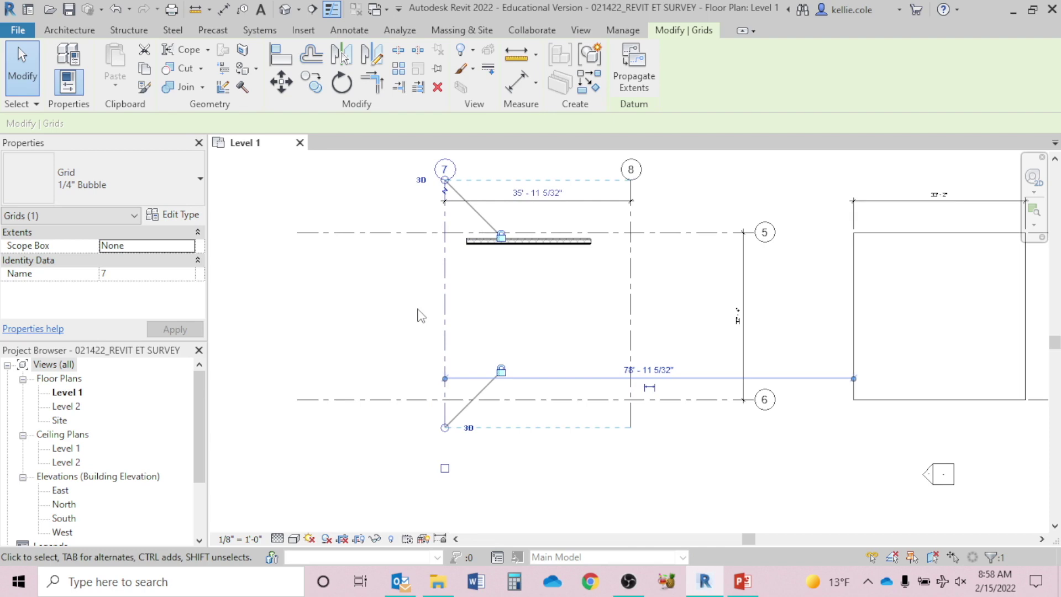
Set the spacing between grids 7 and 8 to 33'-2" by moving grid 7.
left_click(539, 192)
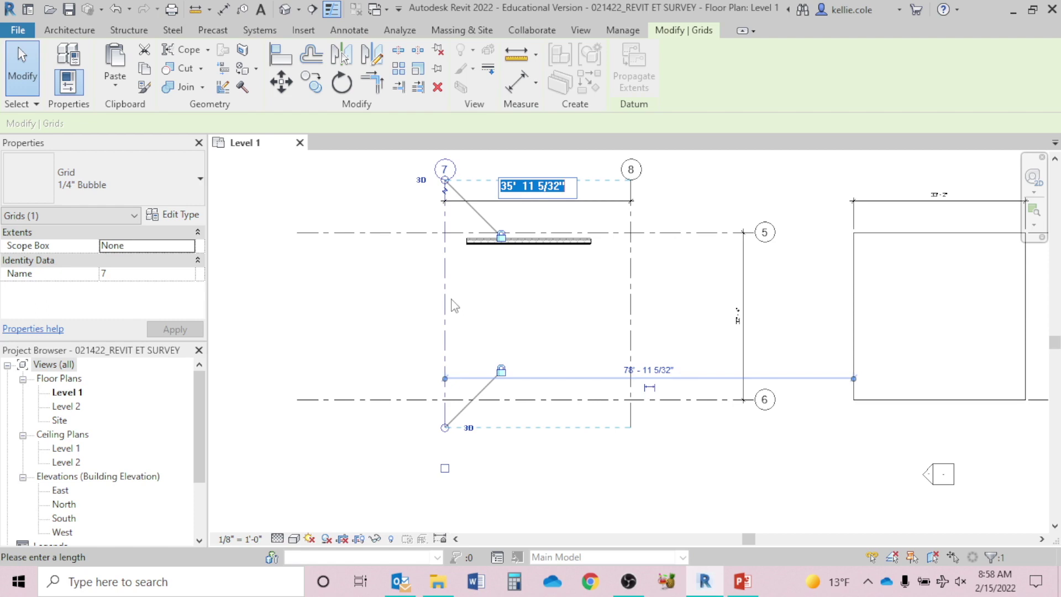
type("33'2")
key("Return")
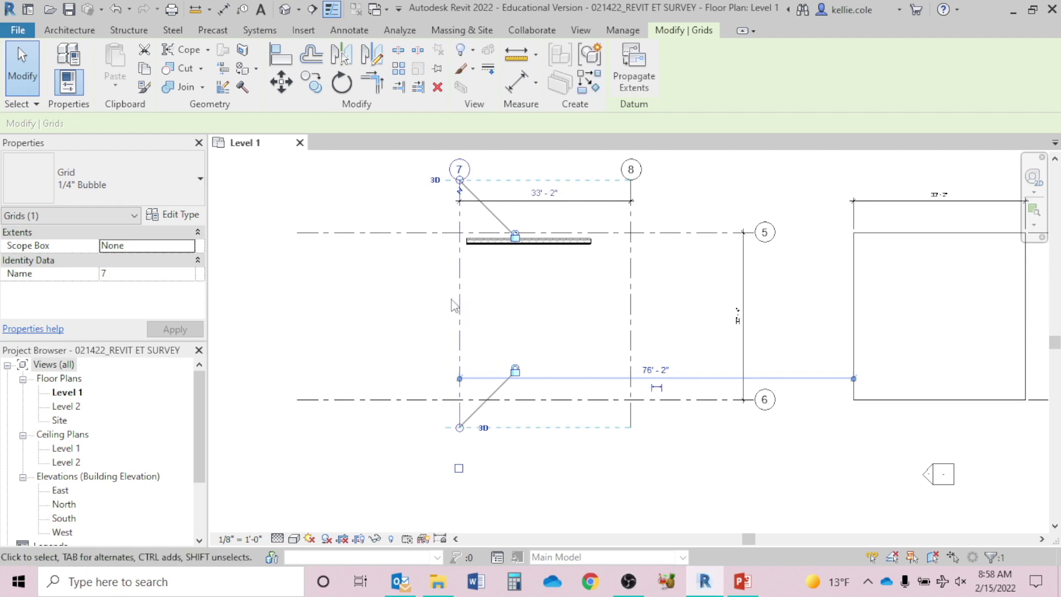
left_click(535, 318)
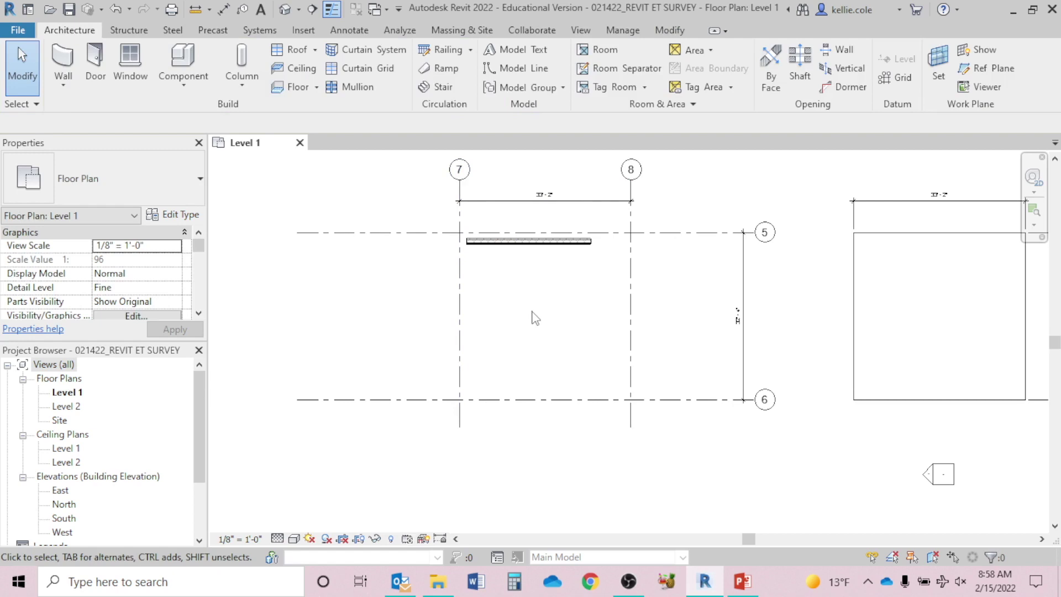
Pin the four detail lines of the dimensioned rectangle in place.
scroll(539, 301, "down", 3)
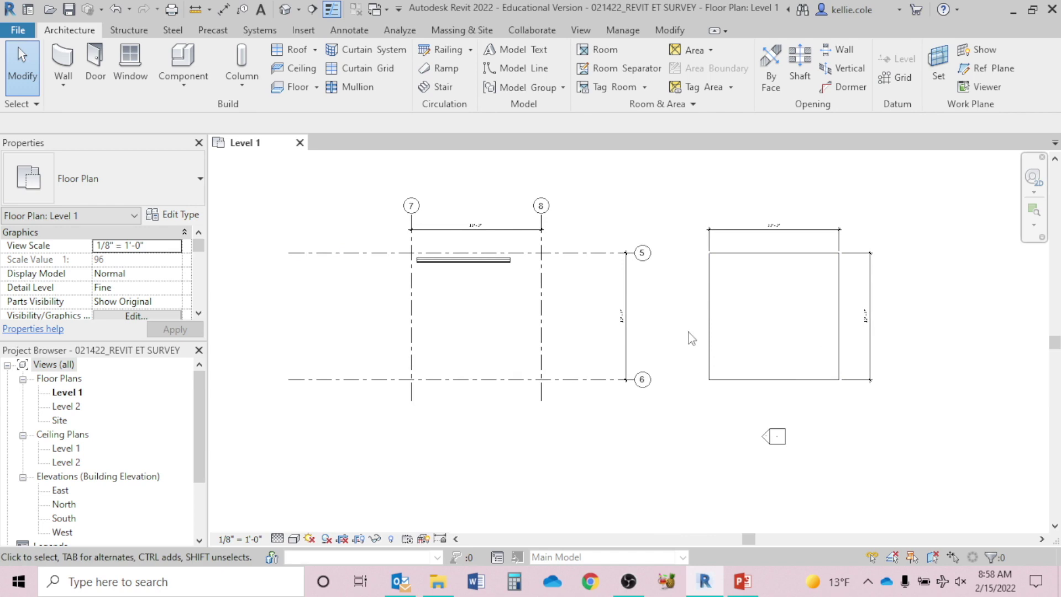
left_click_drag(689, 243, 858, 404)
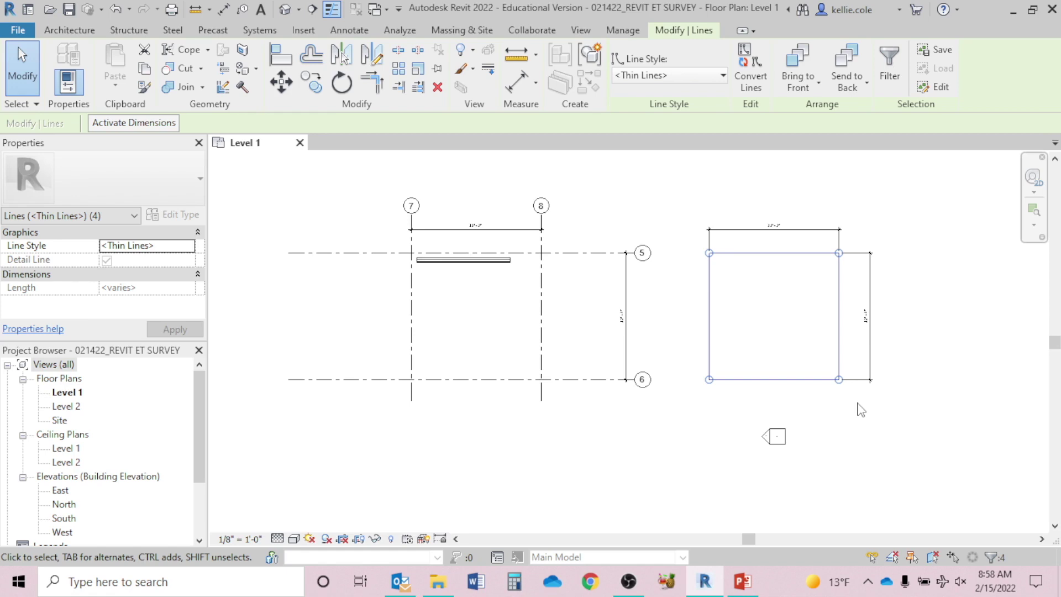
left_click(861, 410)
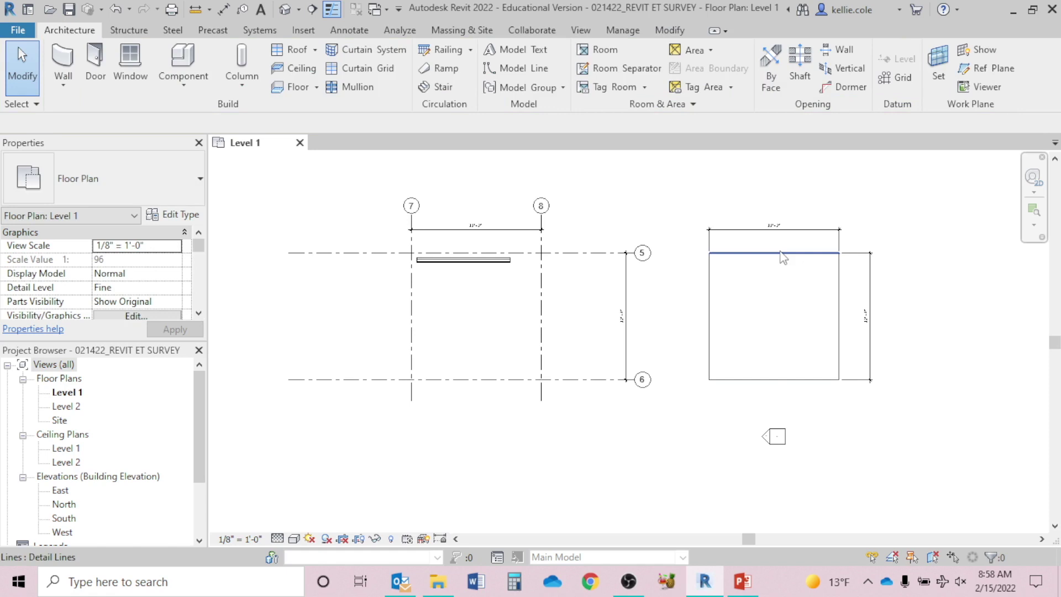
left_click_drag(689, 245, 851, 401)
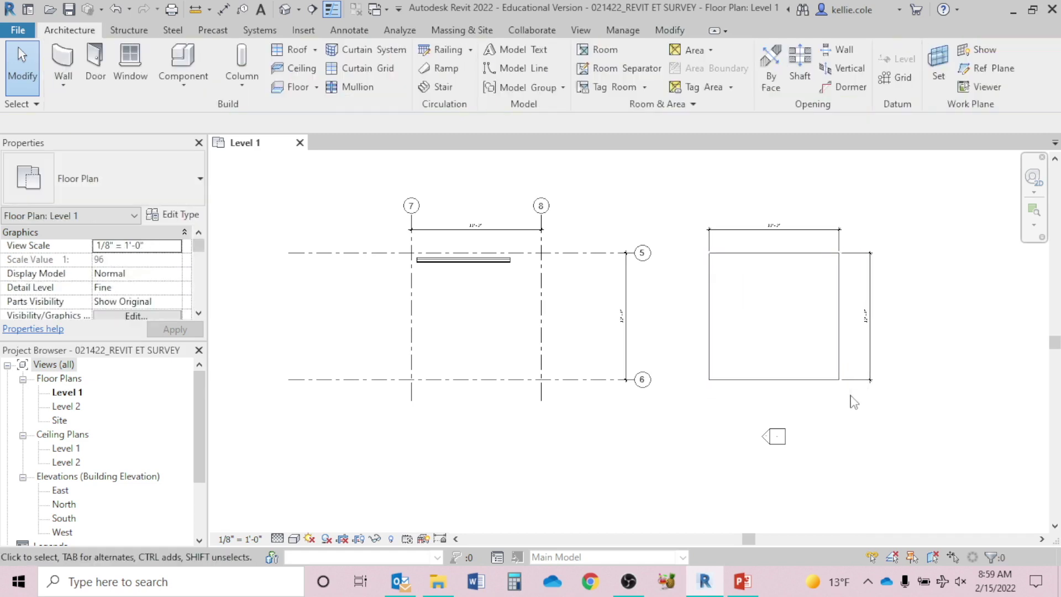
left_click_drag(857, 240, 768, 382)
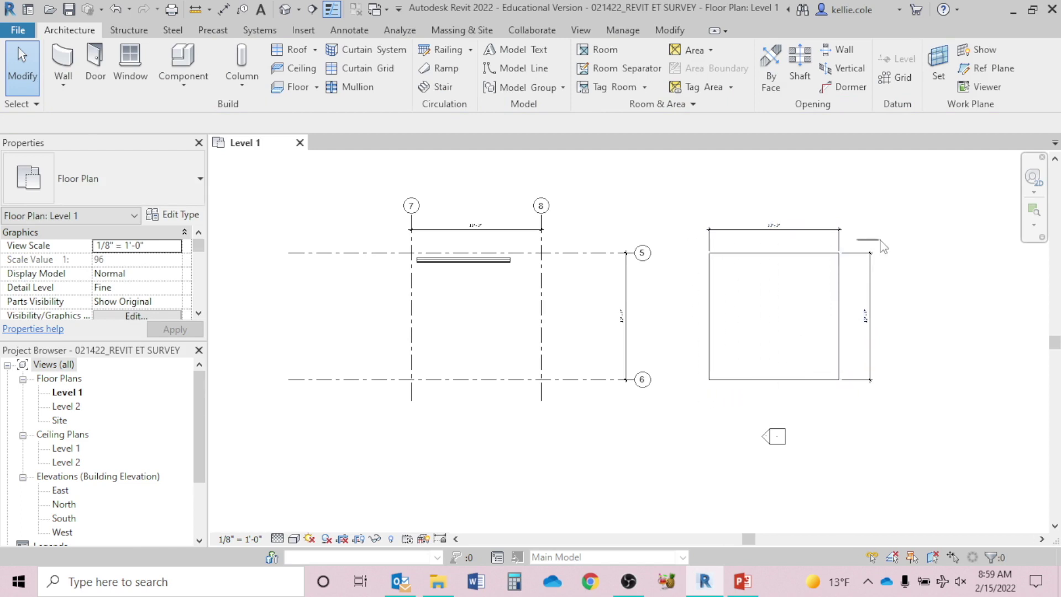
left_click_drag(849, 243, 891, 219)
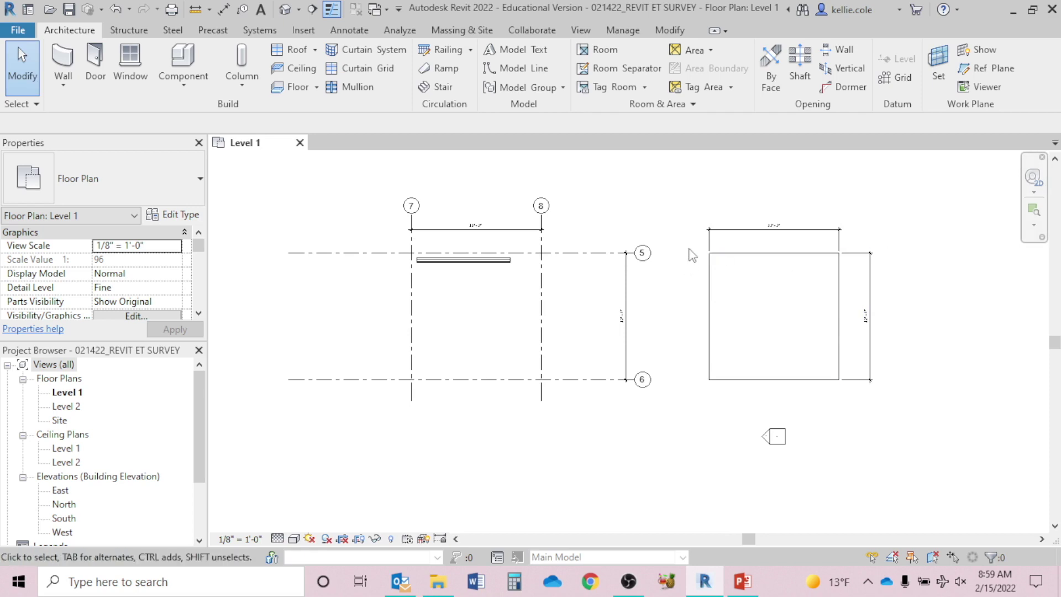
left_click_drag(693, 247, 854, 395)
key("p")
key("n")
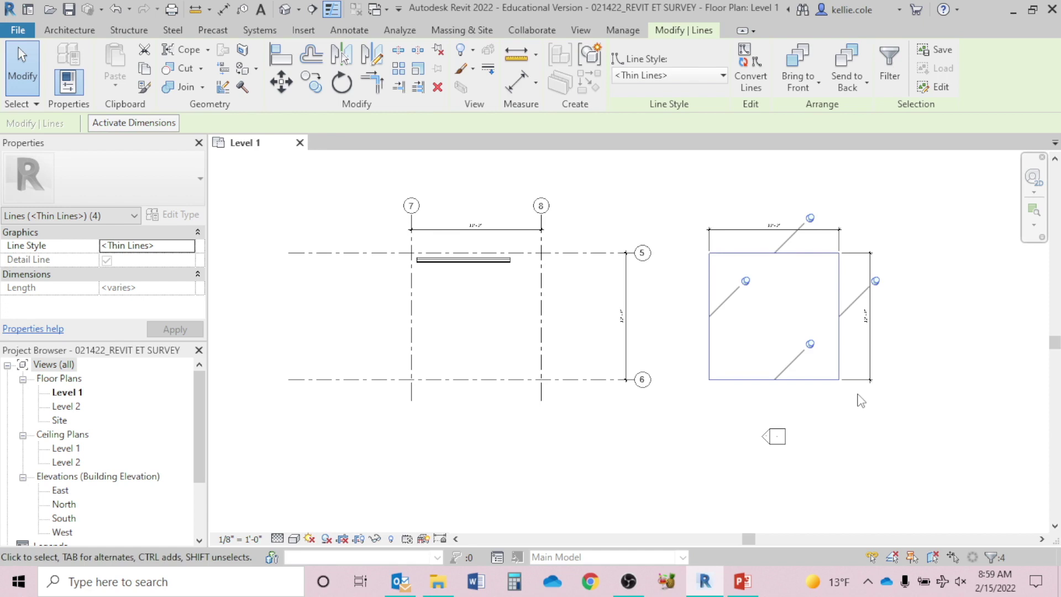
key("Escape")
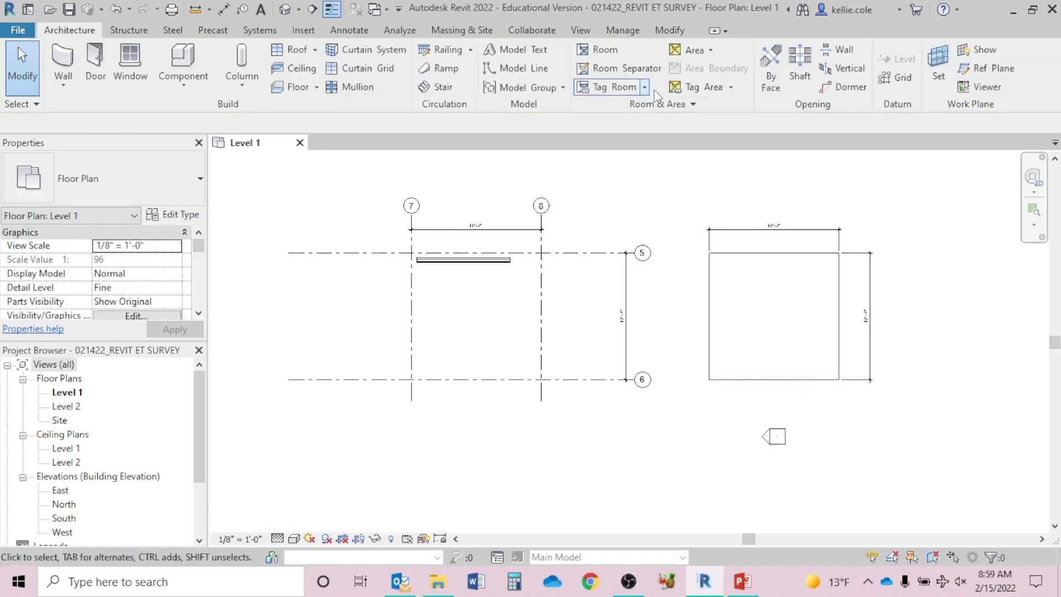
left_click_drag(683, 245, 842, 396)
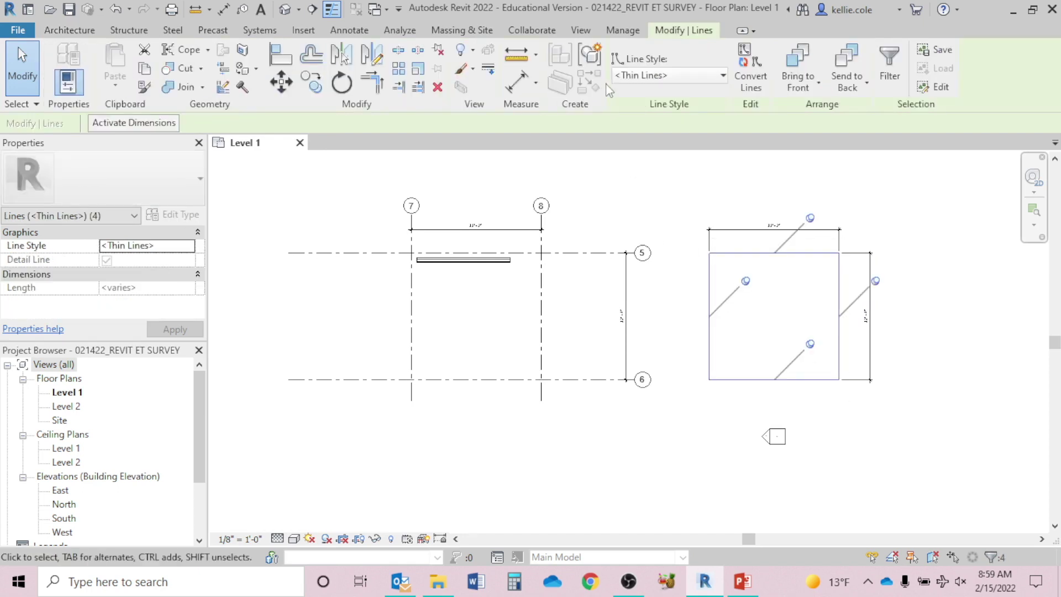
left_click(657, 174)
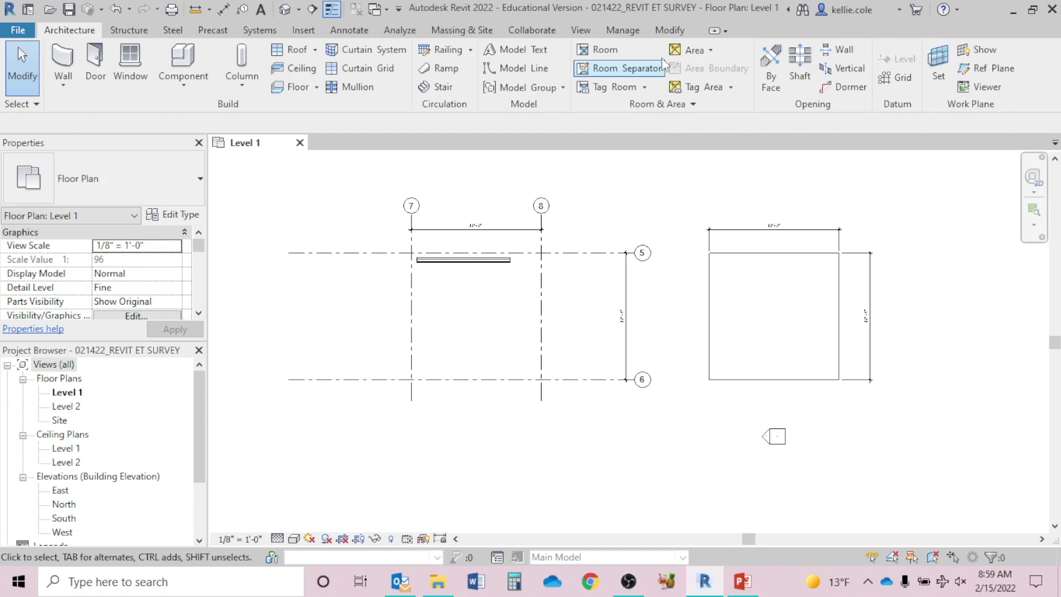
left_click(669, 31)
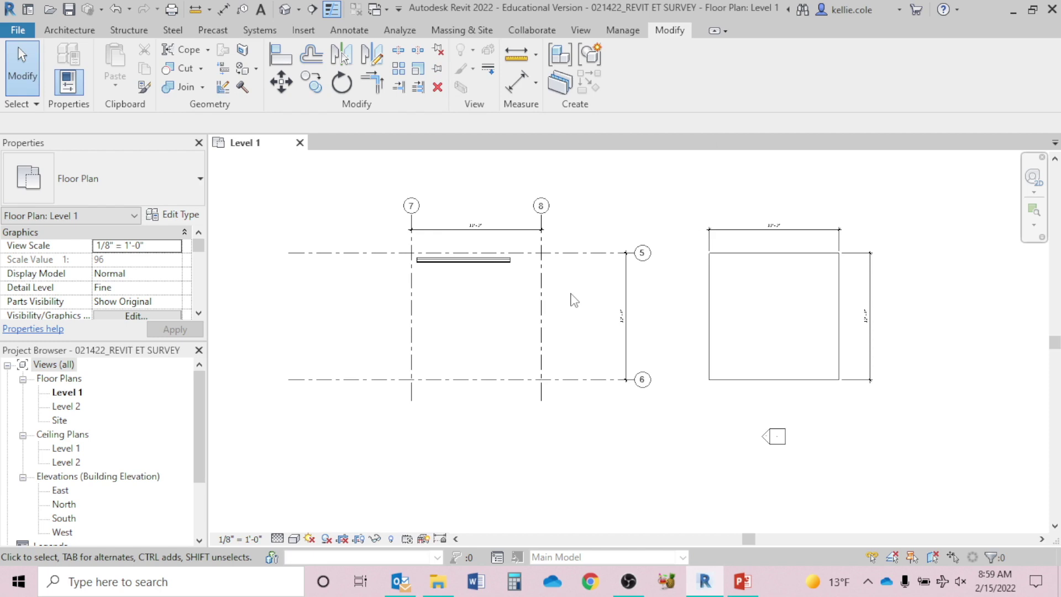
Pin all four grid lines, 5 through 8, in place.
left_click_drag(561, 242, 531, 267)
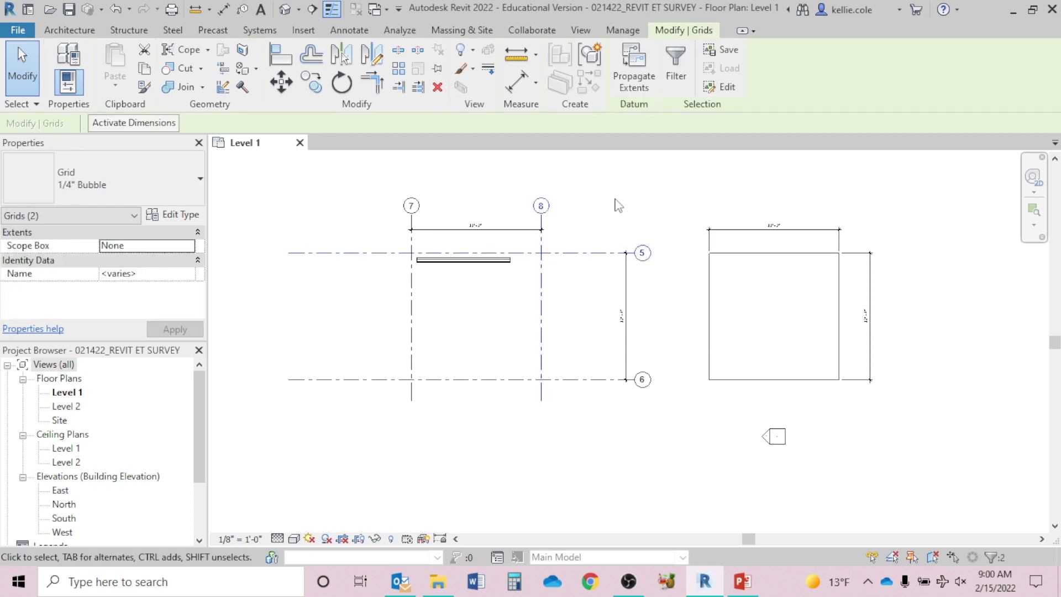
left_click_drag(440, 371, 377, 413)
left_click(448, 379, "shift")
left_click(451, 380, "ctrl")
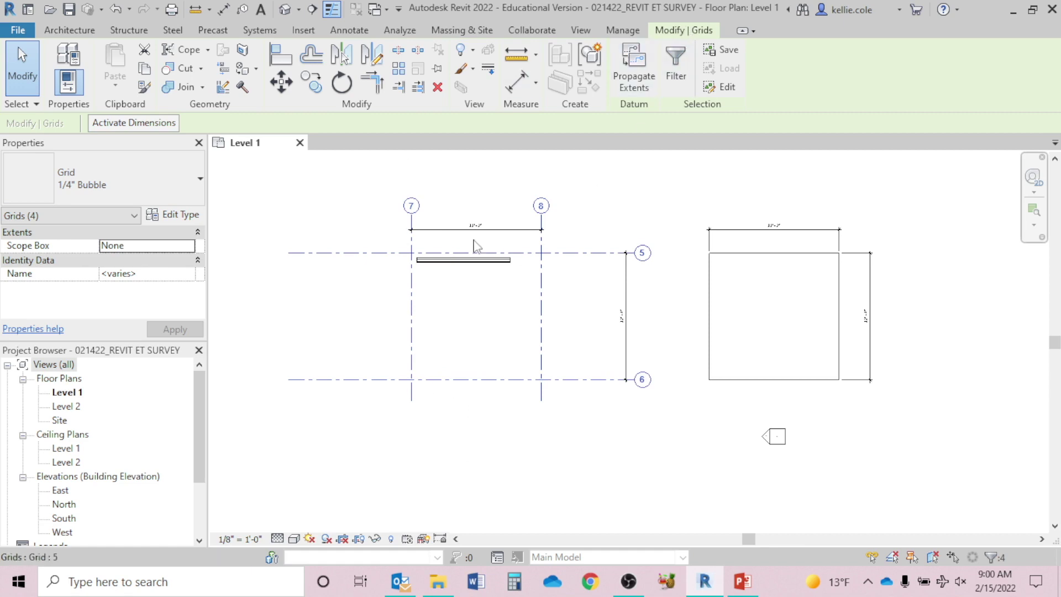
left_click(440, 70)
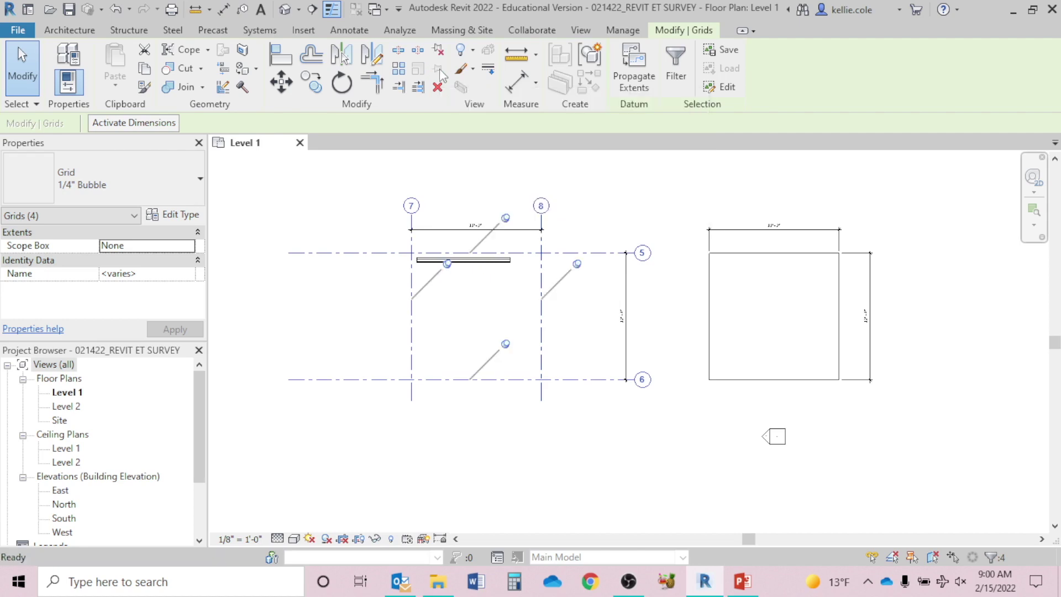
left_click(573, 334)
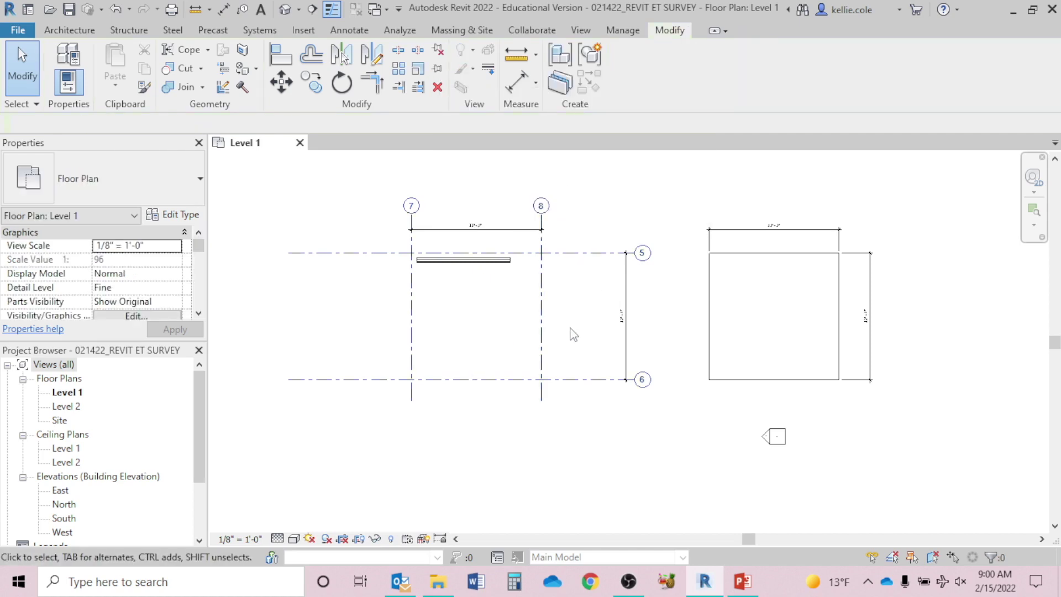
Unpin grid line 8 and pin it again.
left_click(541, 326)
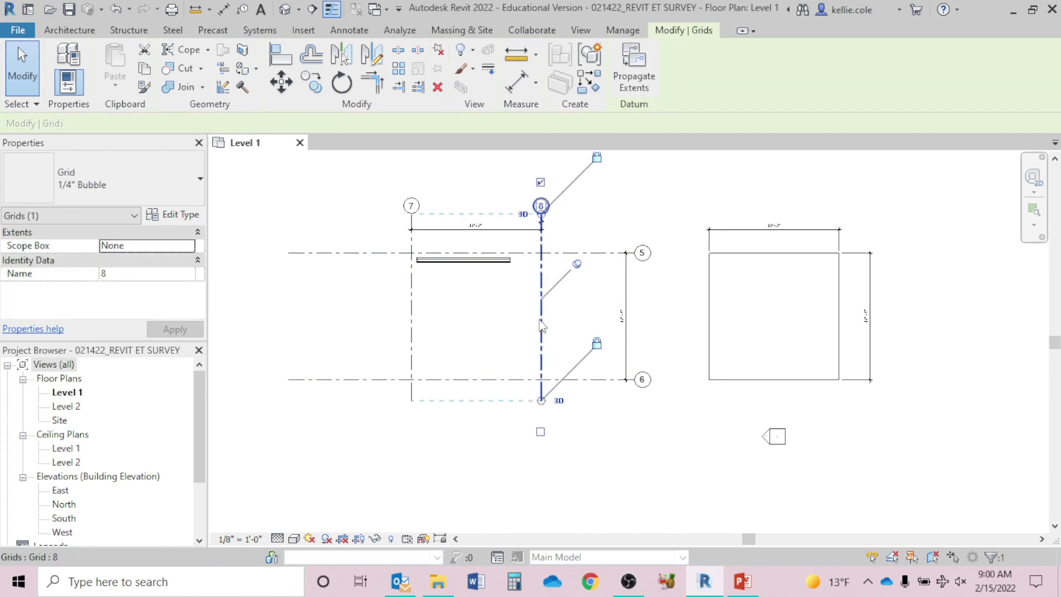
left_click(577, 264)
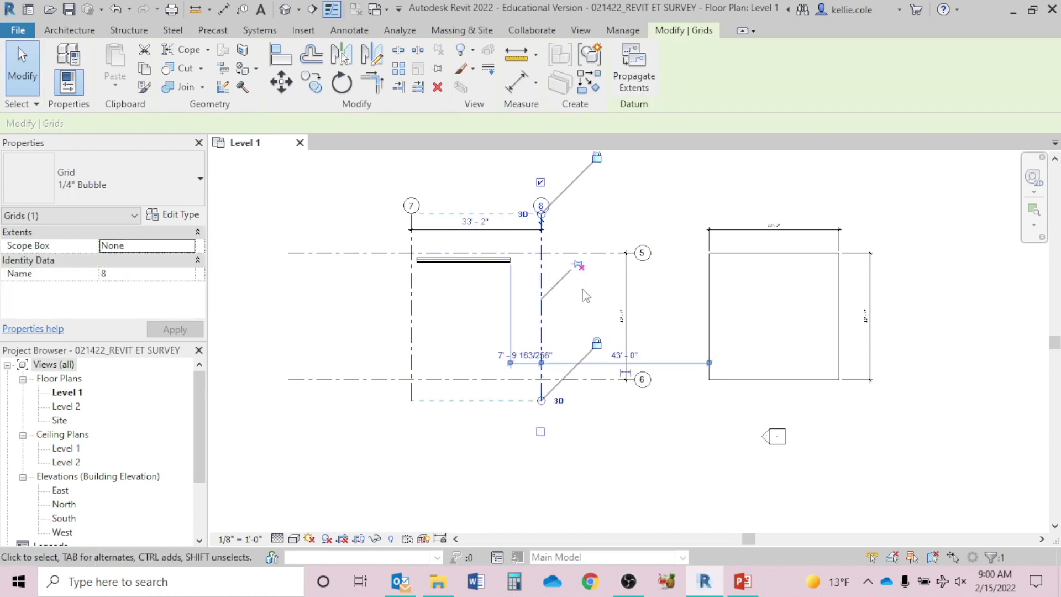
left_click(577, 265)
left_click(575, 311)
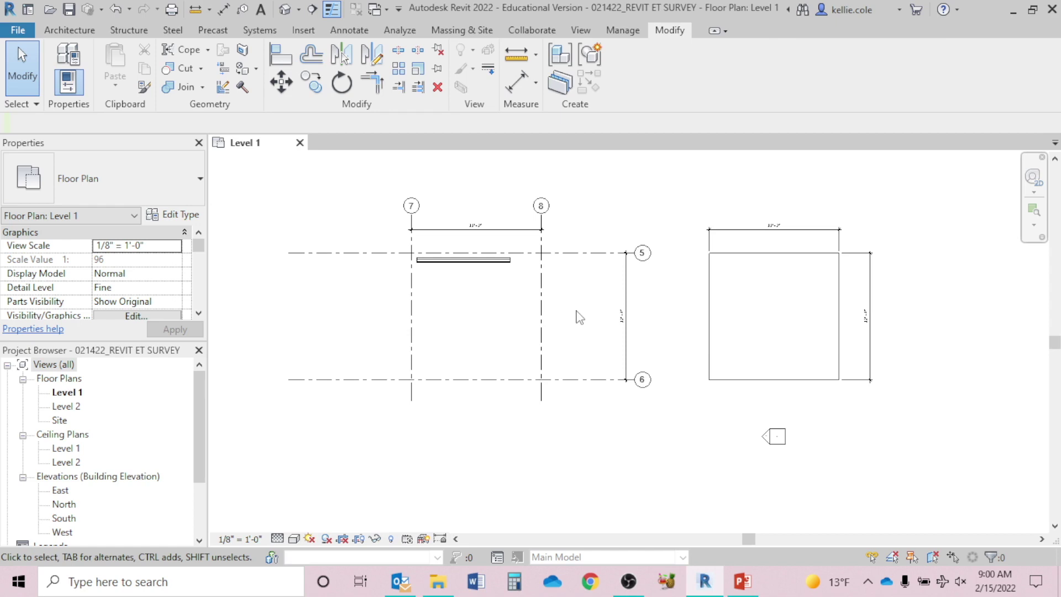
Move the brick-on-CMU wall northeast so it lies just north of grid 5 and straddles grid 8.
middle_click_drag(582, 317, 635, 327)
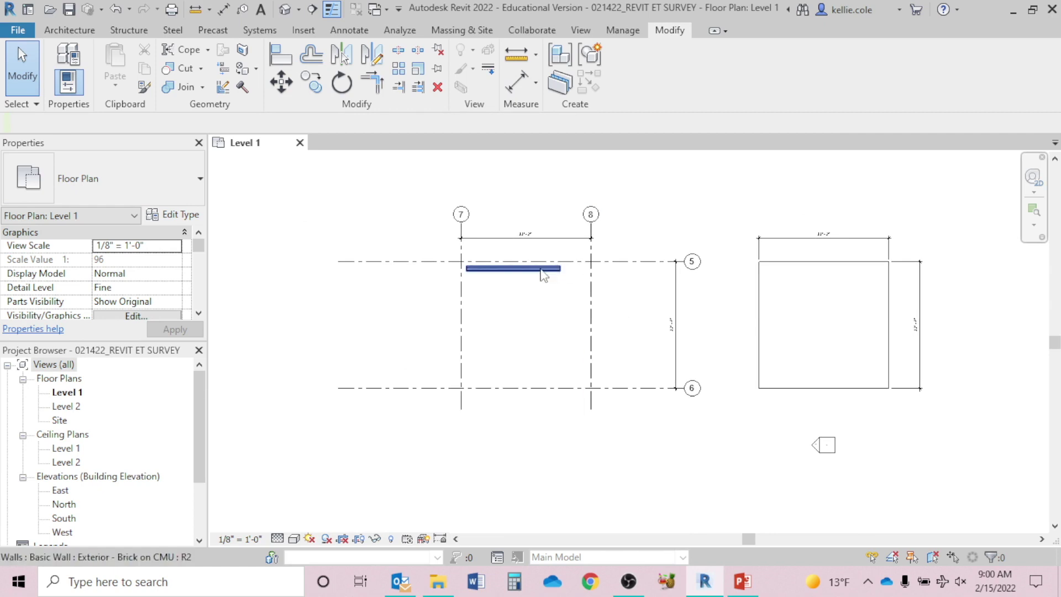
left_click(545, 275)
left_click_drag(549, 276, 622, 260)
left_click(706, 218)
middle_click_drag(778, 214, 552, 333)
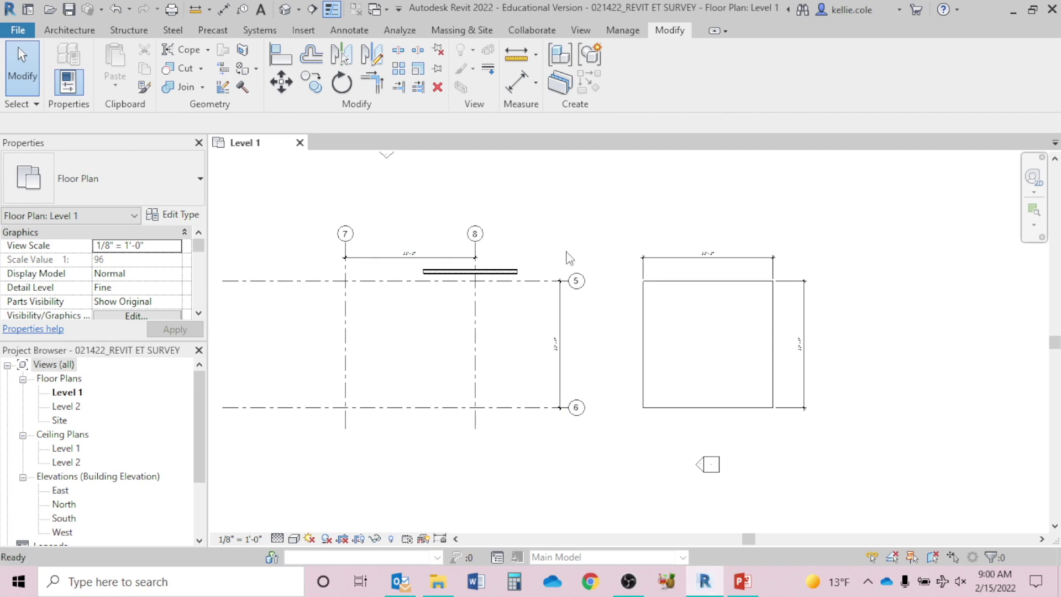
Undo the last move of the brick-on-CMU wall.
key("ctrl+z")
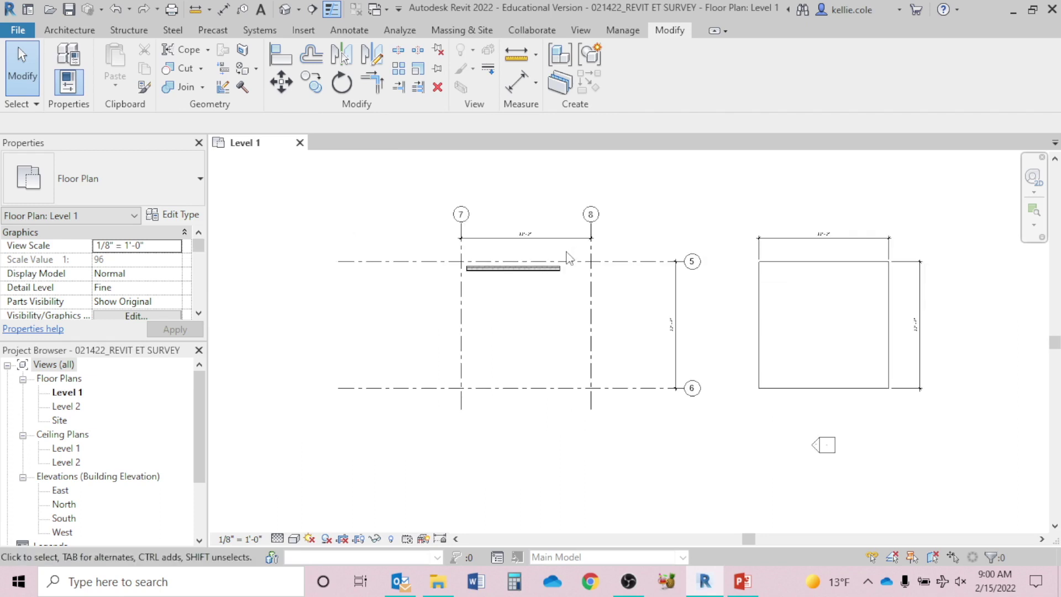
Try to move pinned grid line 5 northward with the Move command.
left_click(631, 262)
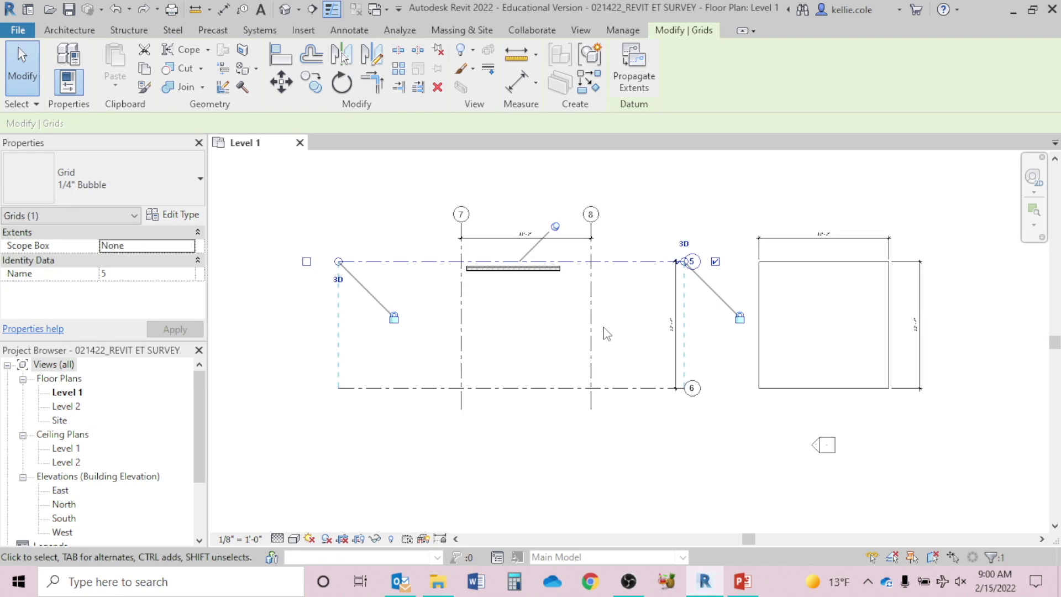
key("m")
key("v")
left_click(631, 267)
left_click(628, 210)
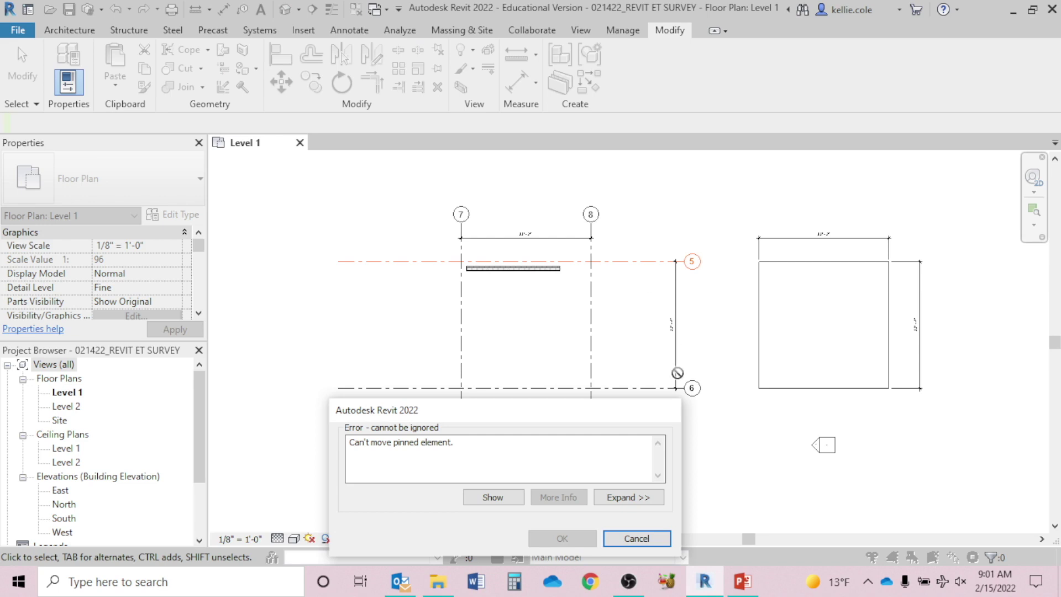
key("Escape")
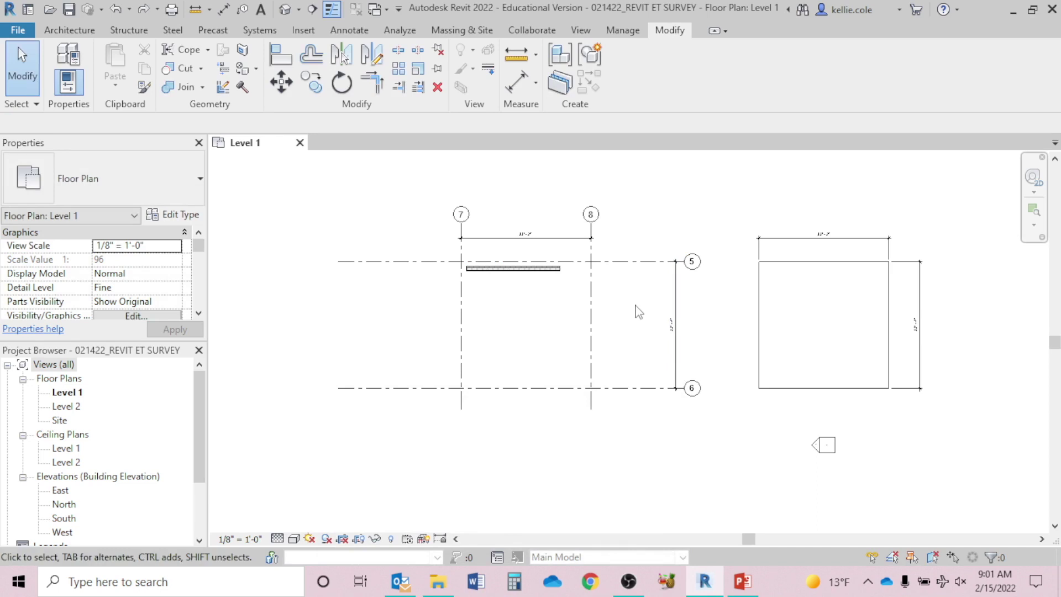
Move the brick-on-CMU wall southeast across grid line 8, about 9' south of grid 5, and undo that move.
left_click_drag(546, 270, 637, 340)
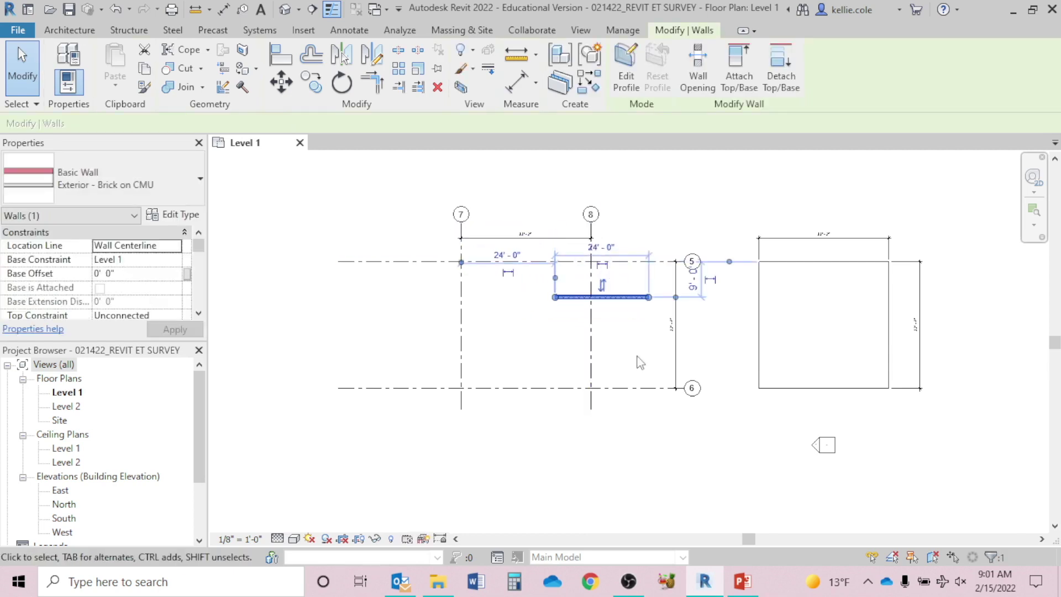
key("ctrl+z")
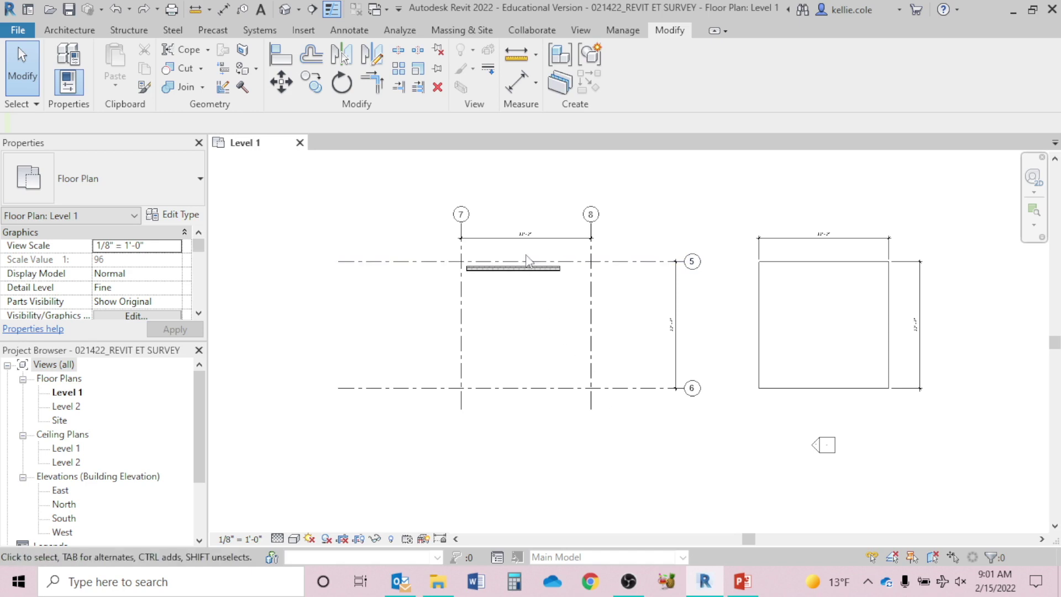
Switch the Level 1 view's detail level to Coarse and back to Fine to compare how the wall displays.
scroll(528, 260, "up", 3)
scroll(524, 253, "up", 1)
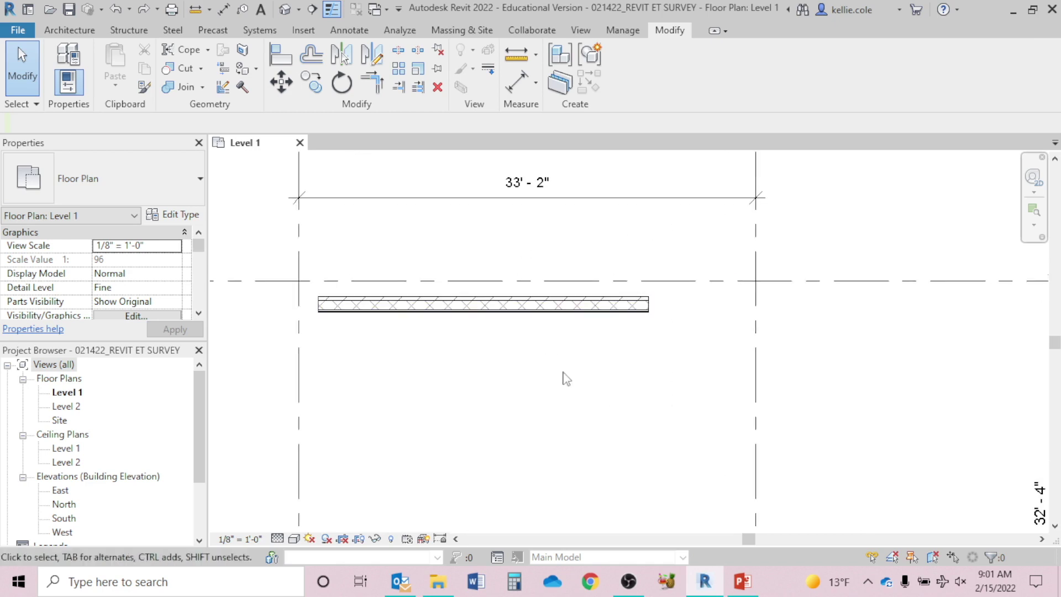
left_click(535, 311)
left_click(465, 420)
left_click(278, 539)
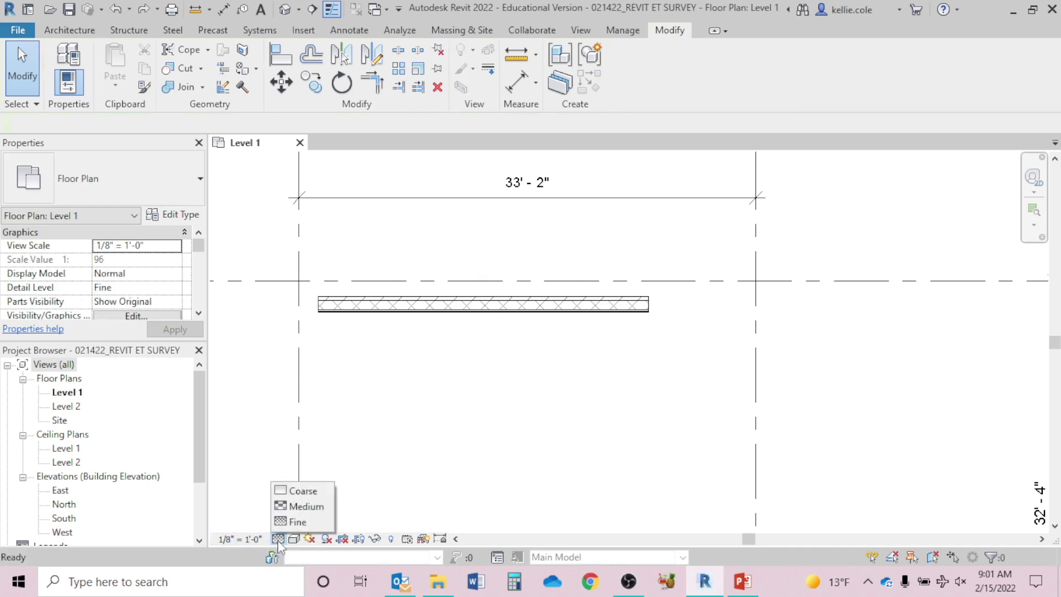
left_click(298, 491)
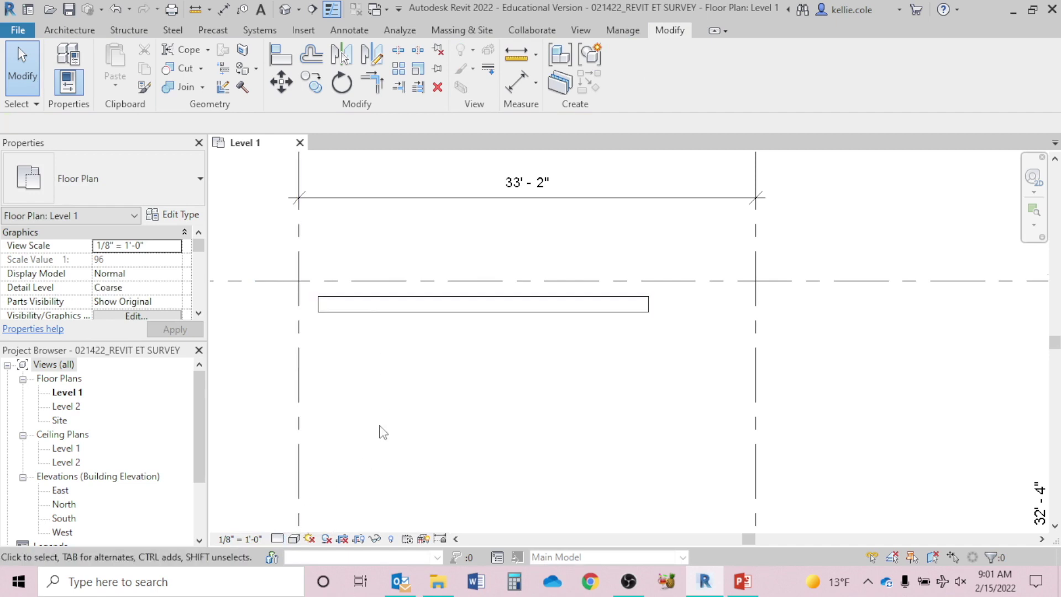
left_click(278, 538)
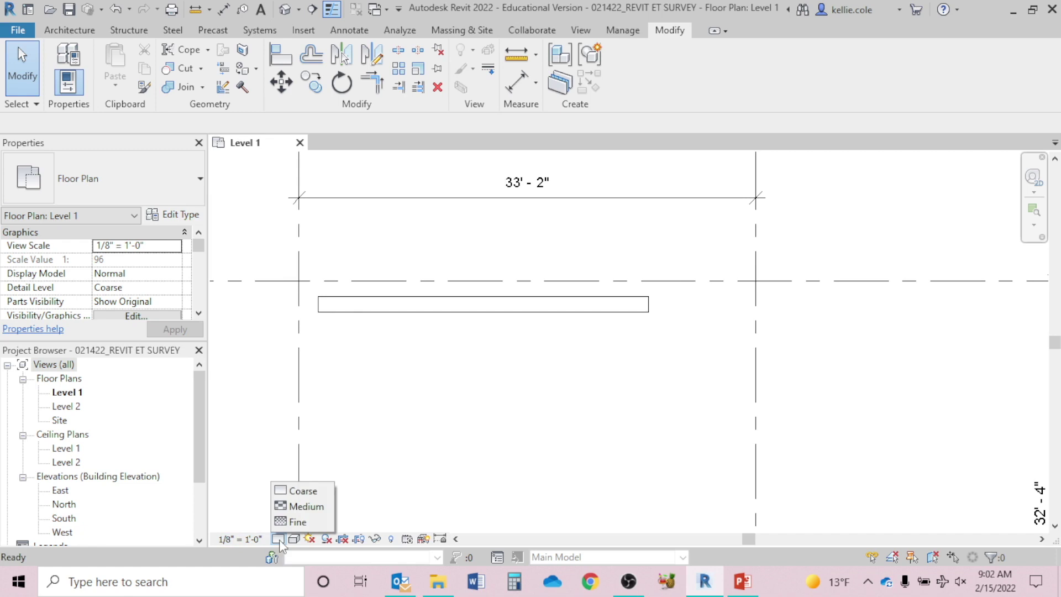
left_click(298, 521)
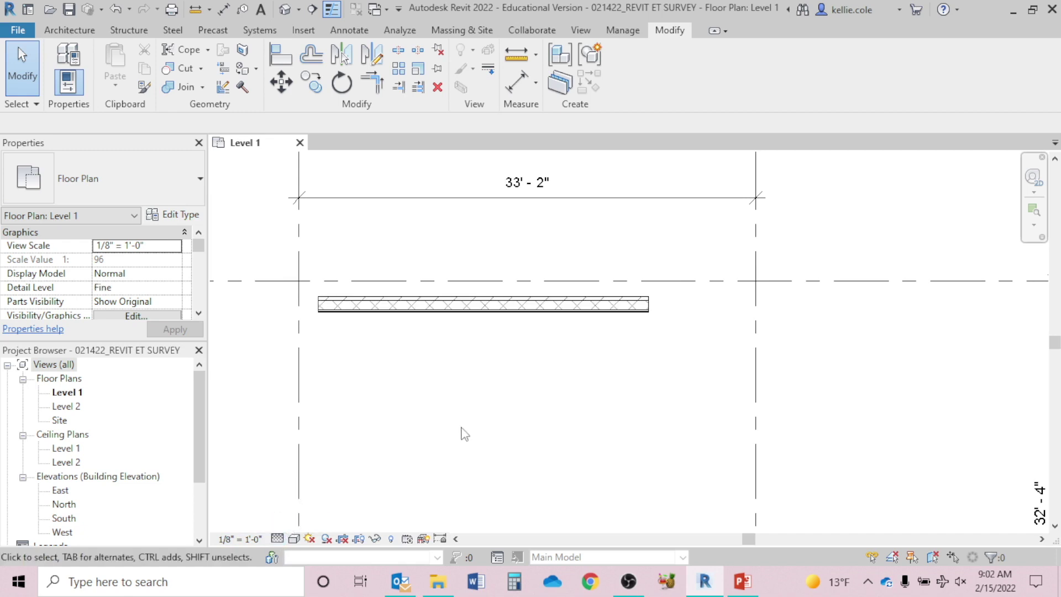
Turn the Thin Lines display off and on again to compare the wall's line weights.
left_click(334, 11)
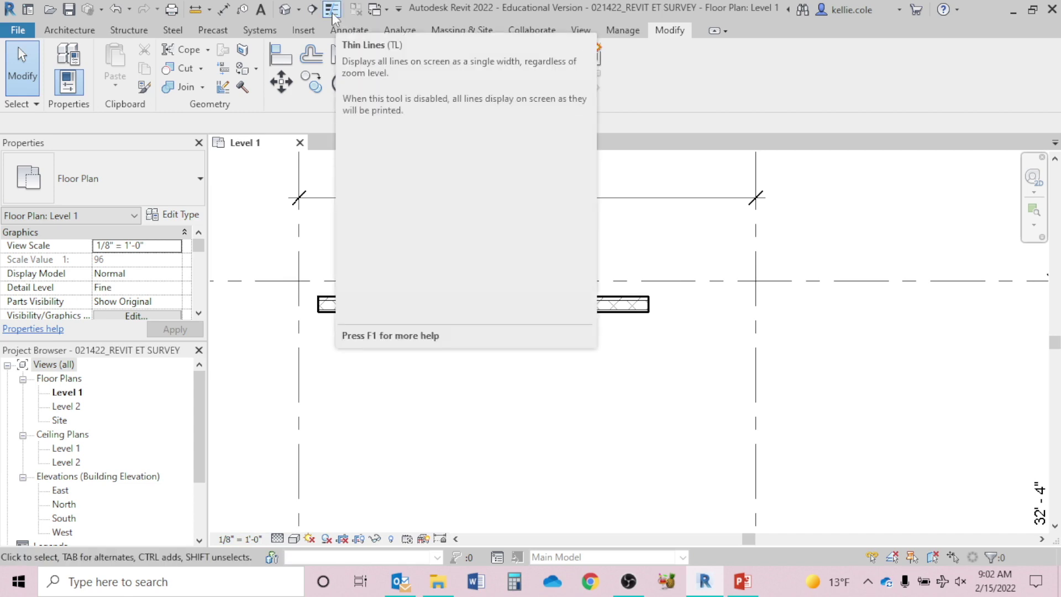
left_click(332, 11)
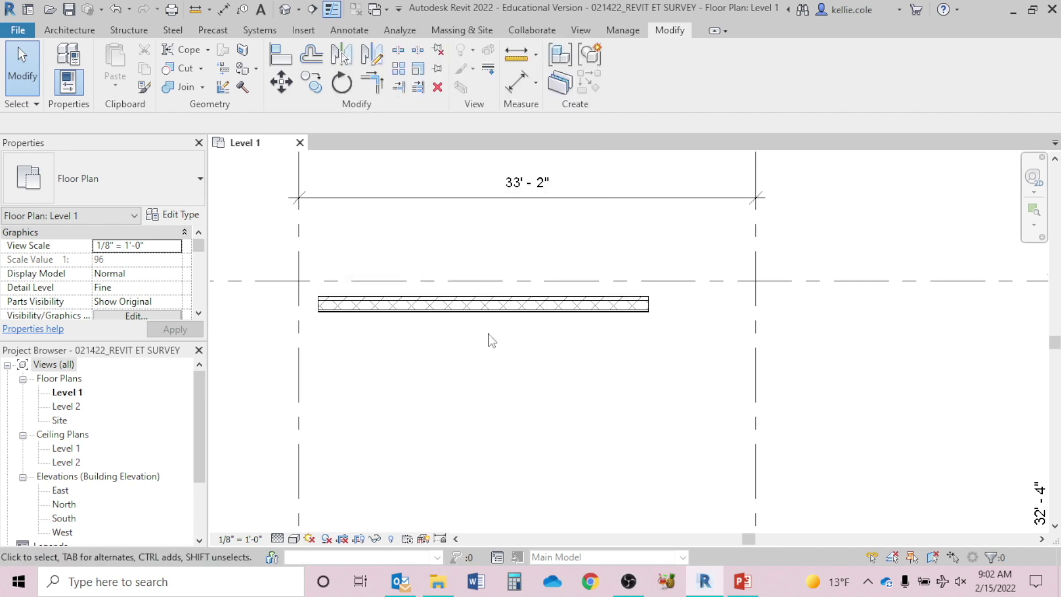
scroll(488, 334, "up", 3)
scroll(491, 337, "down", 3)
mouse_move(492, 328)
middle_mouse_down()
mouse_move(480, 302)
mouse_move(480, 315)
middle_mouse_up()
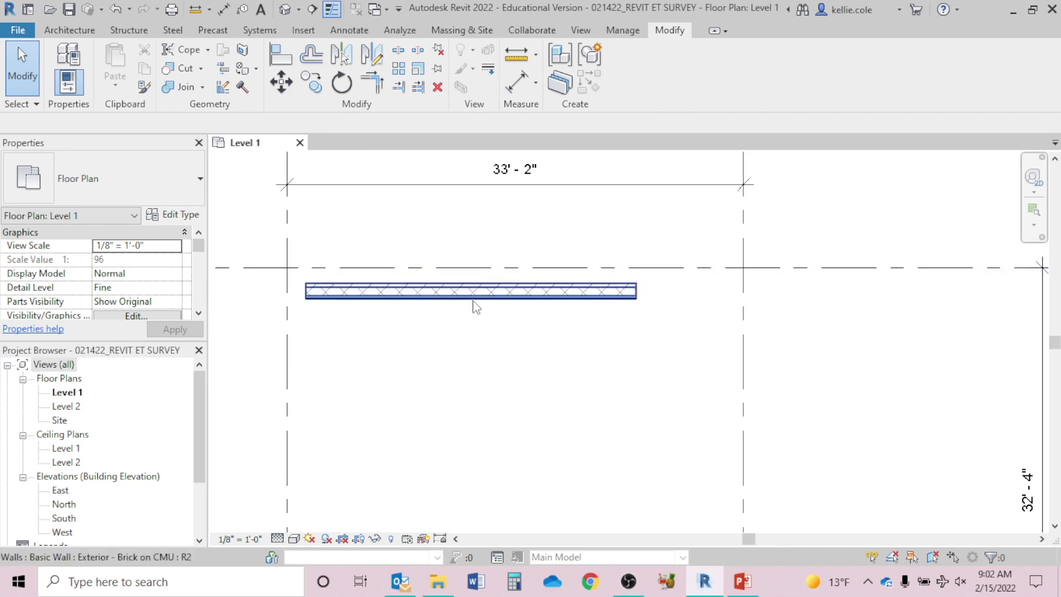
Align the south finish face of the brick-on-CMU wall to grid line 5.
scroll(480, 297, "up", 3)
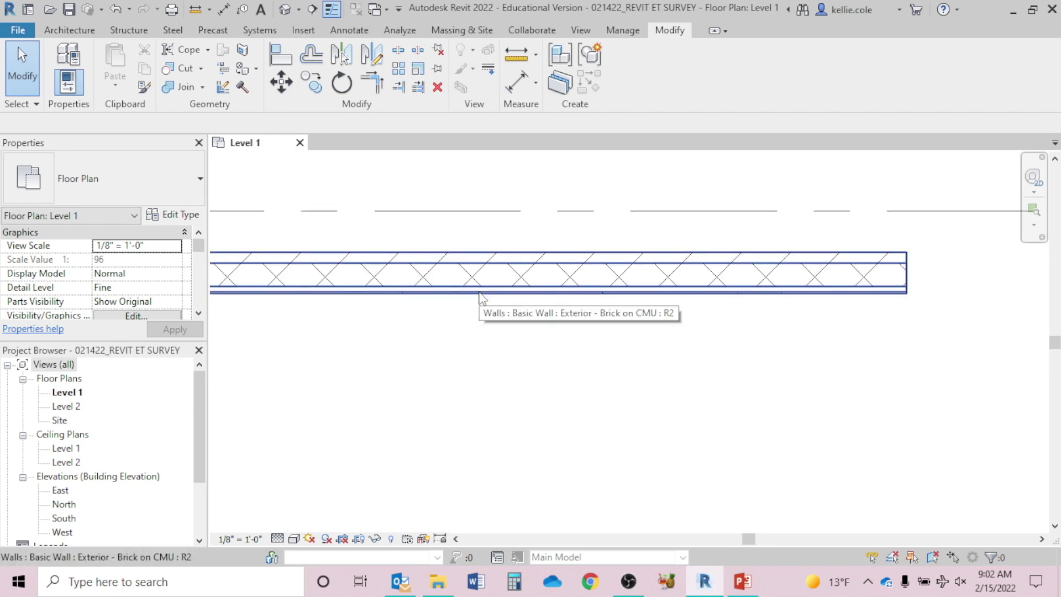
left_click(490, 211)
left_click(479, 333)
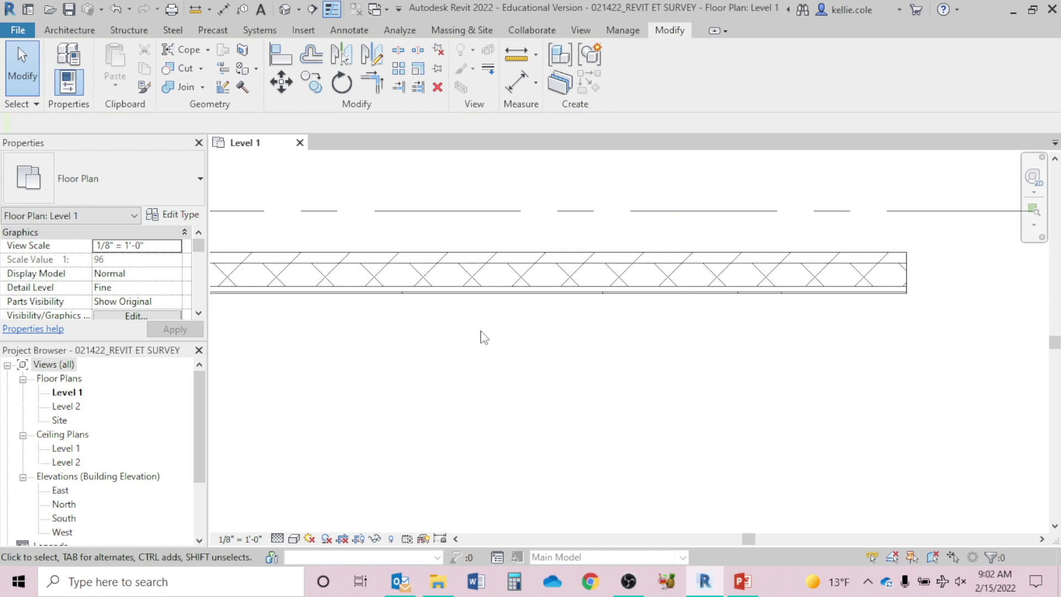
key("a")
key("l")
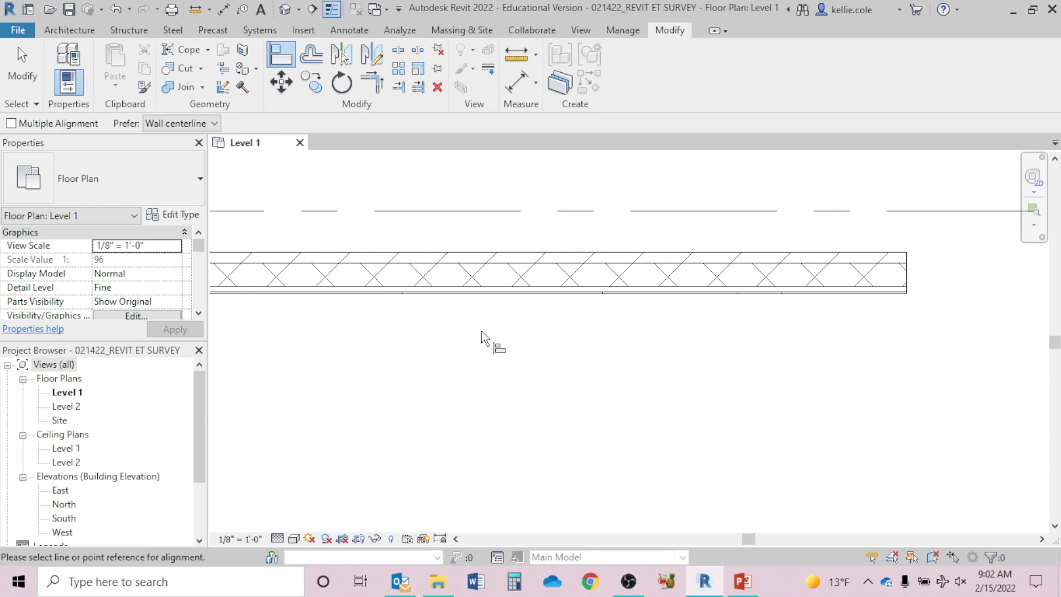
left_click(500, 217)
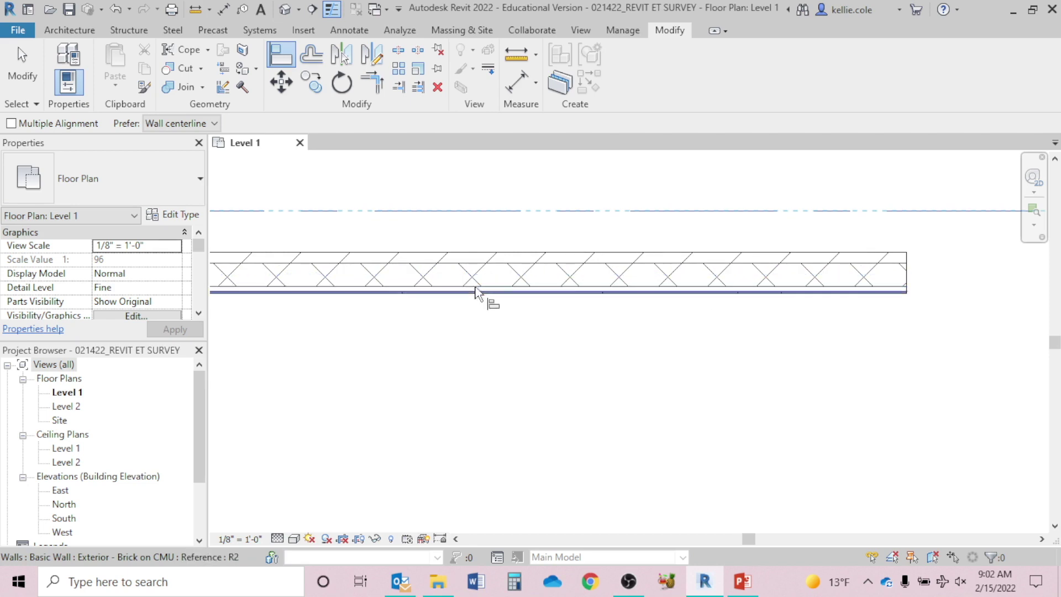
scroll(475, 291, "up", 2)
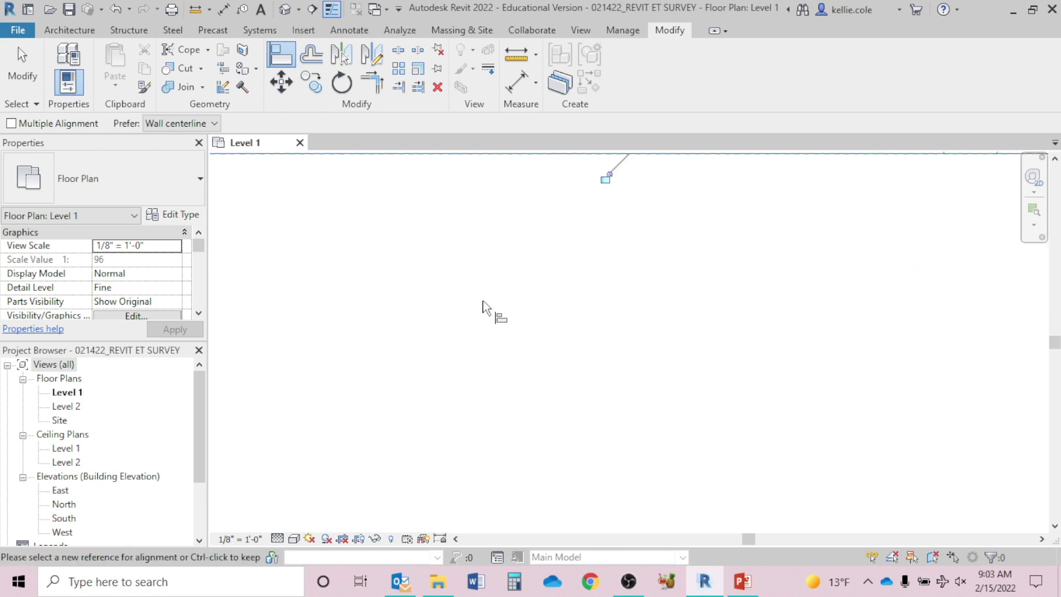
scroll(484, 304, "down", 2)
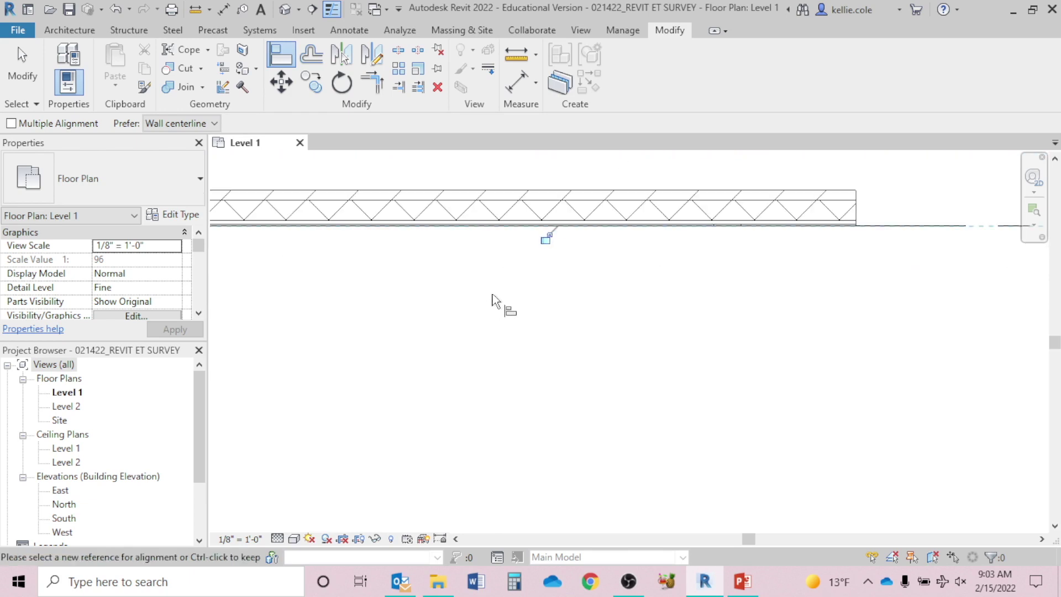
Lock the wall's alignment to grid line 5 and save the project.
left_click(546, 241)
scroll(559, 341, "down", 2)
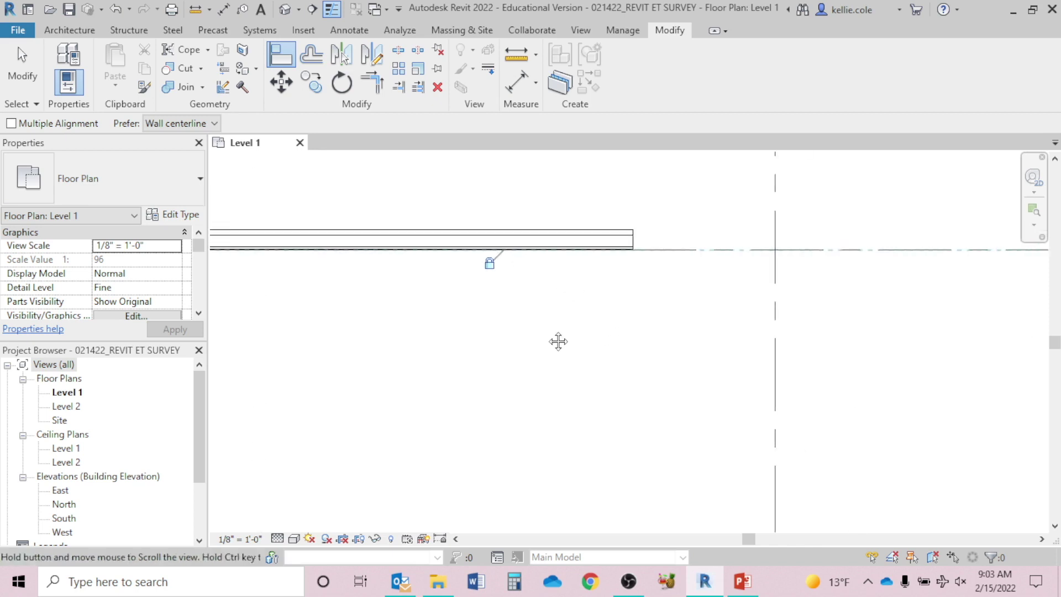
key("Escape")
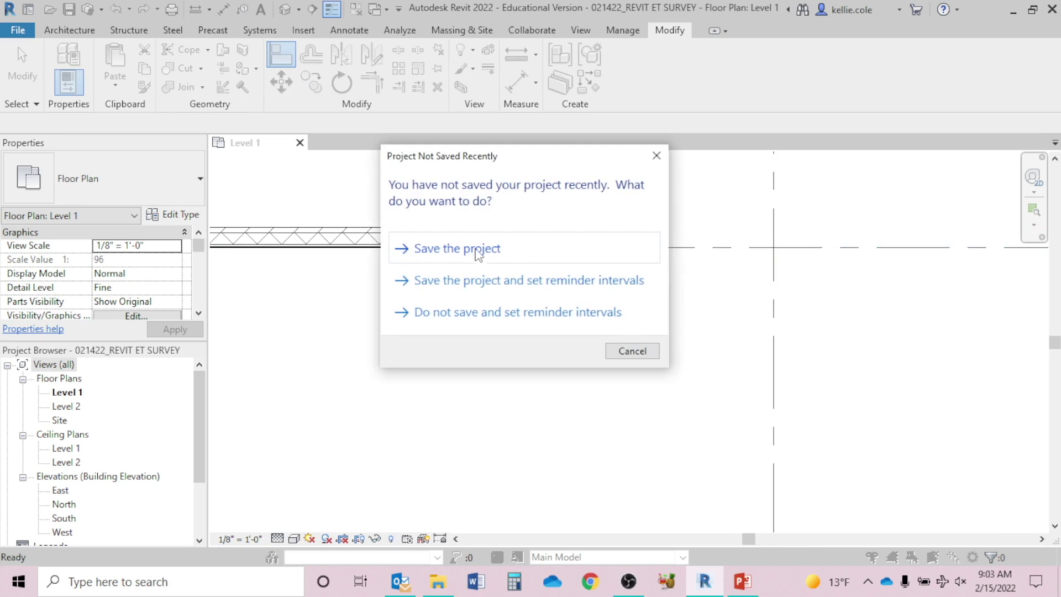
left_click(477, 250)
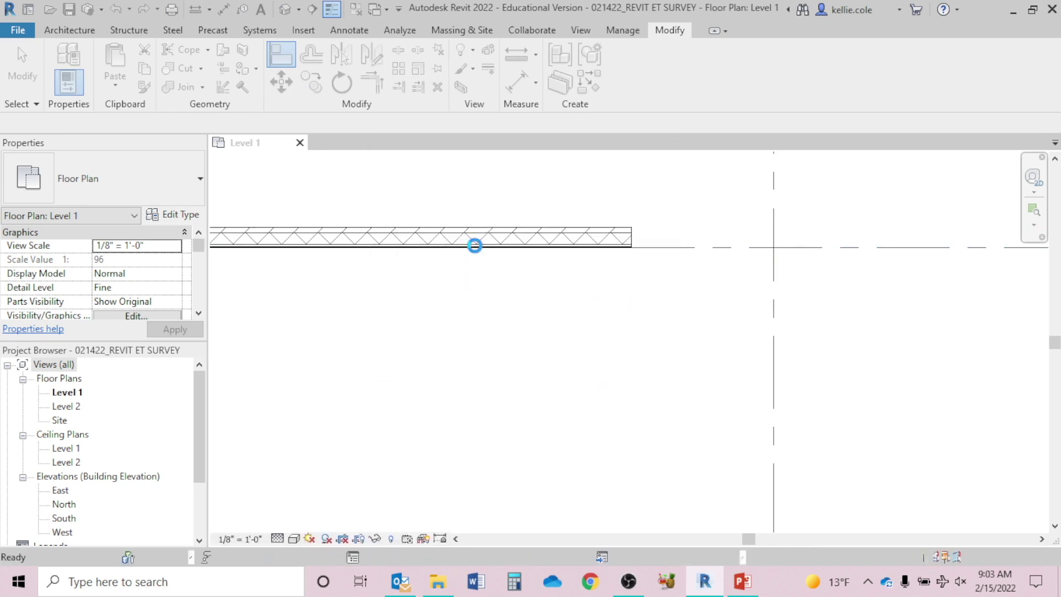
Move grid line 5 north with its locked wall to 33' - 10" from grid 6, and undo the move.
left_click(671, 247)
scroll(556, 335, "down", 2)
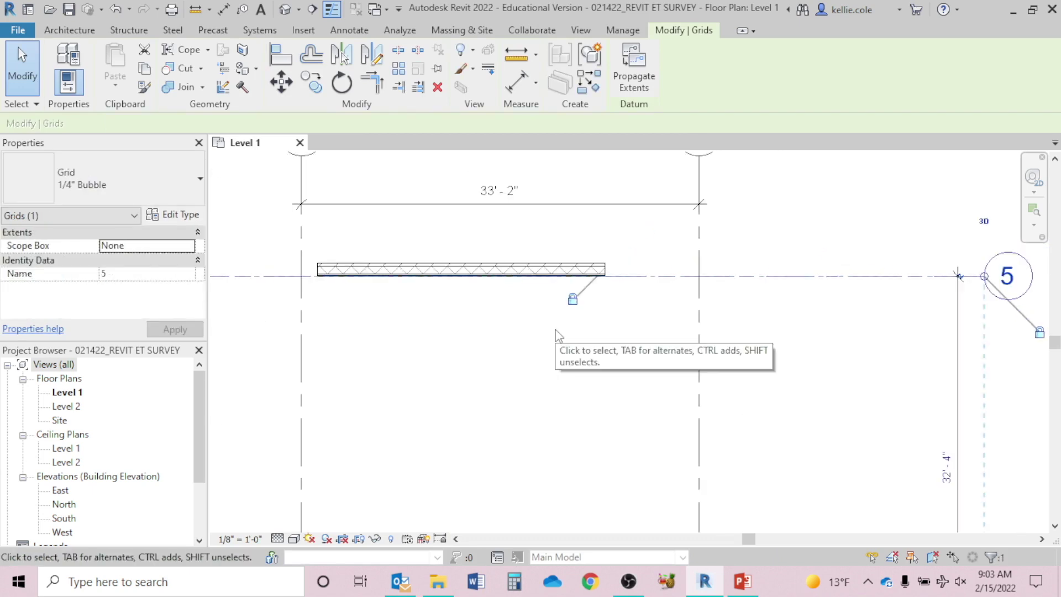
left_click(557, 334)
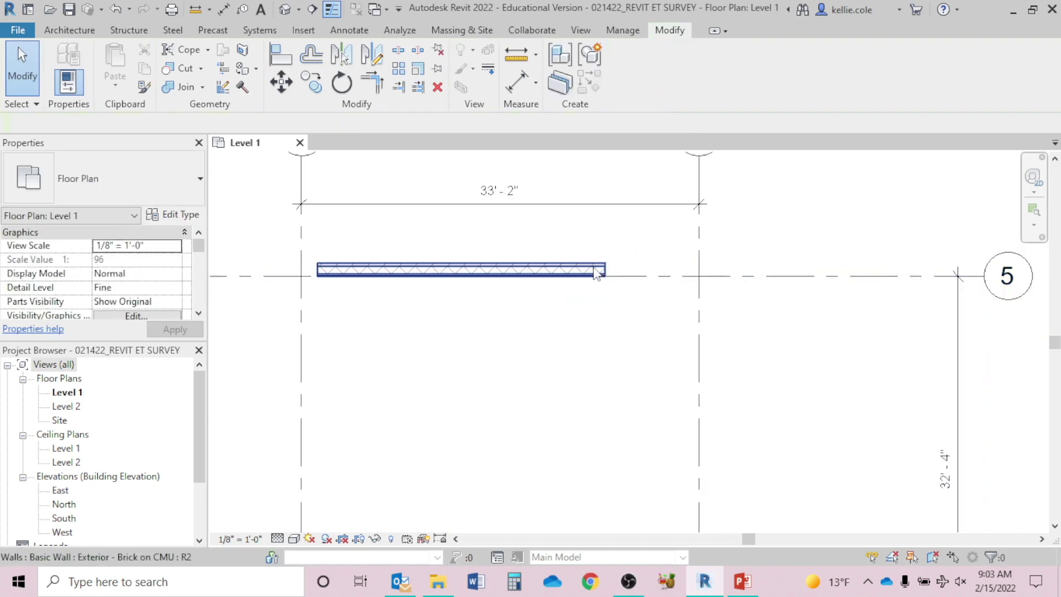
left_click(642, 276)
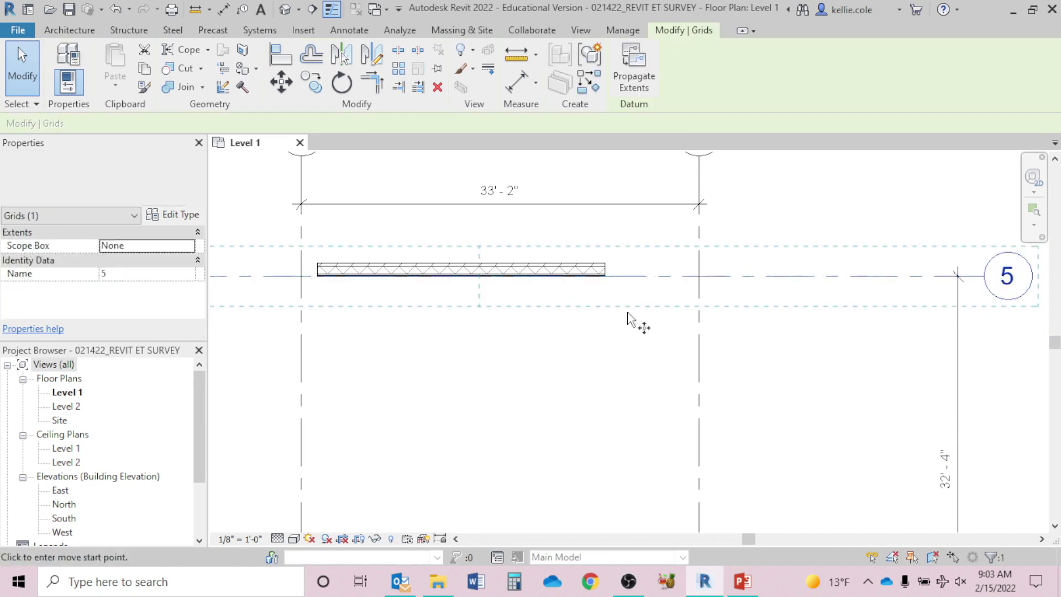
key("ctrl+z")
left_click(633, 327)
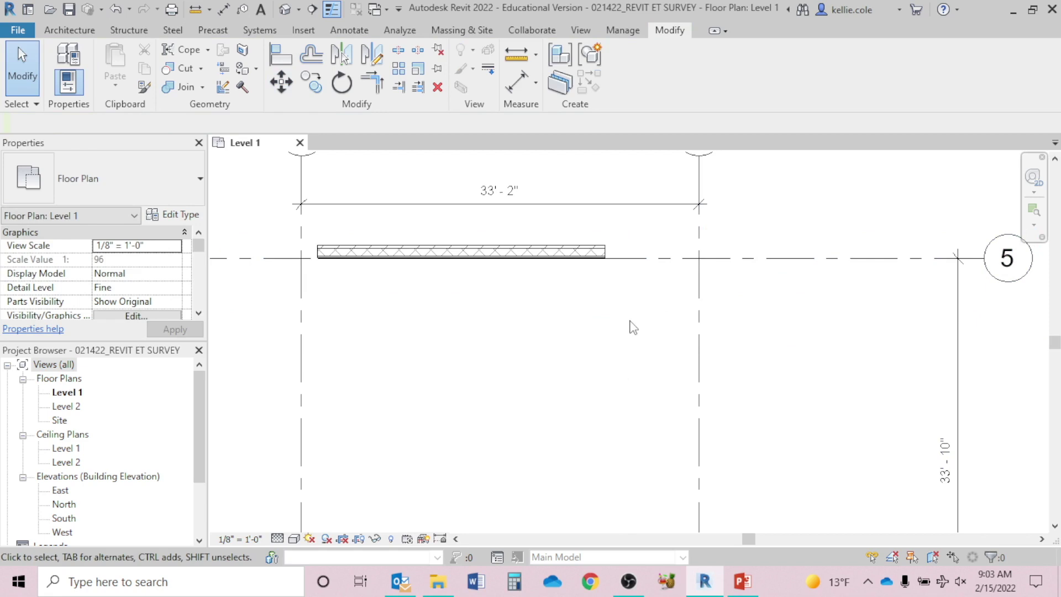
key("ctrl+y")
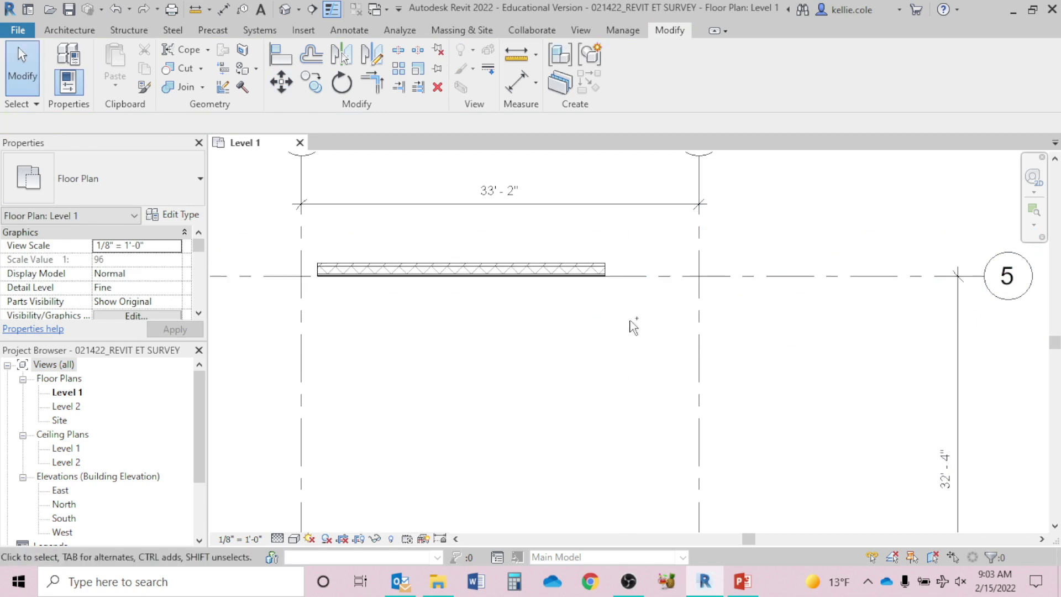
left_click(586, 273)
left_click(627, 290)
left_click(631, 275)
left_click(596, 327)
Align the west end of the brick-on-CMU wall to grid line 7.
scroll(552, 370, "down", 2)
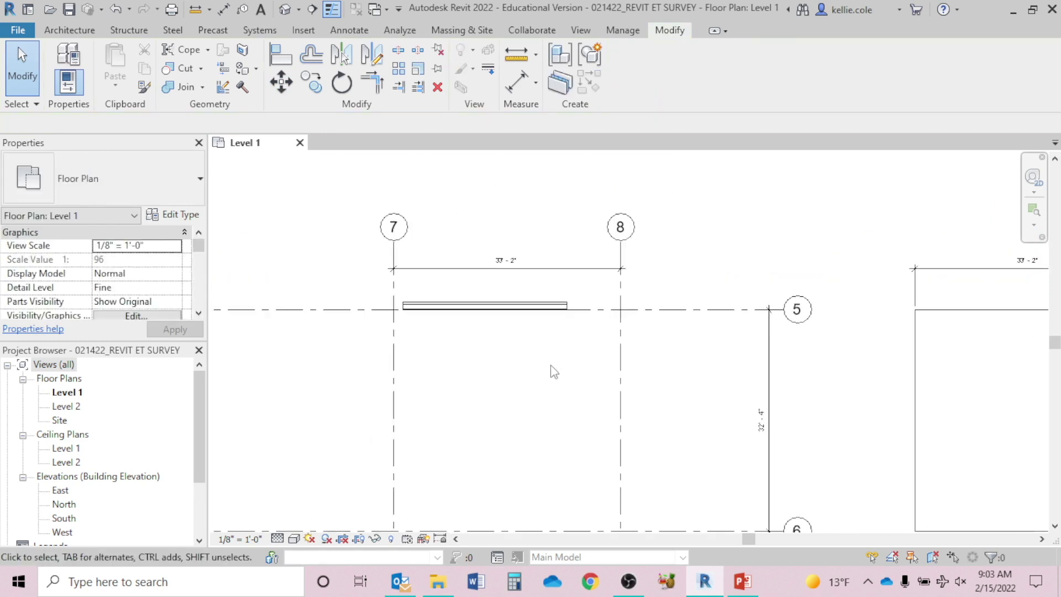
middle_click_drag(552, 370, 560, 311)
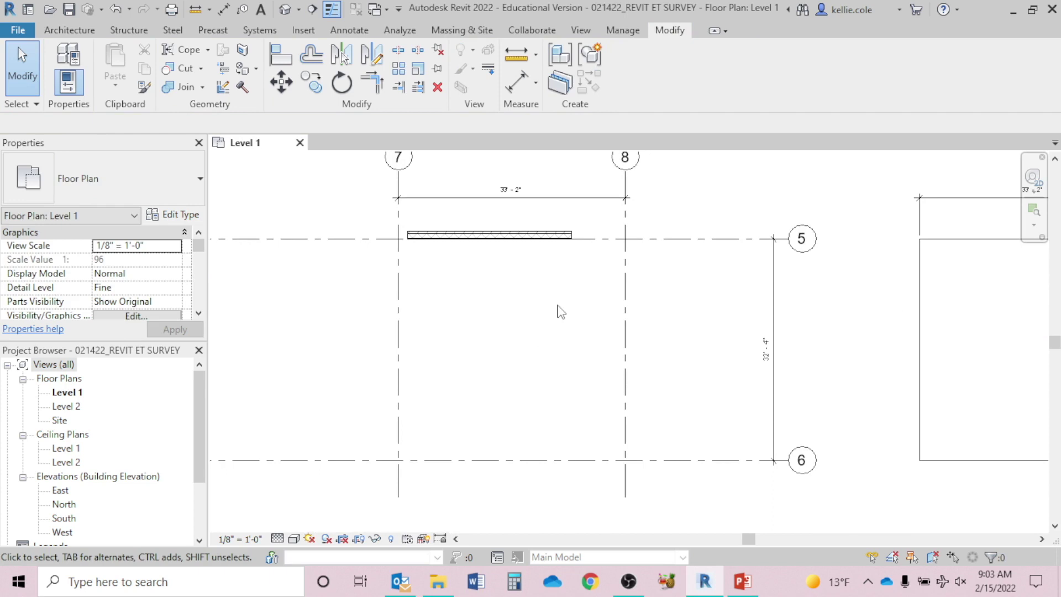
scroll(527, 216, "up", 3)
middle_click_drag(539, 241, 561, 308)
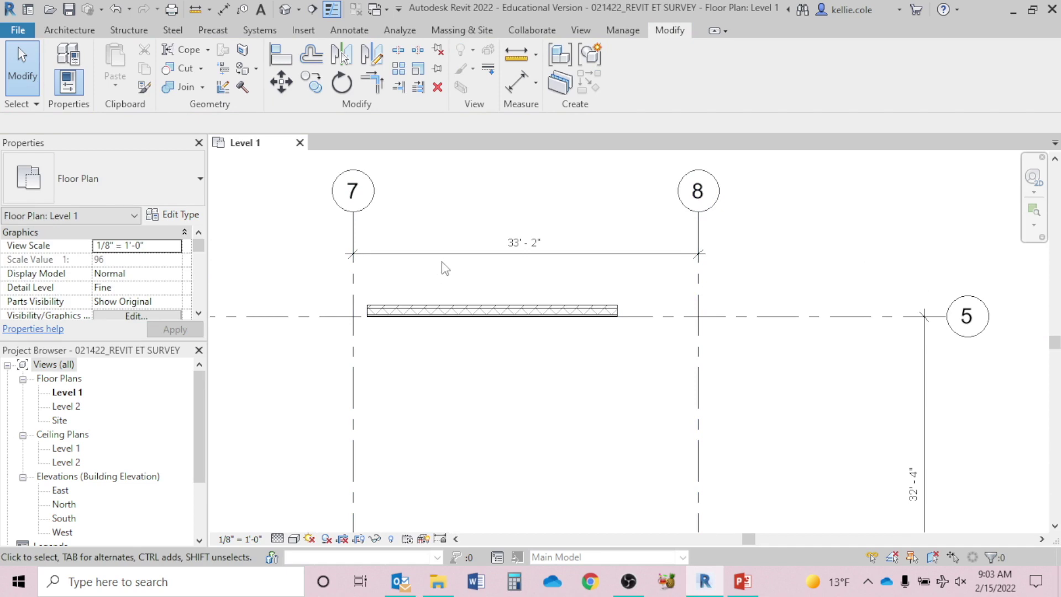
key("a")
key("l")
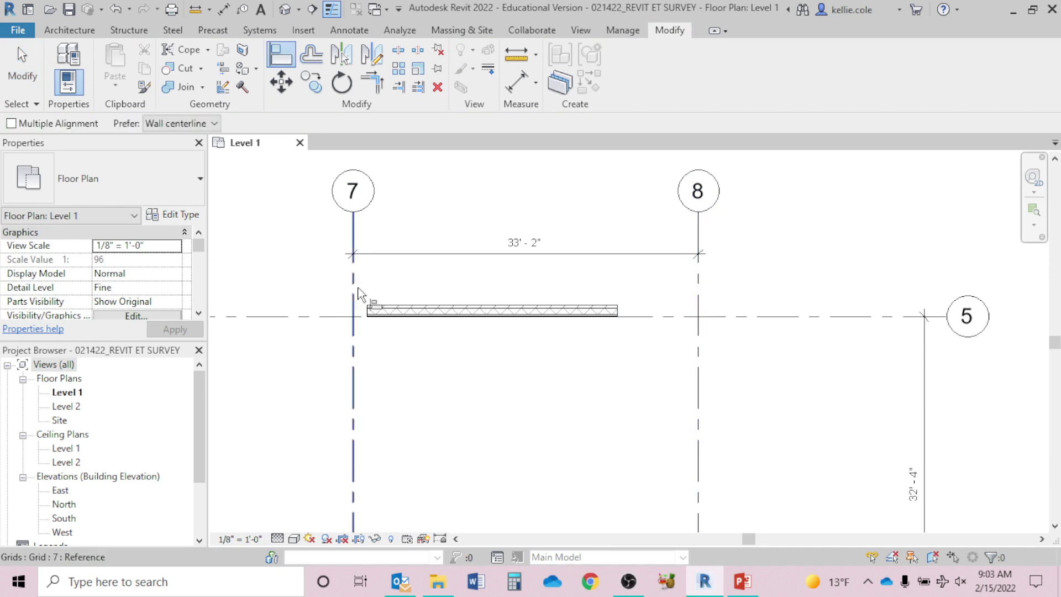
left_click(354, 294)
left_click(368, 311)
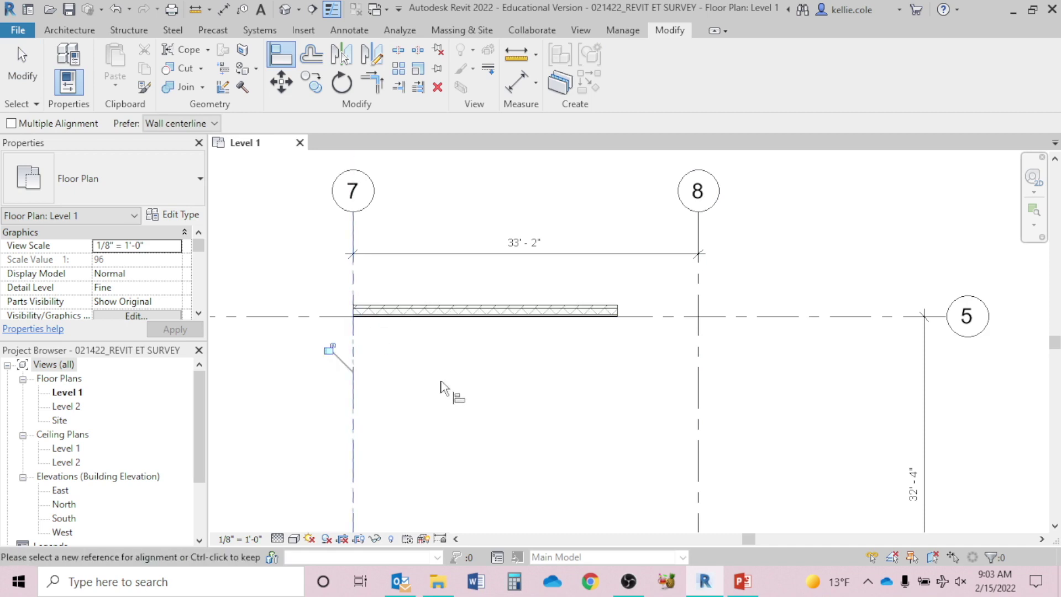
Align the east end of the brick-on-CMU wall to grid line 8.
left_click(698, 332)
left_click(614, 312)
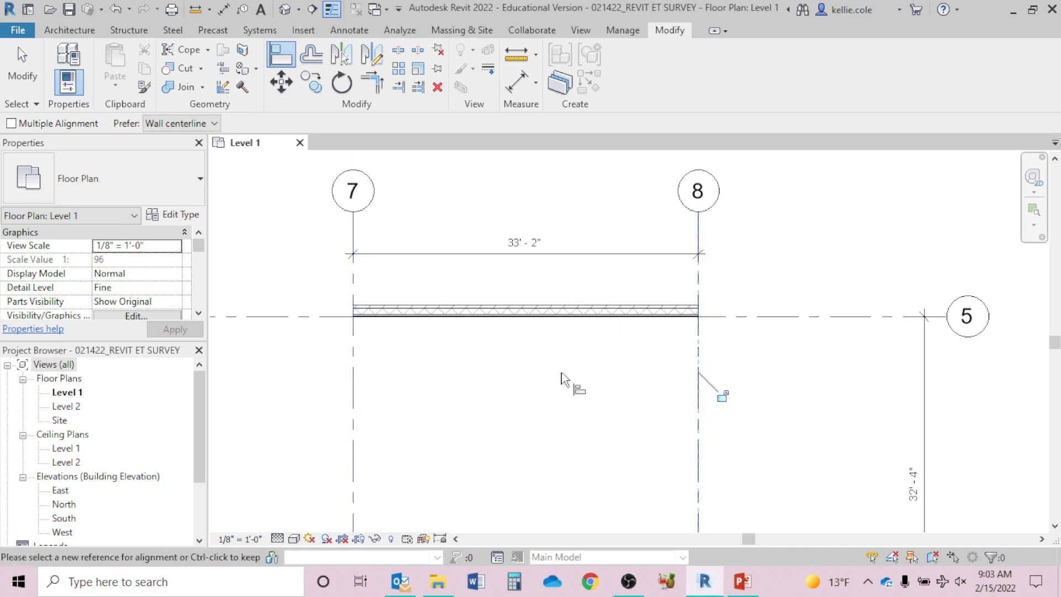
key("Escape")
key("Escape")
scroll(566, 385, "down", 2)
middle_click_drag(566, 385, 555, 304)
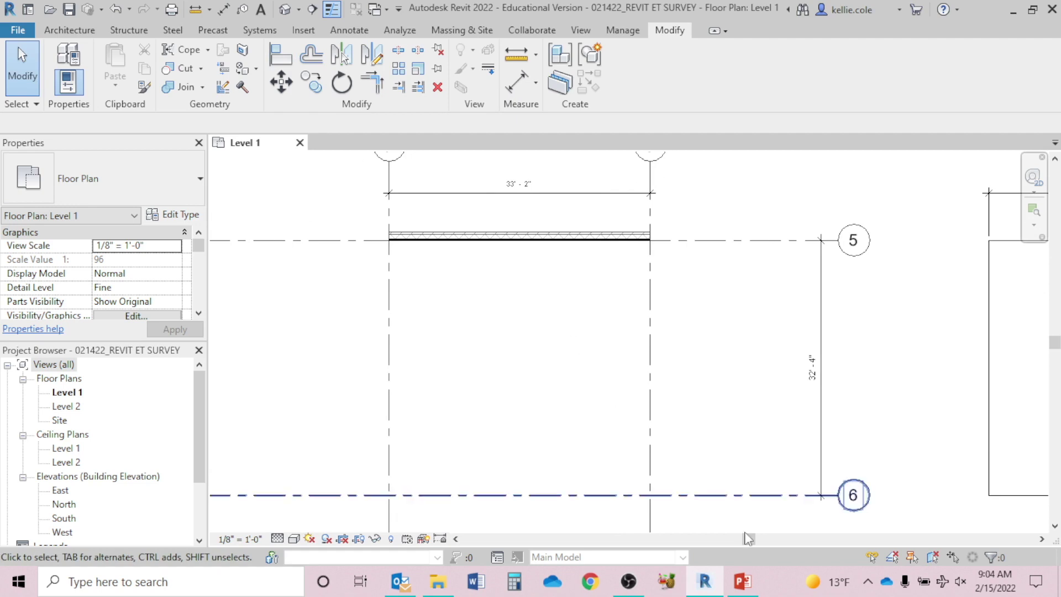
Check the survey sketch in PowerPoint and draw a detail line about 24' long on grid line 5, crossing grid line 8.
left_click(740, 582)
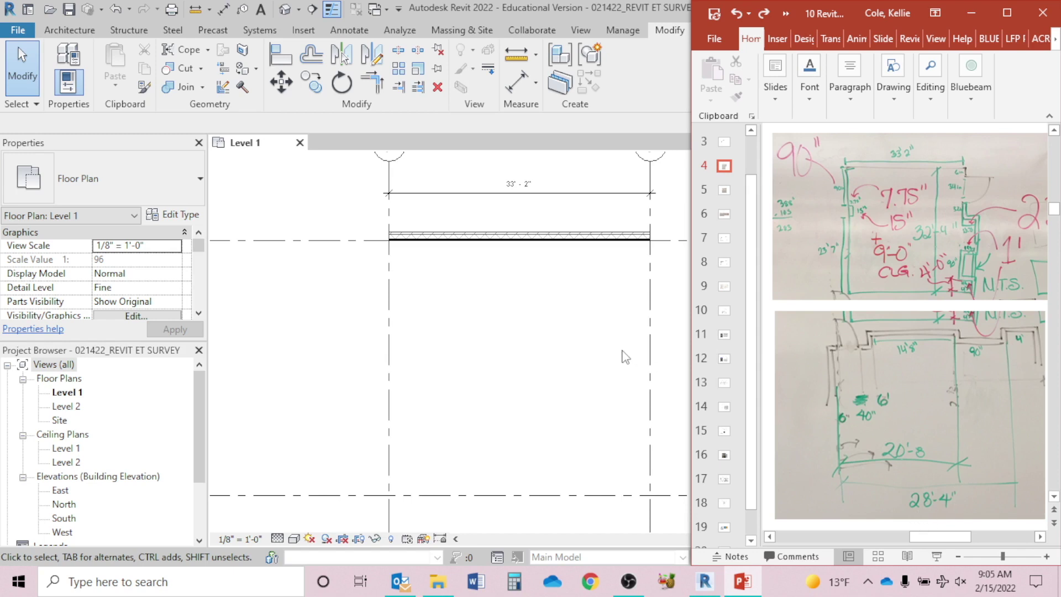
left_click(591, 311)
middle_click_drag(648, 312, 611, 312)
scroll(576, 278, "up", 3)
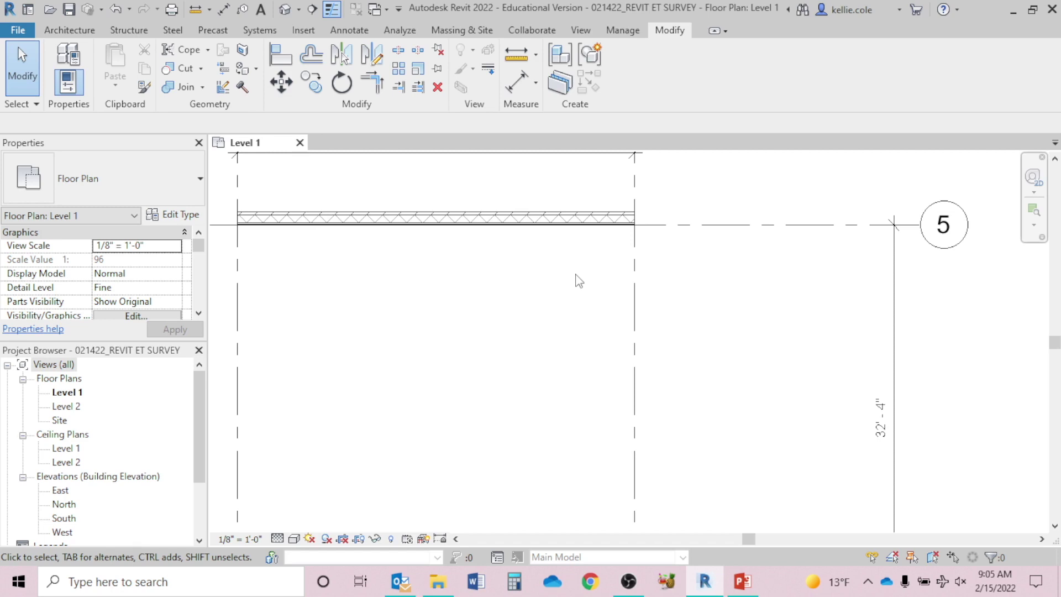
key("d")
key("l")
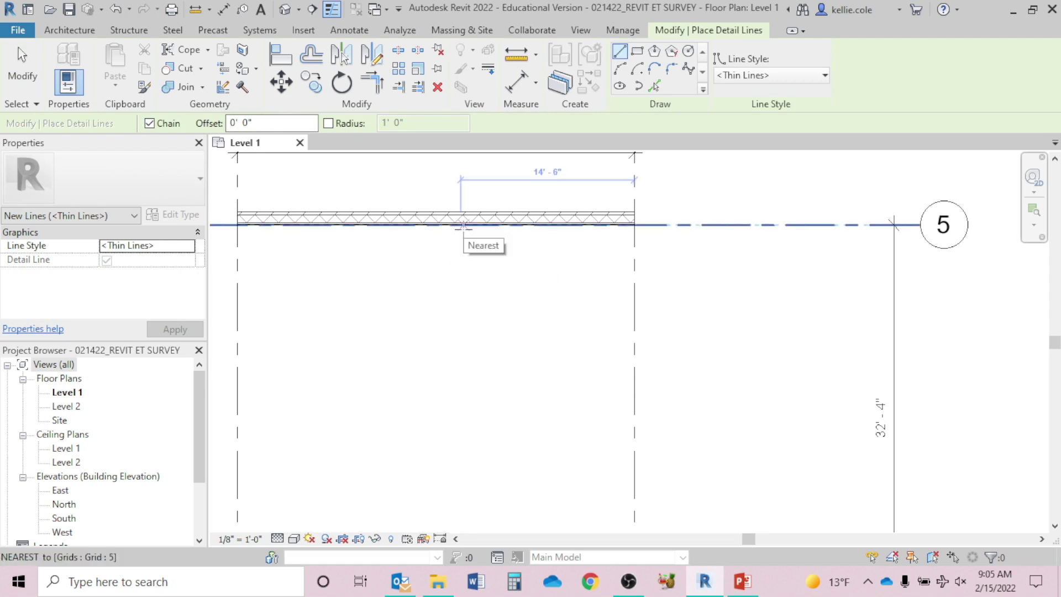
left_click(464, 226)
left_click(747, 224)
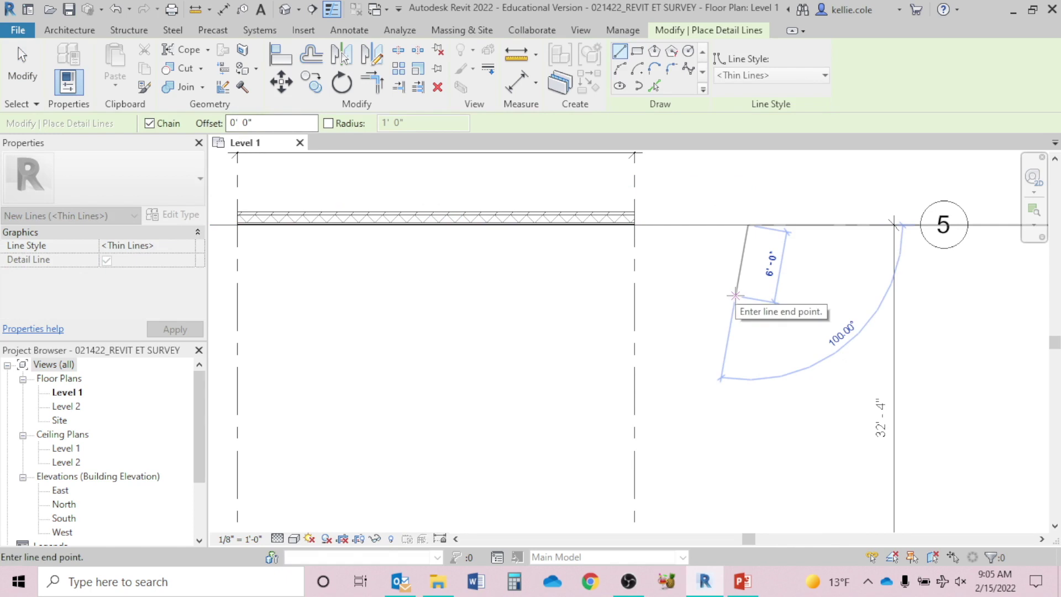
key("Escape")
key("Escape")
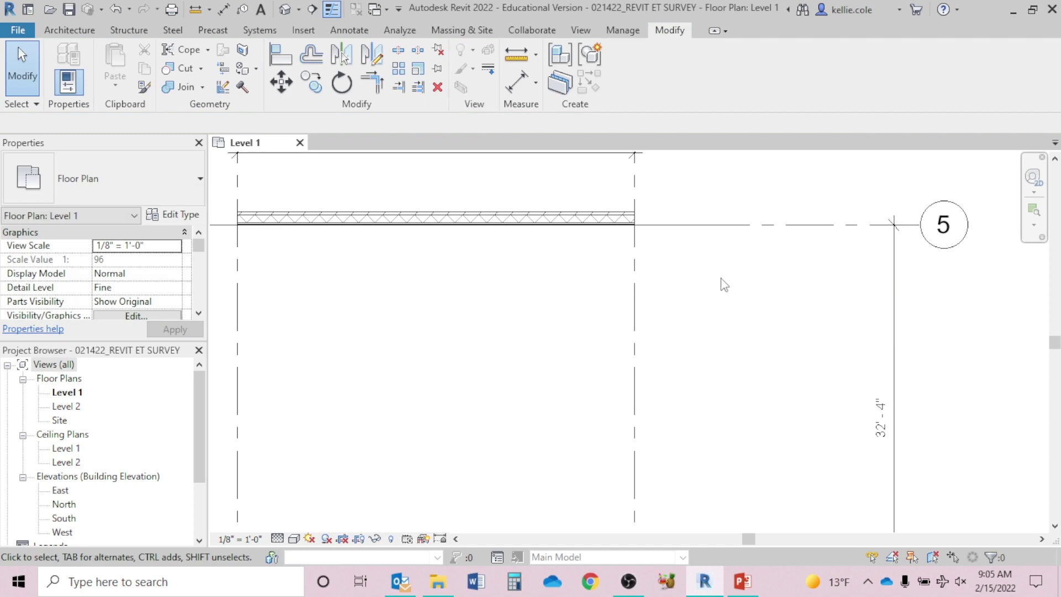
Offset a copy of the detail line on grid line 5 by 6" to the south.
left_click(690, 228)
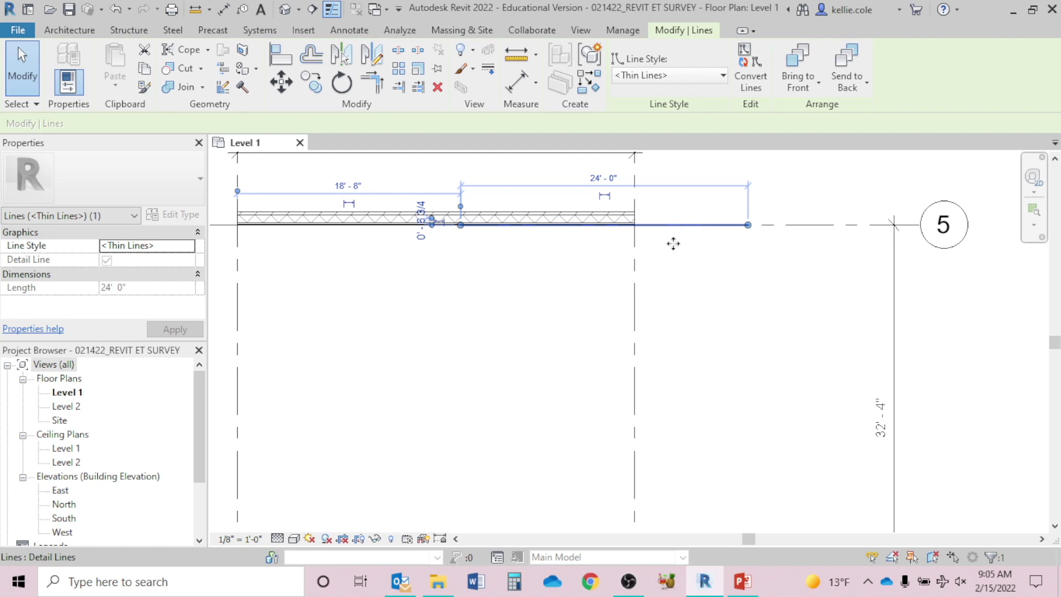
key("o")
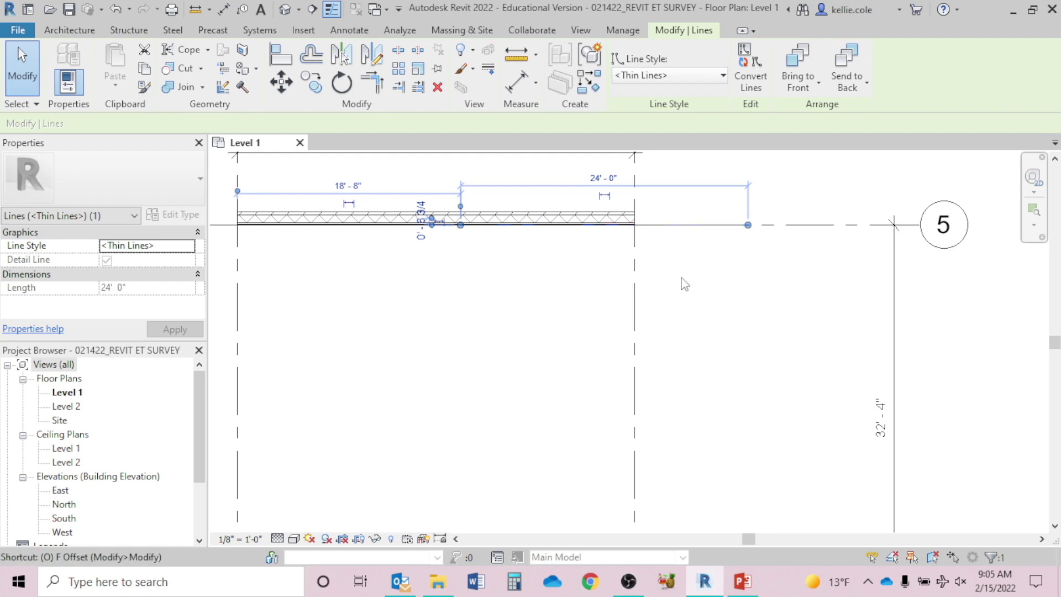
key("f")
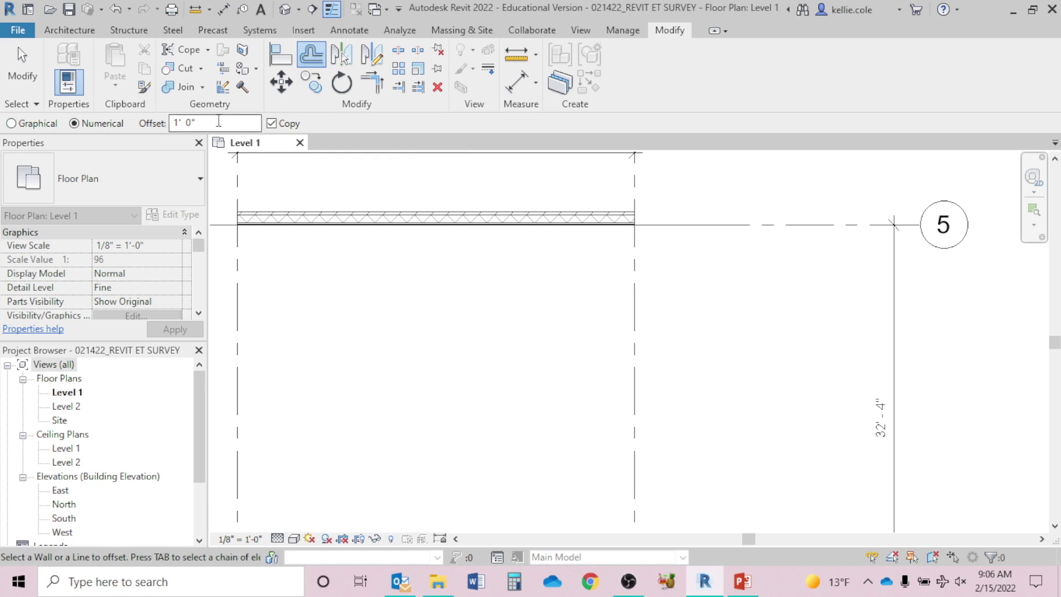
left_click_drag(219, 120, 169, 120)
type("6\"")
left_click(620, 232)
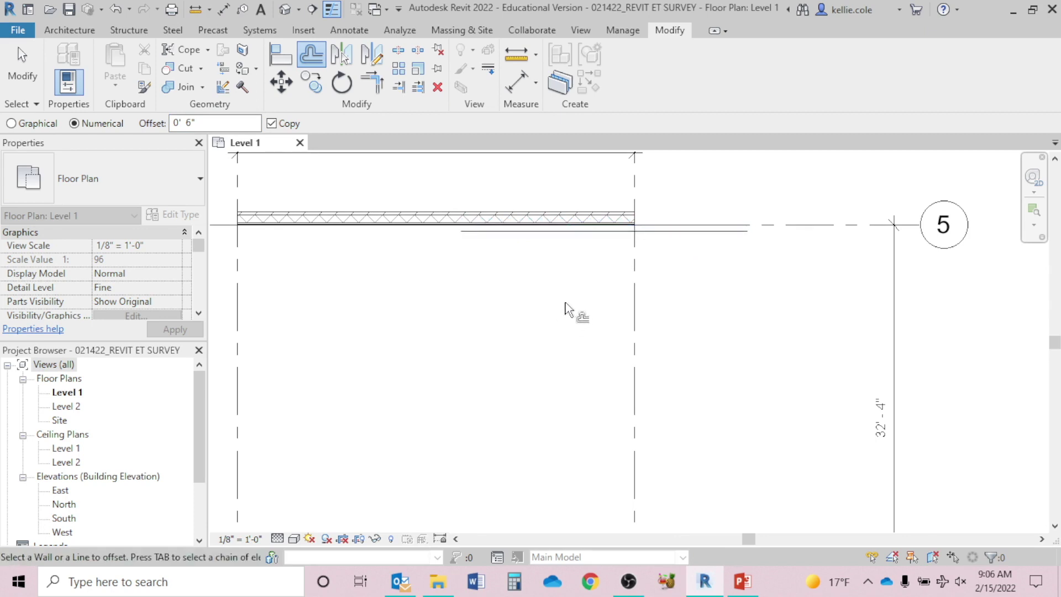
key("Escape")
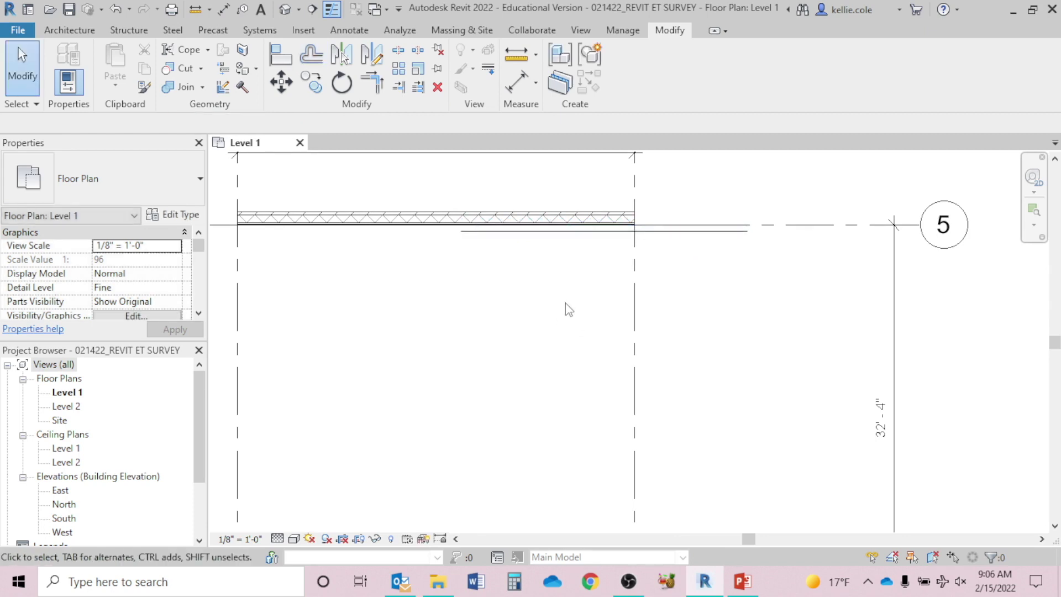
Check the survey sketch and offset another copy of the detail line on grid line 5 by 40" to the south.
left_click(693, 226)
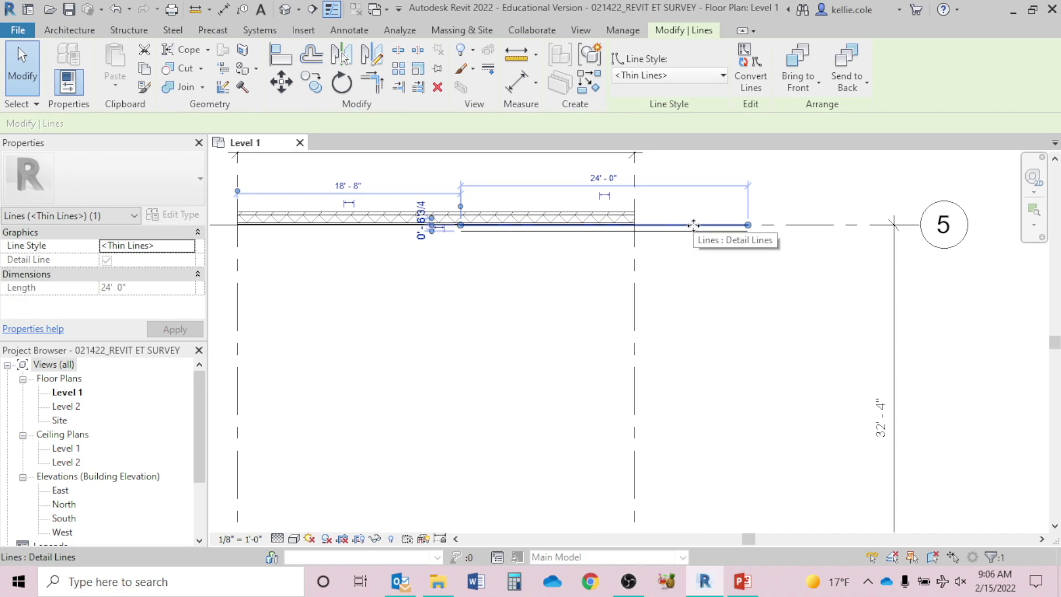
left_click(738, 586)
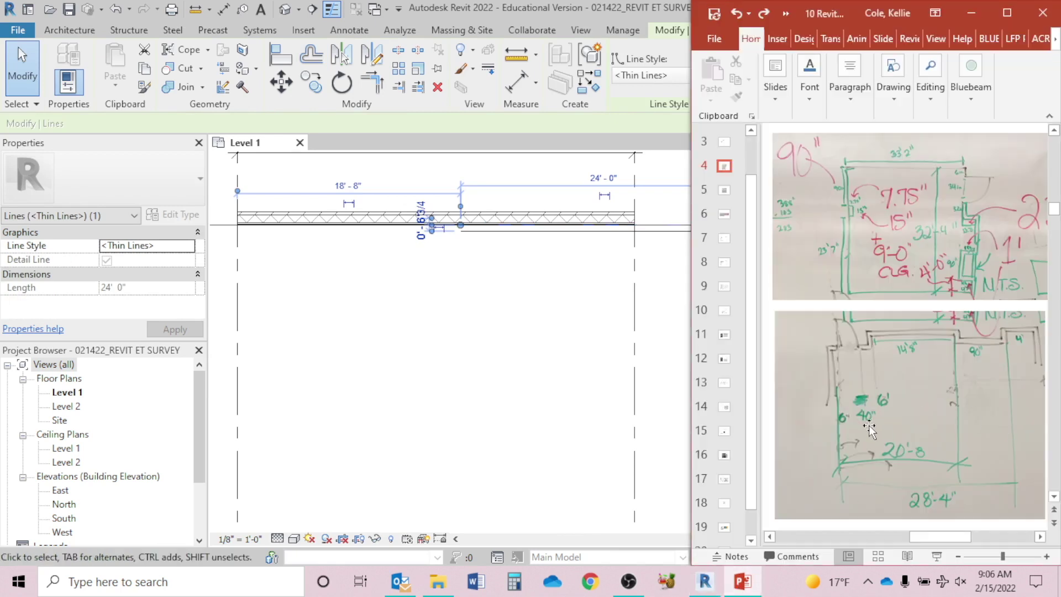
left_click(450, 313)
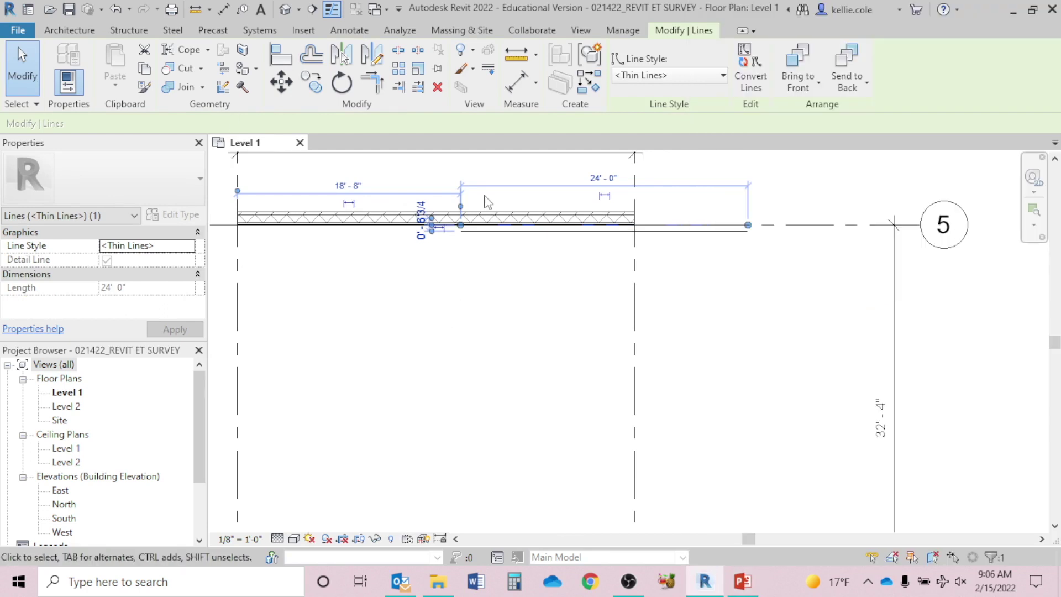
key("o")
key("f")
left_click(203, 118)
left_click_drag(203, 117, 130, 117)
type("40")
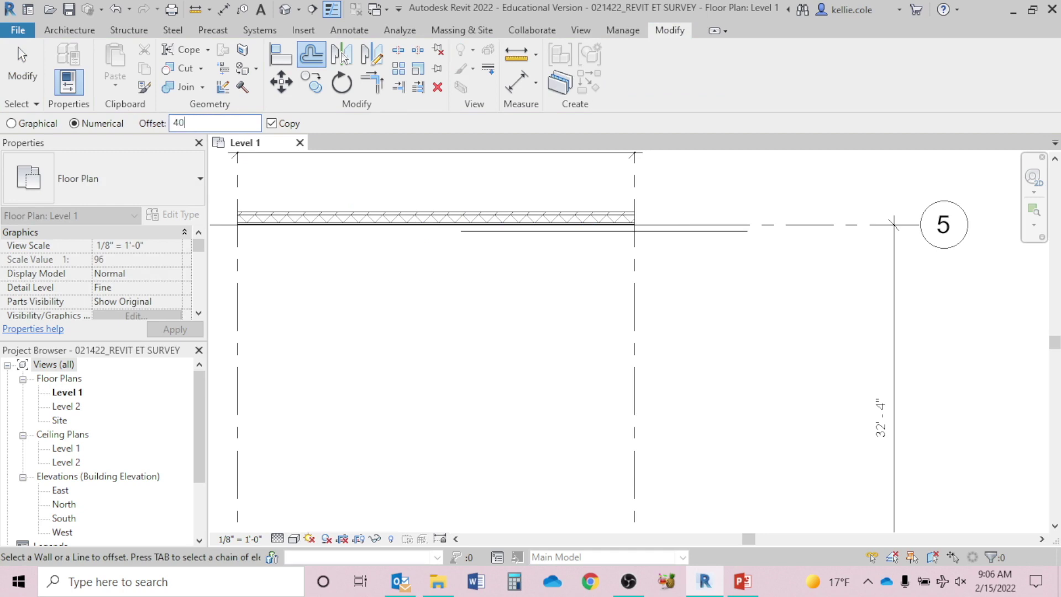
type("\"")
key("Return")
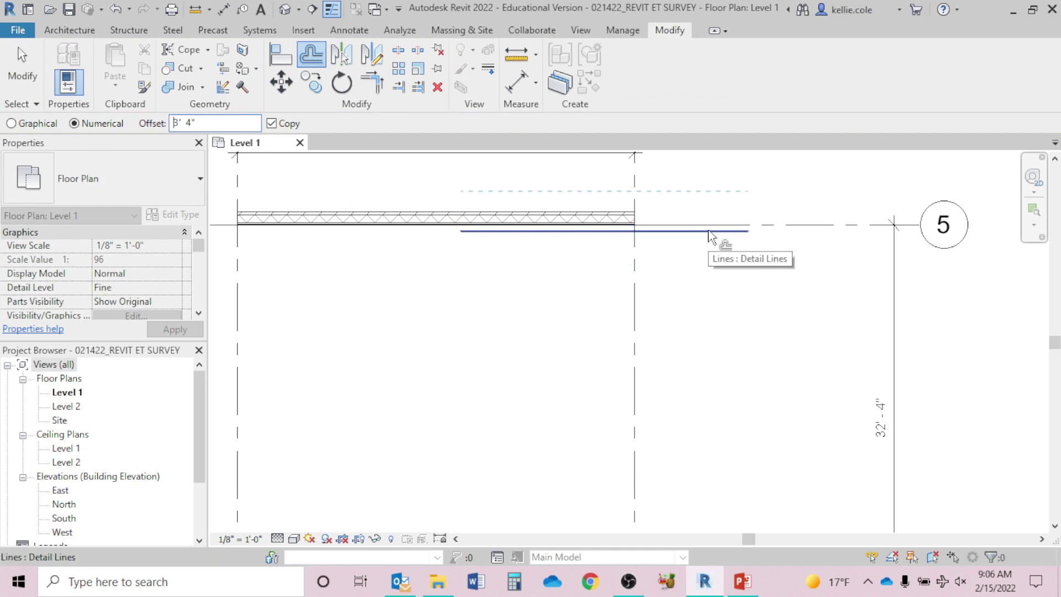
left_click(711, 232)
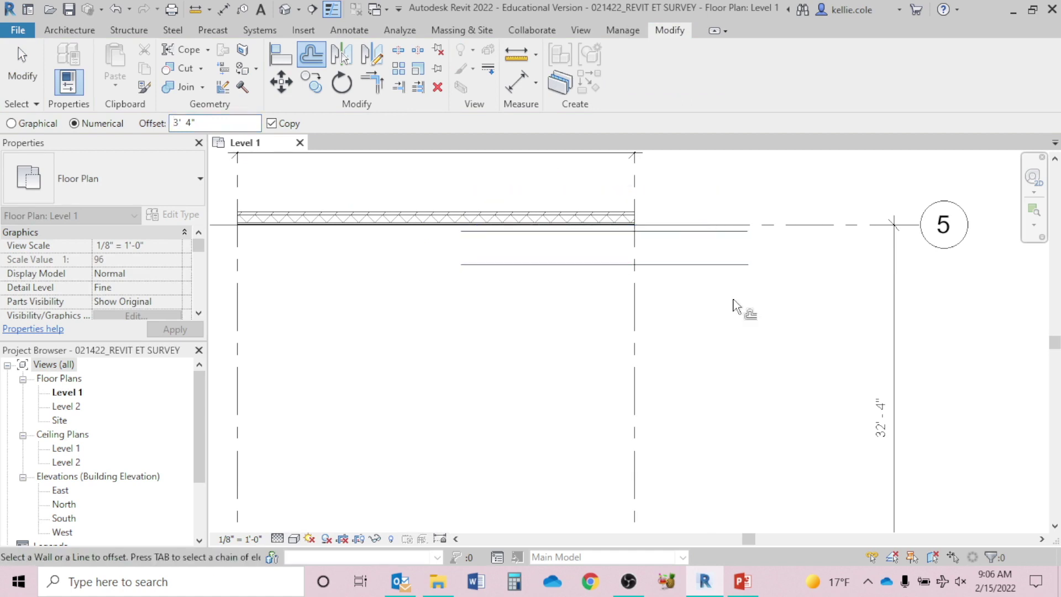
key("Escape")
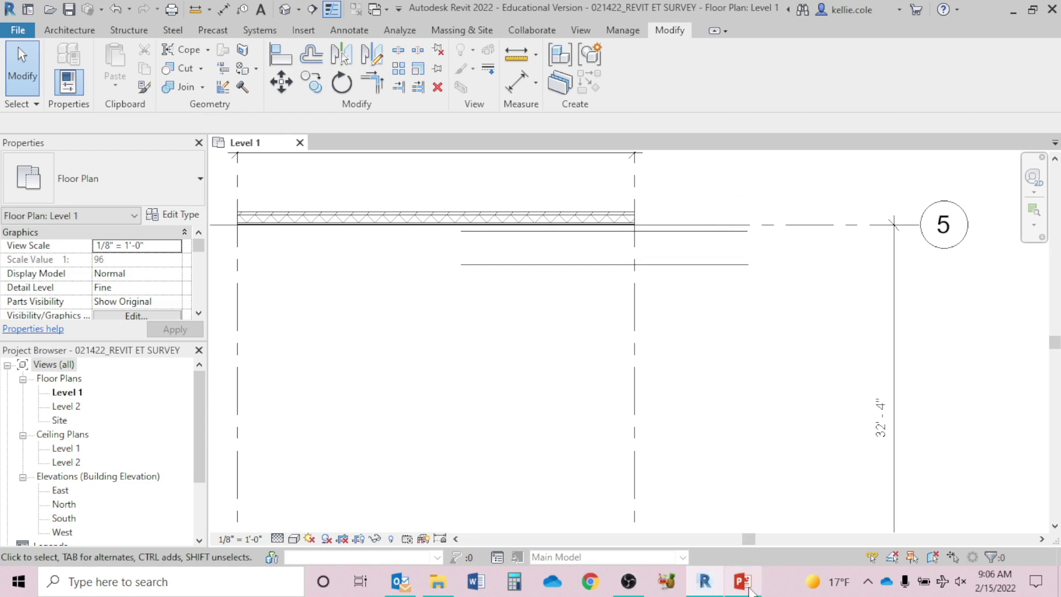
Consult the survey sketch and place a reduced Revit window beside it so both stay in view.
left_click(749, 590)
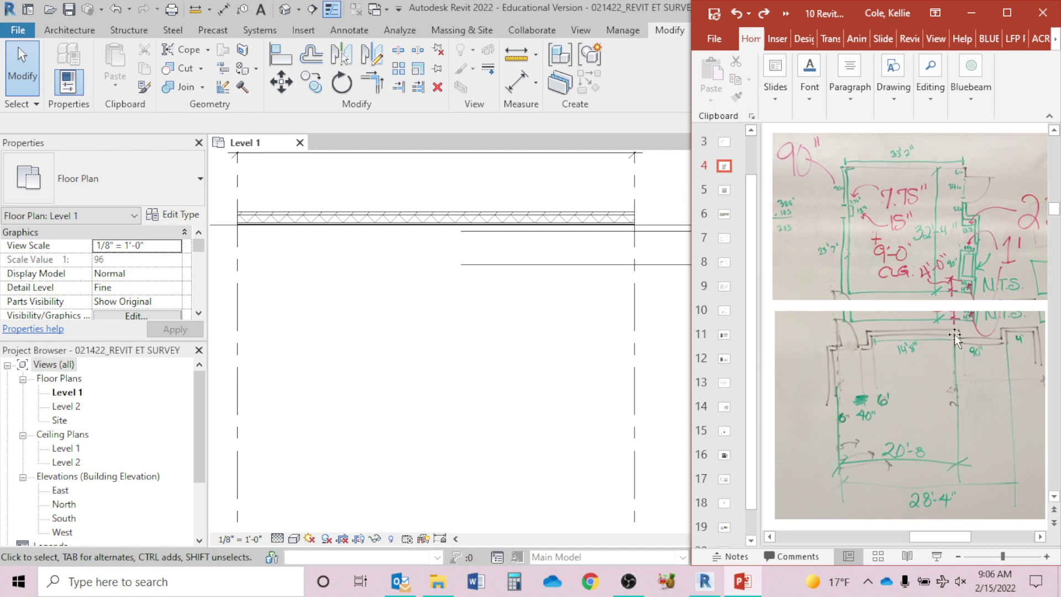
left_click(540, 402)
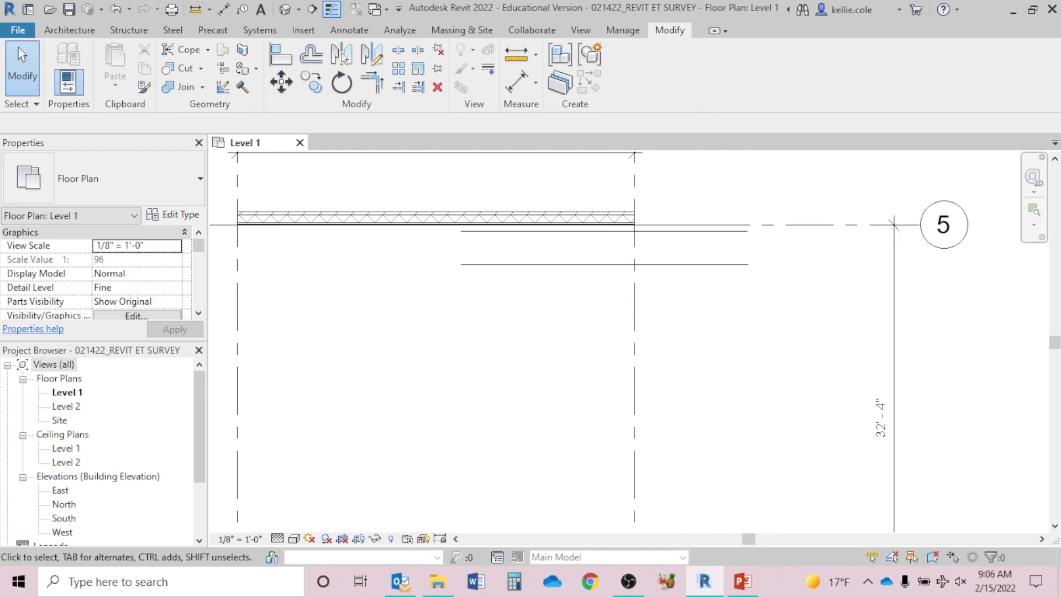
left_click(1032, 10)
left_click_drag(532, 166, 443, 15)
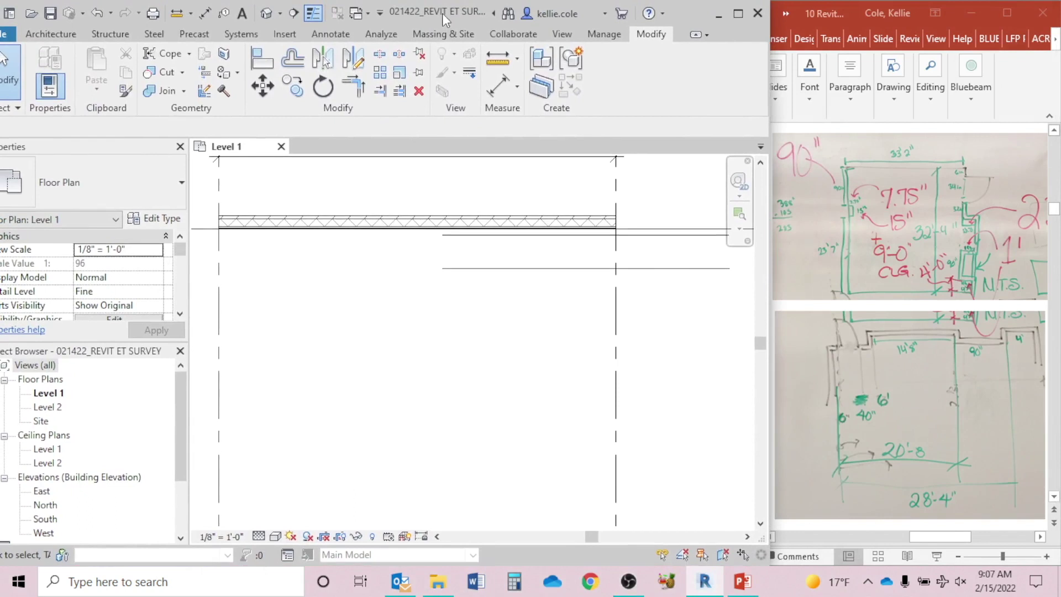
Copy the detail line on grid line 5 straight south by 6'.
scroll(529, 346, "down", 1)
middle_click_drag(529, 348, 471, 354)
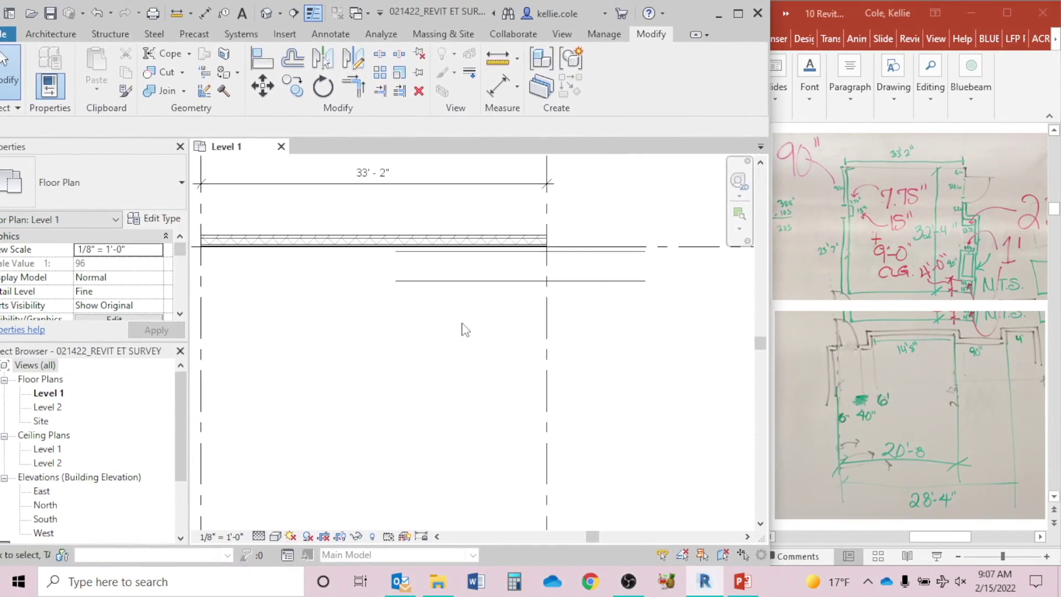
left_click(580, 250)
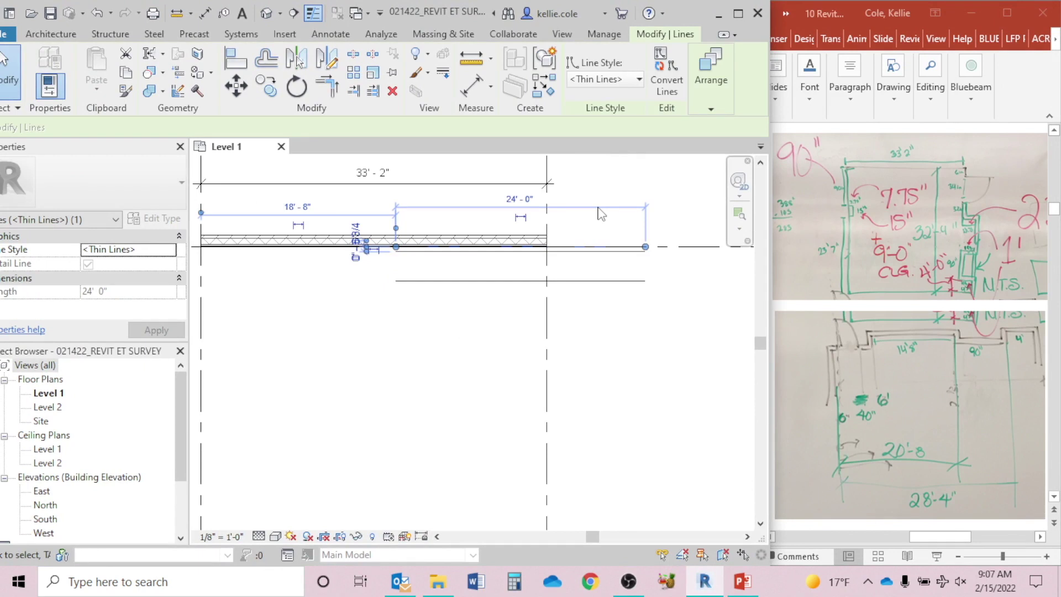
key("c")
key("o")
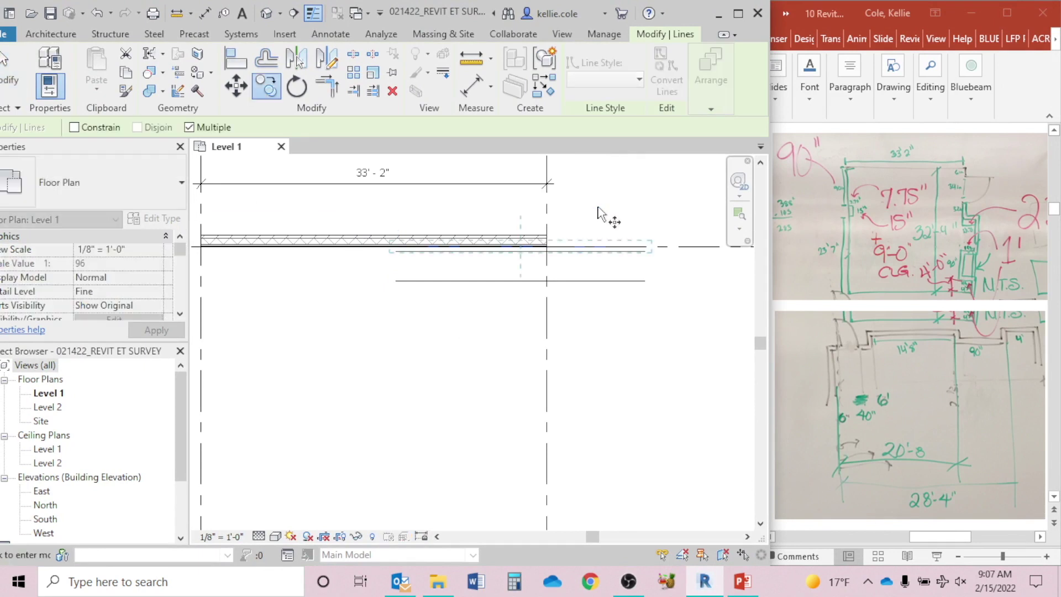
left_click(599, 246)
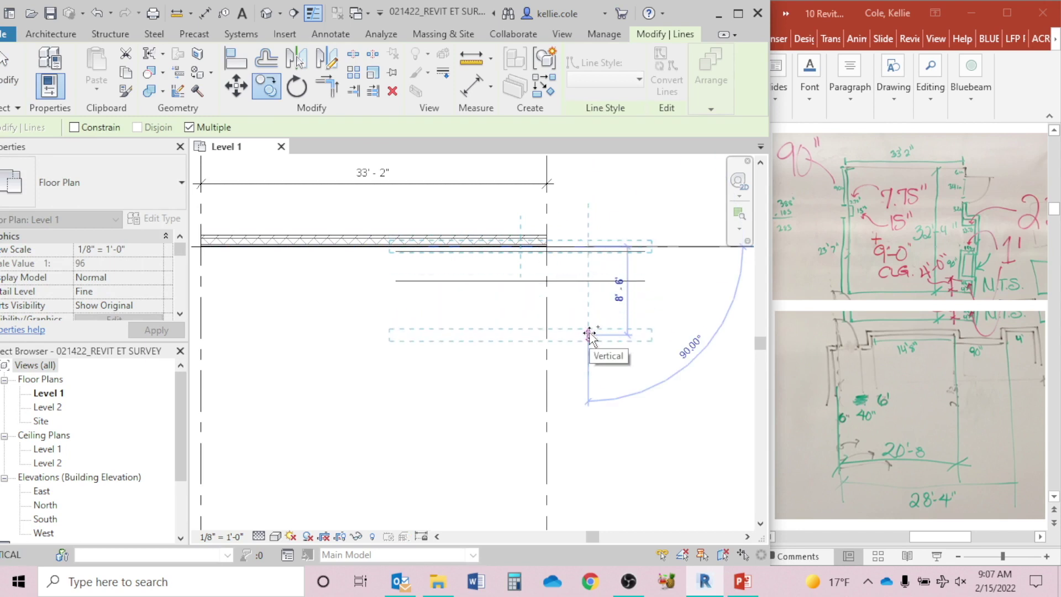
type("6'")
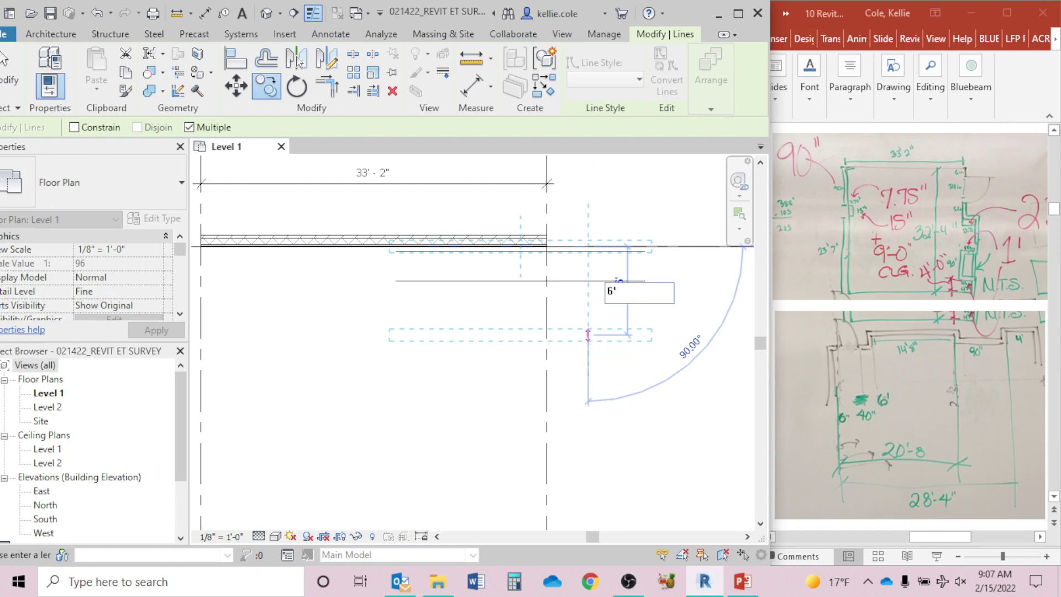
key("Return")
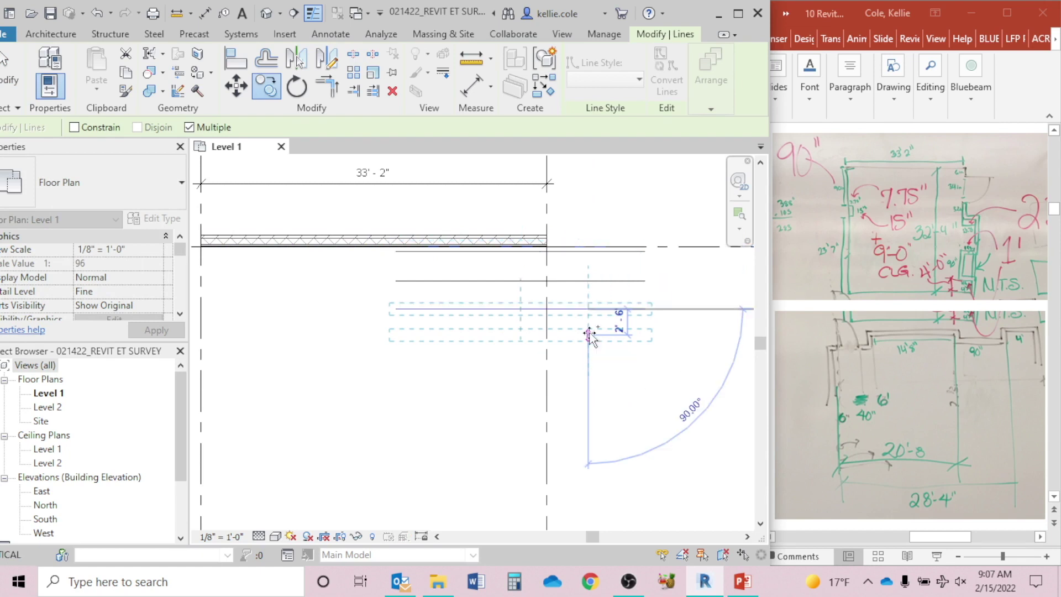
key("Escape")
key("Escape")
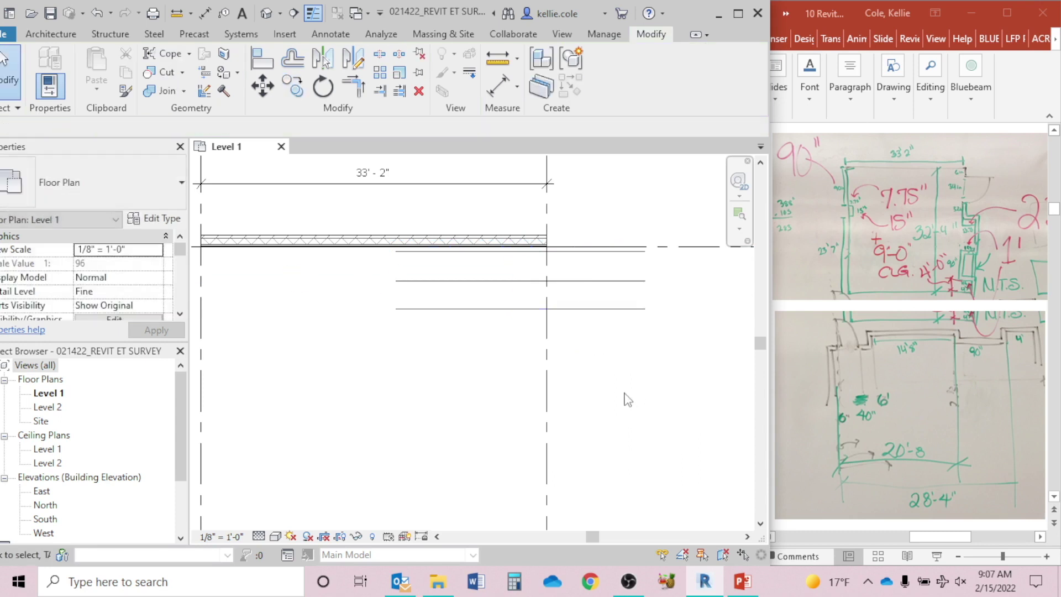
Copy the detail line on grid line 5 straight south by 20'8".
left_click(572, 247)
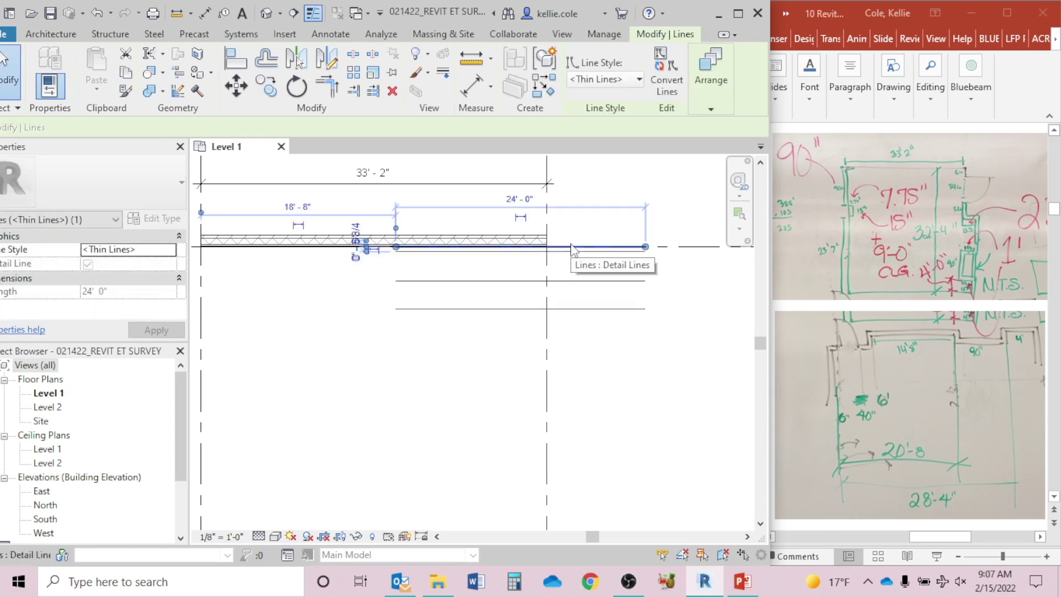
key("c")
key("o")
left_click(595, 246)
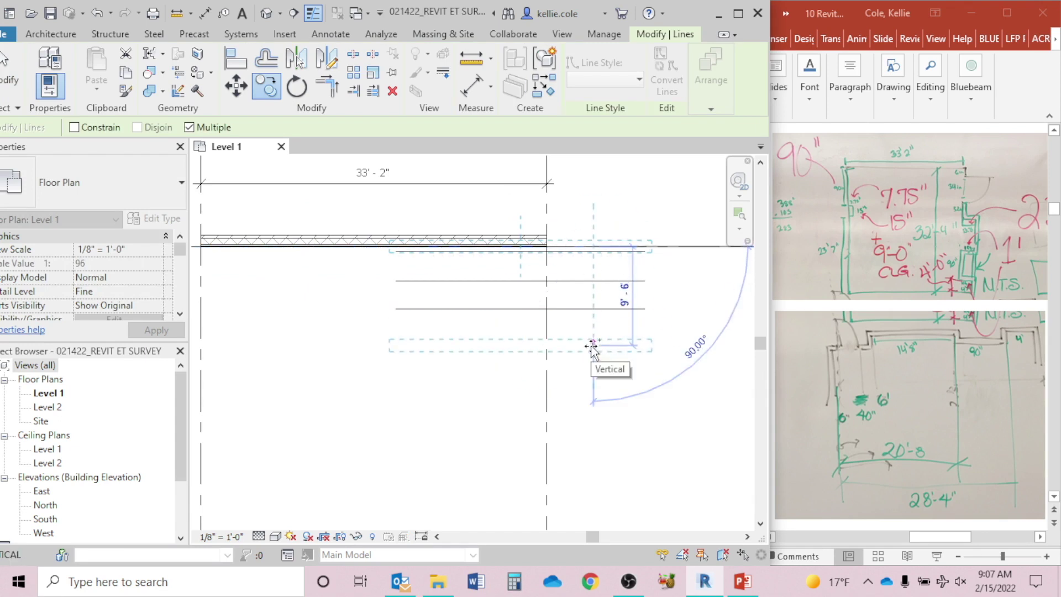
type("20")
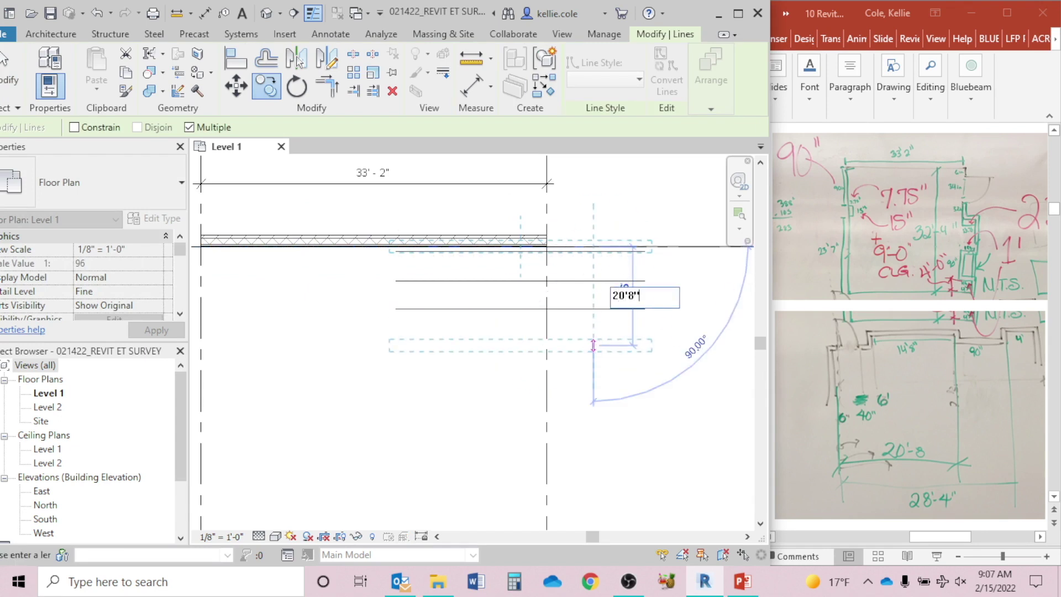
type("'8\"")
key("Return")
key("Escape")
key("Escape")
Copy the detail line on grid line 5 straight south by 28'4".
left_click(582, 245)
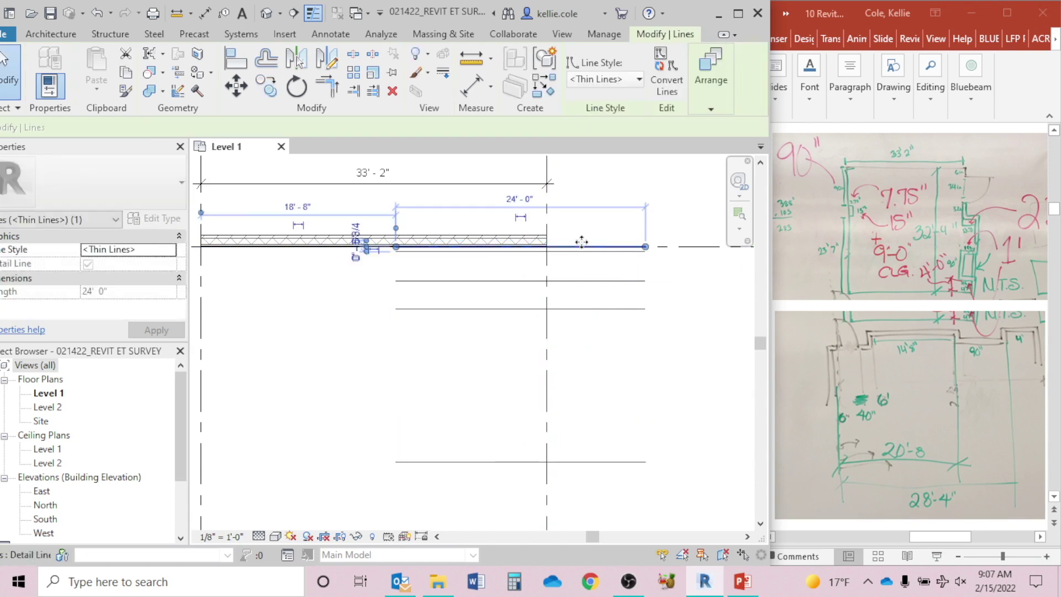
key("c")
key("o")
left_click(582, 241)
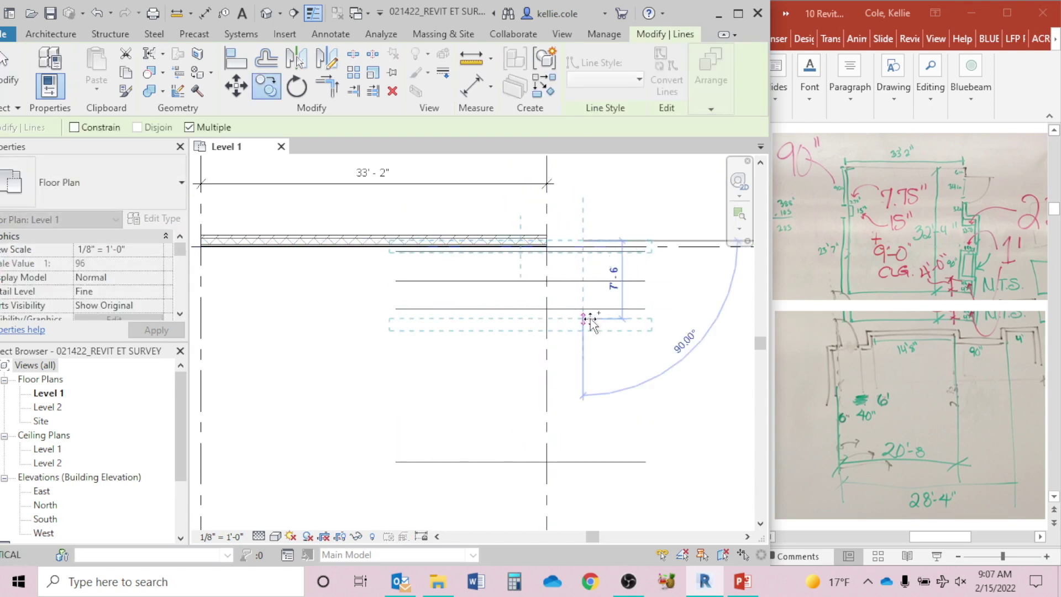
type("28")
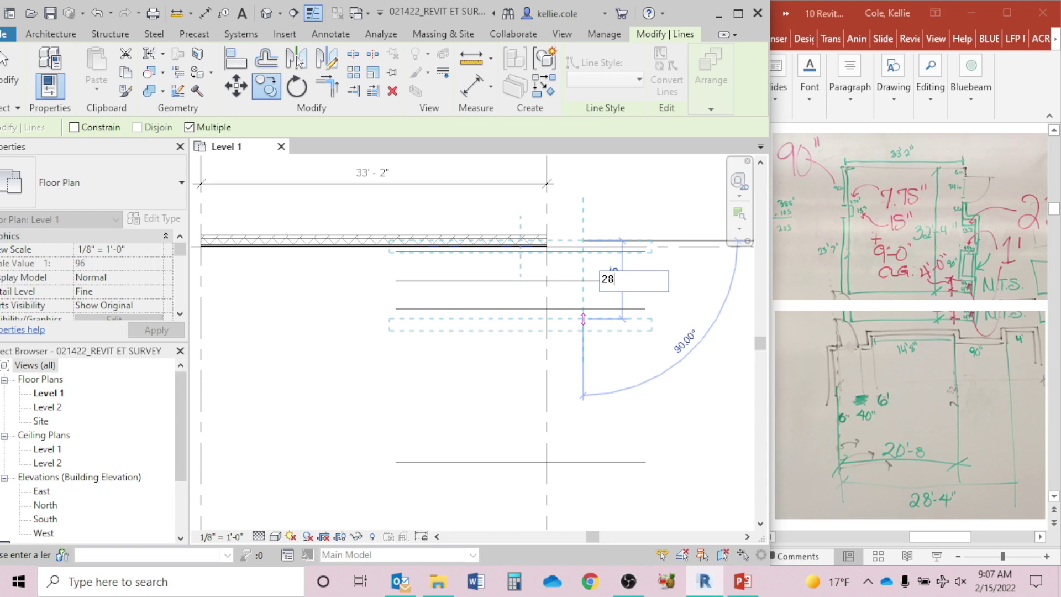
type("'4")
key("Return")
key("Escape")
key("Escape")
scroll(602, 315, "down", 3)
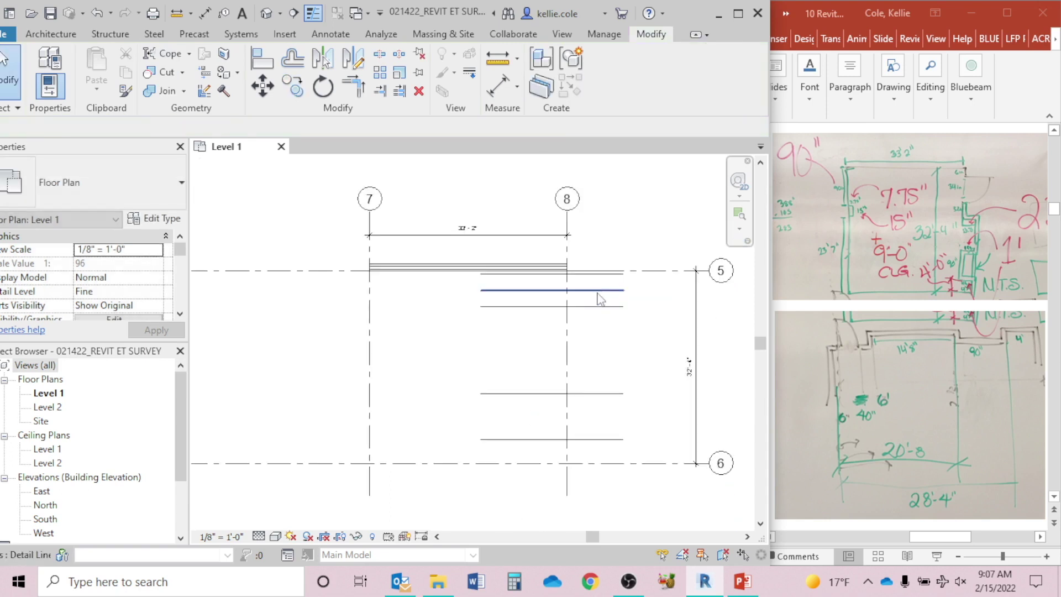
middle_click_drag(635, 360, 622, 352)
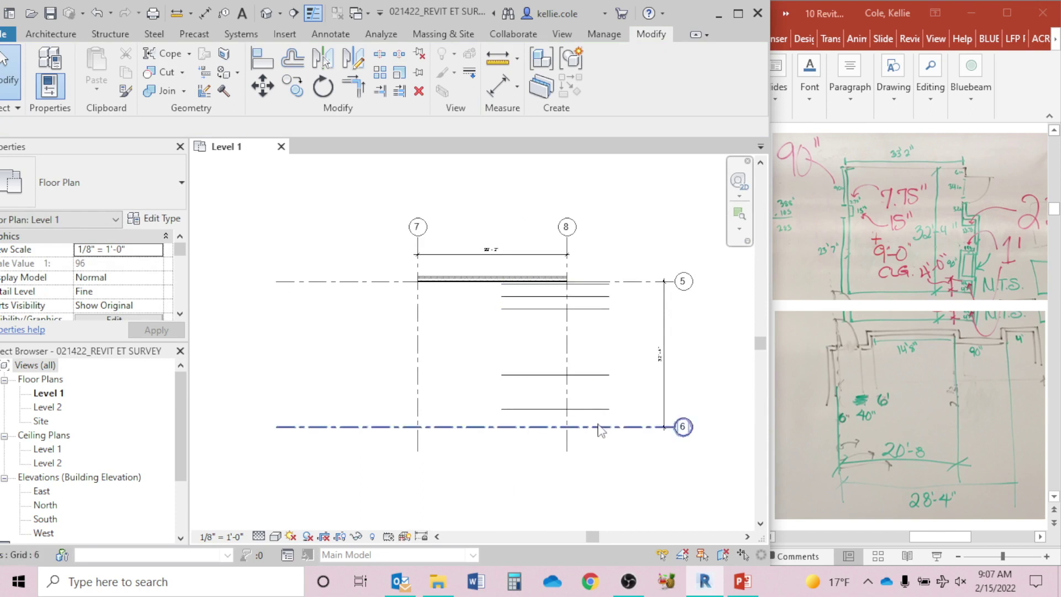
Copy the 8" CMU sample wall to a spot just east of grid line 8, crossing grid line 5.
scroll(569, 290, "up", 2)
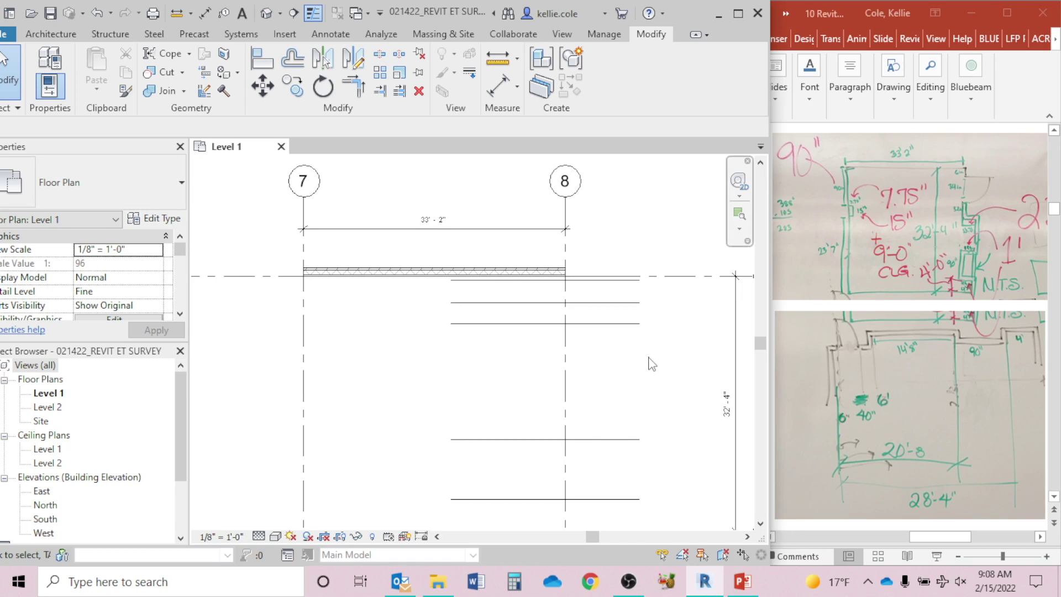
scroll(583, 304, "up", 3)
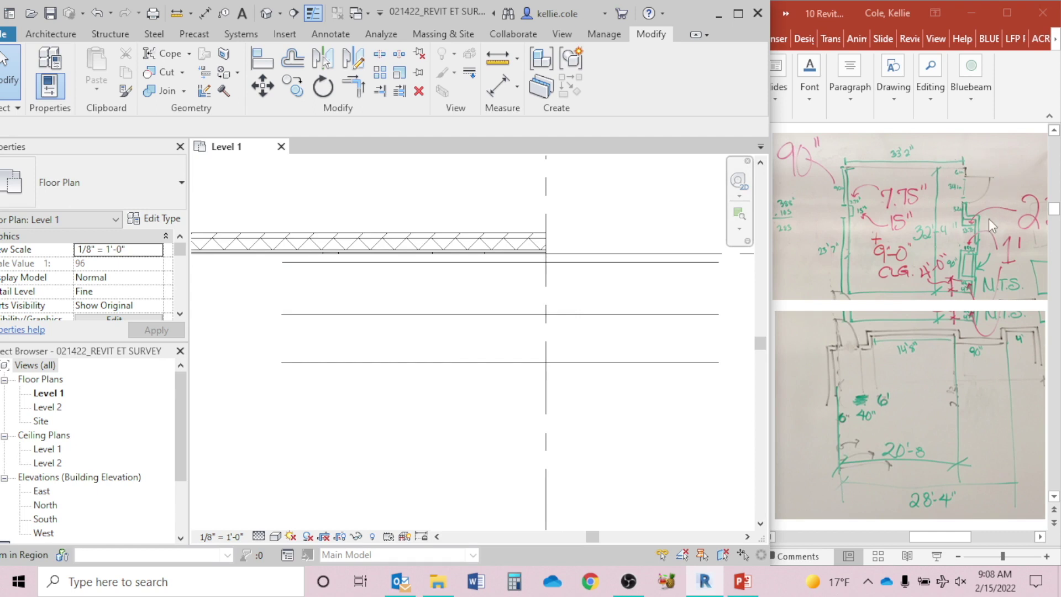
scroll(625, 299, "down", 6)
middle_click_drag(490, 342, 684, 353)
scroll(567, 351, "down", 5)
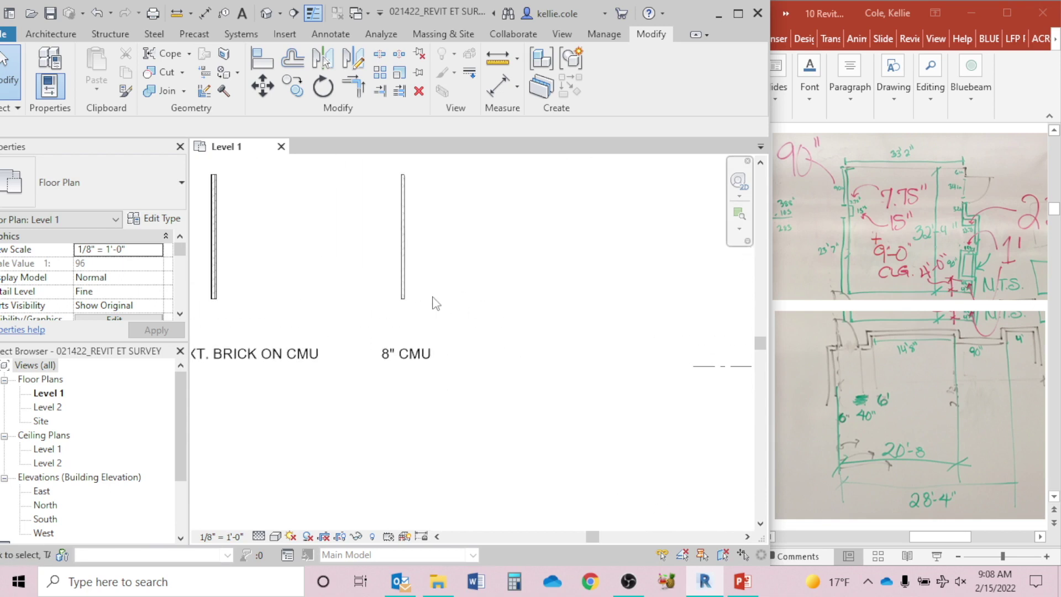
left_click(406, 284)
key("c")
key("o")
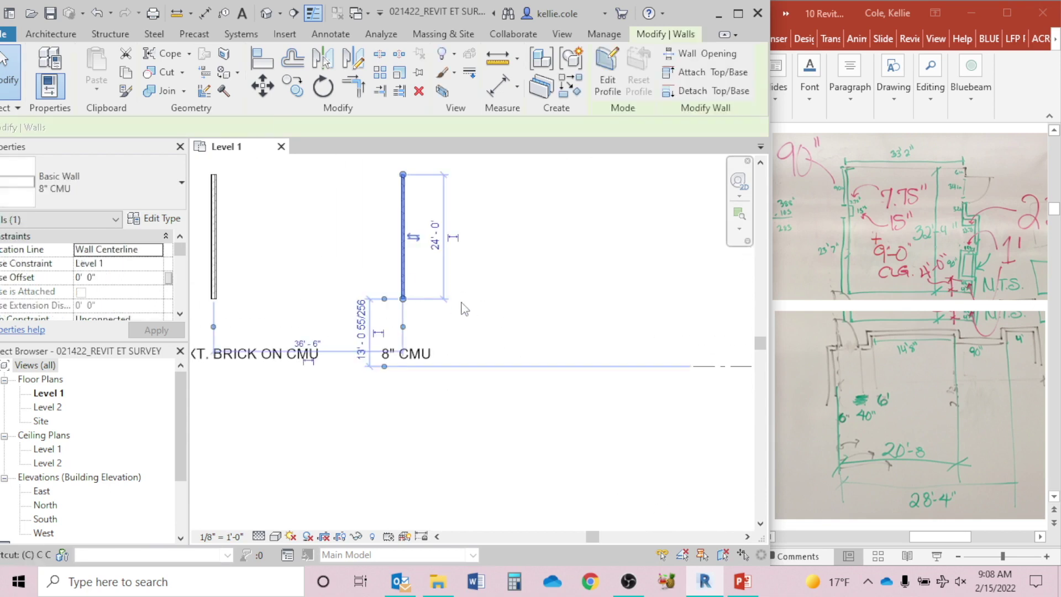
left_click(425, 286)
scroll(514, 302, "down", 3)
middle_click_drag(569, 344, 357, 294)
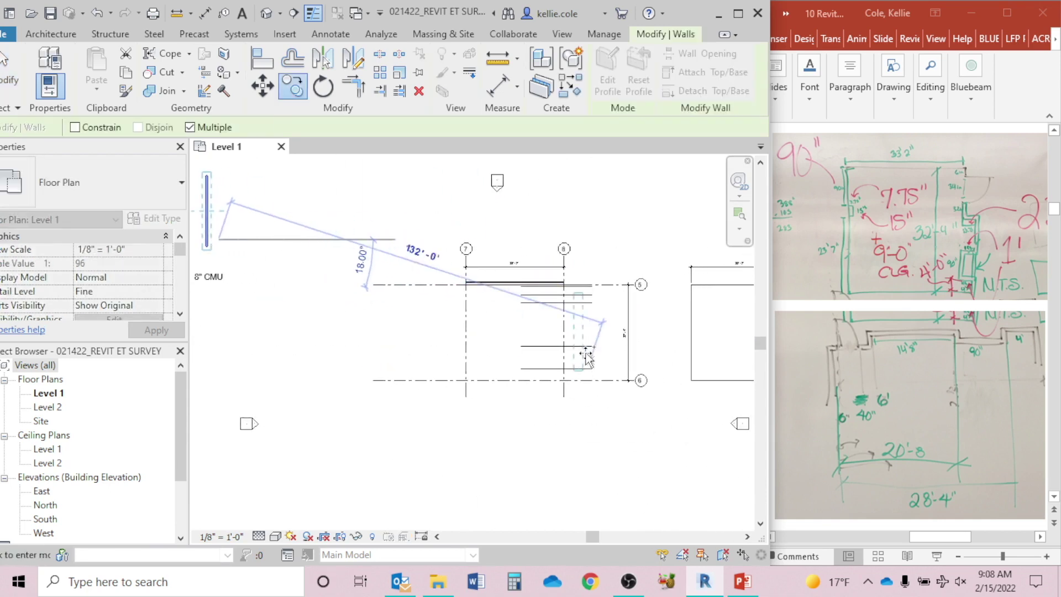
scroll(608, 319, "up", 4)
left_click(602, 341)
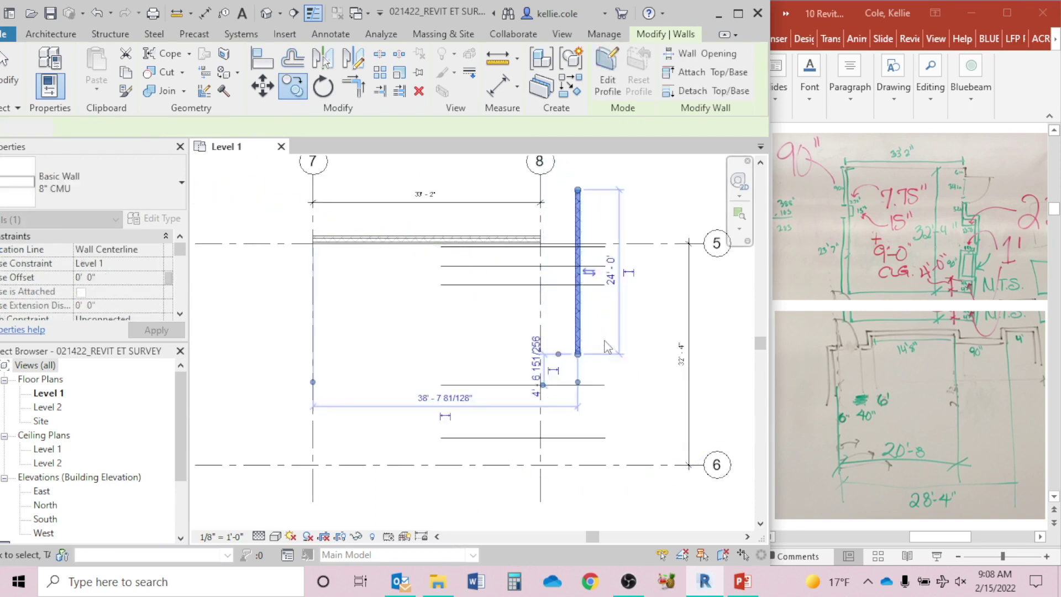
key("Escape")
key("Escape")
Align the north end of the copied 8" CMU wall with grid line 5.
scroll(602, 246, "up", 3)
scroll(644, 232, "up", 1)
middle_click_drag(644, 232, 672, 272)
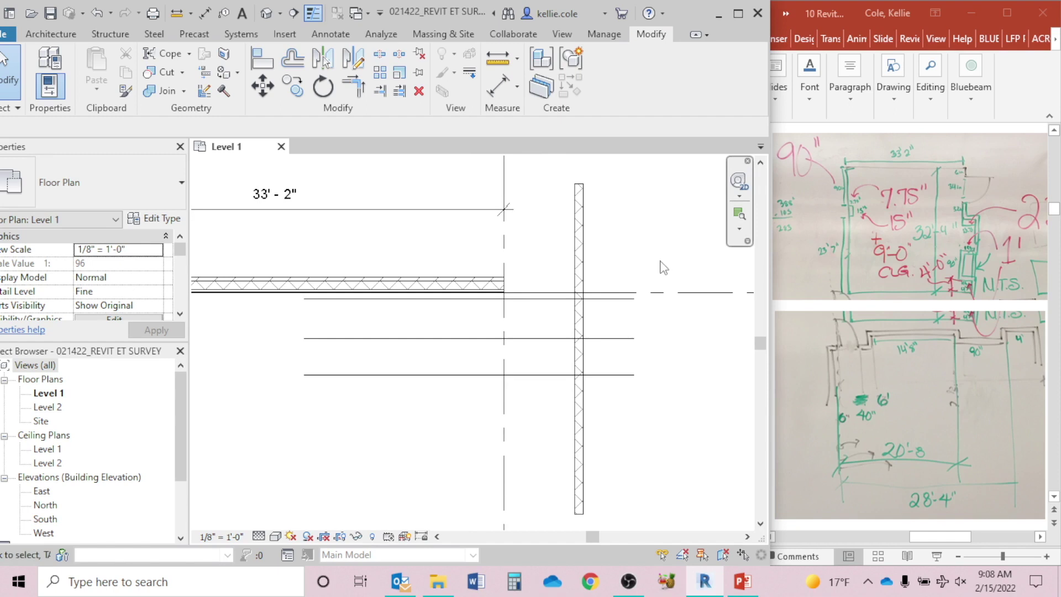
key("a")
key("l")
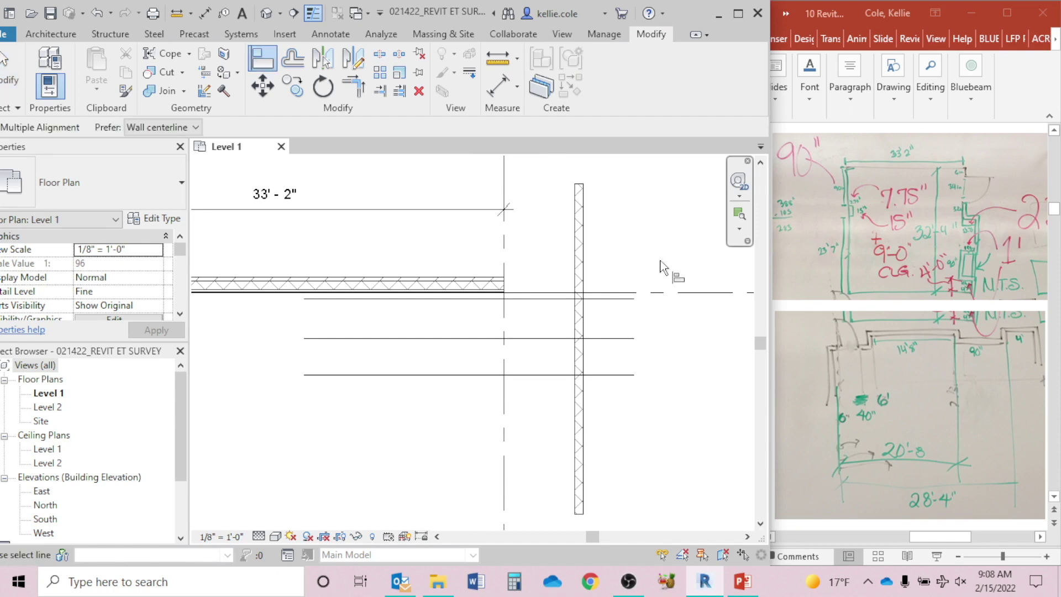
left_click(666, 293)
left_click(576, 188)
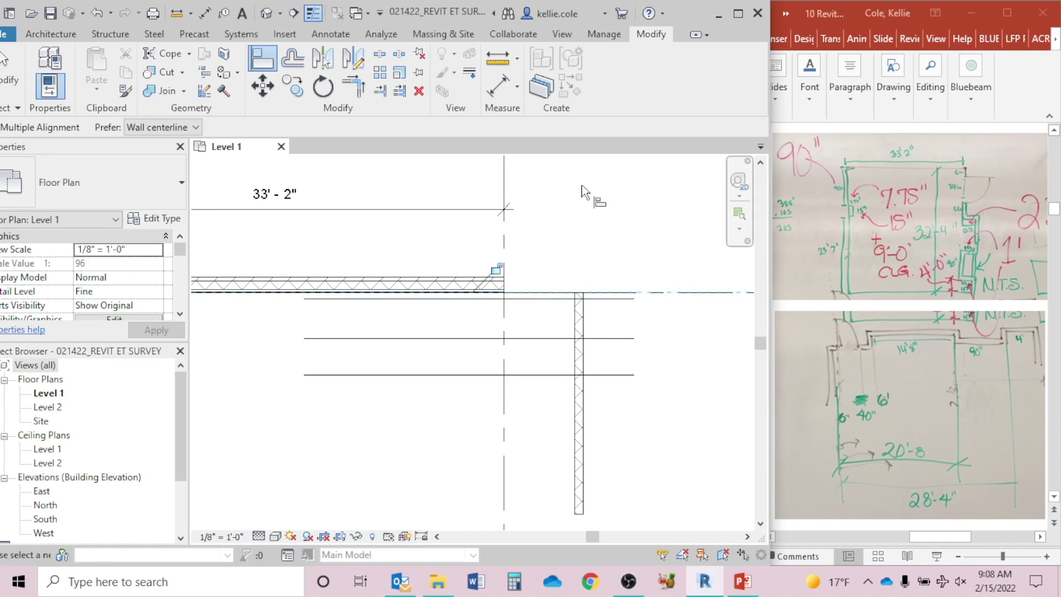
key("Escape")
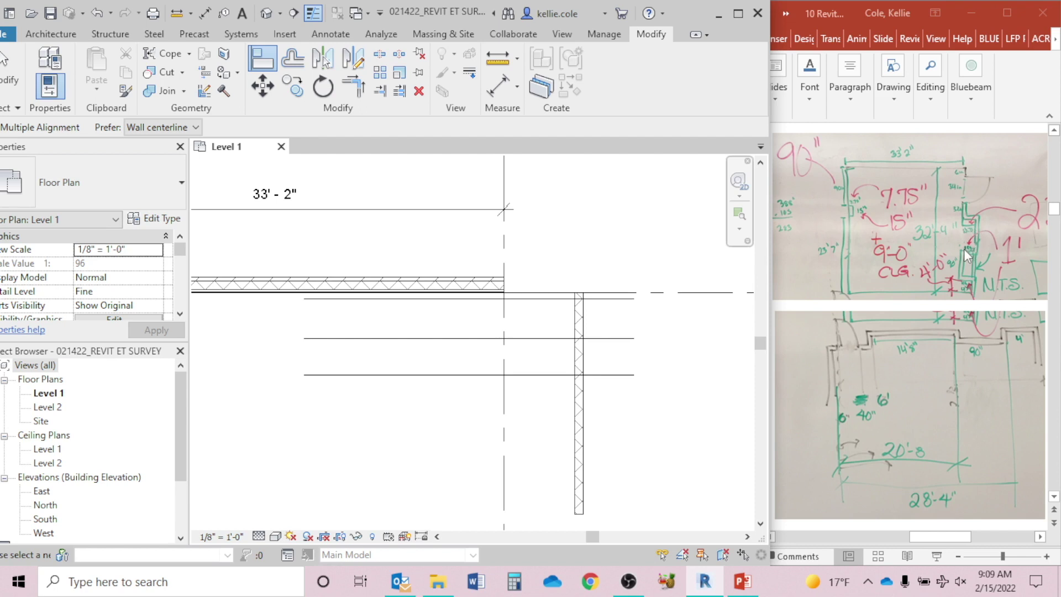
Align the CMU wall's west face with grid line 8 and its south end with the detail line 6' south of grid line 5.
left_click(505, 322)
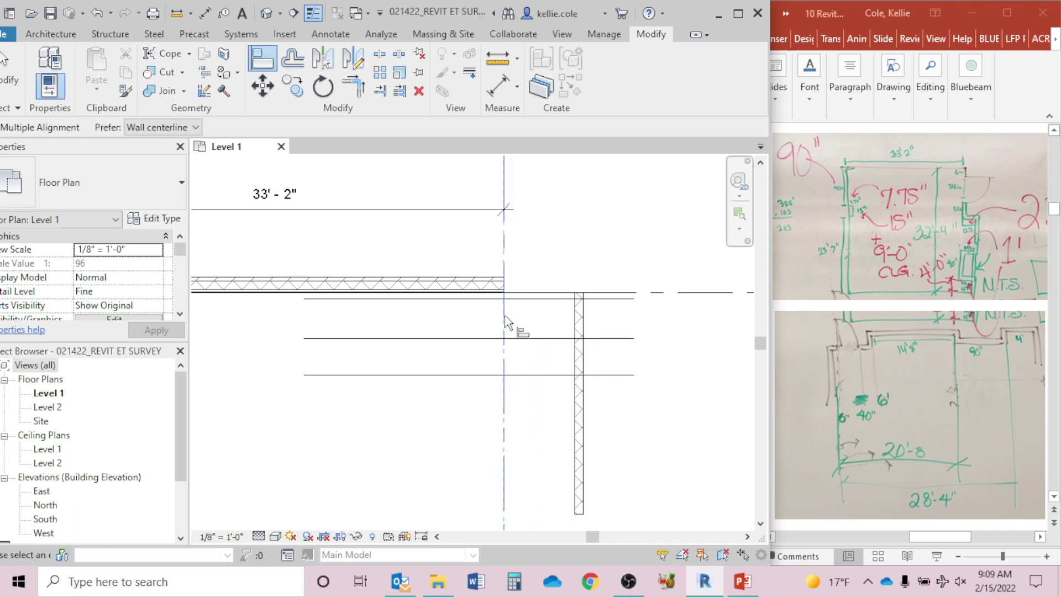
left_click(578, 323)
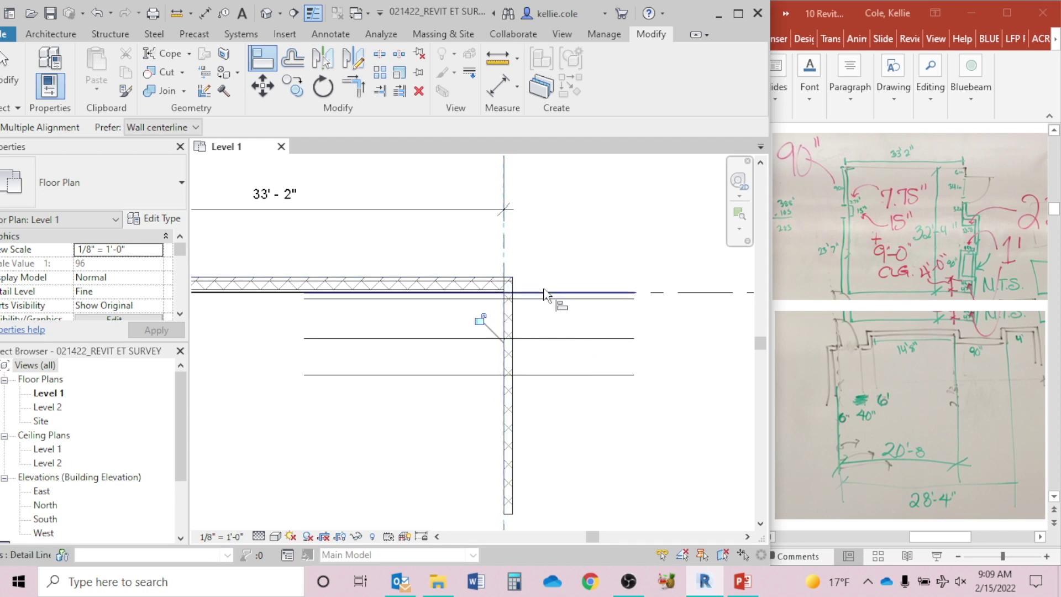
left_click(533, 380)
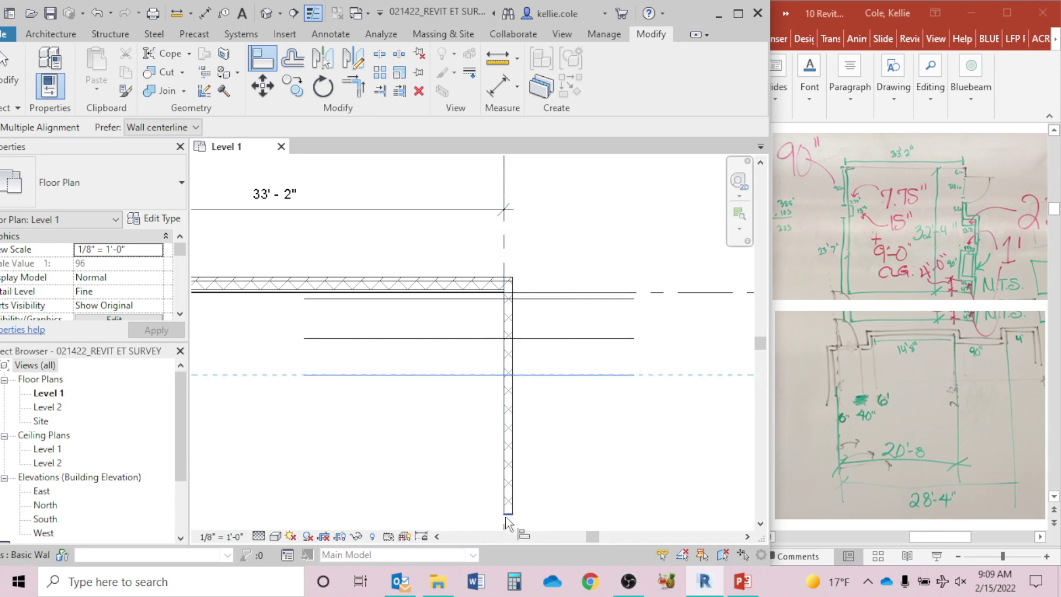
key("Escape")
Dimension separately from the detail line on grid line 5 to each of the first three detail lines south of it.
scroll(561, 436, "down", 3)
middle_click_drag(599, 428, 549, 302)
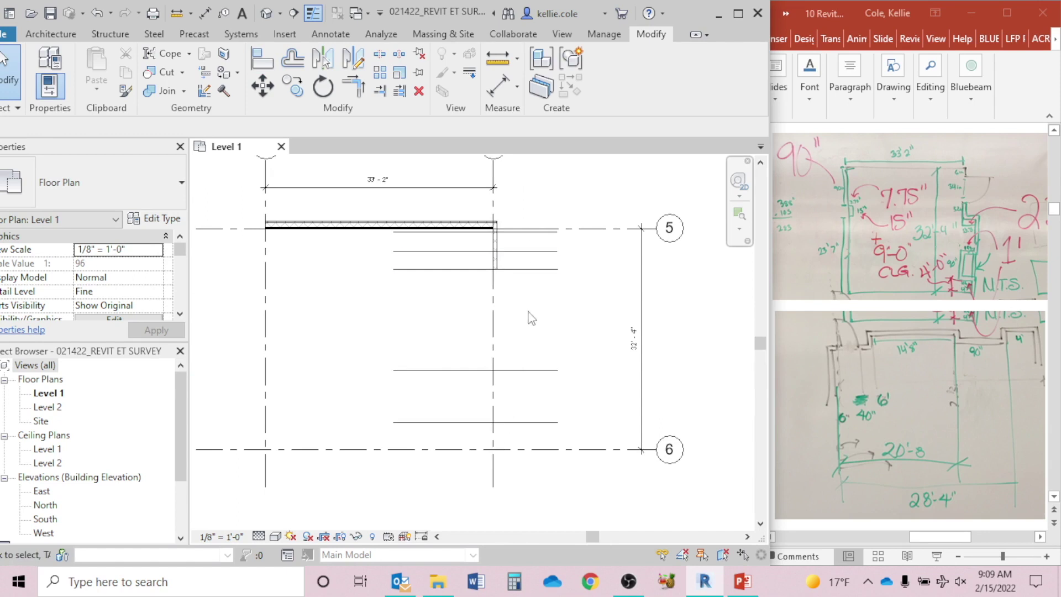
key("d")
key("i")
scroll(542, 230, "up", 3)
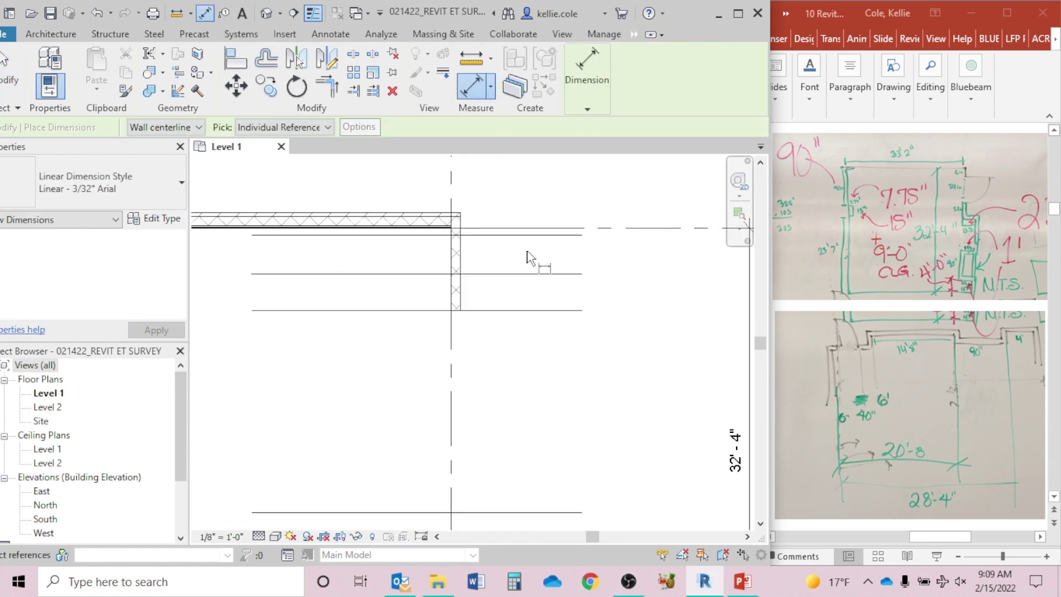
left_click(494, 229)
left_click(482, 235)
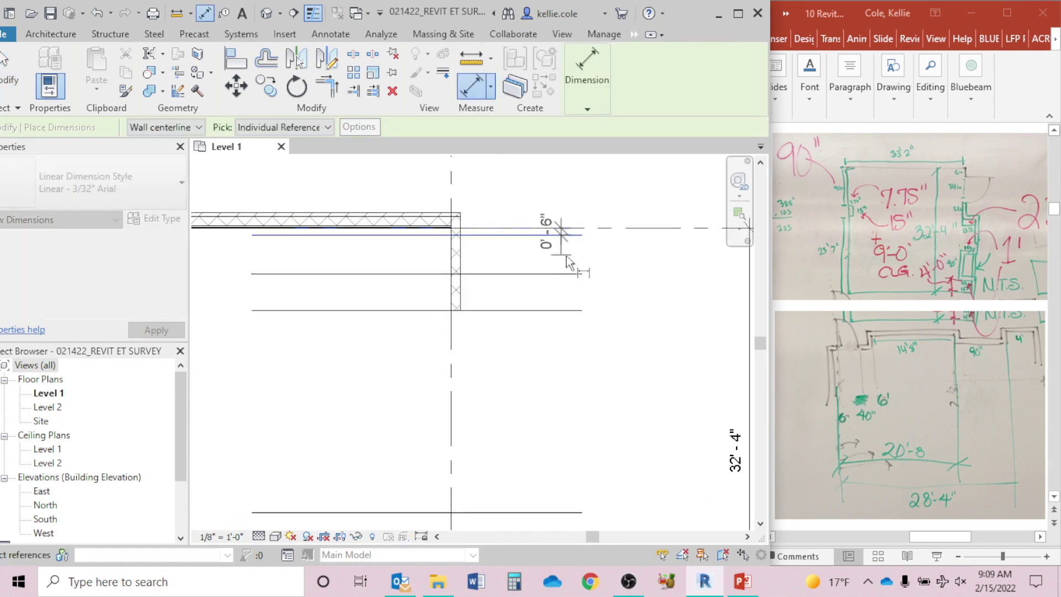
left_click(612, 262)
left_click(578, 273)
left_click(539, 228)
left_click(664, 260)
left_click(545, 229)
left_click(536, 310)
scroll(529, 310, "down", 1)
left_click(658, 309)
key("Escape")
Shift the 6'-0" dimension line slightly west, closer to the 3'-4" dimension.
left_click(630, 278)
left_click_drag(630, 278, 617, 278)
left_click(630, 367)
Dimension separately from the detail line on grid line 5 to each of the two southernmost detail lines.
middle_click_drag(604, 366, 582, 296)
key("d")
key("i")
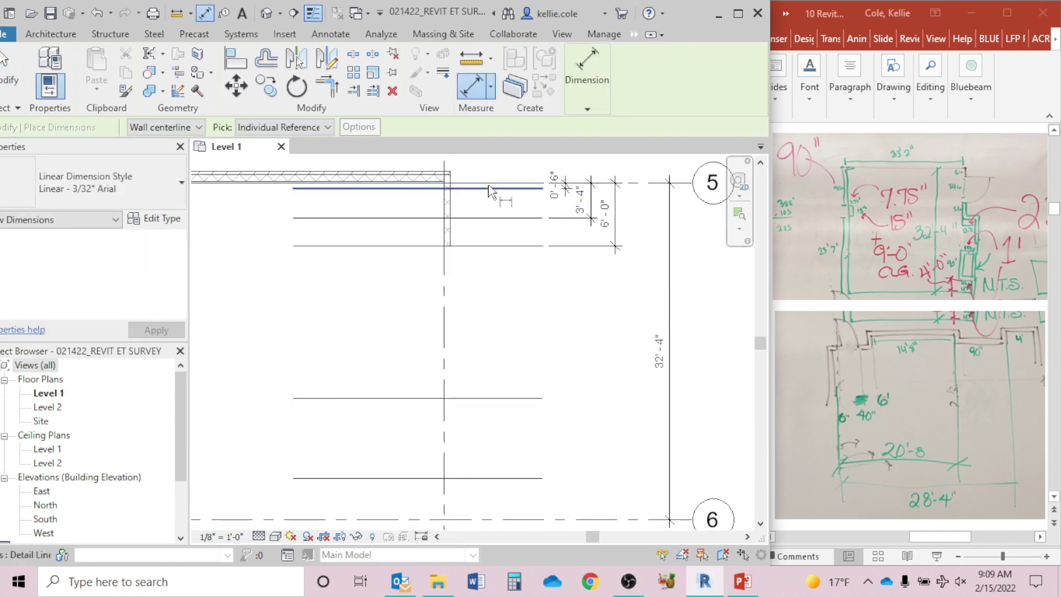
left_click(491, 188)
left_click(514, 398)
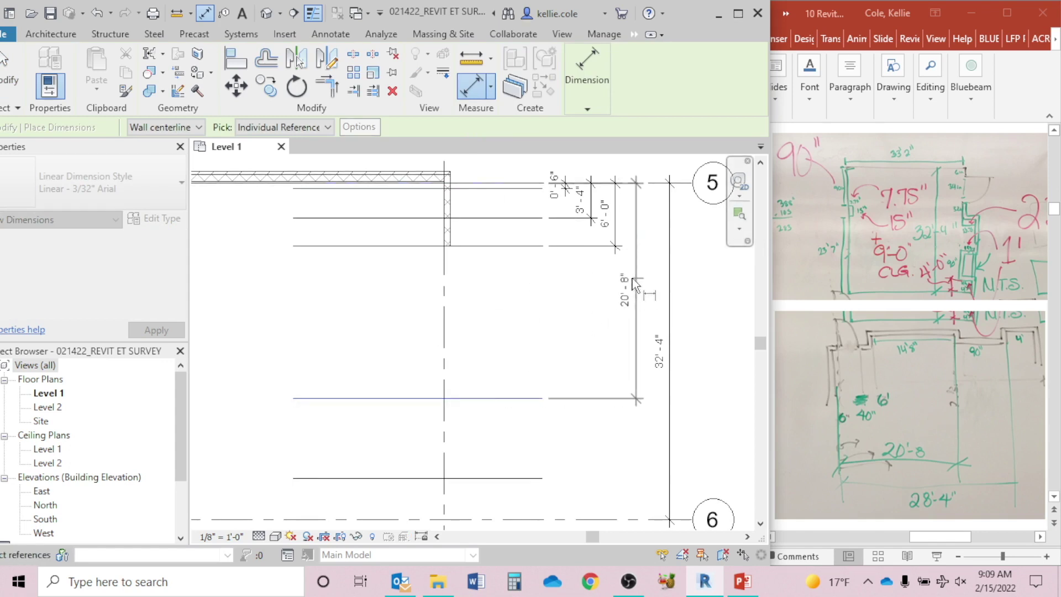
left_click(625, 292)
left_click(482, 188)
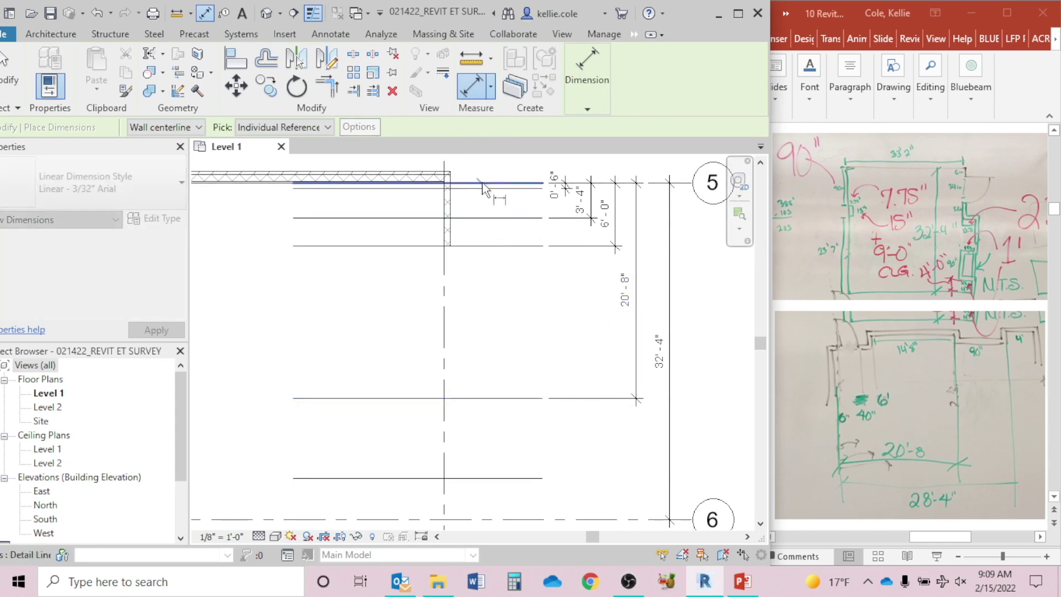
left_click(671, 477)
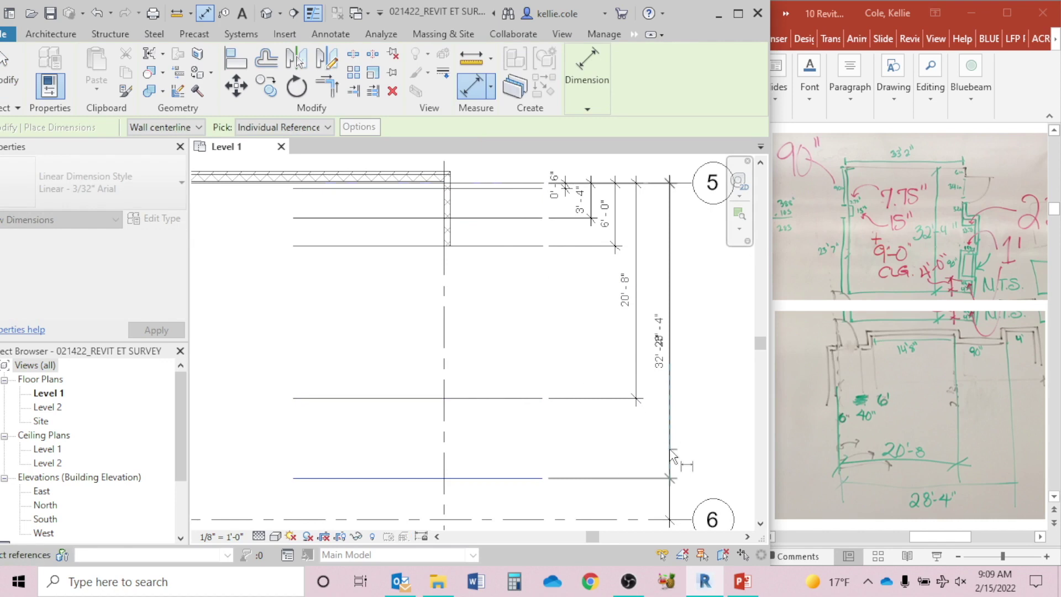
left_click(691, 474)
key("Escape")
Space out the overlapping long dimensions, with the 32'-4" line farther east and the 28'-4" line slightly west.
left_click(692, 475)
left_click(729, 436)
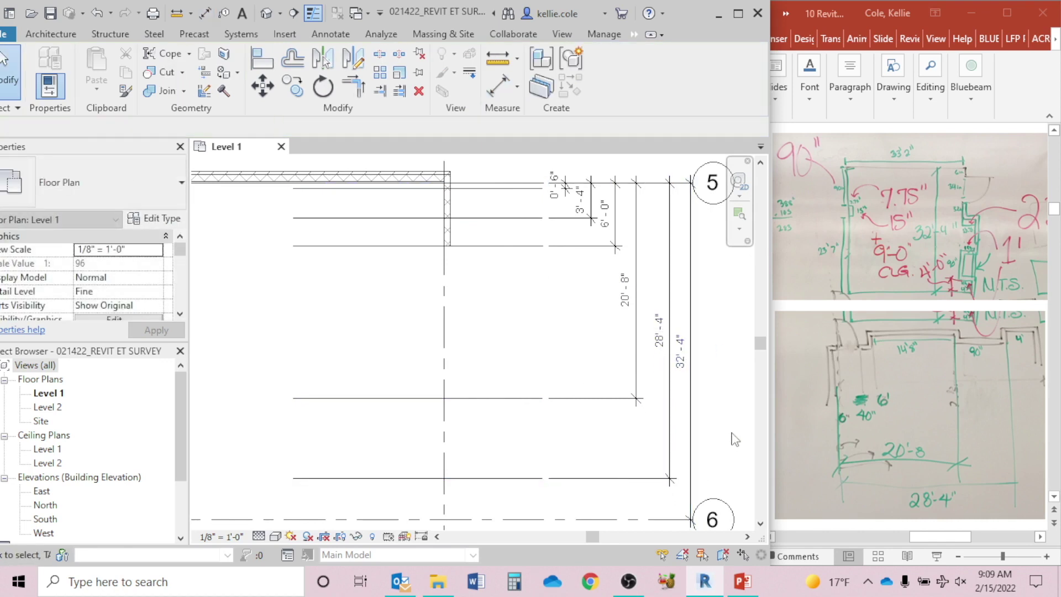
left_click(663, 354)
left_click(730, 415)
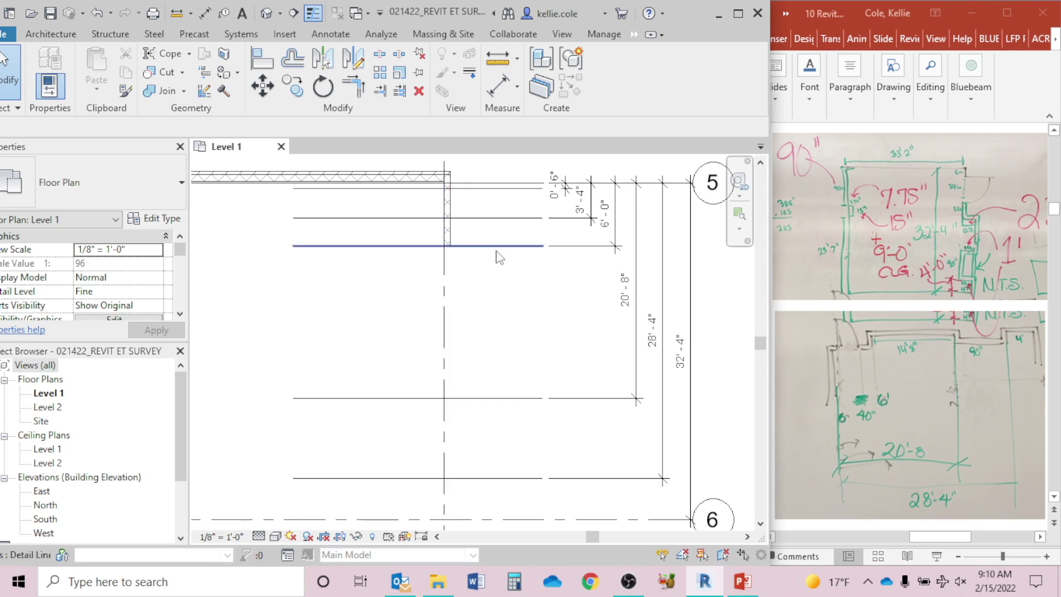
Check the wall jog dimension on the survey sketch in PowerPoint and return to the CMU wall's south end in Revit.
left_click(1007, 190)
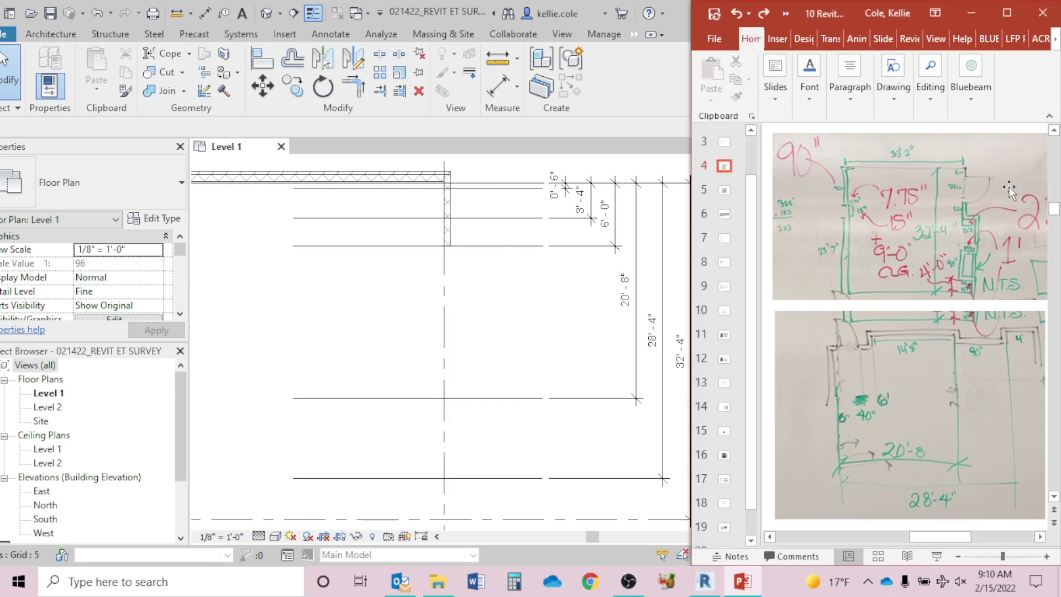
left_click(1039, 537)
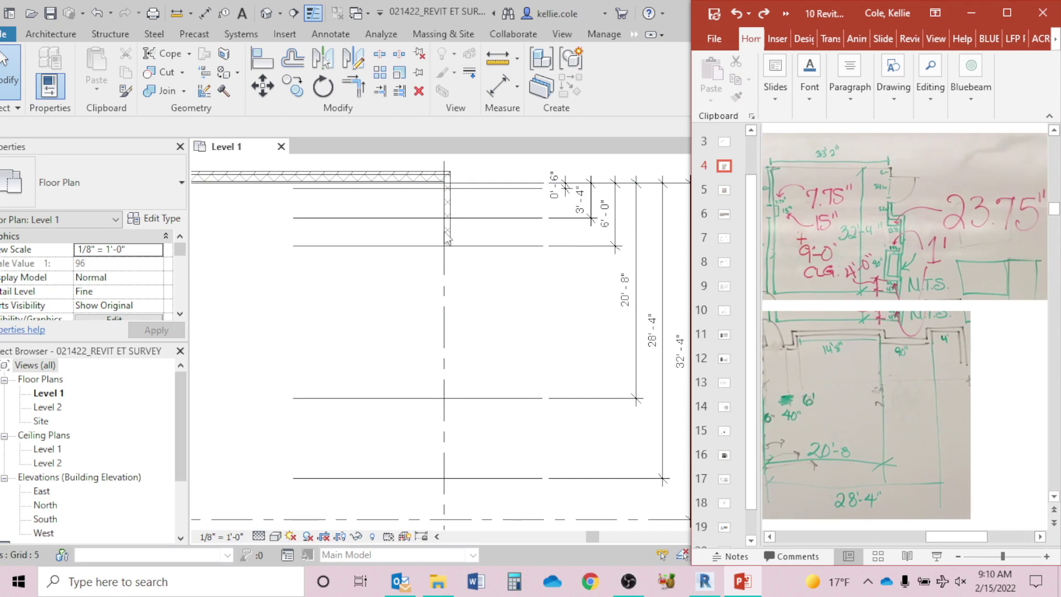
left_click(486, 279)
scroll(468, 235, "up", 3)
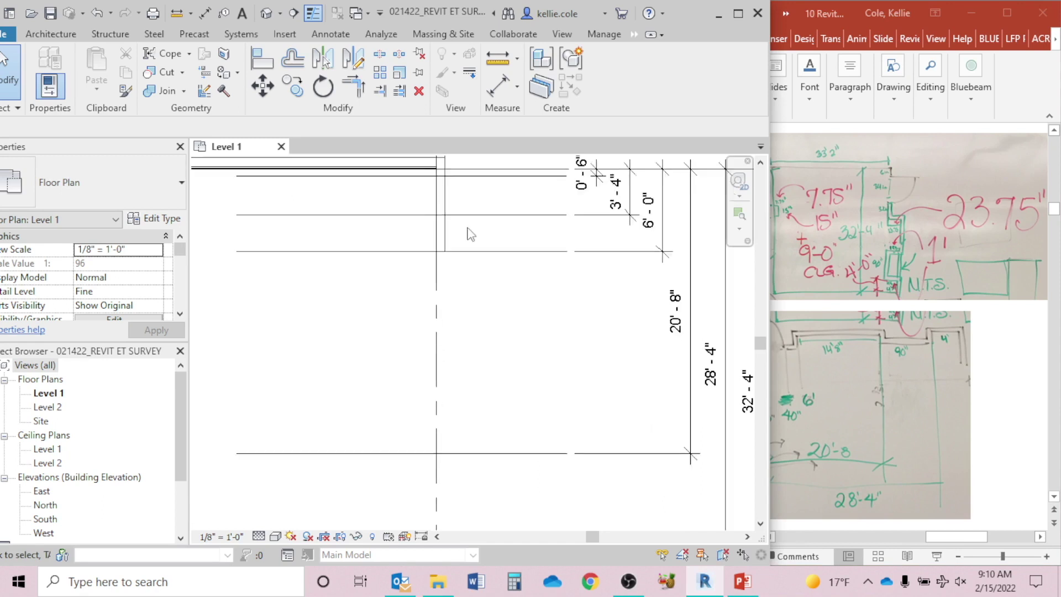
middle_click_drag(469, 237, 438, 326)
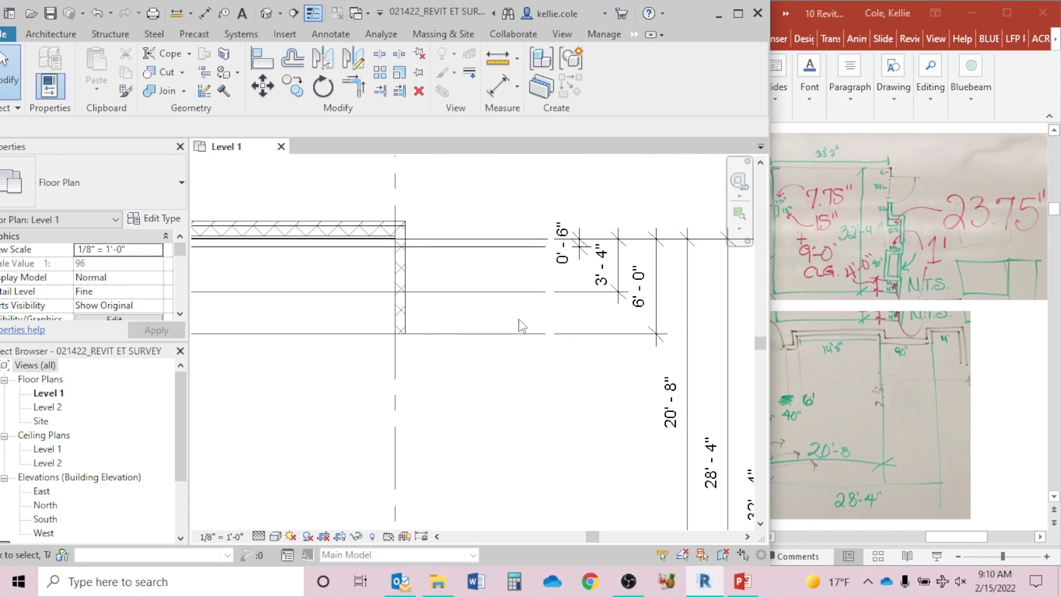
Draw a short east-west Generic - 8" wall just southeast of the CMU wall's south end.
key("w")
key("a")
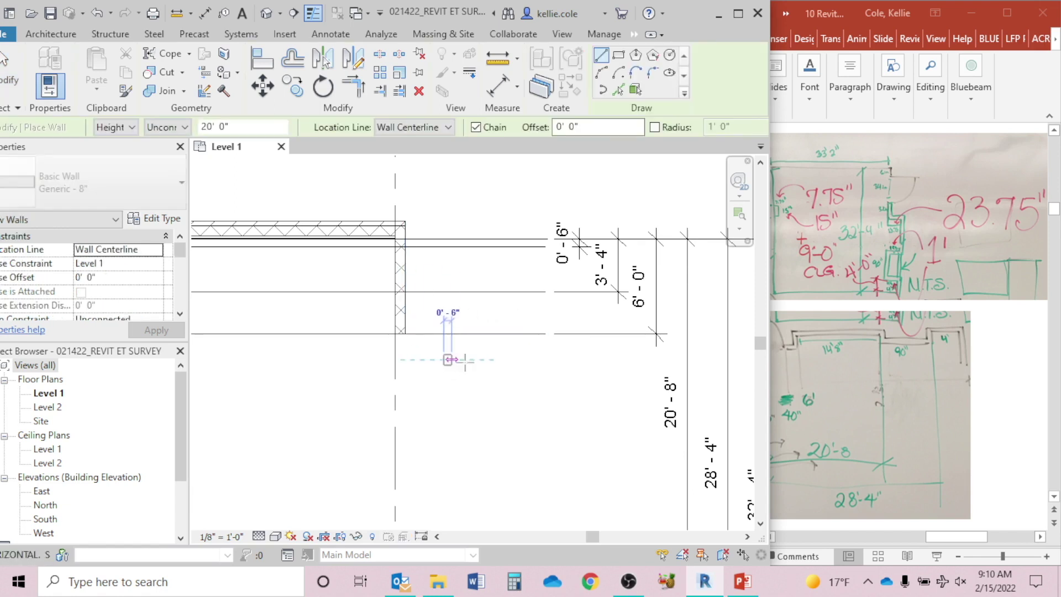
left_click(444, 359)
key("Escape")
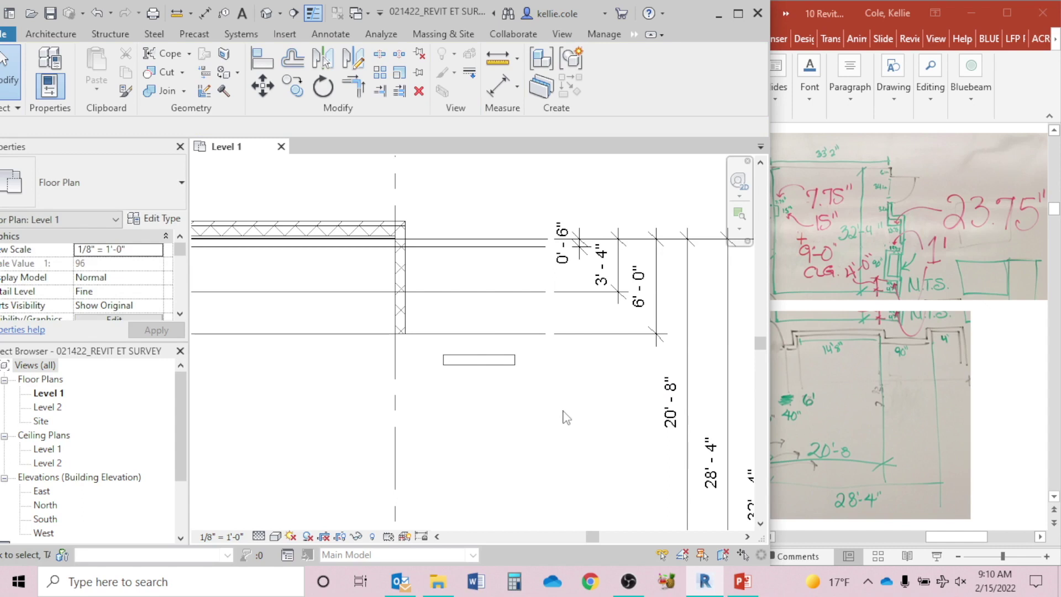
Match the short horizontal wall's type to the 8" CMU wall on grid line 8.
key("m")
key("a")
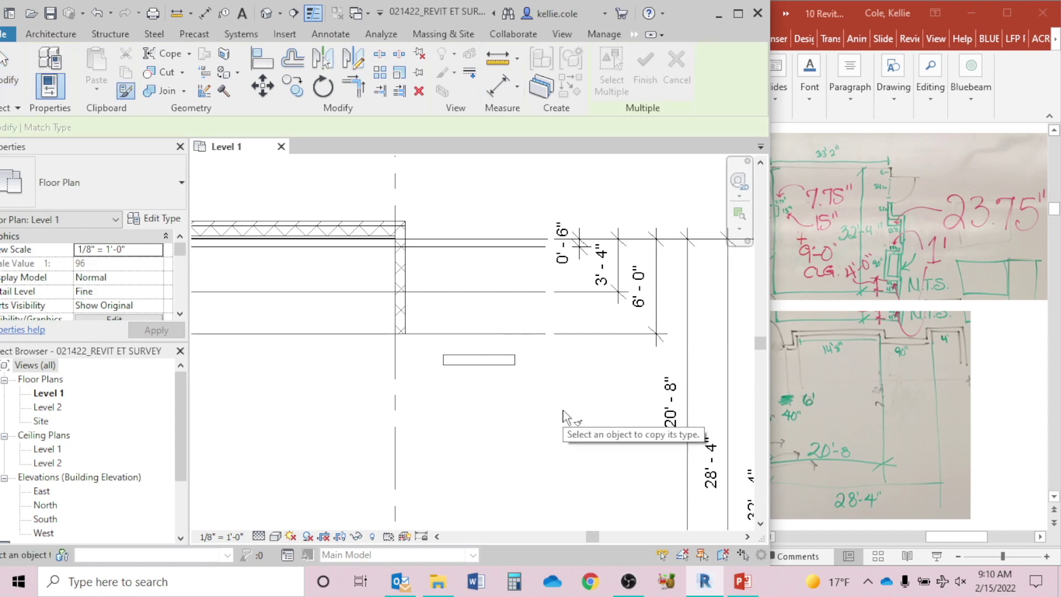
left_click(403, 317)
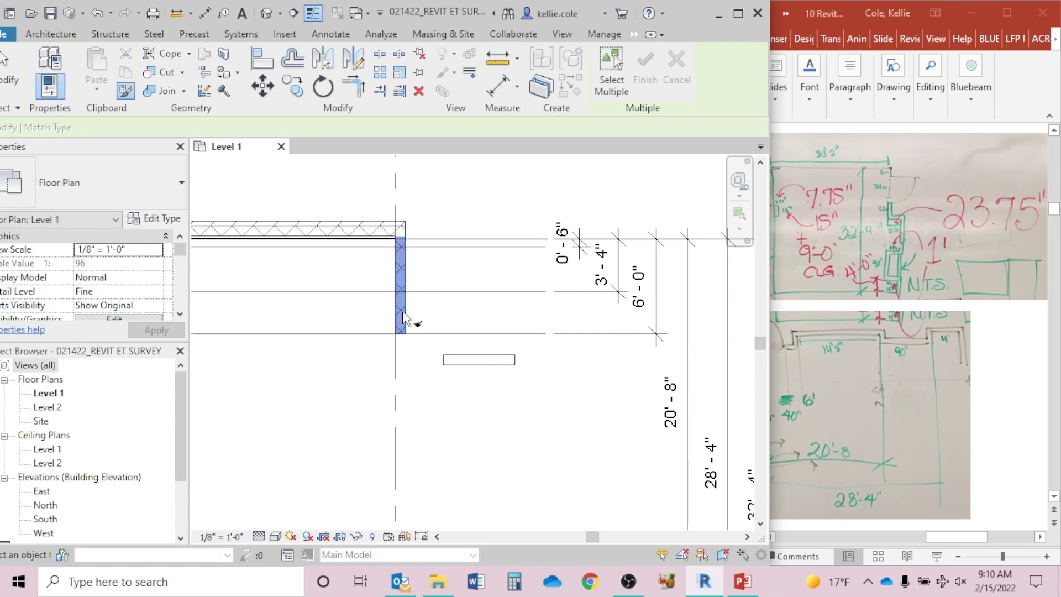
left_click(489, 362)
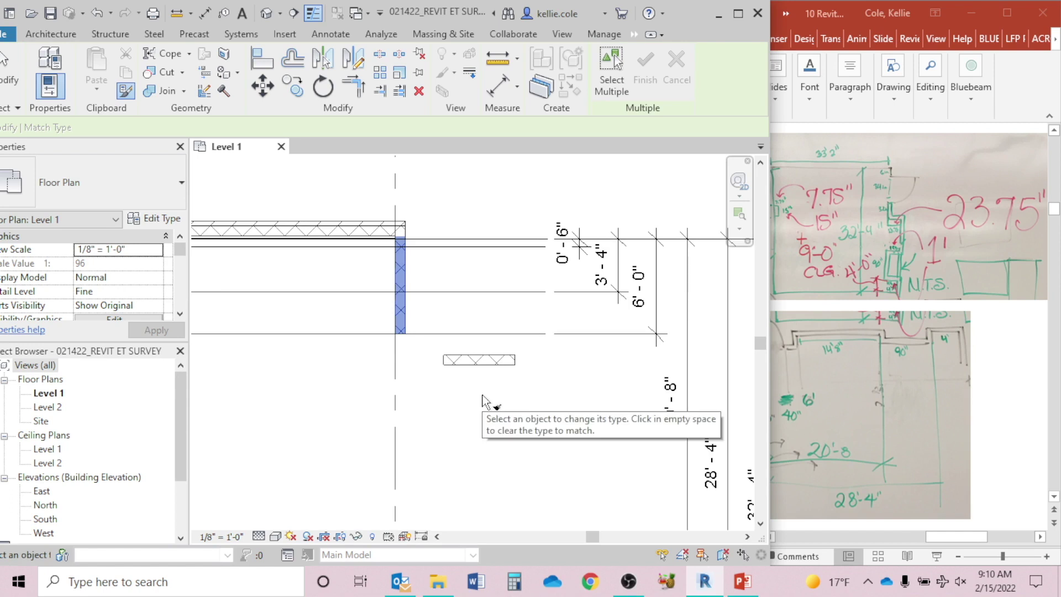
key("Escape")
key("Escape")
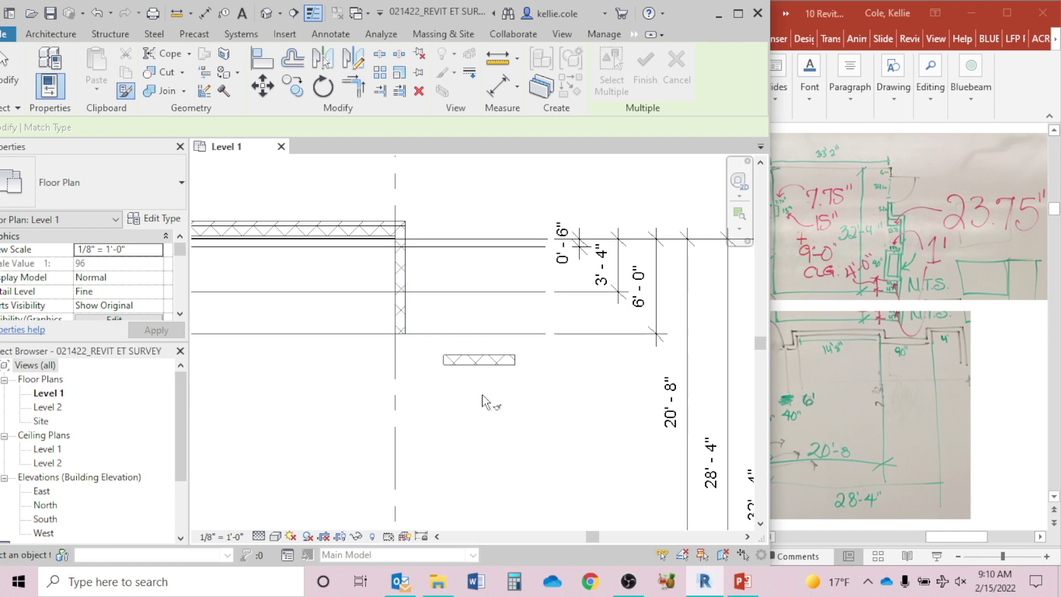
Draw a 23.75" detail line due east from the southwest corner of the CMU wall, along the 6'-0" line.
key("d")
key("l")
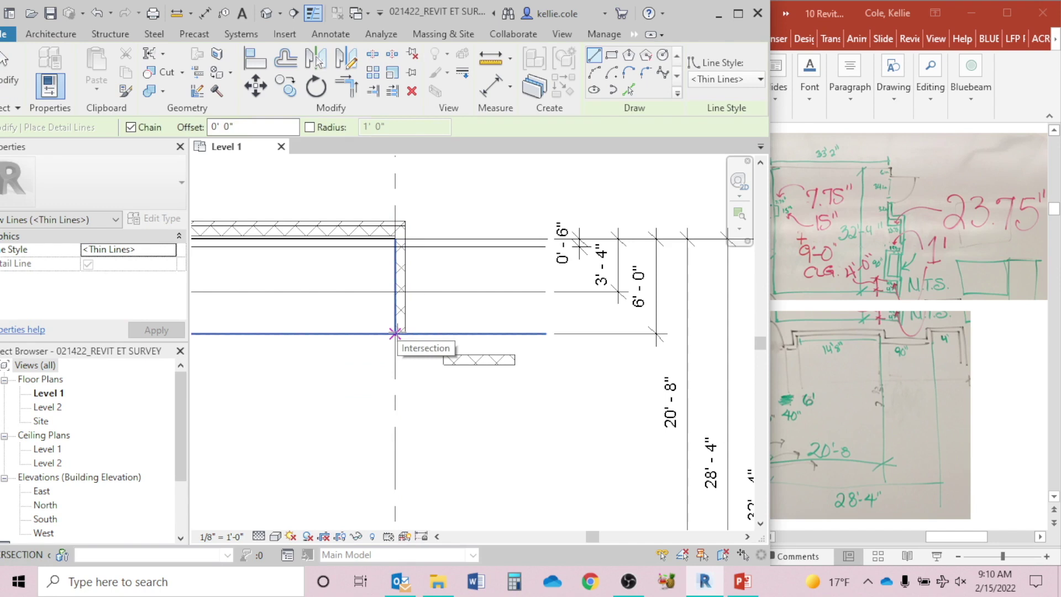
left_click(395, 333)
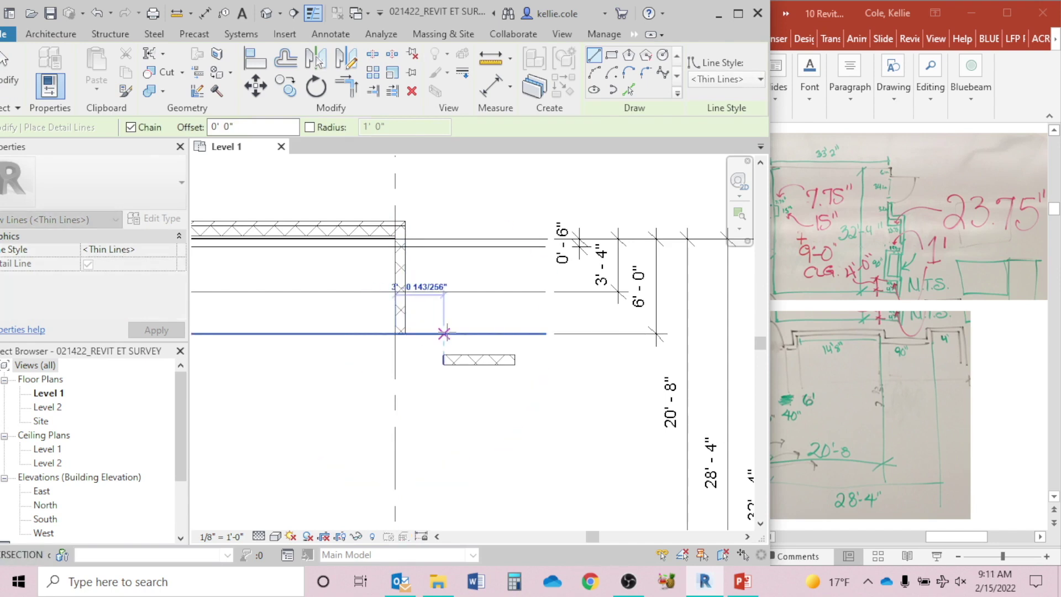
type("23.75")
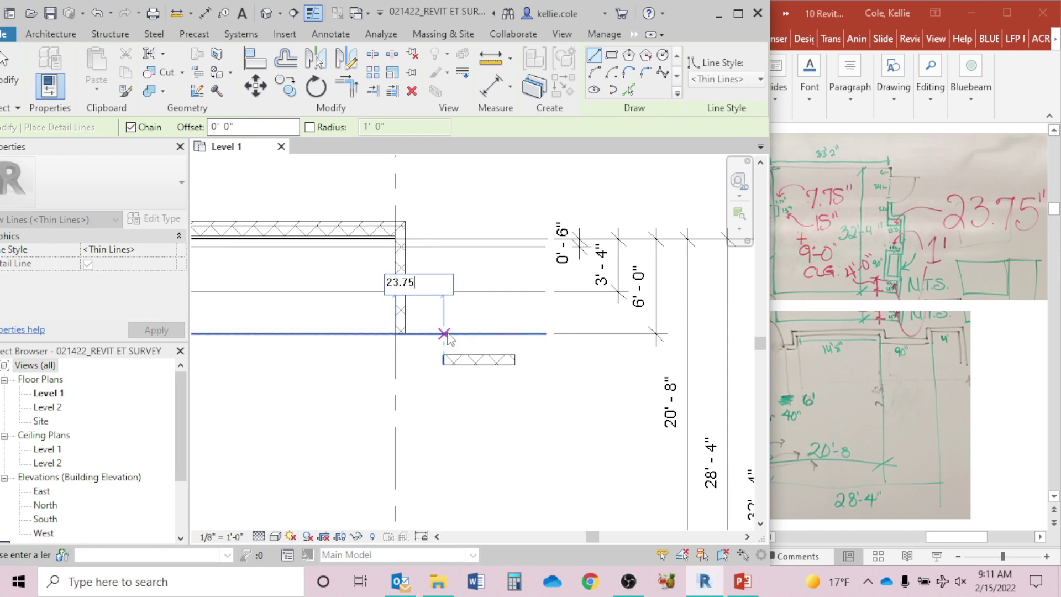
type("\"")
key("Return")
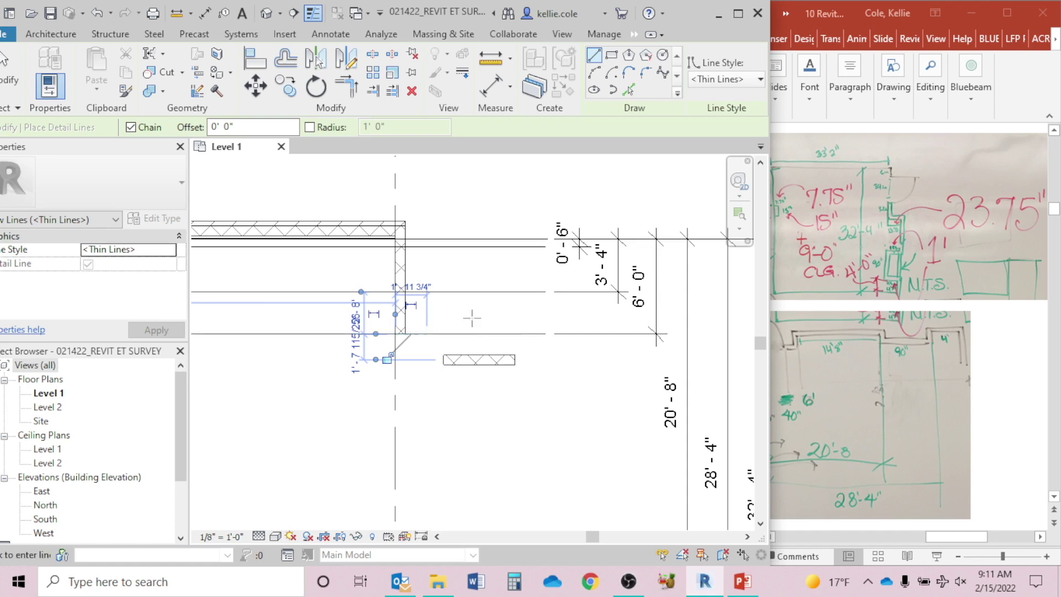
scroll(436, 332, "up", 3)
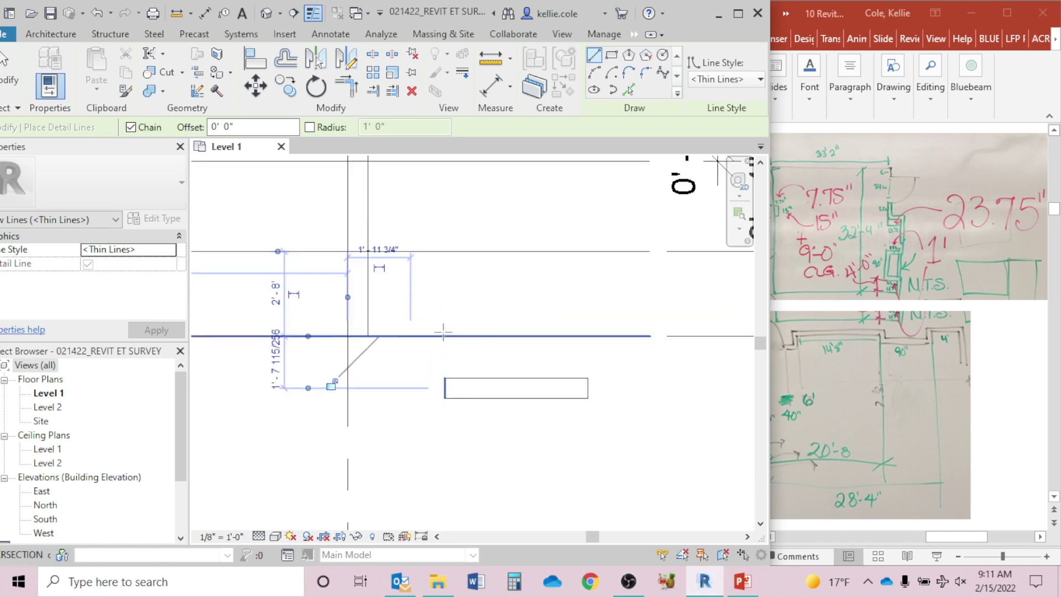
key("Escape")
key("Escape")
left_click(401, 337)
key("Escape")
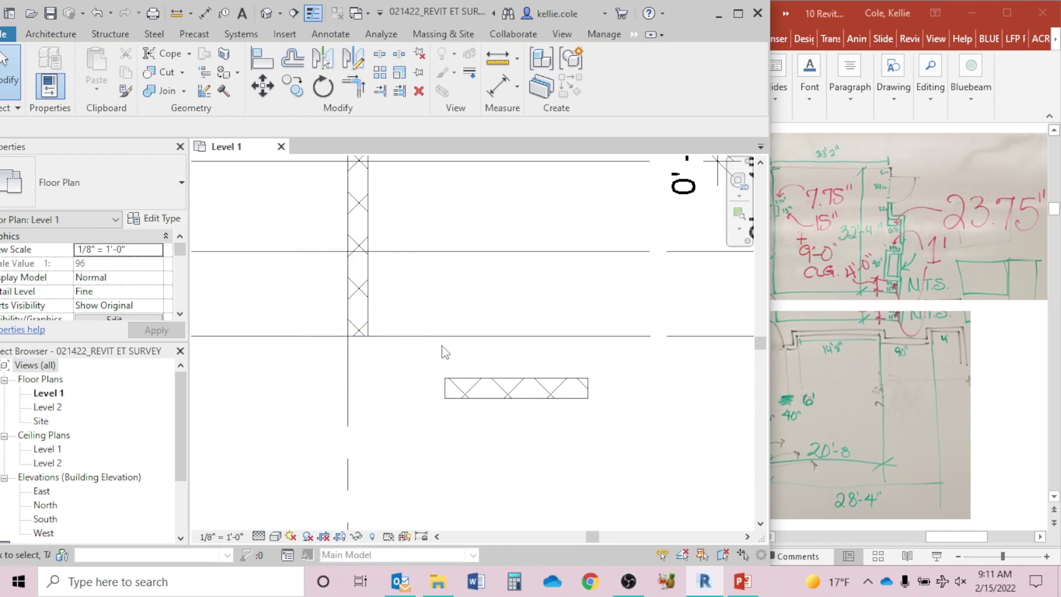
Draw a short detail line south from the east end of the 23.75" line and check that line's length.
key("d")
key("l")
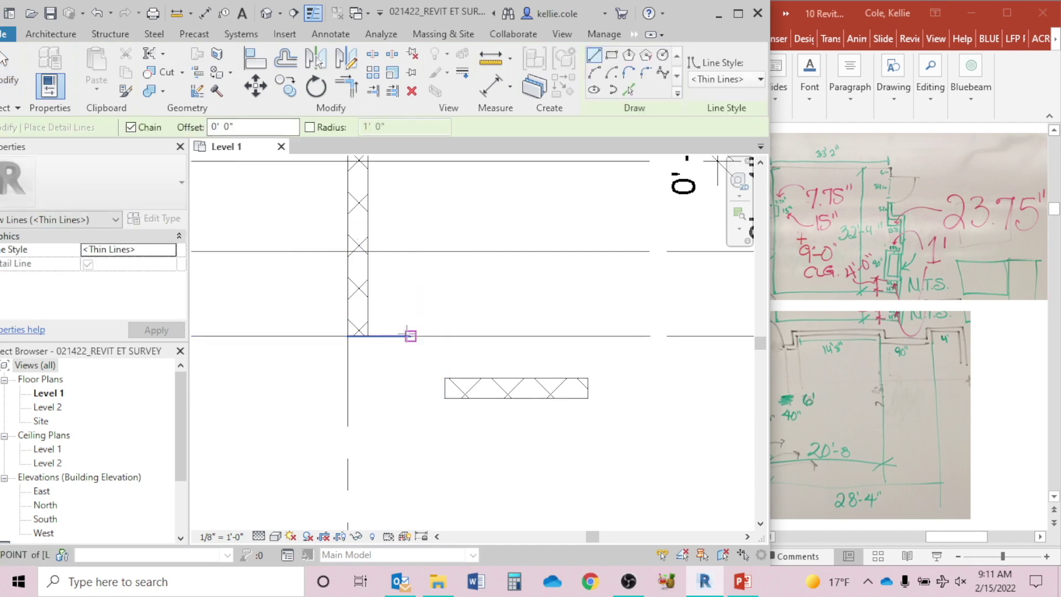
left_click(358, 335)
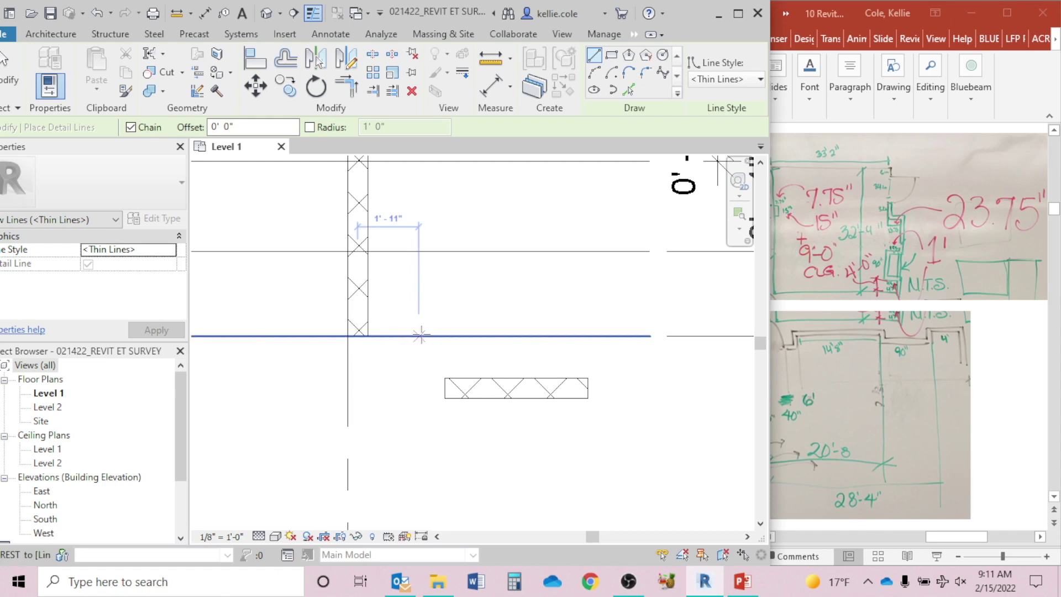
left_click(411, 336)
left_click(410, 378)
key("Escape")
key("Escape")
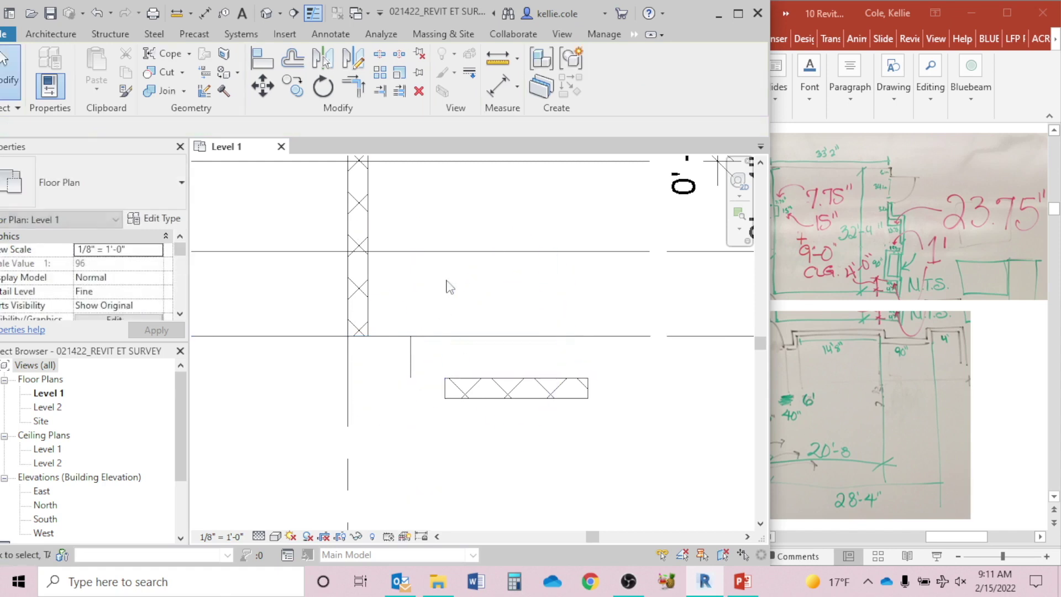
left_click(403, 337)
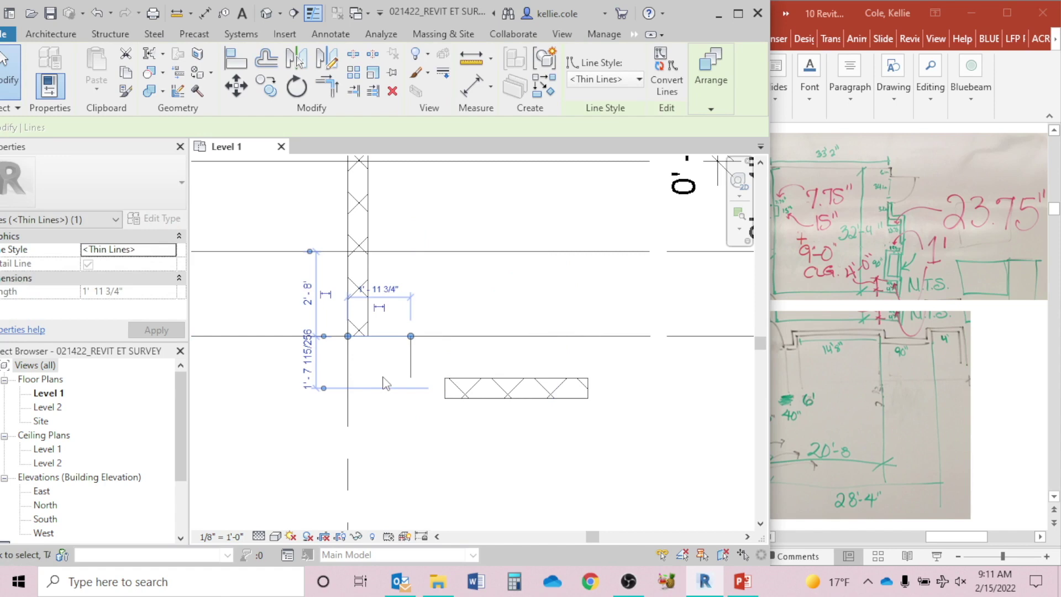
key("Escape")
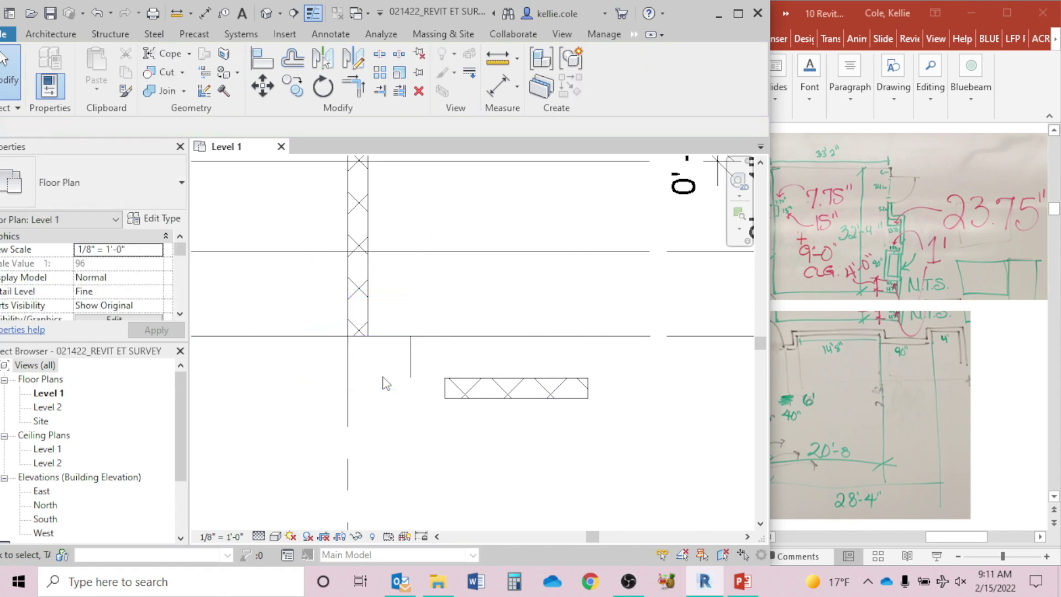
Move the short 8" CMU wall northwest and align its east end to the 23.75" mark and its south face to the 6'-0" line.
left_click(486, 393)
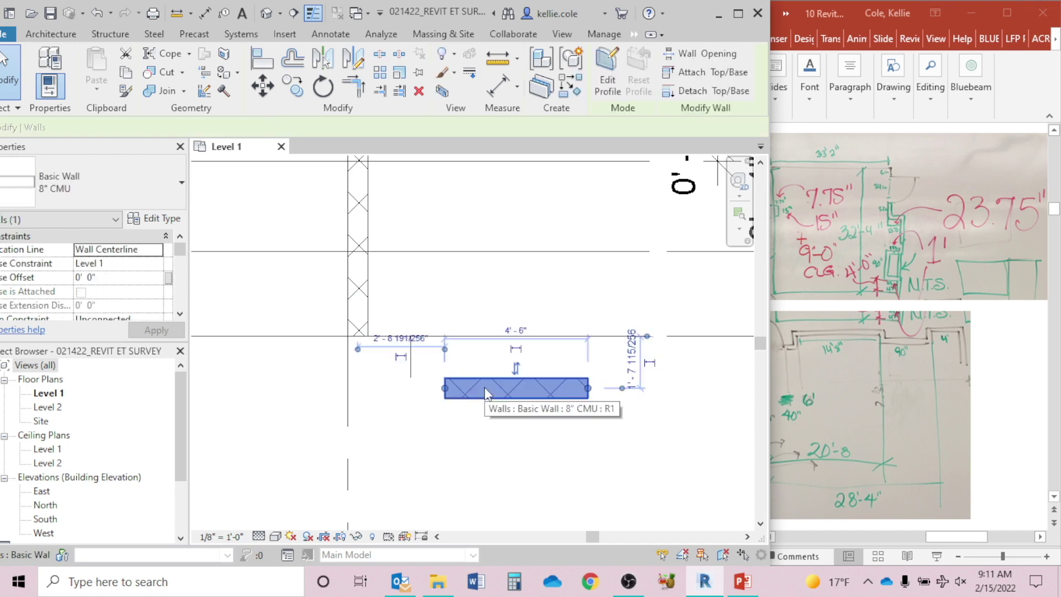
left_click_drag(485, 393, 420, 308)
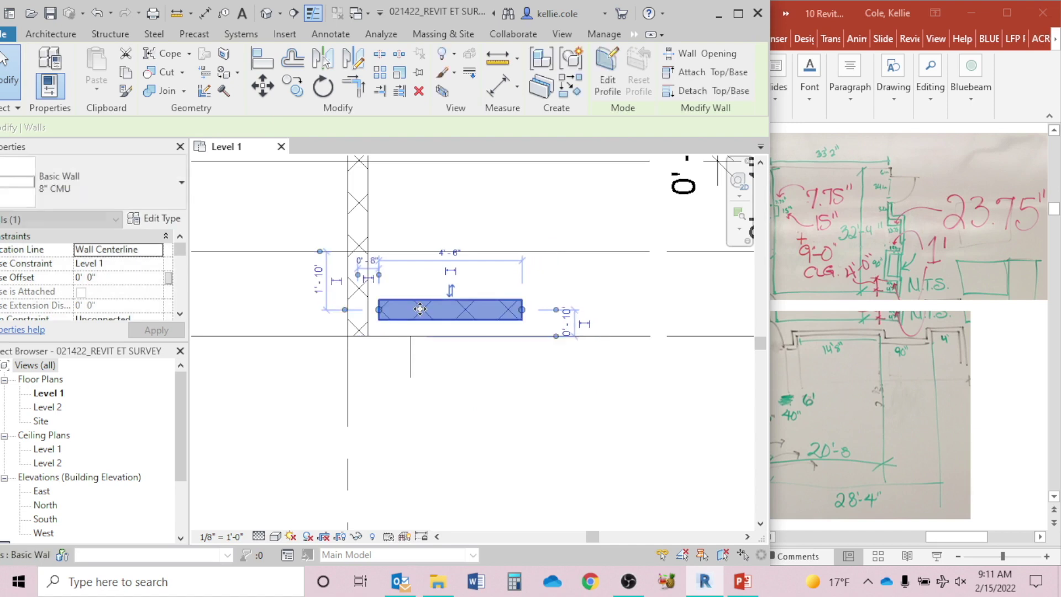
key("Escape")
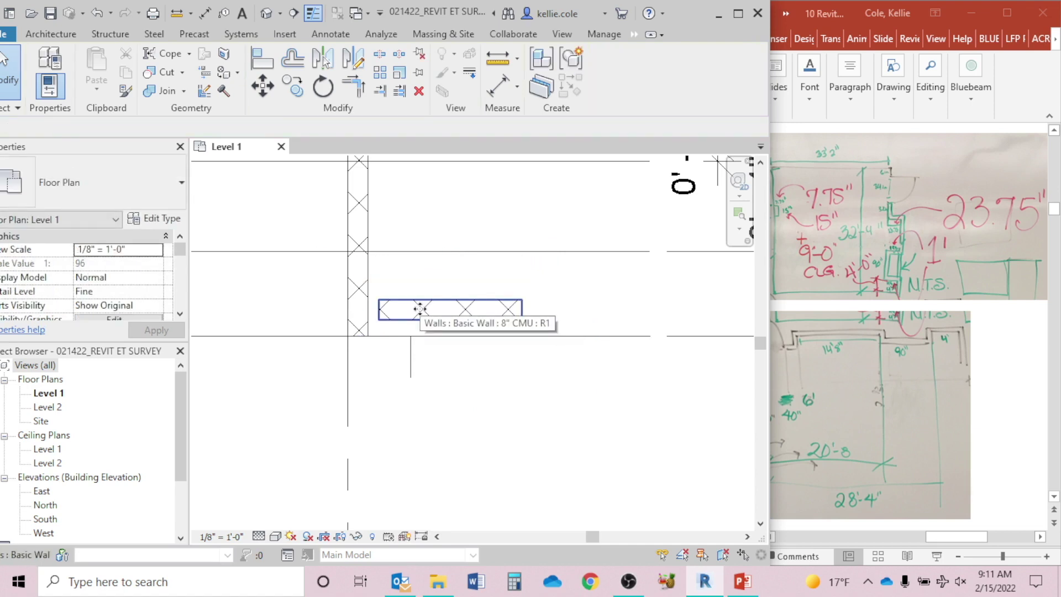
key("a")
key("l")
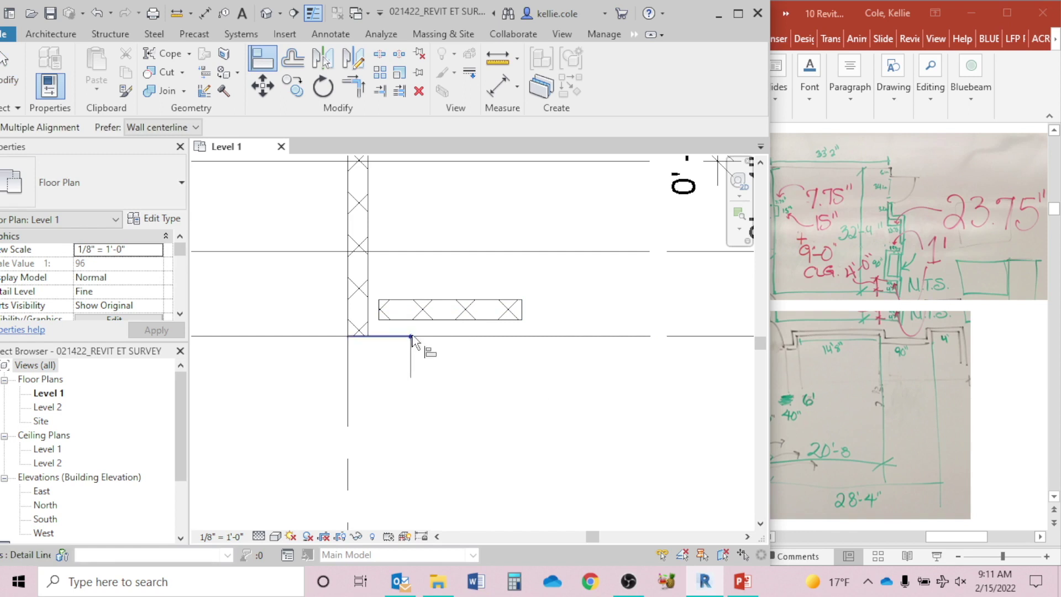
left_click(525, 318)
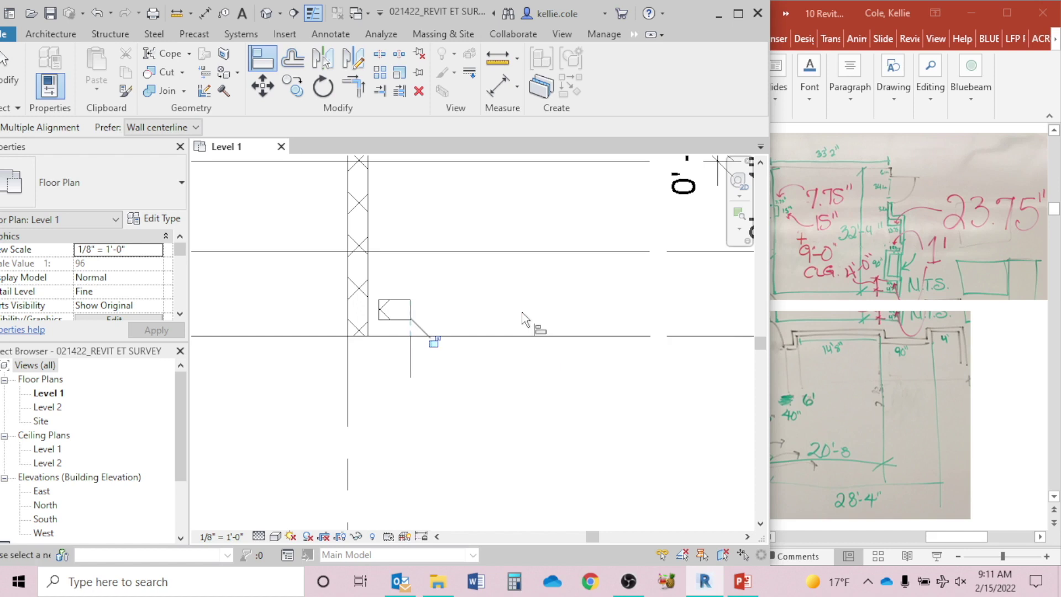
left_click(481, 339)
left_click(393, 331)
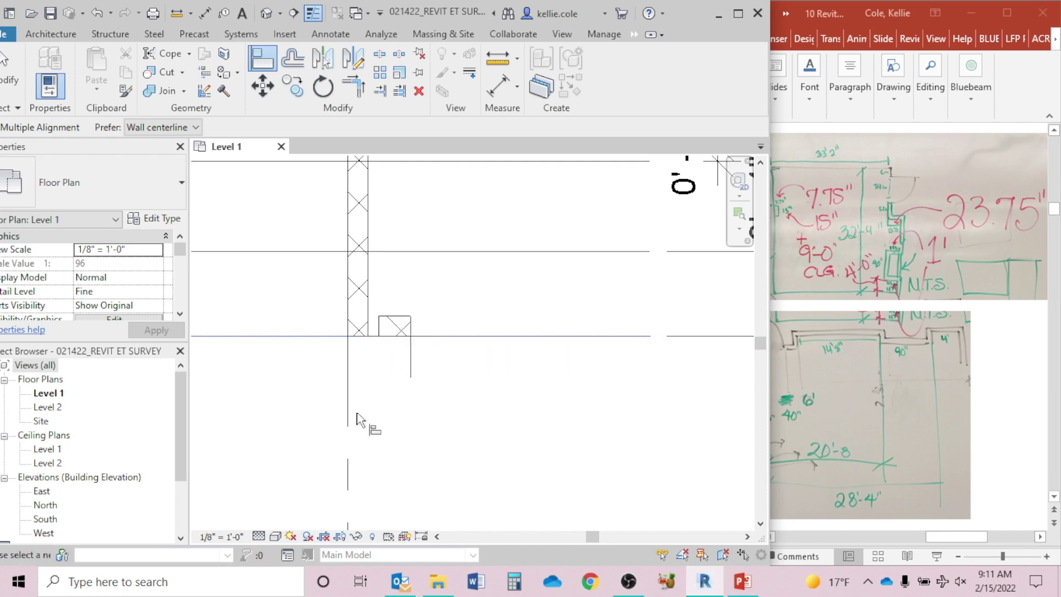
Trim the short wall and the CMU wall on grid line 8 into a corner.
key("Escape")
key("Escape")
key("t")
key("r")
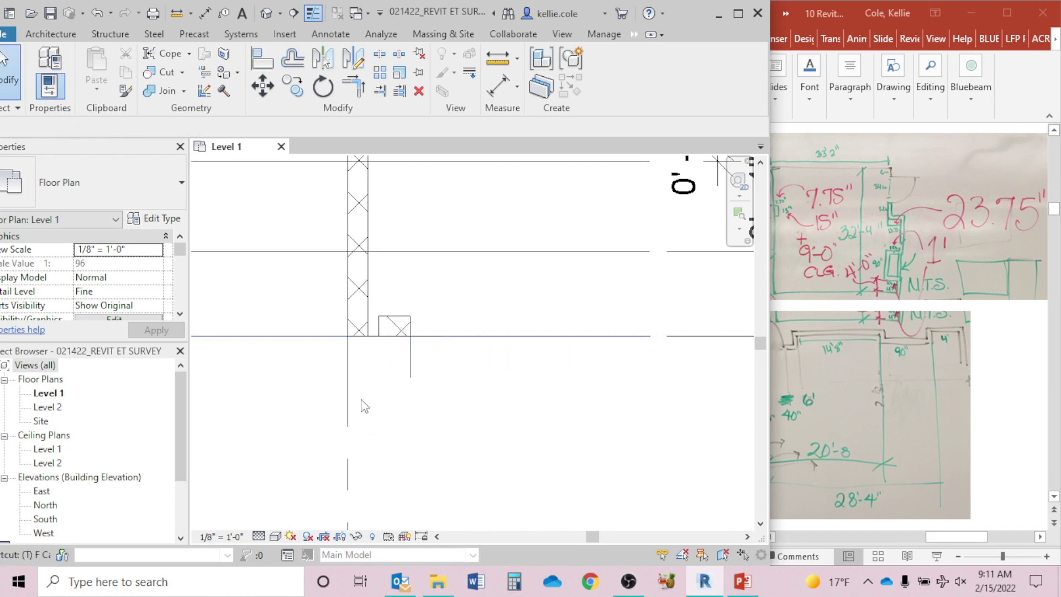
left_click(393, 330)
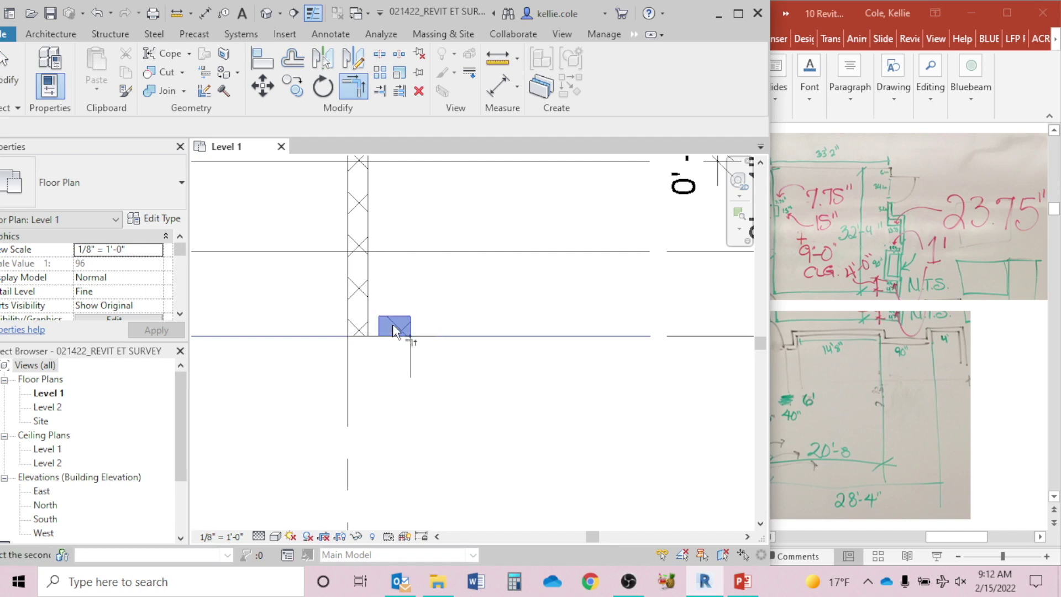
left_click(360, 282)
key("Escape")
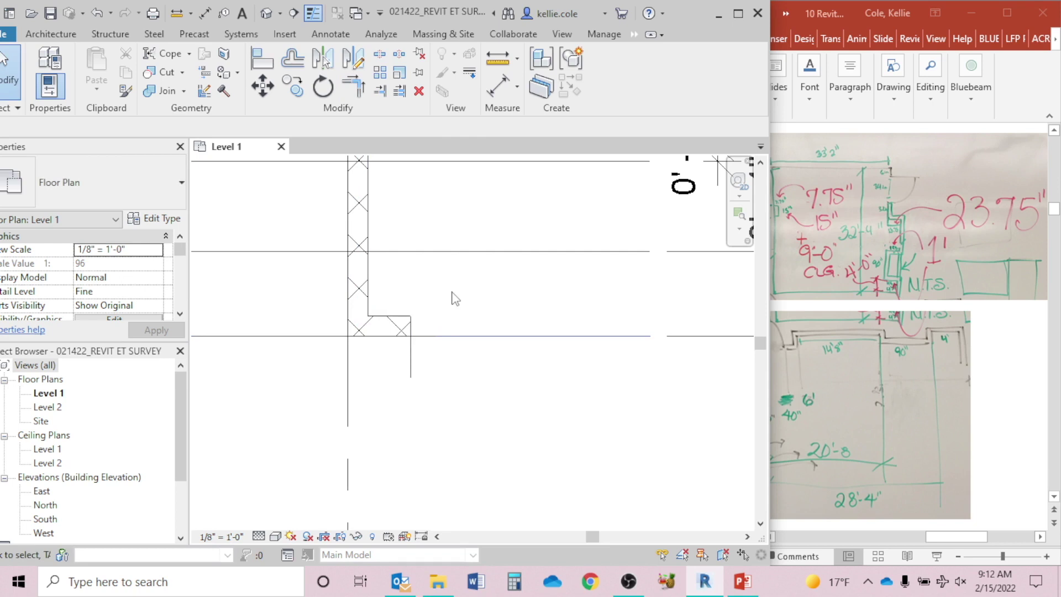
Place a Single-Flush 36" x 84" door in the CMU wall on grid line 8, between the 0'-6" and 3'-4" lines.
scroll(452, 298, "down", 5)
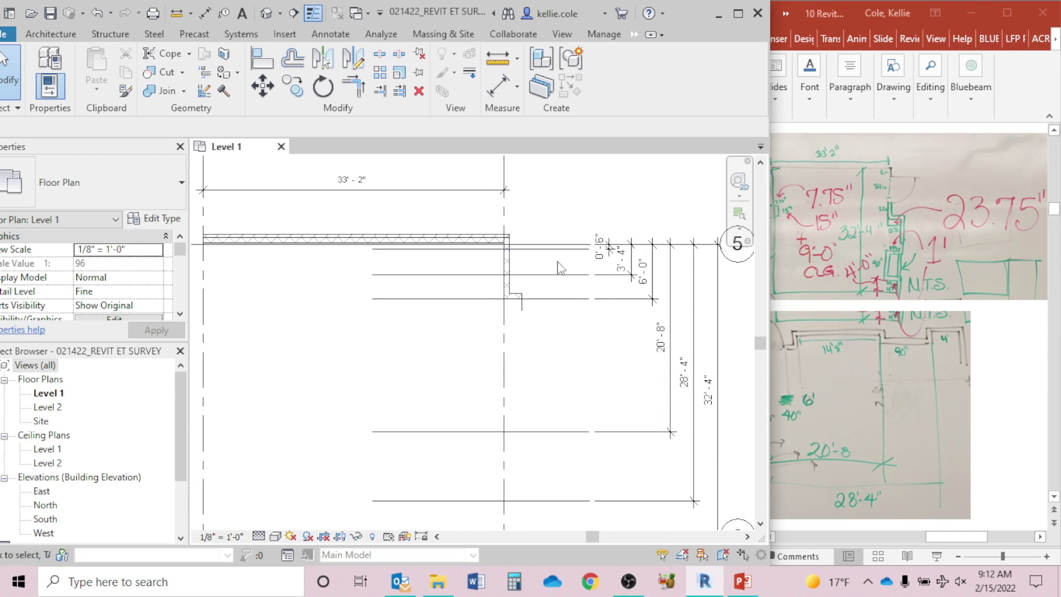
key("d")
key("r")
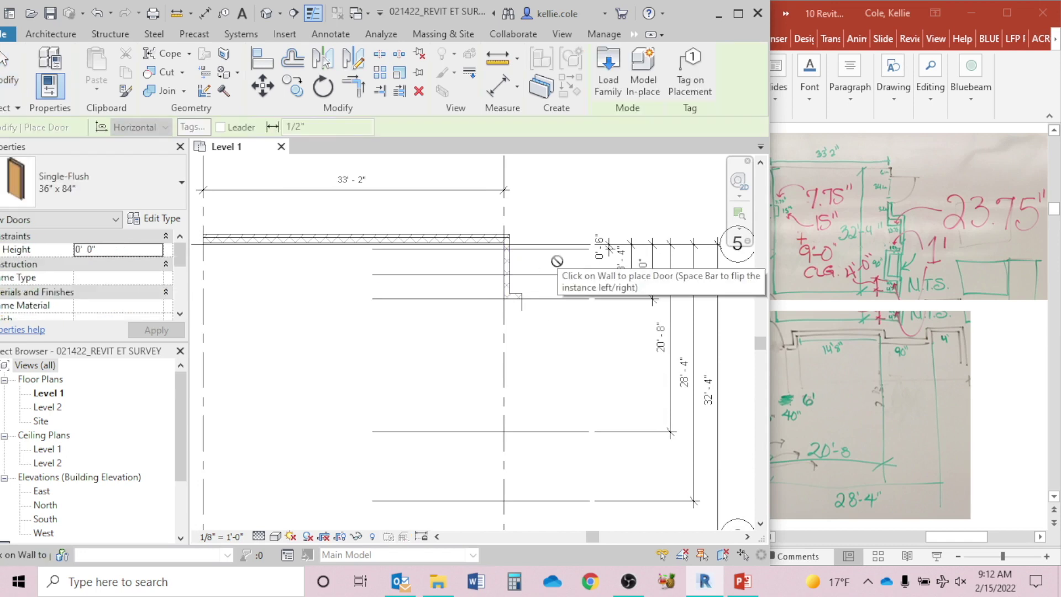
scroll(531, 260, "up", 2)
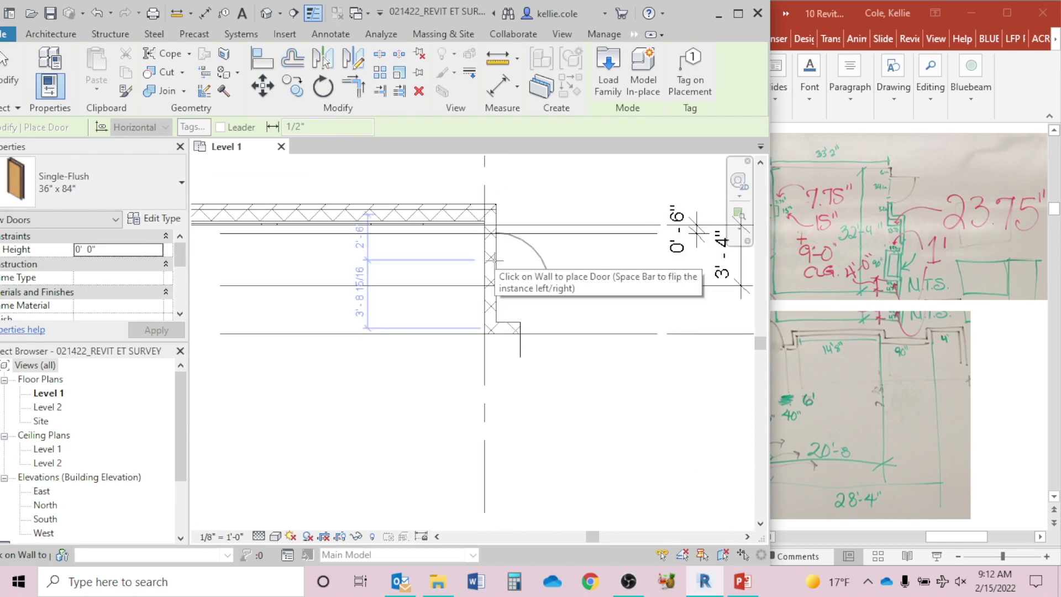
left_click(494, 261)
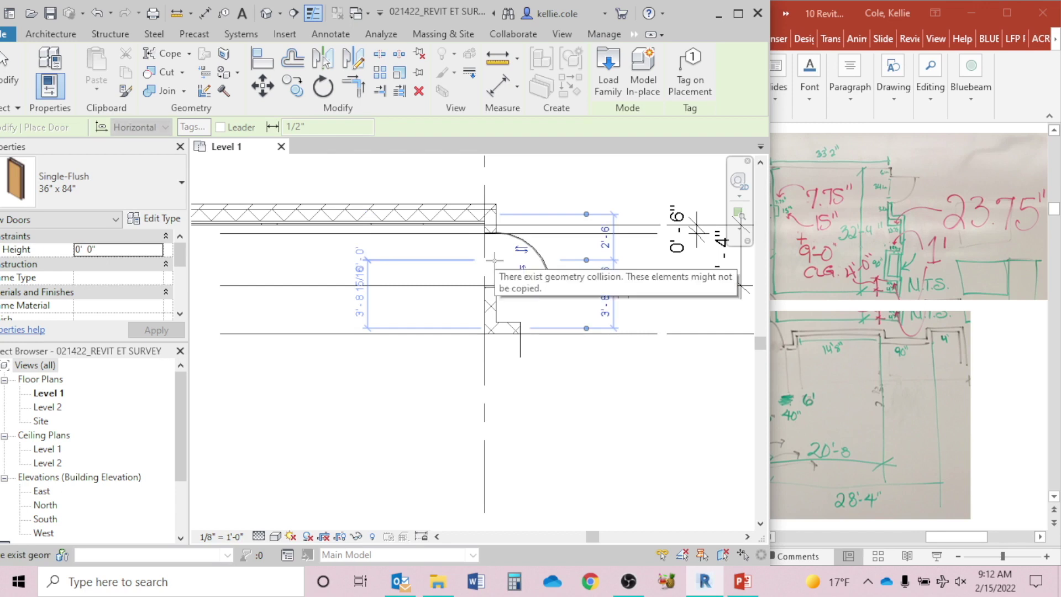
key("Escape")
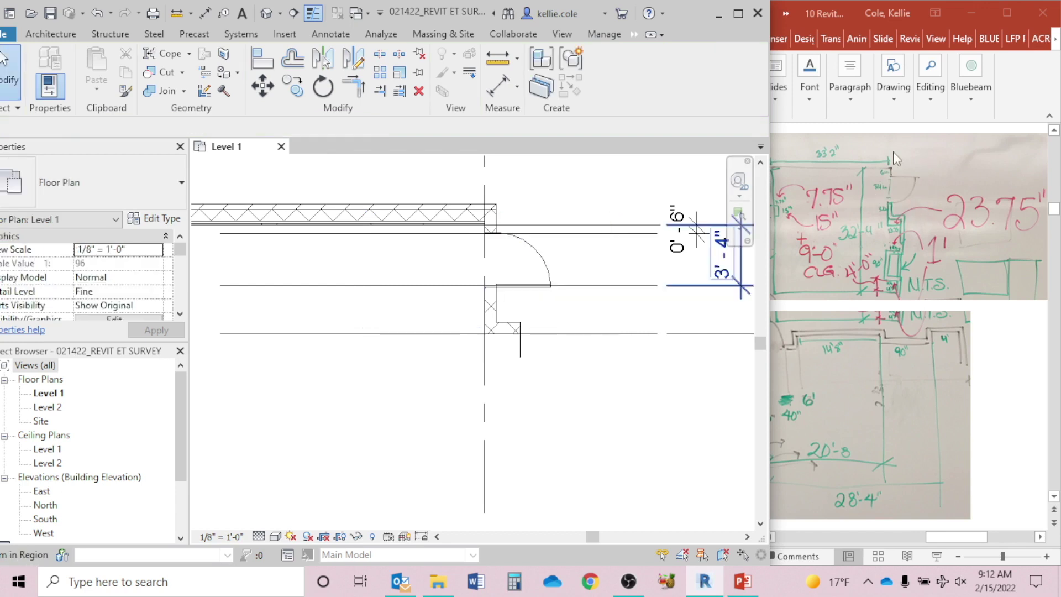
Flip the door so it hinges at the north jamb and still swings out to the east.
left_click(537, 259)
left_click(524, 271)
scroll(532, 249, "up", 3)
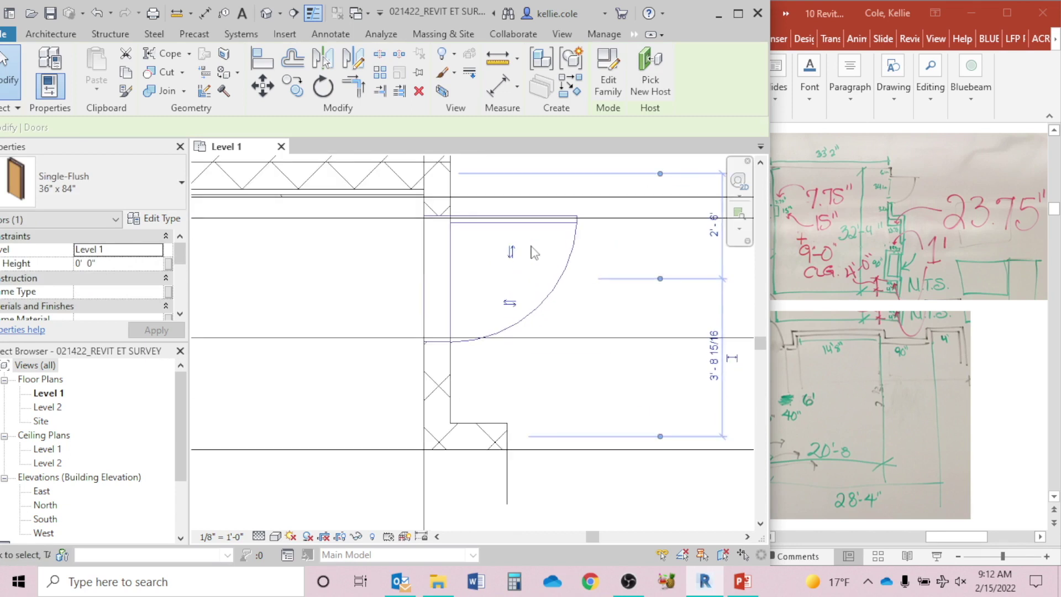
scroll(450, 225, "up", 3)
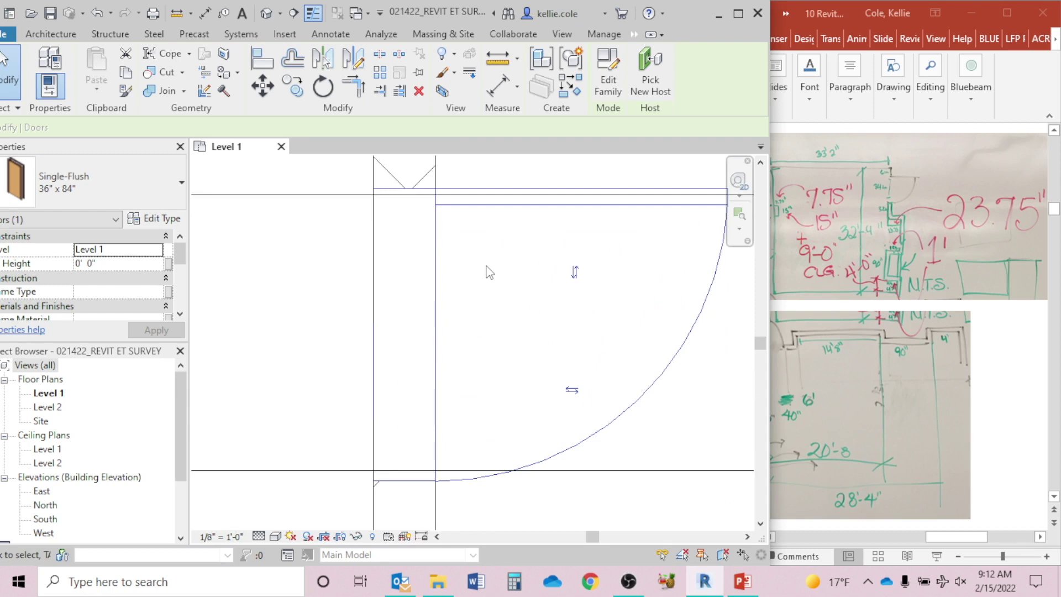
key("Up")
key("Escape")
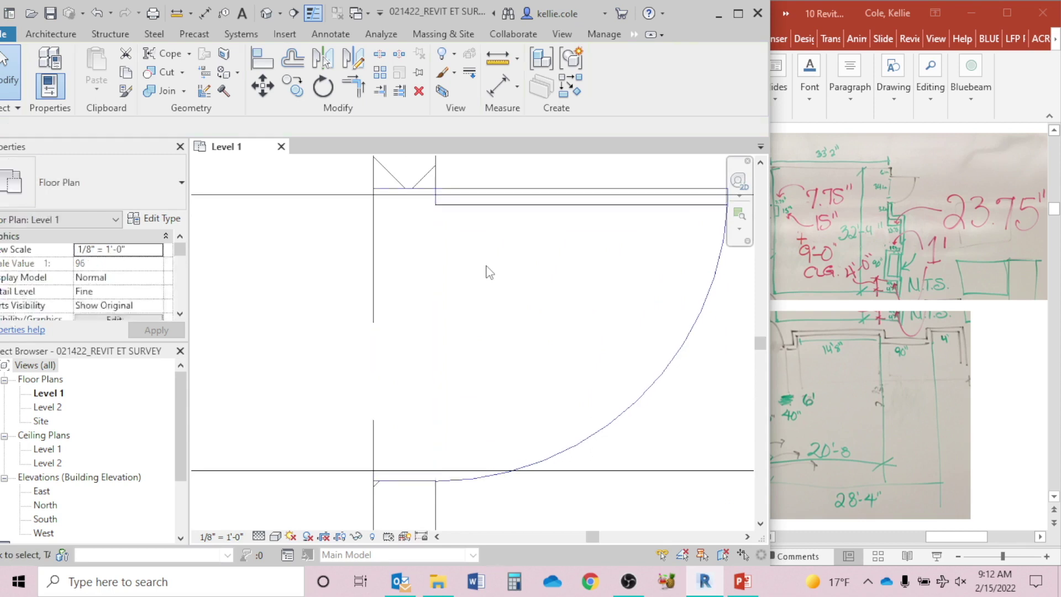
Compare the door opening with the two detail lines marking the 0'-6" and 3'-4" offsets.
scroll(486, 272, "down", 4)
scroll(458, 301, "down", 2)
middle_click_drag(526, 298, 558, 251)
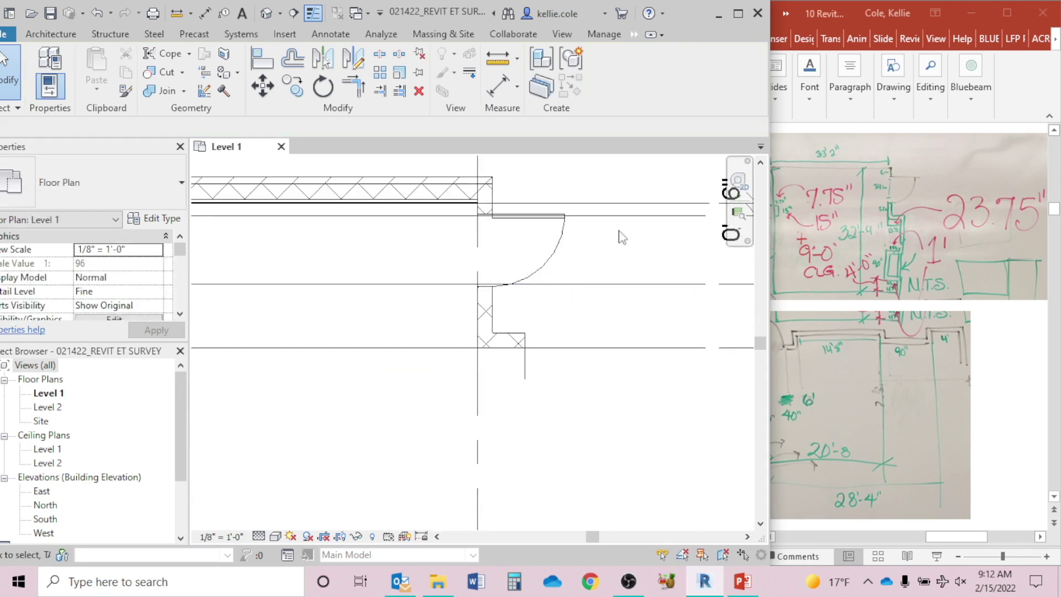
left_click_drag(624, 303, 623, 246)
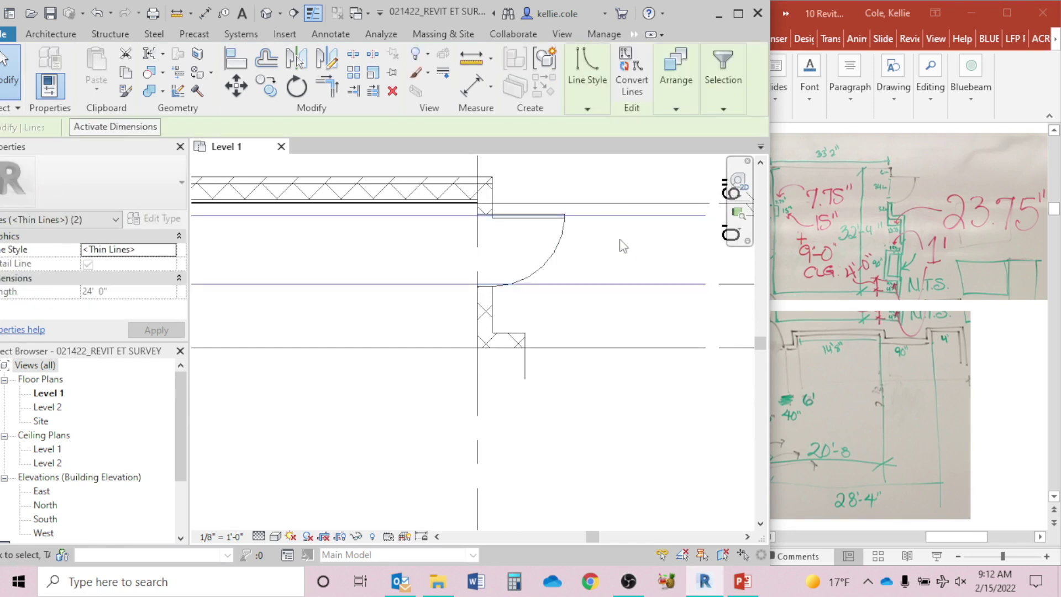
scroll(635, 248, "down", 1)
middle_click_drag(642, 249, 571, 221)
left_click(583, 224)
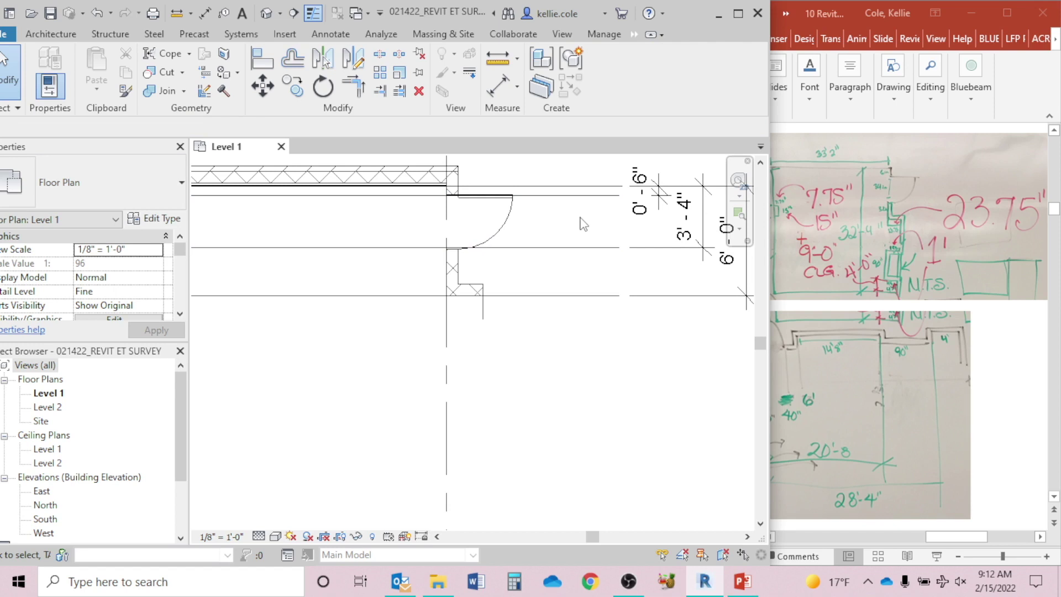
Examine the layout along grid line 8 down to grid line 6 and the row of labelled sample wall types.
scroll(584, 224, "down", 2)
middle_click_drag(580, 225, 518, 245)
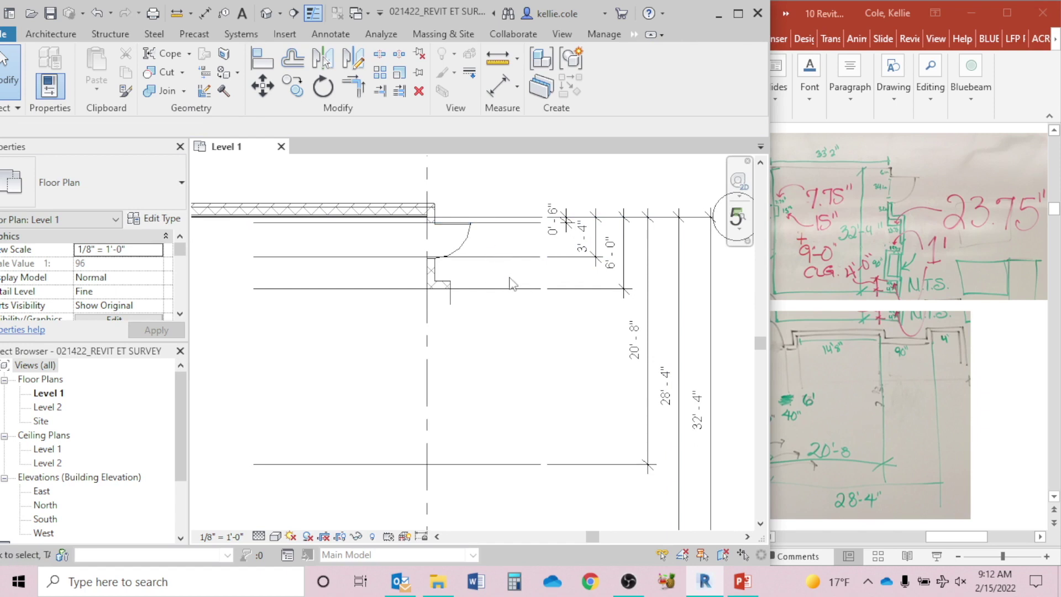
scroll(506, 364, "down", 2)
middle_click_drag(512, 365, 646, 340)
scroll(599, 293, "down", 1)
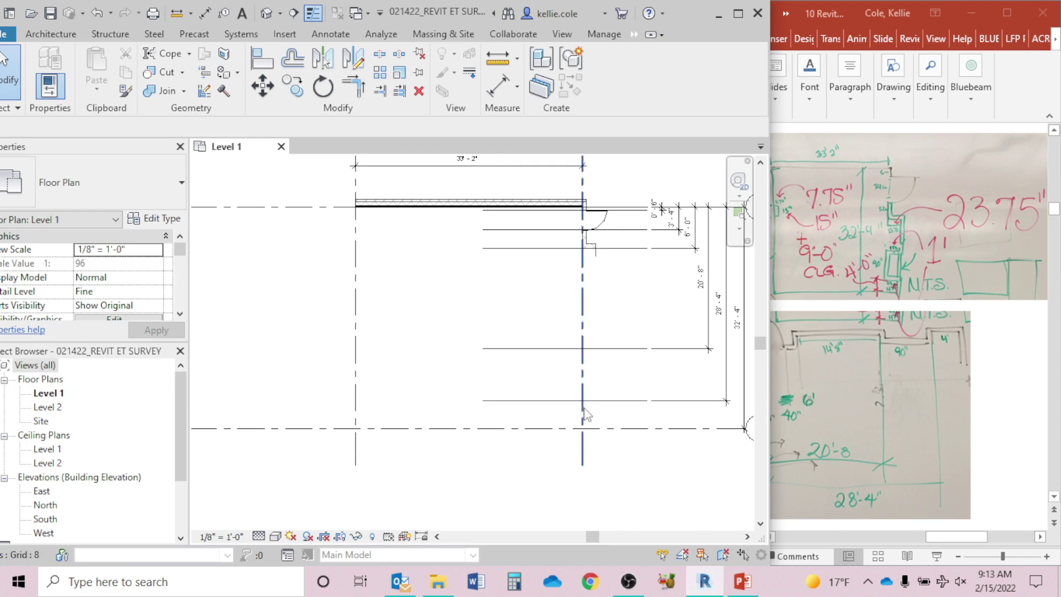
scroll(591, 387, "down", 2)
middle_click_drag(470, 334, 794, 366)
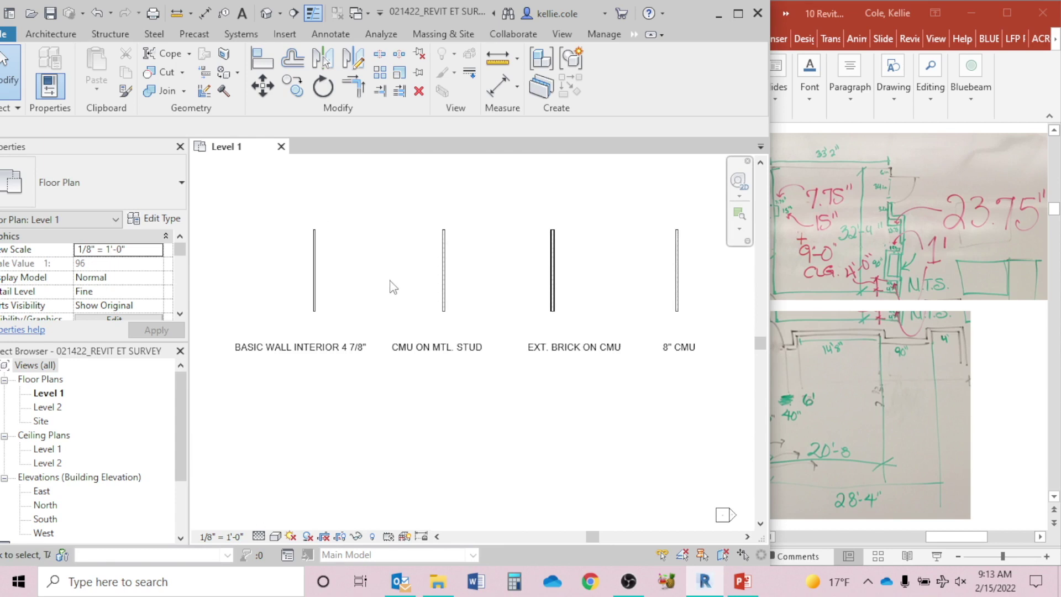
scroll(357, 277, "up", 2)
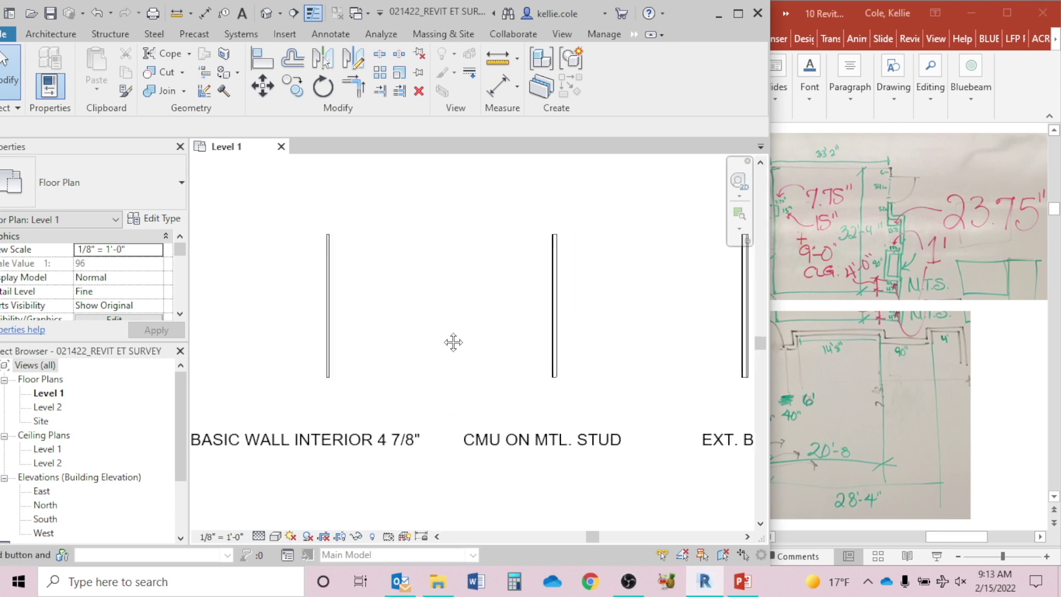
Copy the "Basic Wall Interior 4 7/8"" and "CMU on Mtl. Stud" sample walls to below grid line 6 and move them close together.
left_click(336, 308)
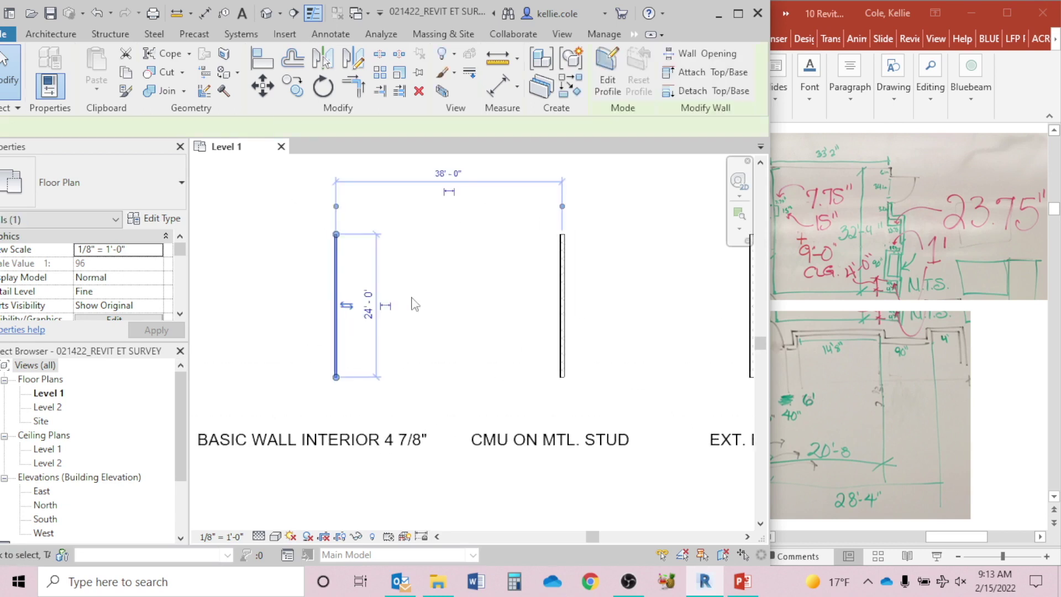
scroll(415, 304, "down", 2)
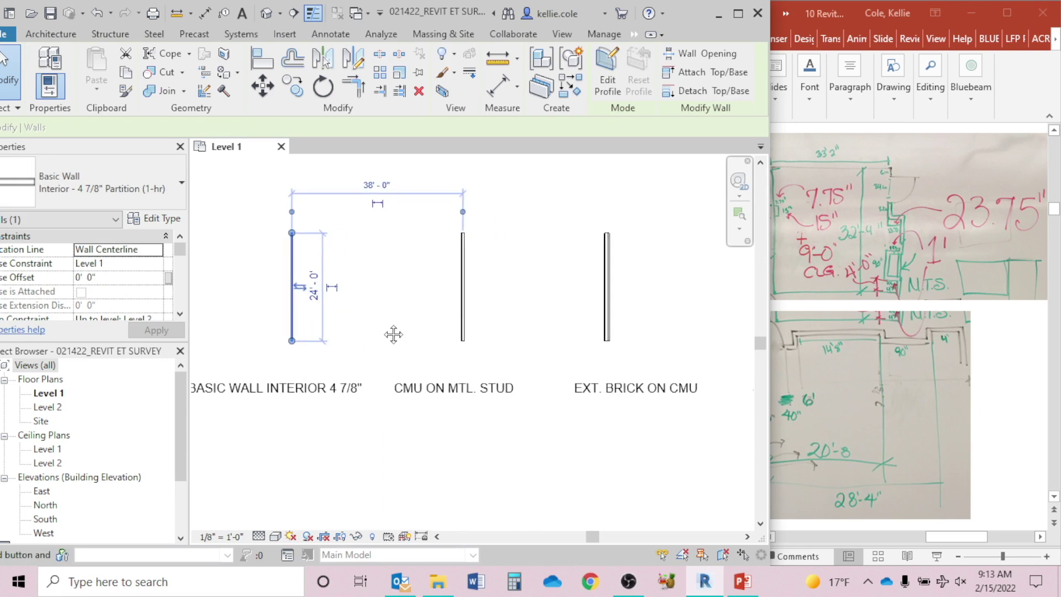
middle_click_drag(394, 335, 445, 355)
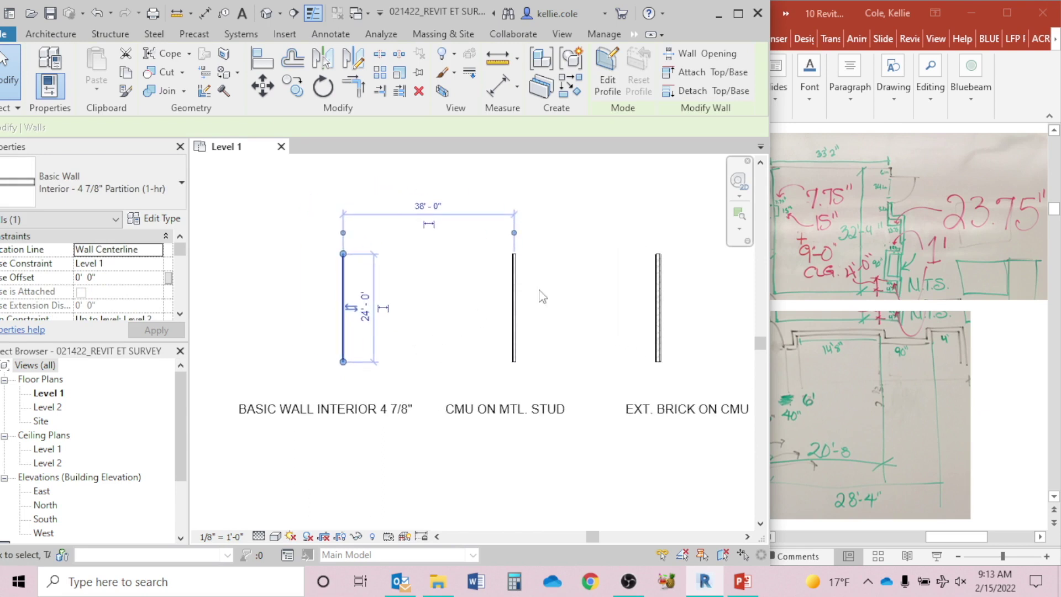
left_click_drag(543, 296, 316, 337)
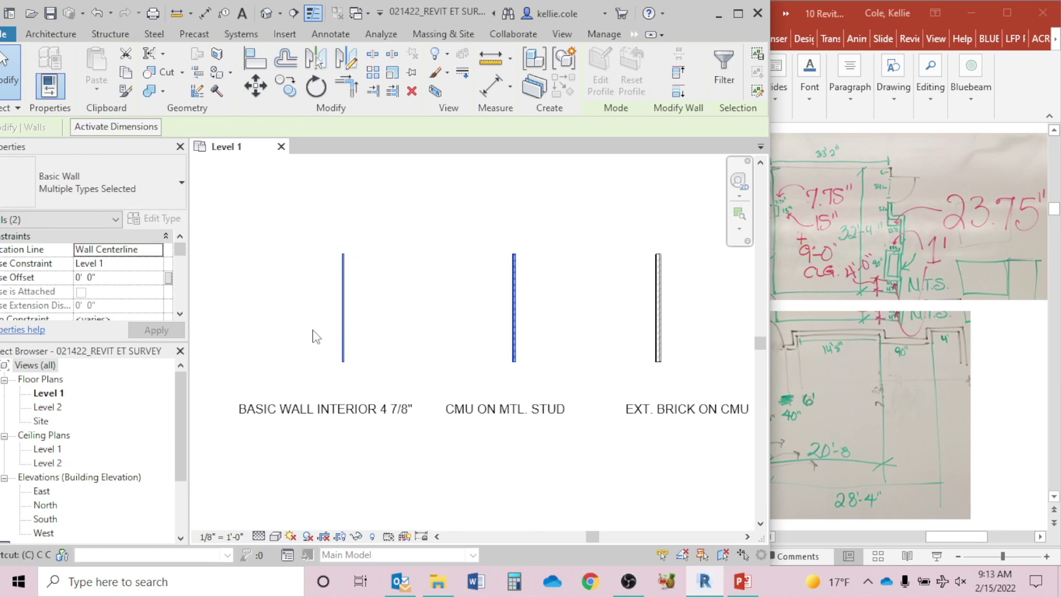
key("c")
key("o")
left_click(419, 306)
scroll(453, 342, "down", 2)
middle_click_drag(534, 348, 608, 383)
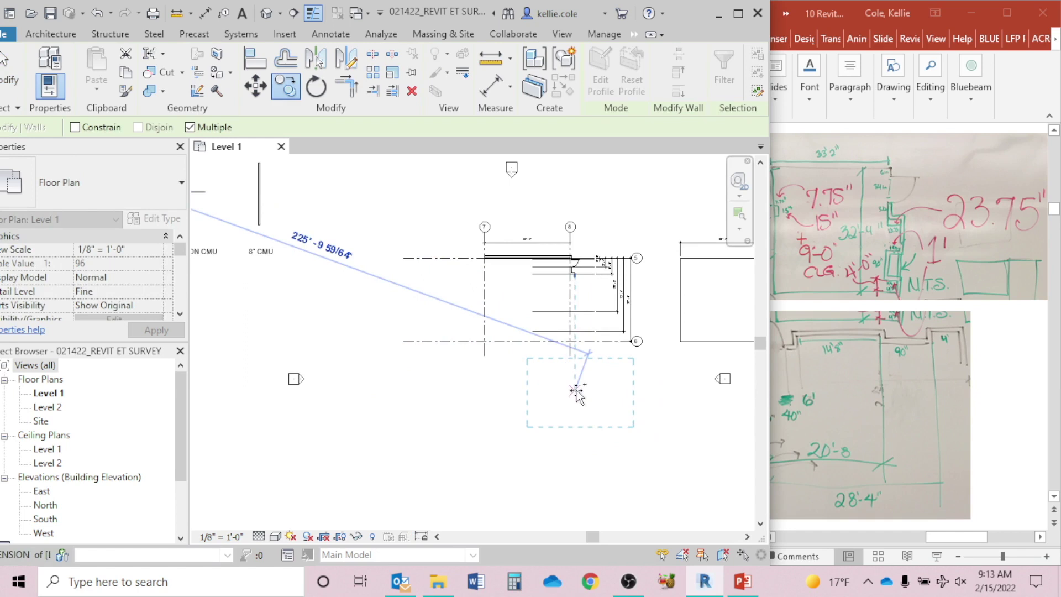
left_click(576, 390)
scroll(577, 390, "up", 2)
key("Escape")
key("Escape")
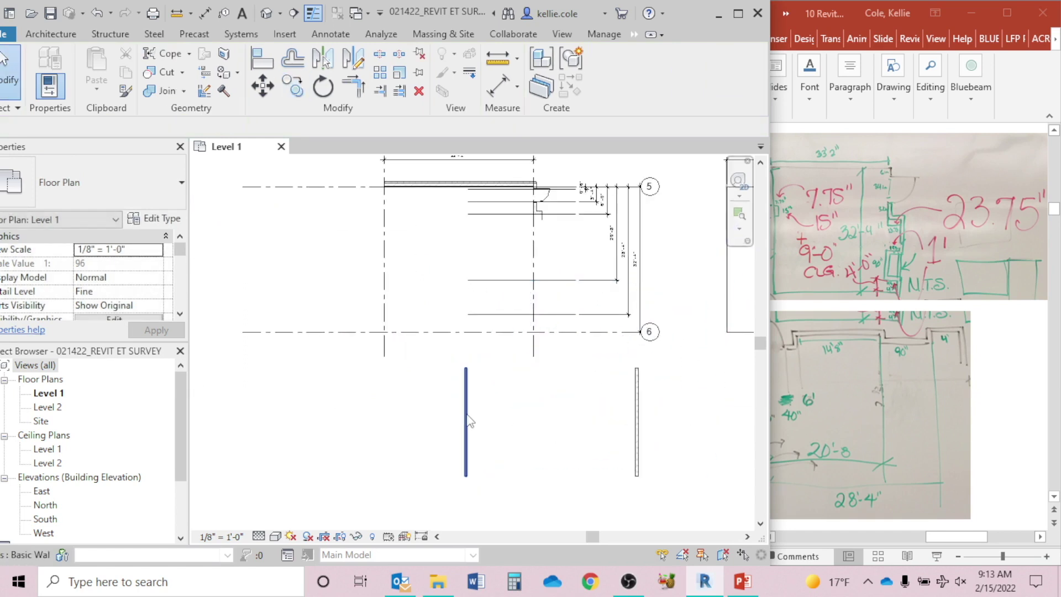
left_click_drag(468, 421, 608, 387)
left_click(675, 395)
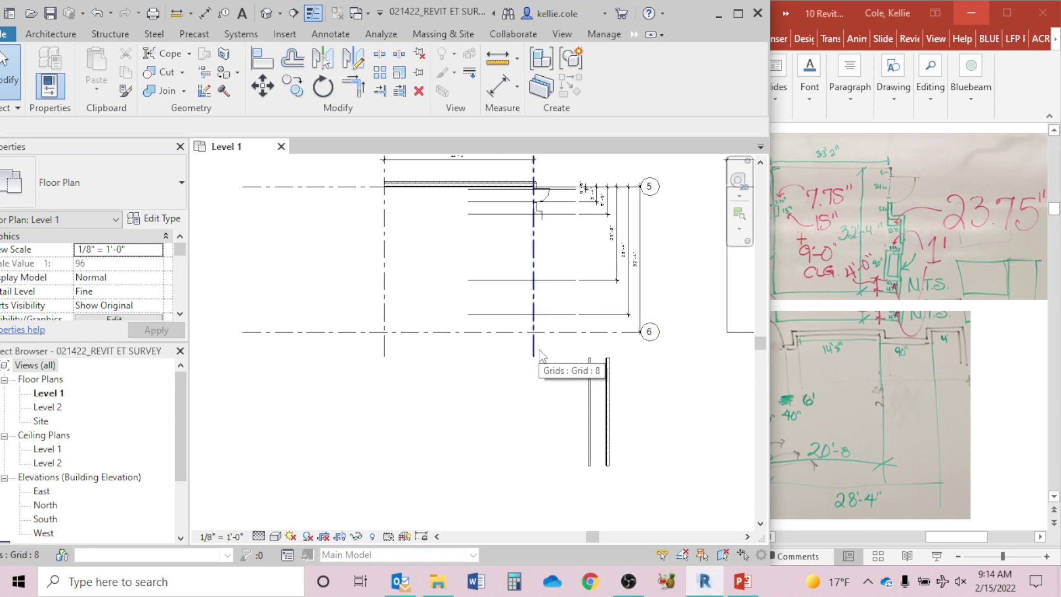
Draw a vertical detail line from the south end of the jogged line east of grid 8 down to the 20'-8" line.
scroll(562, 238, "up", 5)
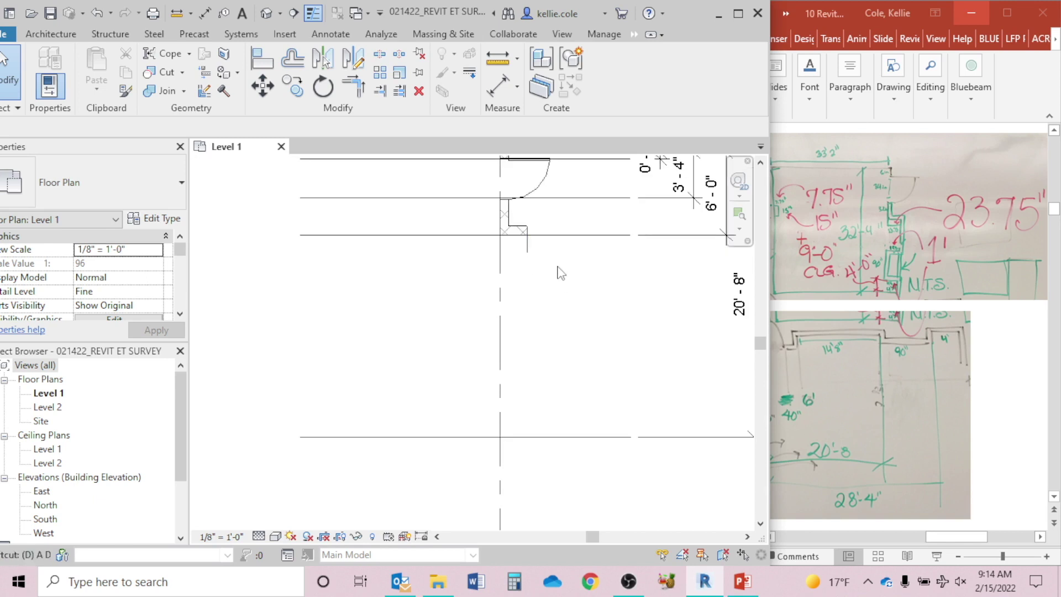
key("d")
key("l")
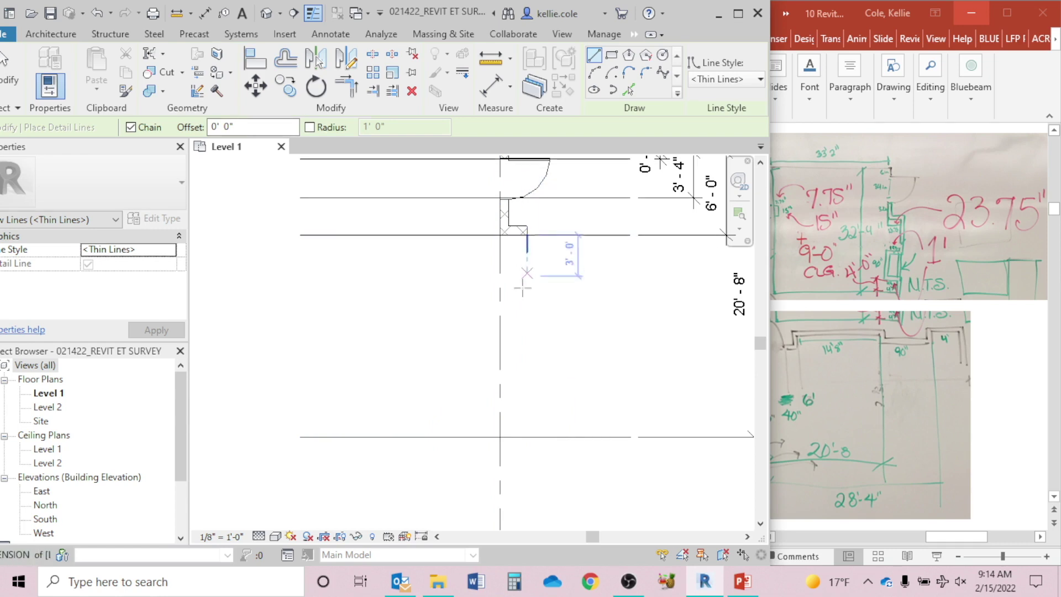
left_click(527, 251)
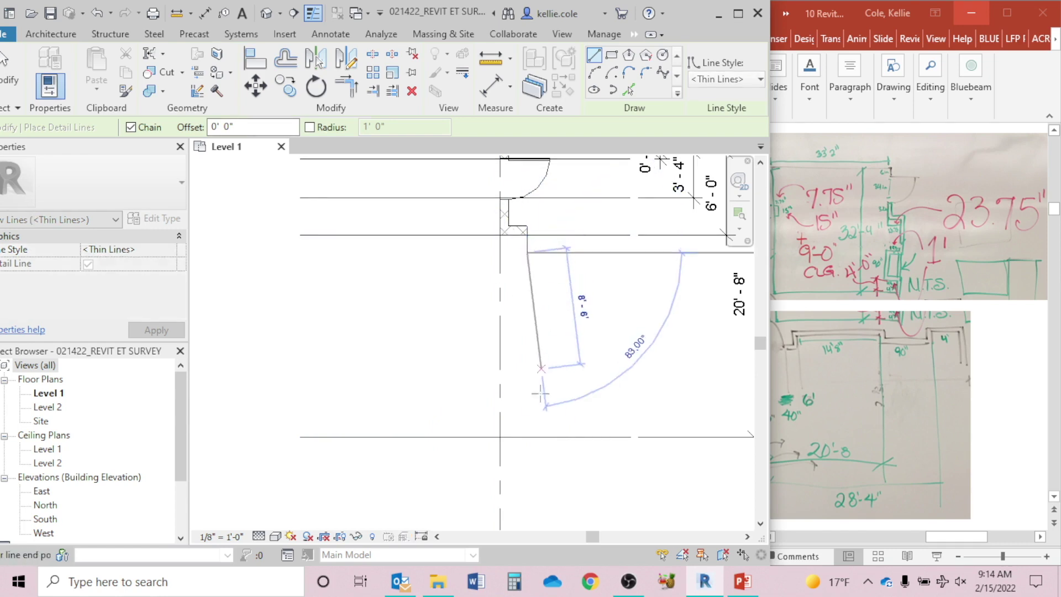
left_click(527, 436)
Draw a 1' detail line west from the vertical line's lower end, and delete the long 20'-8" reference line.
scroll(522, 445, "up", 3)
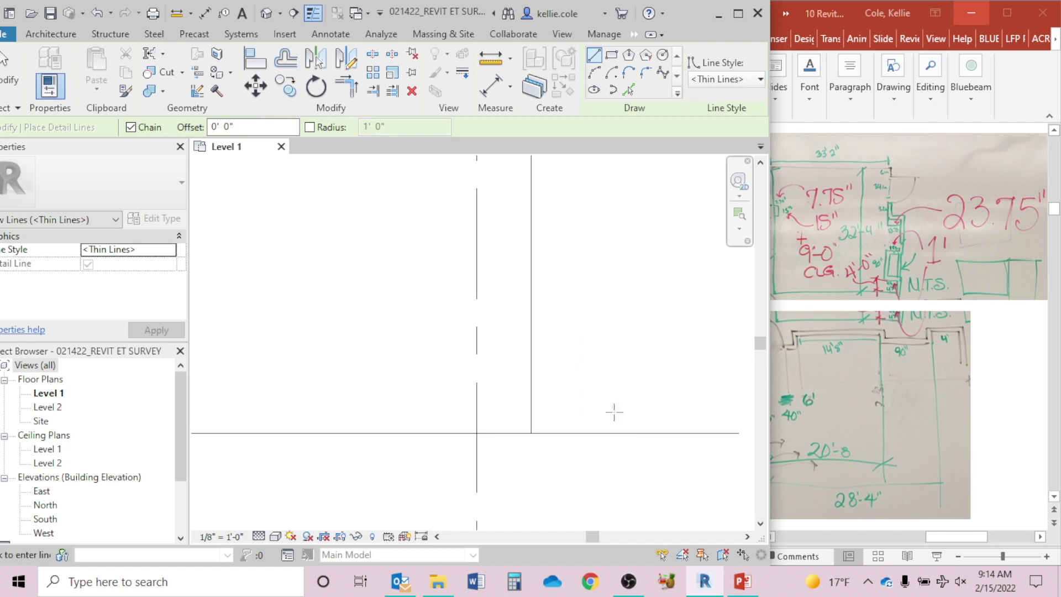
left_click(531, 433)
type("1'")
key("Escape")
key("Escape")
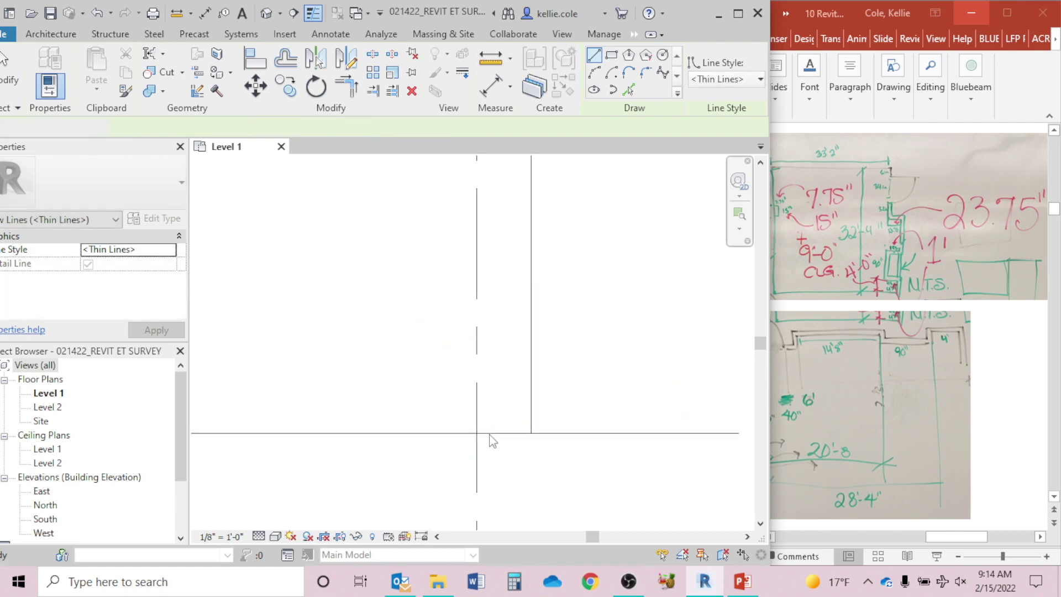
left_click(438, 434)
key("Delete")
Draw a vertical detail line from the west end of the 1' jog down to the 28'-4" line.
scroll(594, 386, "down", 2)
middle_click_drag(595, 392, 557, 234)
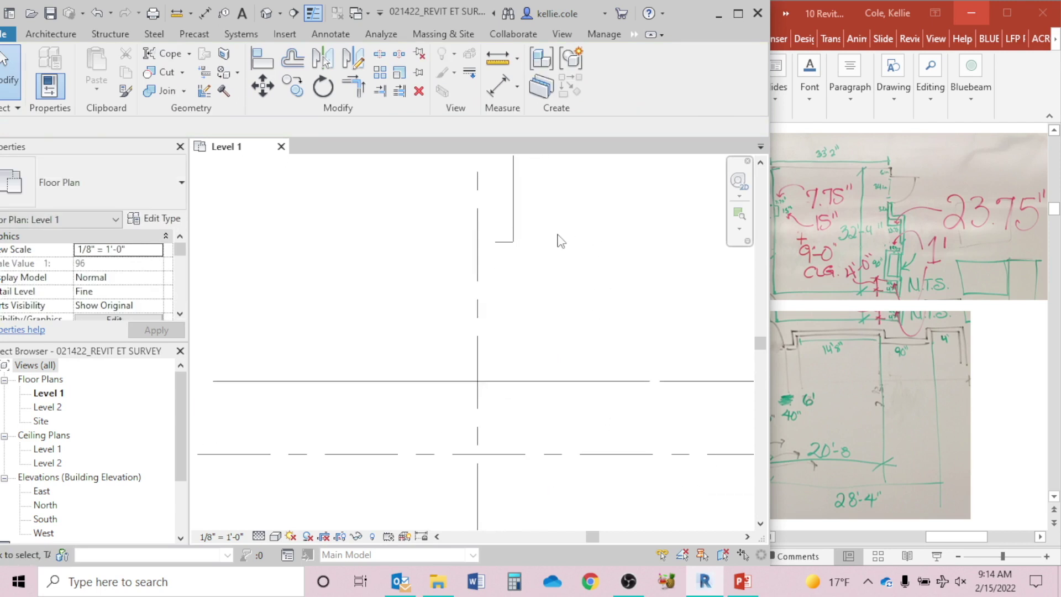
key("d")
key("l")
left_click(494, 242)
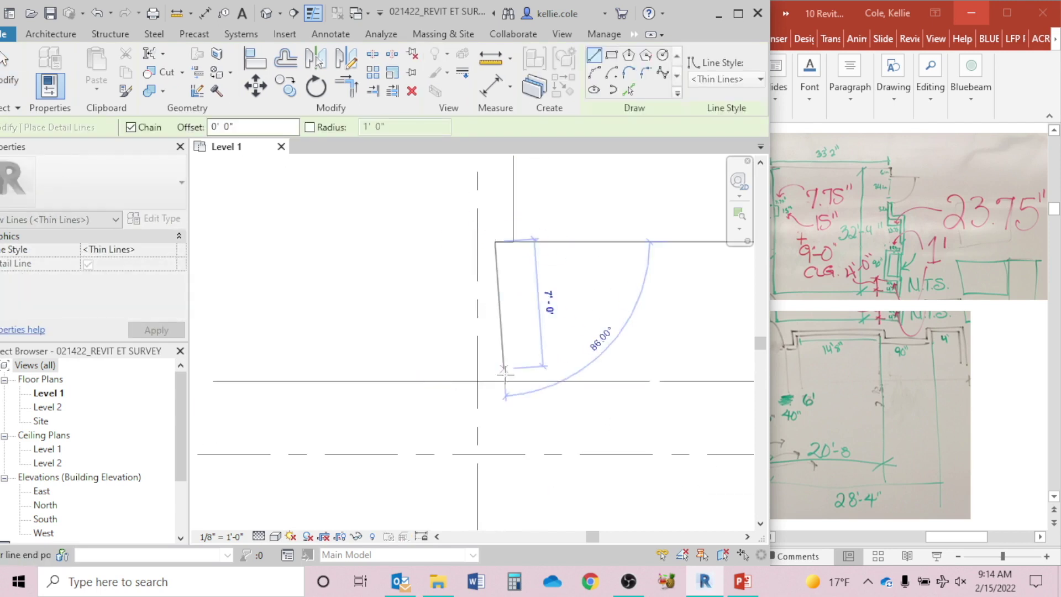
left_click(495, 382)
key("Escape")
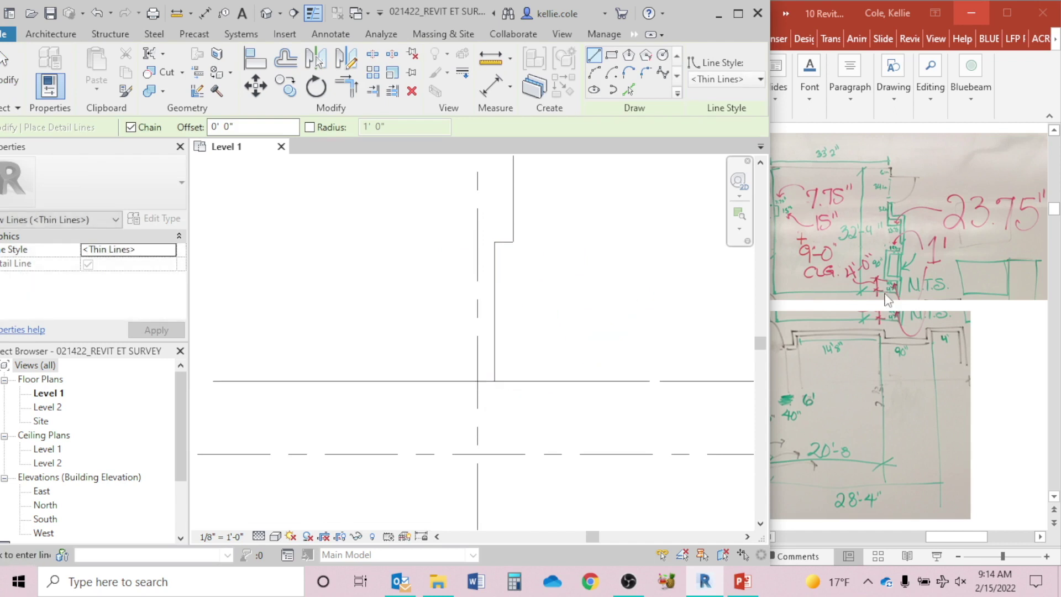
Delete the horizontal detail line crossing the lower end of the stepped vertical outline.
key("Escape")
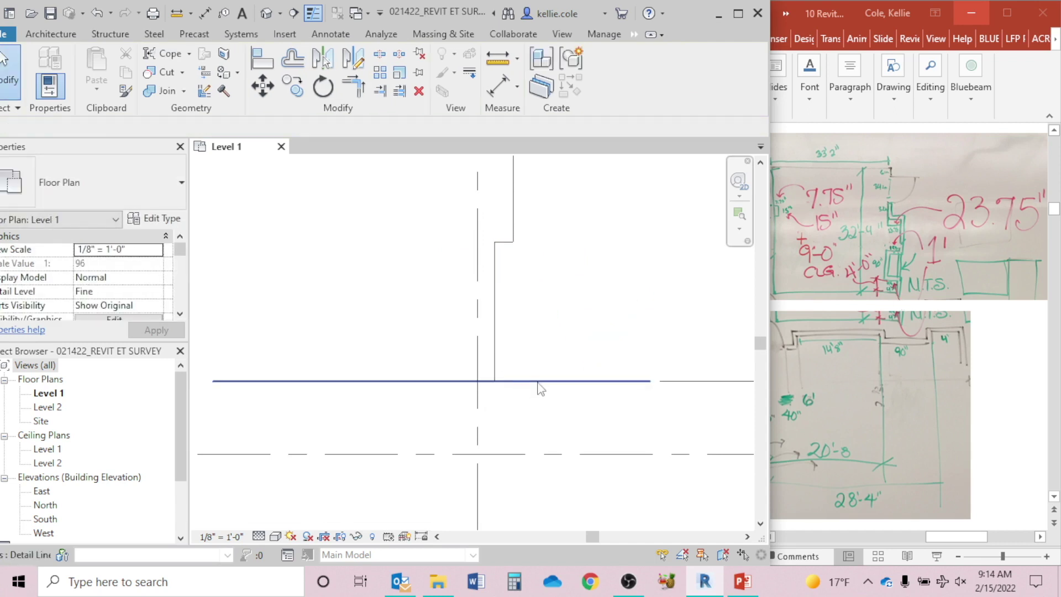
left_click(541, 381)
key("Delete")
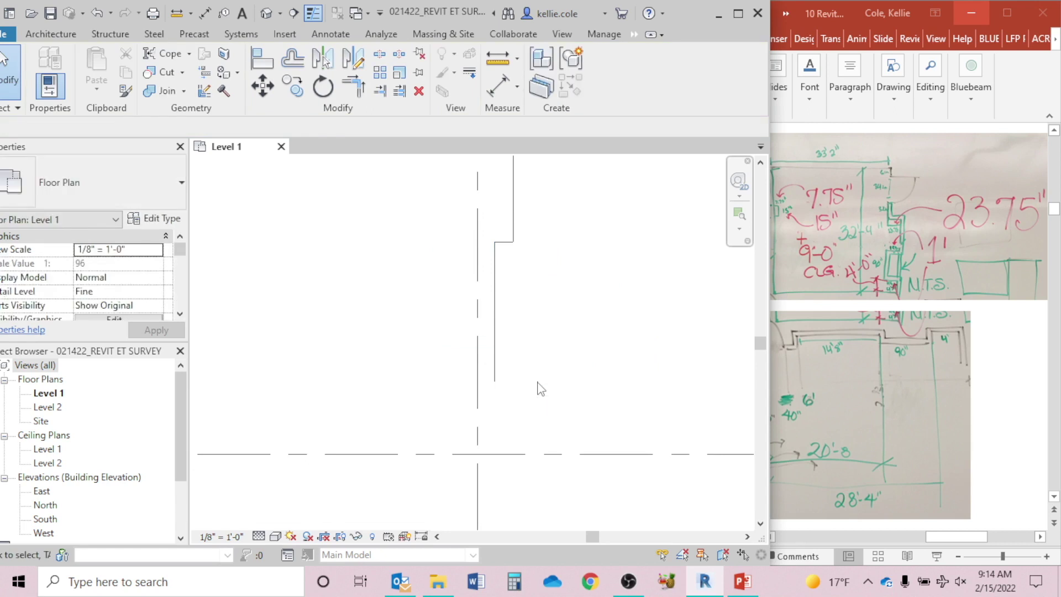
Continue the detail-line outline from its open lower end with a 1' jog outward and a vertical line down to grid line 6.
key("d")
key("l")
left_click(494, 382)
type("1")
key("Return")
scroll(509, 450, "down", 2)
middle_click_drag(508, 449, 536, 414)
scroll(531, 418, "up", 1)
key("Escape")
key("Escape")
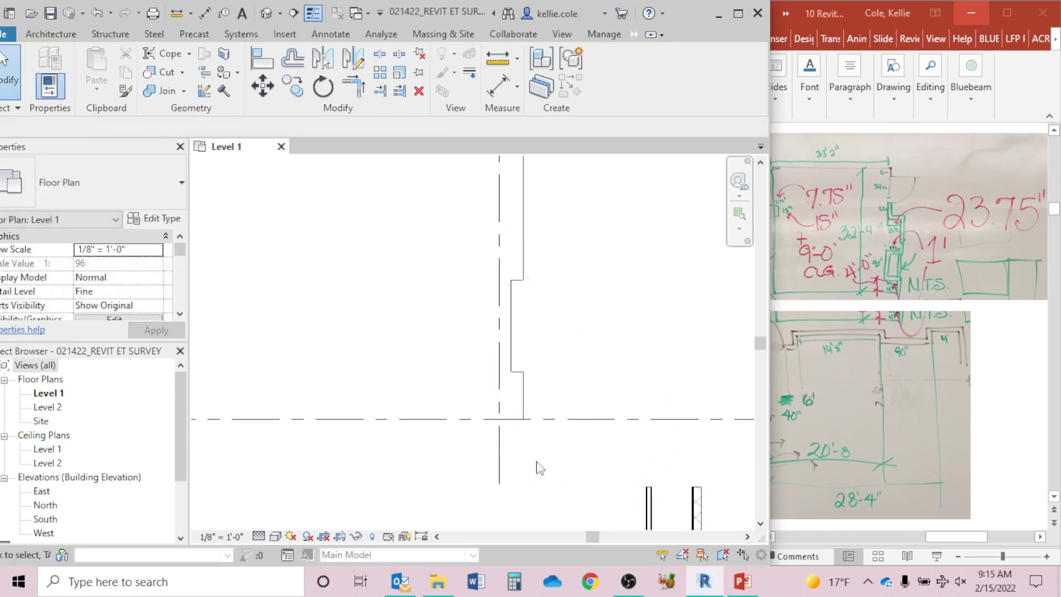
Move the two loose vertical walls from below grid line 6 up beside the stepped outline.
scroll(554, 424, "down", 2)
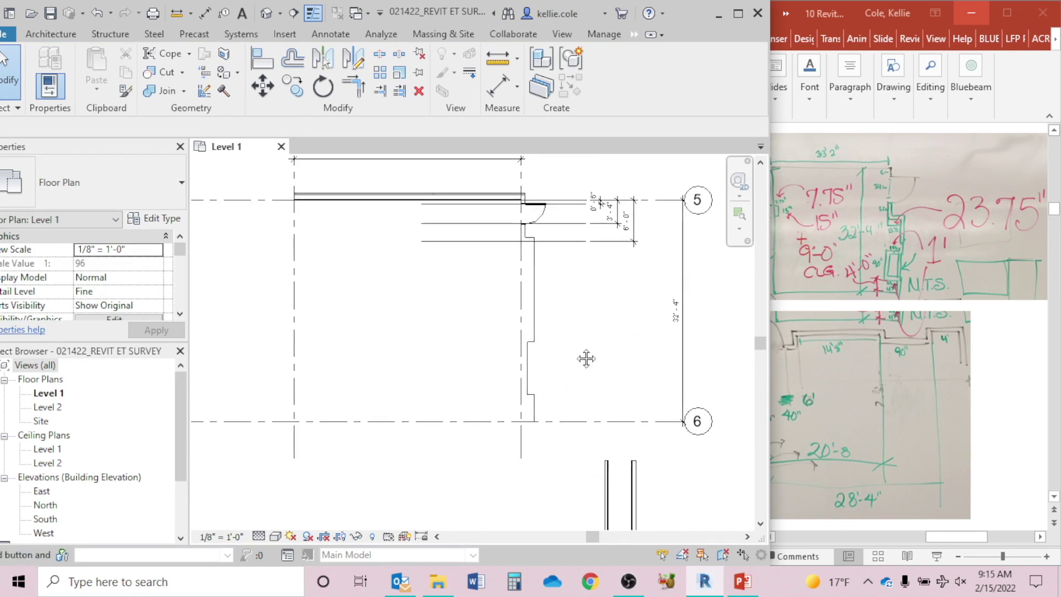
middle_click_drag(584, 357, 578, 291)
left_click(601, 428)
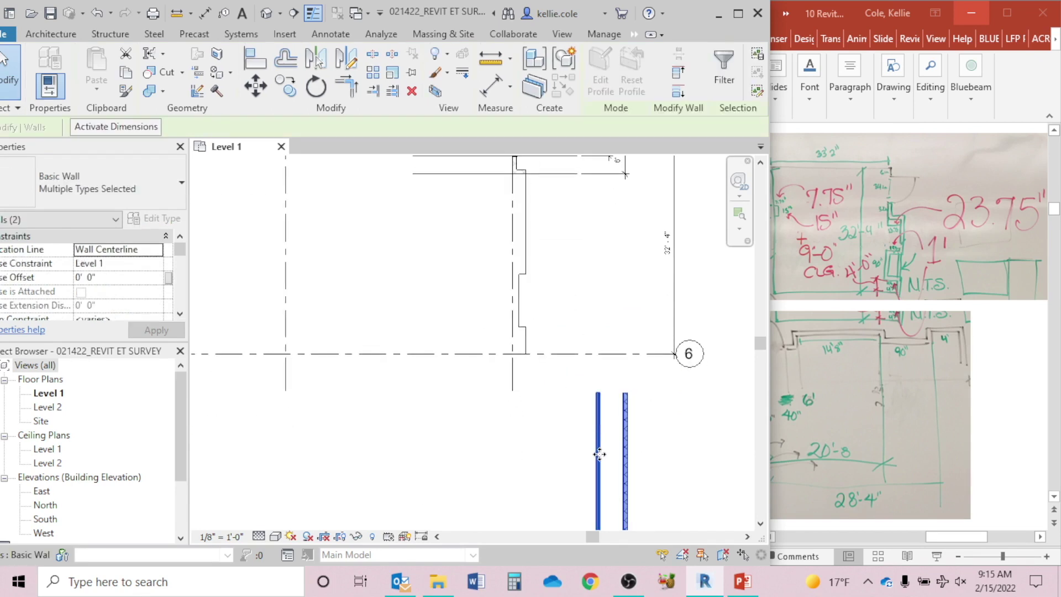
left_click_drag(598, 445, 543, 247)
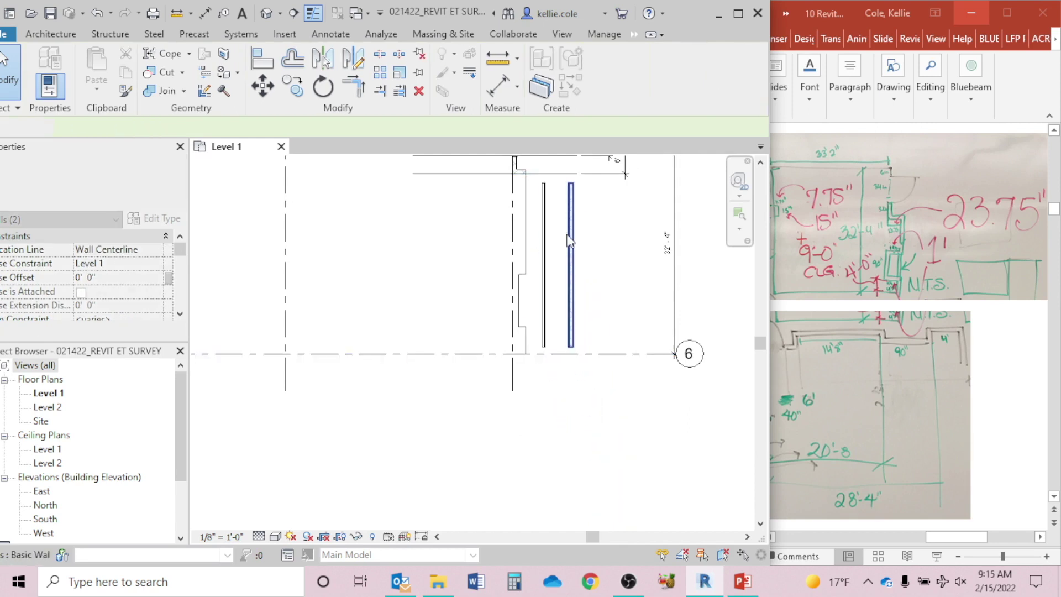
left_click(606, 232)
scroll(639, 268, "up", 3)
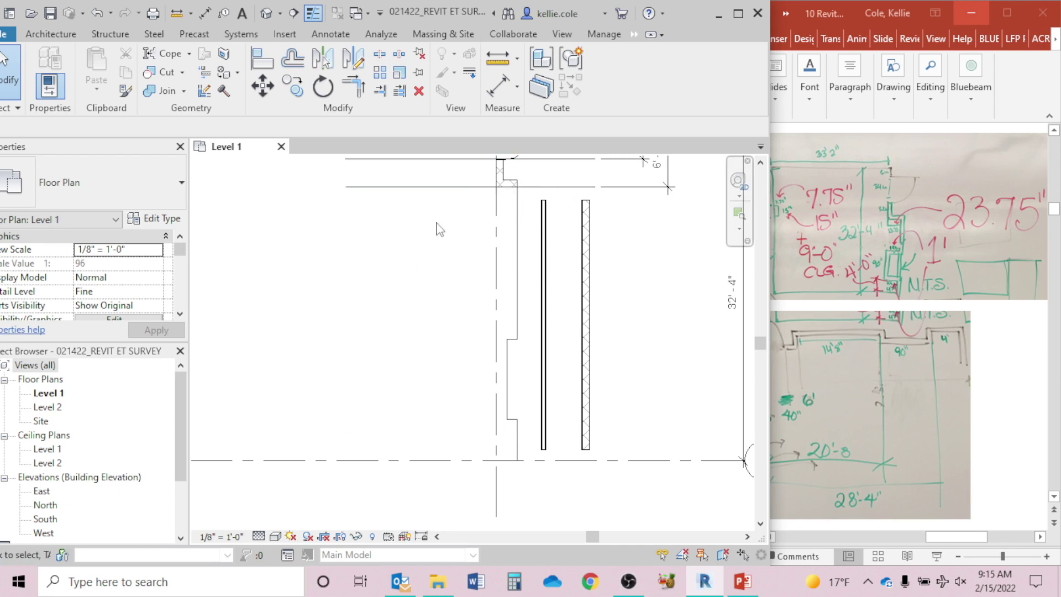
left_click_drag(451, 173, 533, 501)
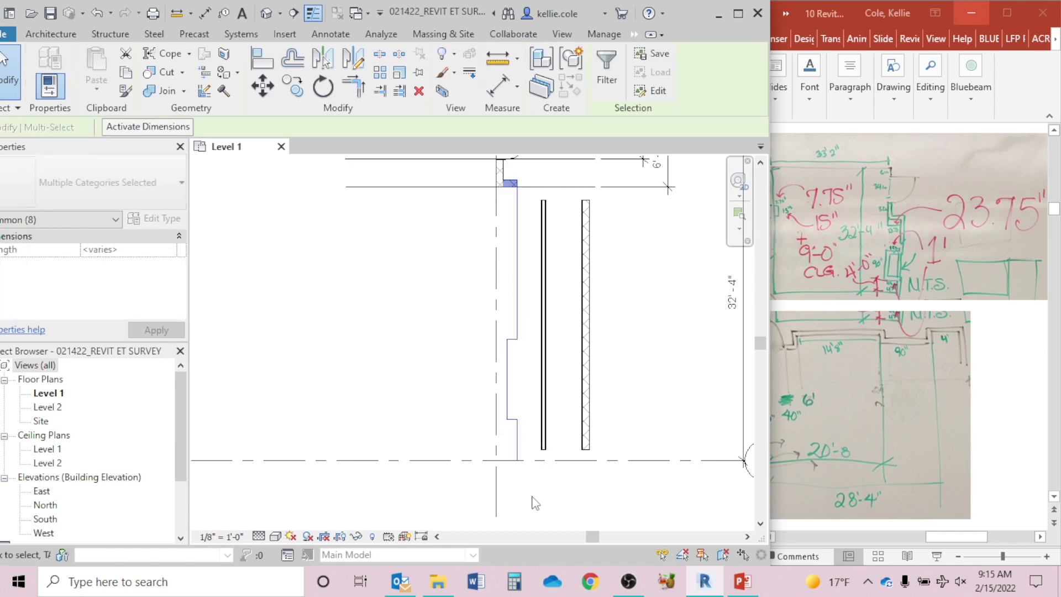
left_click(535, 503)
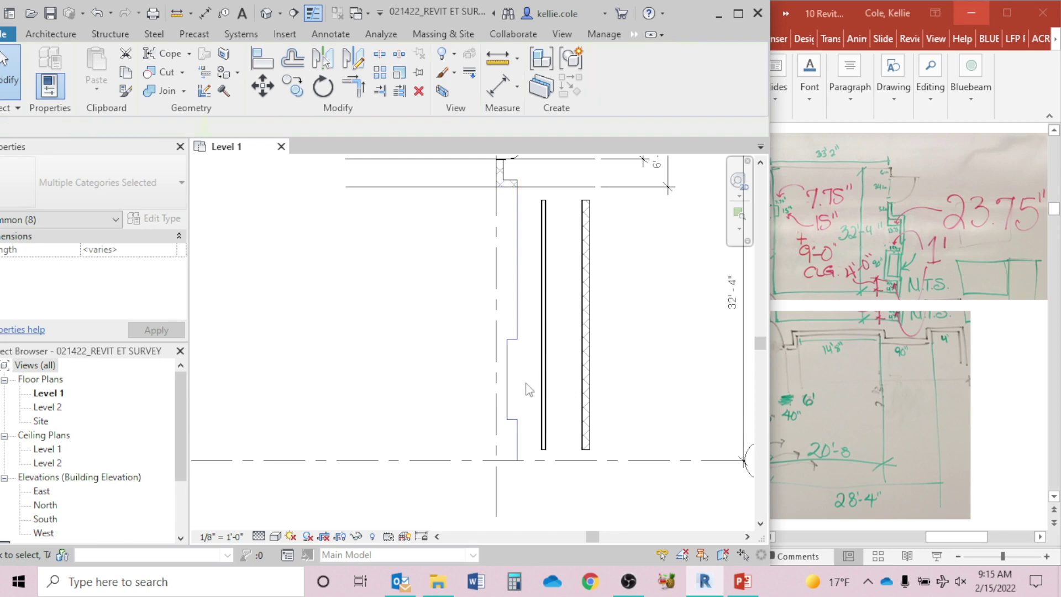
Align the upper end of the loose 4 7/8" partition with the upper jog line of the recess.
scroll(528, 386, "up", 3)
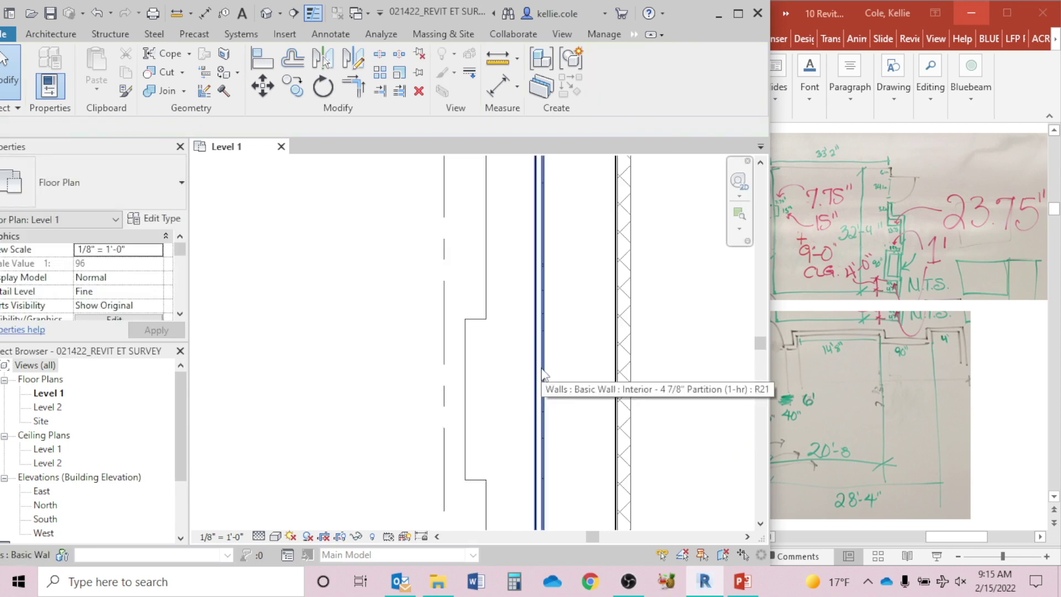
key("a")
key("l")
scroll(509, 350, "down", 2)
middle_click_drag(553, 222, 559, 301)
left_click(534, 224)
middle_click_drag(567, 397, 585, 268)
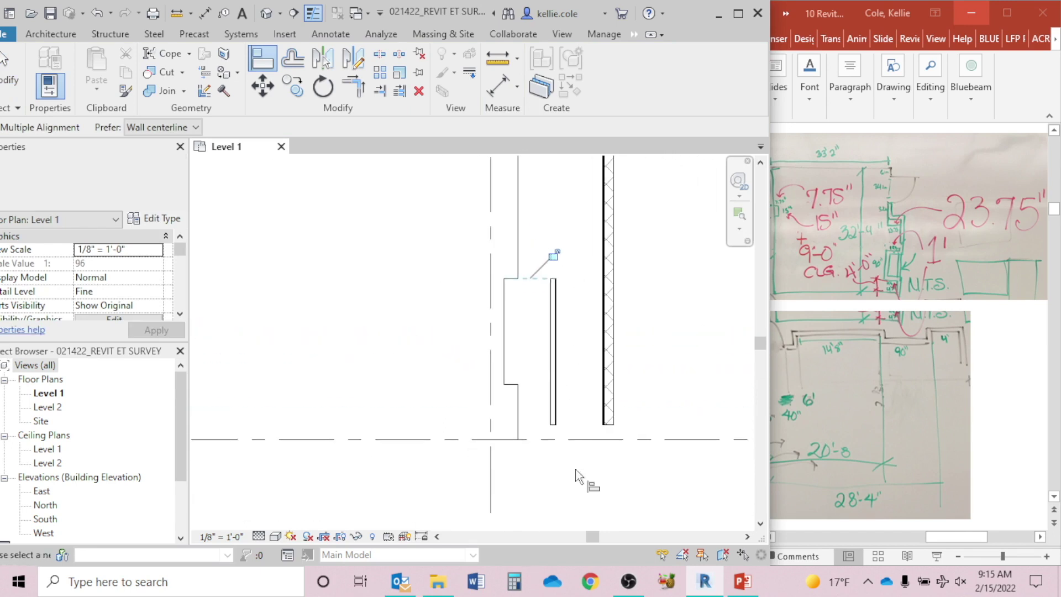
left_click(507, 384)
key("Escape")
key("Escape")
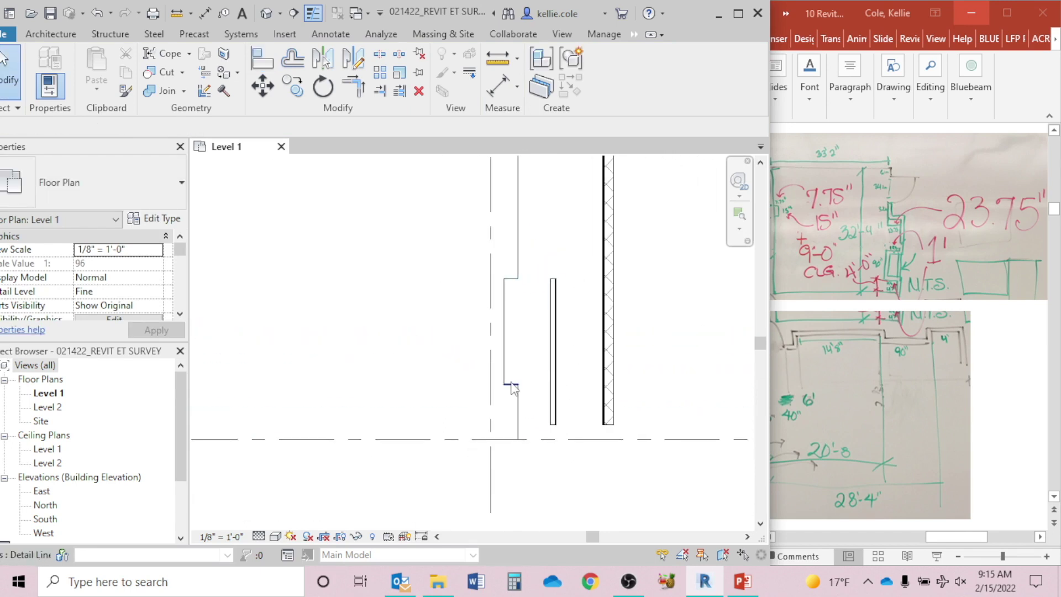
Align the partition's lower end with the lower jog line of the recess.
key("a")
key("l")
left_click(512, 385)
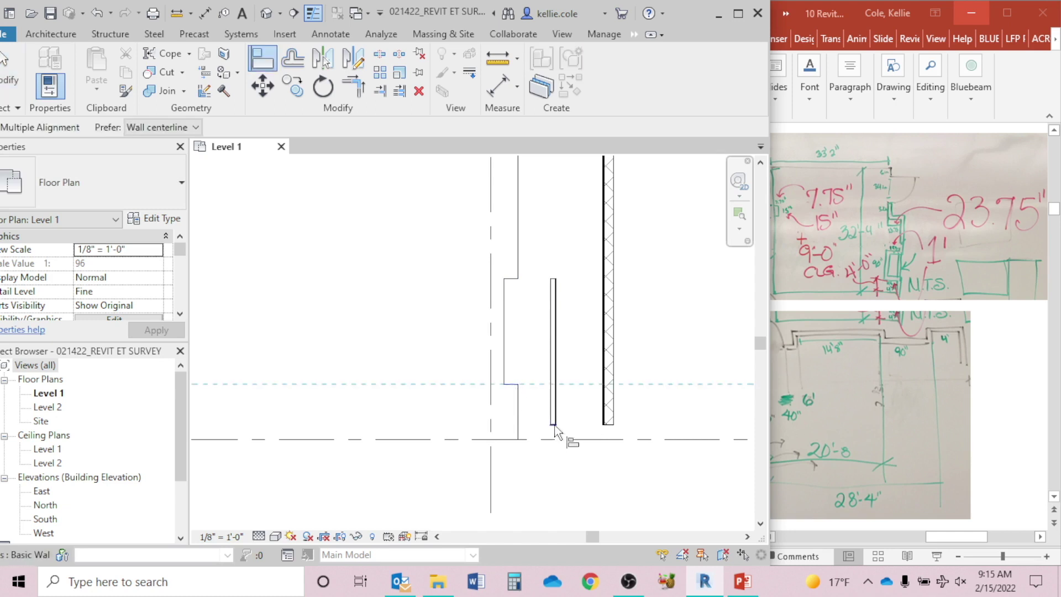
left_click(553, 423)
key("Escape")
key("Escape")
Bring the partition closer to the recess and align its near face with the recess's long vertical line.
scroll(580, 334, "up", 4)
middle_click_drag(583, 332, 690, 322)
left_click_drag(683, 315, 625, 313)
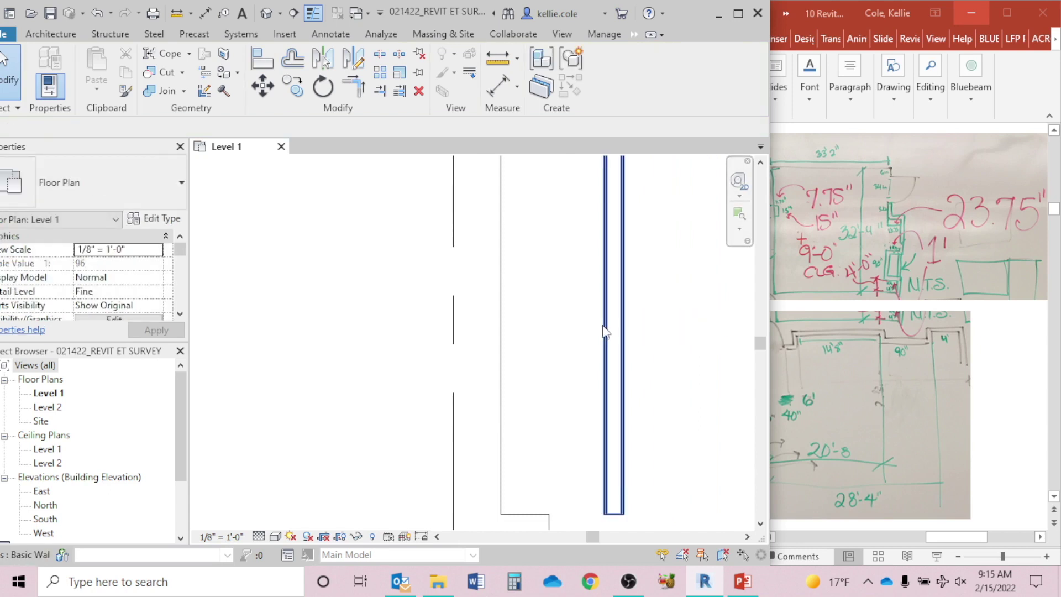
scroll(603, 332, "up", 3)
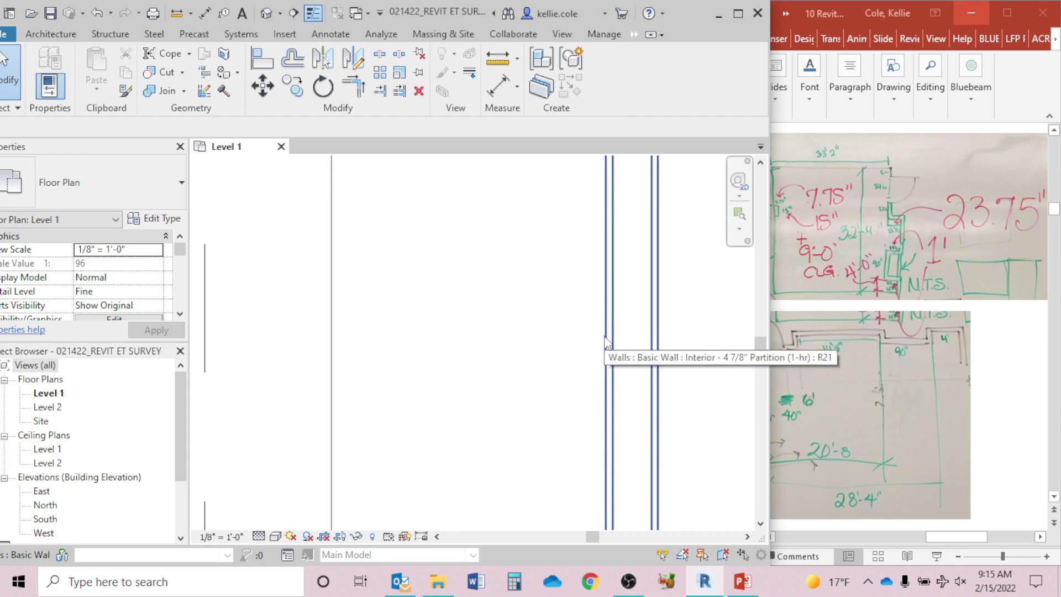
scroll(605, 343, "down", 3)
scroll(547, 328, "down", 2)
left_click_drag(487, 204, 529, 326)
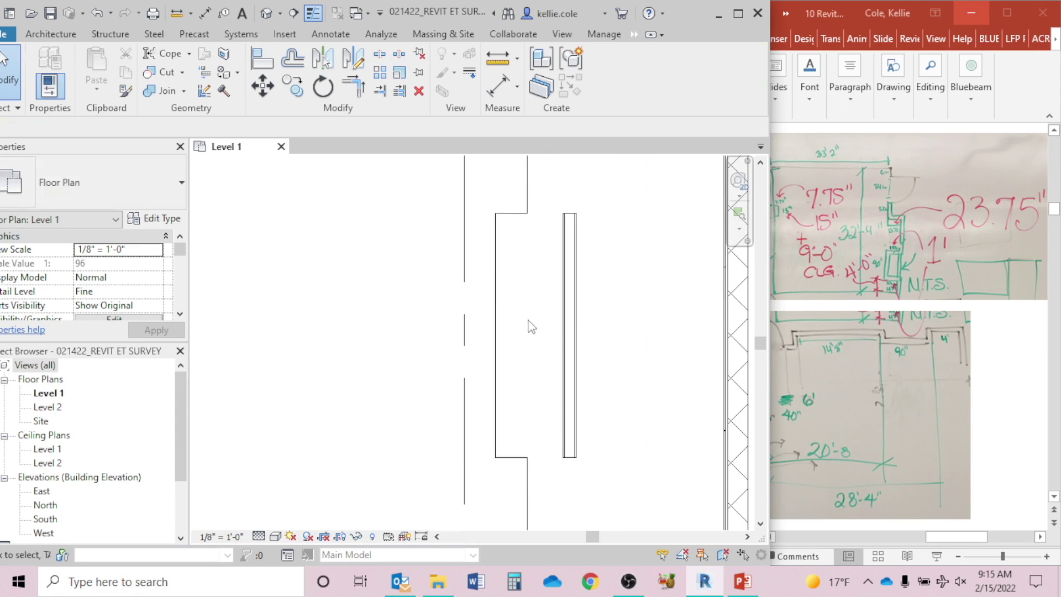
key("a")
key("l")
left_click(502, 342)
left_click(562, 349)
key("Escape")
key("Escape")
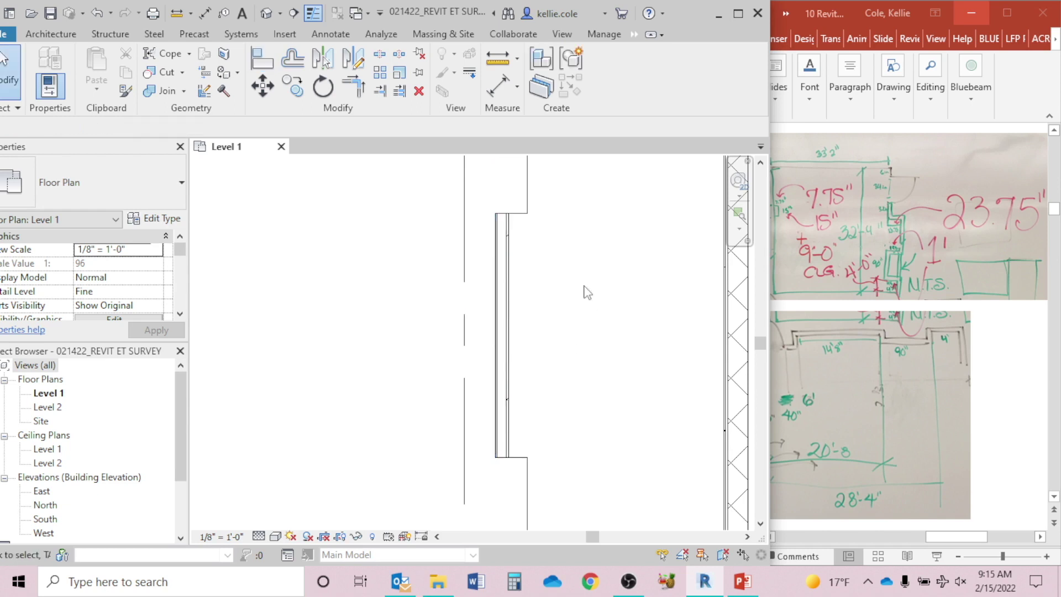
Paste a copy of the recess partition beside the original and rotate the copy 90 degrees.
left_click(507, 266)
key("ctrl+c")
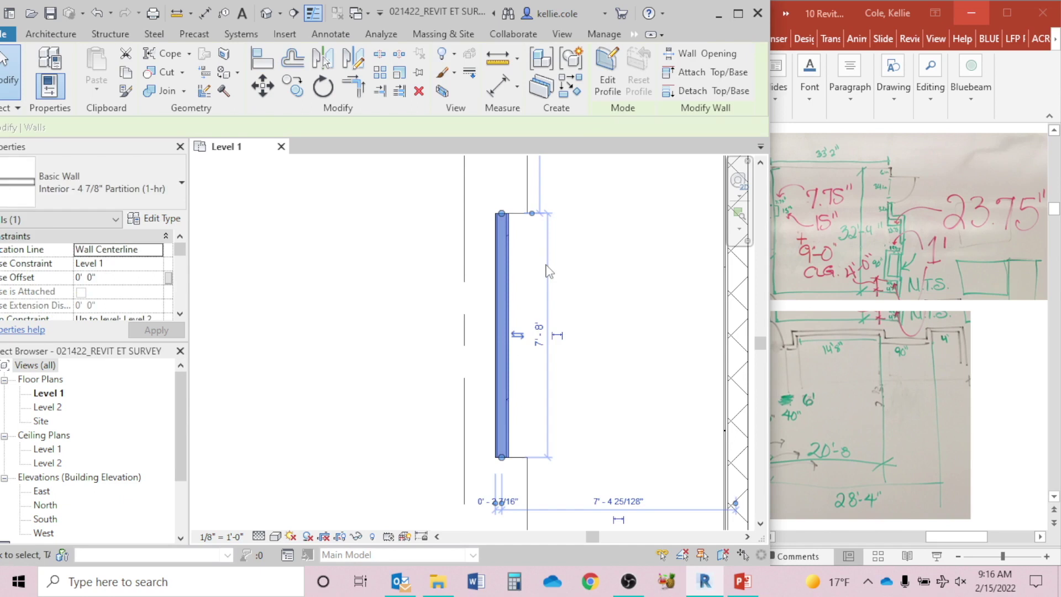
key("ctrl+v")
left_click(624, 328)
type("ro")
type("90")
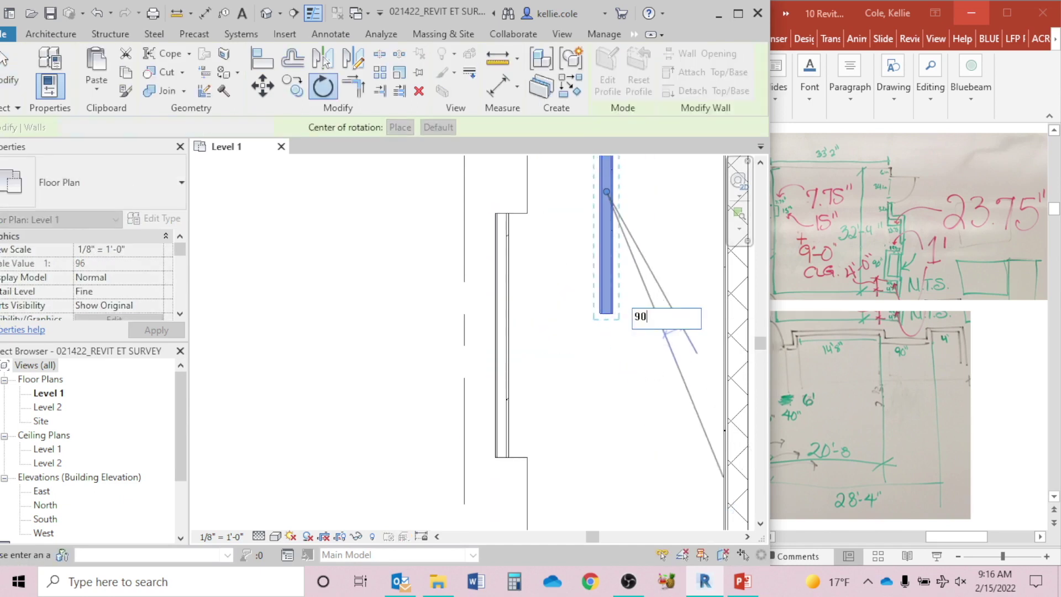
key("Return")
key("Escape")
Align the upper face of the rotated partition copy with the upper jog line of the recess.
middle_click_drag(603, 267, 619, 310)
scroll(569, 260, "up", 4)
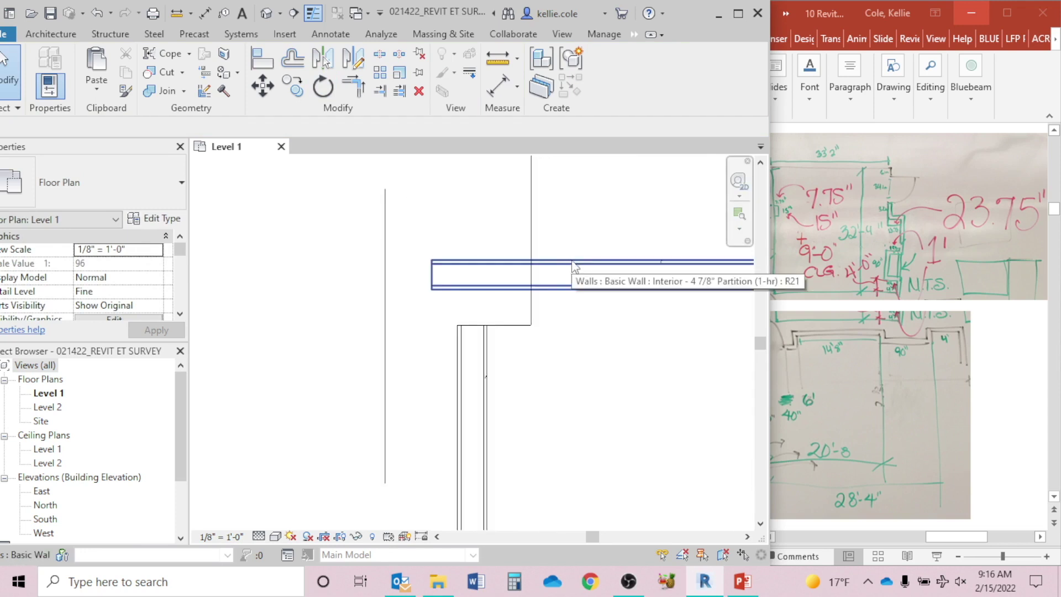
left_click(459, 356)
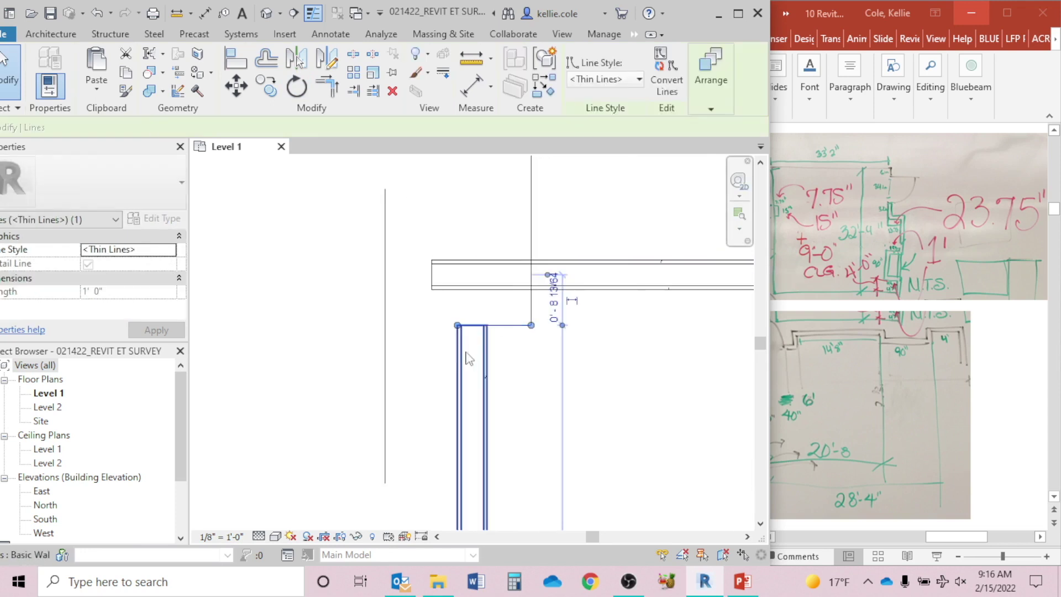
key("Escape")
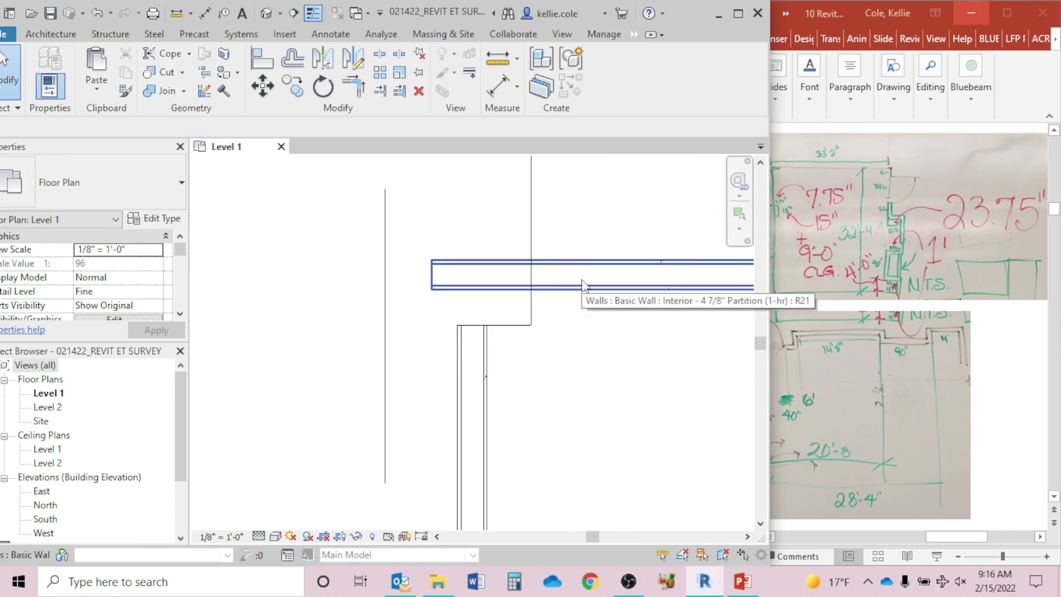
scroll(440, 320, "down", 5)
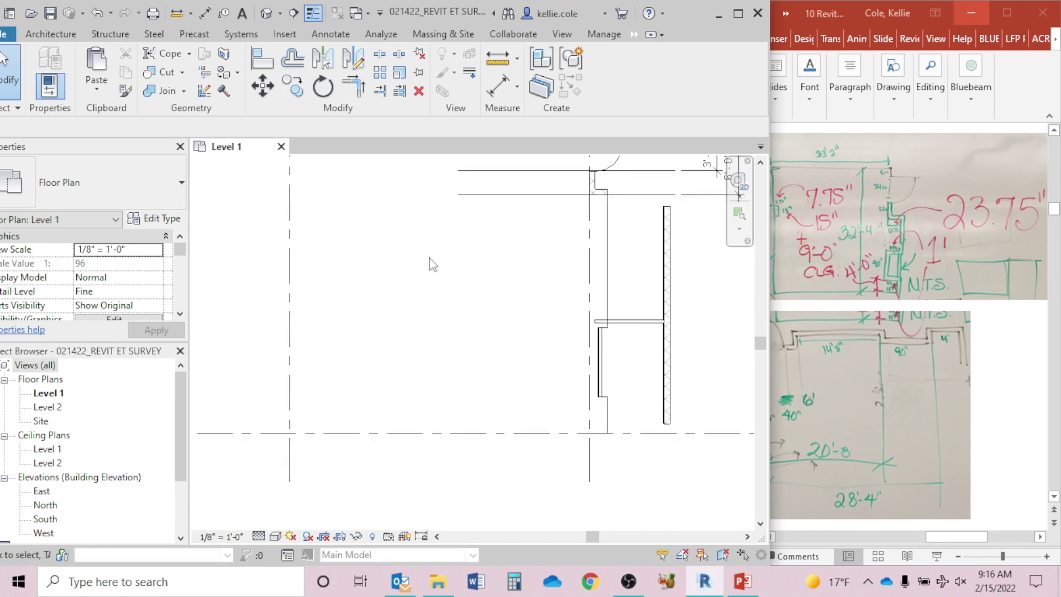
scroll(652, 347, "up", 5)
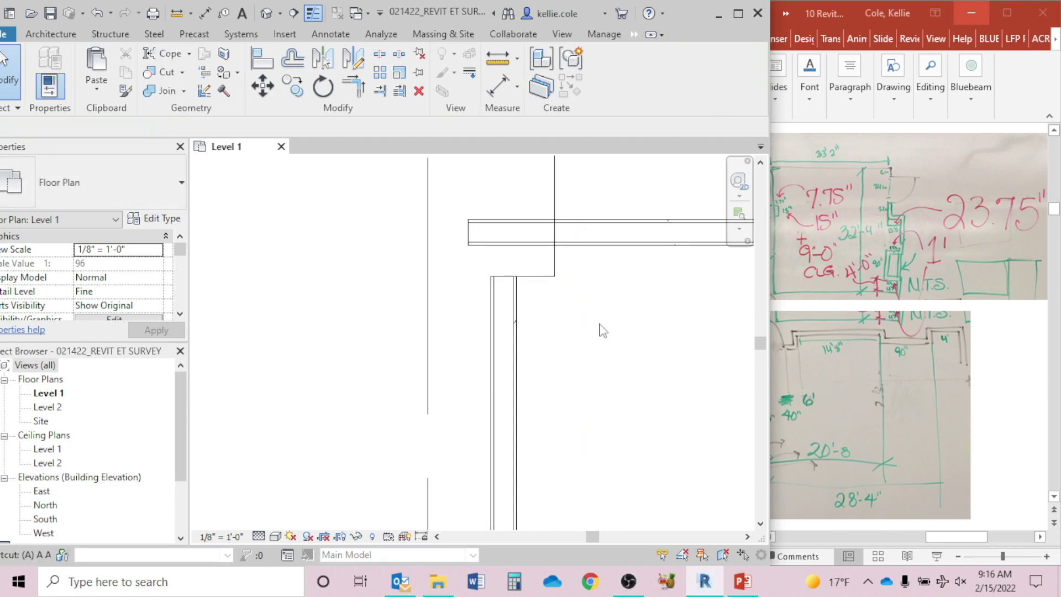
key("a")
key("l")
left_click(537, 276)
left_click(540, 222)
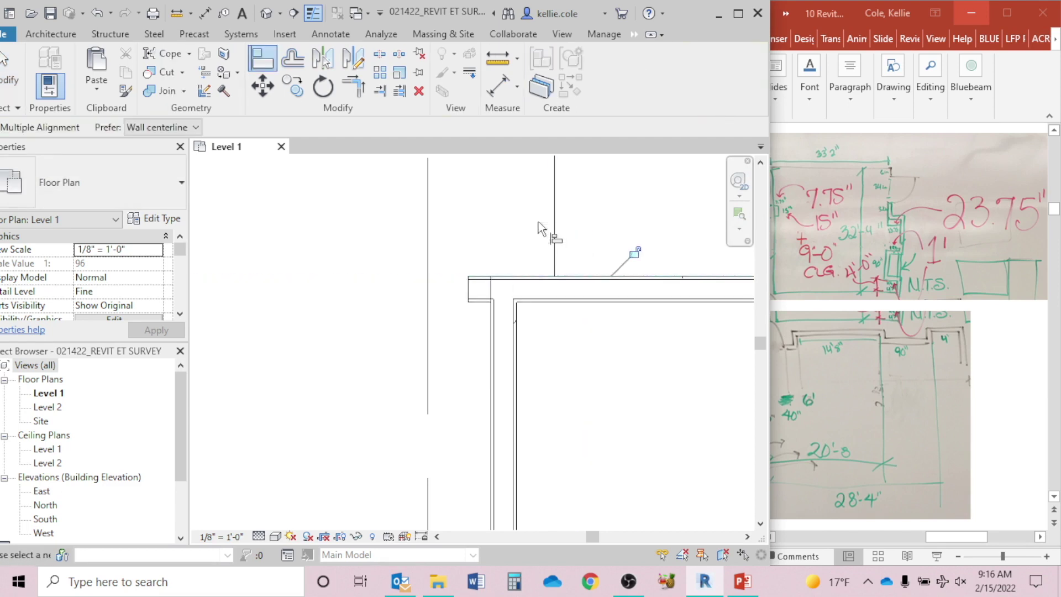
key("Escape")
Trim the horizontal and vertical partitions into a corner at the upper end of the recess.
key("t")
key("r")
left_click(616, 293)
left_click(510, 362)
key("Escape")
Shorten the horizontal partition from its far end to a return wall about 1'-2" long.
scroll(628, 398, "down", 3)
middle_click_drag(630, 398, 556, 362)
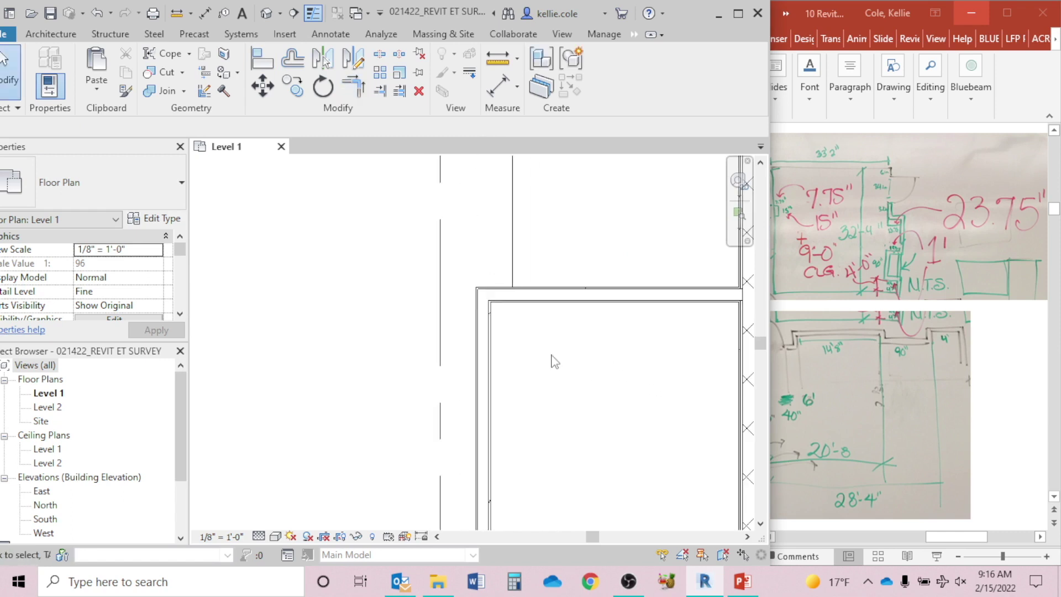
left_click(532, 293)
scroll(547, 340, "down", 1)
left_click_drag(700, 307, 529, 305)
left_click(568, 260)
Mirror a copy of the short return wall to the recess's lower end about a drawn horizontal axis through the vertical partition's midpoint.
scroll(605, 392, "down", 1)
middle_click_drag(607, 396, 606, 299)
left_click(533, 221)
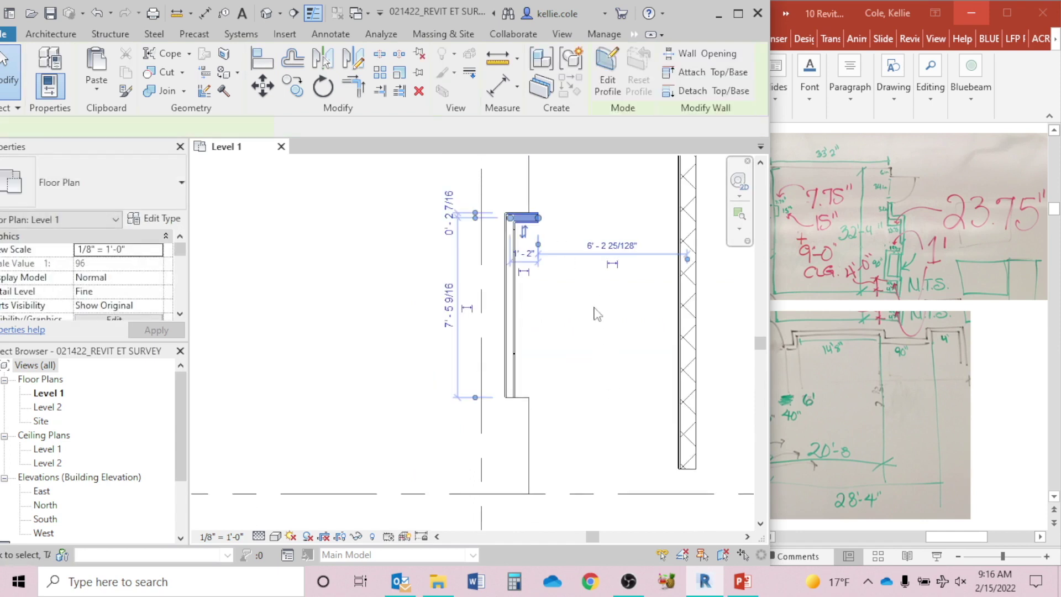
key("m")
key("m")
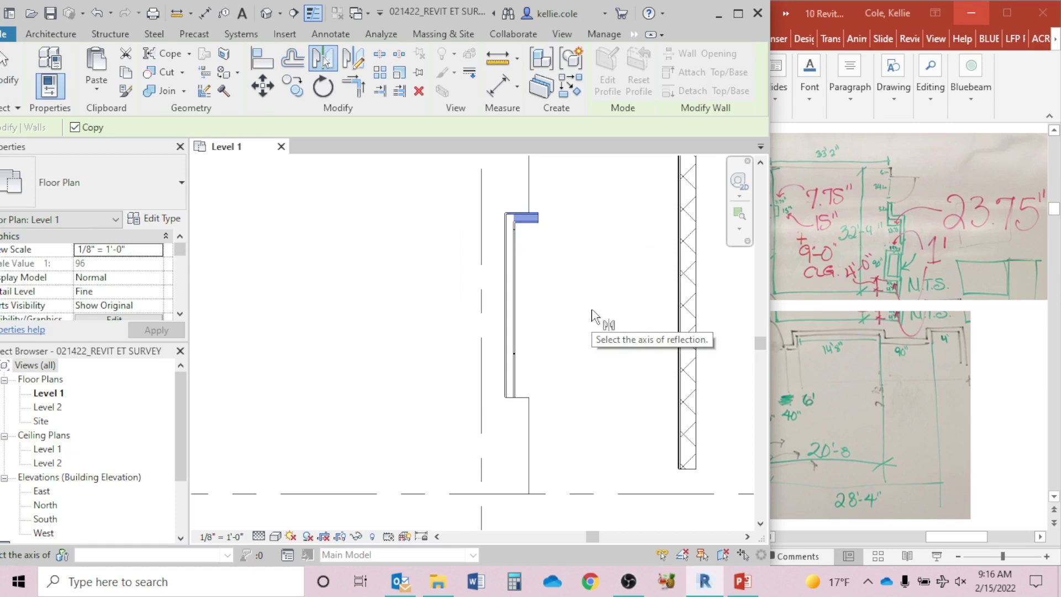
left_click(353, 58)
left_click(514, 307)
left_click(537, 305)
key("Escape")
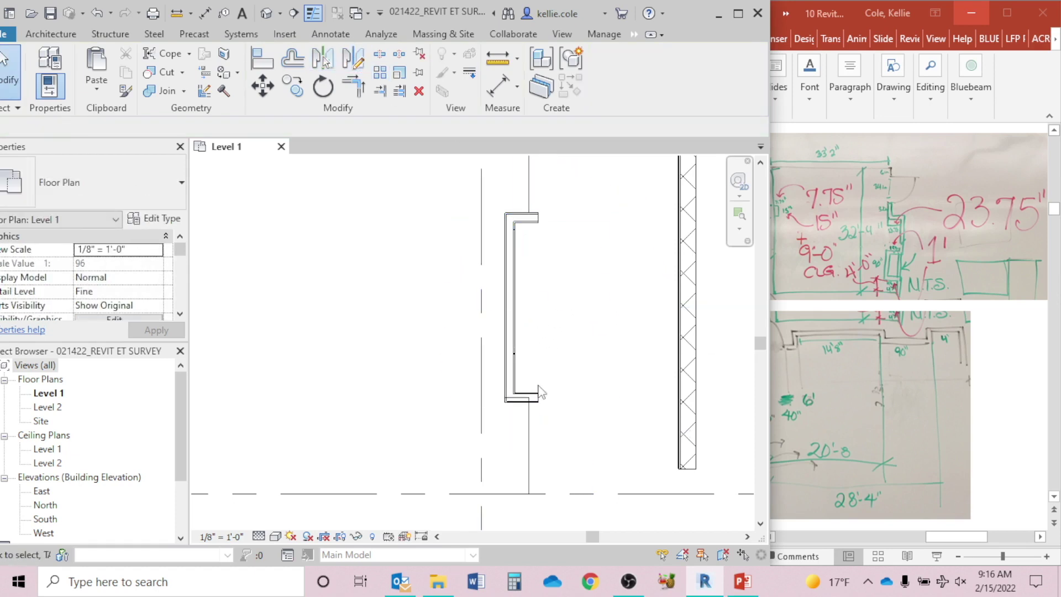
Align the outer face of the mirrored return wall with the lower jog line of the recess.
scroll(538, 409, "up", 4)
key("l")
left_click(485, 380)
left_click(517, 391)
key("Escape")
key("Escape")
Shorten the freestanding vertical CMU exterior wall beside the recess to about 4'-6" by pulling up its lower end.
scroll(606, 267, "down", 5)
middle_click_drag(610, 285, 568, 375)
scroll(569, 346, "down", 2)
middle_click_drag(604, 334, 596, 350)
scroll(597, 350, "down", 2)
middle_click_drag(602, 296, 584, 319)
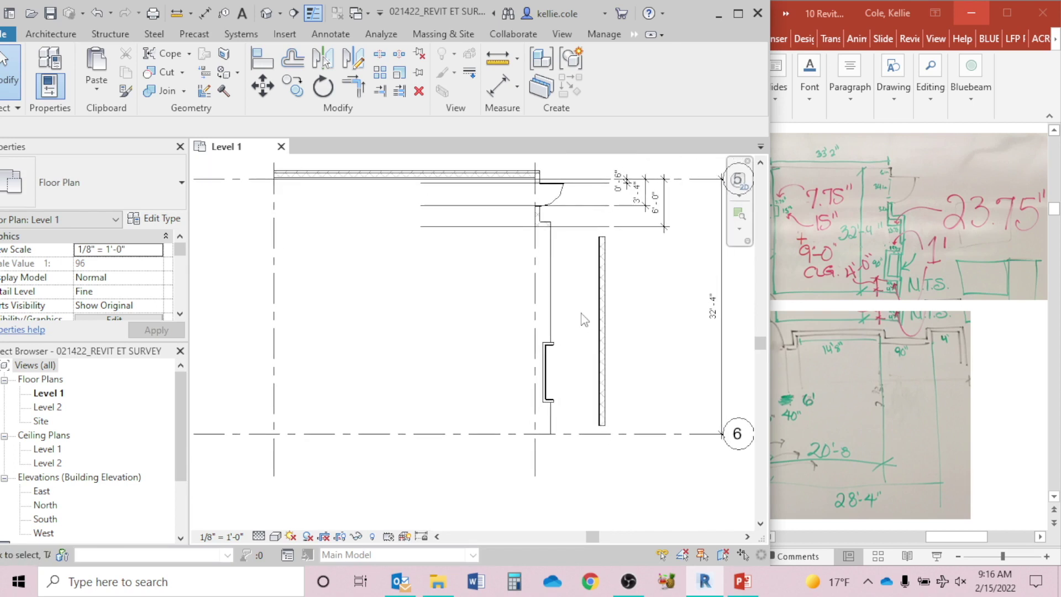
left_click(601, 321)
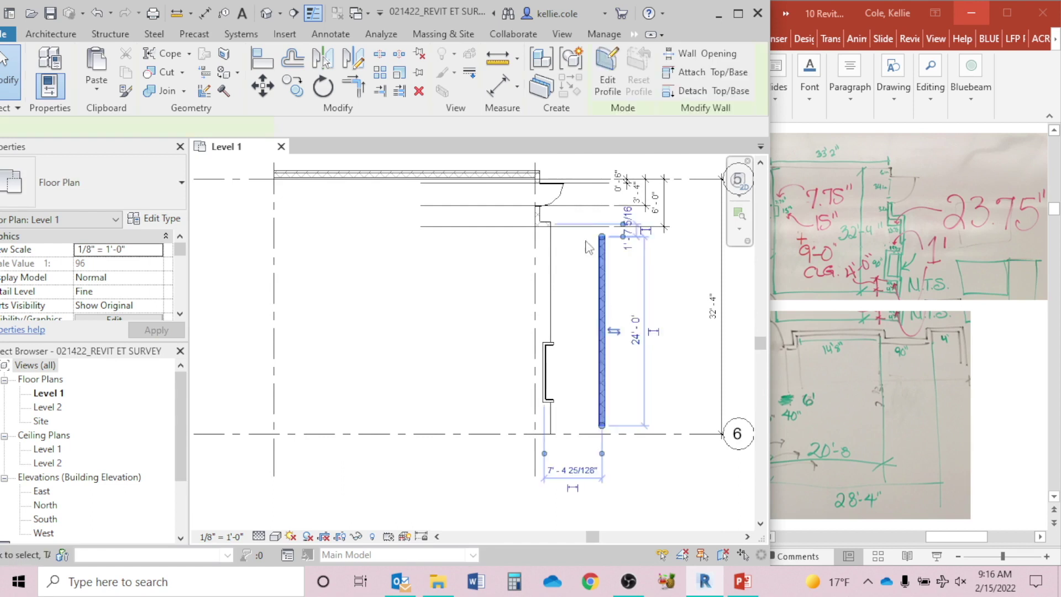
scroll(620, 257, "up", 3)
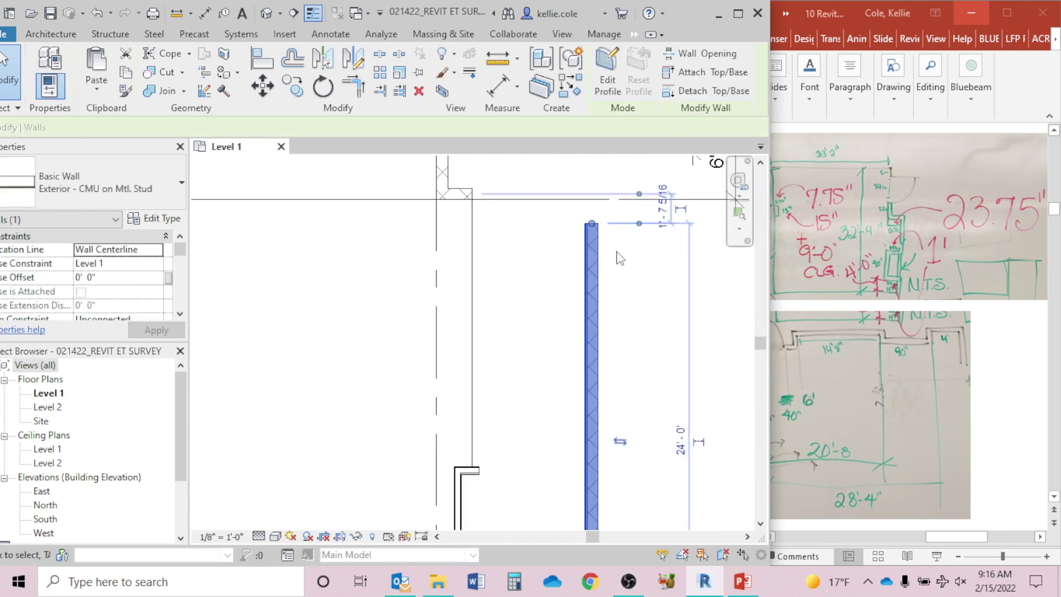
left_click(521, 253)
scroll(562, 332, "down", 3)
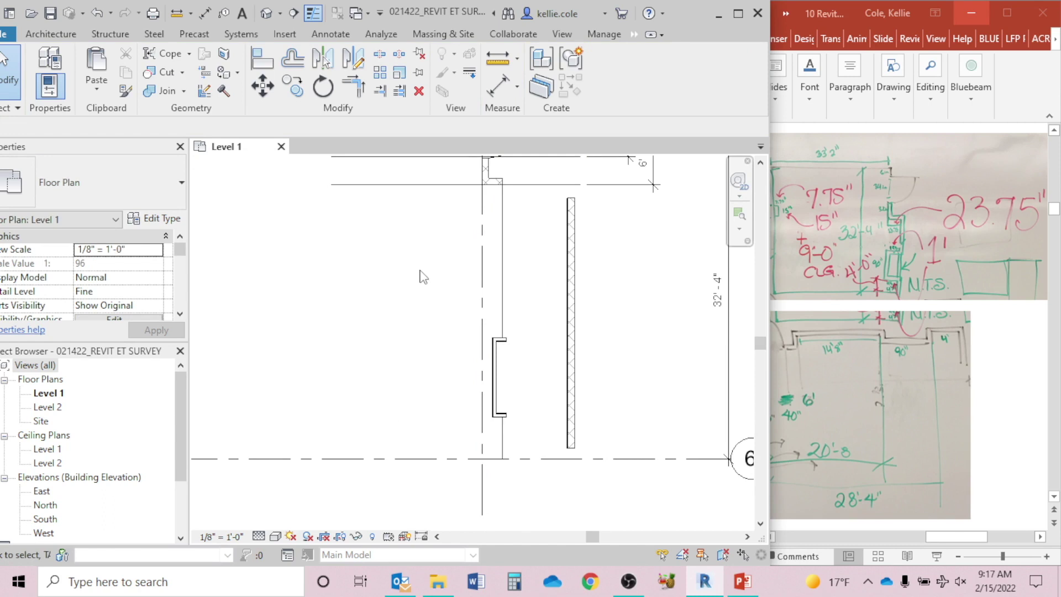
middle_click_drag(428, 265, 414, 316)
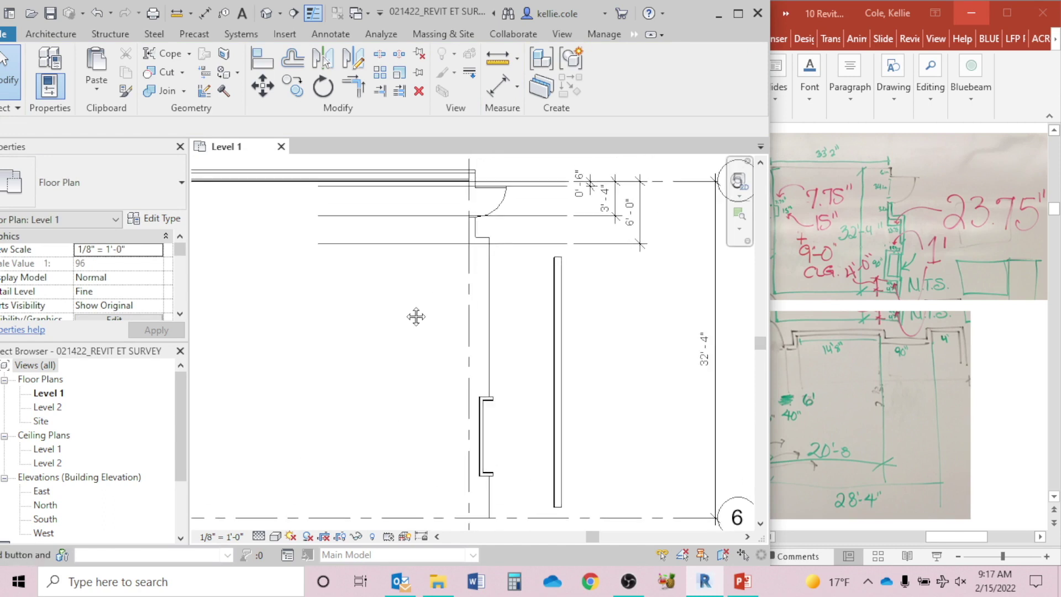
left_click(569, 328)
left_click(557, 507)
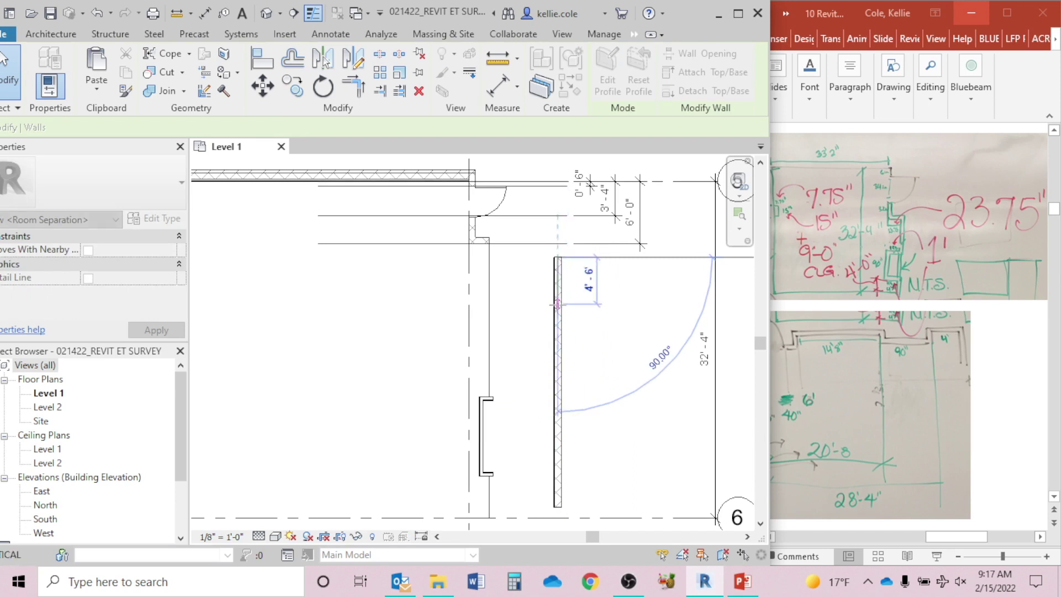
key("Escape")
key("Escape")
scroll(525, 262, "up", 5)
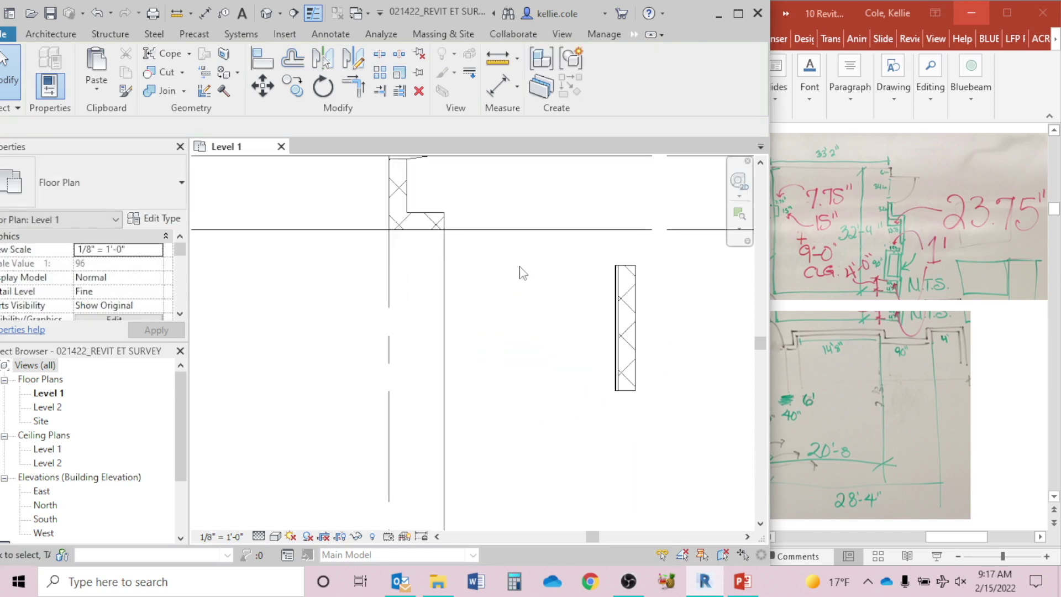
middle_click_drag(523, 273, 553, 354)
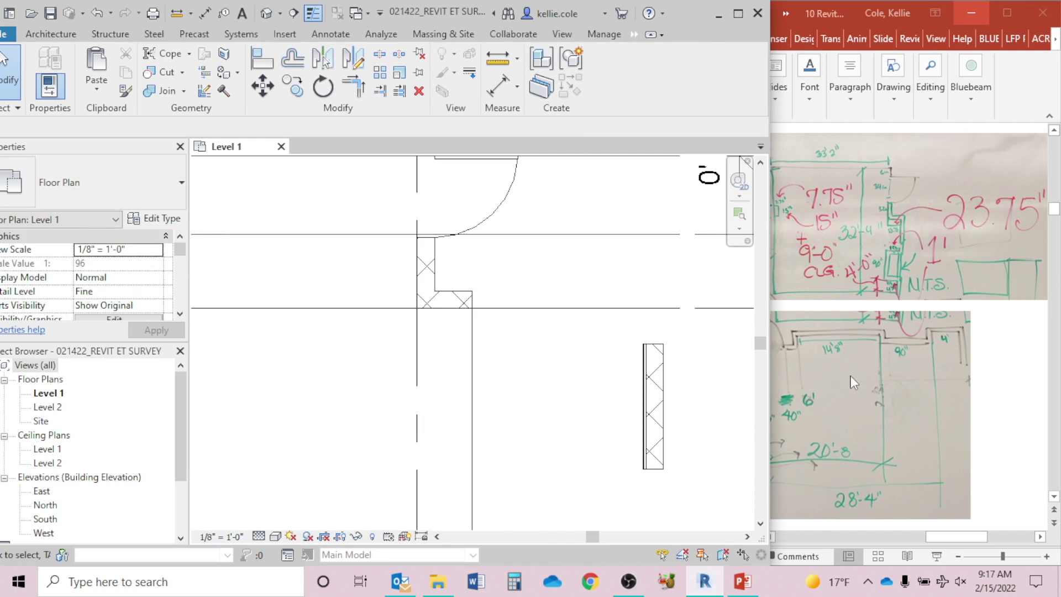
Examine the hand-measured survey sketches in PowerPoint, from the 33'-2" room width across to the stepped side wall.
left_click(933, 542)
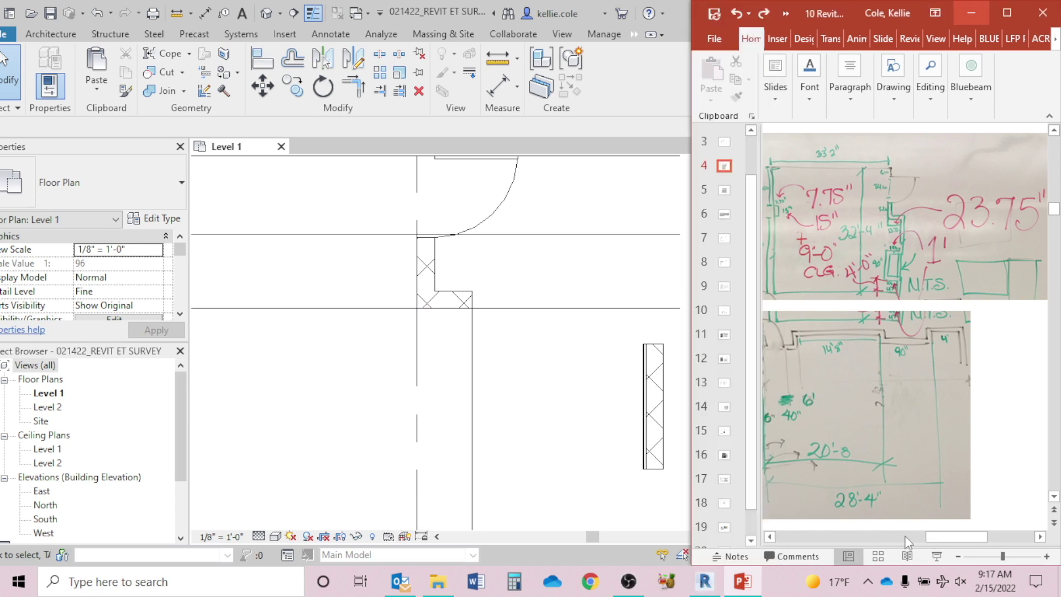
left_click_drag(915, 539, 890, 539)
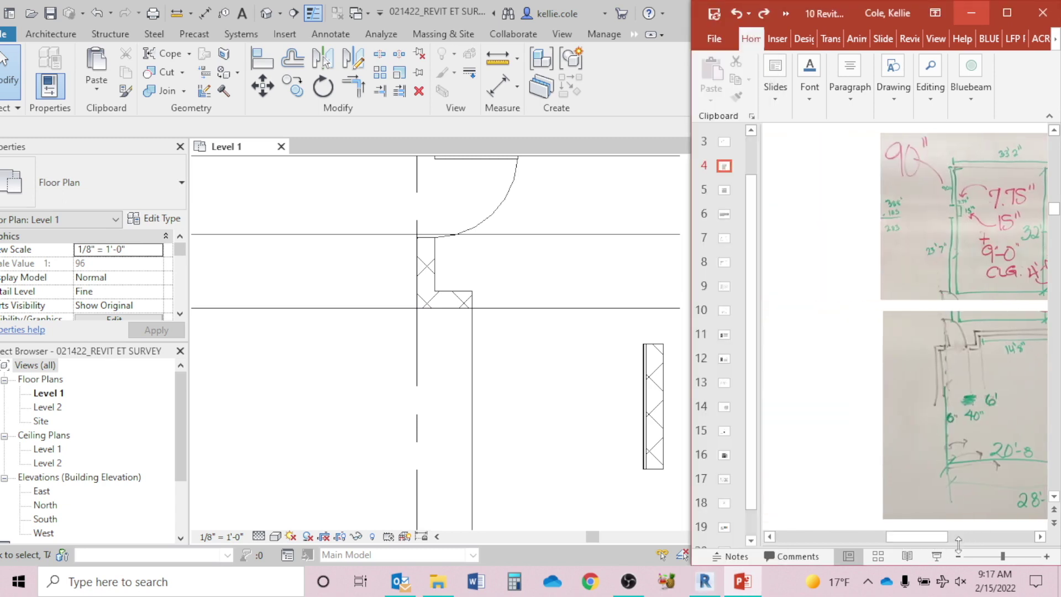
left_click(1039, 537)
left_click(1039, 537)
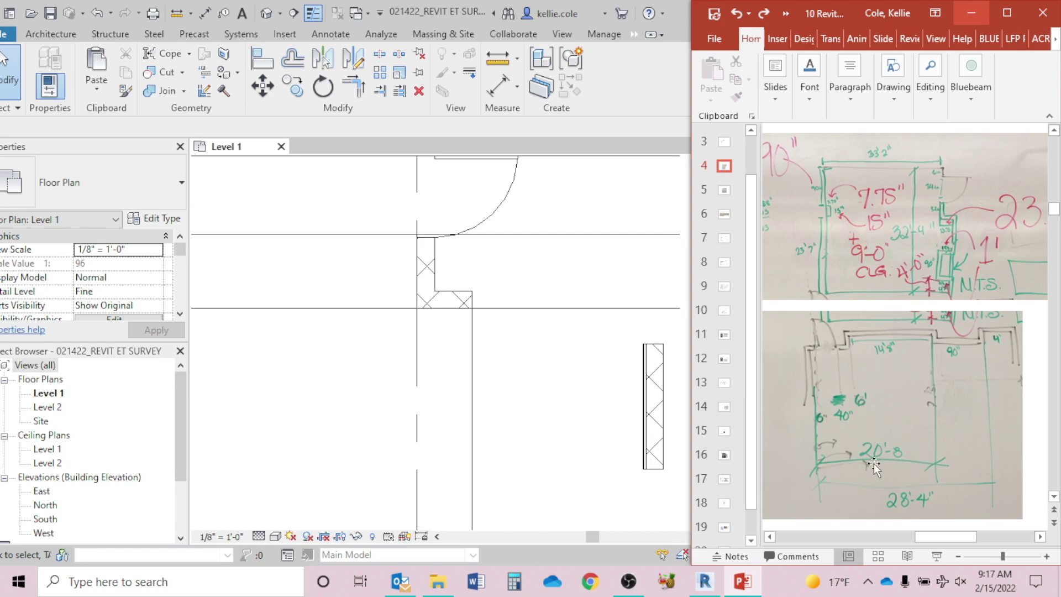
left_click(628, 581)
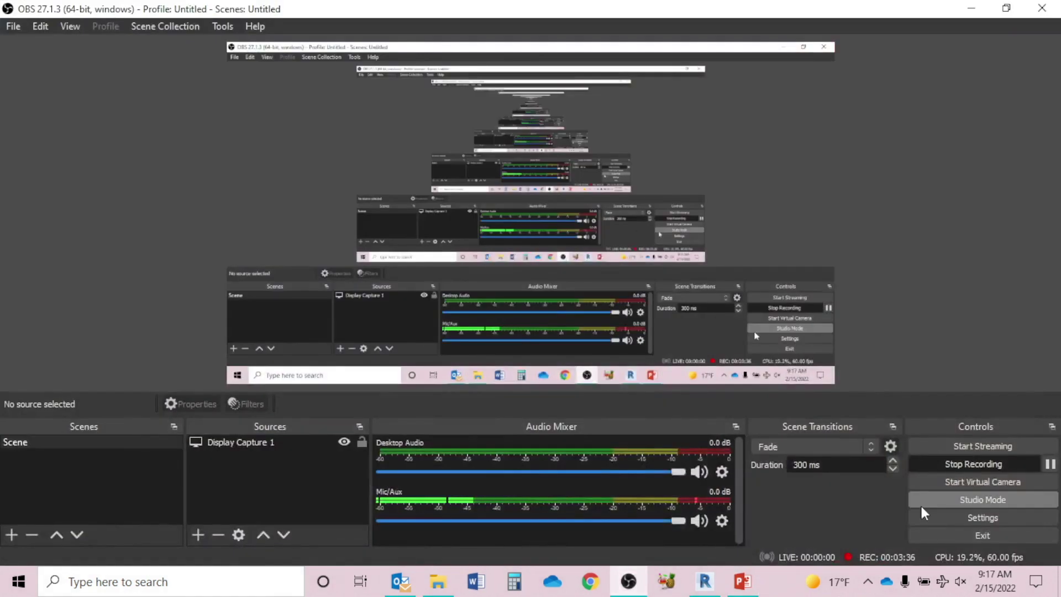
left_click(923, 465)
left_click(969, 8)
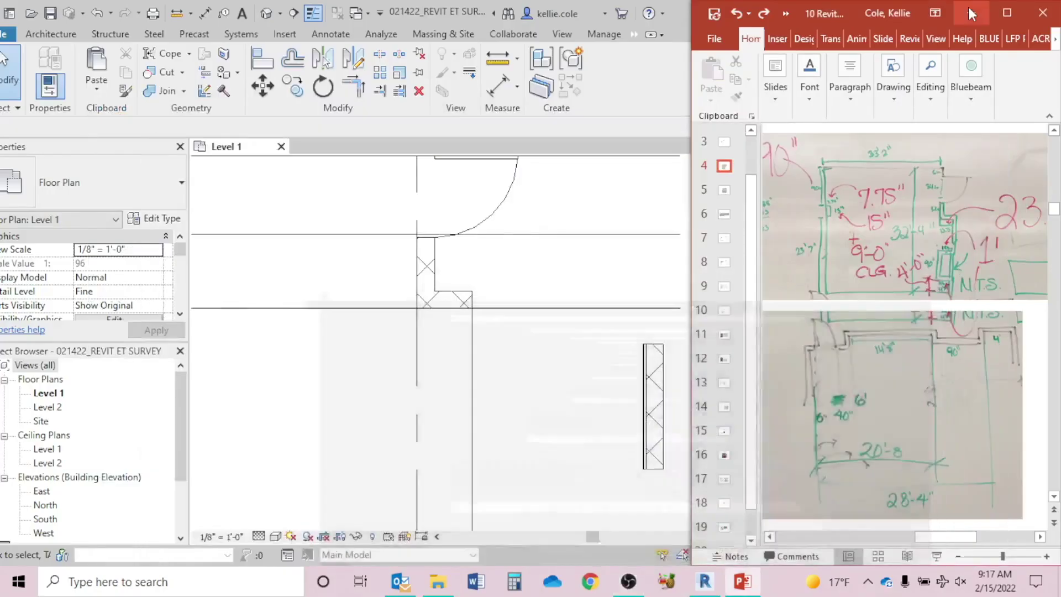
Back in Revit, delete the vertical reference line running down from the end of the upper return wall.
left_click(558, 279)
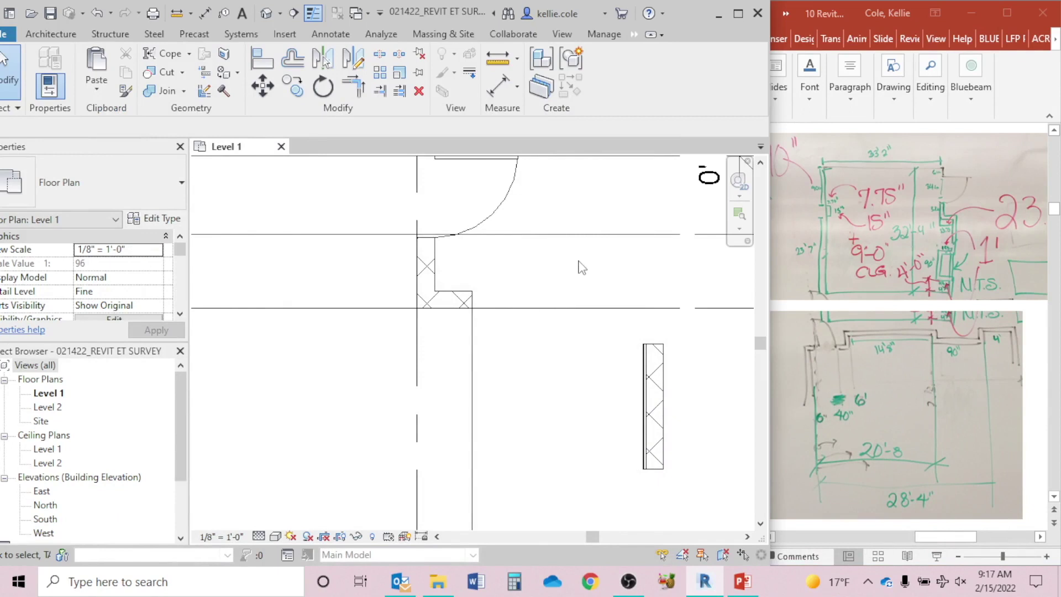
middle_click_drag(516, 356, 464, 343)
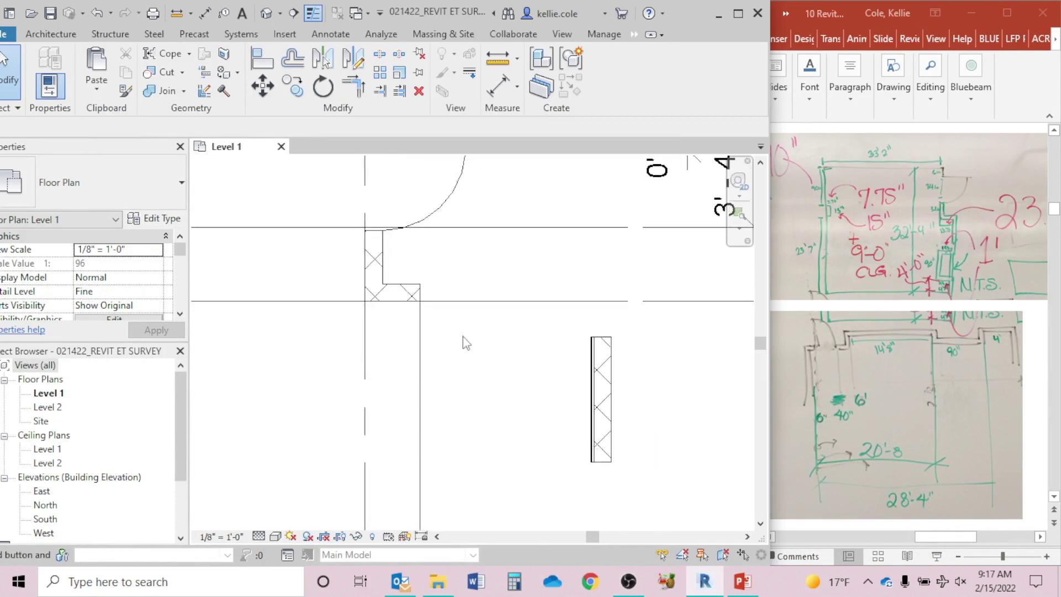
left_click(419, 350)
key("Escape")
left_click(420, 352)
key("Delete")
Dimension the horizontal distance from the vertical grid line to the end face of the upper return wall.
scroll(508, 354, "down", 2)
middle_click_drag(511, 354, 523, 332)
scroll(459, 290, "up", 4)
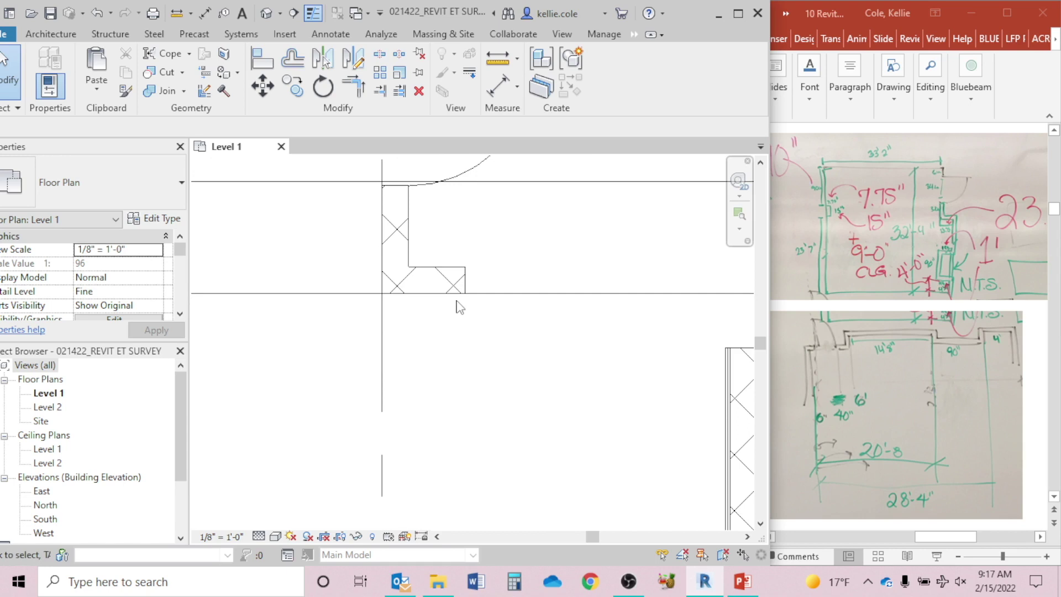
key("d")
key("i")
left_click(381, 326)
left_click(465, 301)
left_click(437, 402)
key("Escape")
key("Escape")
scroll(573, 381, "down", 1)
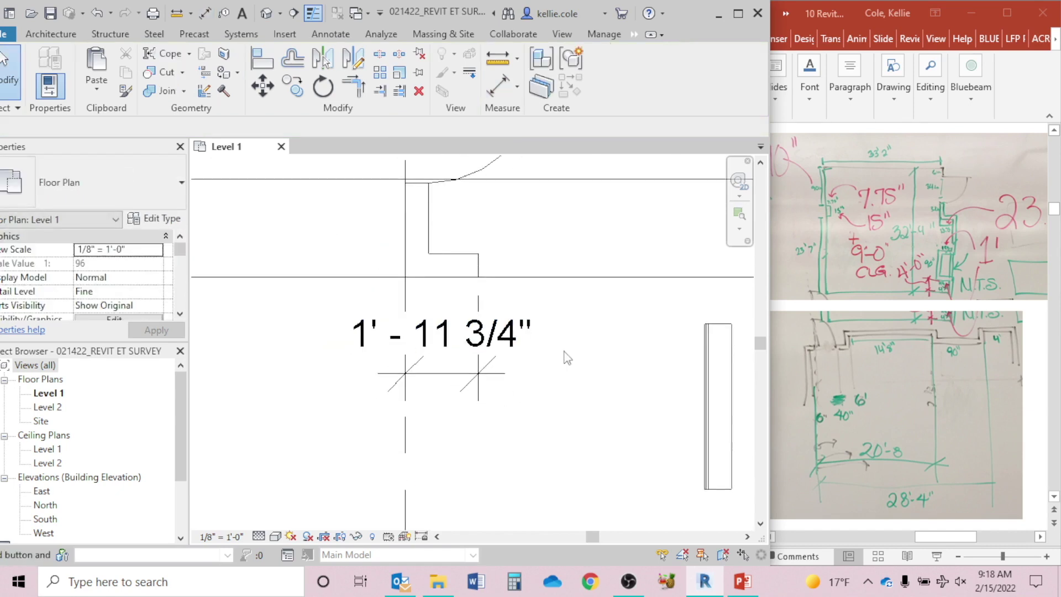
Move the new dimension's text to the room side of the vertical grid line, with a leader.
left_click(442, 336)
left_click_drag(442, 355, 302, 341)
left_click(309, 365)
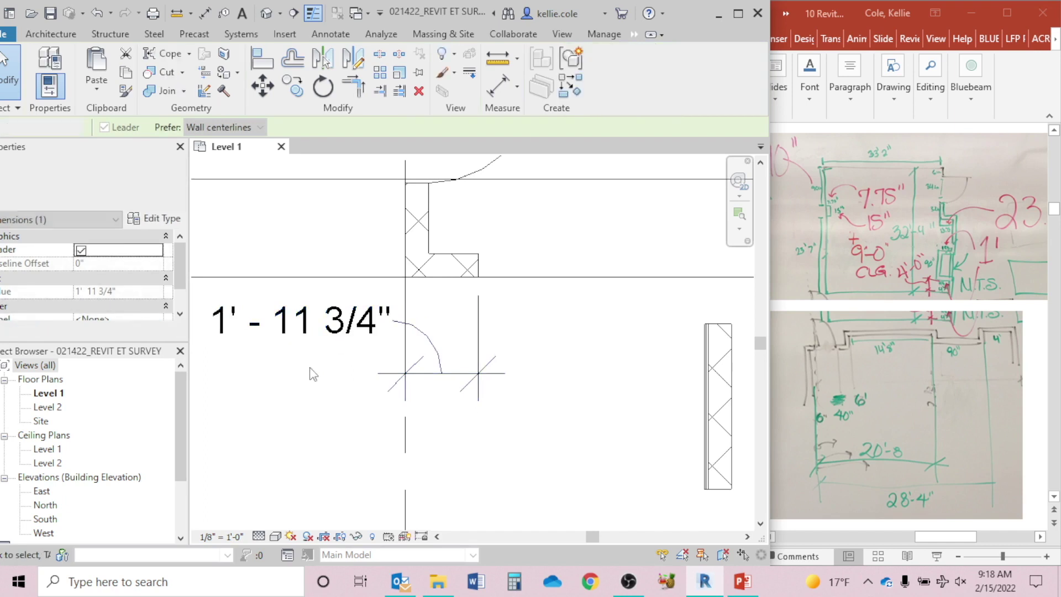
Align the room-side face of the short CMU wall with the end face of the upper return wall.
scroll(345, 381, "down", 2)
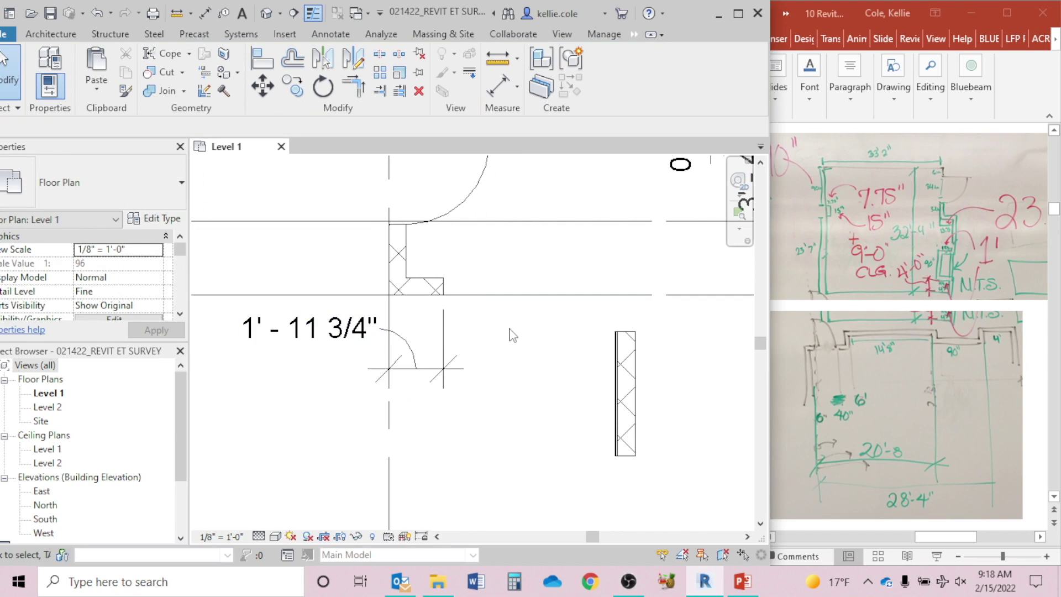
left_click(429, 285)
left_click(493, 243)
key("a")
key("l")
left_click(443, 292)
left_click(617, 388)
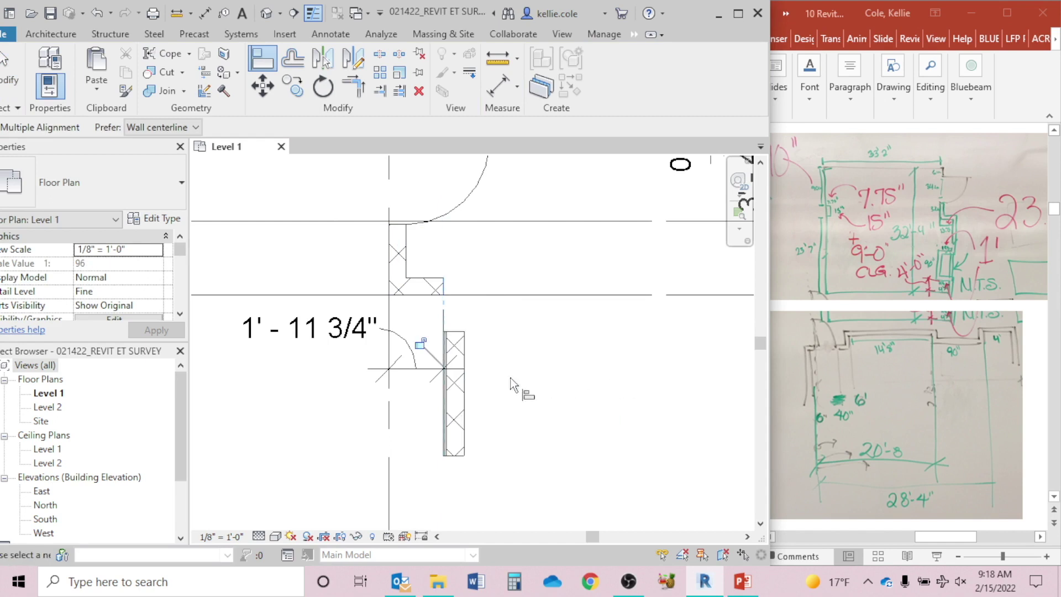
key("Escape")
key("Escape")
Trim the short CMU wall and the upper return wall into a corner.
key("a")
key("l")
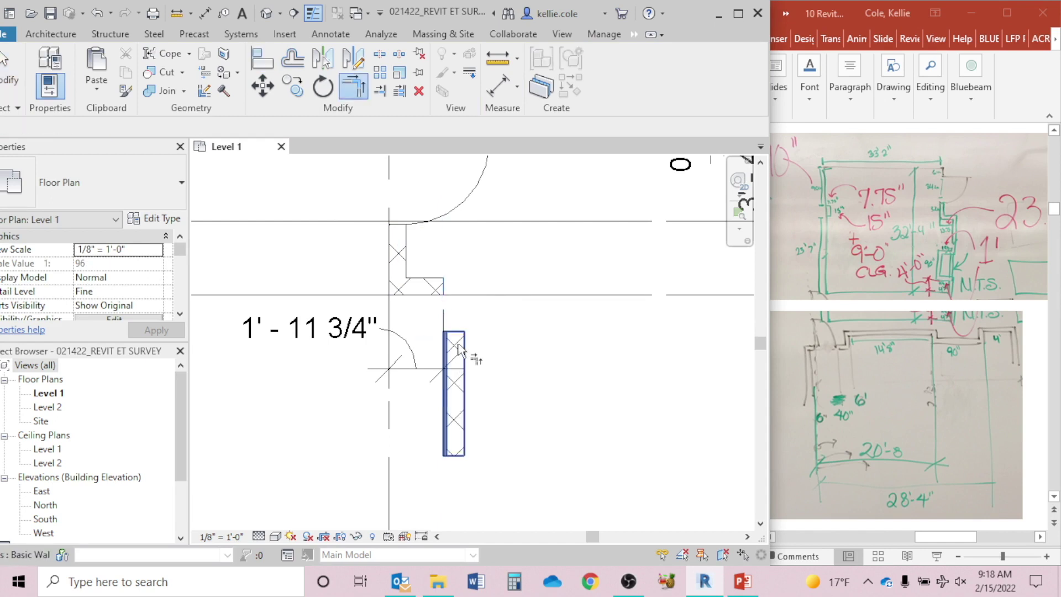
left_click(464, 356)
left_click(442, 286)
key("Escape")
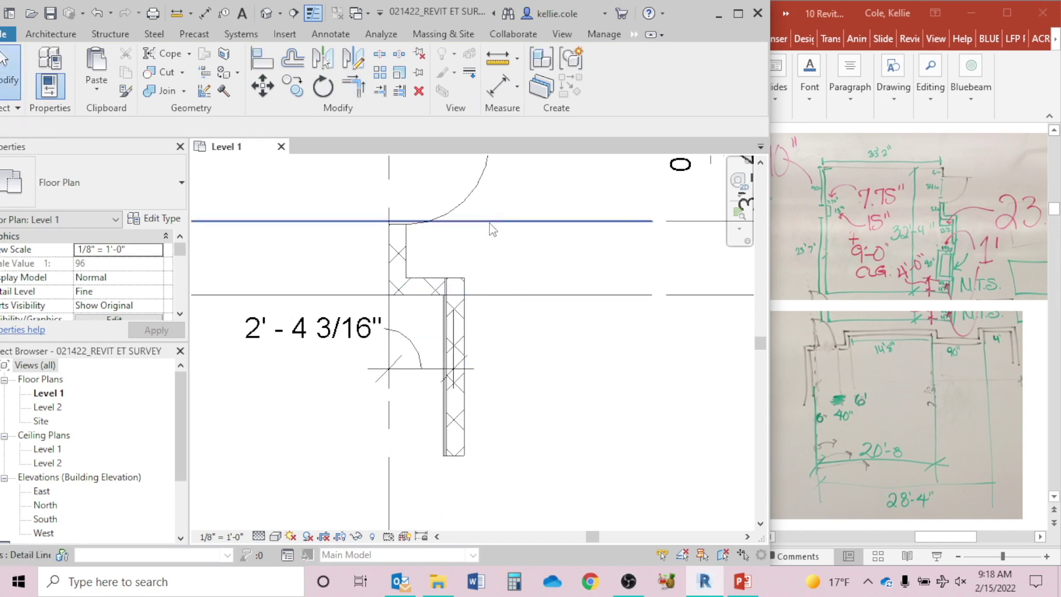
Re-reference the return's horizontal dimension from the CMU wall's centerline to its room-side face.
left_click(418, 375)
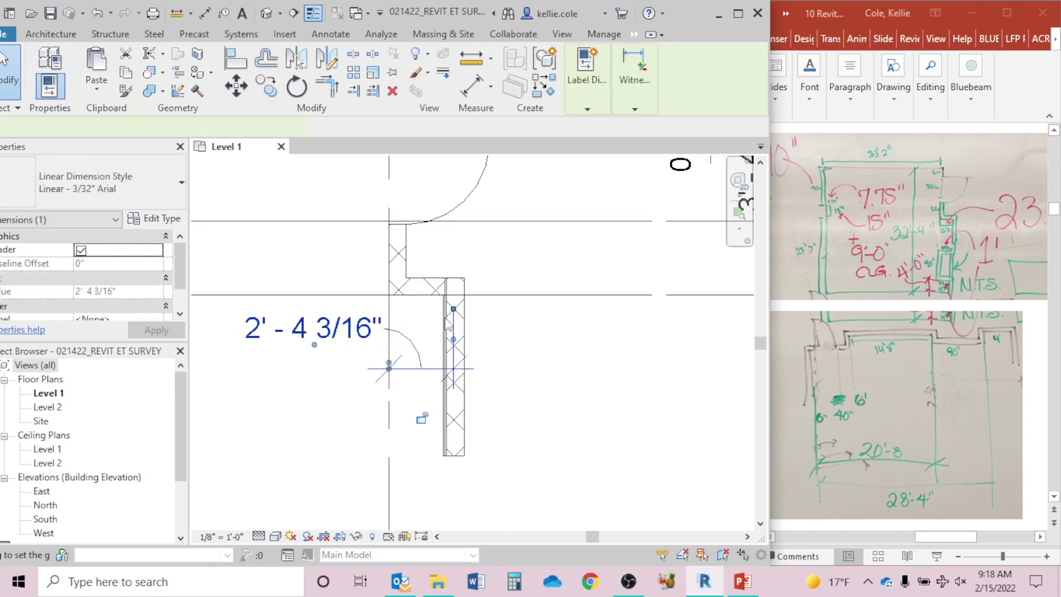
scroll(445, 315, "up", 3)
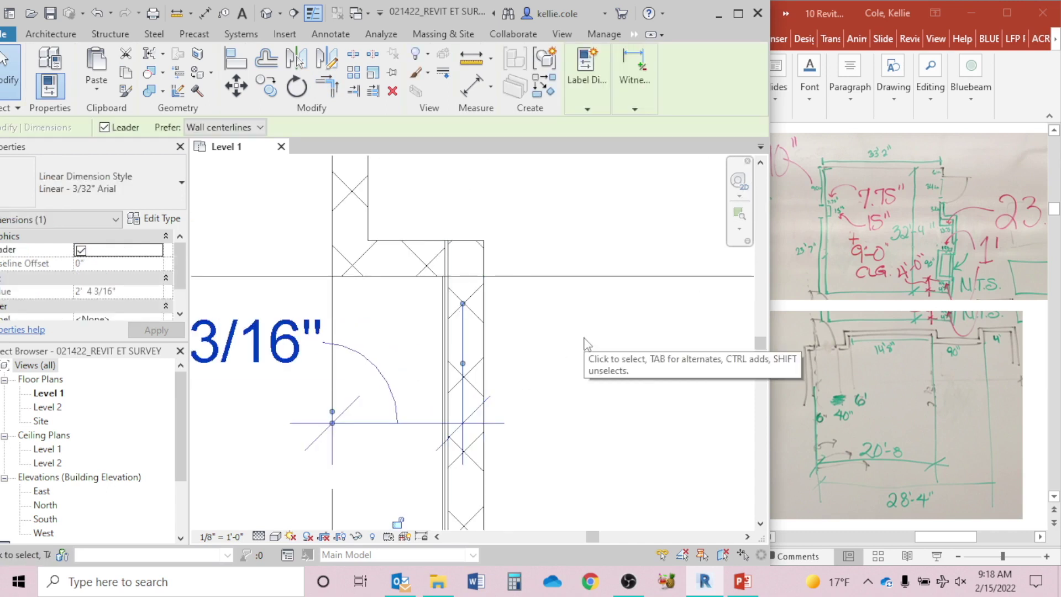
scroll(570, 360, "down", 2)
middle_click_drag(571, 360, 658, 332)
left_click(613, 384)
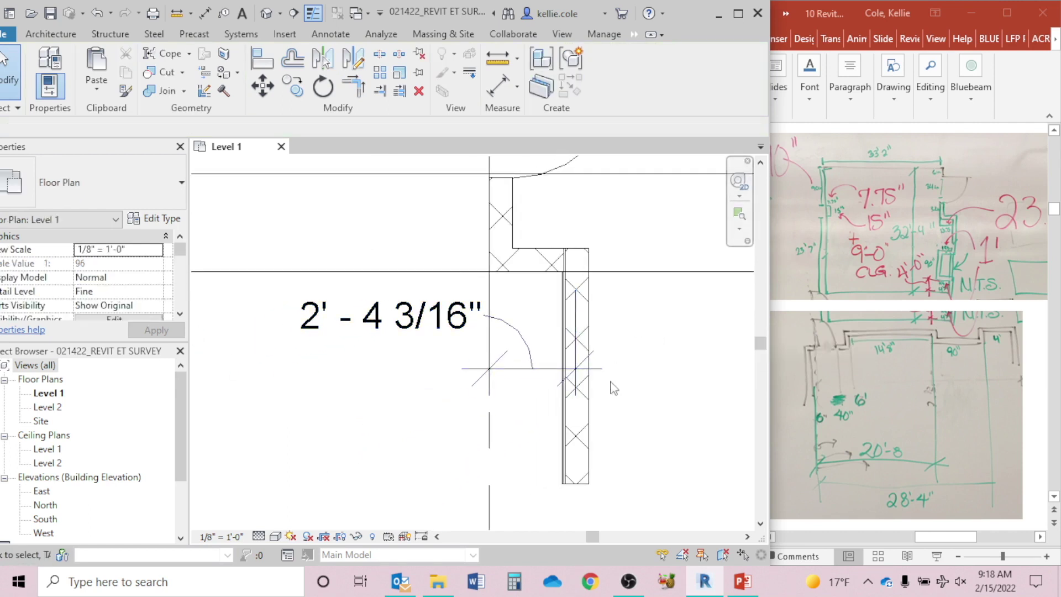
left_click(519, 375)
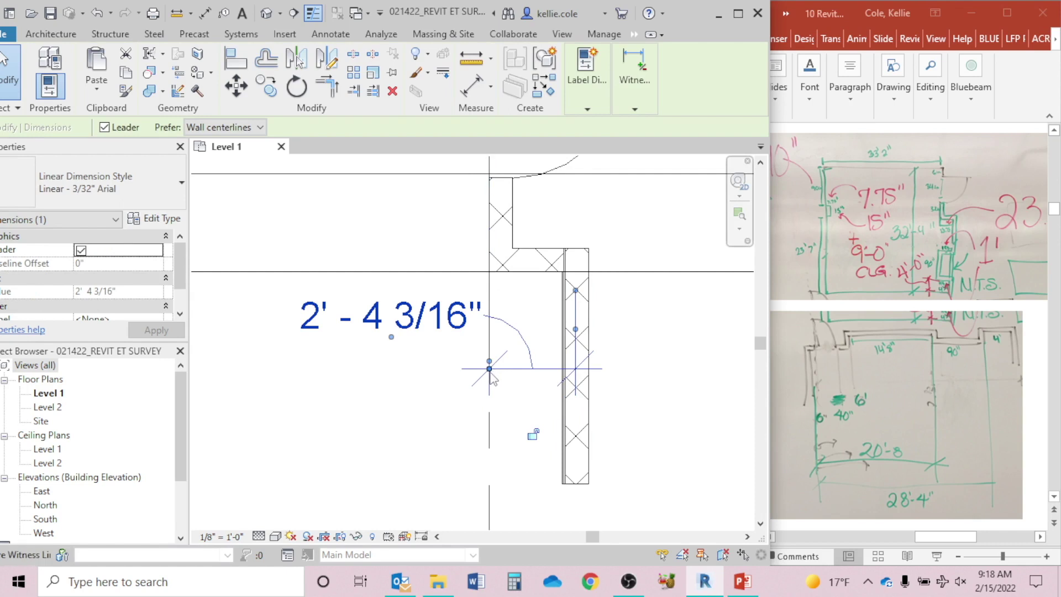
left_click_drag(489, 369, 527, 292)
mouse_move(576, 330)
left_mouse_down()
mouse_move(549, 329)
mouse_move(587, 319)
mouse_move(565, 321)
left_mouse_up()
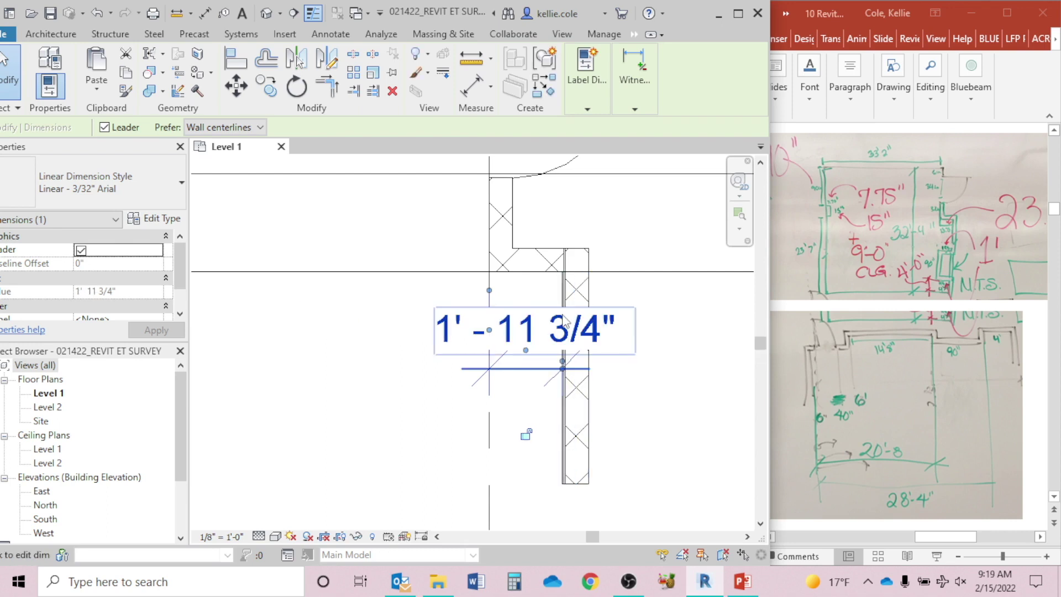
left_click(645, 373)
Pull the corrected dimension's text clear of the walls, onto the room side of the vertical grid line.
left_click(538, 339)
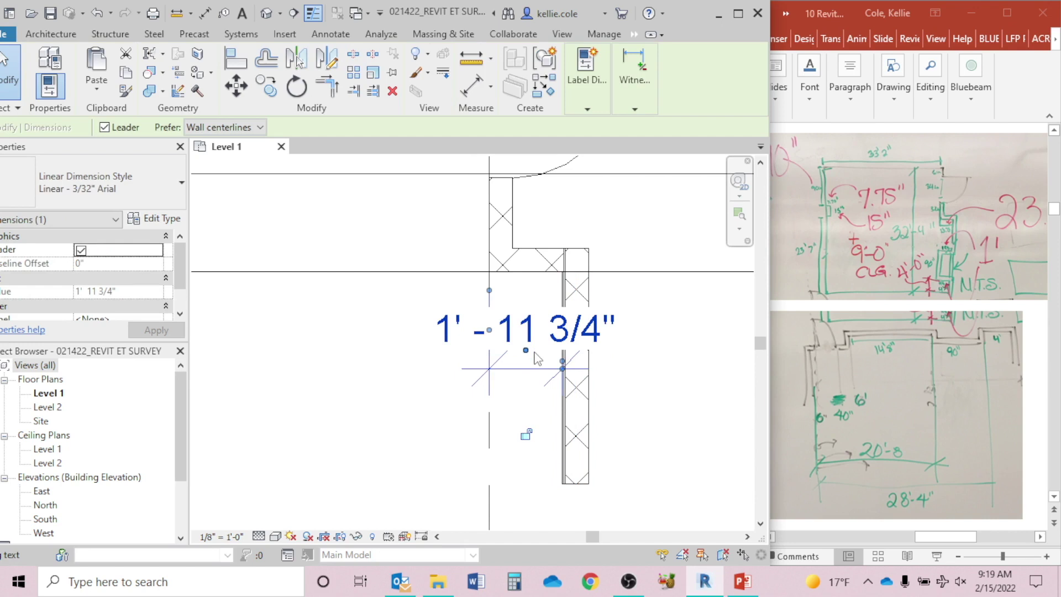
left_click_drag(525, 350, 348, 339)
left_click(363, 395)
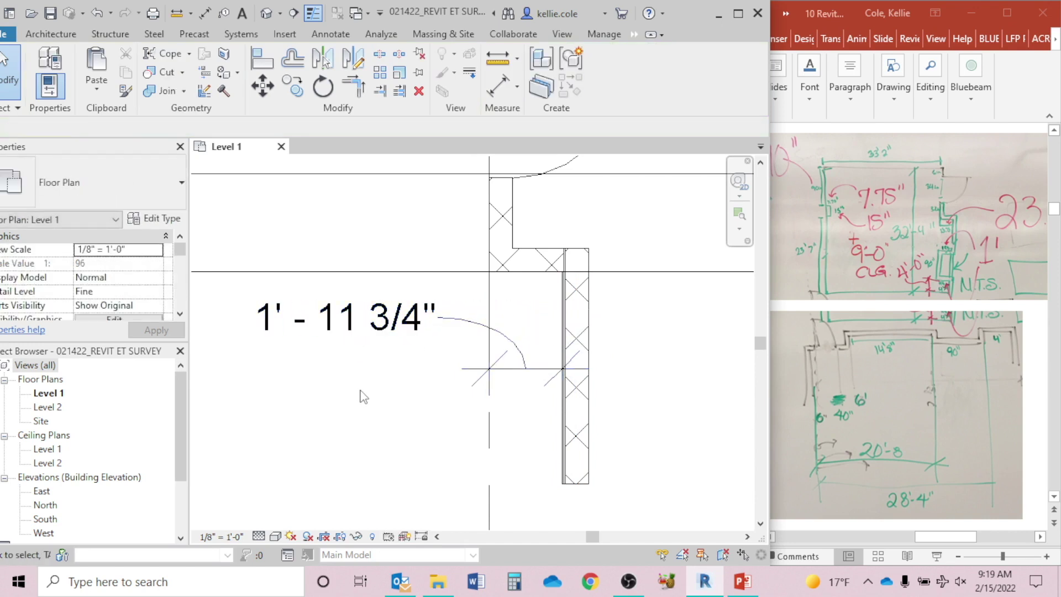
Draw a horizontal thin detail line along the upper face of the recess, extending past the wall on both sides.
scroll(365, 398, "down", 3)
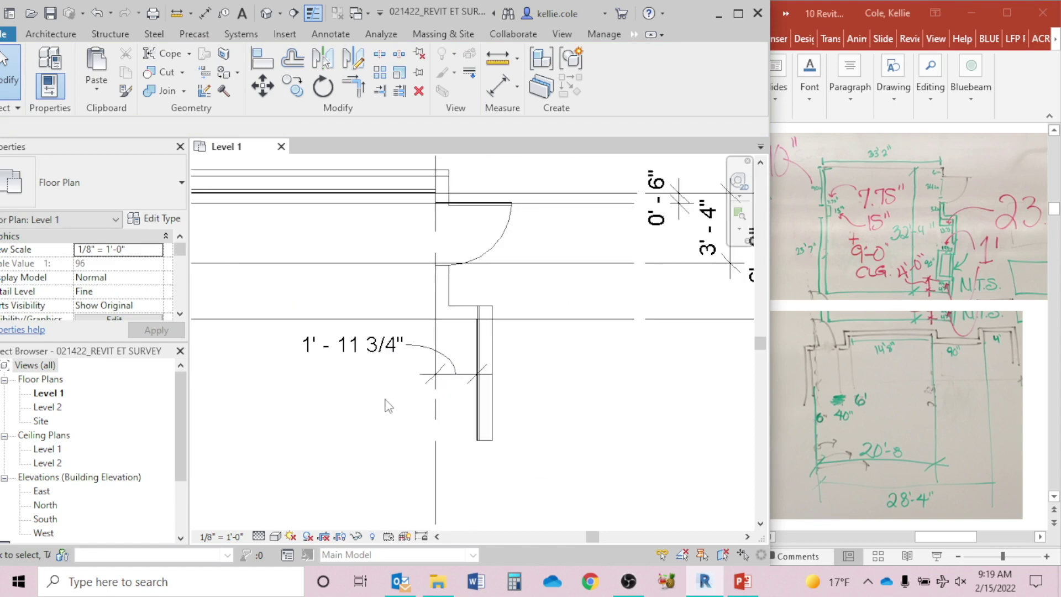
scroll(540, 428, "down", 1)
mouse_move(541, 363)
middle_mouse_down()
mouse_move(591, 275)
mouse_move(583, 299)
middle_mouse_up()
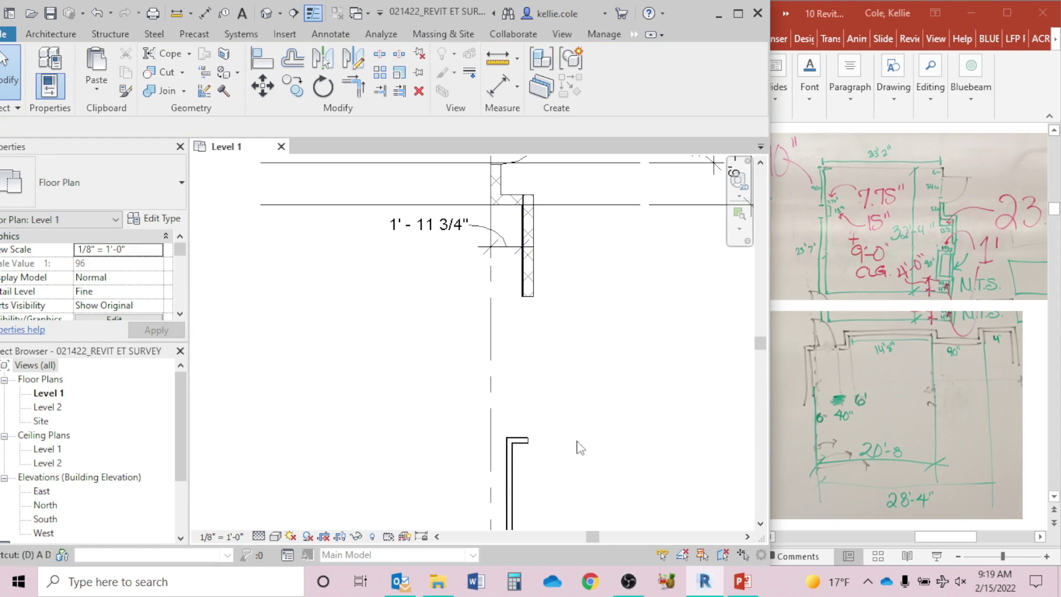
key("l")
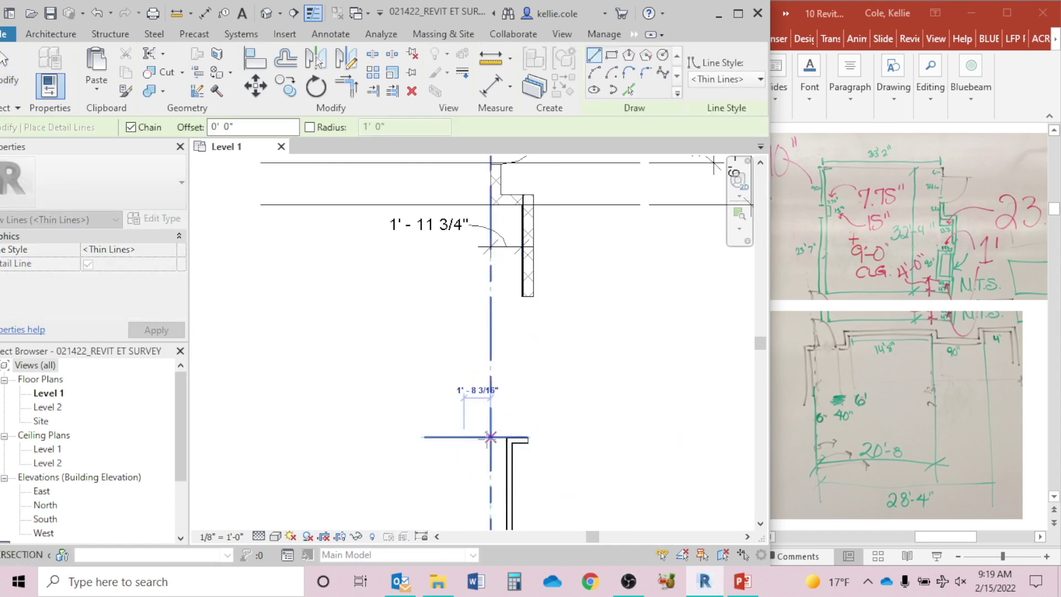
key("Escape")
left_click(478, 437)
left_click_drag(527, 437, 623, 437)
left_click(639, 309)
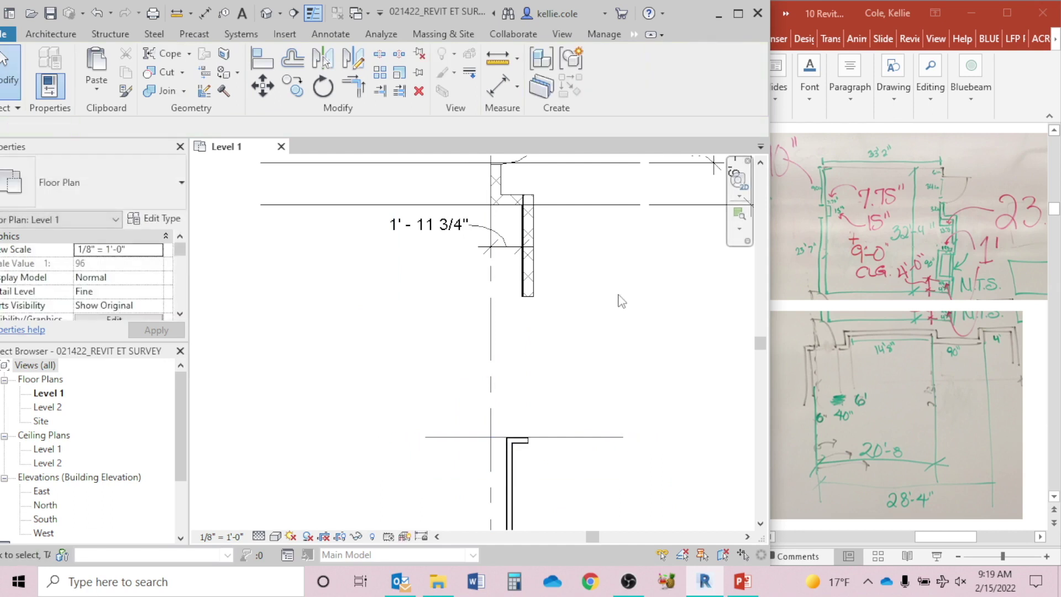
Extend the CMU wall's lower end down to the upper return of the recess.
left_click(528, 292)
left_click_drag(529, 300, 527, 437)
left_click(691, 356)
Extend the CMU wall past the recess down to grid line 6.
scroll(652, 376, "down", 1)
middle_click_drag(645, 378, 635, 240)
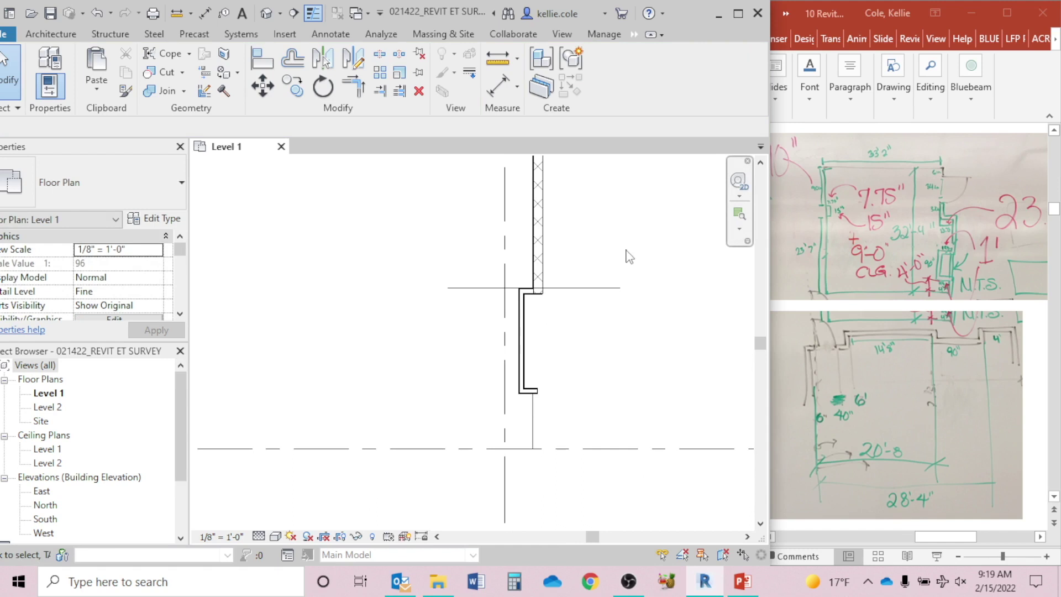
left_click(544, 262)
left_click_drag(537, 295, 535, 448)
left_click(631, 358)
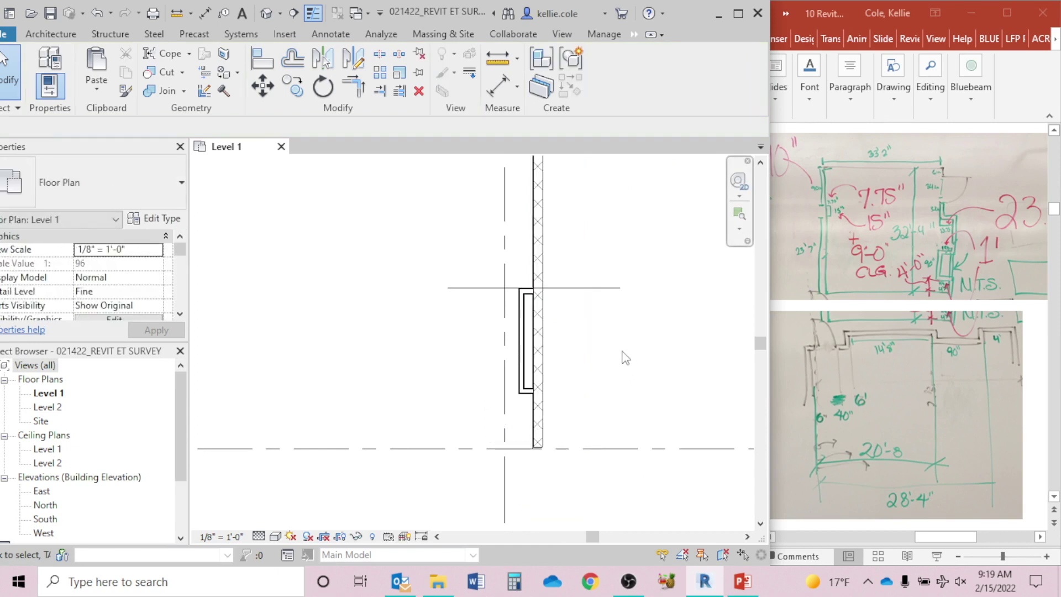
key("a")
key("l")
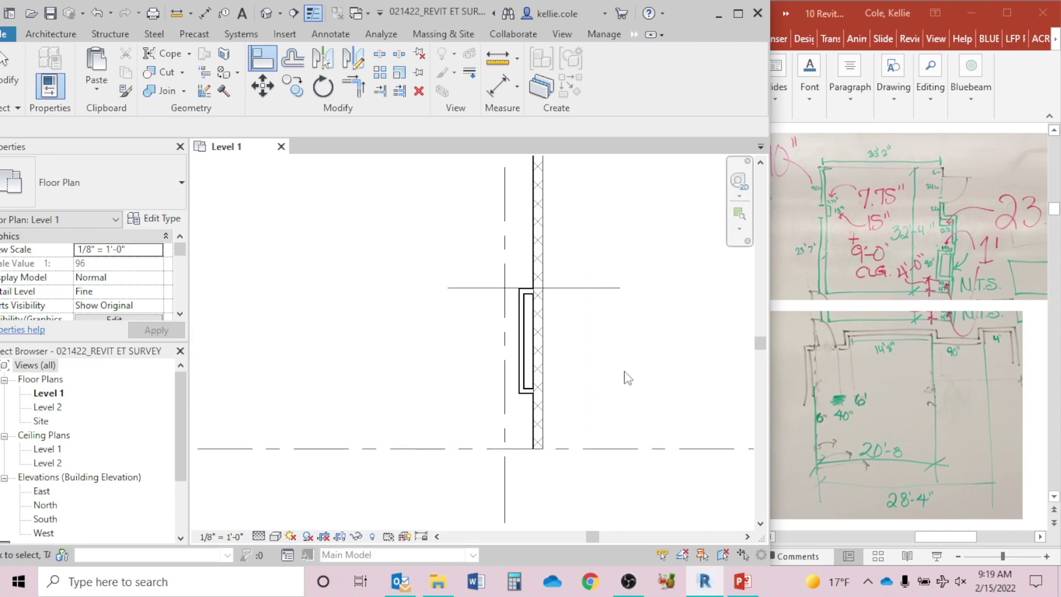
key("Escape")
scroll(675, 326, "down", 3)
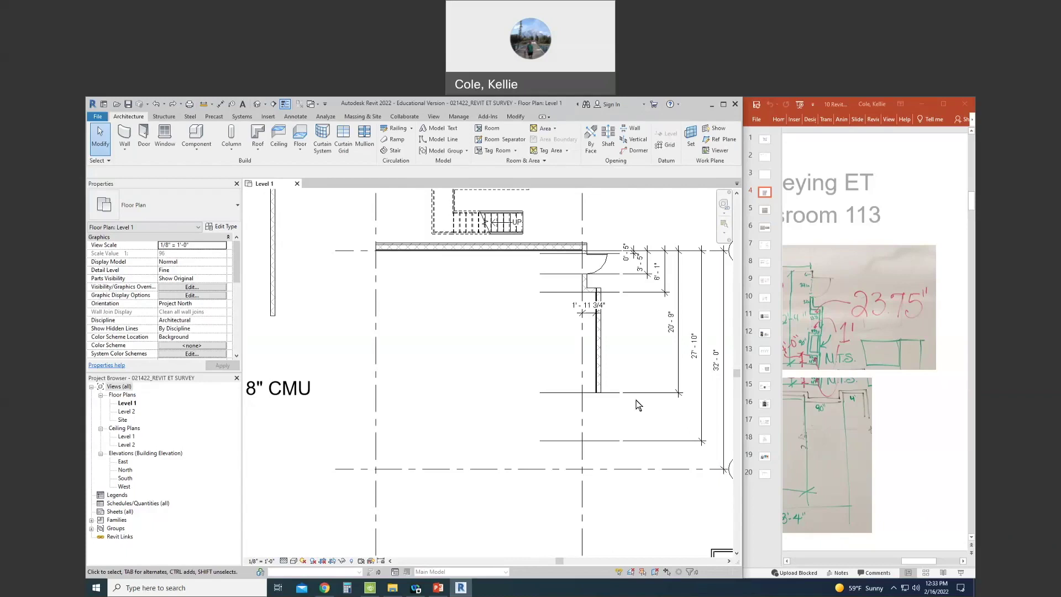
Draw matching CMU walls for the recess: inward along the 20'-9" detail line, down to the 27'-10" detail line, and back out.
left_click(599, 357)
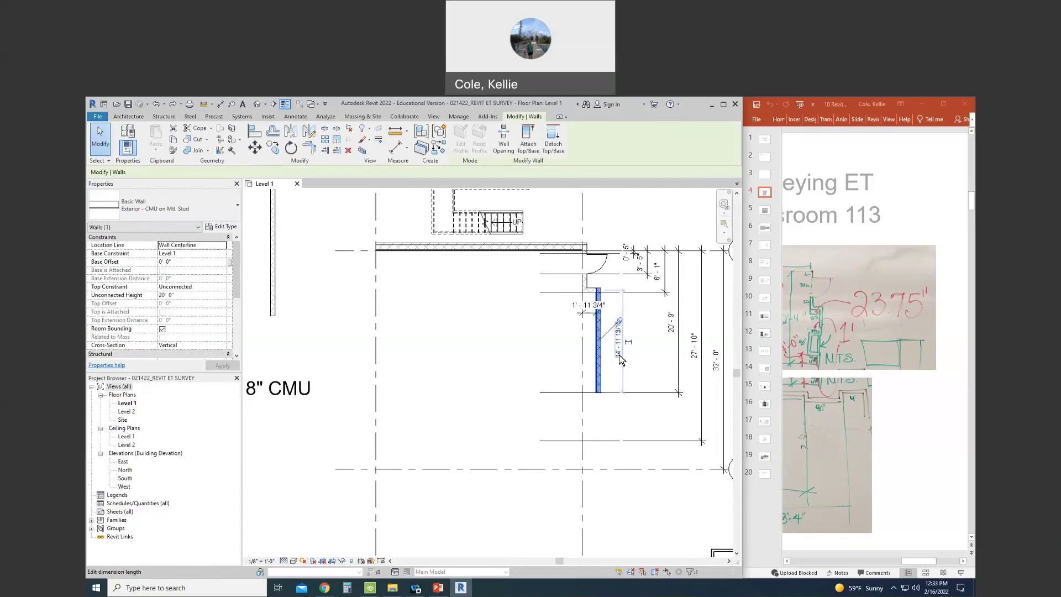
right_click(598, 366)
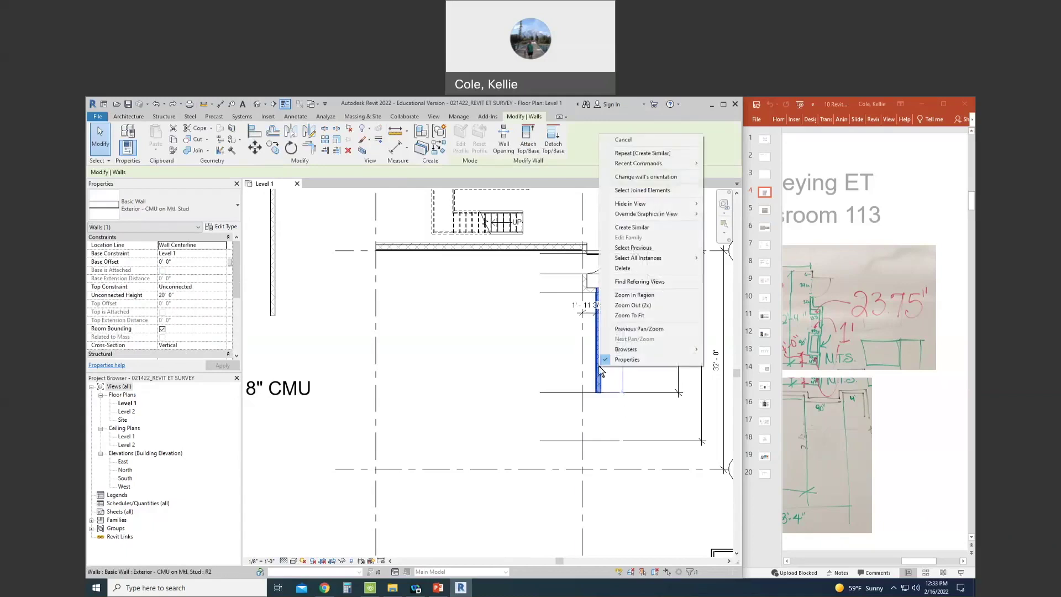
left_click(671, 227)
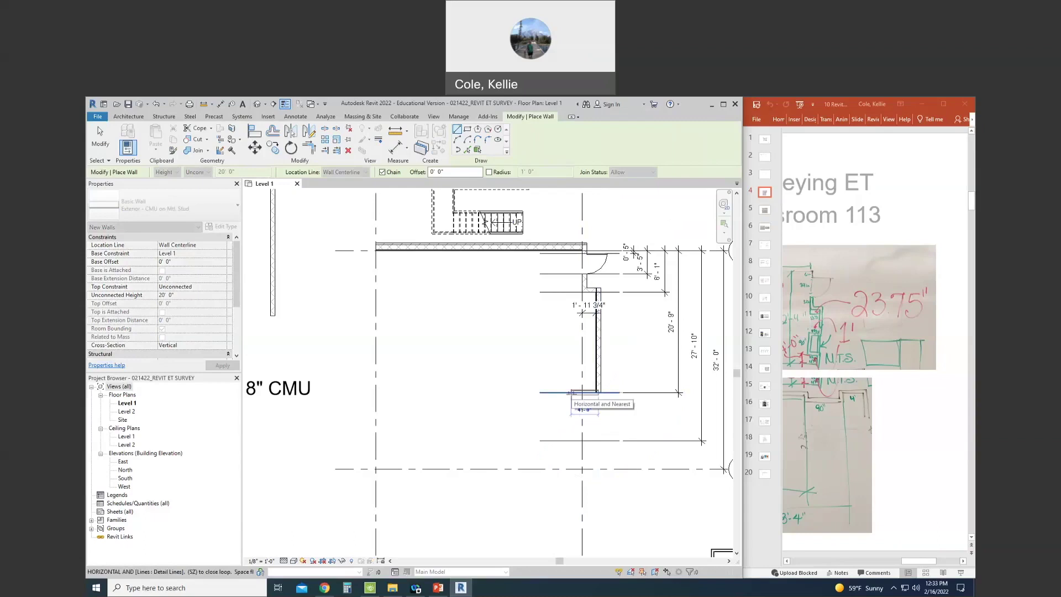
left_click(570, 392)
left_click(570, 440)
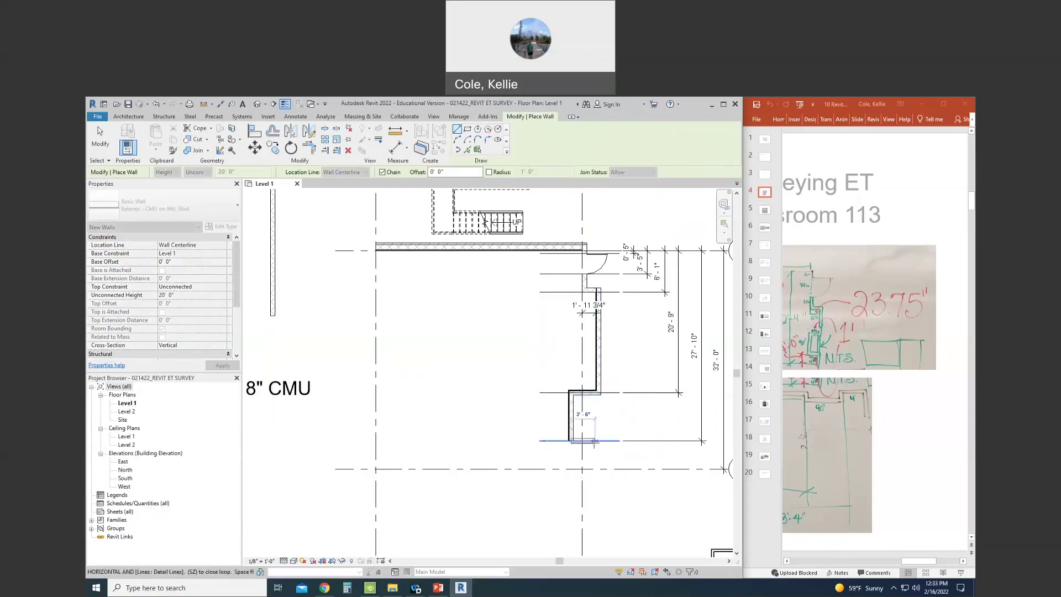
left_click(595, 440)
Continue the wall chain down to grid line 2, along it to grid line 3, and up to the room's top wall.
left_click(595, 468)
left_click(375, 437)
left_click(376, 247)
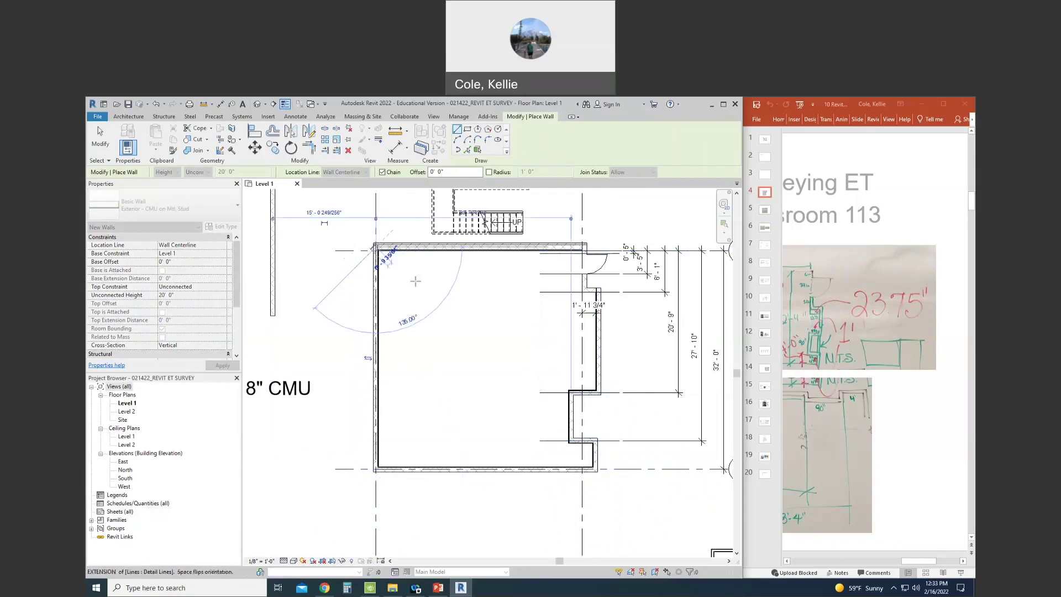
key("Escape")
key("Escape")
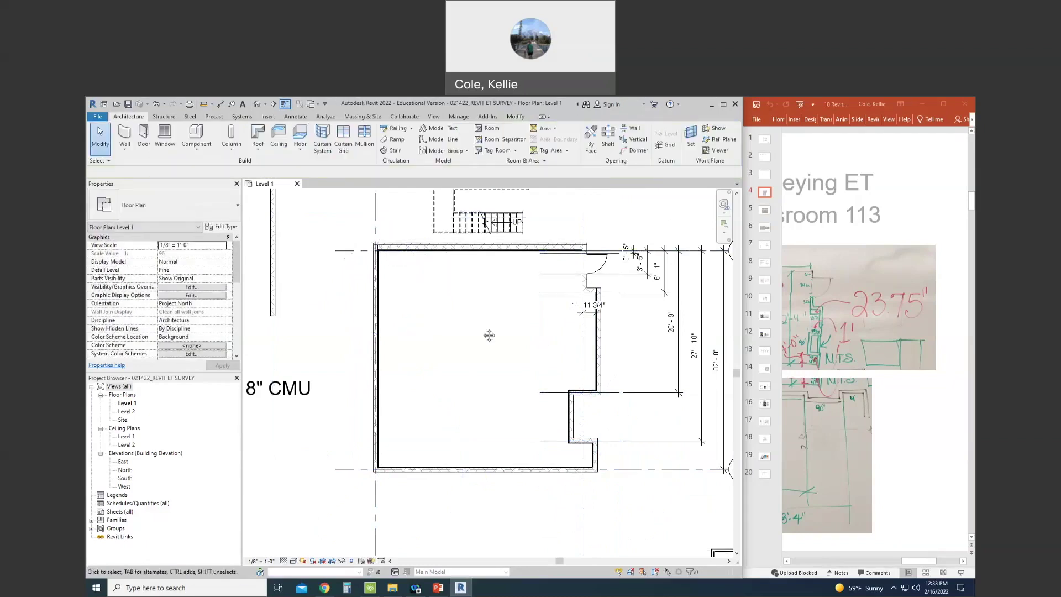
Align the room-side face of the recess's upper return wall with the 20'-9" detail line.
scroll(494, 345, "up", 1)
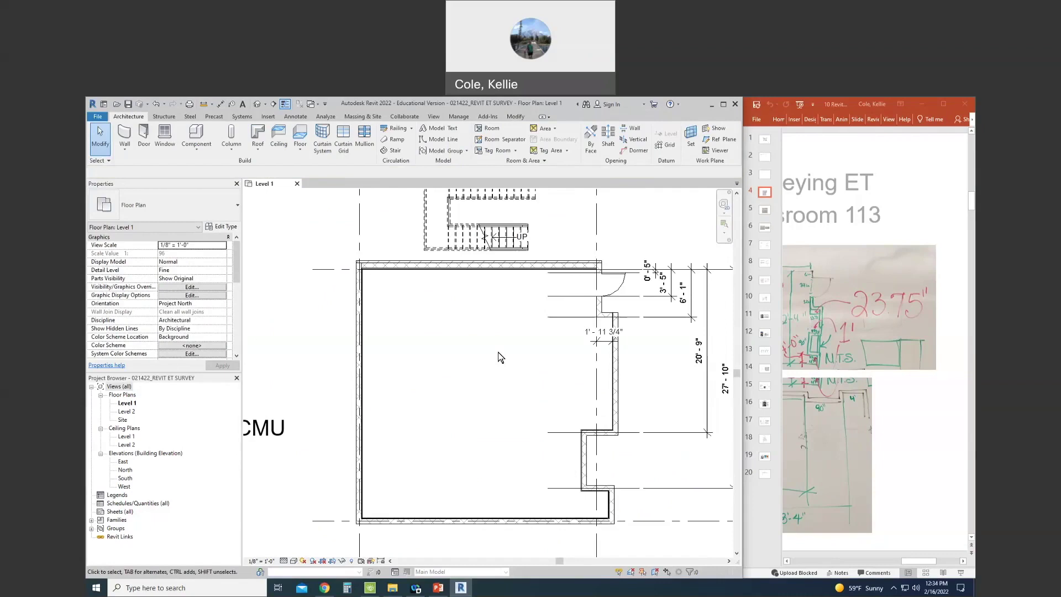
key("a")
key("l")
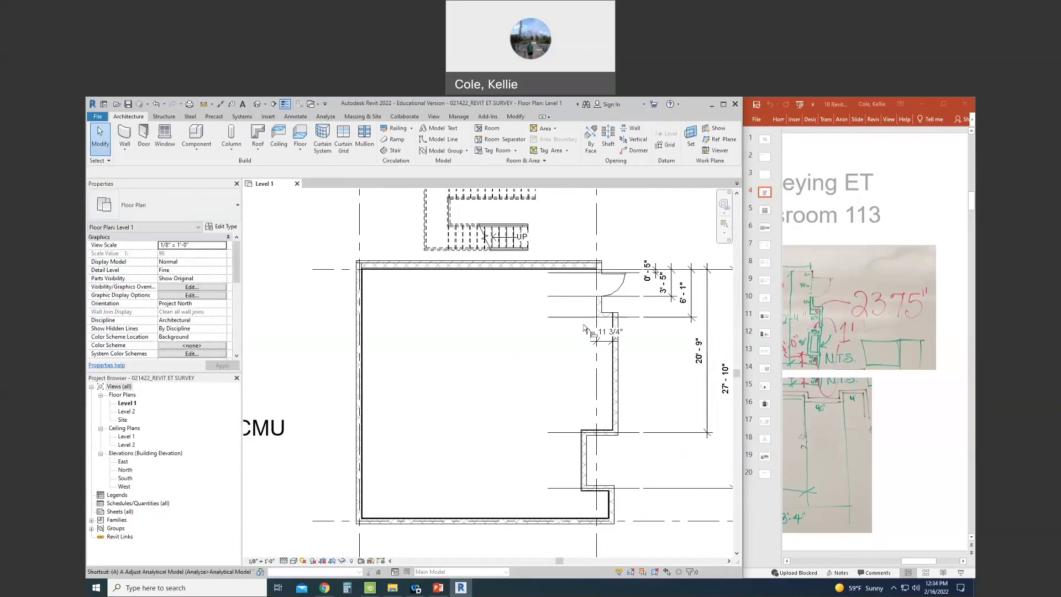
left_click(630, 436)
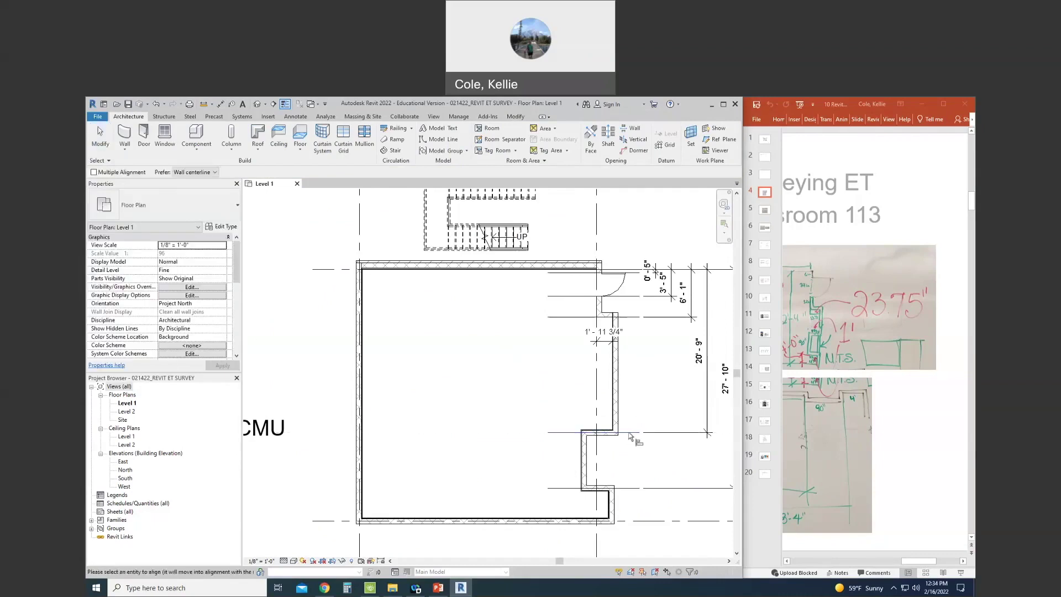
scroll(626, 438, "up", 1)
left_click(569, 424)
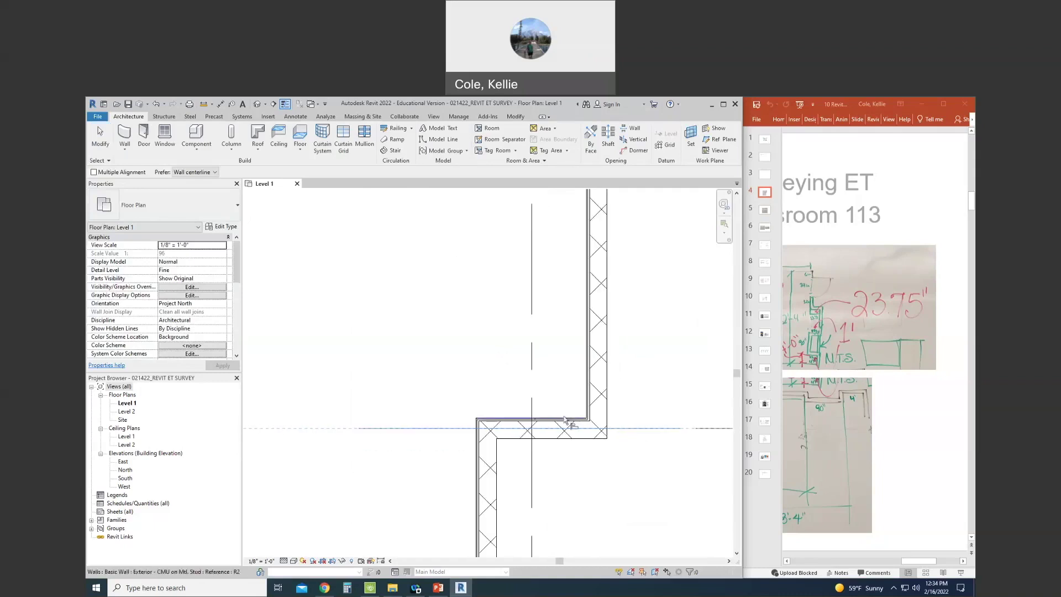
Align the lower return's room-side face with the 27'-10" detail line and the recess wall's face with the vertical grid line.
scroll(565, 370, "down", 1)
middle_click_drag(565, 368, 545, 361)
left_click(583, 409)
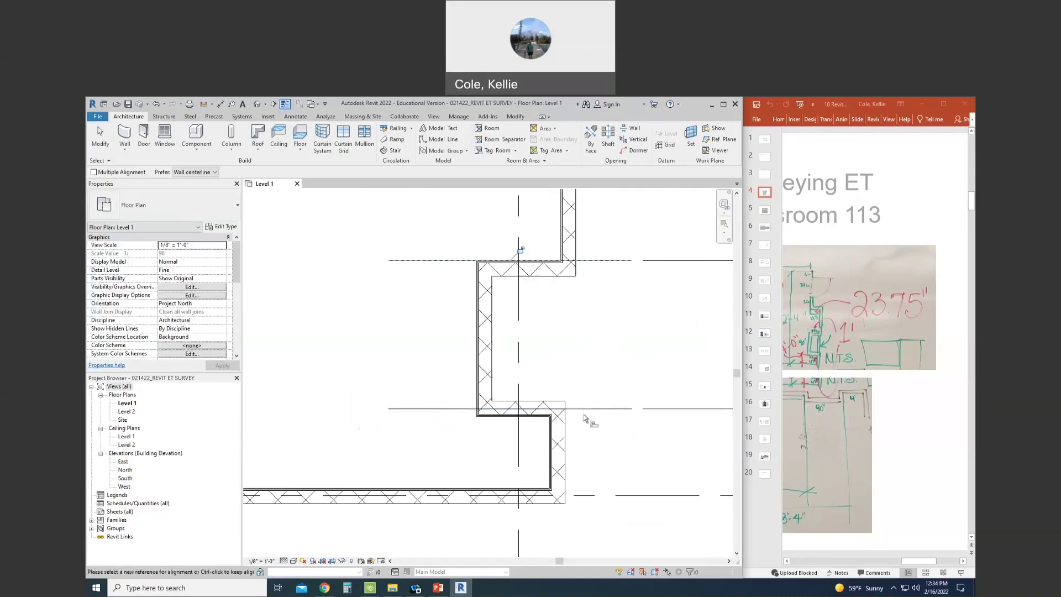
left_click(532, 418)
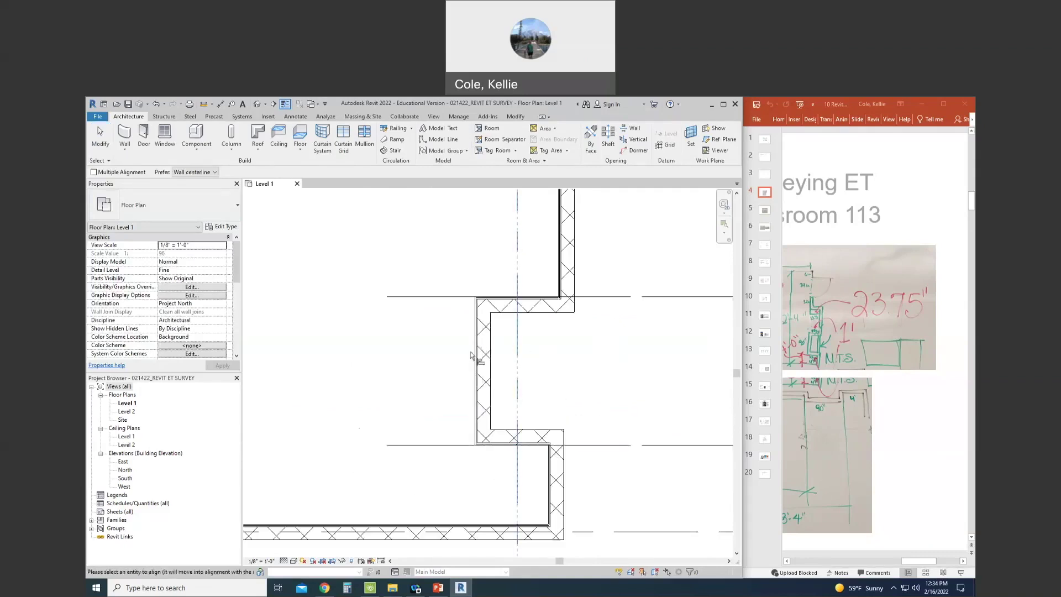
key("Escape")
middle_click_drag(602, 353, 598, 385)
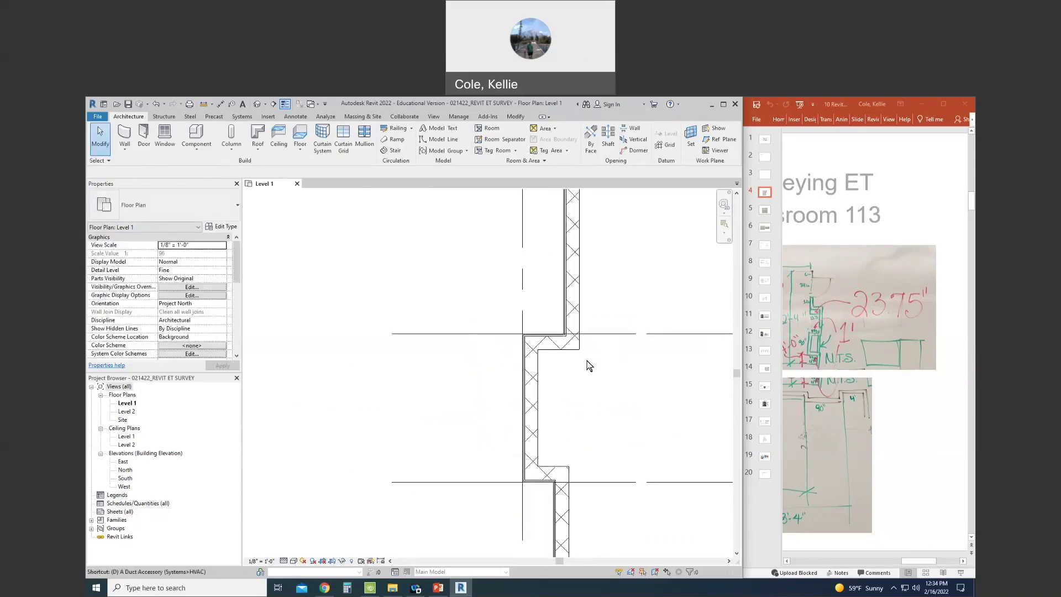
Dimension the offset between the side wall's face above the recess and the recess wall's face, and set it to 1'.
key("i")
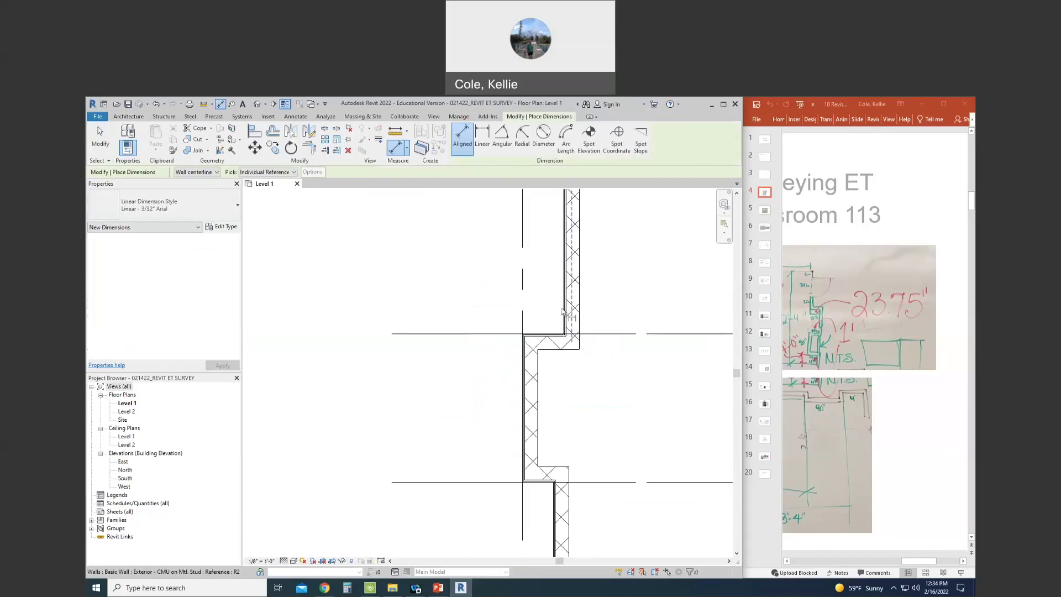
left_click(563, 313)
left_click(523, 375)
left_click(483, 272)
key("Escape")
left_click(537, 386)
left_click(545, 256)
type("1")
key("Return")
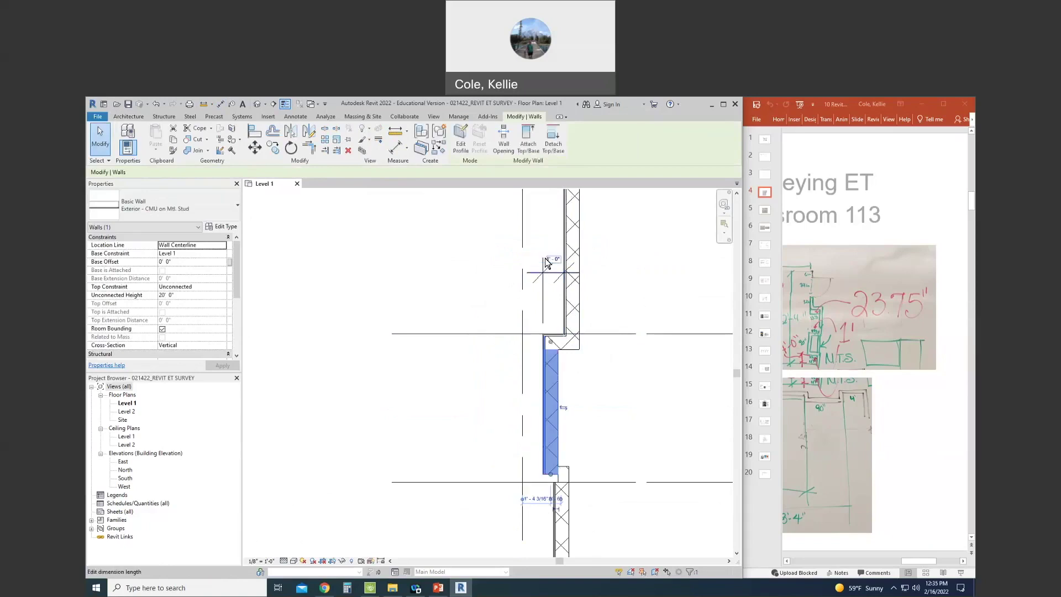
left_click(621, 315)
scroll(620, 315, "down", 1)
mouse_move(620, 315)
middle_mouse_down()
mouse_move(645, 298)
mouse_move(608, 303)
middle_mouse_up()
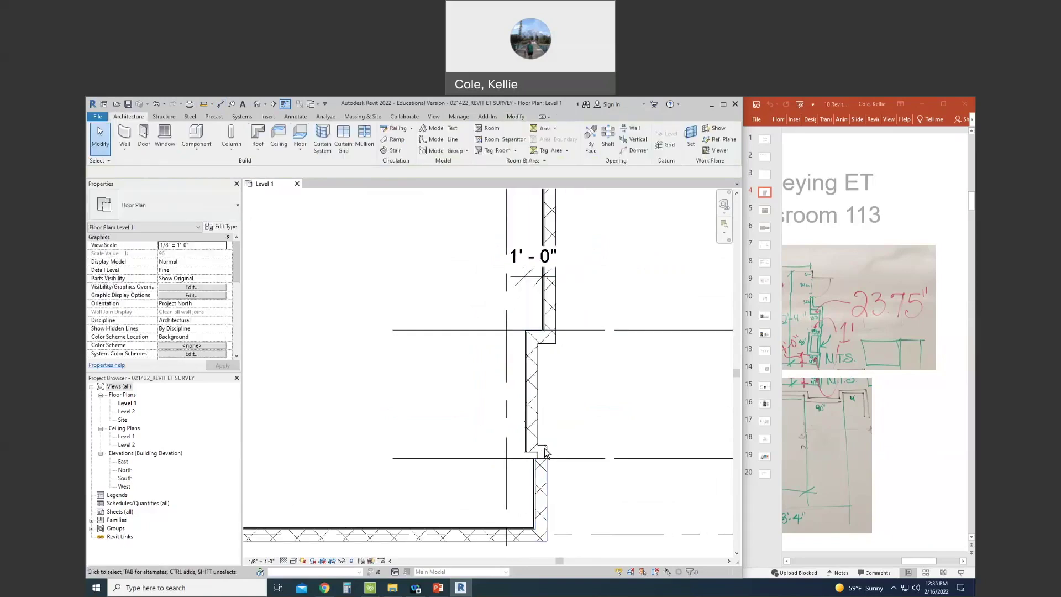
Align the wall segment below the recess with the room-side face of the side wall above the recess.
key("a")
key("l")
left_click(546, 220)
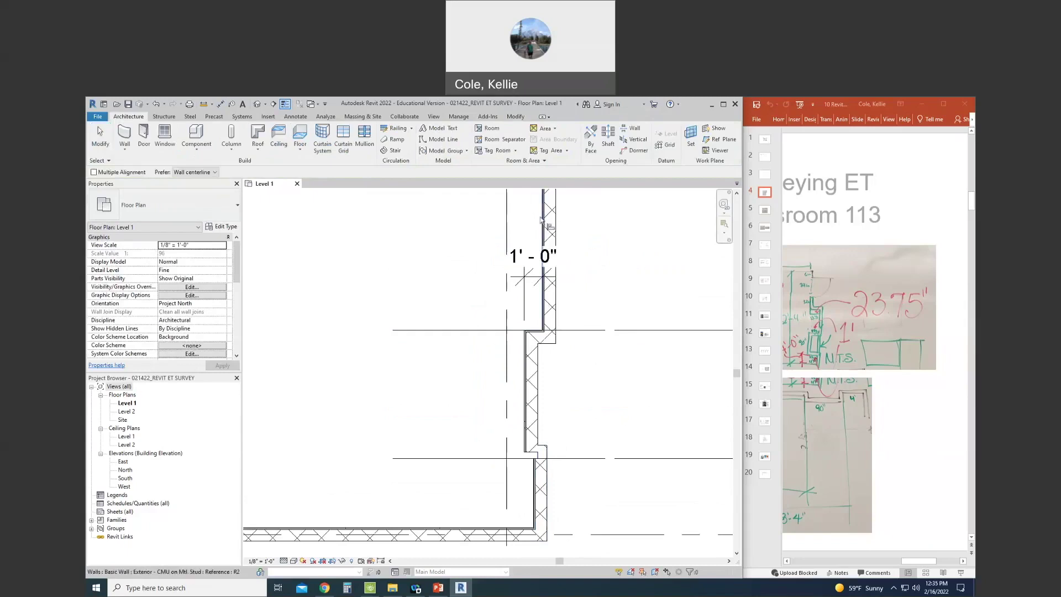
left_click(534, 486)
key("Escape")
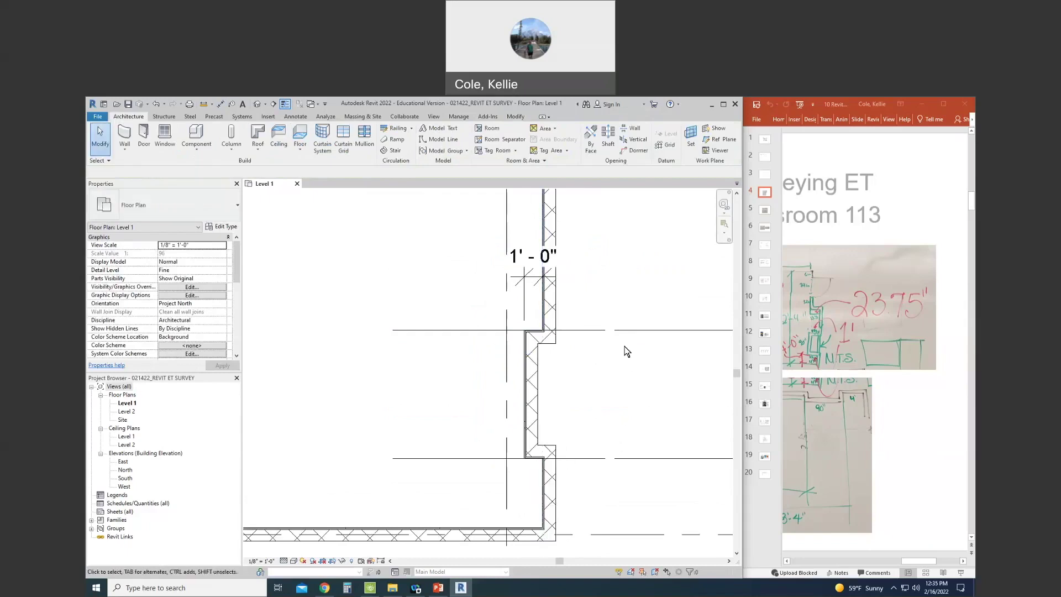
scroll(627, 351, "down", 4)
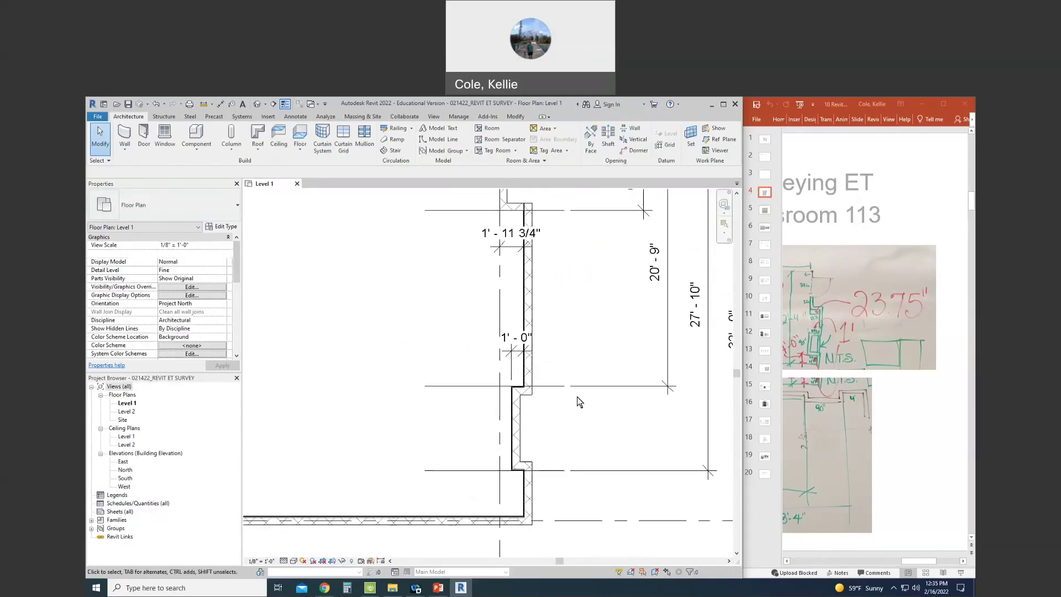
Align the room-side face of the room's bottom wall with grid line 2.
scroll(467, 445, "up", 3)
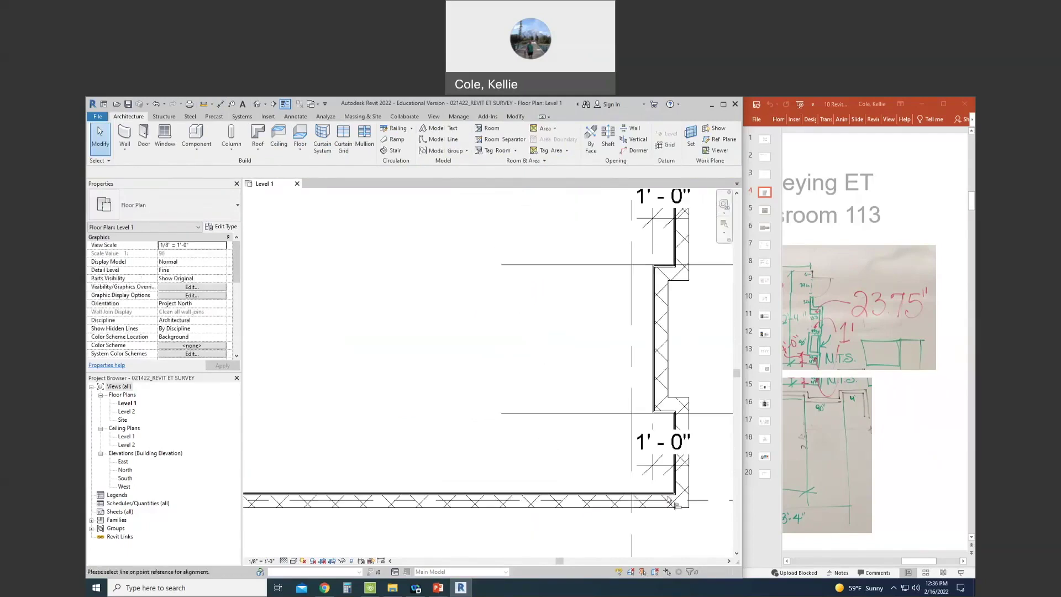
key("a")
key("l")
left_click(443, 493)
scroll(442, 435, "down", 1)
middle_click_drag(441, 435, 558, 541)
scroll(558, 541, "down", 1)
middle_click_drag(386, 393, 393, 344)
key("Escape")
key("Escape")
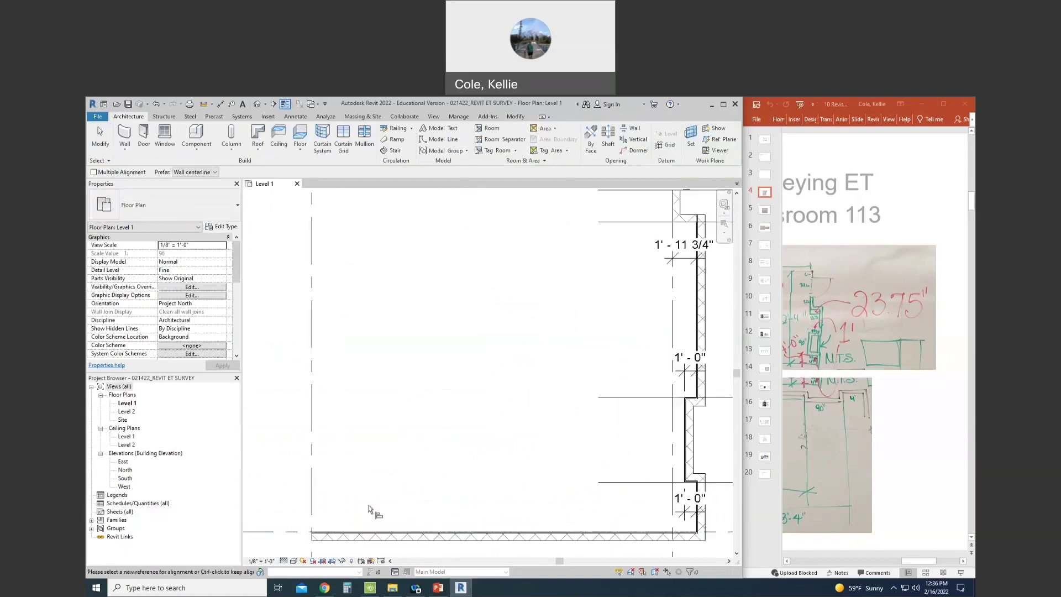
Draw a vertical Exterior - CMU on Mtl. Stud wall just outside grid line 3, running up from grid line 2.
right_click(354, 534)
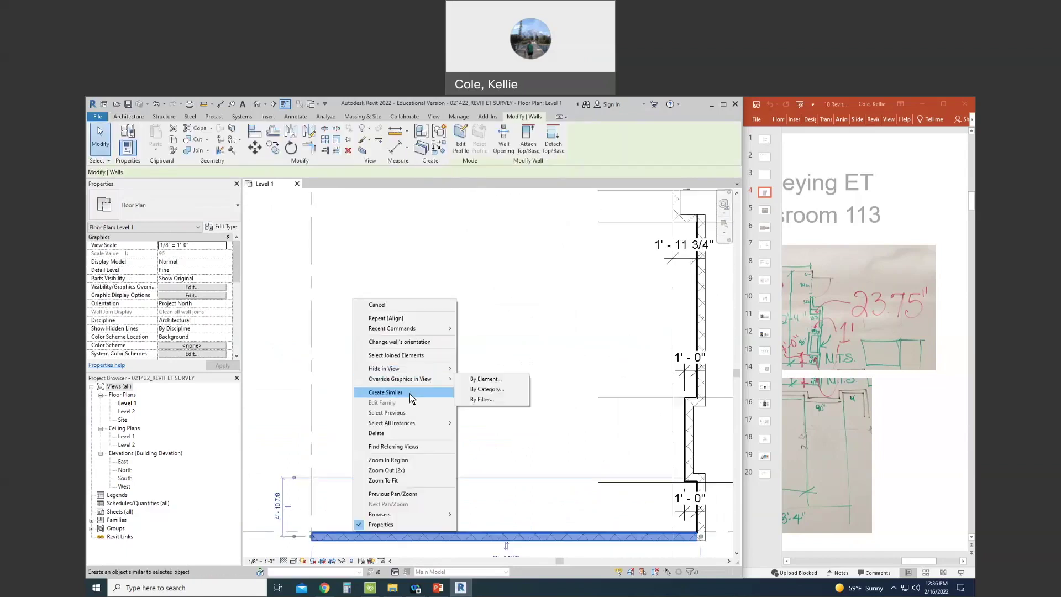
key("Escape")
key("w")
key("a")
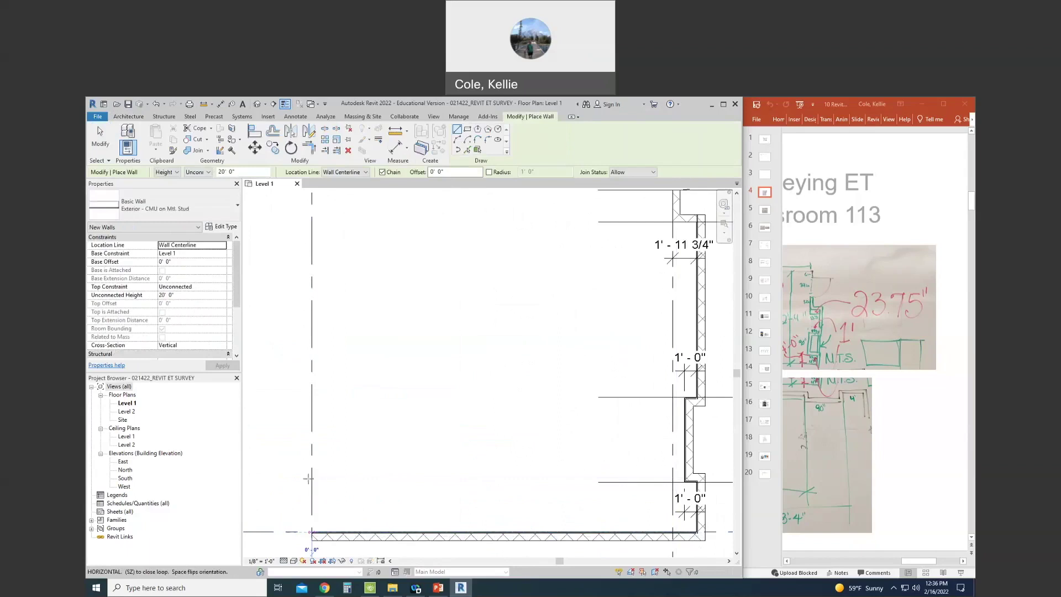
left_click(311, 533)
key("Escape")
left_click(295, 532)
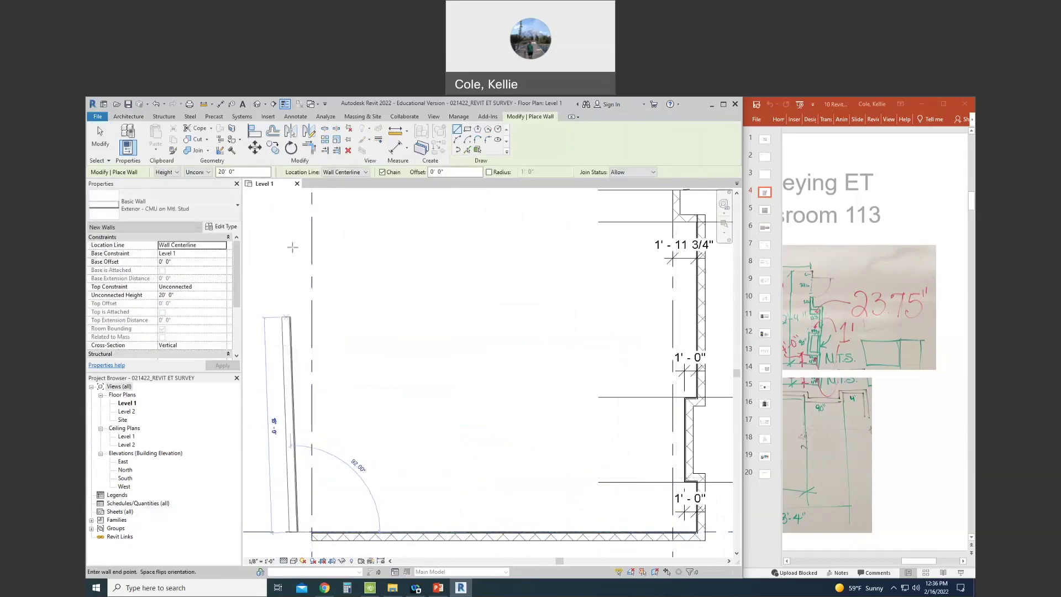
left_click(294, 219)
key("Escape")
key("Escape")
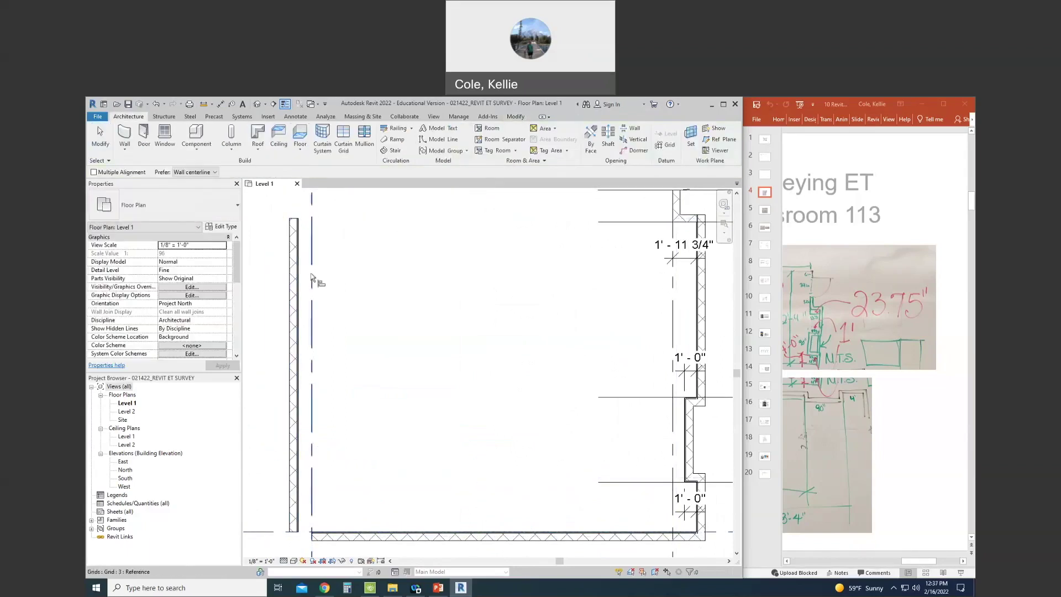
Align the new wall's room-side face with grid line 3 and extend its upper end to meet the top wall.
left_click(306, 285)
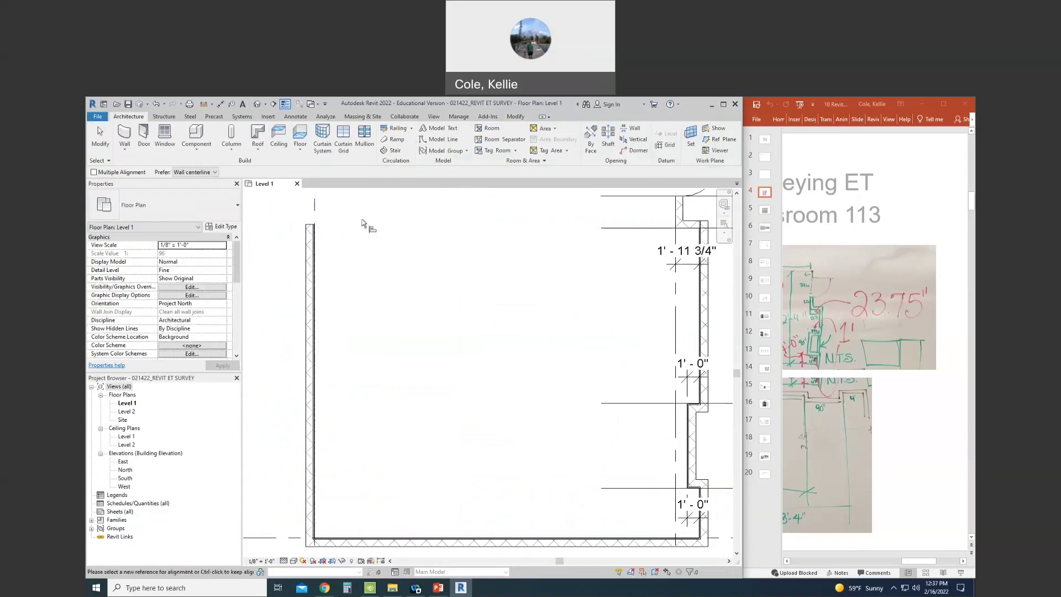
middle_click_drag(367, 221, 355, 342)
key("Escape")
key("Escape")
left_click(328, 346)
left_click_drag(327, 332, 327, 256)
left_click(407, 323)
scroll(469, 376, "down", 2)
middle_click_drag(489, 394, 445, 351)
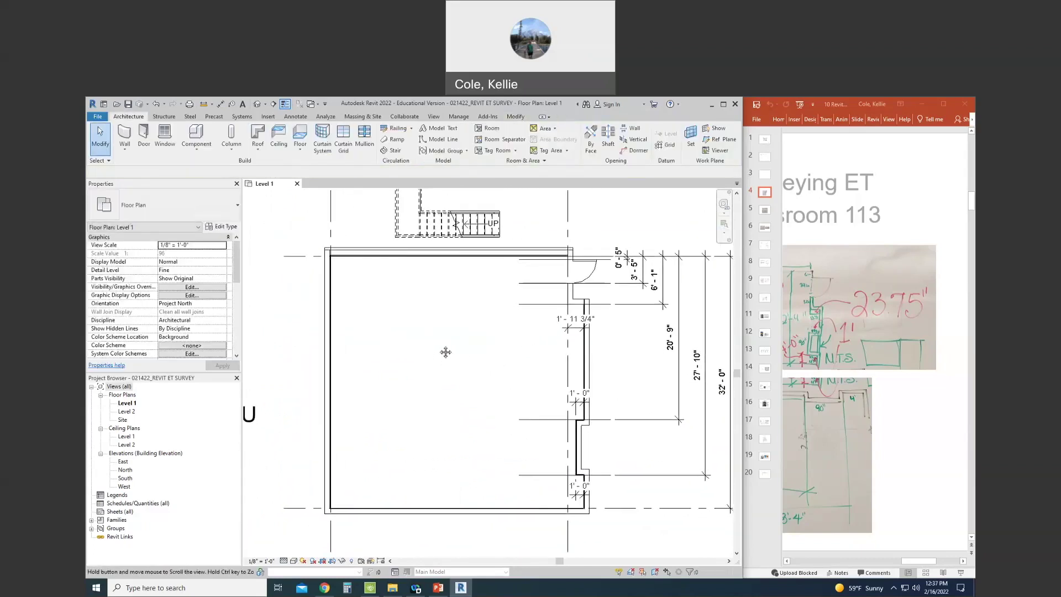
Dimension the room's width between the side walls' inner faces, placing the dimension below the bottom wall.
key("d")
key("i")
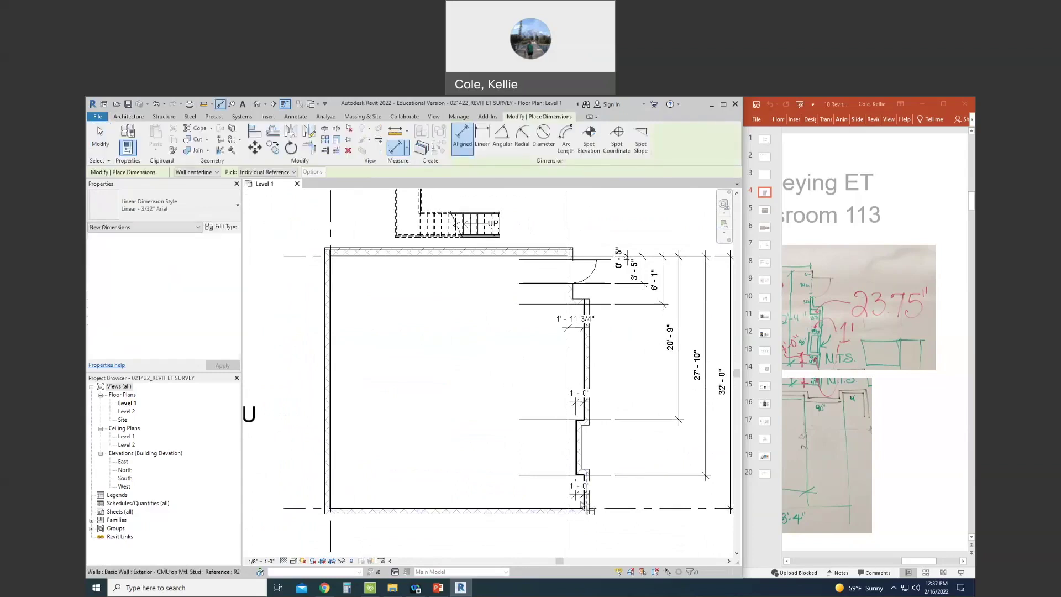
left_click(583, 504)
left_click(329, 492)
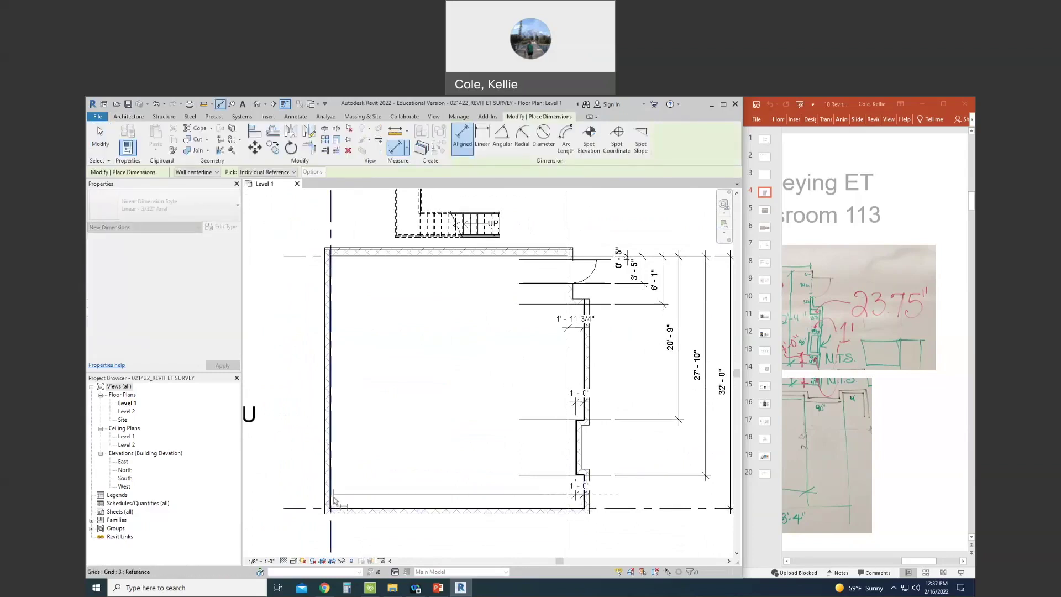
middle_click_drag(387, 540, 387, 515)
left_click(387, 515)
key("Escape")
key("Escape")
Move the 30'-2" dimension between the vertical grid lines down inside the room, just below the top wall.
middle_click_drag(483, 378, 490, 508)
scroll(415, 251, "down", 2)
left_click_drag(390, 252, 384, 352)
key("Escape")
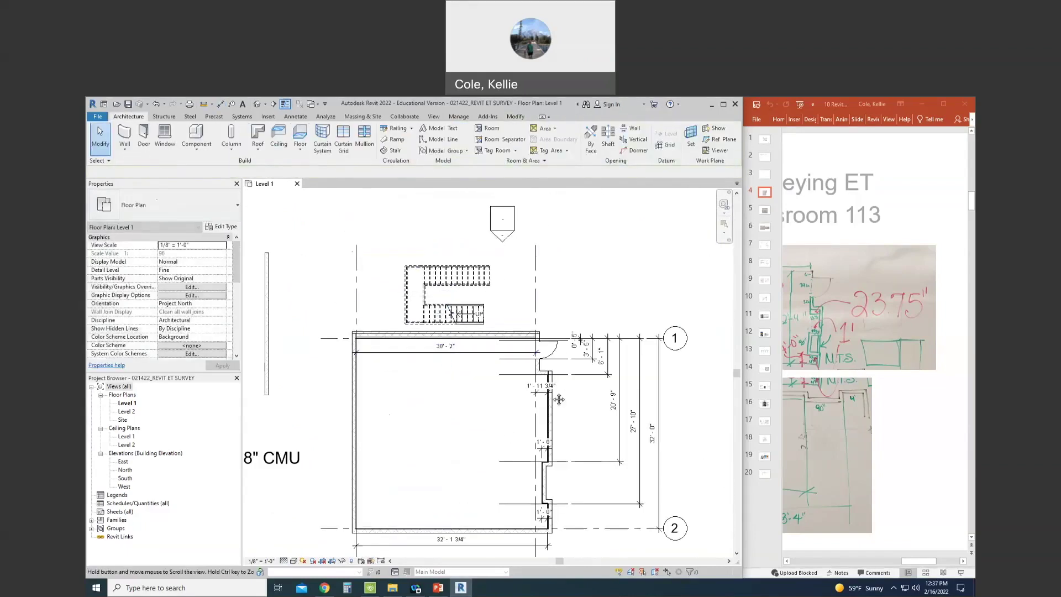
Dimension the distance between grid lines 1 and 2, placing the dimension outside the room's left wall.
middle_click_drag(407, 411, 453, 373)
key("d")
key("i")
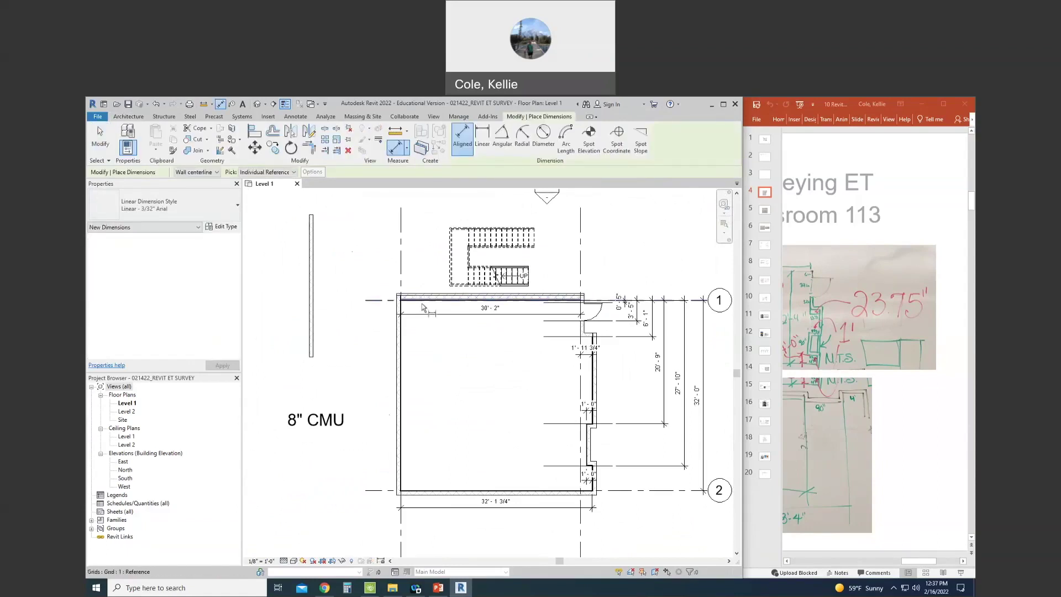
scroll(431, 353, "up", 3)
scroll(433, 358, "down", 5)
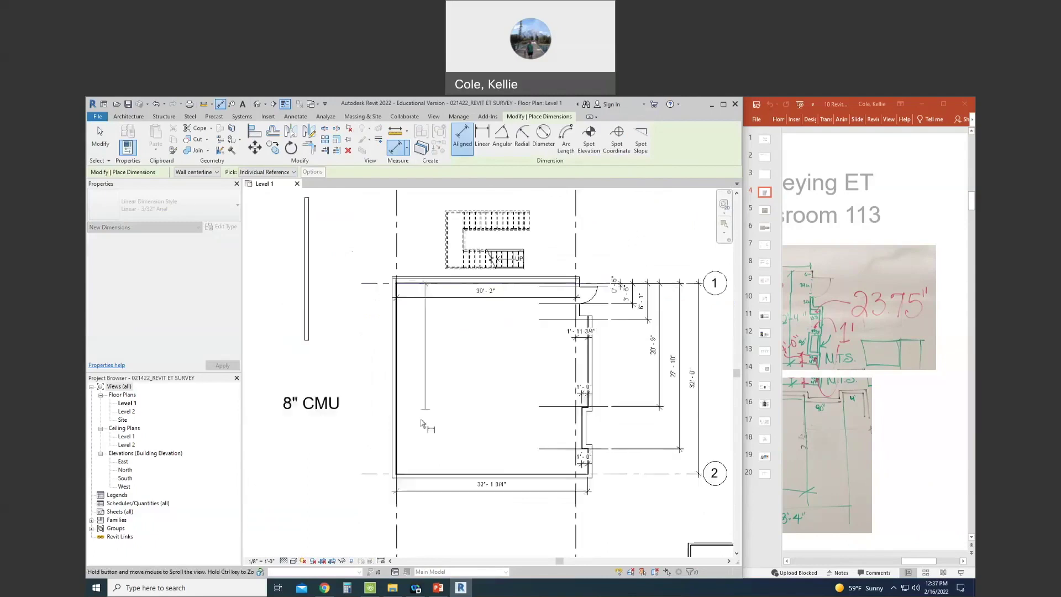
scroll(402, 484, "up", 5)
left_click(401, 483)
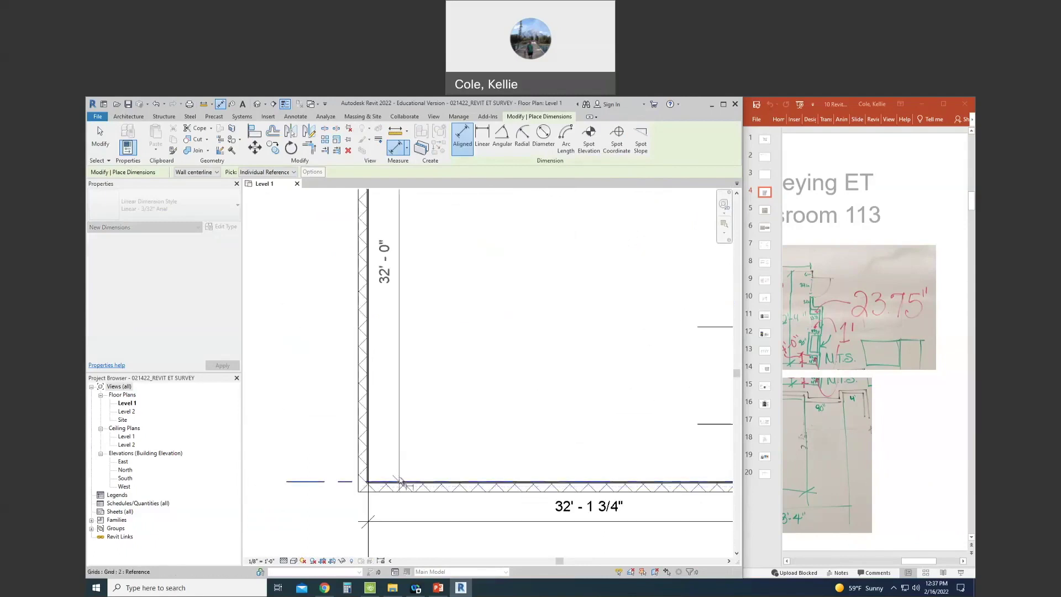
scroll(382, 473, "down", 2)
left_click(337, 449)
key("Escape")
key("Escape")
scroll(511, 403, "down", 2)
middle_click_drag(513, 401, 415, 441)
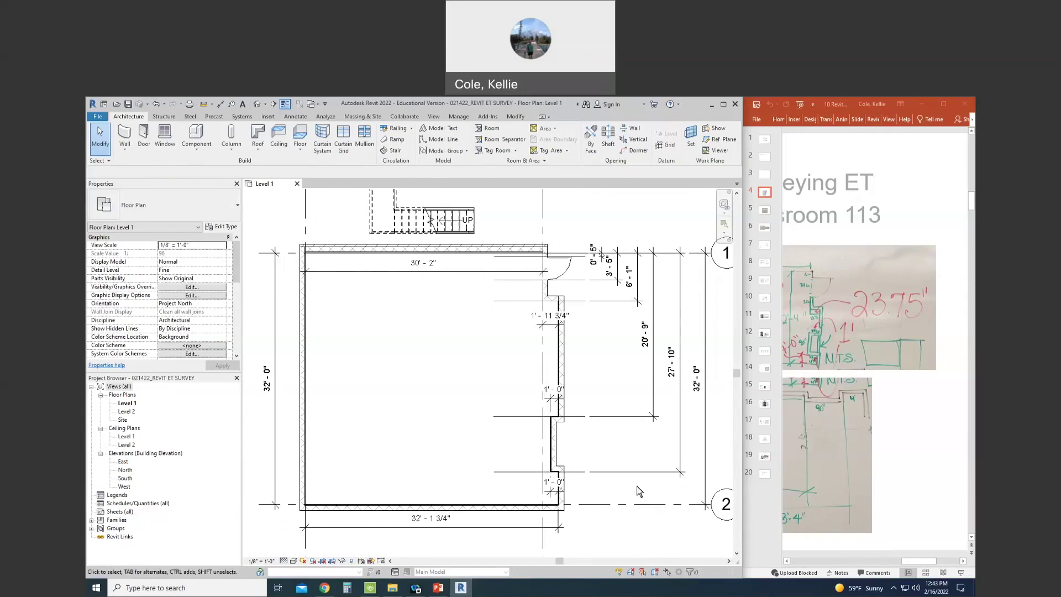
Draw a small three-sided chase against the inner face of the left wall, matching the sample Interior - 4 7/8" Partition (1-hr) wall.
scroll(444, 364, "down", 5)
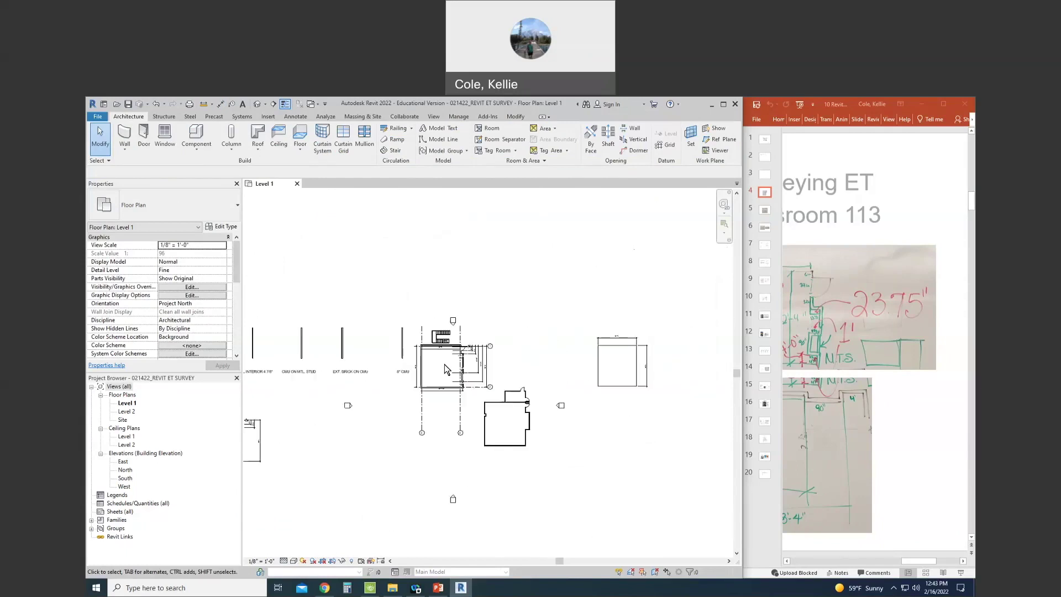
middle_click_drag(476, 425, 524, 436)
scroll(359, 376, "up", 6)
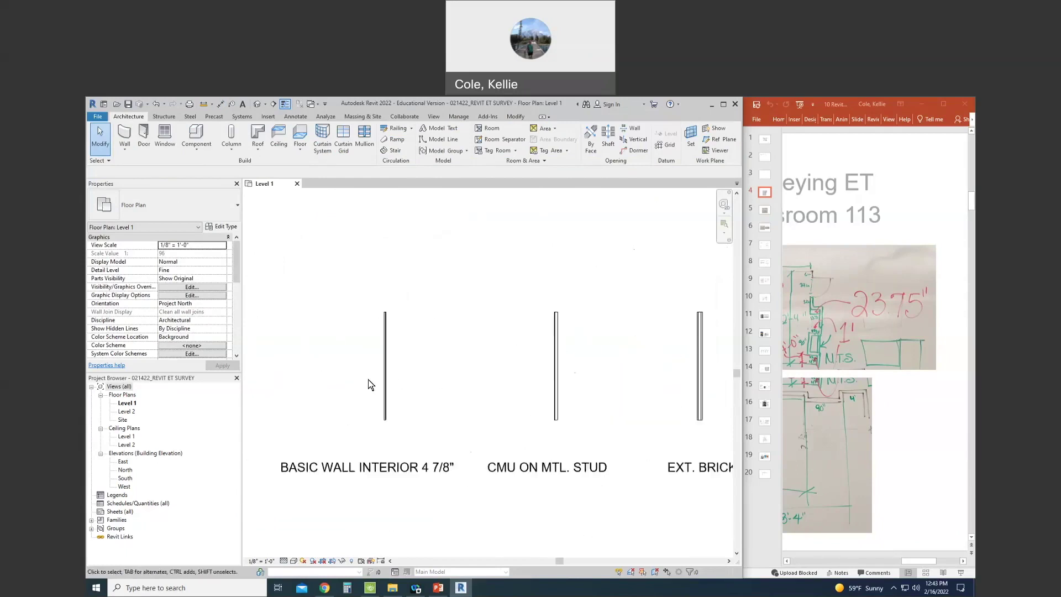
left_click(403, 394)
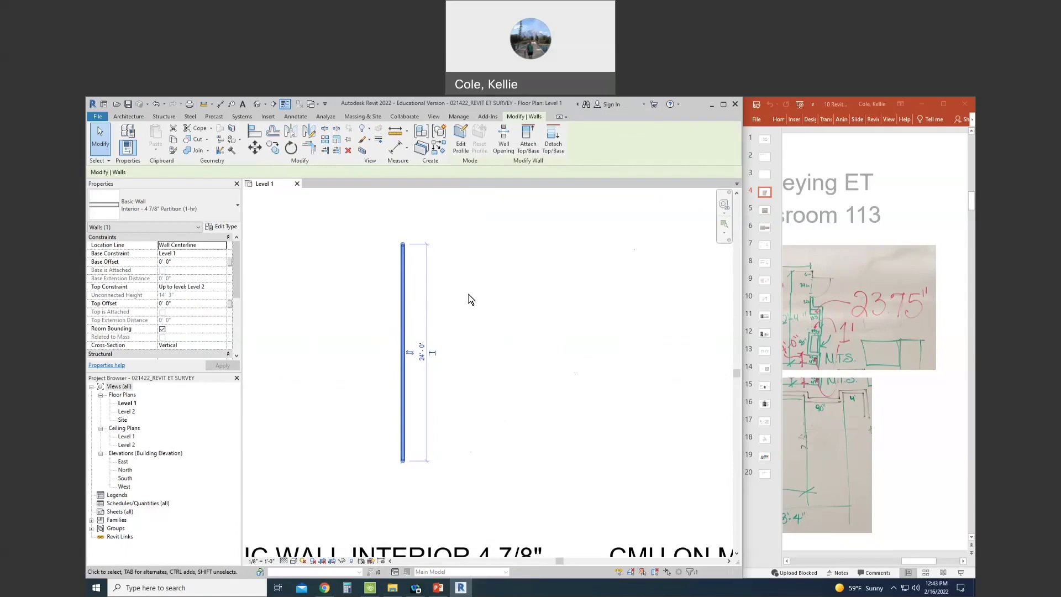
scroll(557, 353, "down", 3)
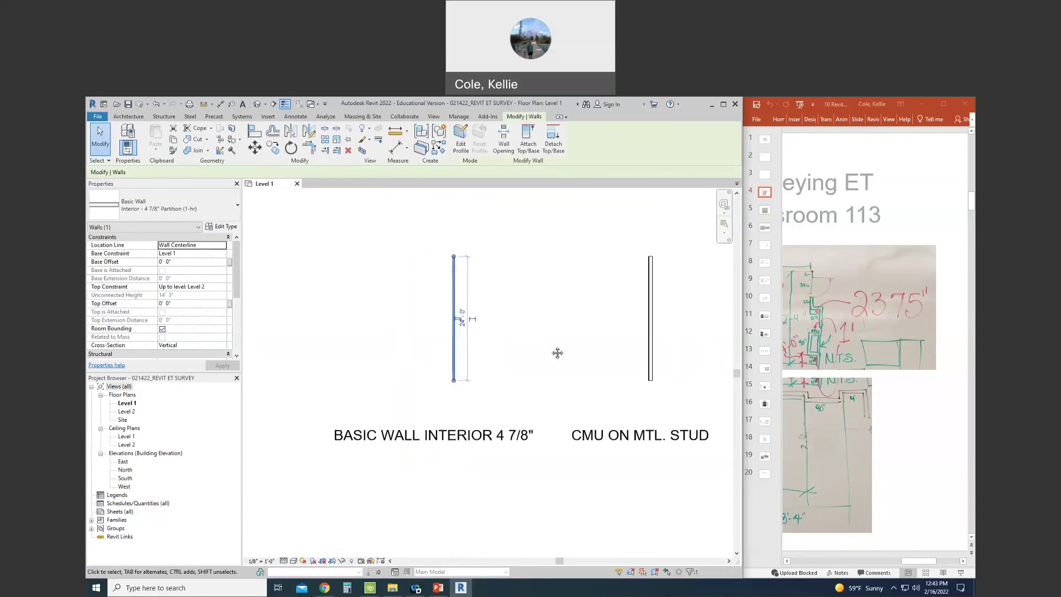
middle_click_drag(557, 353, 438, 315)
left_click(438, 310)
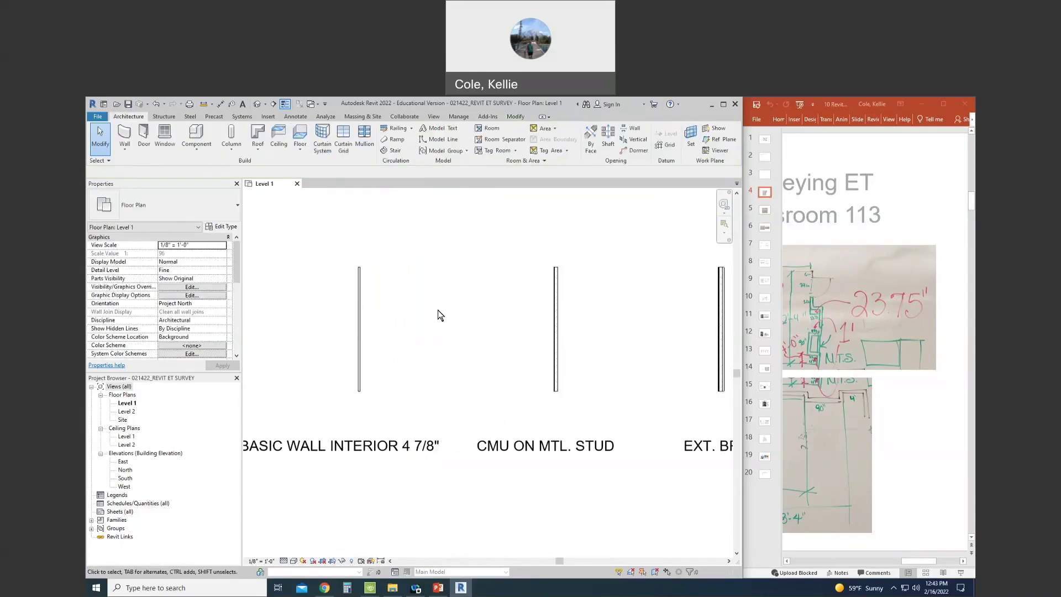
left_click(361, 337)
right_click(362, 340)
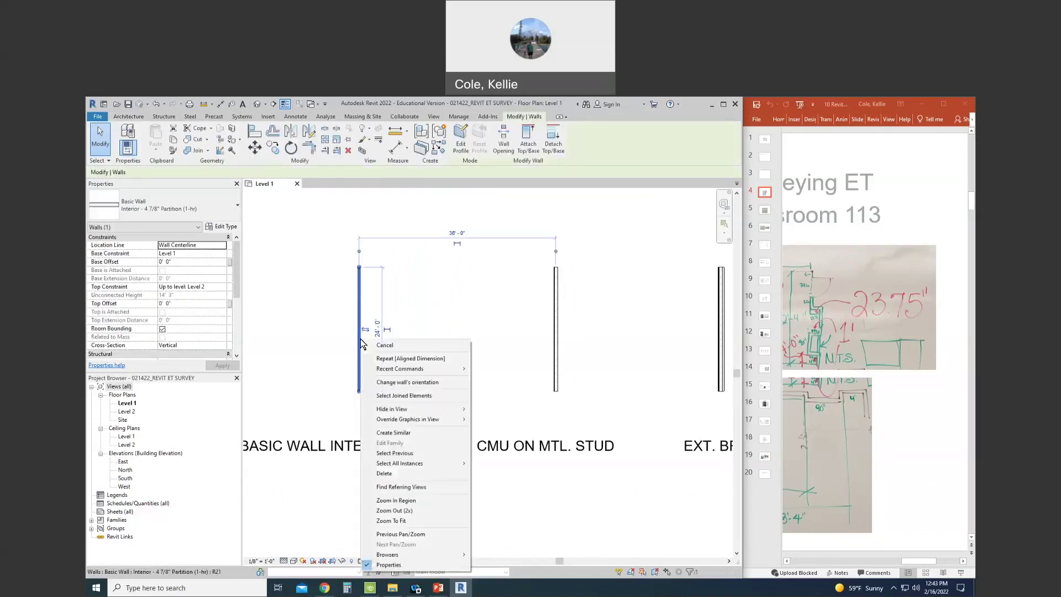
left_click(409, 432)
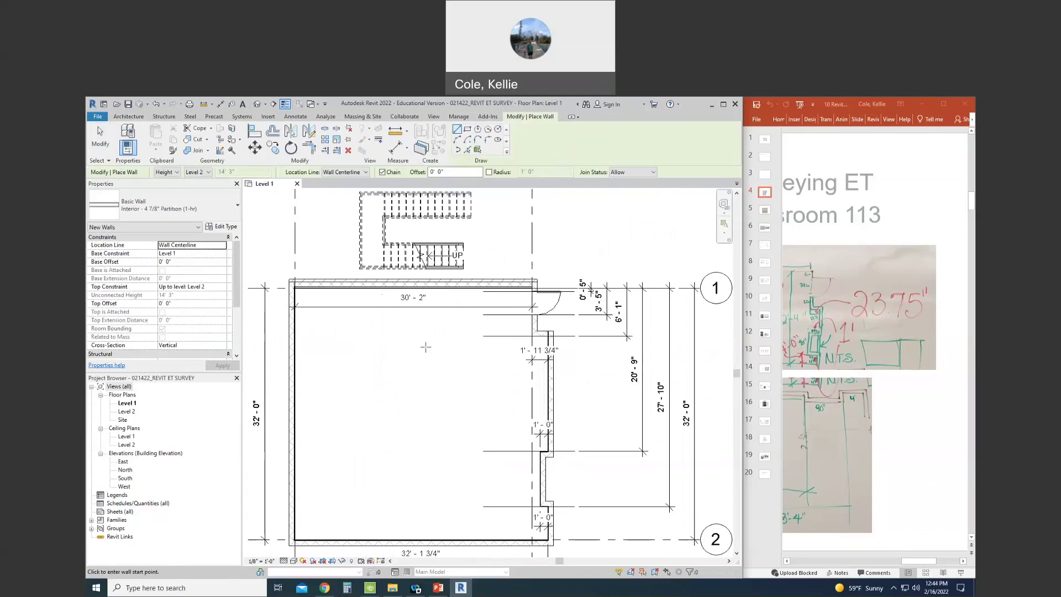
scroll(355, 337, "up", 1)
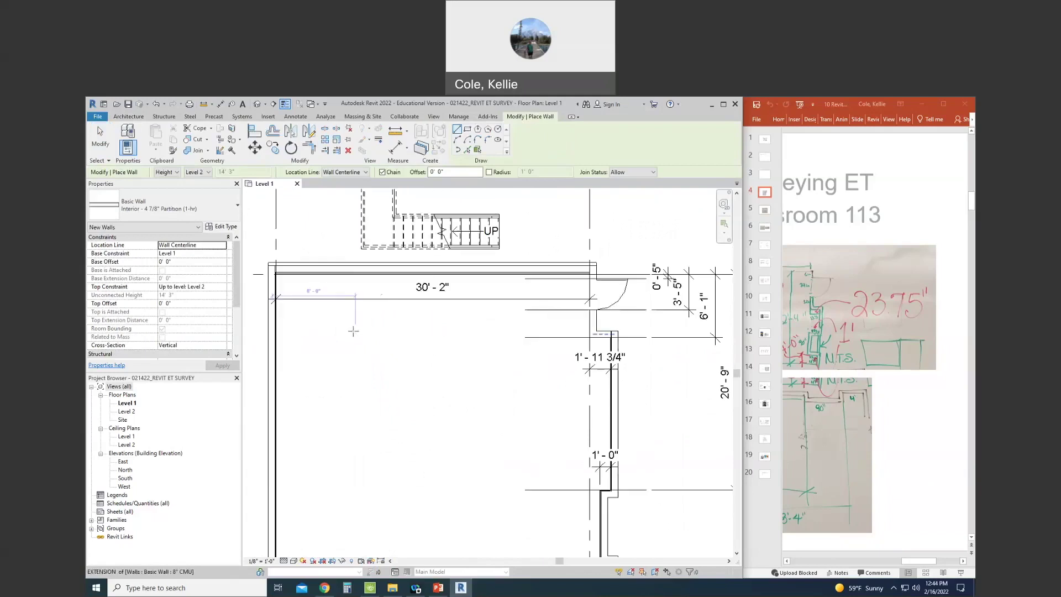
left_click(281, 314)
key("Escape")
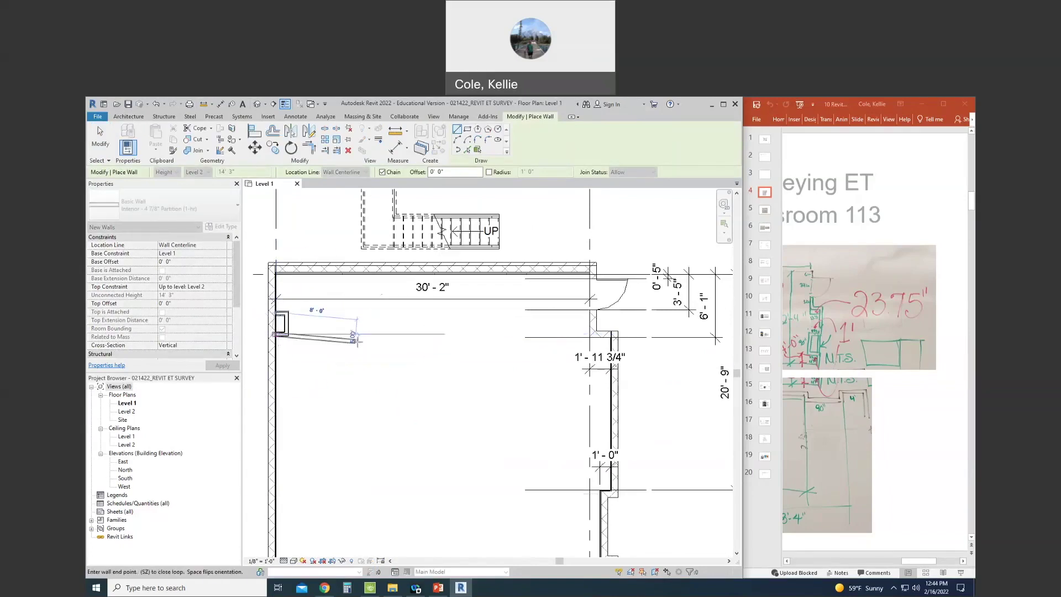
key("Escape")
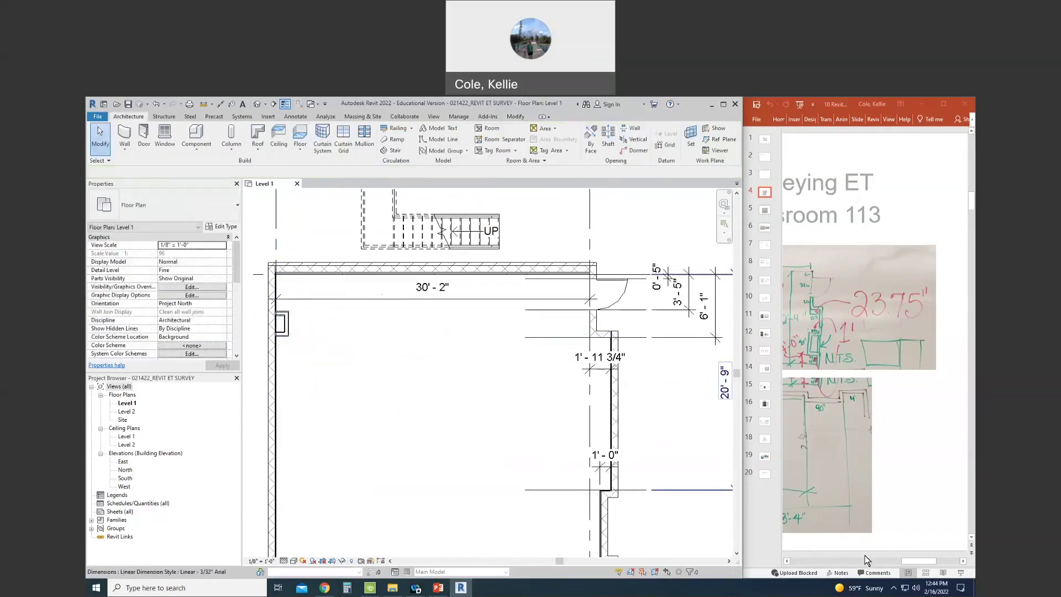
Switch to the PowerPoint survey slide and examine the chase measurements along the left wall of the classroom sketch.
left_click(787, 561)
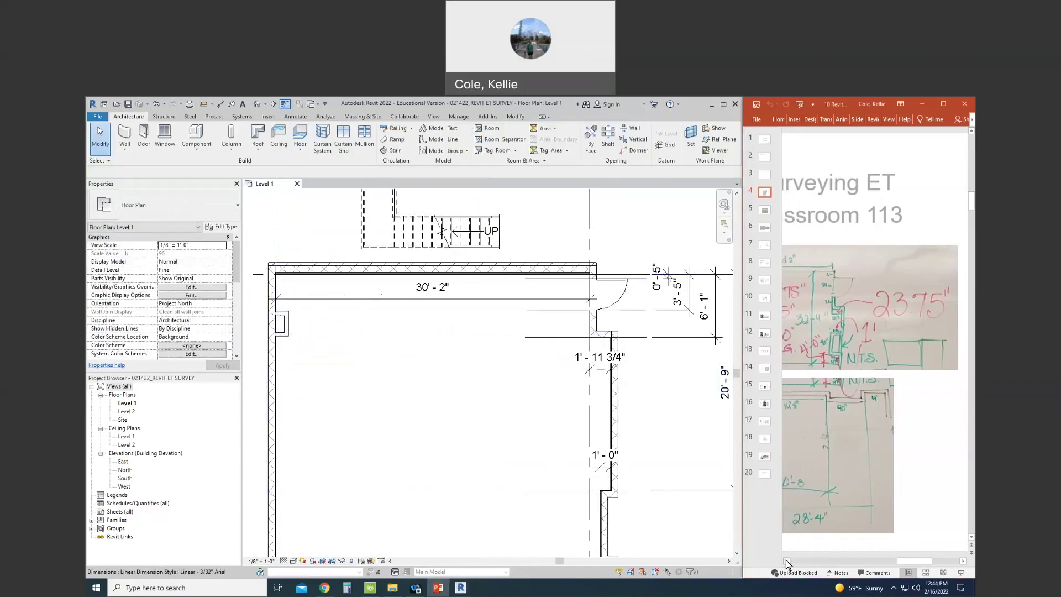
left_click(786, 561)
left_click(787, 561)
left_click(786, 561)
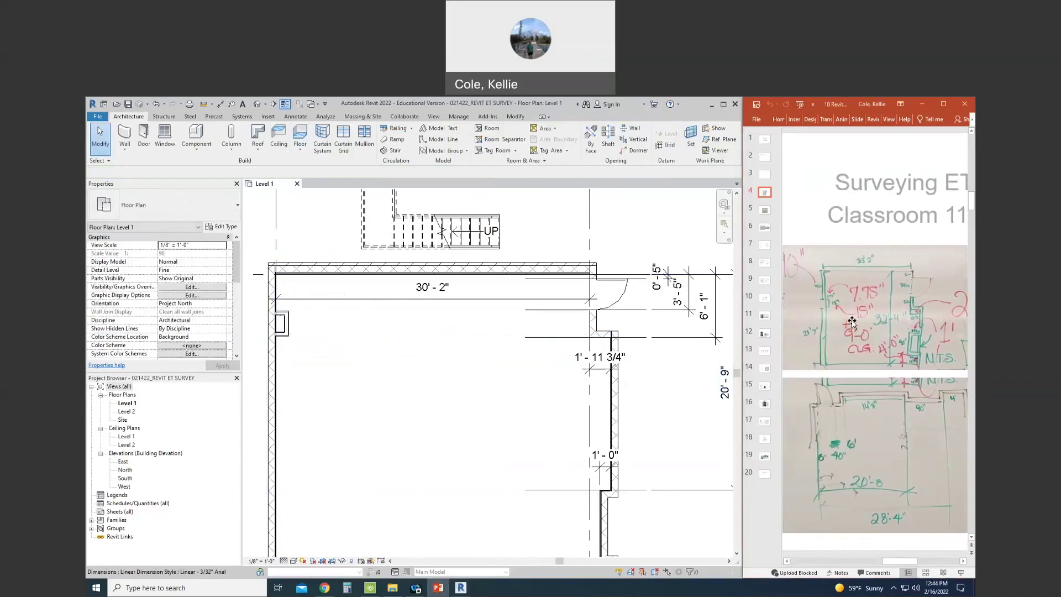
scroll(921, 333, "up", 2, "ctrl")
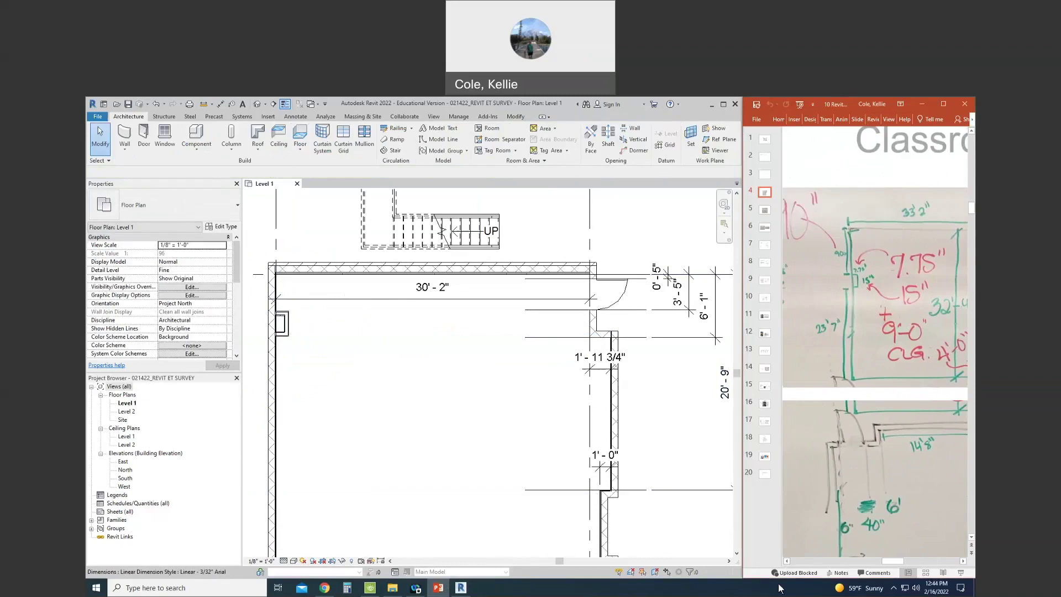
left_click(785, 561)
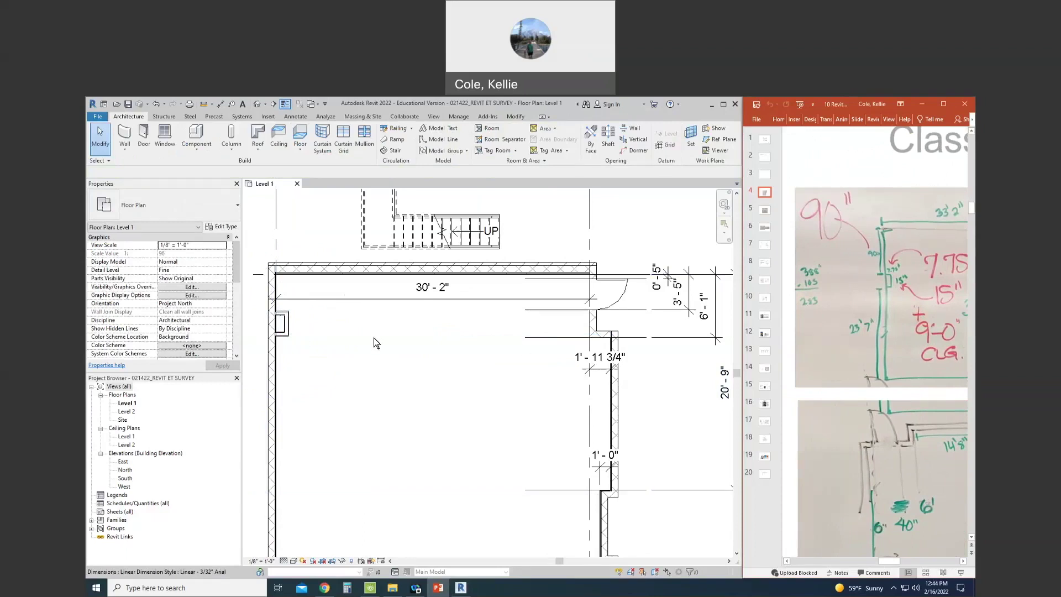
Dimension from grid line 1 to the upper face of the chase, placing the dimension inside the room.
scroll(373, 337, "up", 5)
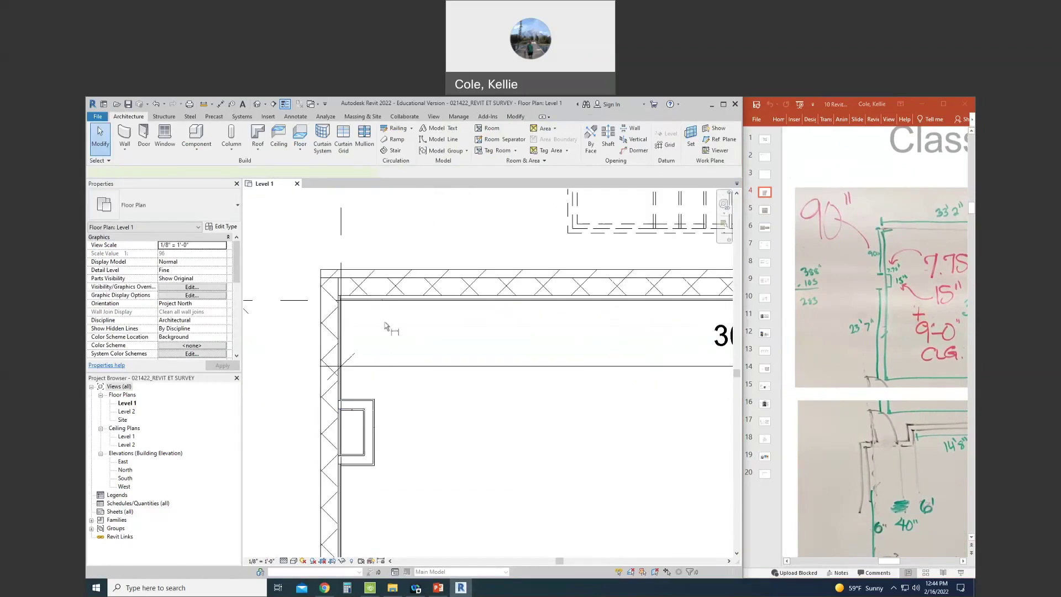
key("d")
key("i")
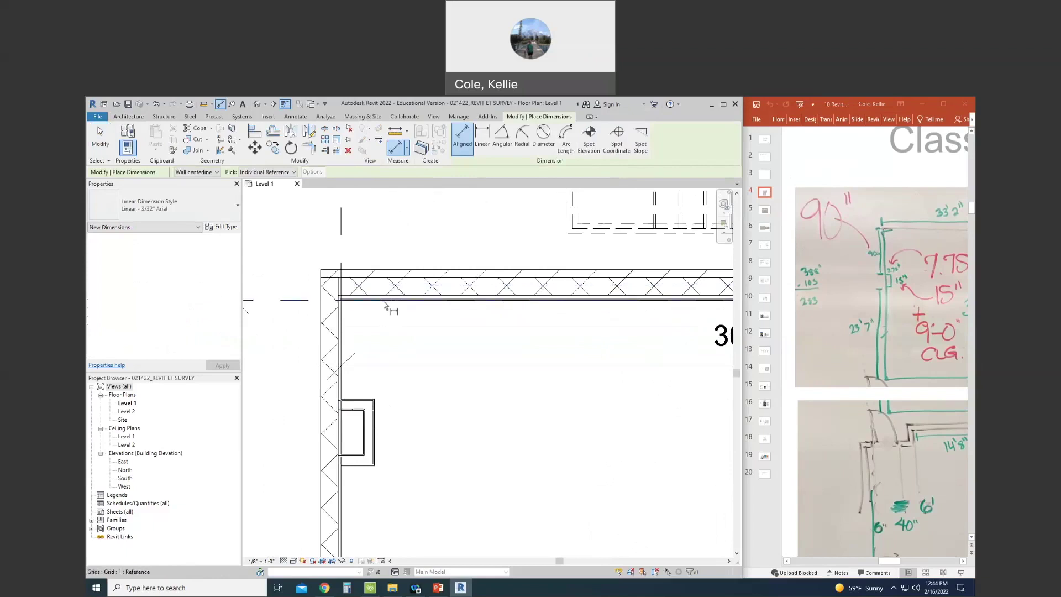
left_click(384, 301)
left_click(365, 400)
left_click(476, 434)
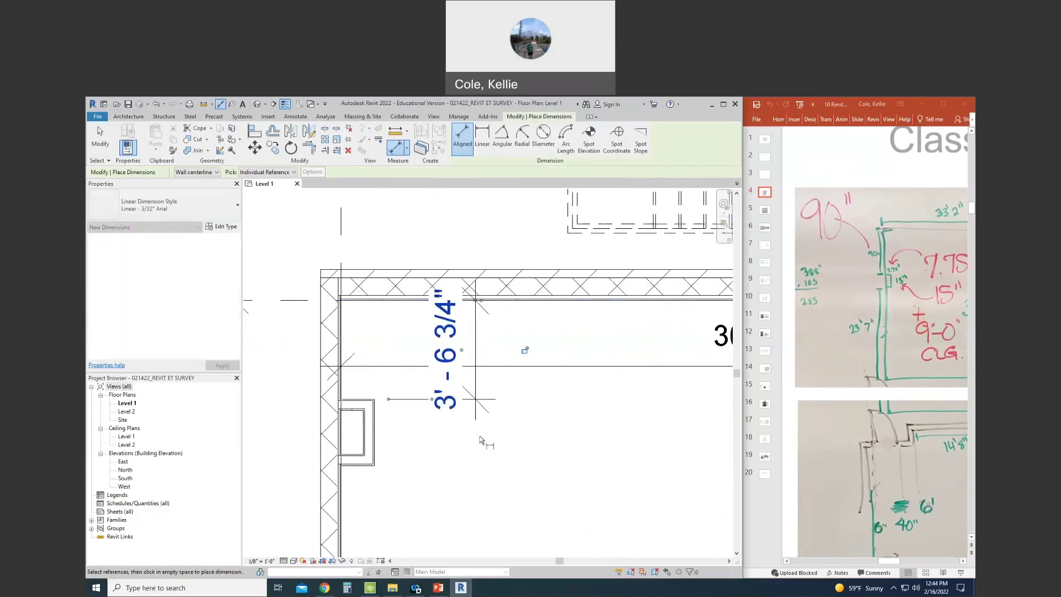
key("Escape")
key("Escape")
Move the three chase walls down along the left wall to about 8'-9" from grid line 1.
left_click_drag(280, 397, 473, 495)
scroll(458, 442, "down", 2)
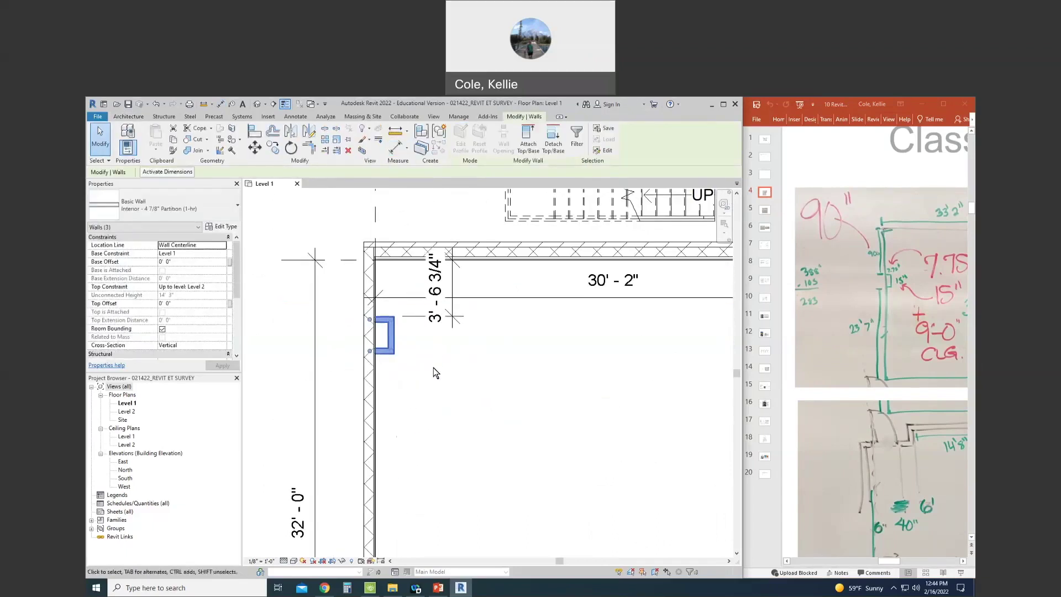
key("m")
key("v")
left_click(433, 367)
left_click(434, 448)
key("Escape")
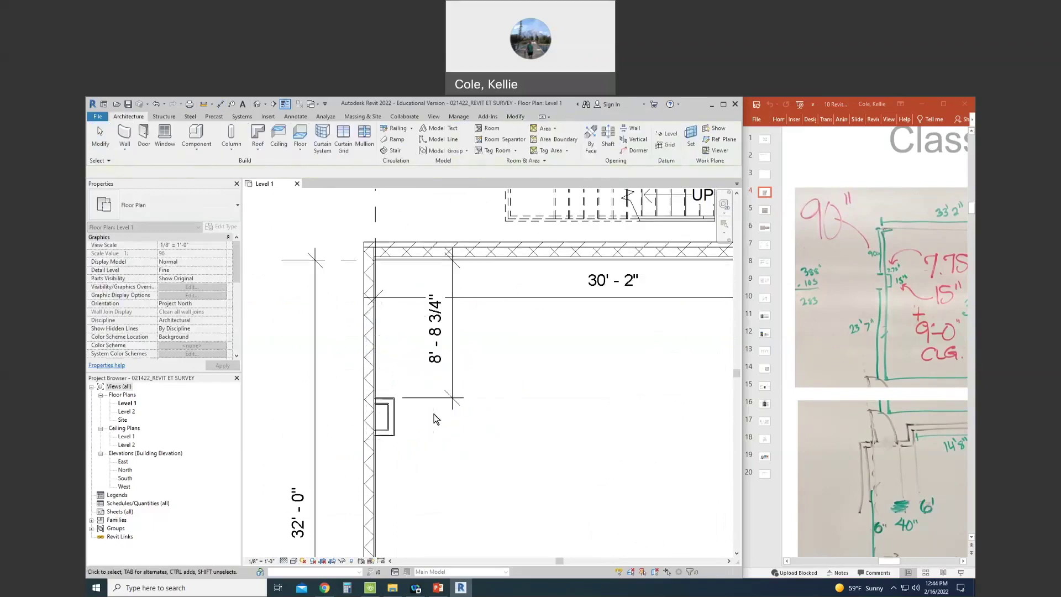
Set the distance from grid line 1 to the chase's upper wall face to 7'-6".
left_click(385, 400)
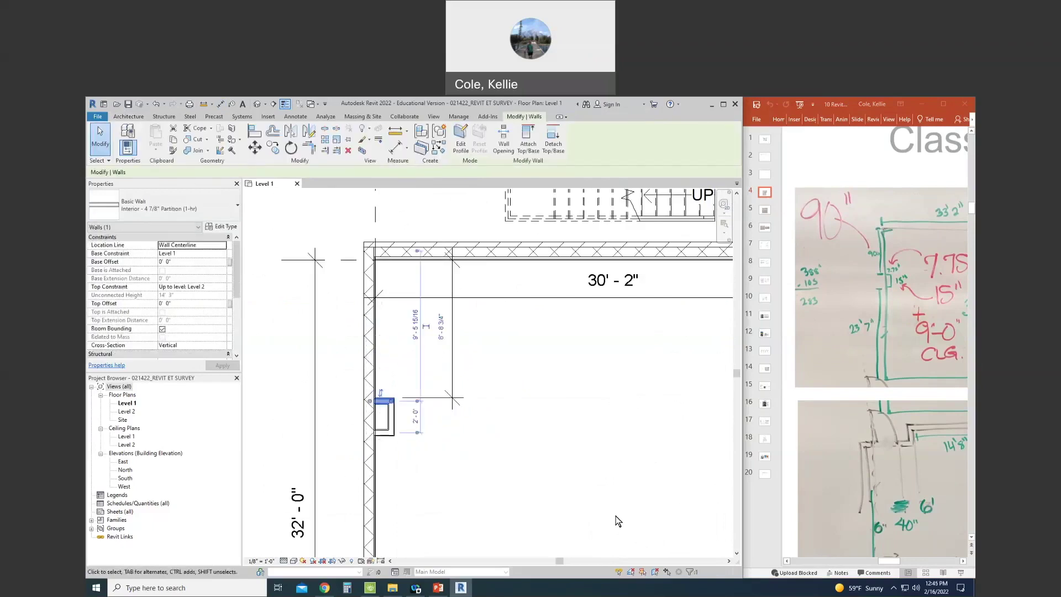
left_click(416, 325)
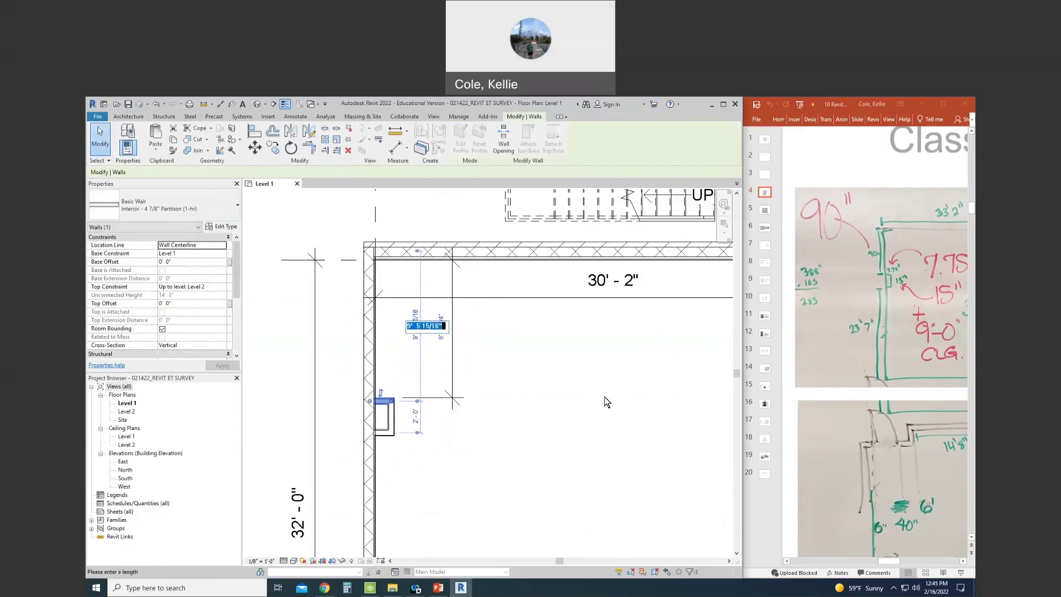
type("7 6")
key("Return")
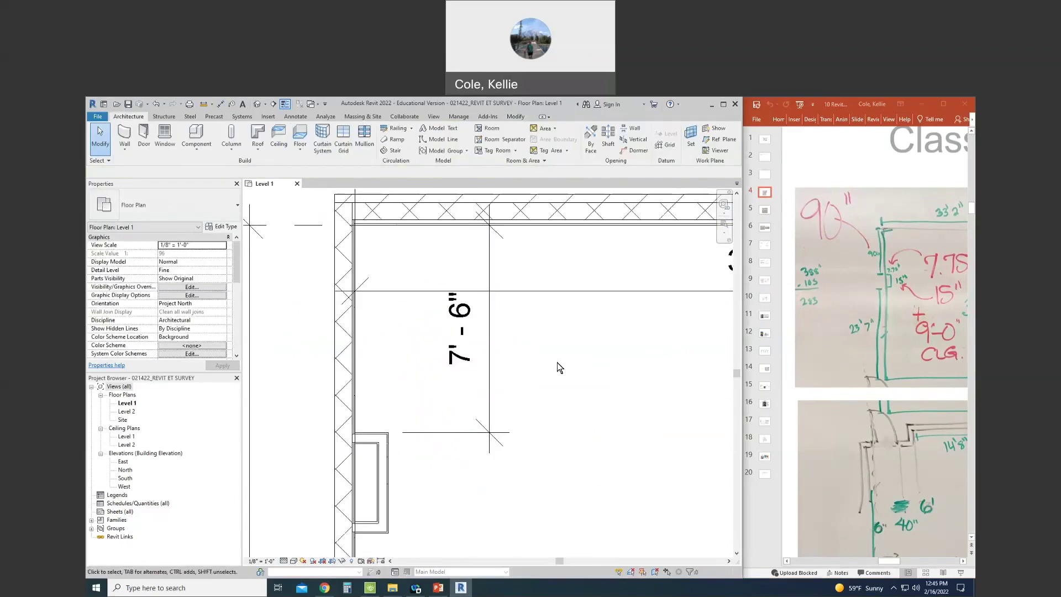
Dimension the chase's projection from the left wall to its outer face, placing the dimension just above the chase.
scroll(557, 362, "down", 3)
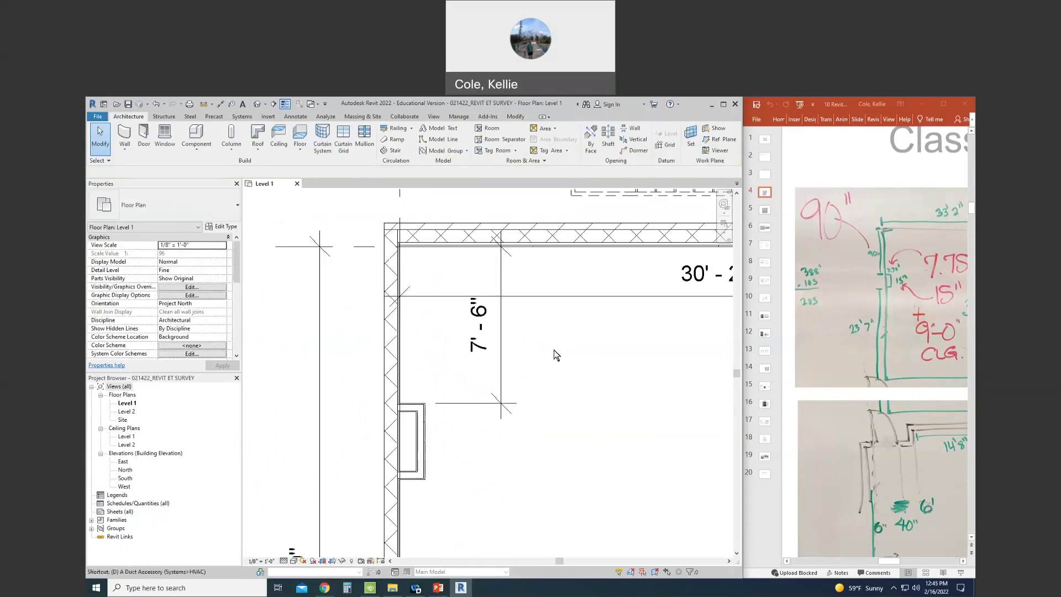
key("i")
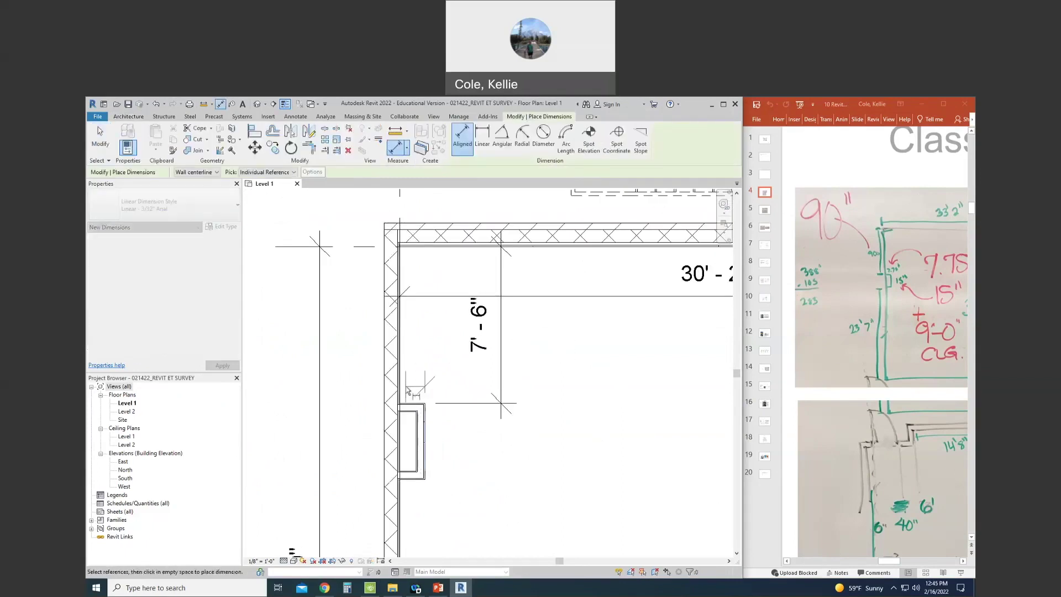
left_click(400, 385)
left_click(436, 376)
key("Escape")
key("Escape")
Set the chase's projection from the left wall to 7.75".
left_click(427, 440)
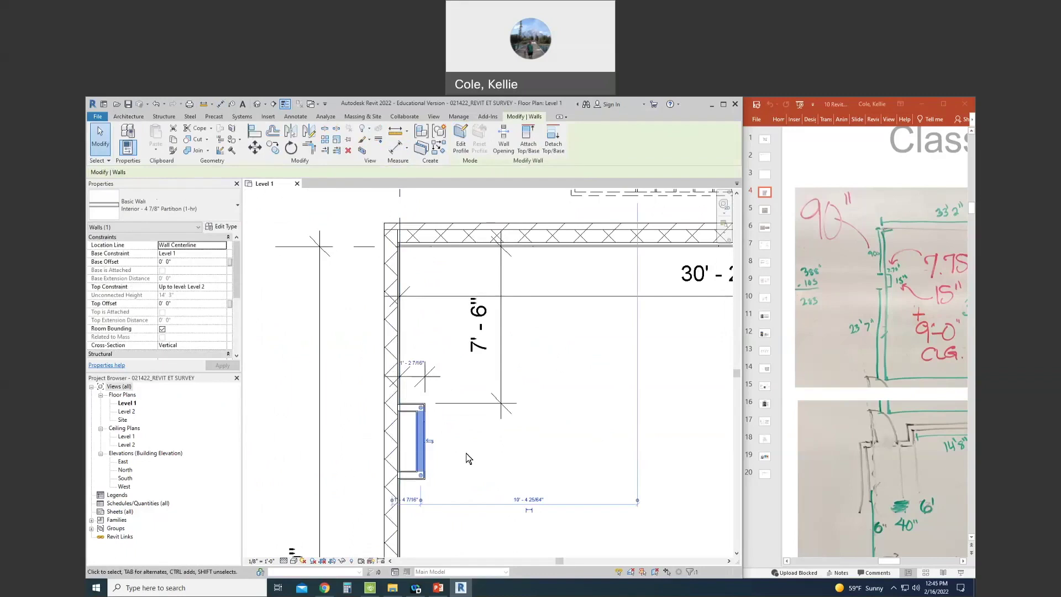
left_click(412, 363)
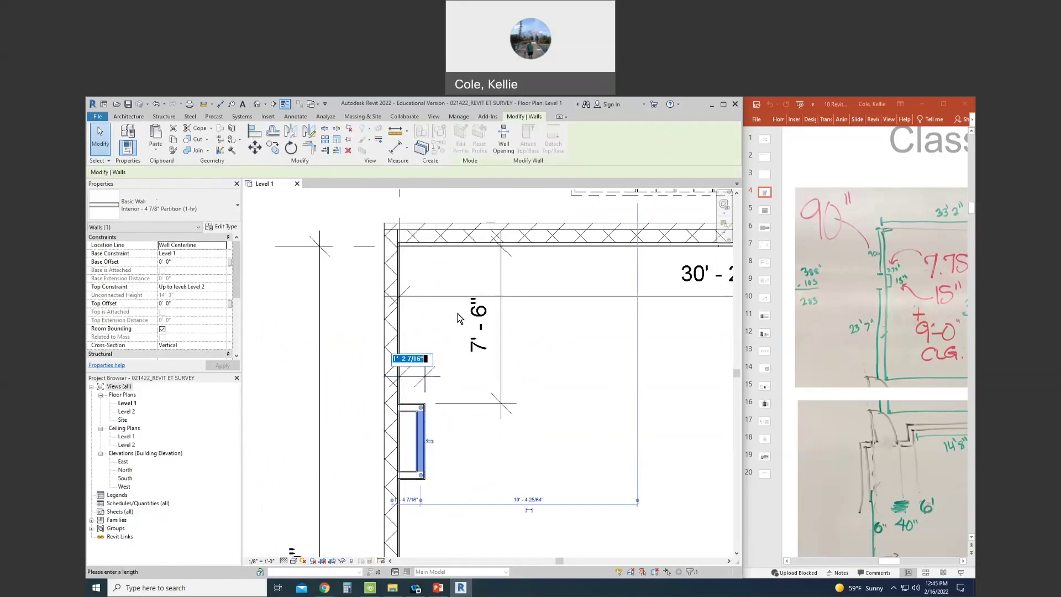
type("7.75")
key("Return")
left_click(470, 410)
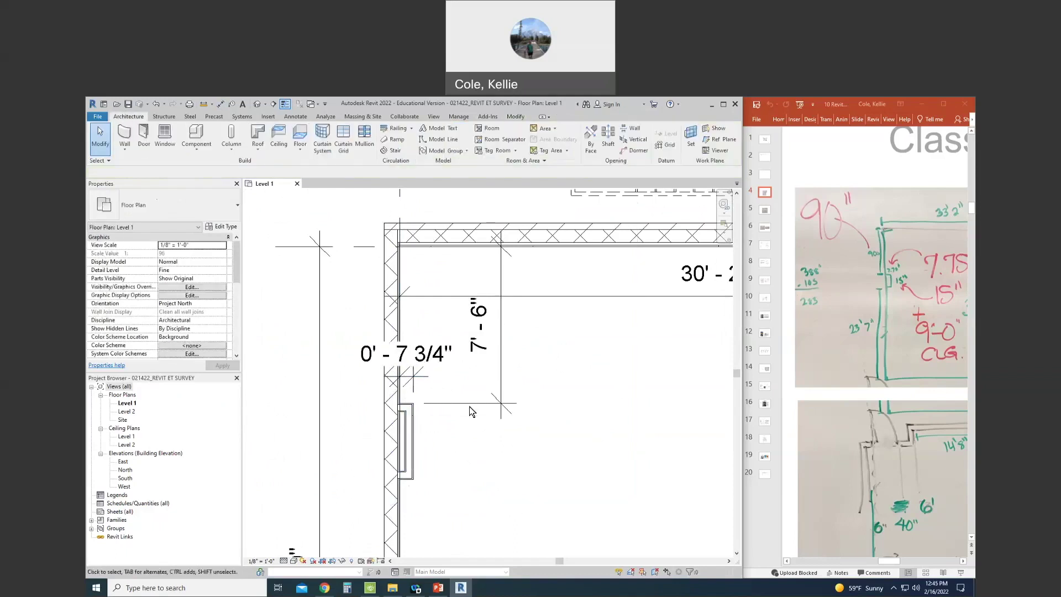
Extend the 7'-6" dimension string to the chase's lower face so that it also dimensions the chase's length.
left_click_drag(289, 447, 493, 509)
left_click(465, 442)
key("d")
key("i")
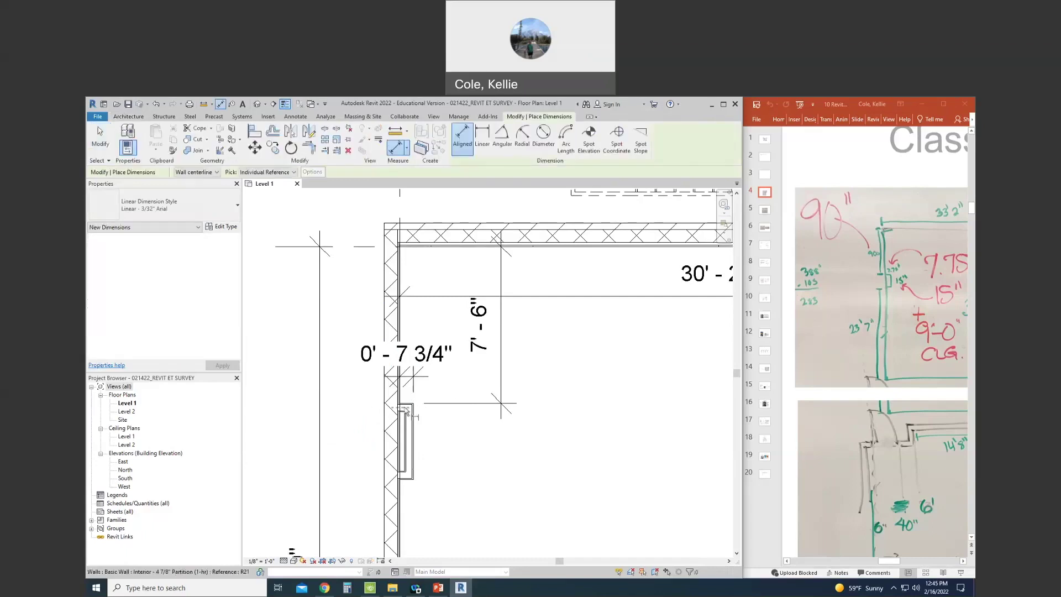
key("Escape")
left_click(437, 403)
left_click(576, 139)
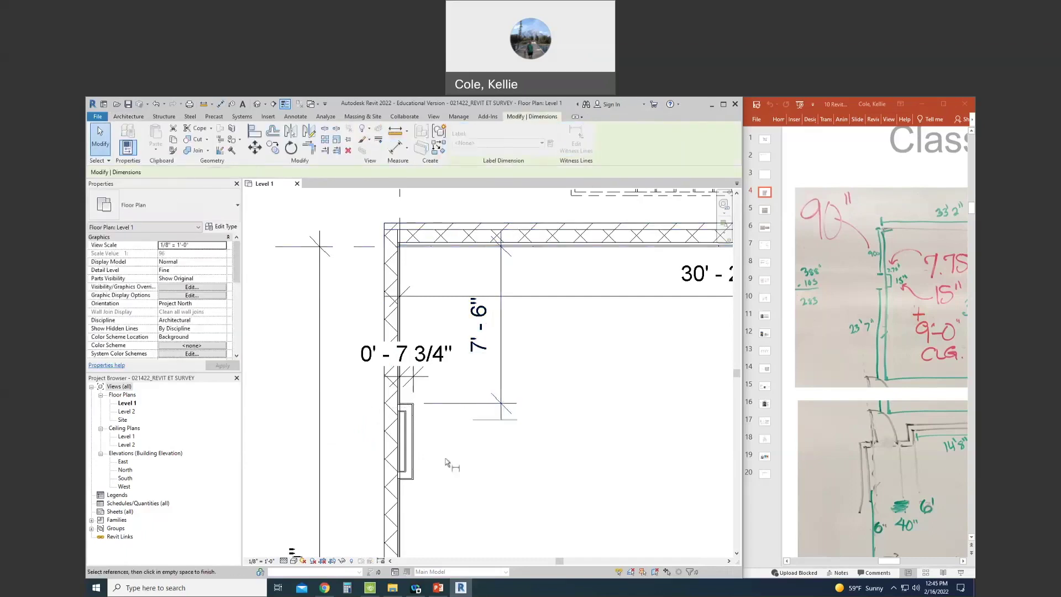
left_click(409, 482)
left_click(447, 512)
key("Escape")
key("Escape")
Place the chase's length dimension on the 7'-6" string and set that length to 1'-3".
left_click(412, 457)
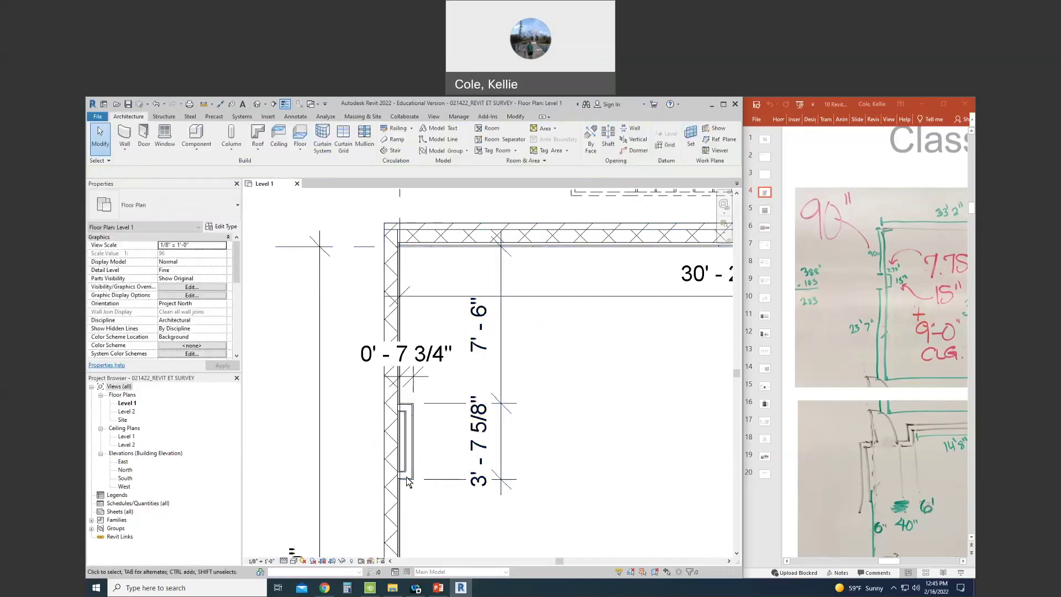
left_click(479, 442)
type("1 3")
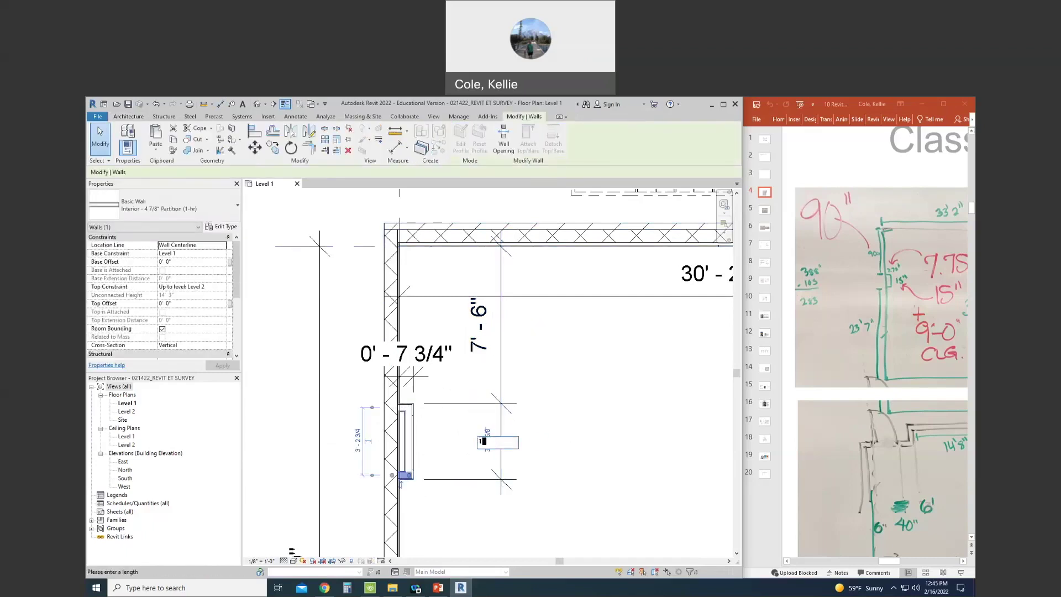
key("Return")
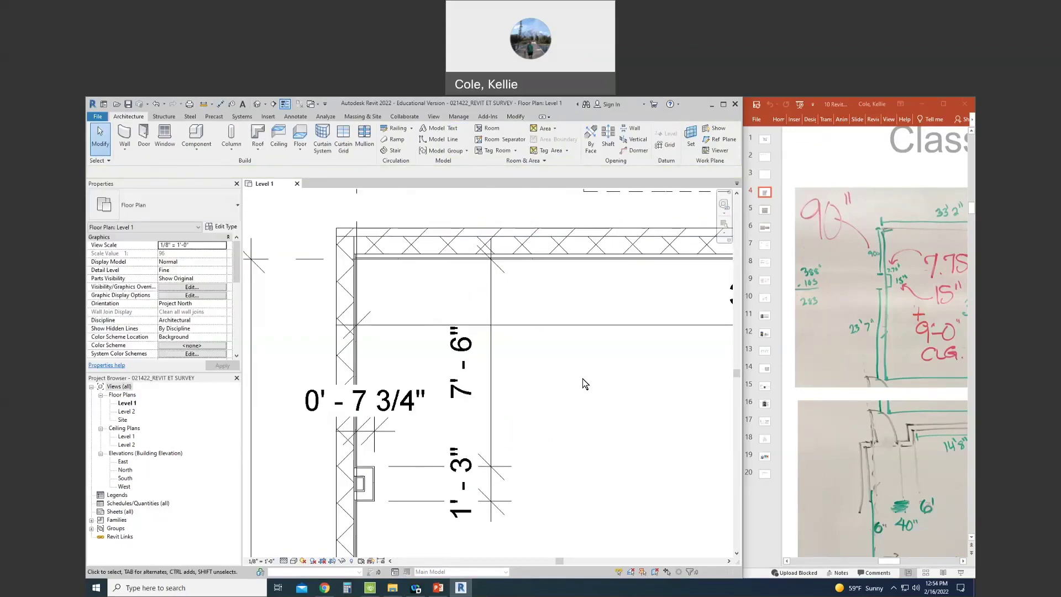
Place four 60" x 30" desks side by side in a horizontal row starting at the chase on the classroom's left wall.
scroll(589, 400, "down", 5)
middle_click_drag(342, 325, 447, 362)
scroll(390, 351, "down", 1)
scroll(447, 360, "up", 2)
middle_click_drag(447, 358, 501, 374)
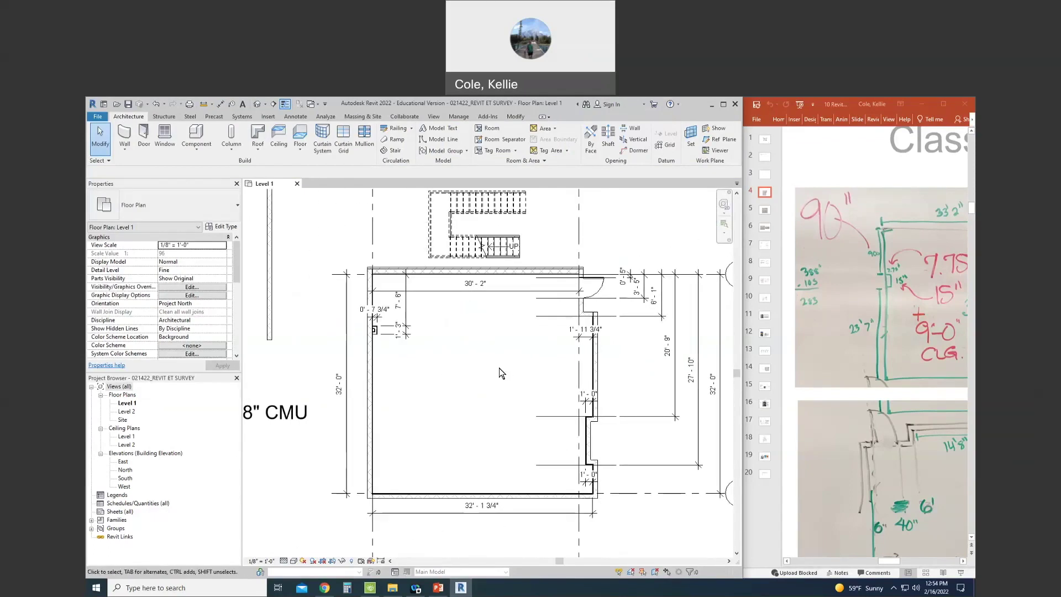
key("c")
key("m")
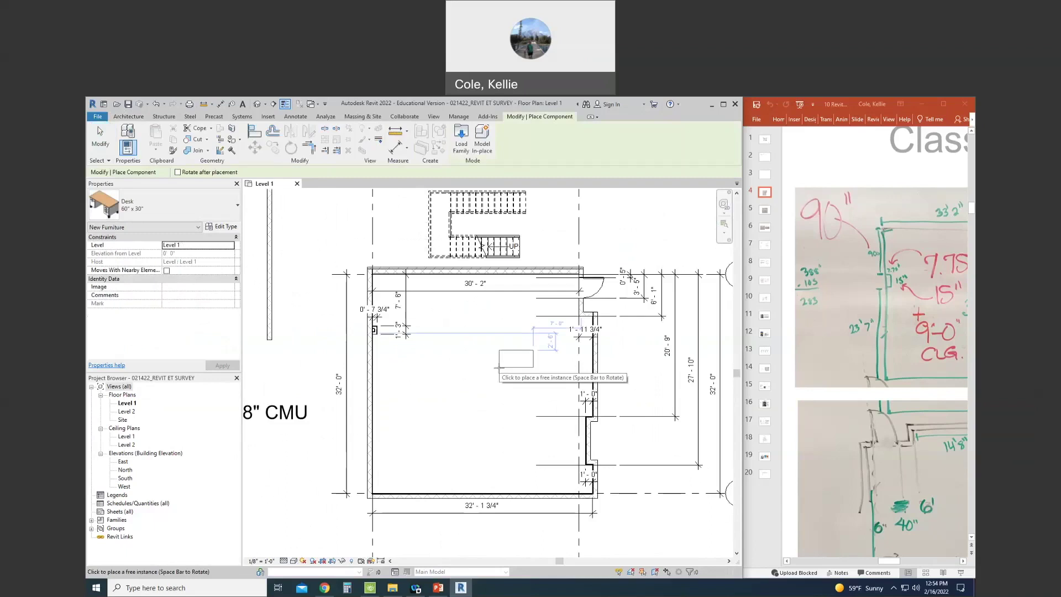
scroll(398, 346, "up", 3)
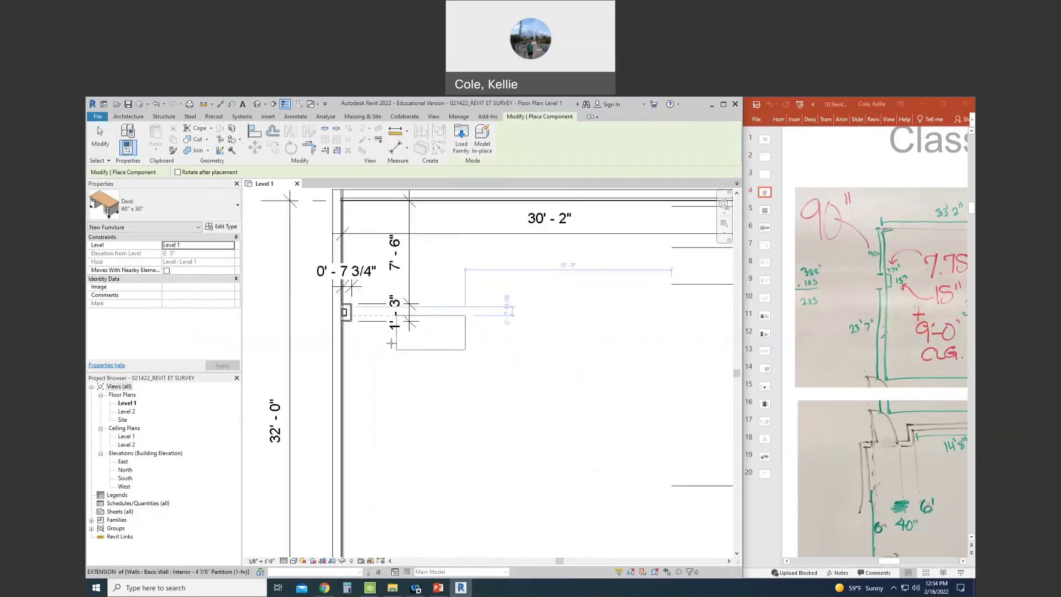
left_click(356, 337)
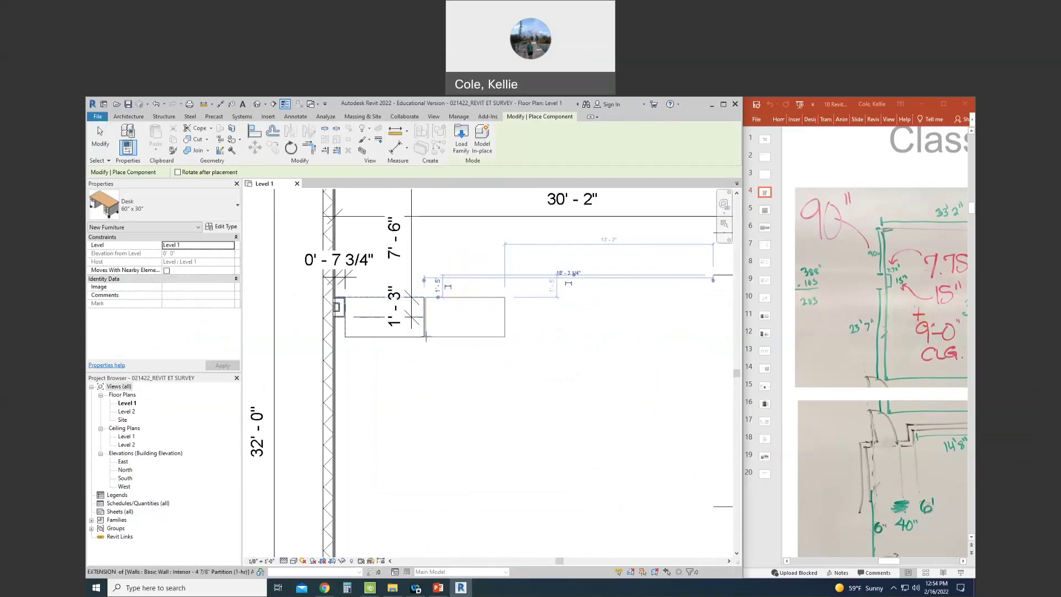
left_click(506, 337)
left_click(584, 335)
left_click(424, 337)
key("Escape")
key("Escape")
Copy the row of four desks three times down the classroom to make four roughly evenly spaced rows.
scroll(396, 364, "down", 2)
left_click_drag(416, 354, 409, 354)
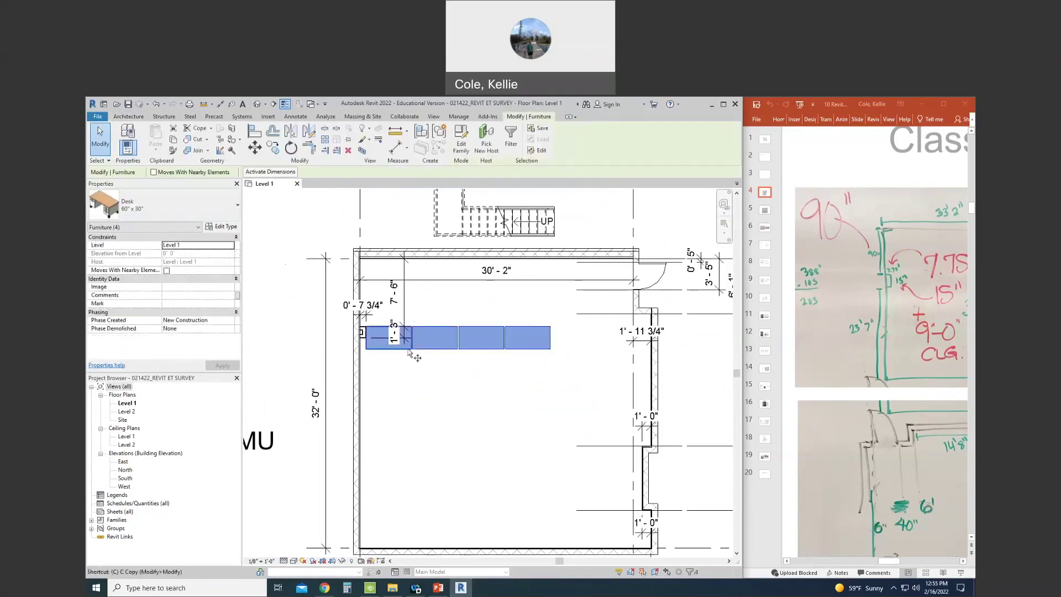
key("c")
left_click(409, 354)
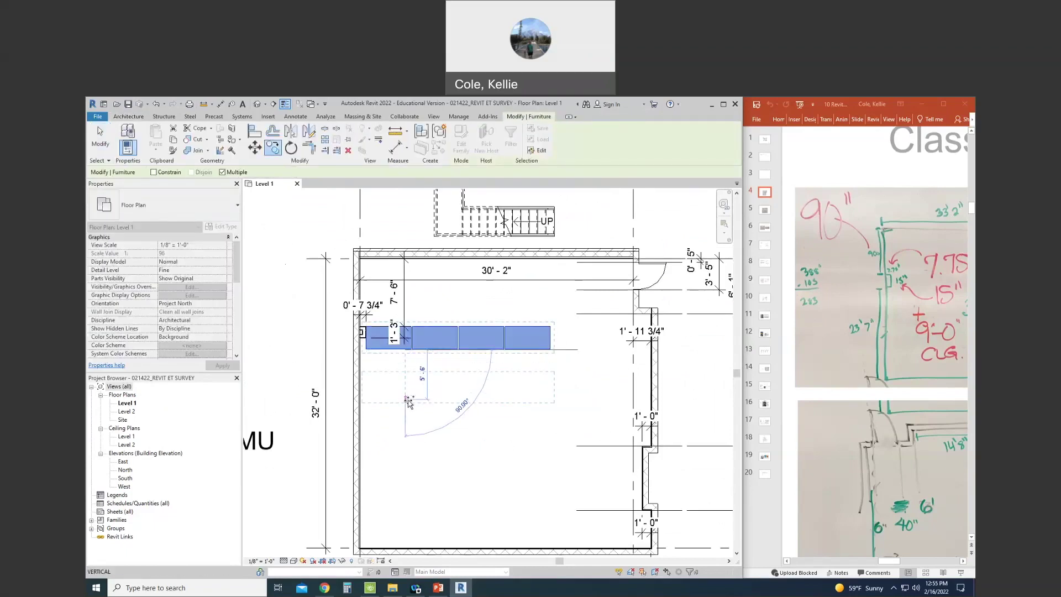
left_click(409, 400)
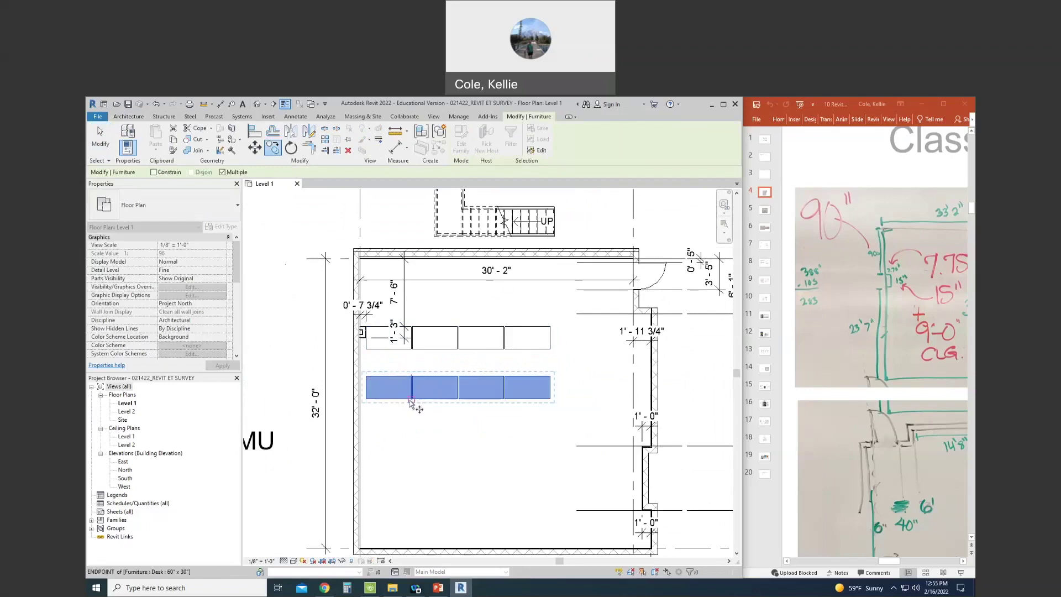
left_click(411, 455)
left_click(411, 510)
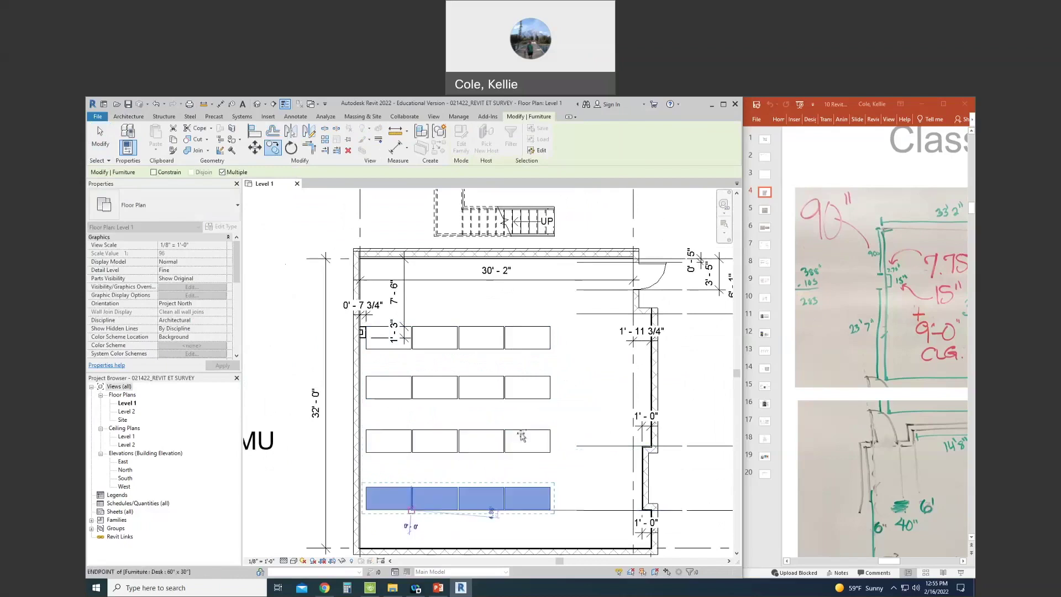
key("Escape")
key("Escape")
middle_click_drag(587, 389, 525, 367)
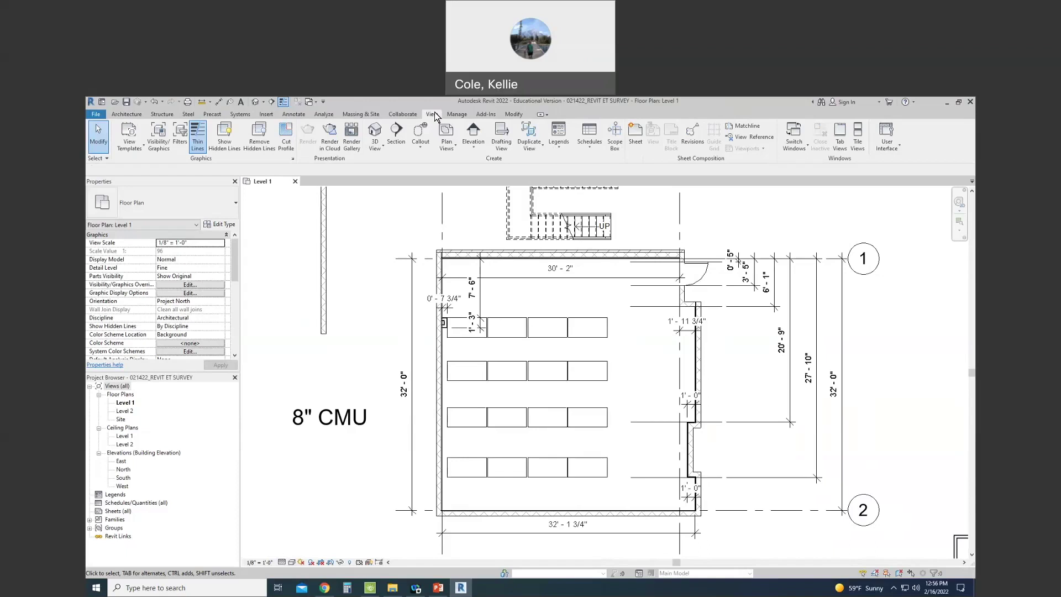
Create a camera view at 5'-6" eye height from the classroom's lower-left corner, aimed past the door at the upper right.
left_click(383, 147)
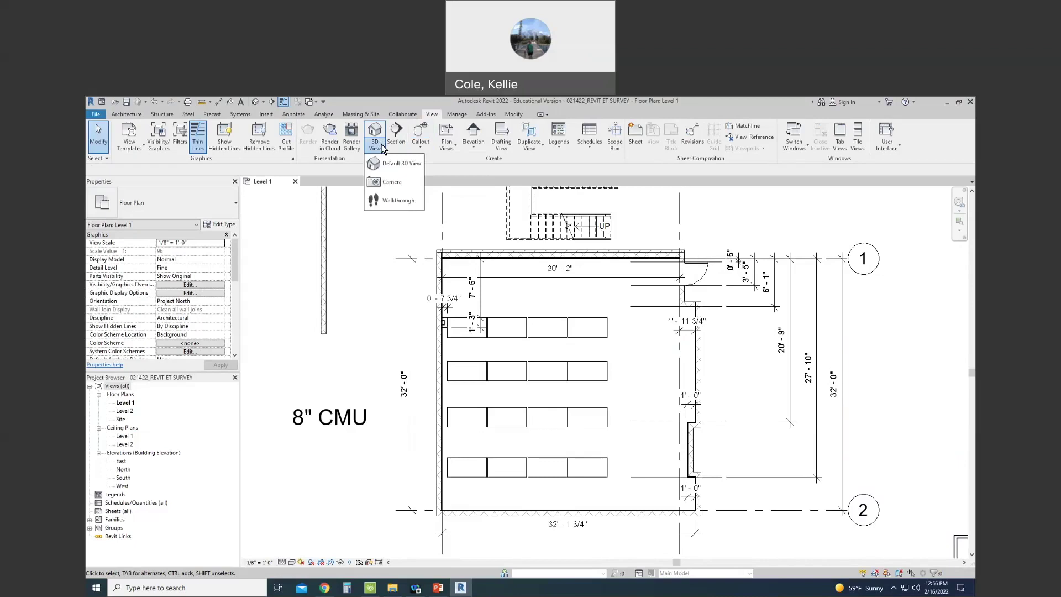
left_click(393, 181)
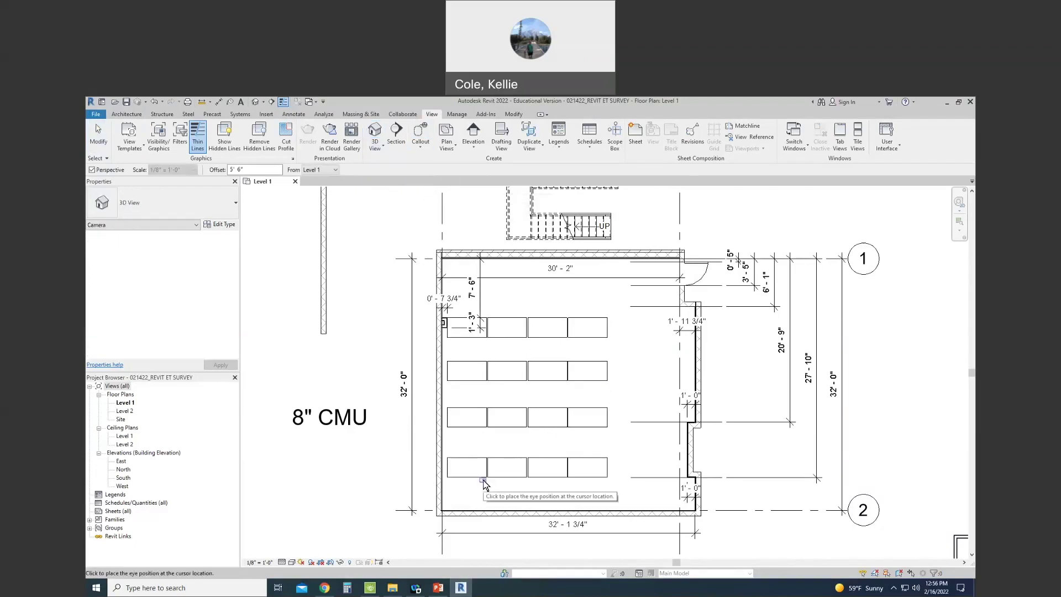
left_click(457, 494)
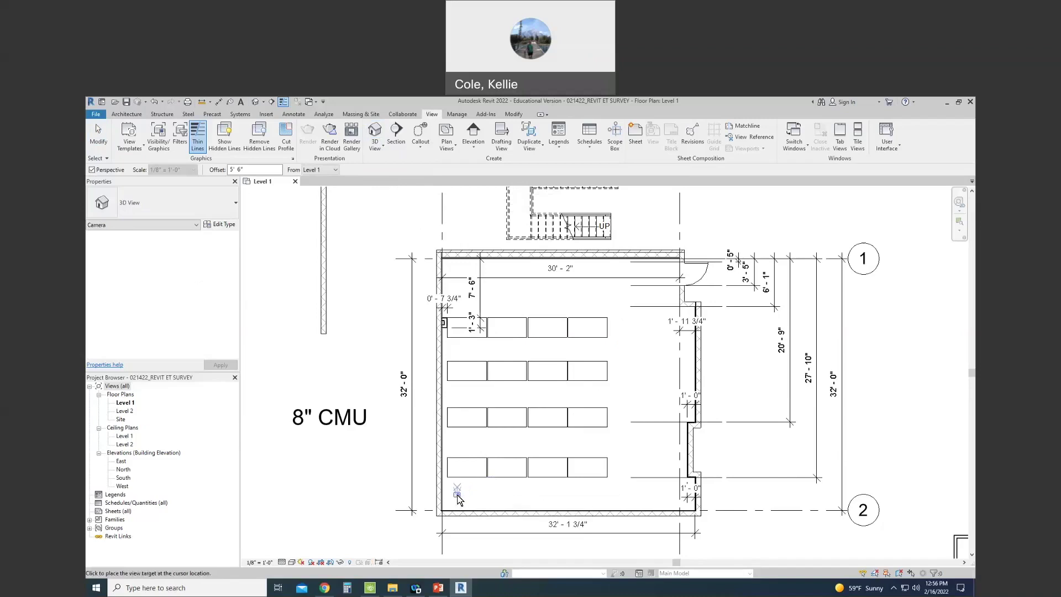
left_click(773, 211)
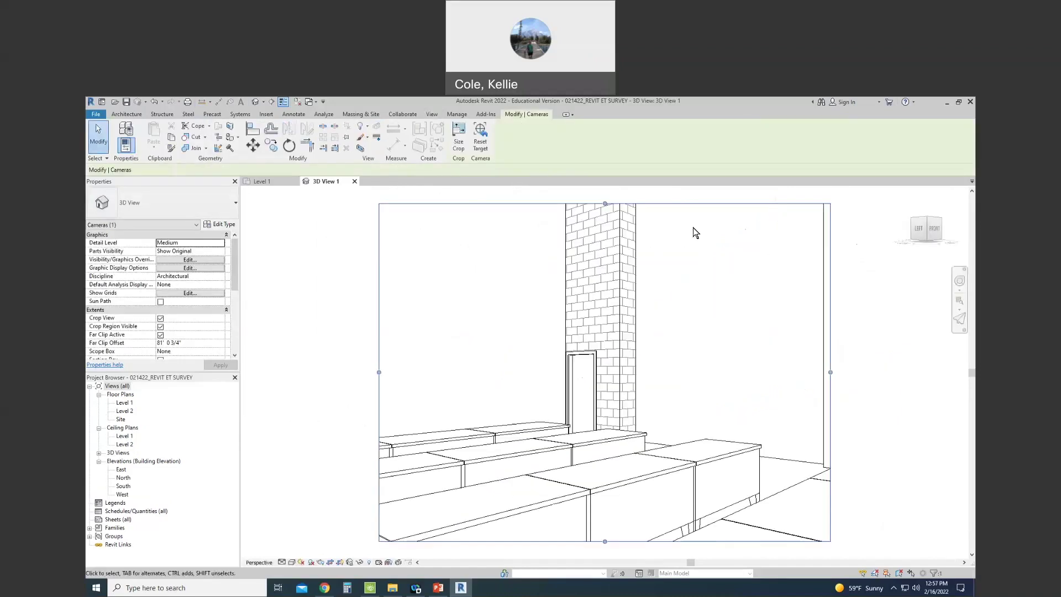
Enlarge the camera view's crop region on all four sides to show more of the desks and walls.
left_click_drag(610, 479, 611, 488)
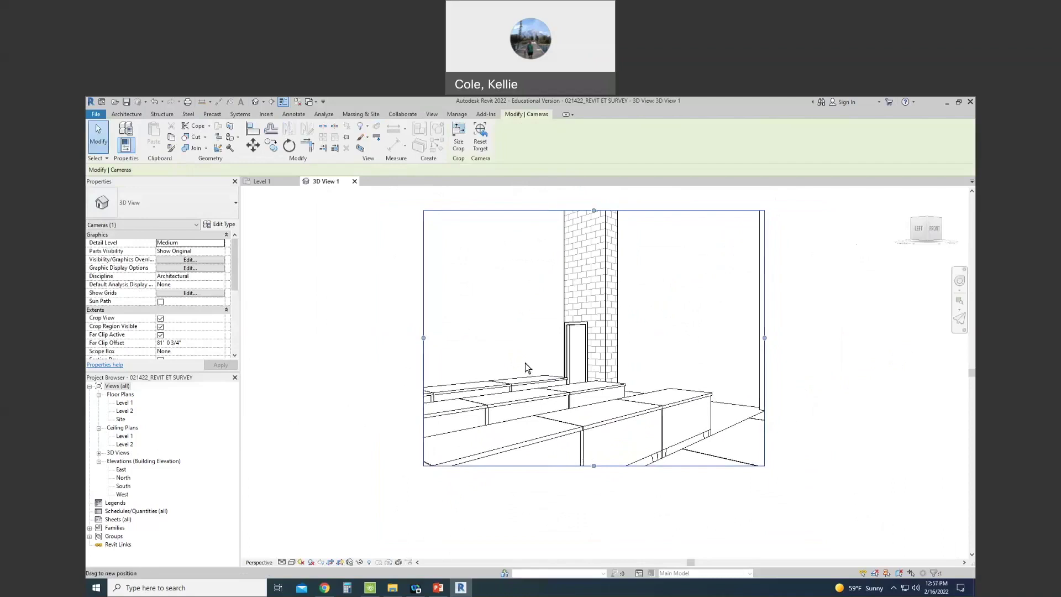
left_click_drag(424, 356, 326, 357)
left_click_drag(764, 356, 887, 371)
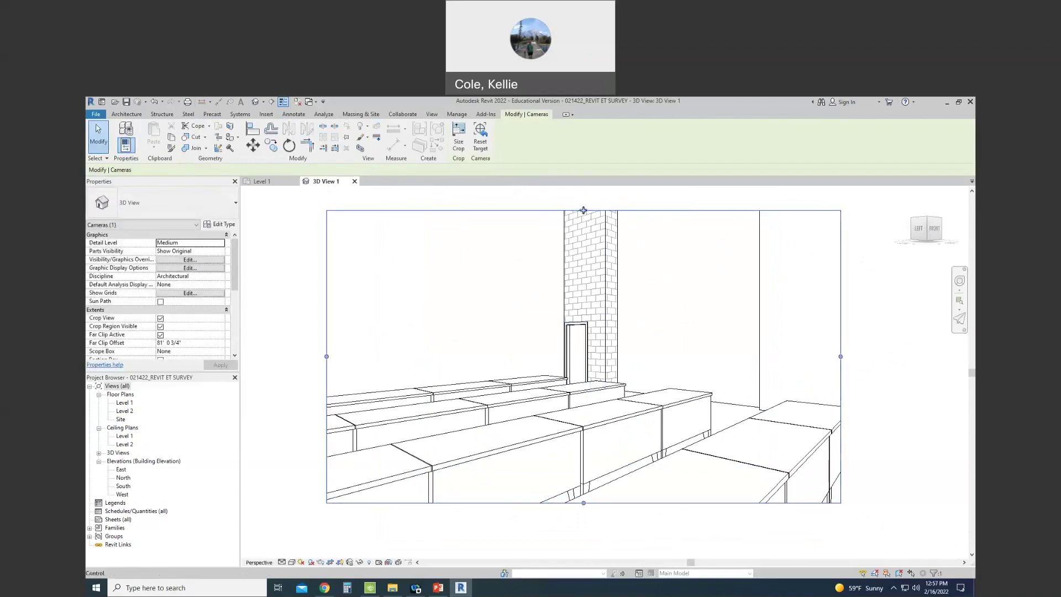
left_click_drag(583, 210, 583, 188)
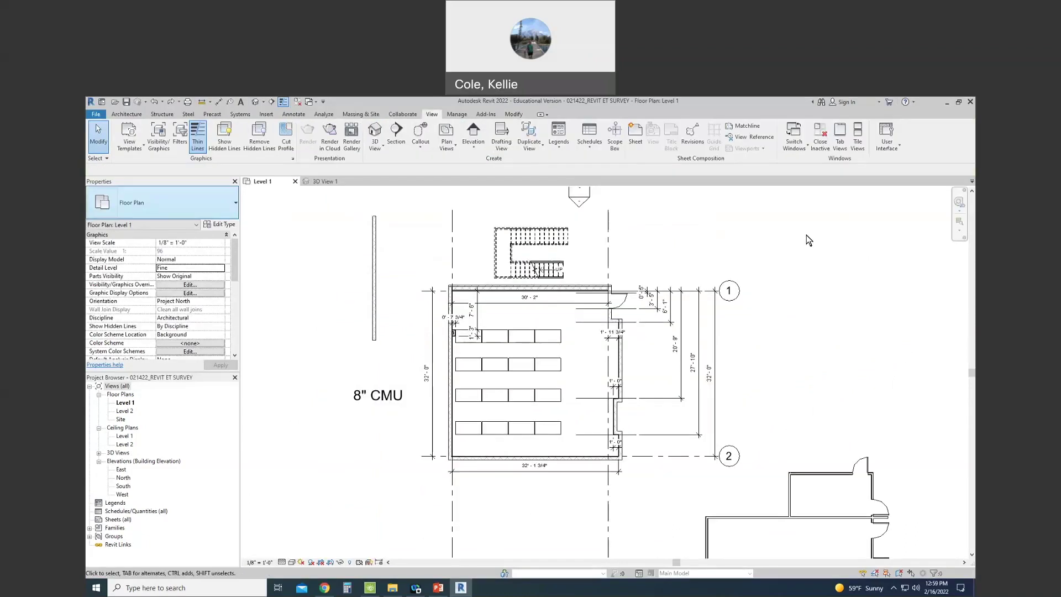
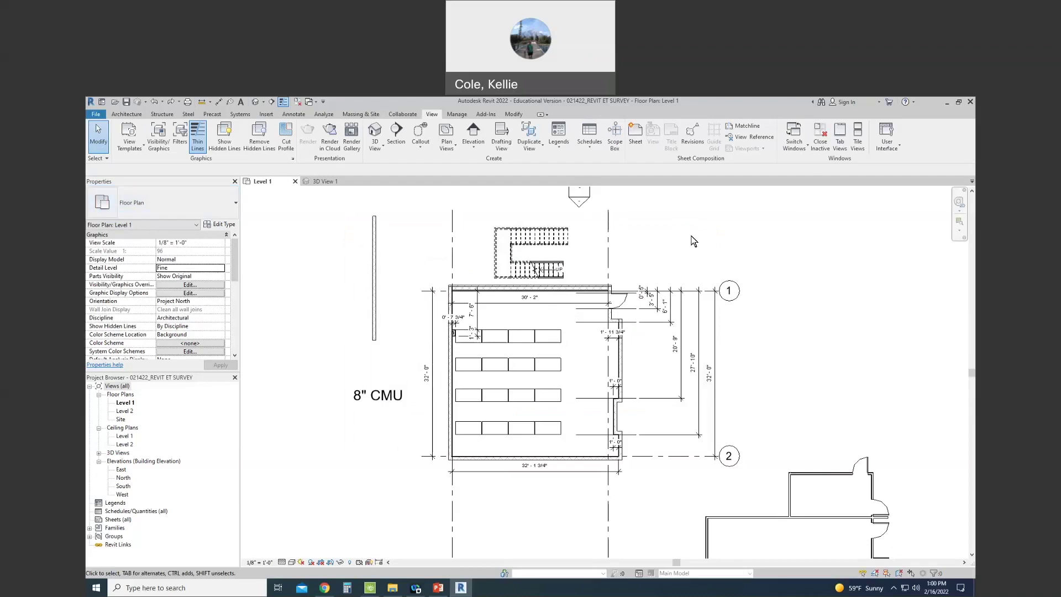
Place an automatic 2' x 4' ACT ceiling in the classroom at 8'-0" above Level 1 and open the camera view.
left_click(126, 114)
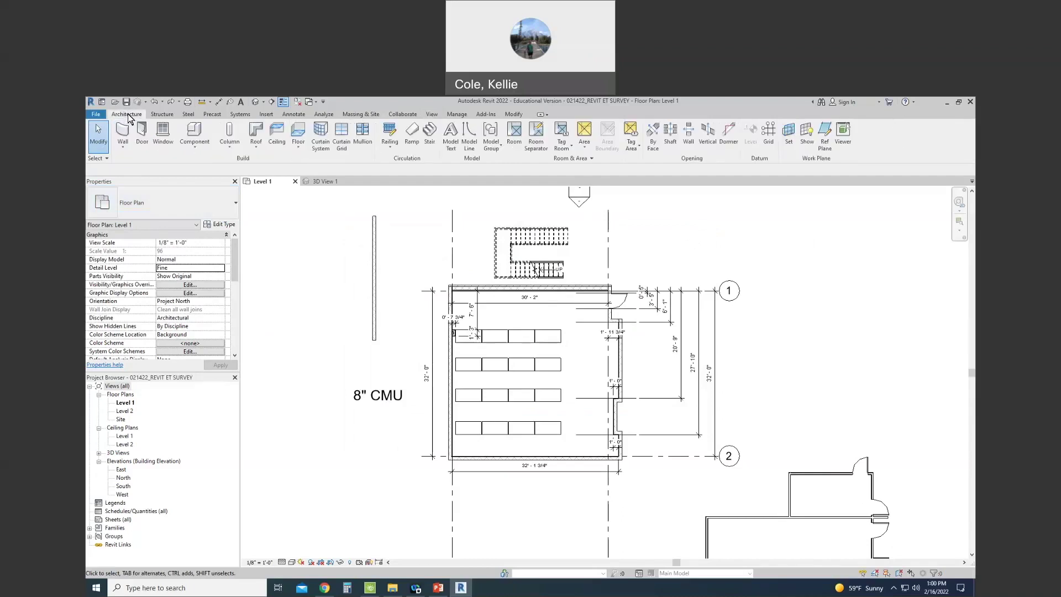
left_click(277, 138)
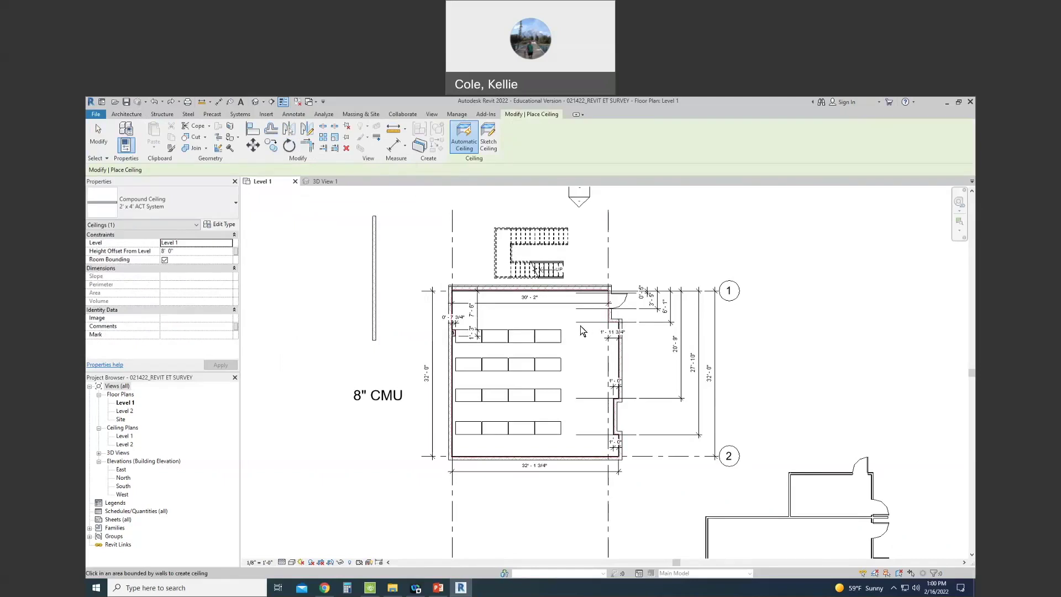
left_click(539, 310)
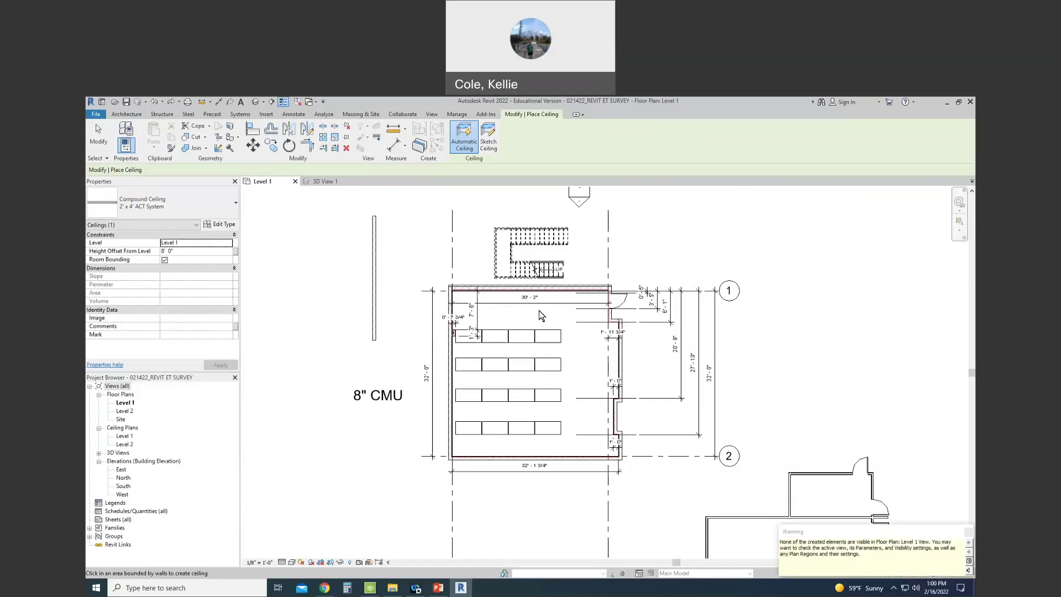
left_click(967, 535)
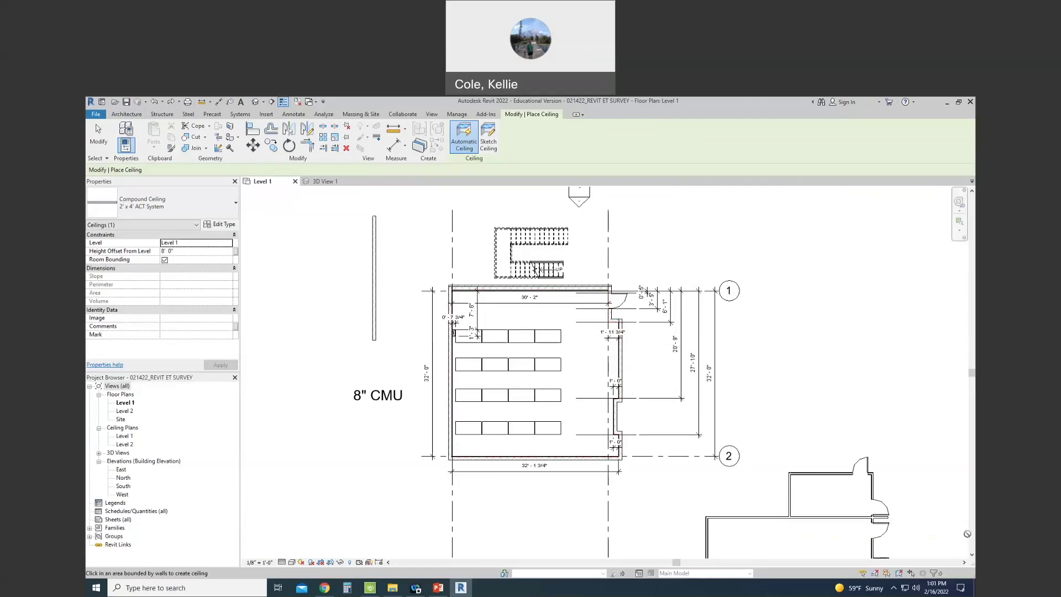
left_click(312, 181)
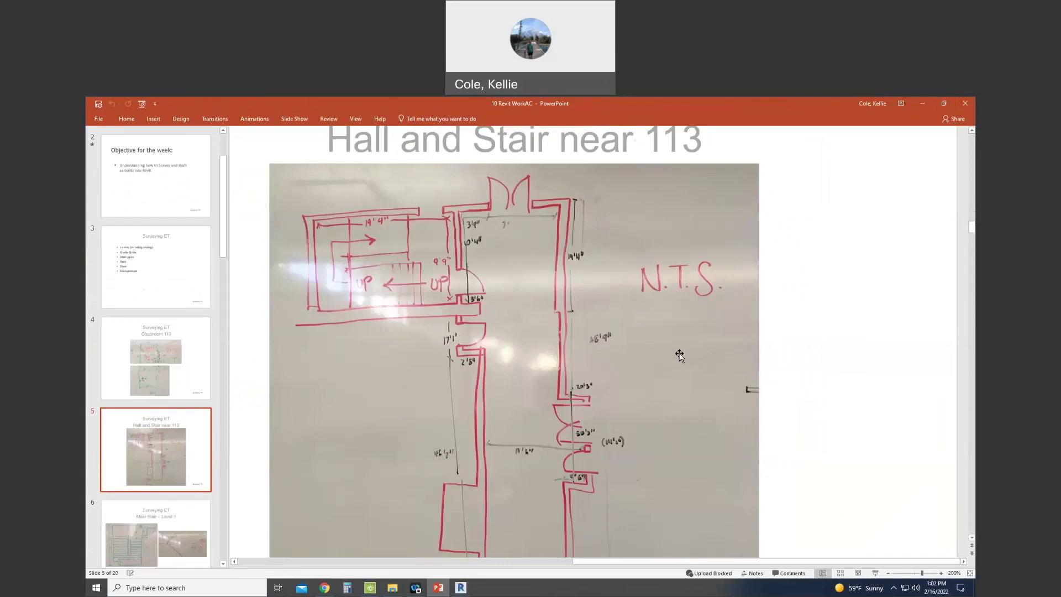
Enlarge the Hall and Stair near 113 sketch in PowerPoint, and dimension the hall's width at its double door in Revit.
left_click(680, 355)
scroll(679, 355, "up", 5, "ctrl")
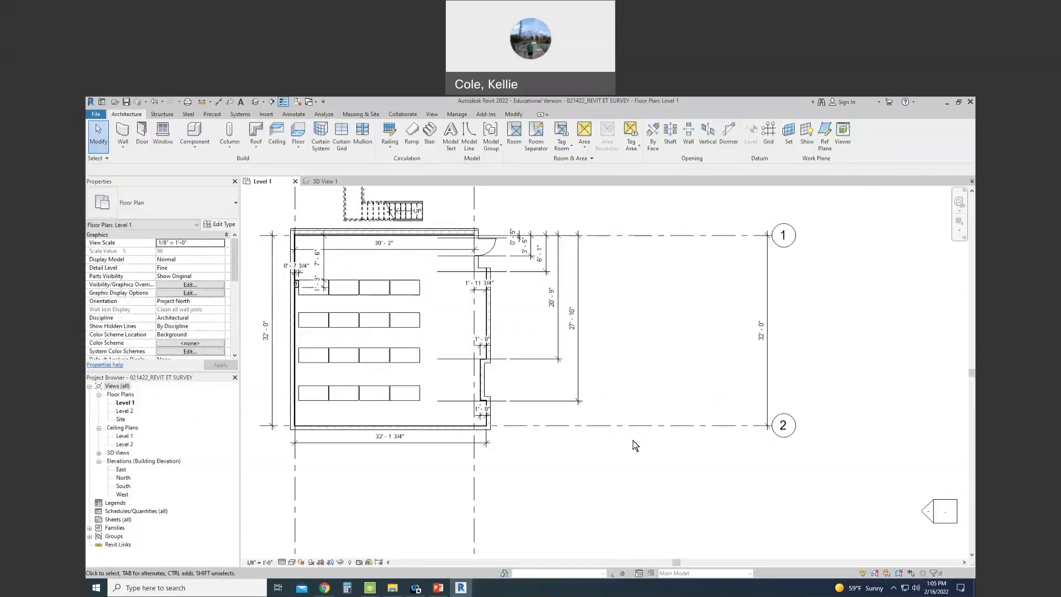
left_click_drag(665, 214, 625, 489)
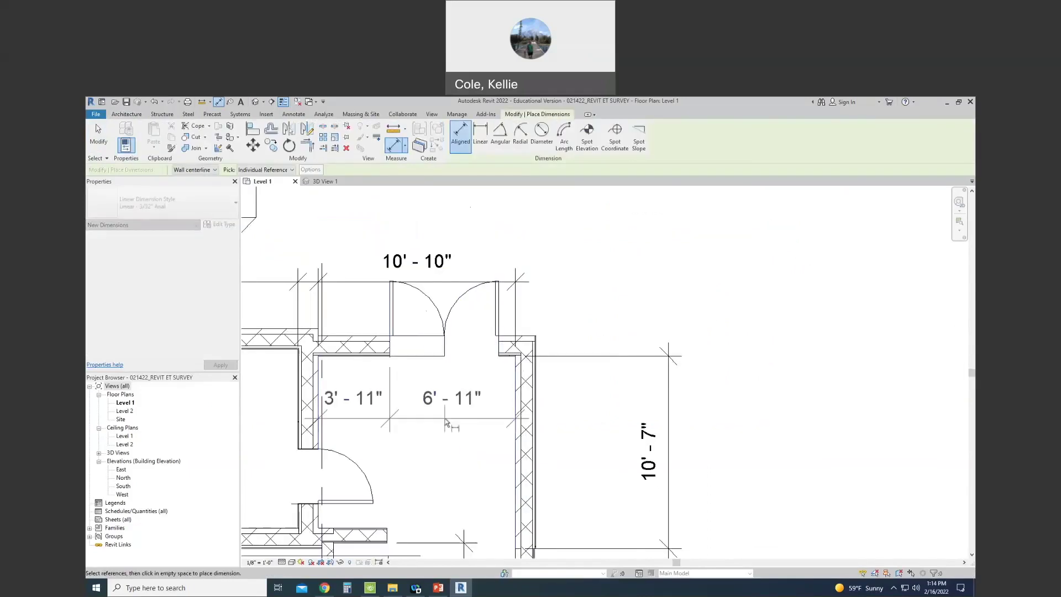
left_click(461, 456)
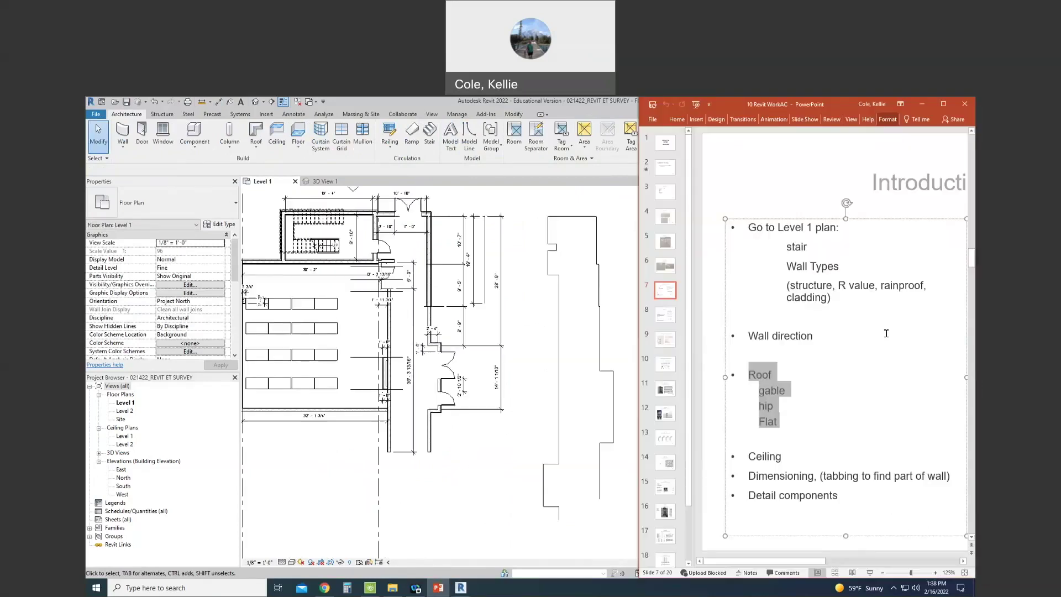
Examine the stair room's right wall and its single-flush door in the Level 1 plan.
left_click(519, 460)
scroll(518, 458, "down", 2)
middle_click_drag(537, 431, 636, 468)
scroll(492, 290, "up", 7)
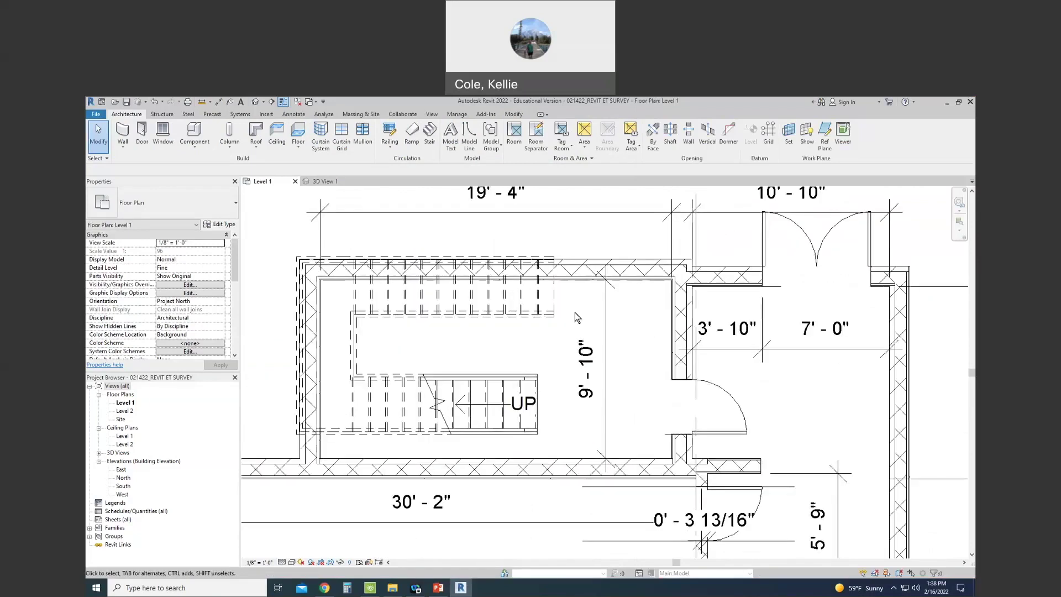
left_click(681, 331)
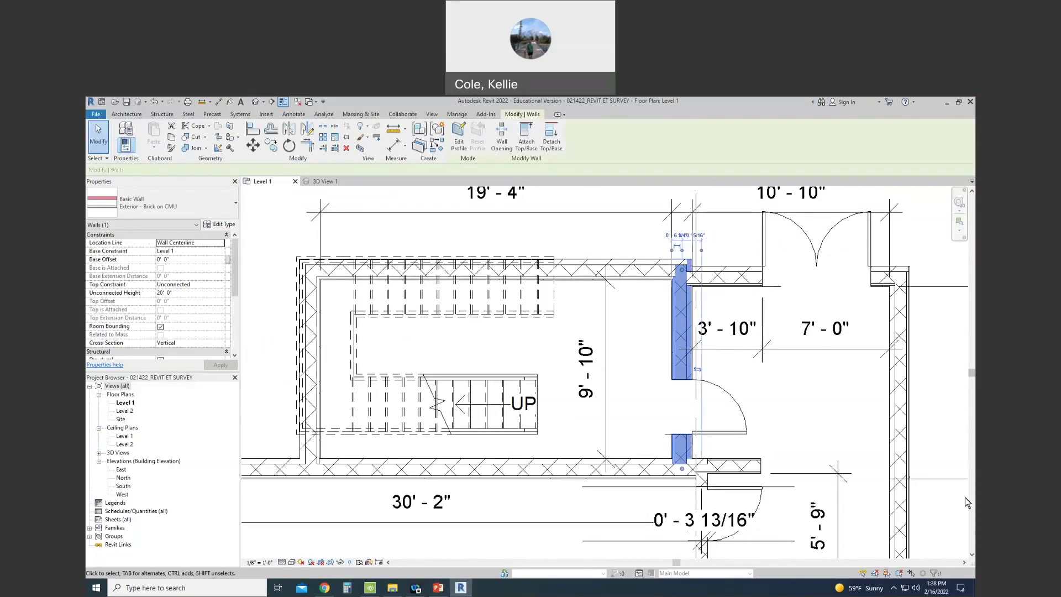
left_click(622, 394)
left_click(749, 422)
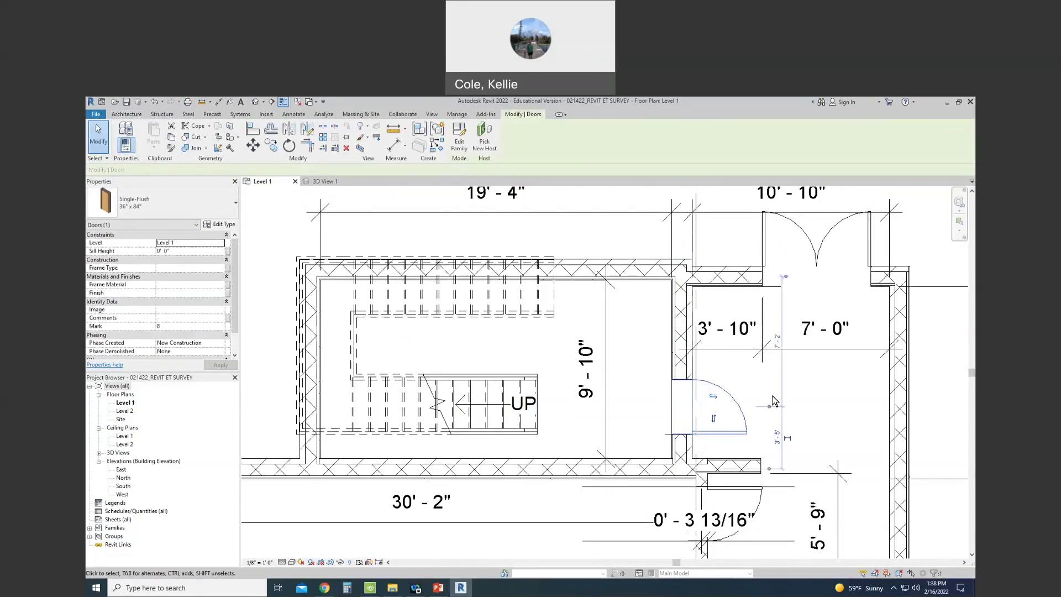
left_click(805, 390)
Dimension from the inner face of the stair room's lower wall to the near edge of the right wall's door opening.
key("d")
key("i")
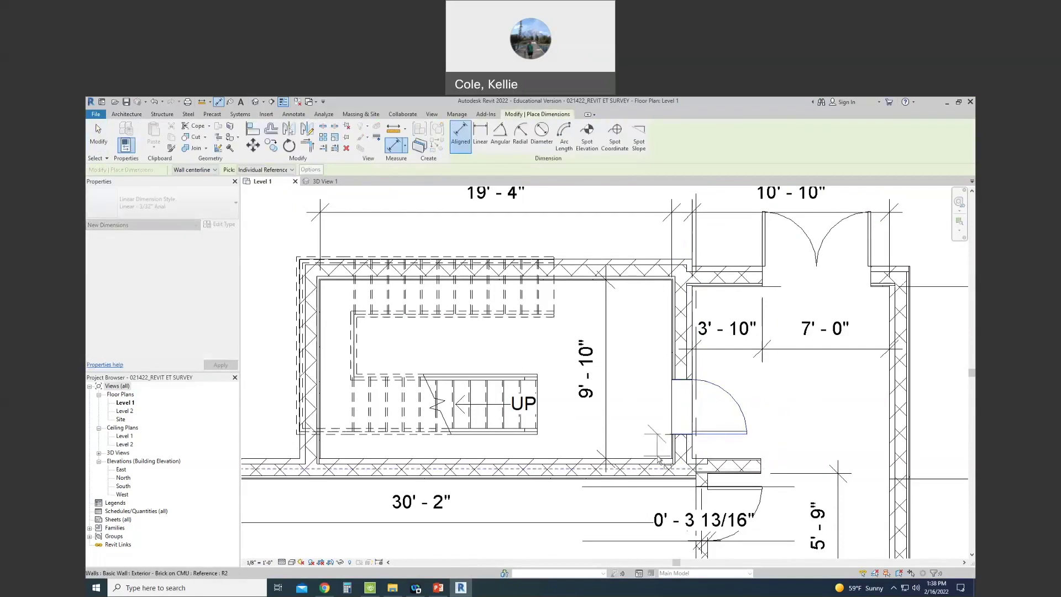
left_click(657, 460)
left_click(658, 435)
left_click(651, 381)
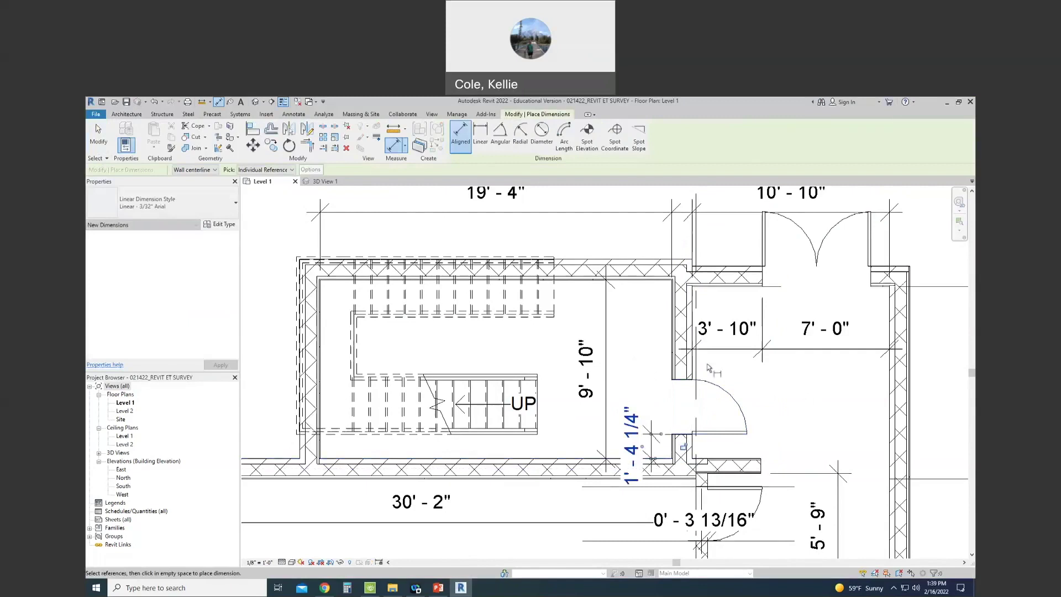
key("Escape")
key("Escape")
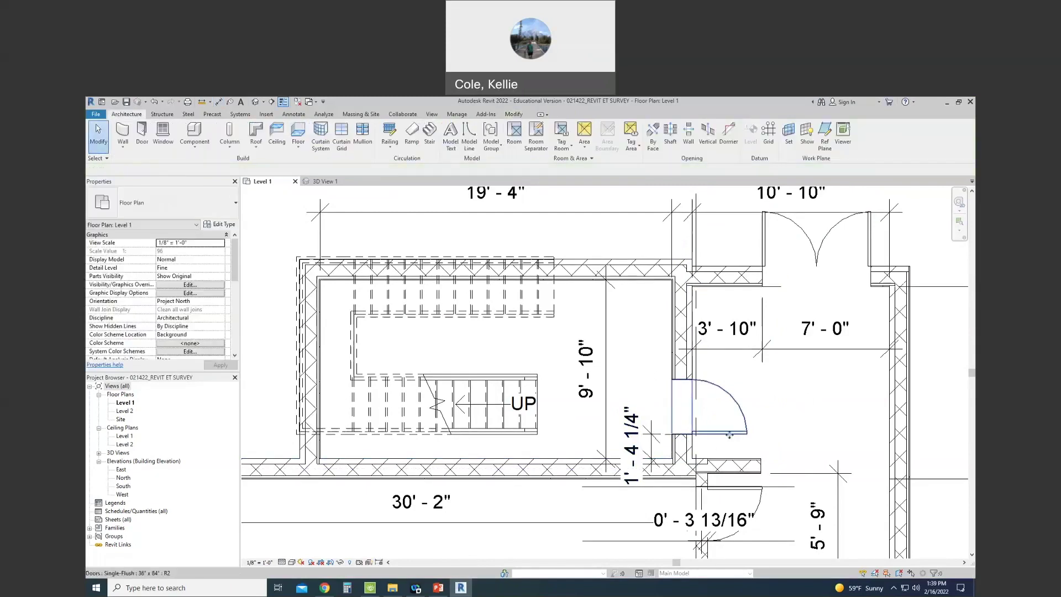
Reposition the stair room's single-flush door so its opening is 16 inches from the lower wall.
left_click(728, 436)
left_click(648, 443)
type("16")
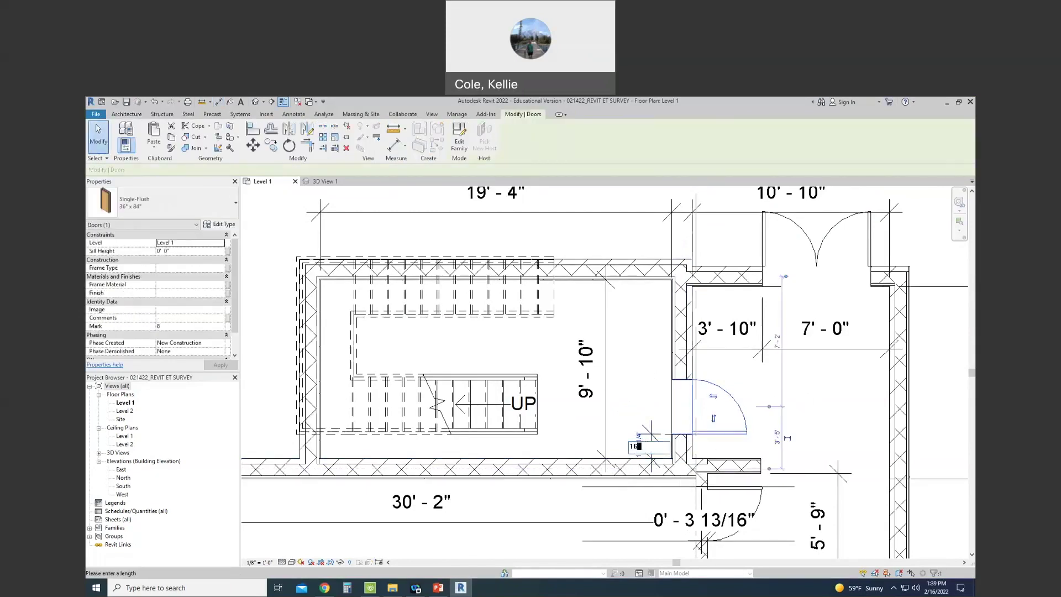
key("Return")
key("Escape")
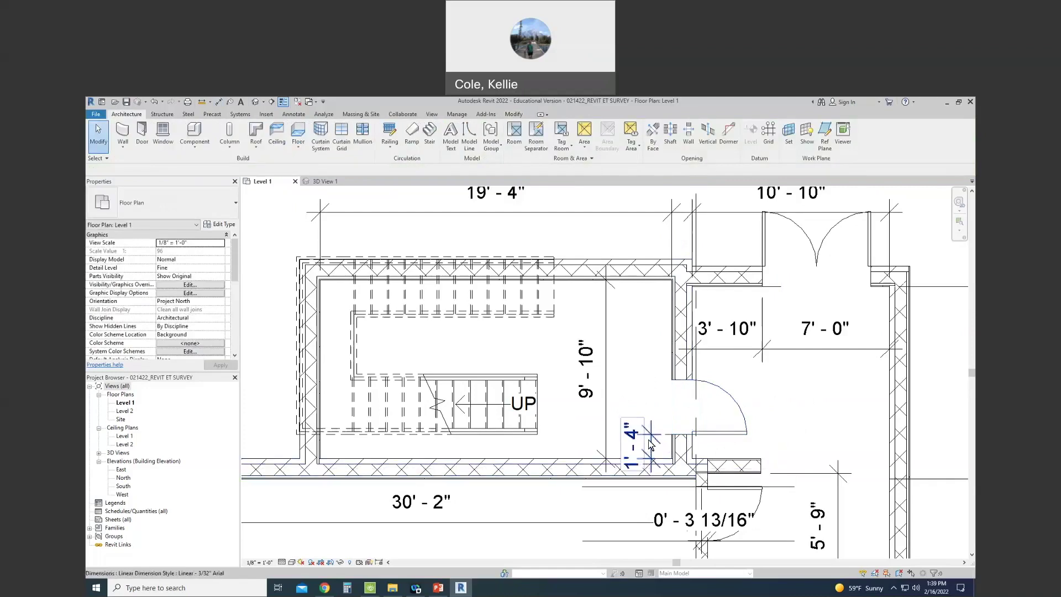
Delete the stair room's upper wall and left wall.
scroll(648, 443, "down", 1)
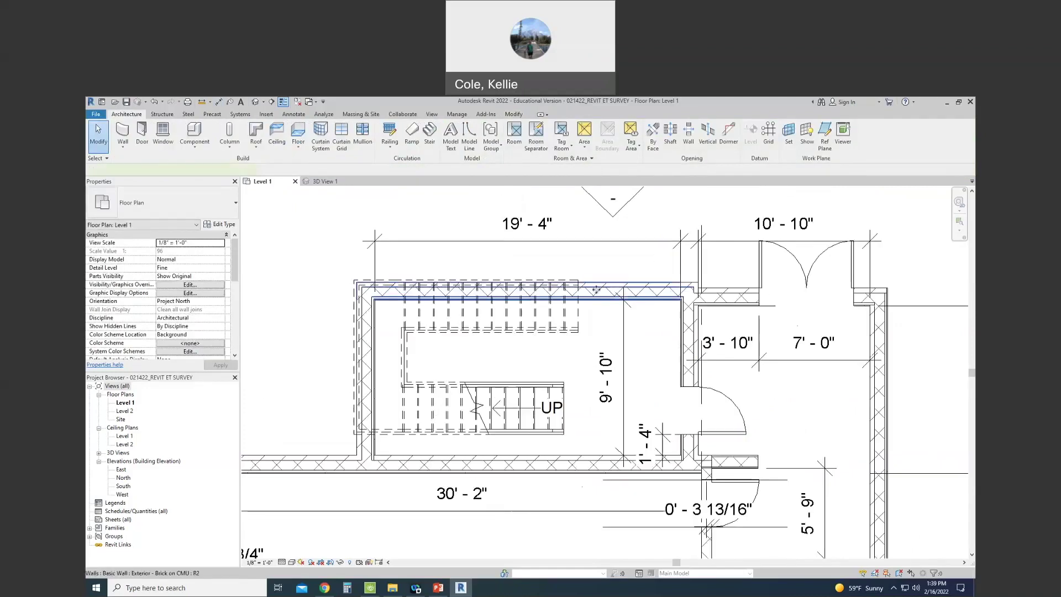
left_click(359, 358)
key("Delete")
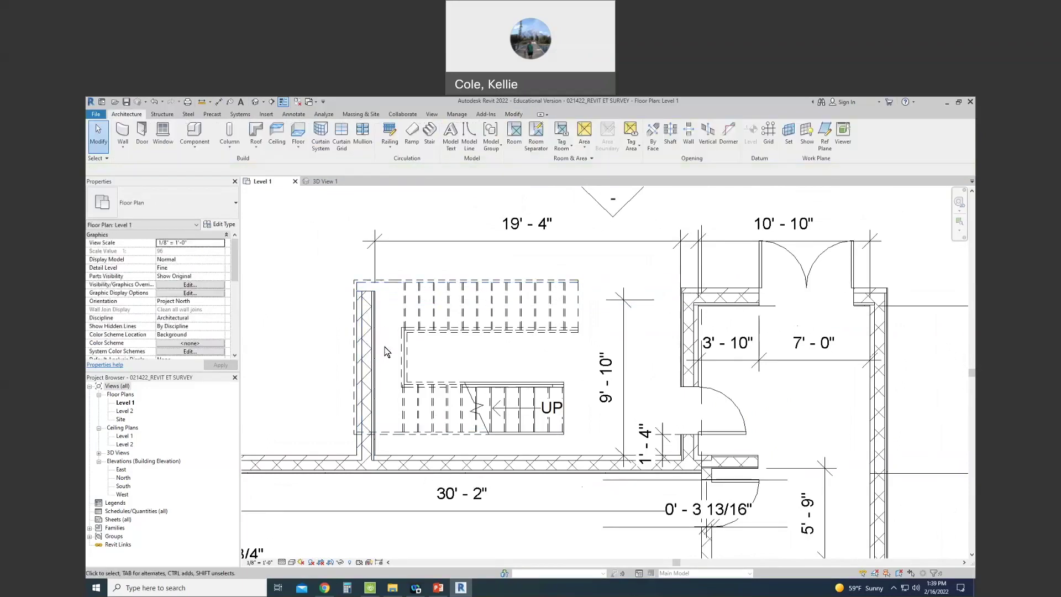
left_click(375, 348)
key("Delete")
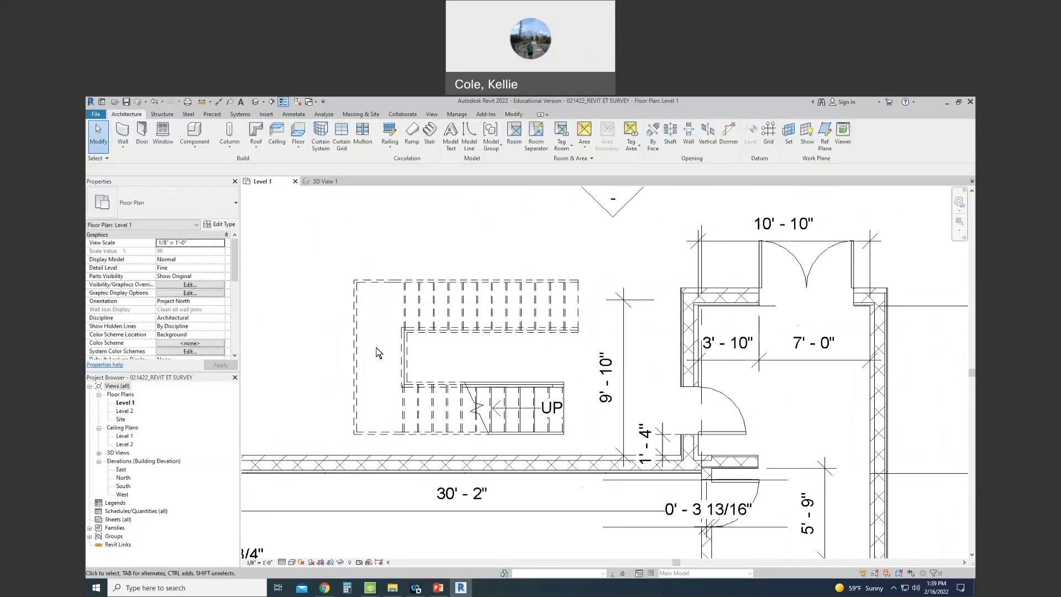
Undo the last wall deletion, then delete the stair room's left wall again.
key("ctrl+z")
key("d")
key("l")
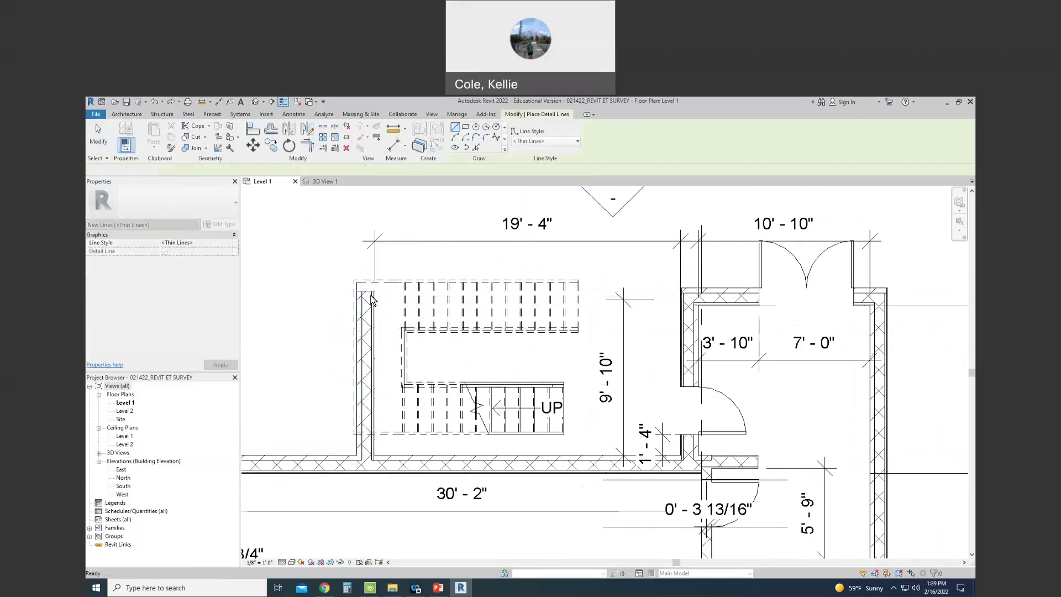
key("Escape")
key("Escape")
left_click(371, 300)
key("Delete")
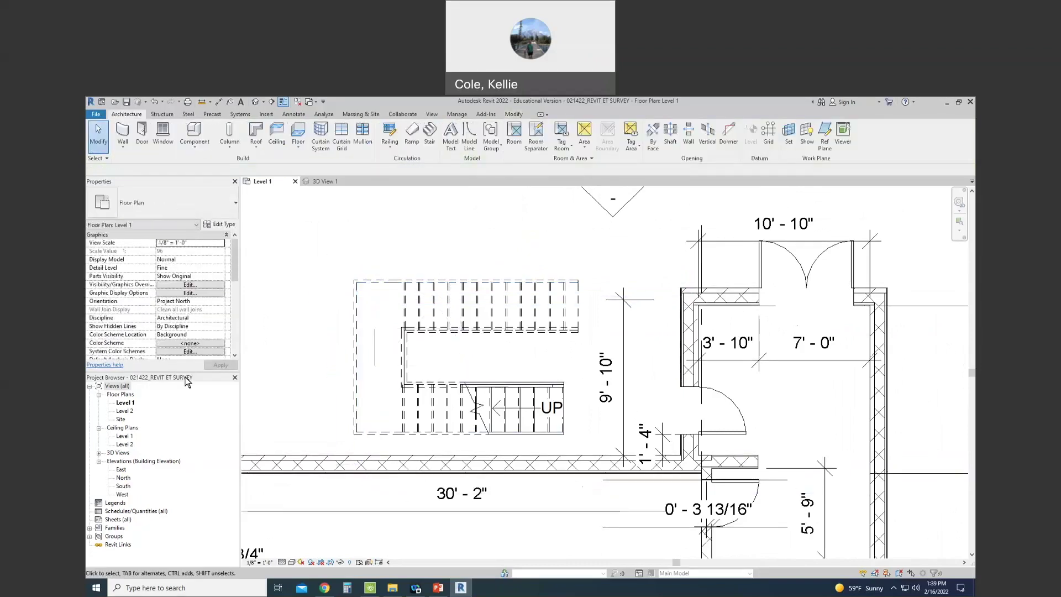
key("d")
key("i")
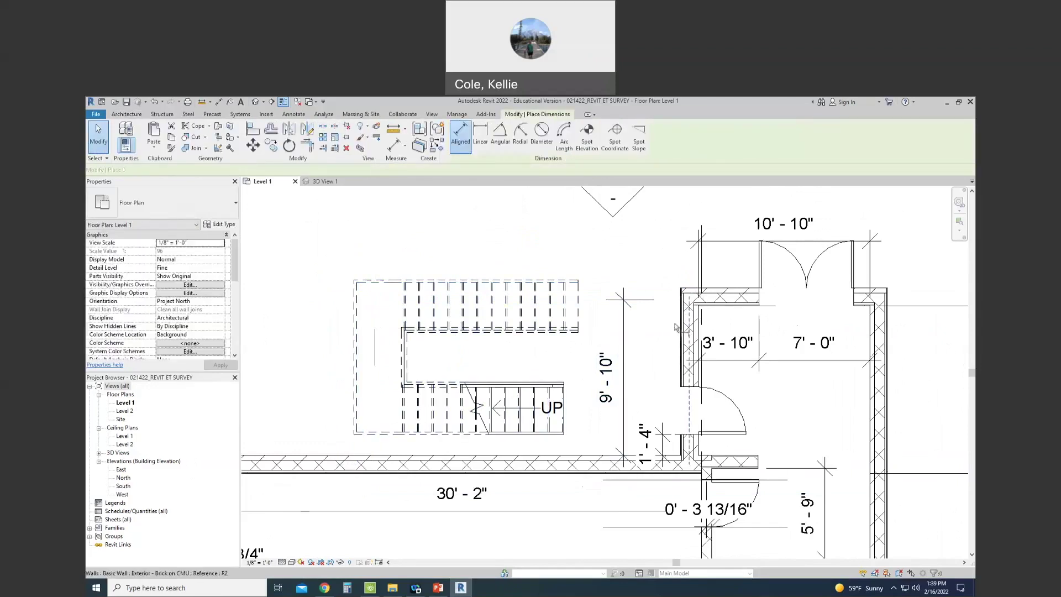
key("Escape")
key("Escape")
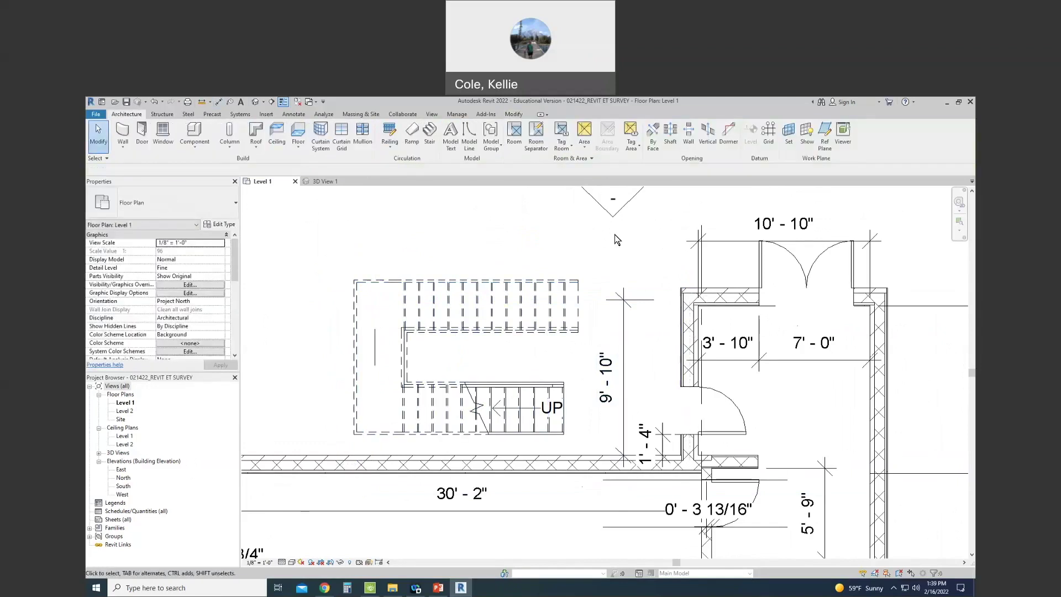
left_click(569, 458)
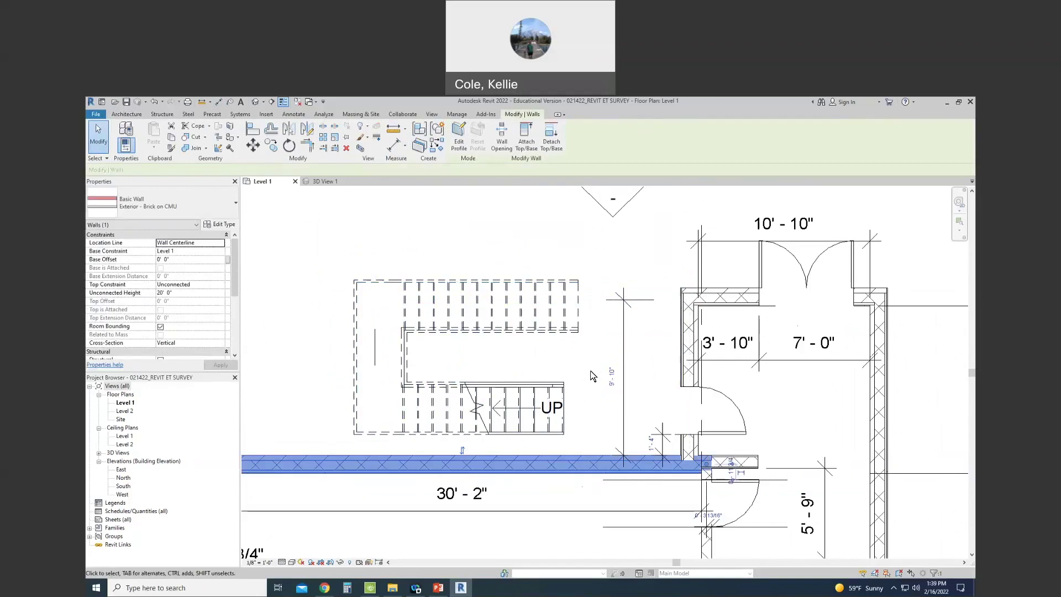
left_click(602, 347)
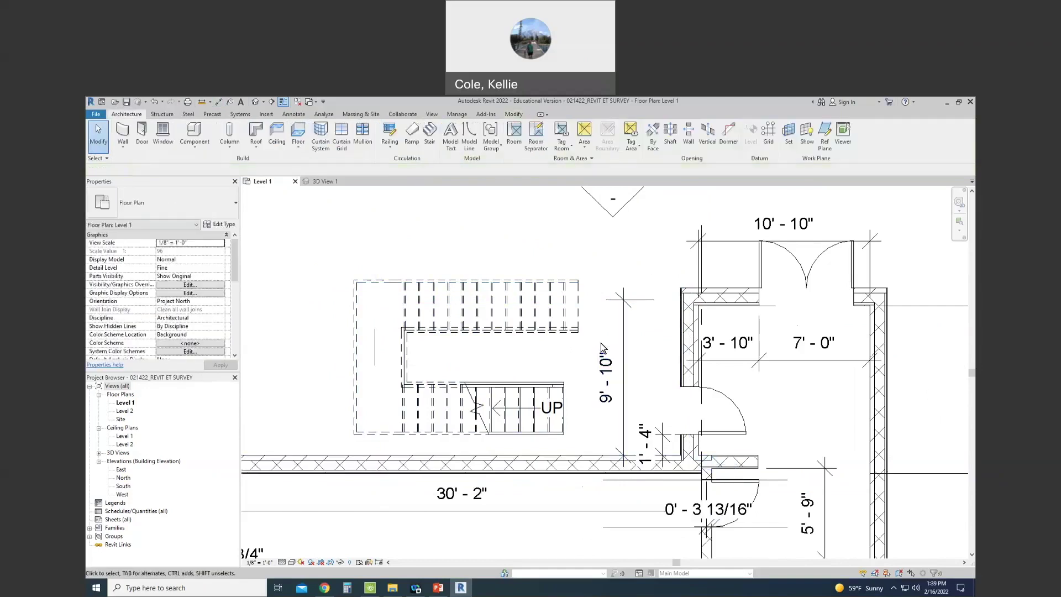
key("d")
key("l")
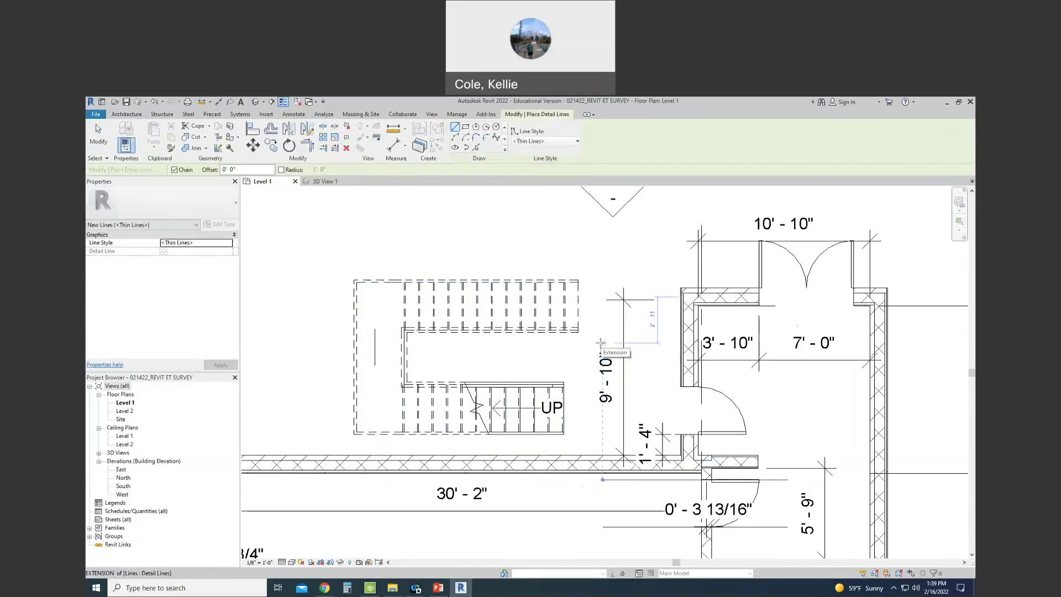
left_click(327, 455)
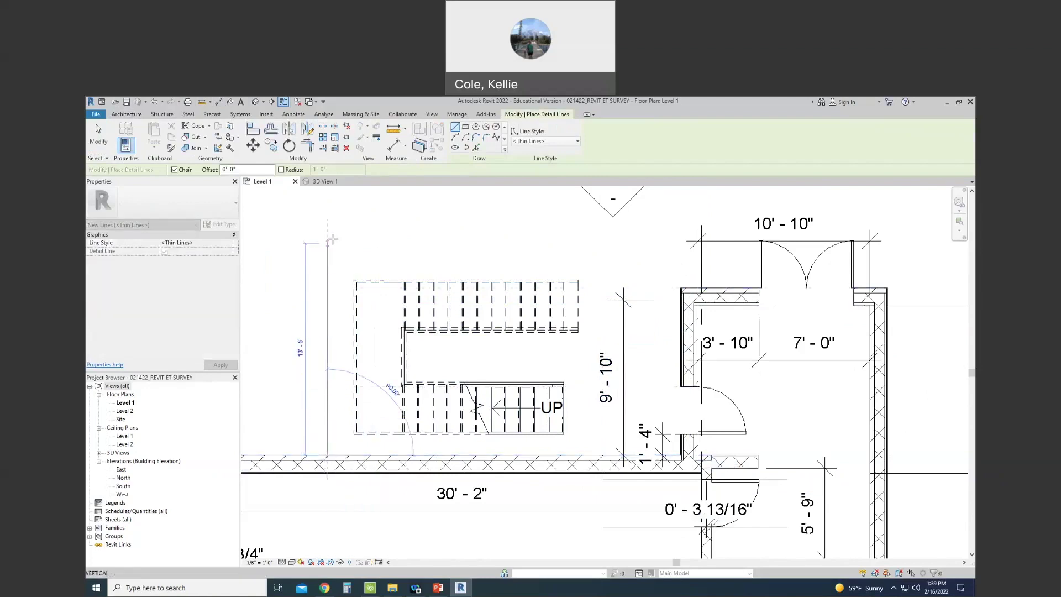
key("Escape")
key("Escape")
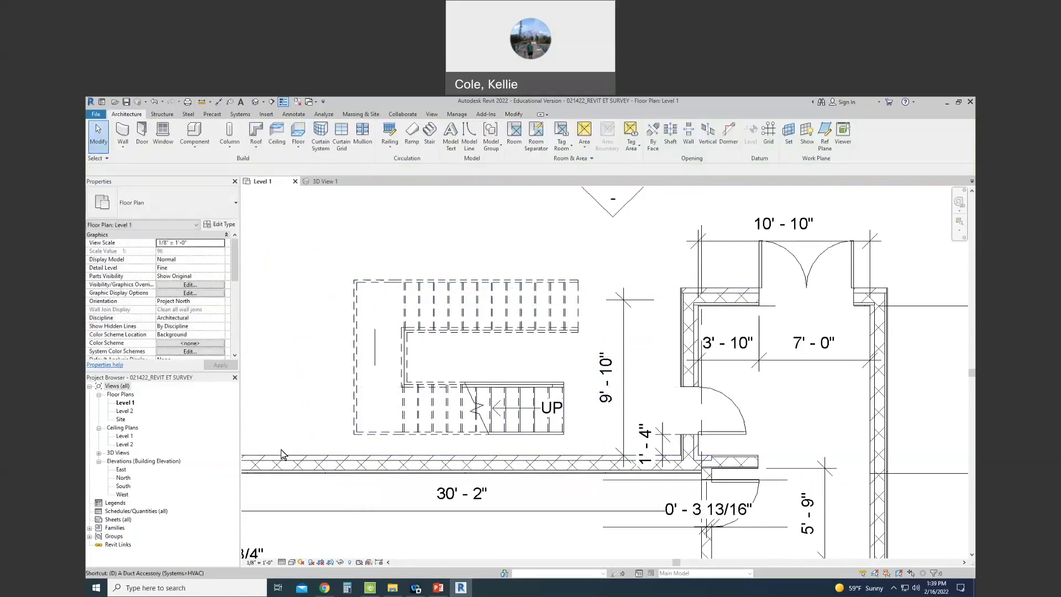
Draw a vertical detail line 9'-10" long, up from the lower wall's inner face to the left of the stair.
key("d")
key("l")
left_click(296, 455)
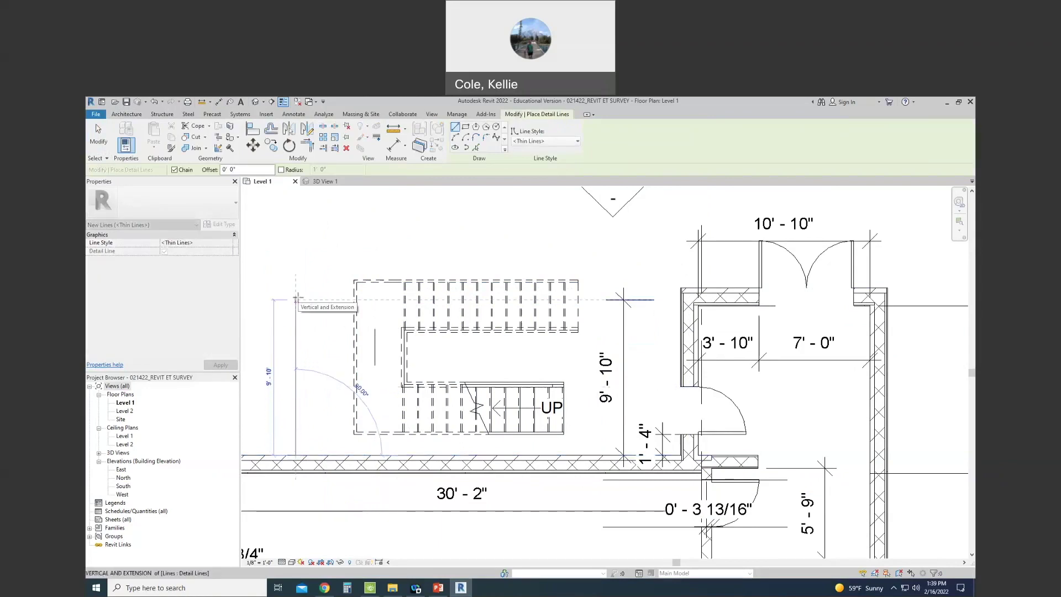
type("9'10")
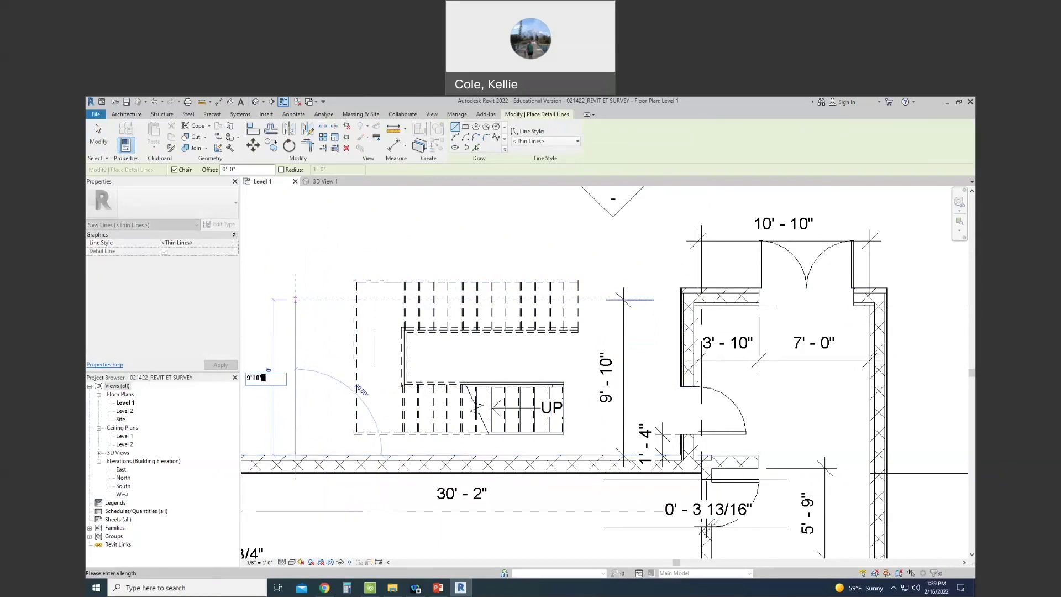
key("Return")
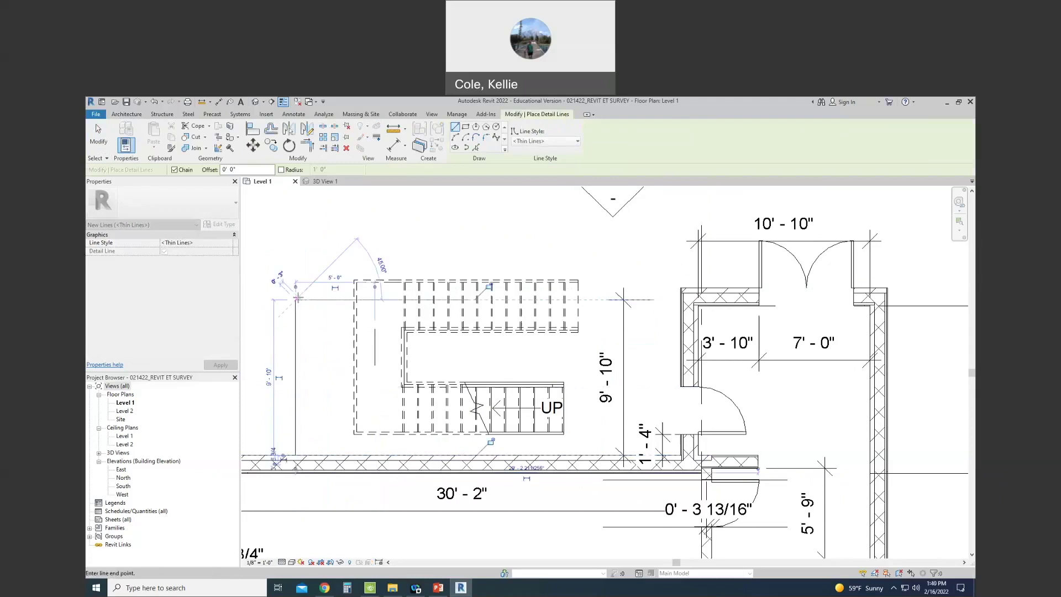
Continue with a horizontal detail line 19'-4" long, running right from the top of the vertical line.
scroll(298, 298, "up", 1)
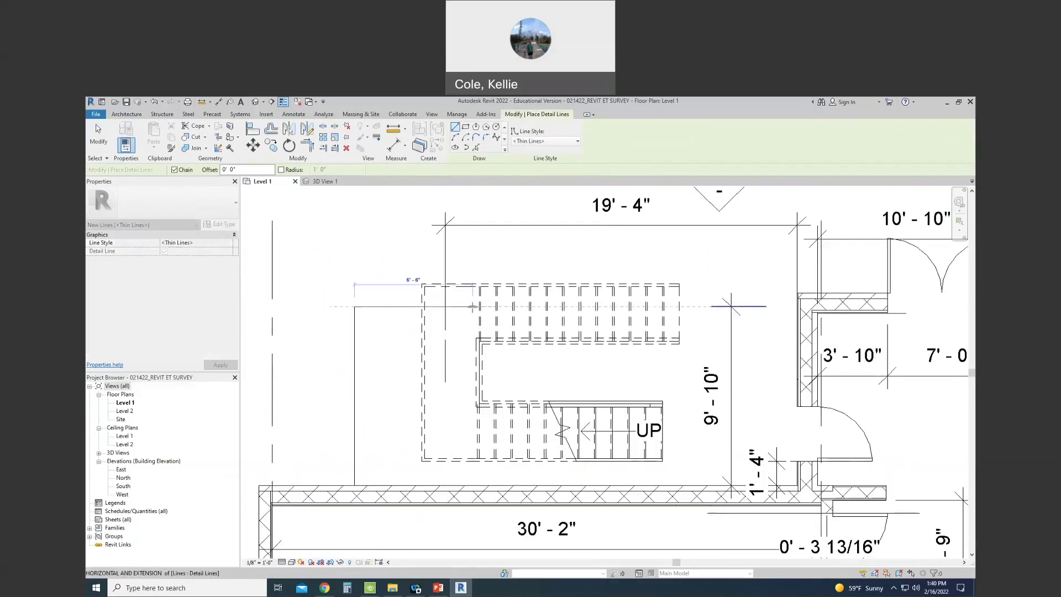
type("19' - 4")
key("Return")
key("Escape")
key("Escape")
Nudge the two connected detail lines together toward the stair room's right wall.
left_click_drag(377, 279, 336, 328)
left_click(391, 289)
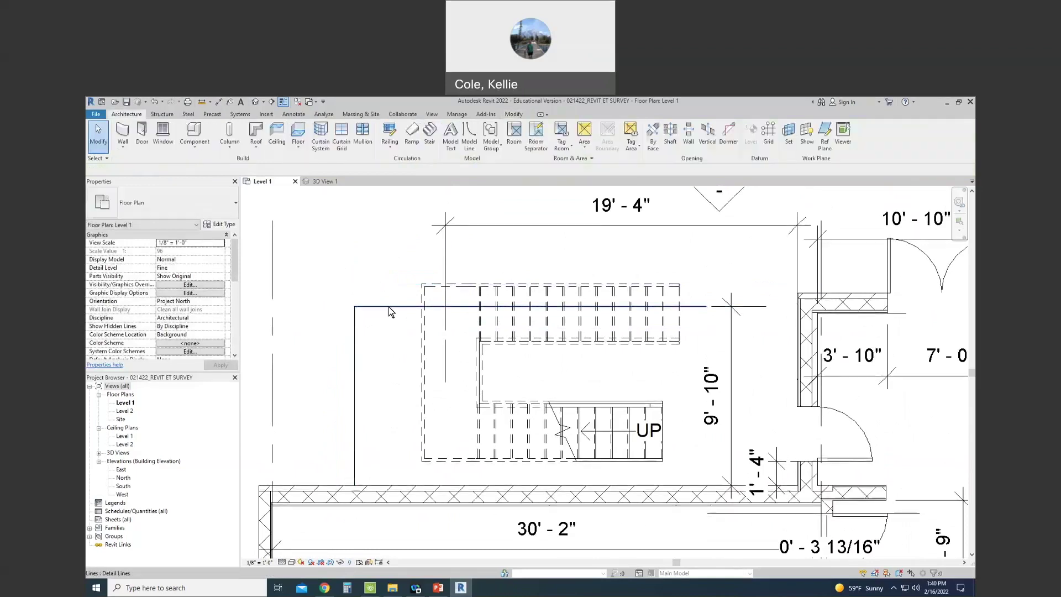
left_click(389, 307)
left_click(355, 343, "ctrl")
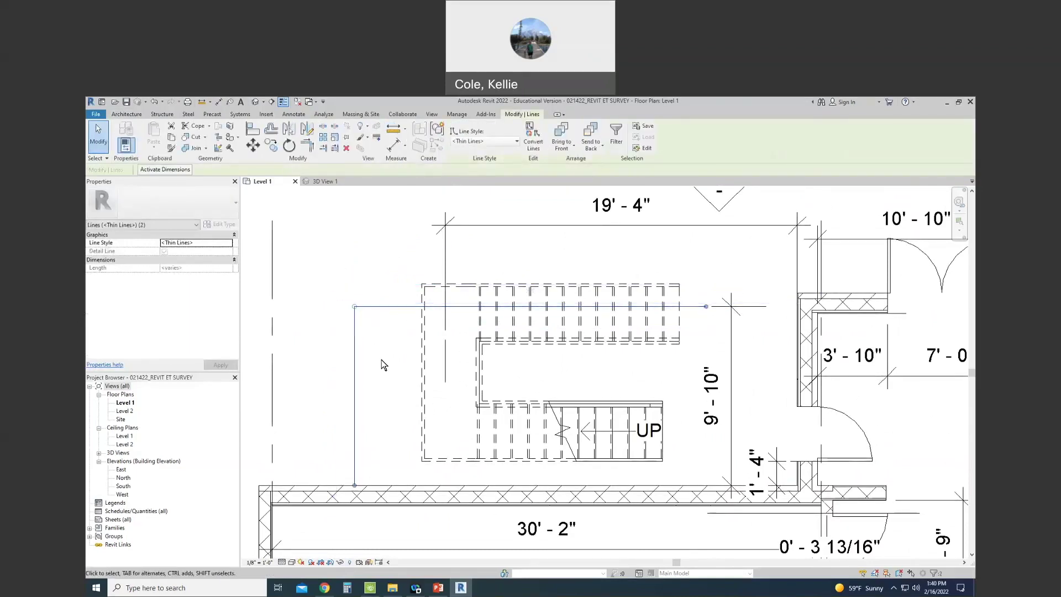
middle_click_drag(381, 360, 299, 360)
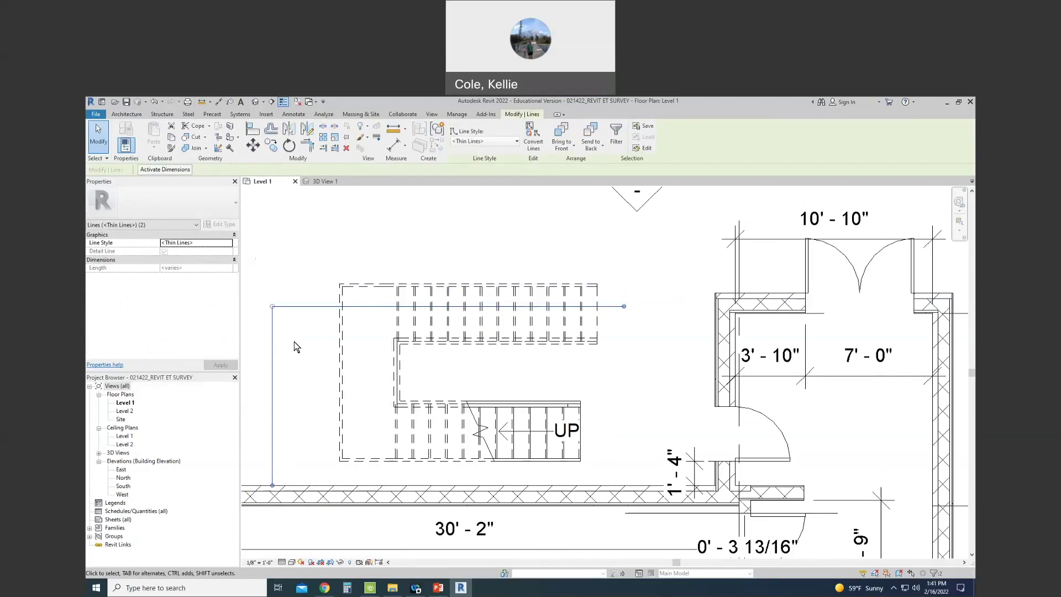
key("Right")
key("Right")
key("Right")
key("Right")
key("Right")
key("Right")
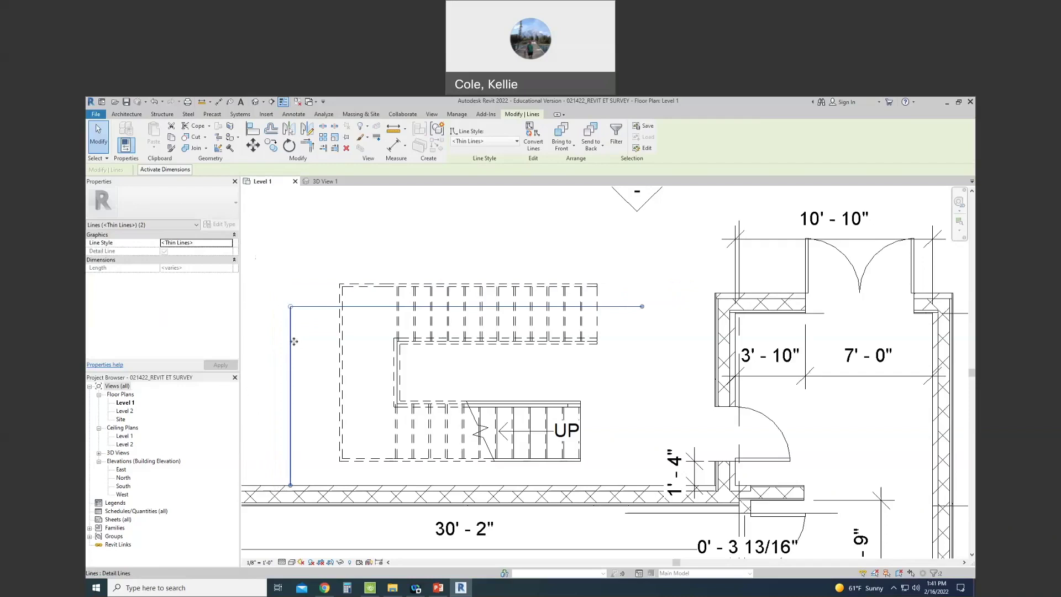
Move both detail lines so the horizontal line's right end meets the inner face of the right wall.
key("m")
key("v")
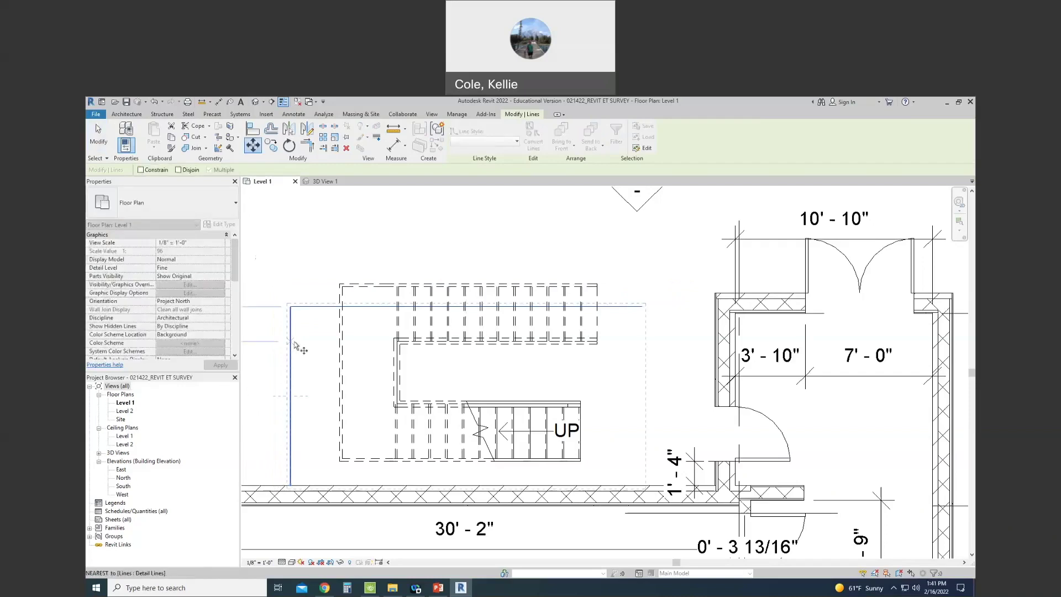
left_click(643, 306)
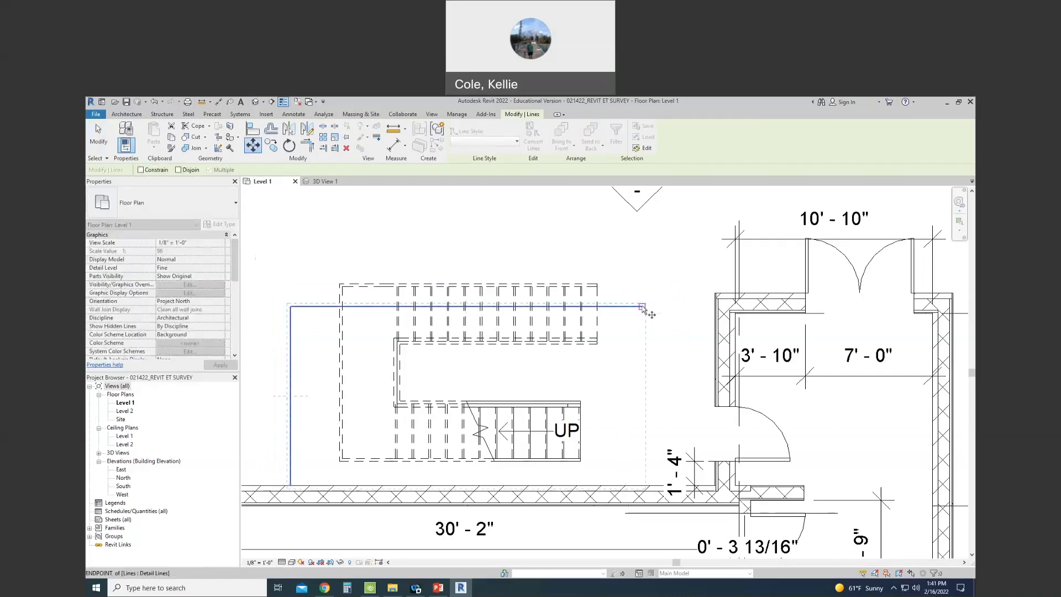
left_click(712, 305)
key("Escape")
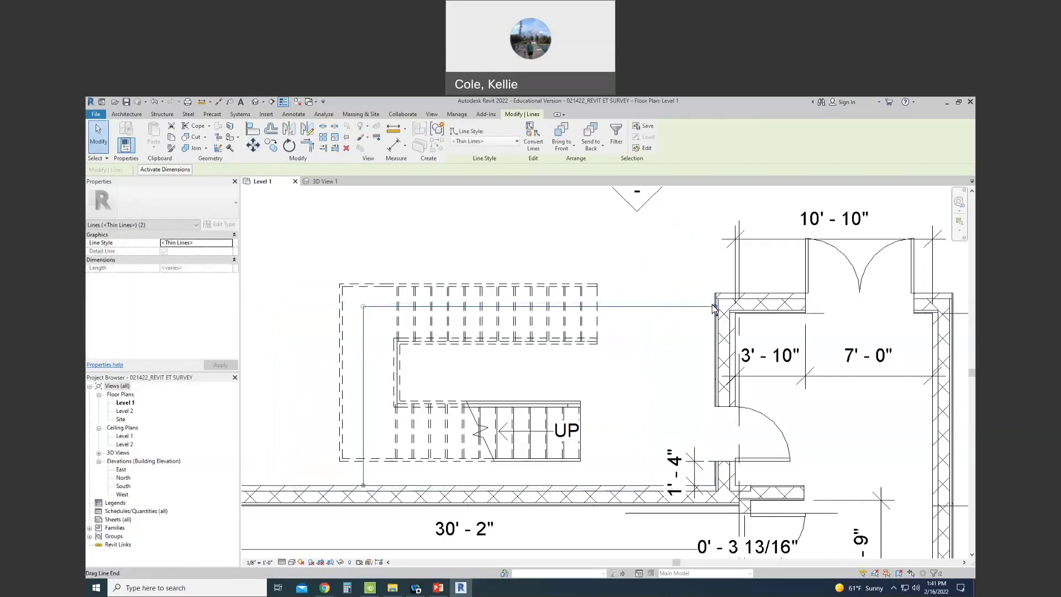
Draw upper and left stair room walls just outside the detail lines, matching the existing 8" CMU wall and ending at the lower wall.
scroll(607, 277, "down", 1)
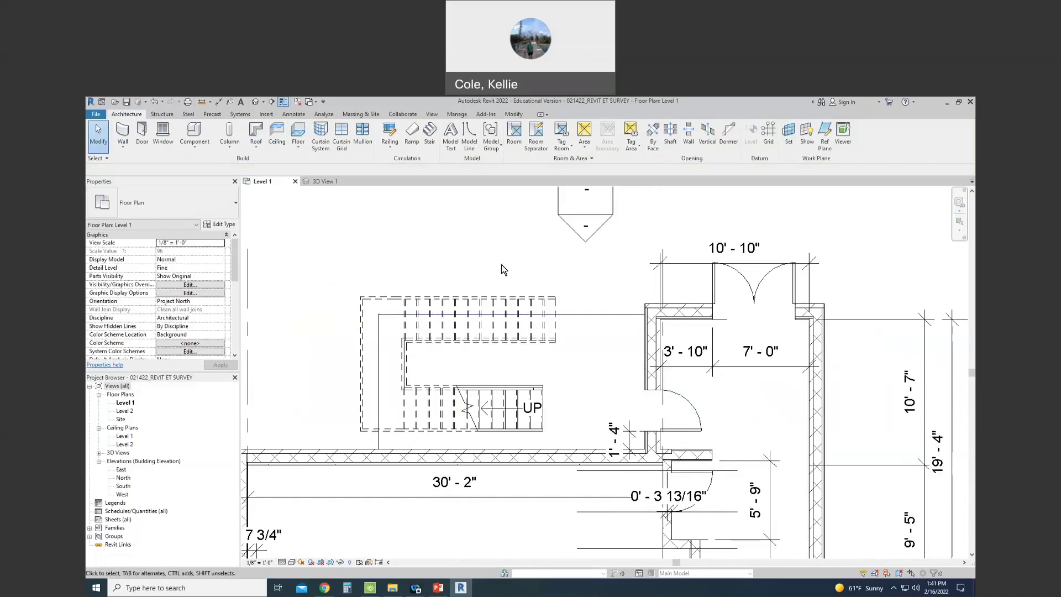
scroll(501, 266, "down", 2)
scroll(611, 454, "up", 3)
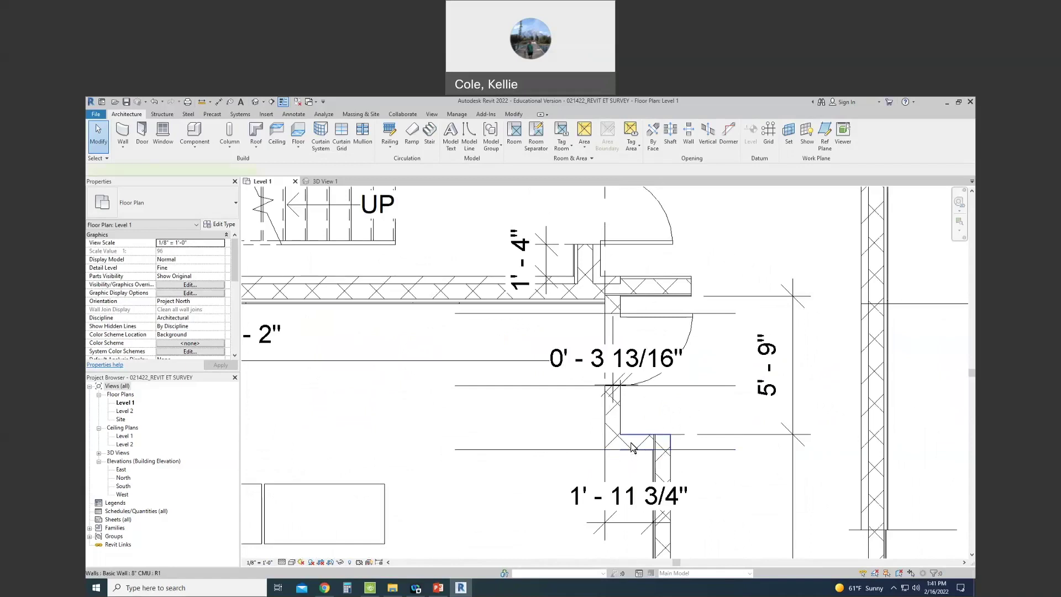
left_click(633, 443)
right_click(637, 444)
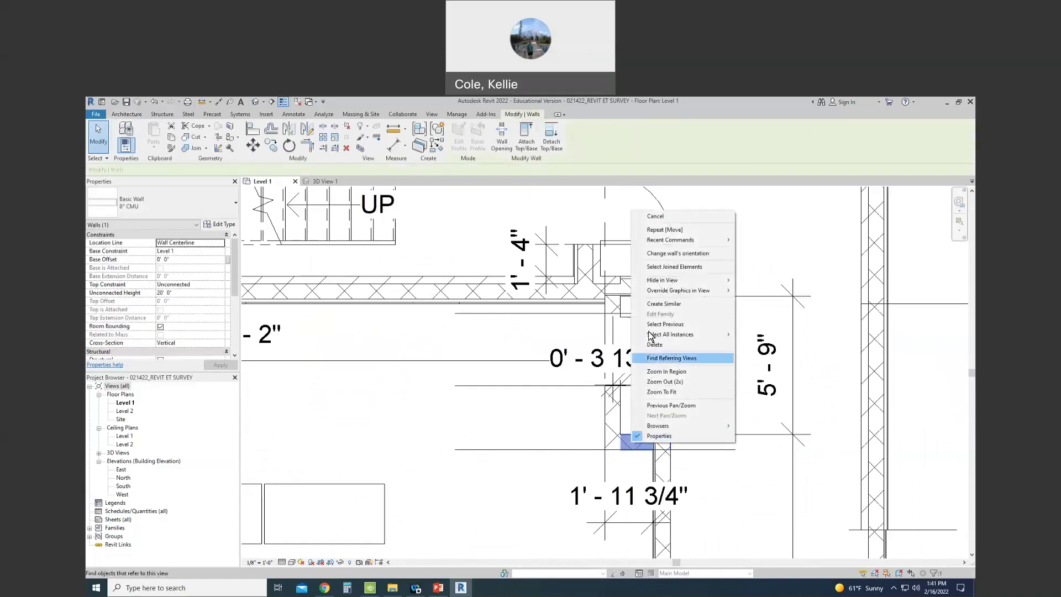
left_click(704, 303)
scroll(703, 304, "down", 2)
middle_click_drag(704, 304, 729, 489)
middle_click_drag(706, 454, 716, 471)
left_click(644, 314)
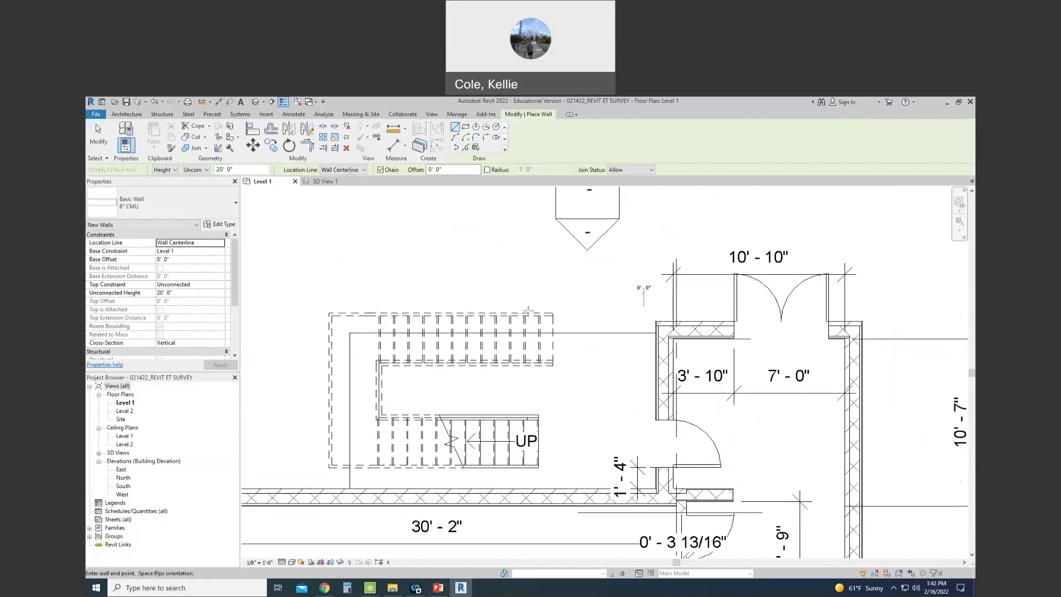
left_click(299, 314)
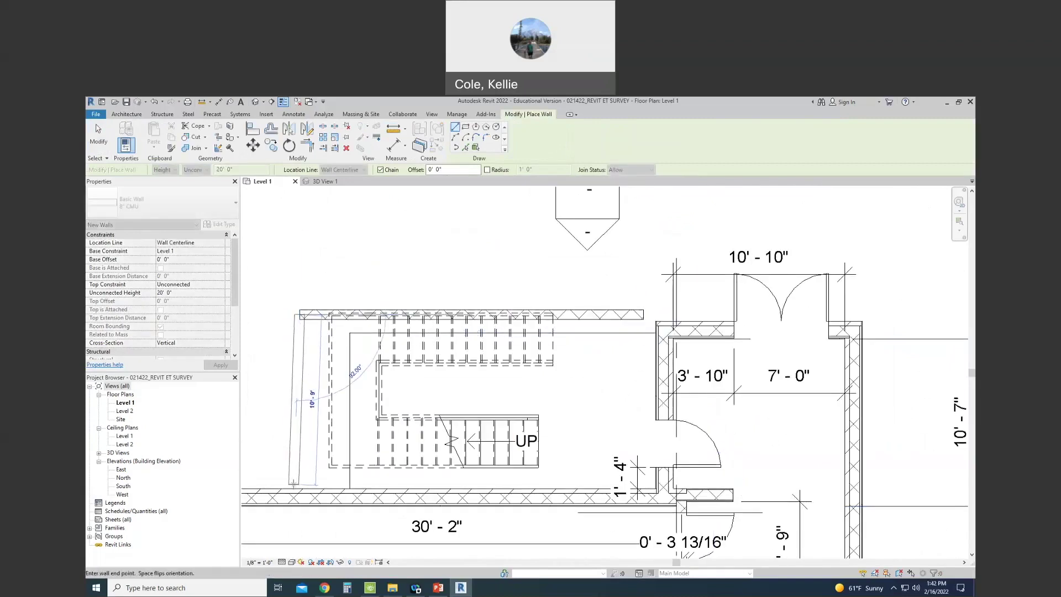
left_click(298, 487)
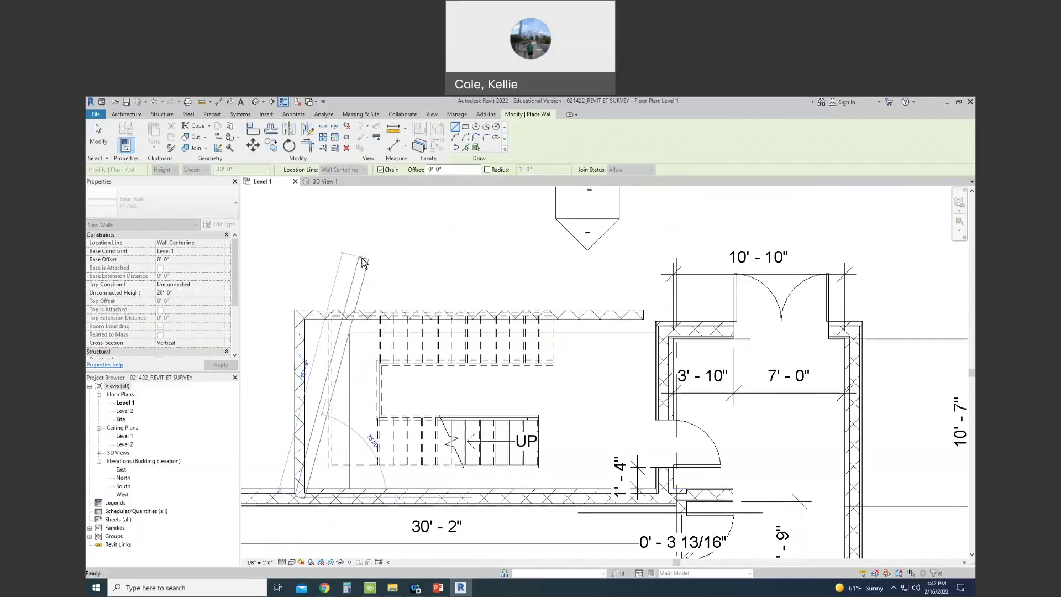
key("Escape")
key("Escape")
Align the inner faces of the new upper and left walls to the detail lines, and extend the upper wall to the right wall.
middle_click_drag(405, 212, 407, 188)
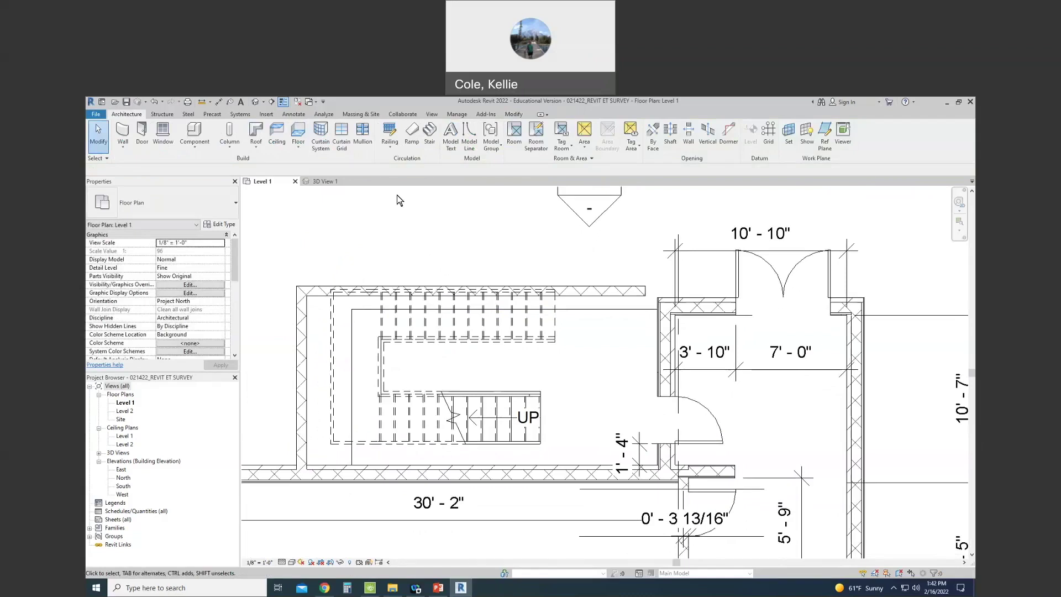
key("a")
key("l")
left_click(615, 293)
left_click(612, 291)
left_click(351, 382)
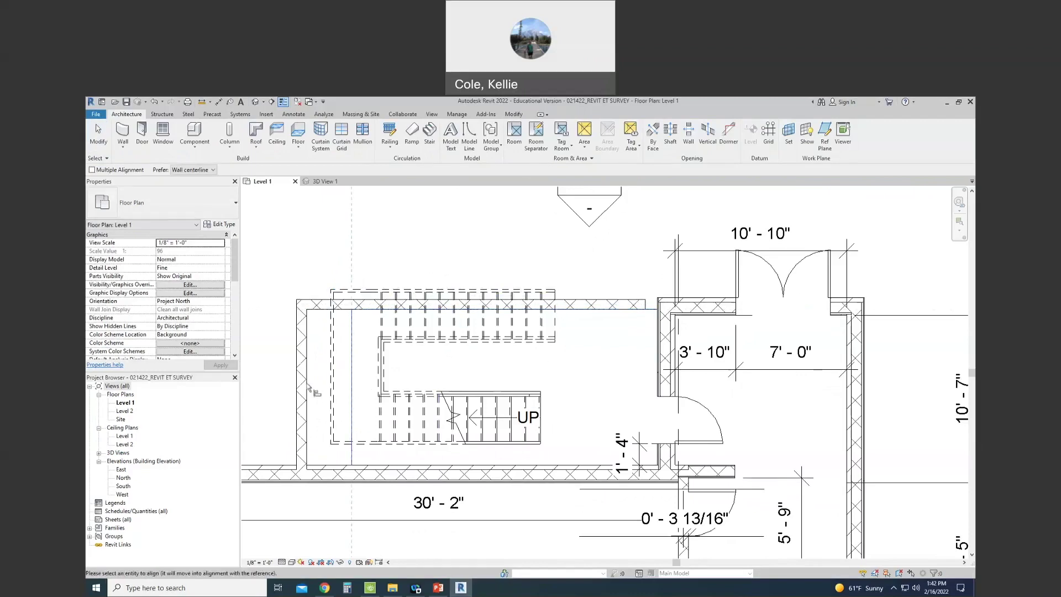
left_click(307, 386)
key("Escape")
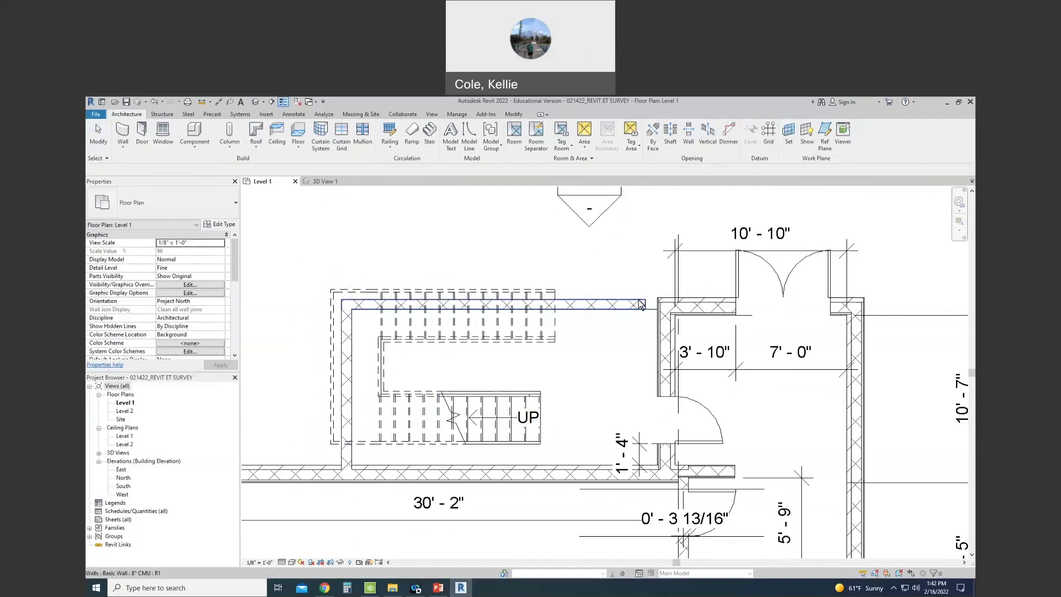
left_click(641, 306)
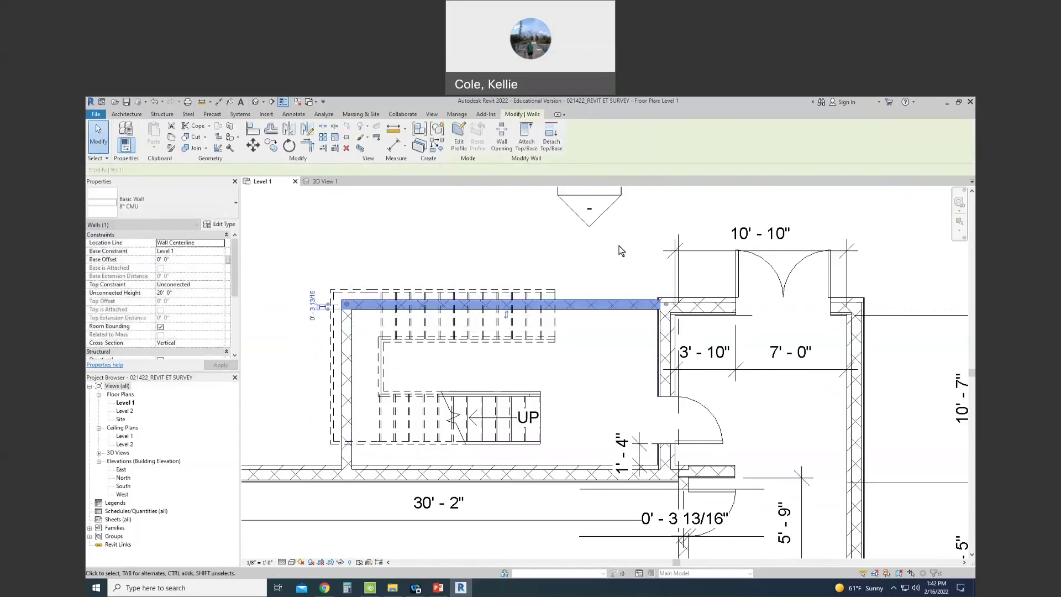
Align the inner faces of all four separate CMU walls to the matching sides of the rectangle drawn inside them.
key("Escape")
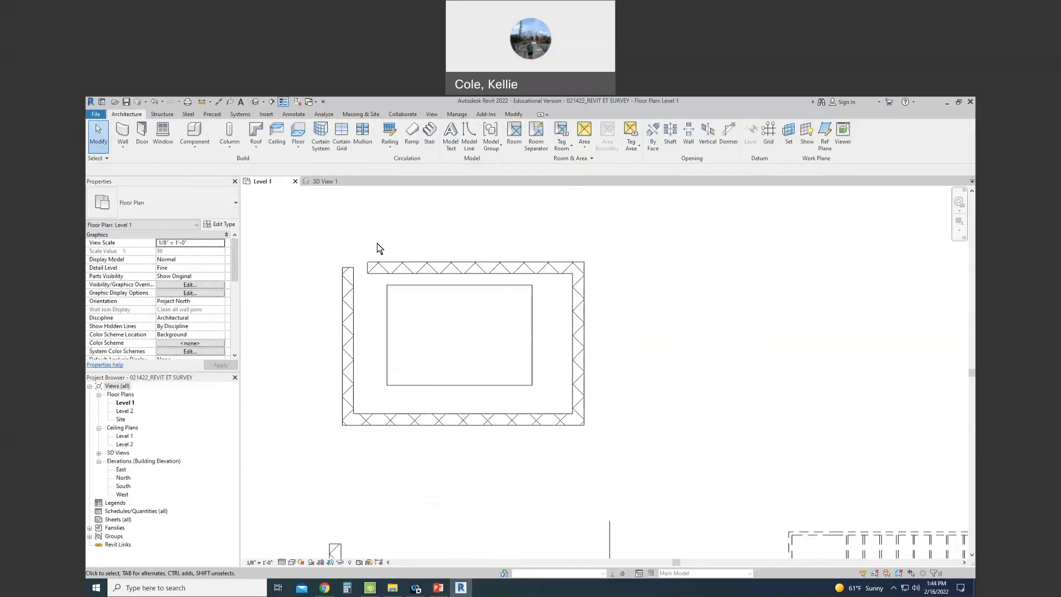
key("a")
key("l")
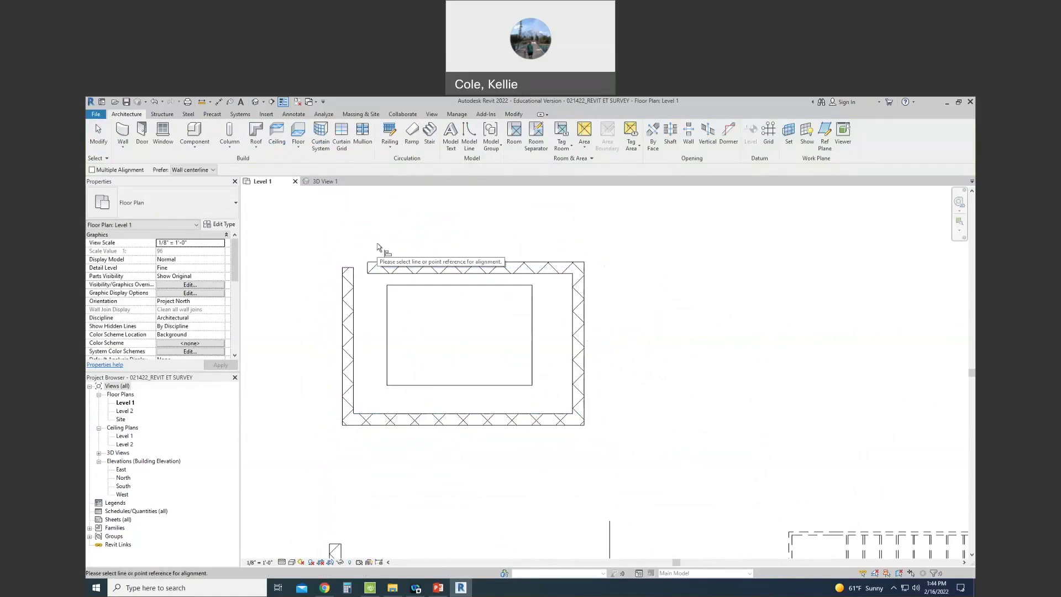
left_click(470, 286)
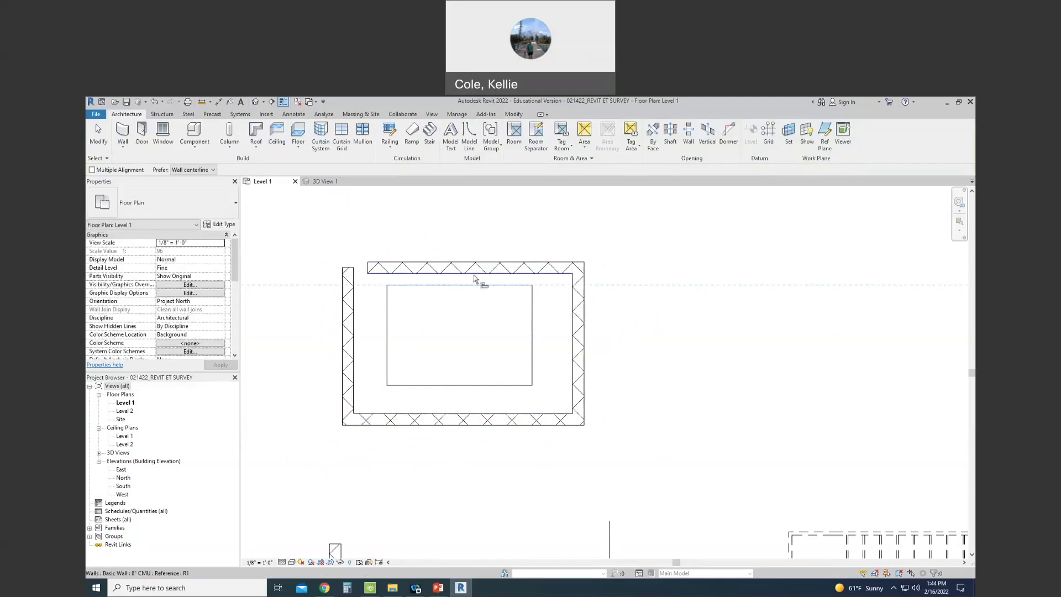
left_click(473, 278)
left_click(532, 326)
left_click(577, 328)
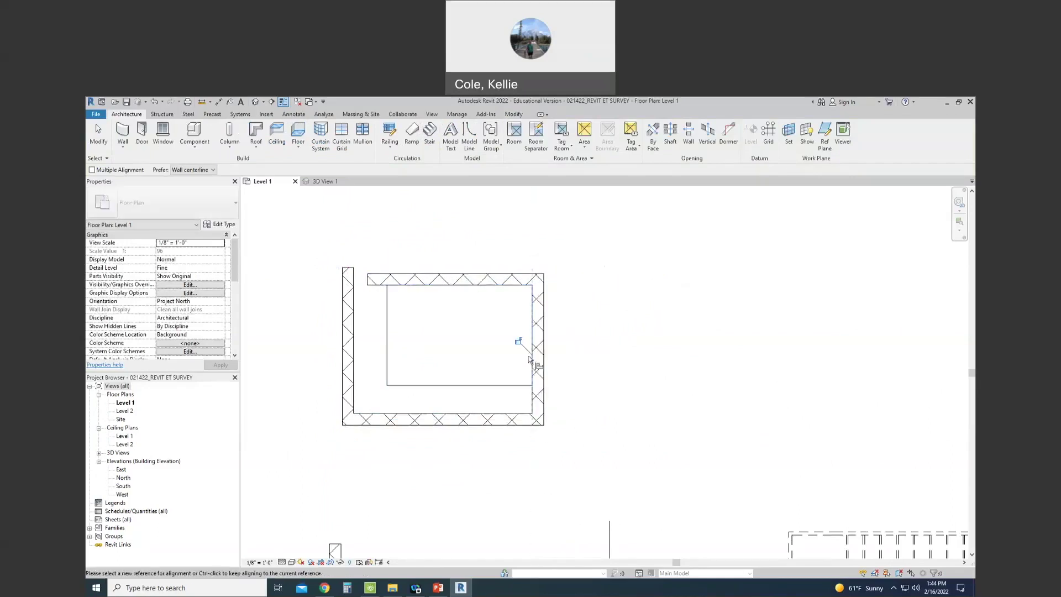
left_click(500, 385)
left_click(504, 415)
left_click(387, 352)
left_click(349, 357)
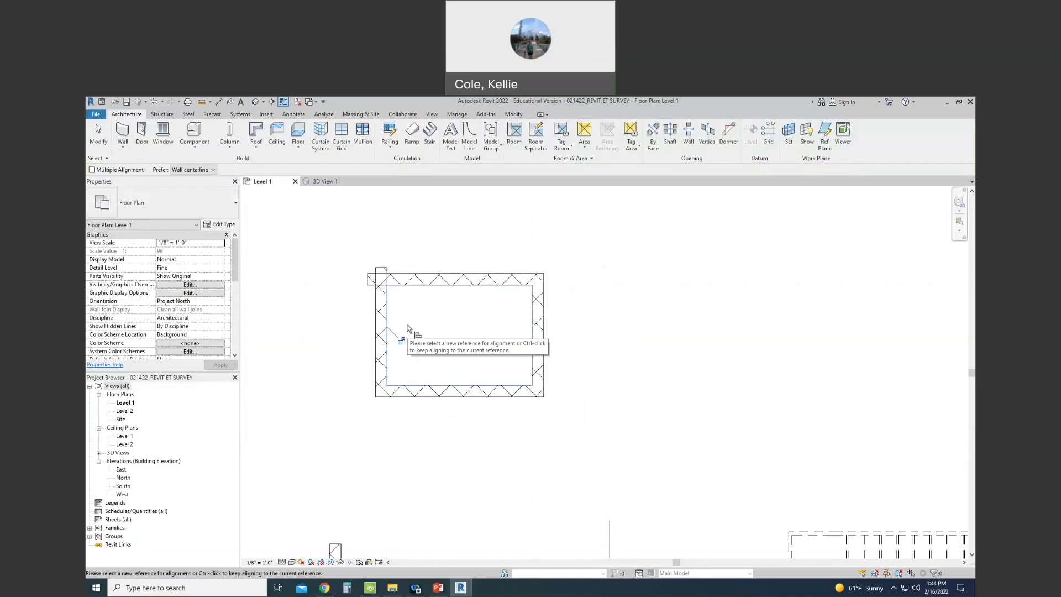
key("Escape")
key("Escape")
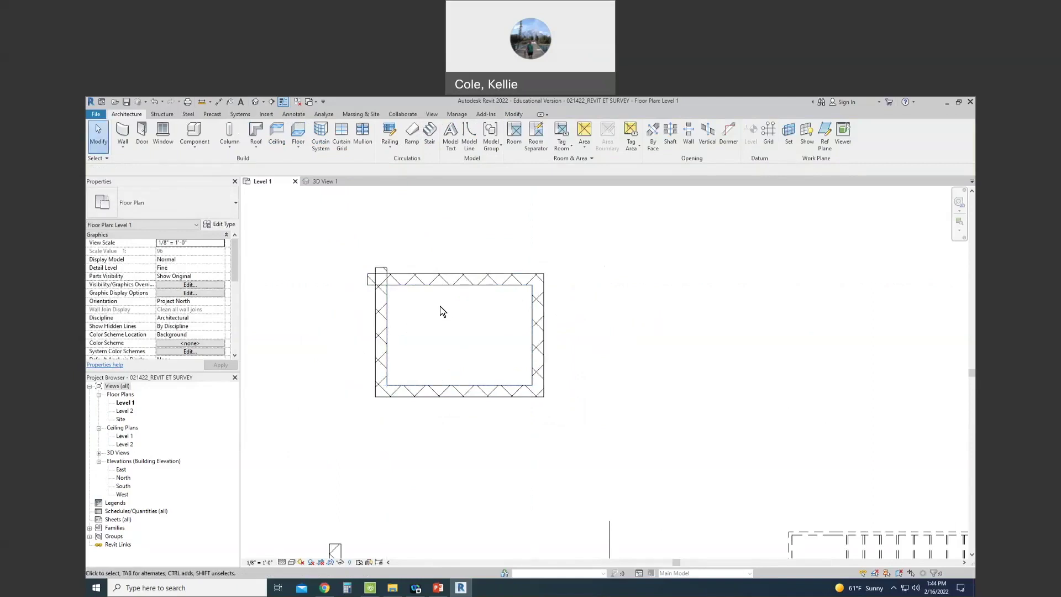
Trim the left and upper walls around the rectangle so they meet in a clean upper-left corner.
left_click(375, 330)
left_click(426, 284)
key("Escape")
key("Escape")
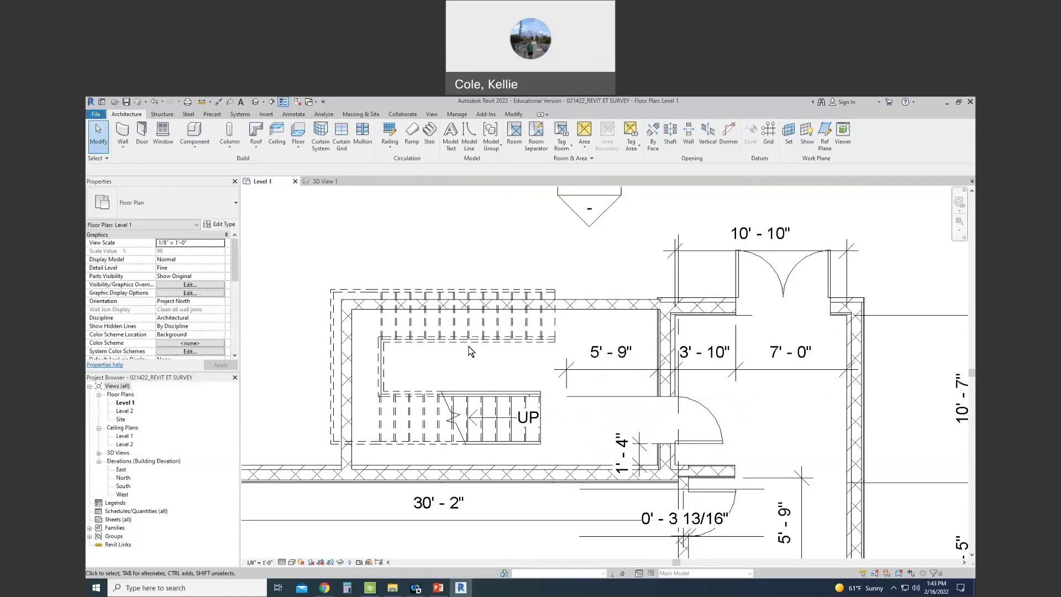
Move the stair right so the first riser's upper corner meets the end line of the 5' - 9" dimension.
left_click(536, 435)
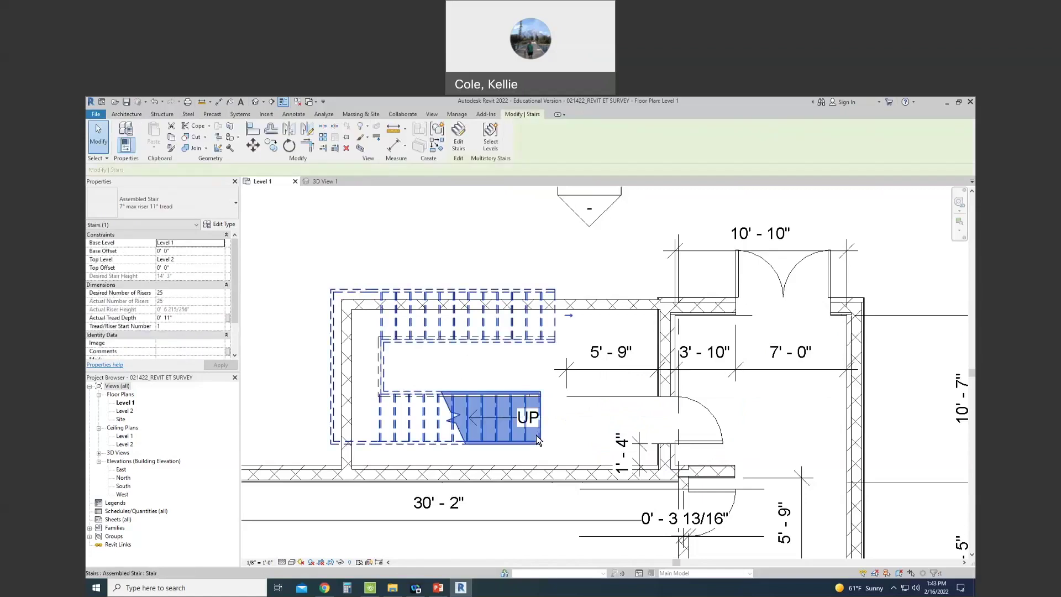
key("m")
key("v")
left_click(541, 394)
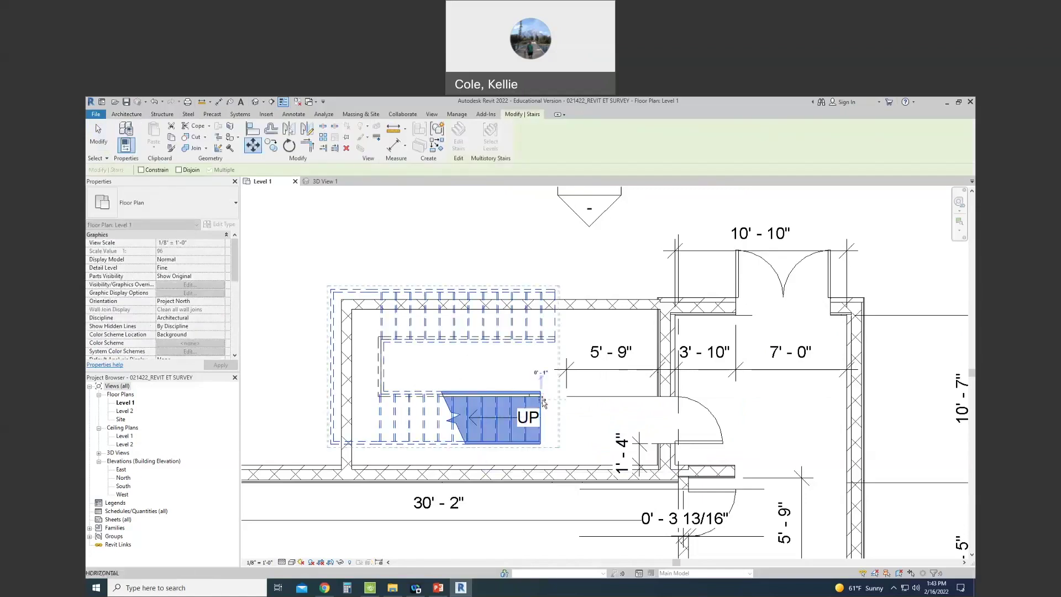
left_click(566, 392)
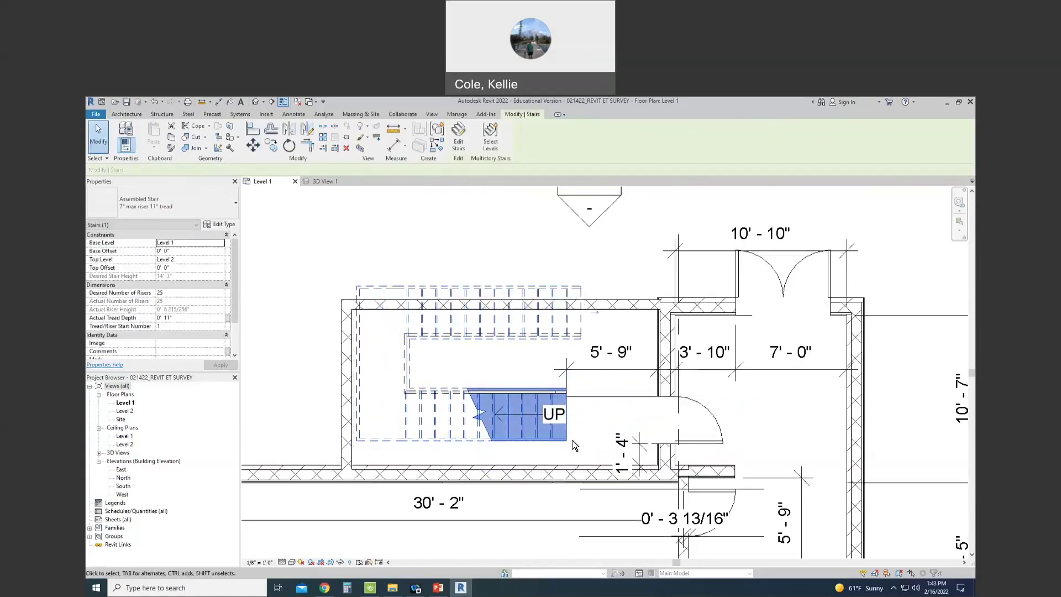
Nudge the stair down until its lower run sits against the room's lower wall, and open the stair for editing.
key("Down")
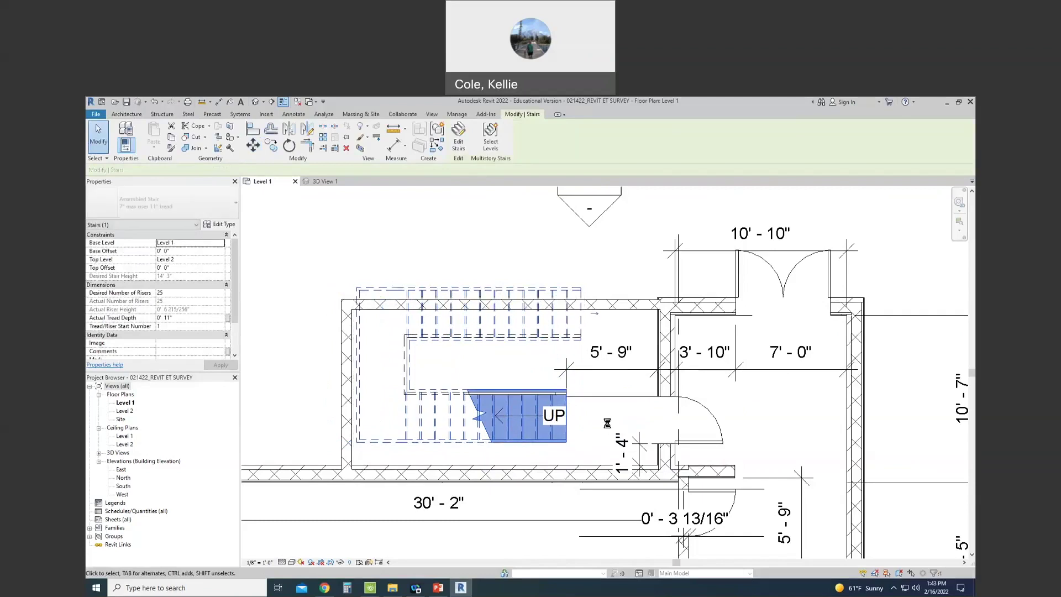
key("Down")
key("Down")
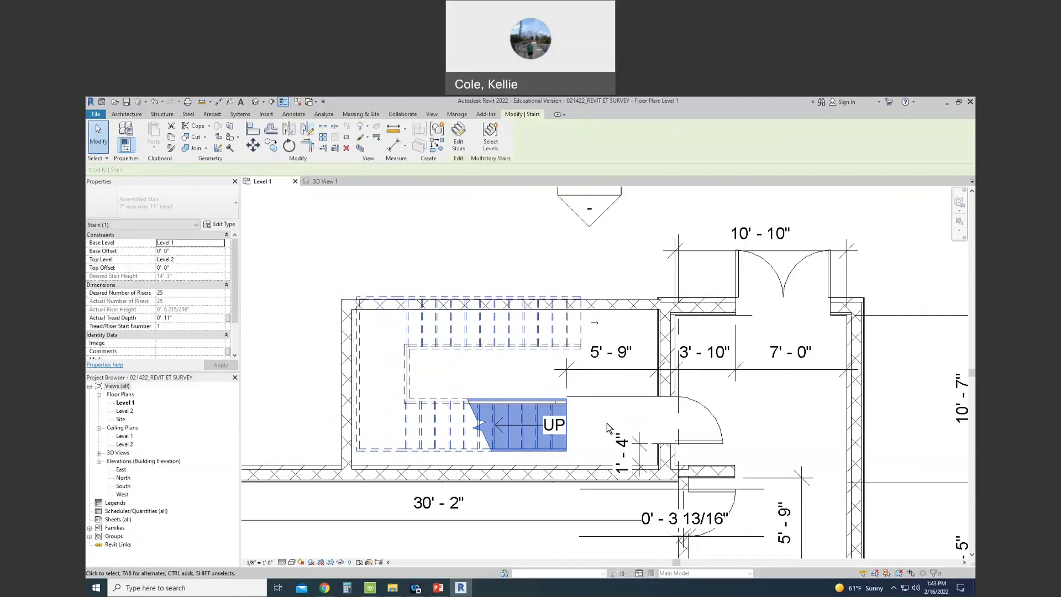
key("Down")
key("Down")
key("Down")
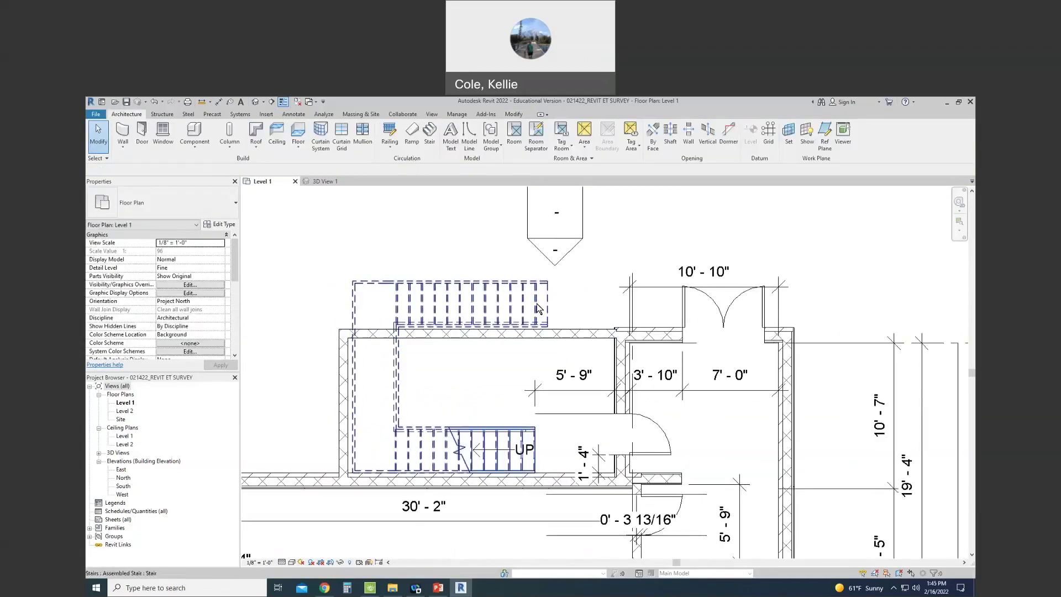
double_click(447, 309)
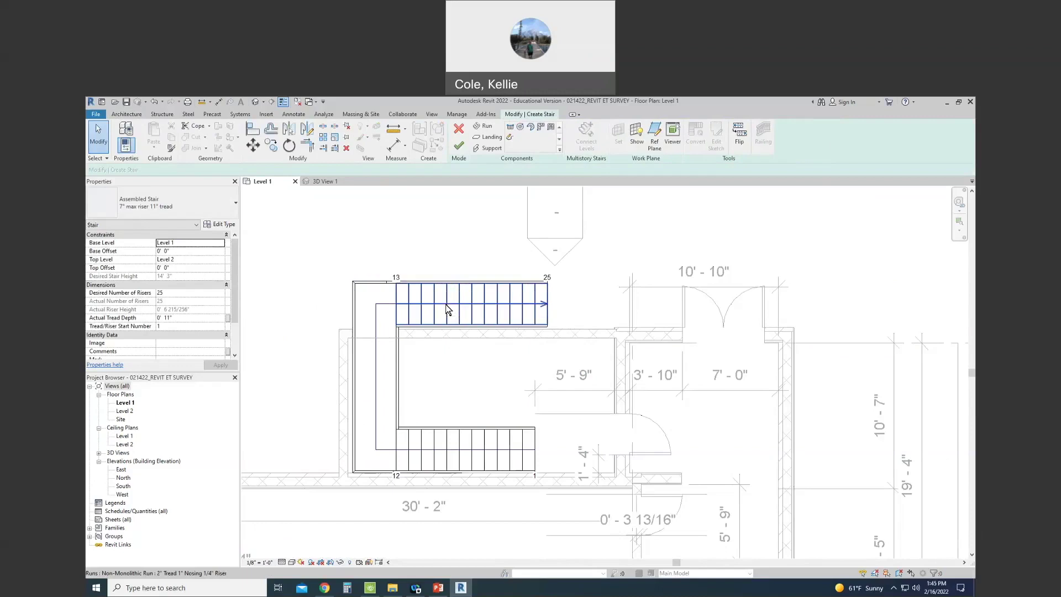
Try to stretch the upper run's lower edge toward the lower run, making it about 7' wide.
left_click(446, 309)
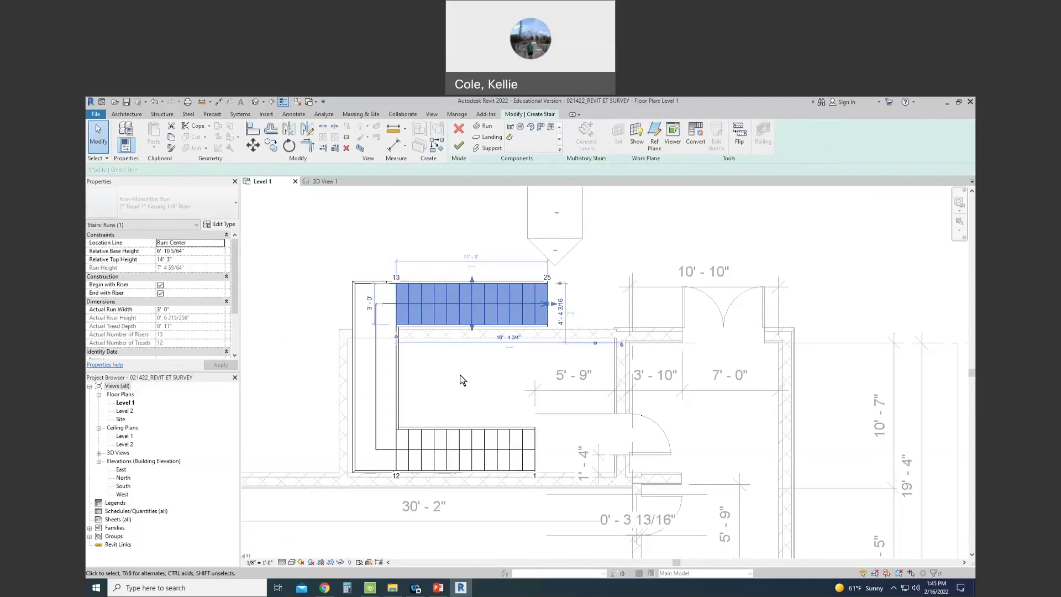
left_click_drag(469, 333, 472, 421)
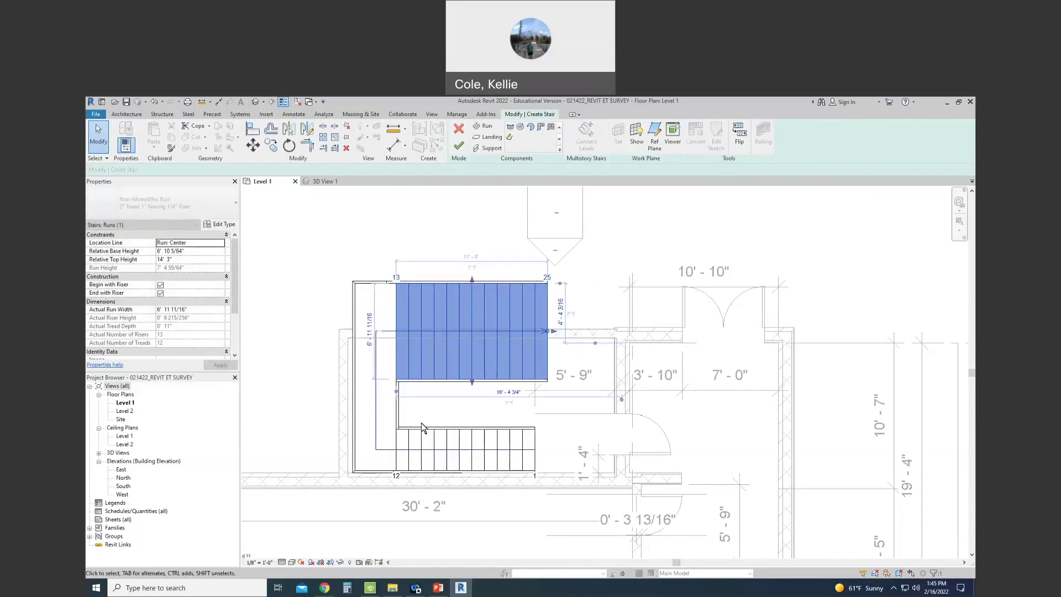
key("ctrl+z")
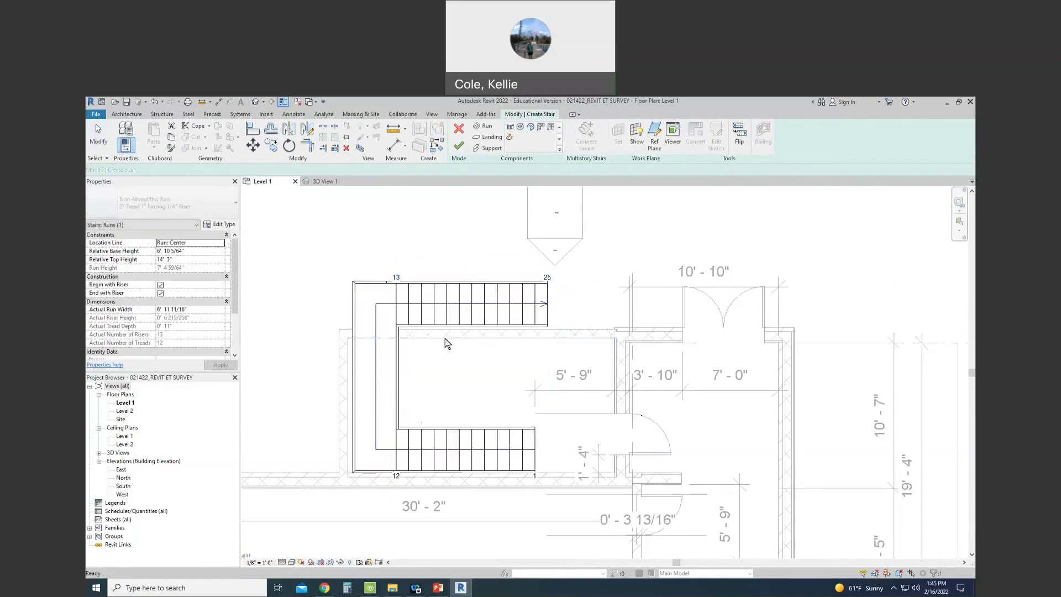
Move the upper run straight down so it sits inside the stair room, just below the upper wall.
left_click(438, 318)
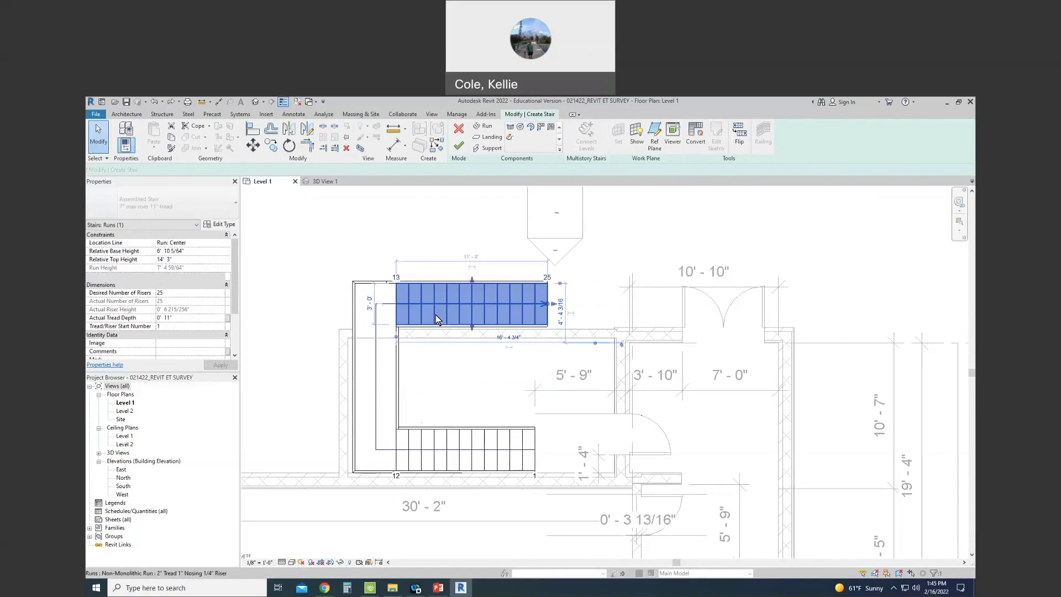
key("m")
key("v")
left_click(452, 328)
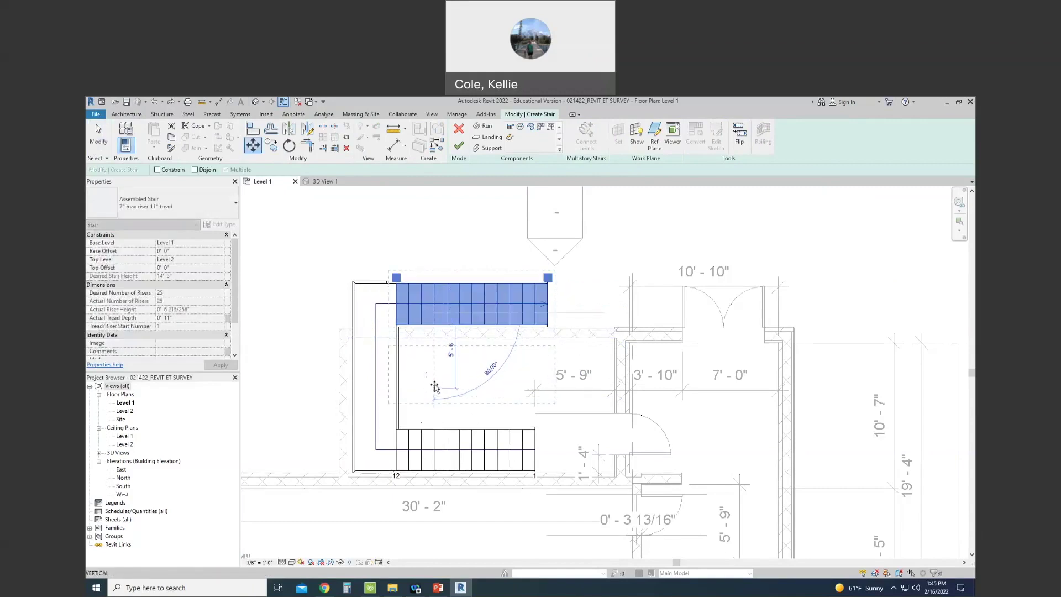
left_click(433, 385)
scroll(434, 383, "up", 2)
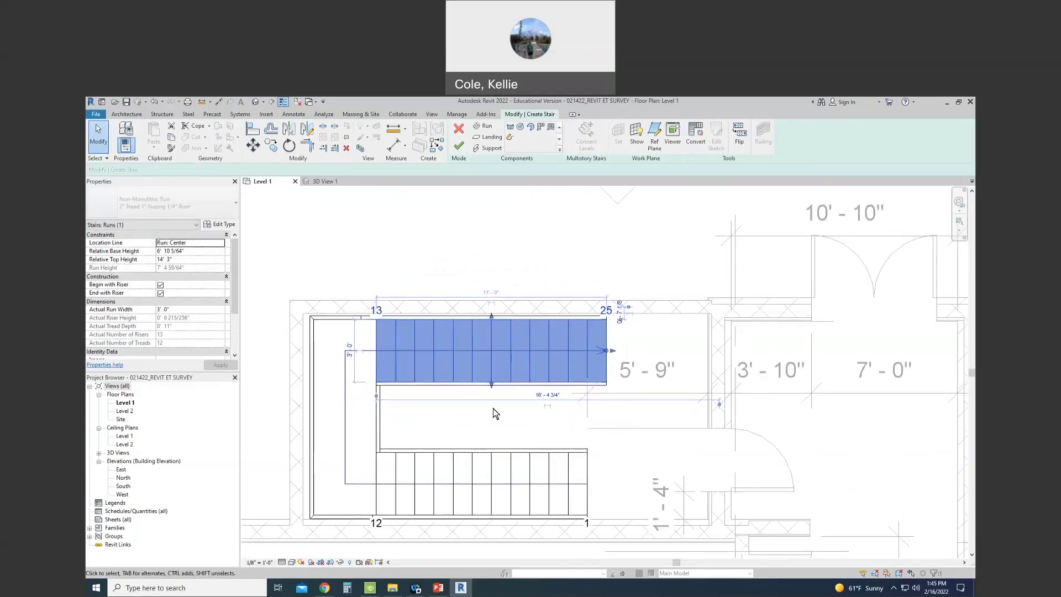
Widen both runs toward each other, making the lower one about 4' 6" wide, and finish the stair edit.
left_click_drag(491, 386, 490, 403)
left_click(492, 466)
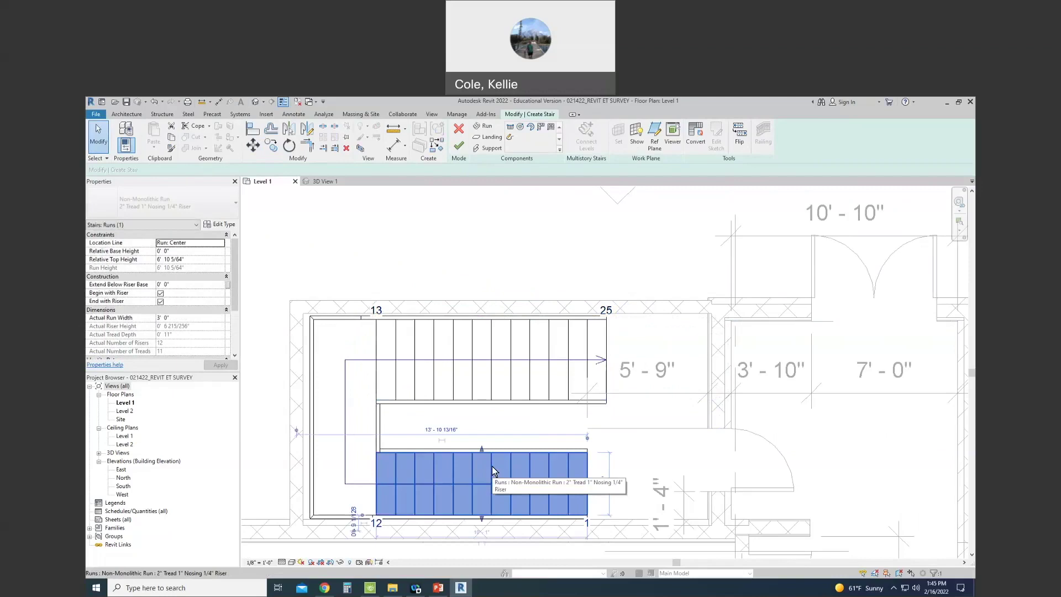
left_click_drag(481, 449, 482, 419)
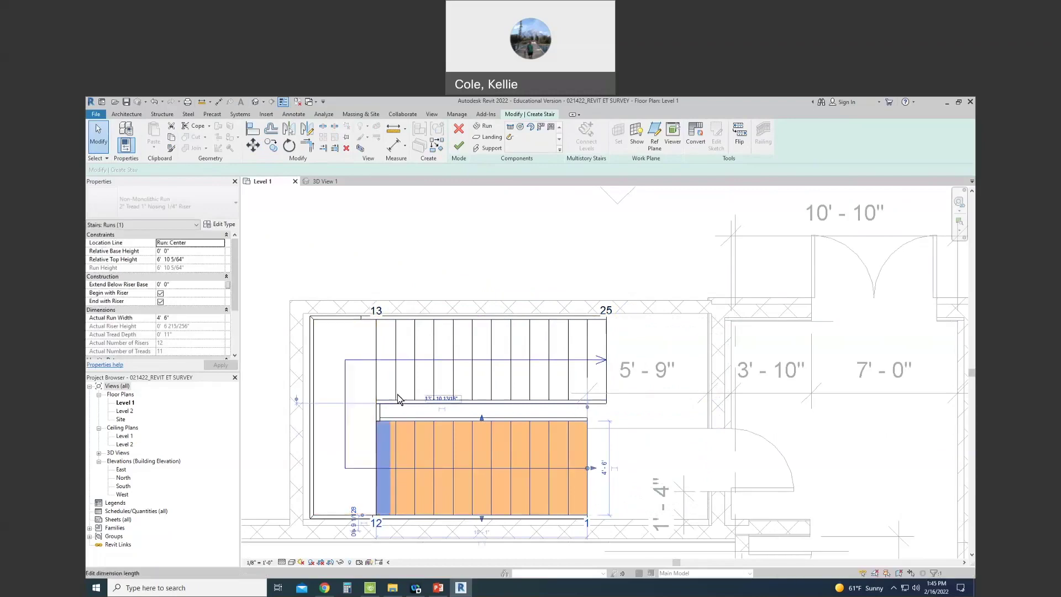
left_click(617, 453)
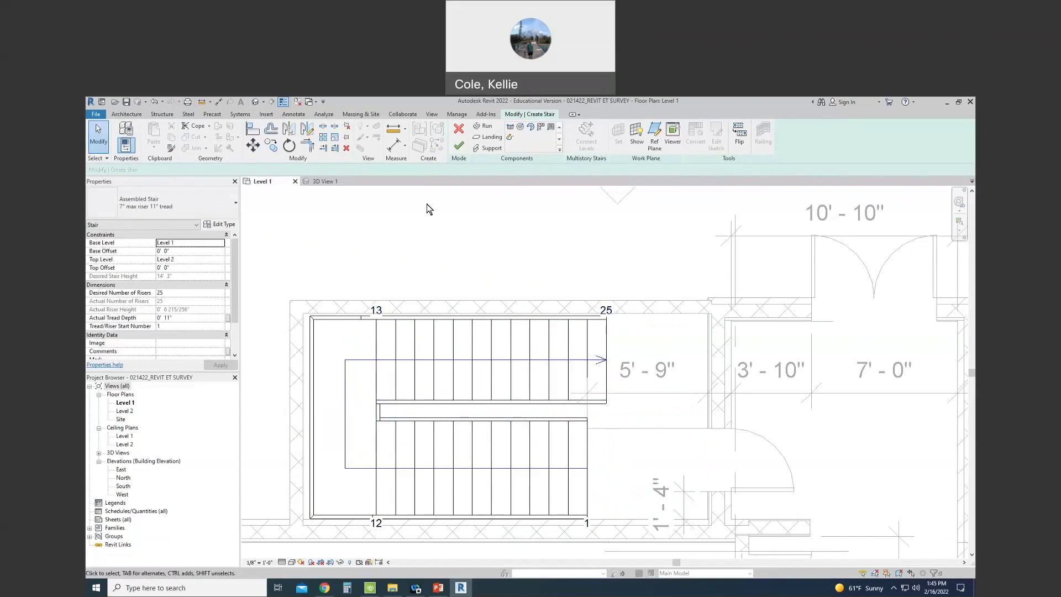
left_click(459, 145)
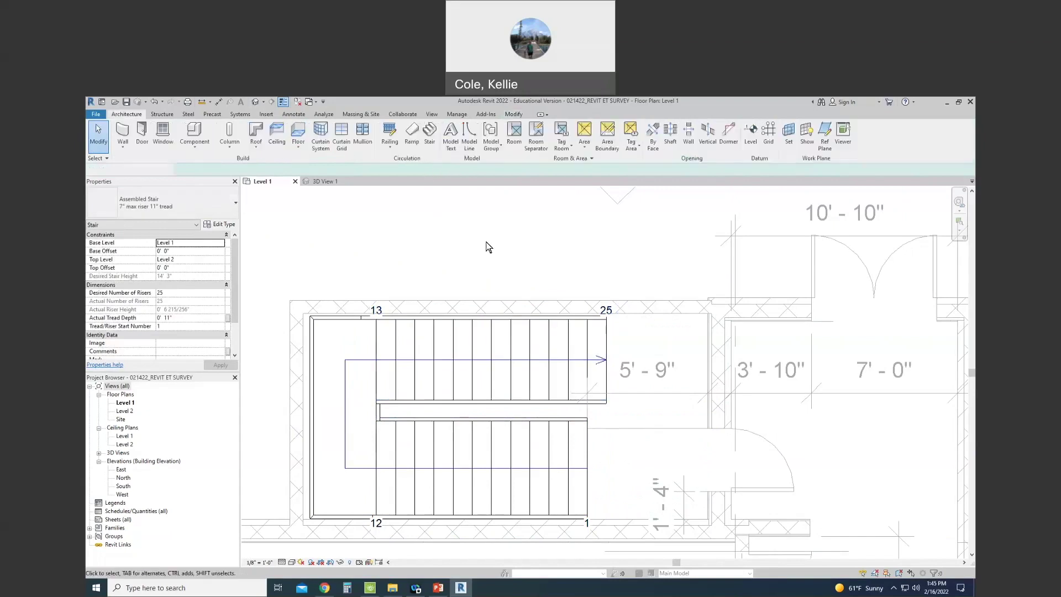
Dimension the narrow gap between the two stair runs, placing the dimension outside the room's left wall.
key("d")
key("i")
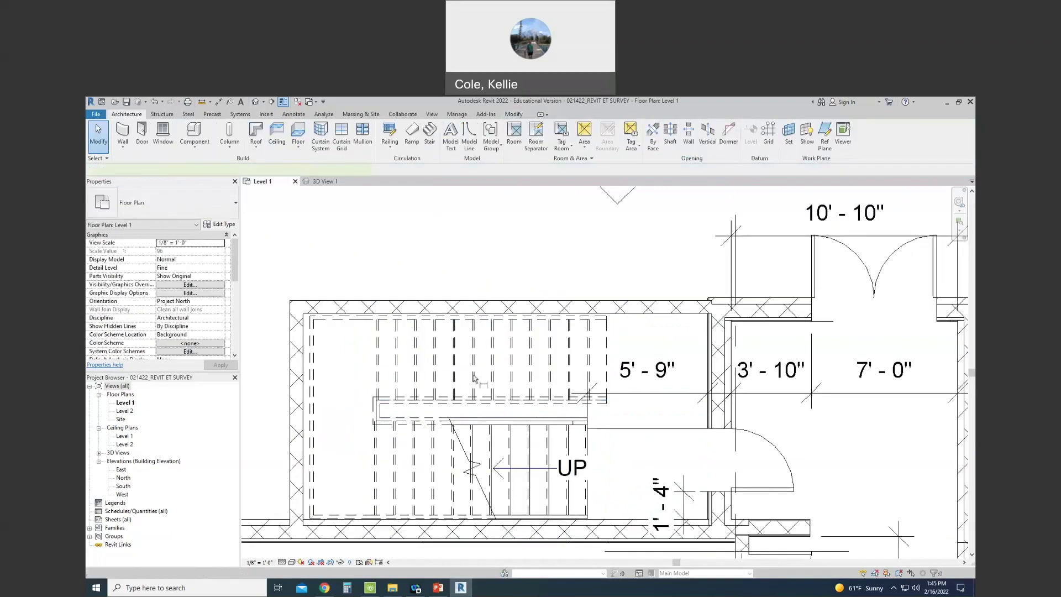
left_click(431, 416)
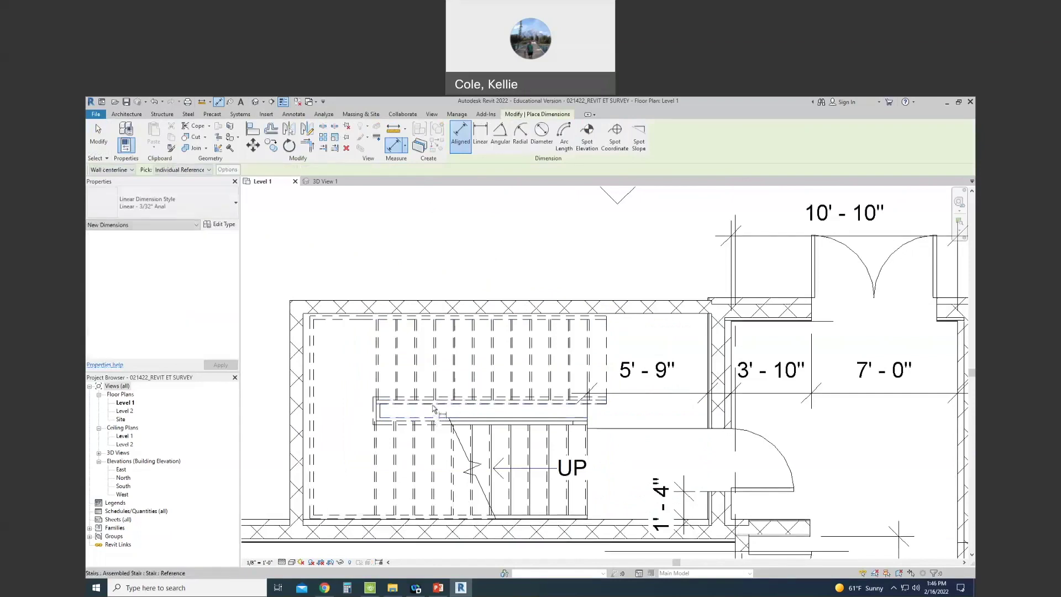
scroll(500, 417, "down", 2)
middle_click_drag(420, 415, 503, 415)
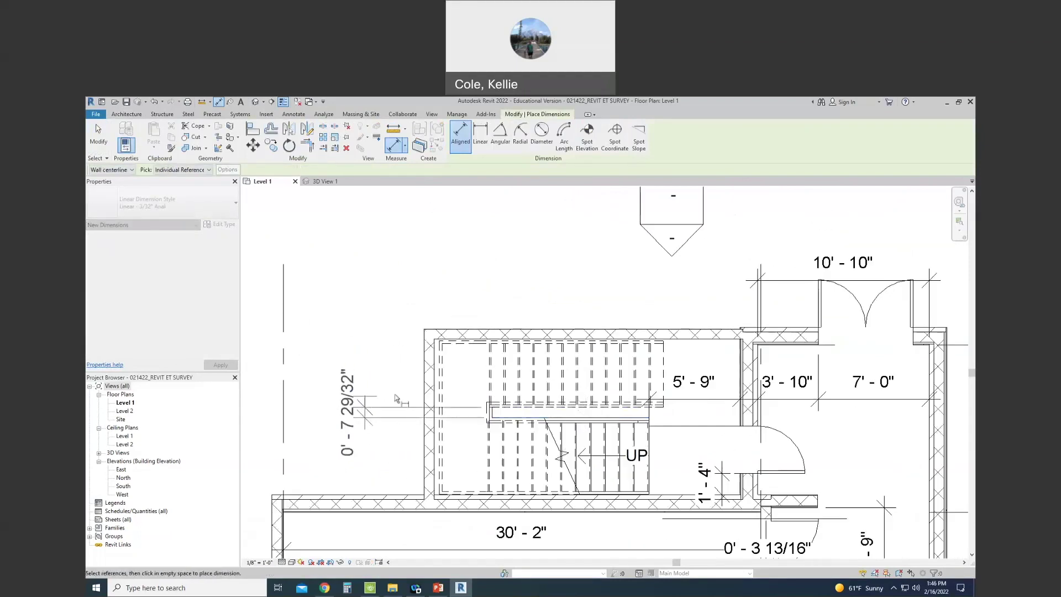
left_click(365, 394)
key("Escape")
left_click(349, 424)
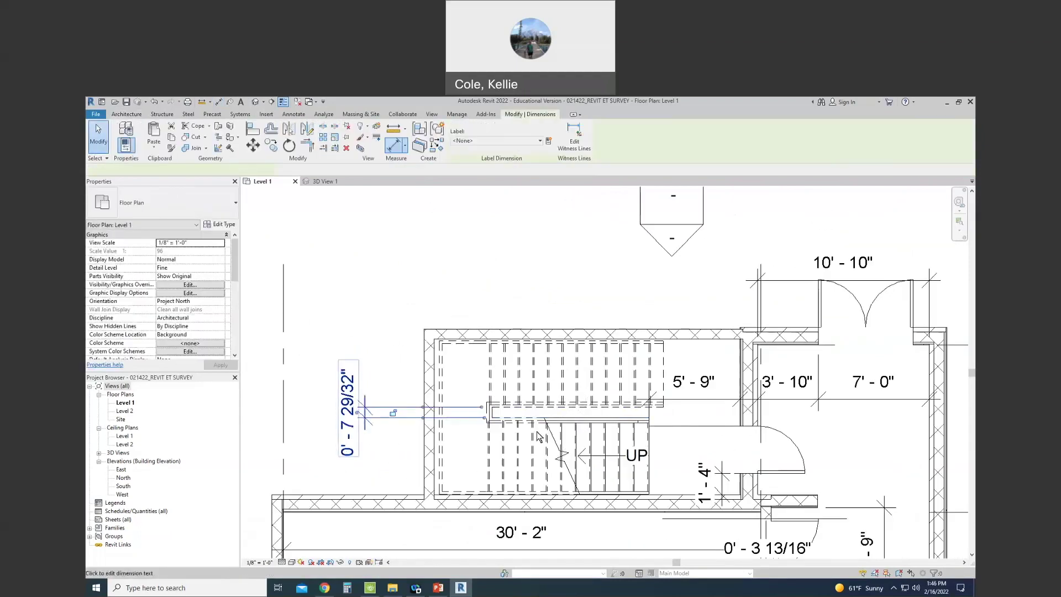
left_click(171, 194)
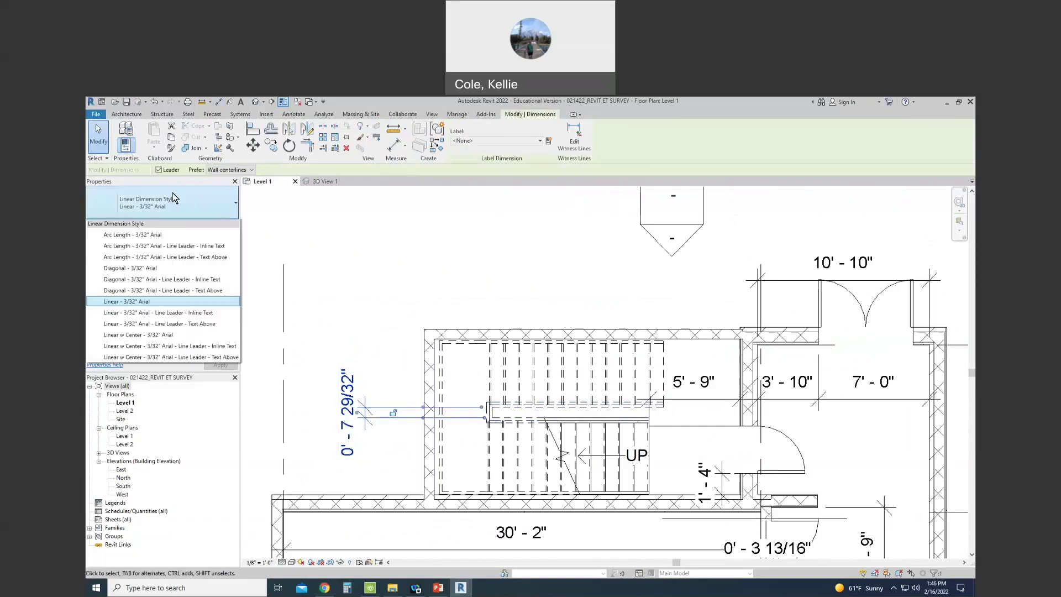
left_click(413, 210)
key("Escape")
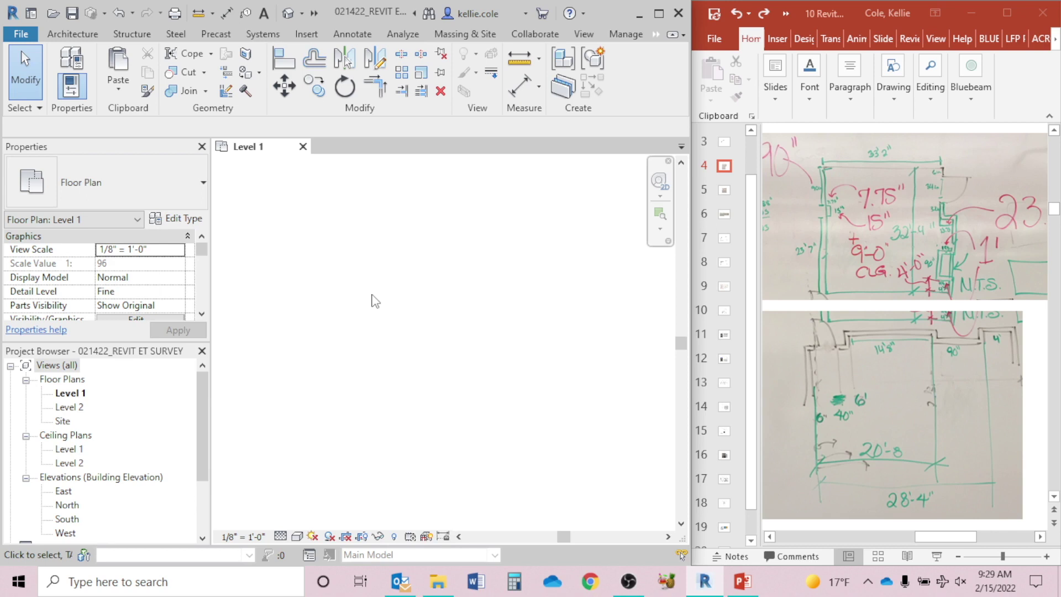
Draw Generic - 8" walls for a 58' upper side and a right side stepping in and out by 5' jogs.
key("w")
key("a")
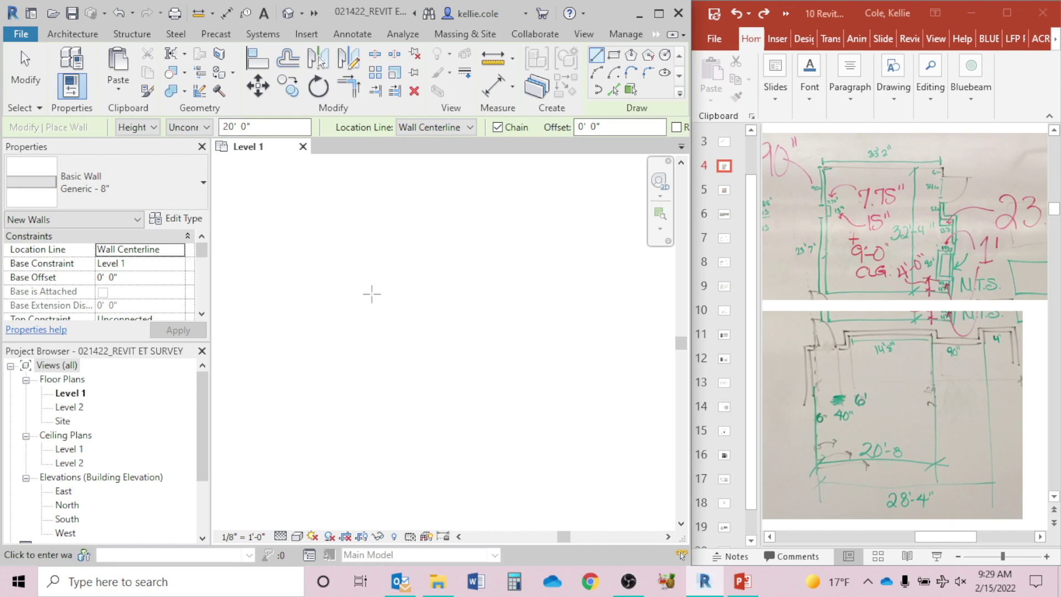
left_click(302, 245)
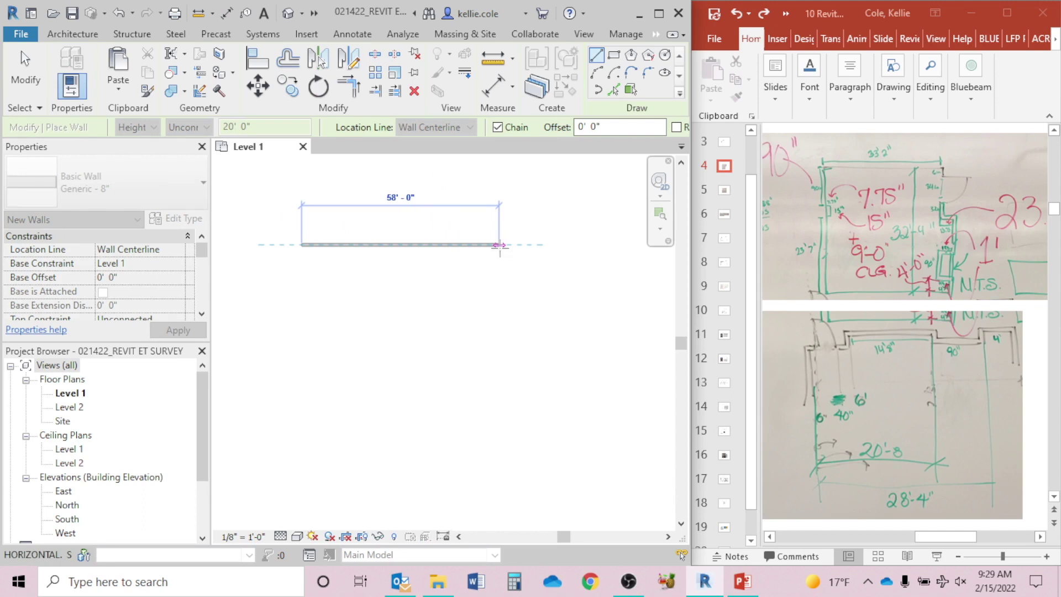
left_click(499, 245)
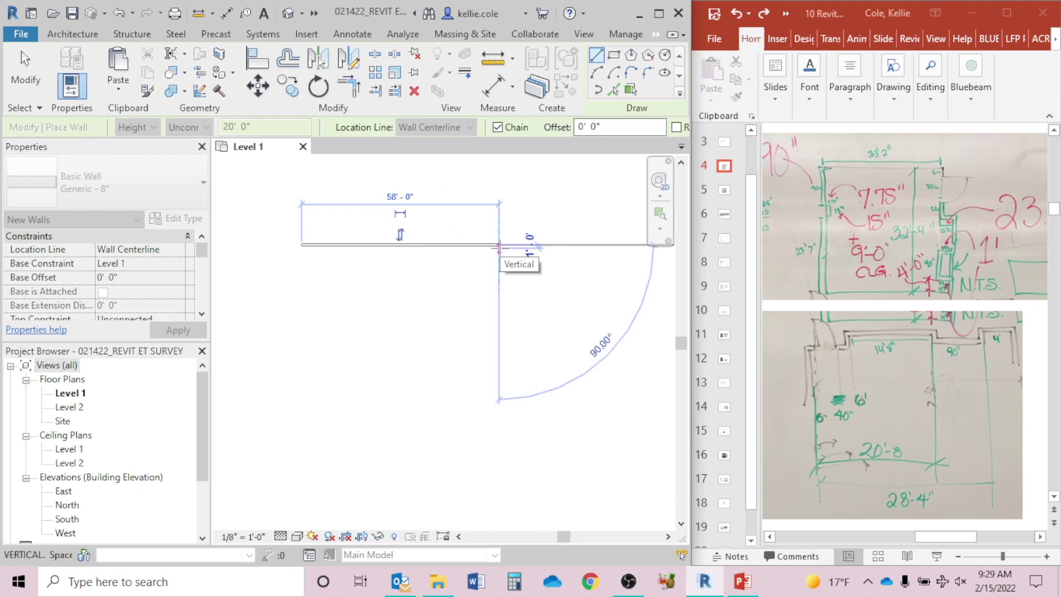
left_click(499, 287)
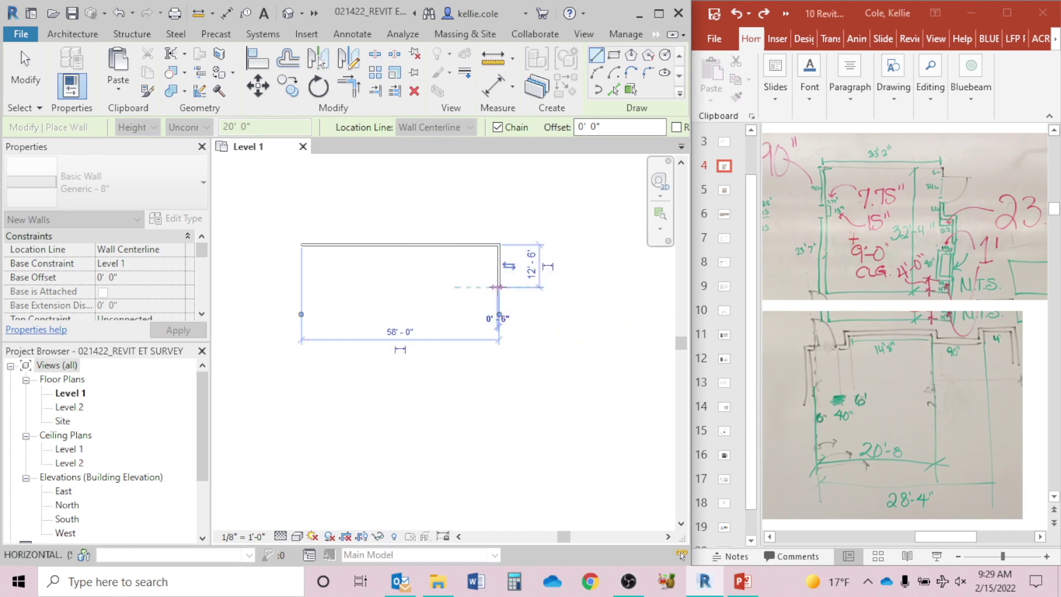
left_click(516, 288)
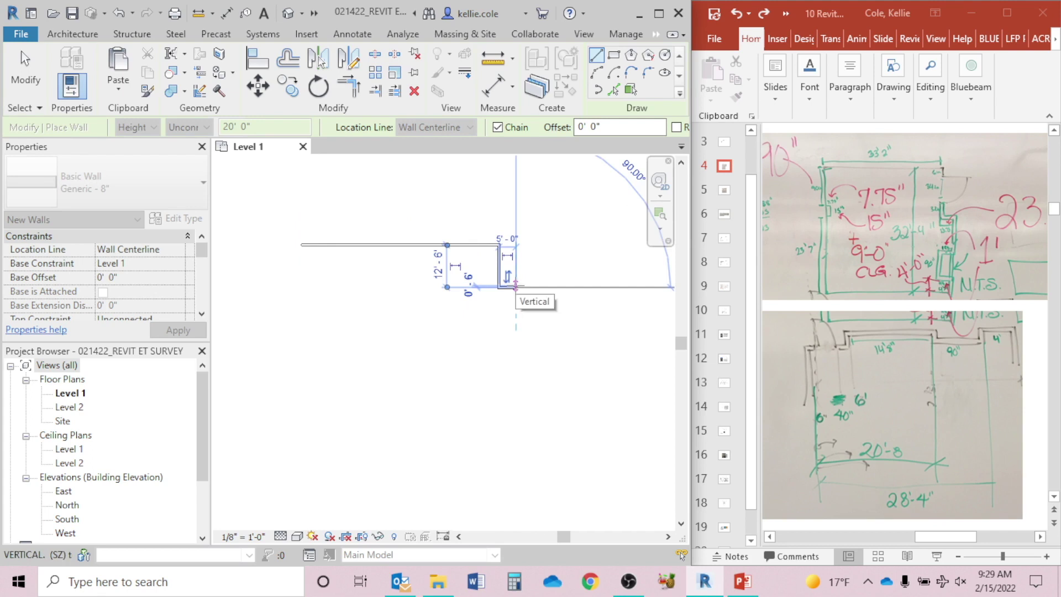
left_click(515, 374)
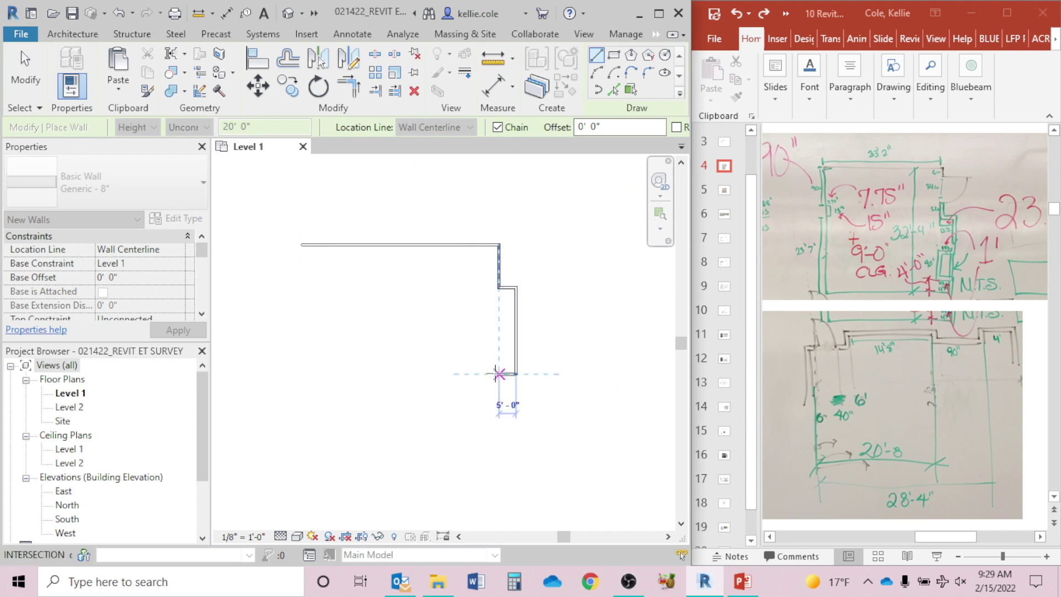
left_click(499, 374)
left_click(499, 434)
left_click(515, 434)
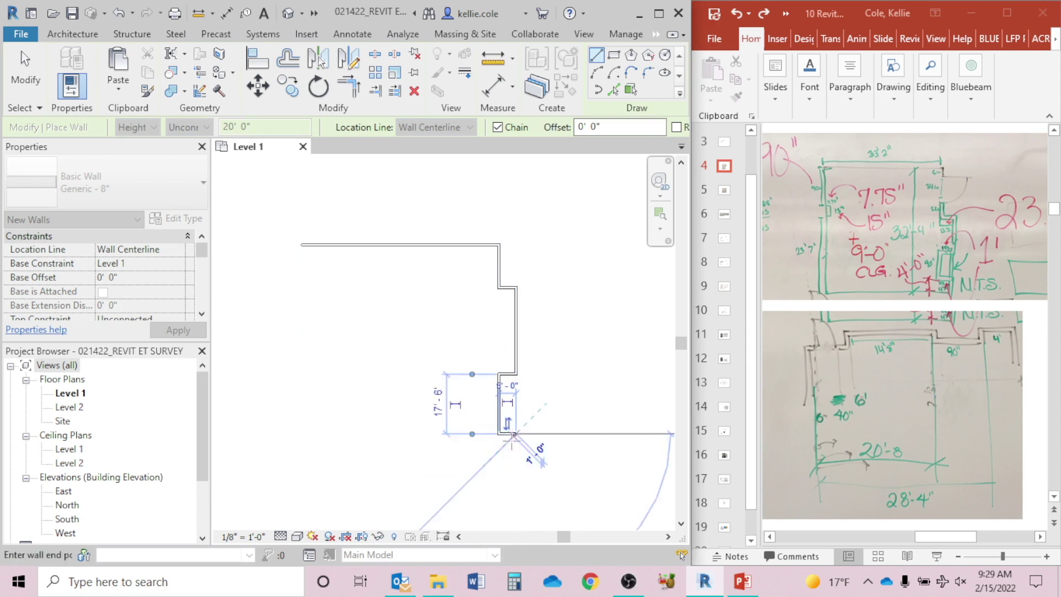
Close the room outline with the last right segment, a 63' lower wall and a straight left wall.
left_click(511, 473)
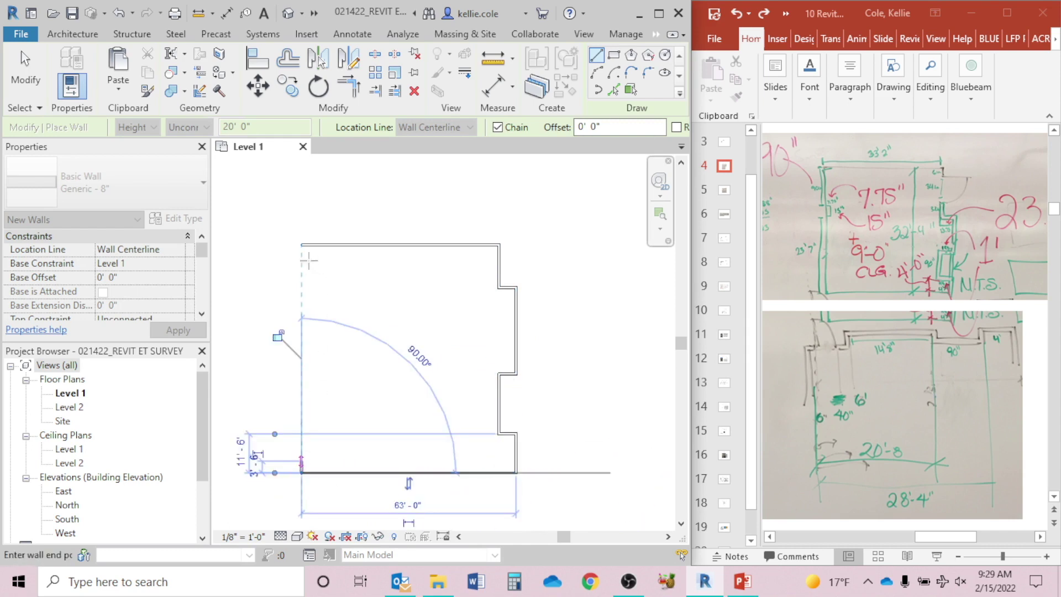
left_click(300, 471)
left_click(302, 244)
key("Escape")
key("Escape")
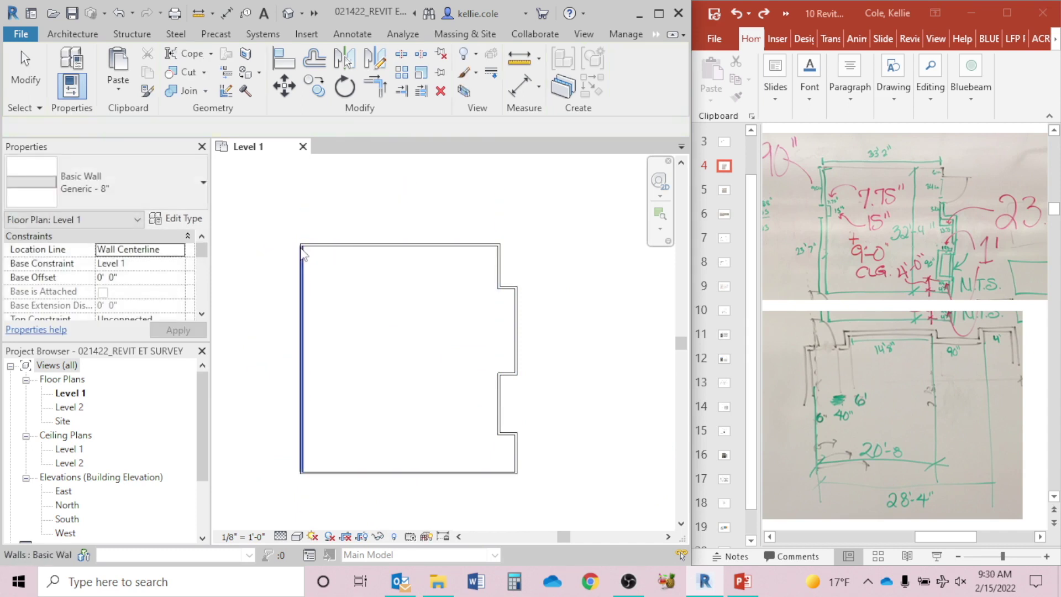
Dimension the room's upper width between the inner faces of the left and upper right walls, placing it above the room.
scroll(587, 350, "down", 1)
middle_click_drag(590, 354, 628, 303)
scroll(612, 280, "up", 1)
scroll(612, 281, "up", 1)
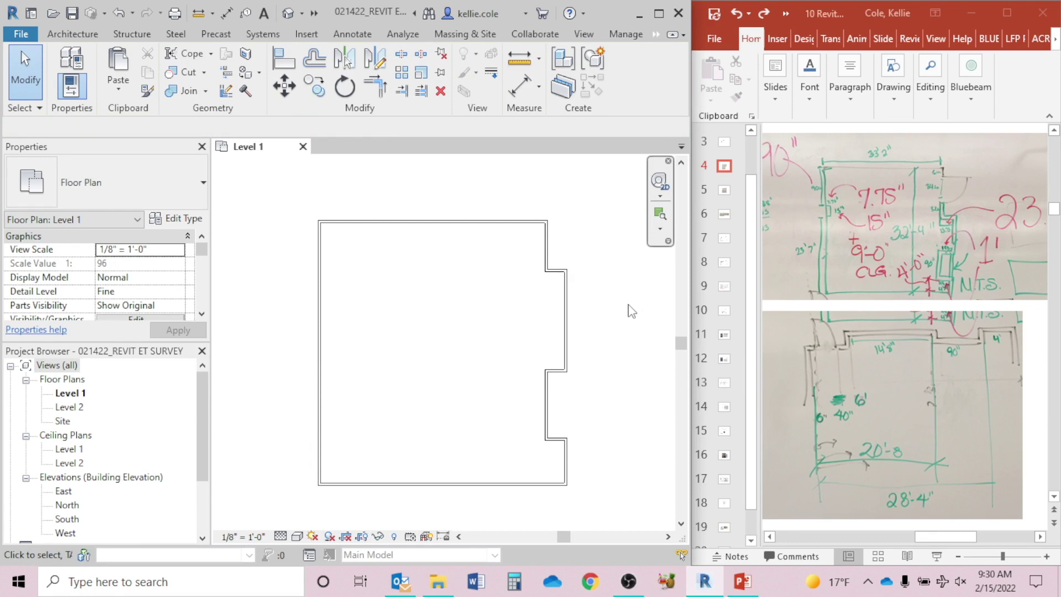
key("d")
key("i")
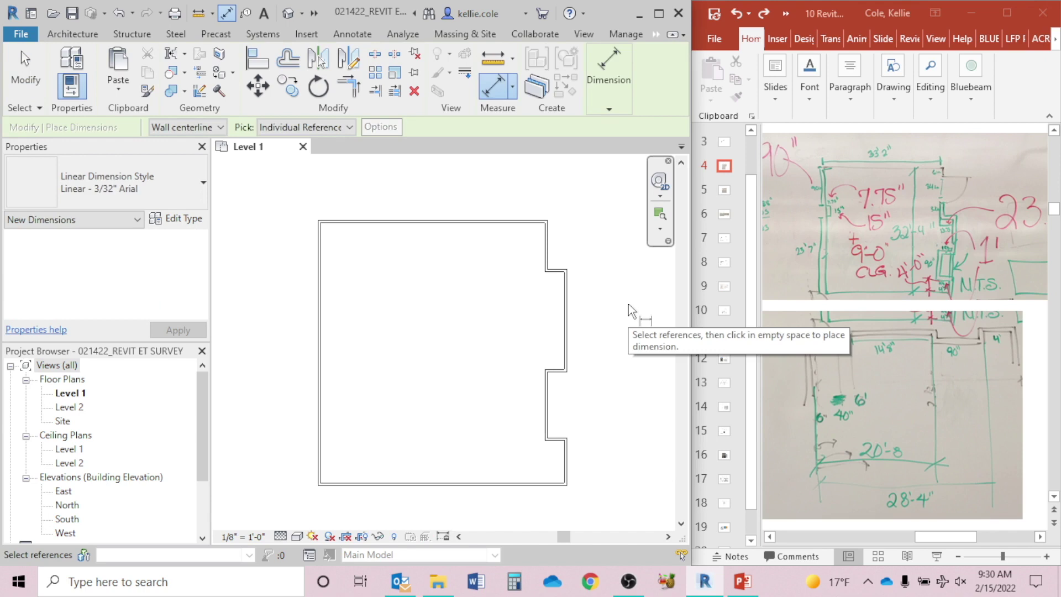
scroll(544, 243, "up", 3)
scroll(543, 244, "up", 2)
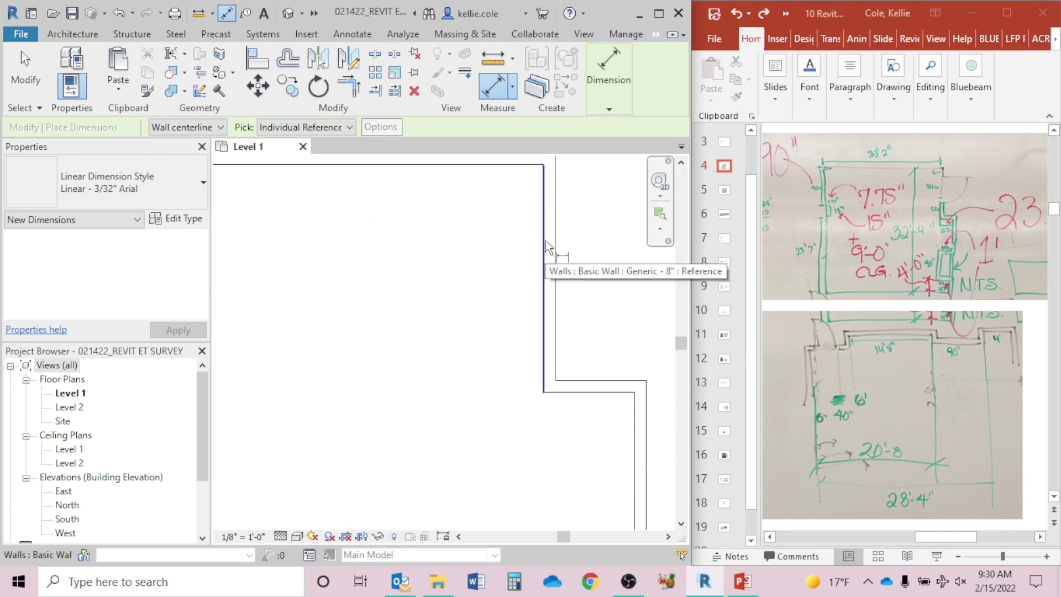
left_click(546, 246)
scroll(549, 243, "down", 4)
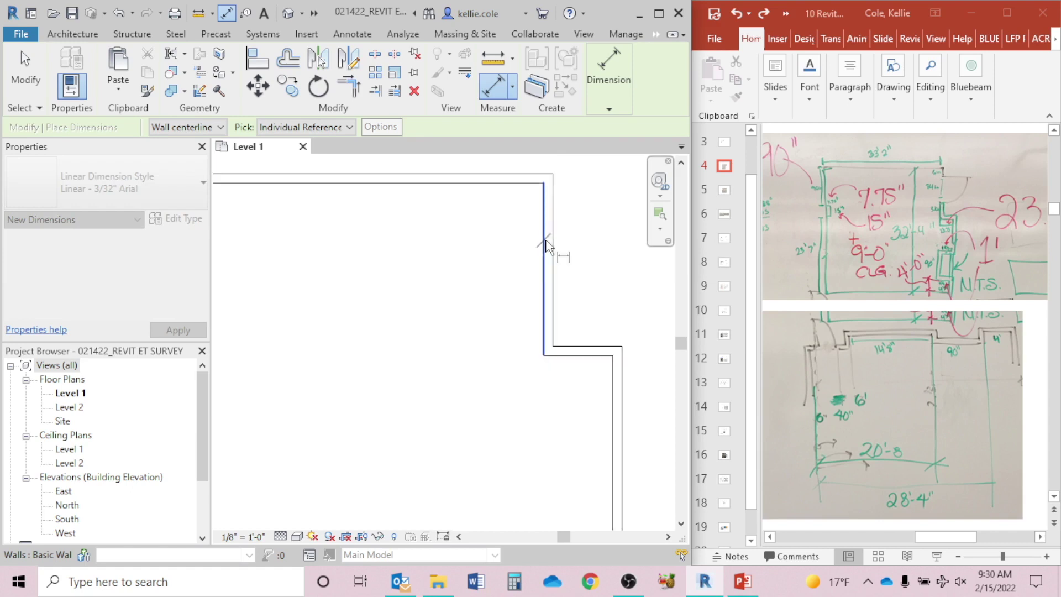
middle_click_drag(450, 263, 446, 249)
scroll(491, 243, "up", 2)
scroll(369, 260, "up", 1)
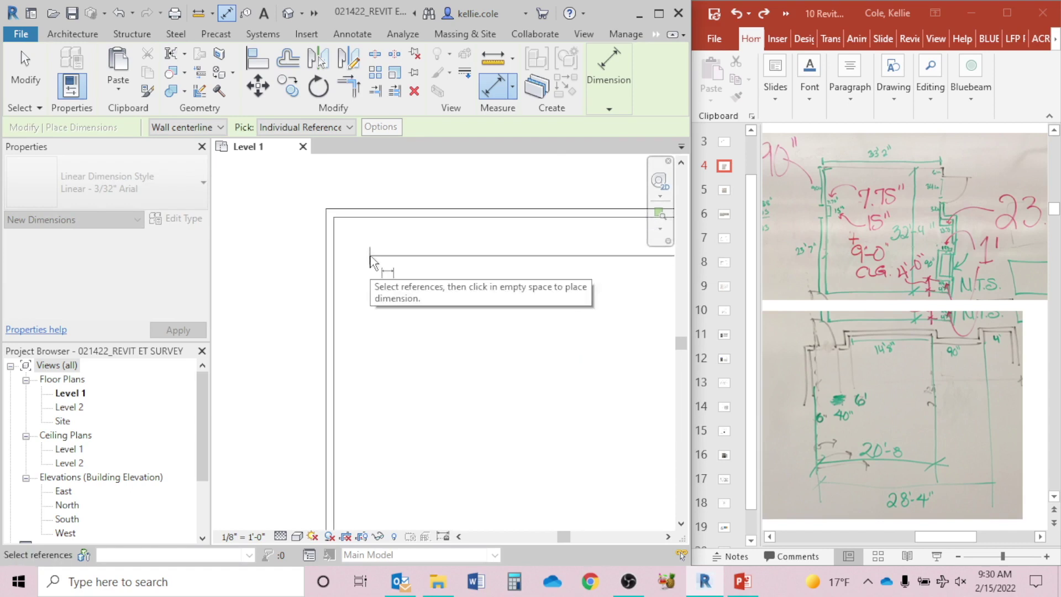
left_click(338, 262)
left_click(371, 221)
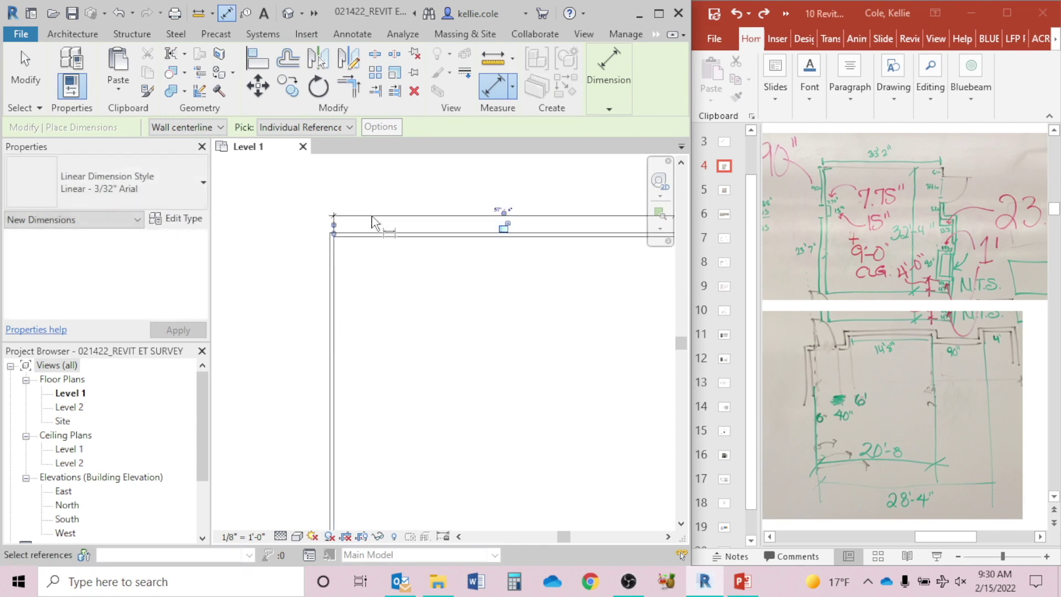
key("Escape")
Draw a small 3' by 3' square wall projection on the inside of the left wall, in its upper part.
scroll(433, 324, "down", 1)
middle_click_drag(433, 325, 415, 261)
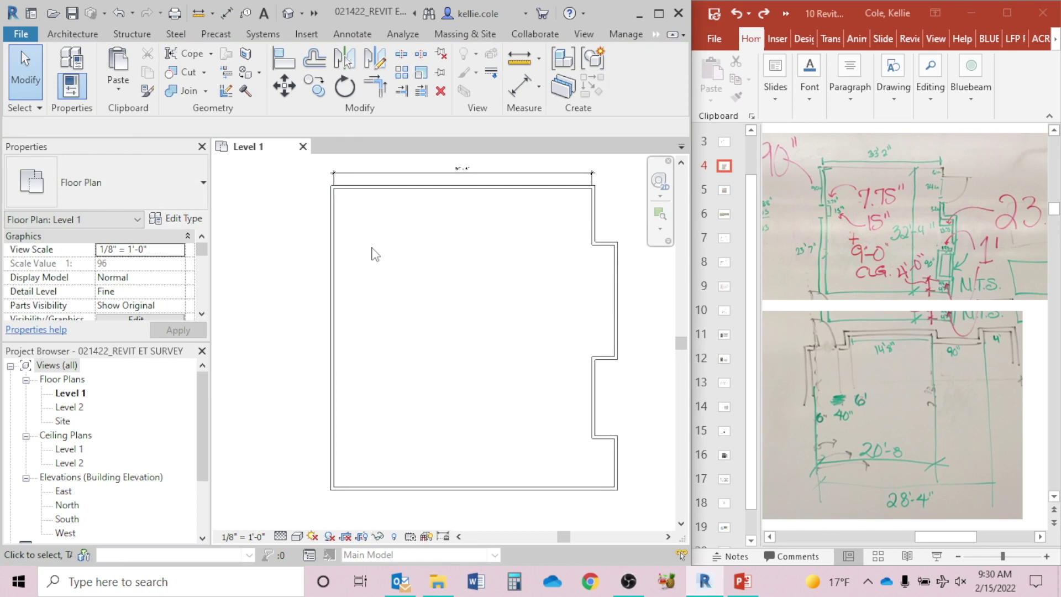
key("w")
key("a")
left_click(339, 213)
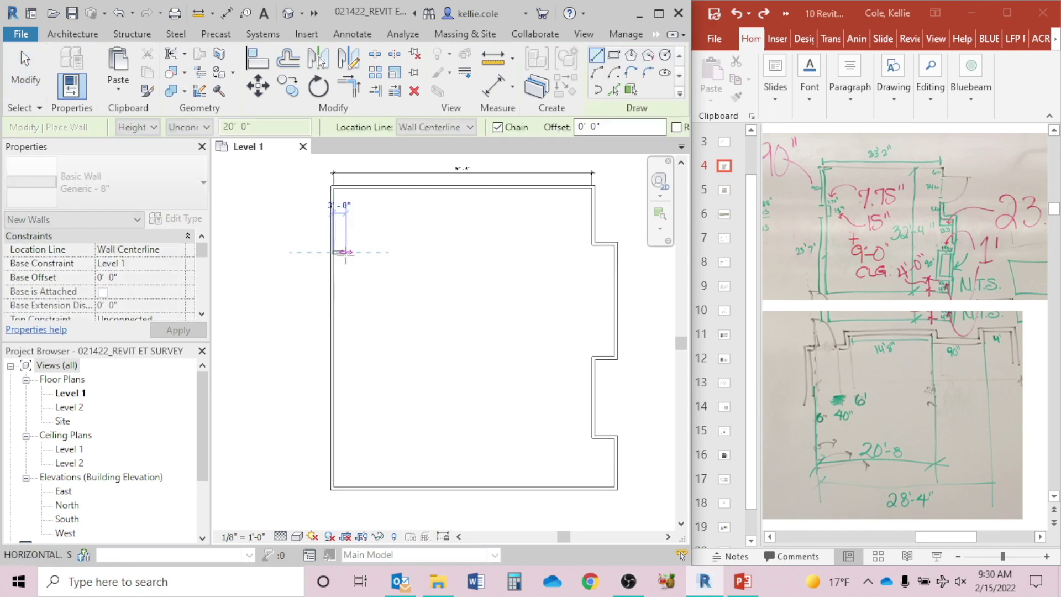
scroll(345, 252, "up", 2)
left_click(343, 251)
left_click(342, 275)
left_click(324, 275)
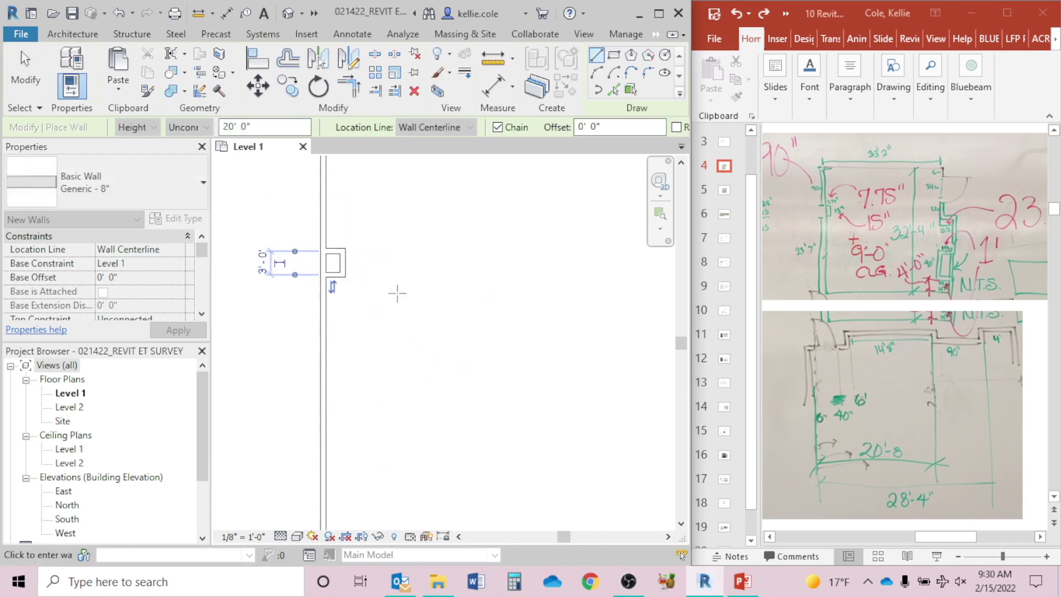
key("Escape")
key("Escape")
Dimension the room's depth between the inner faces of the upper and lower walls, placing it outside the left wall.
scroll(395, 290, "down", 3)
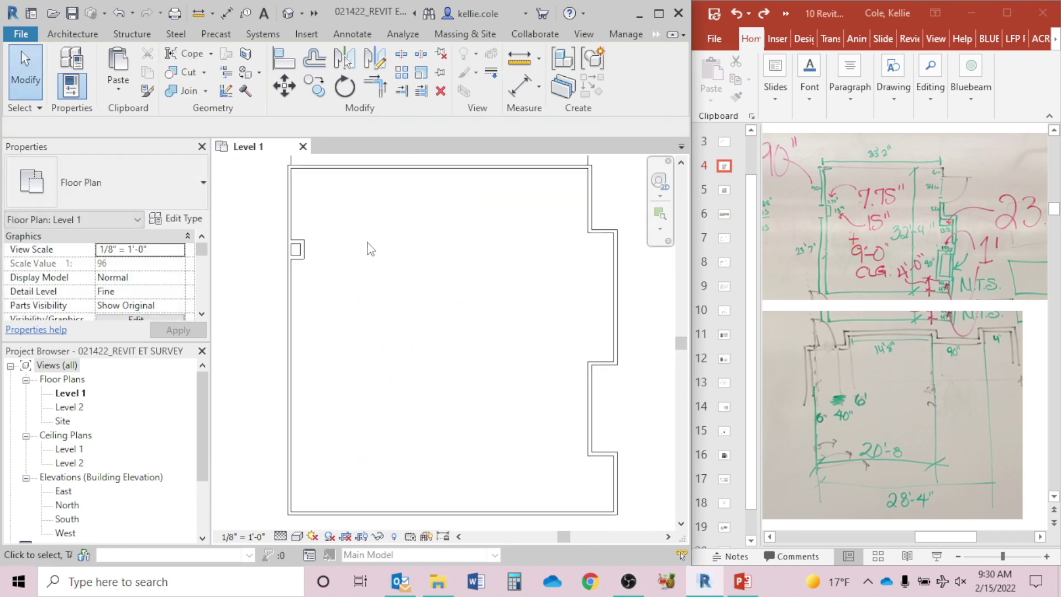
scroll(370, 249, "down", 1)
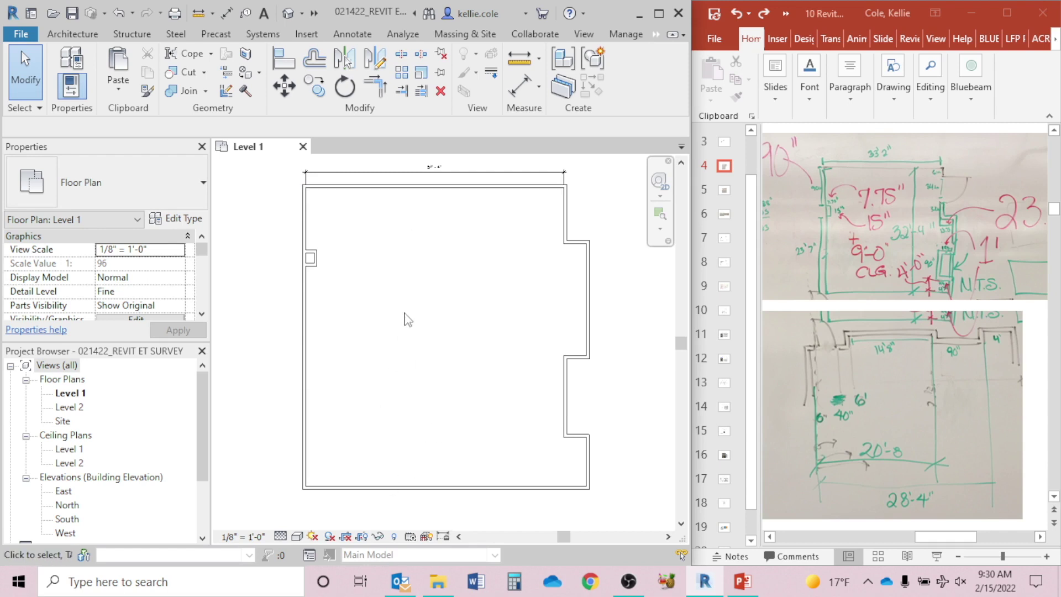
key("d")
key("i")
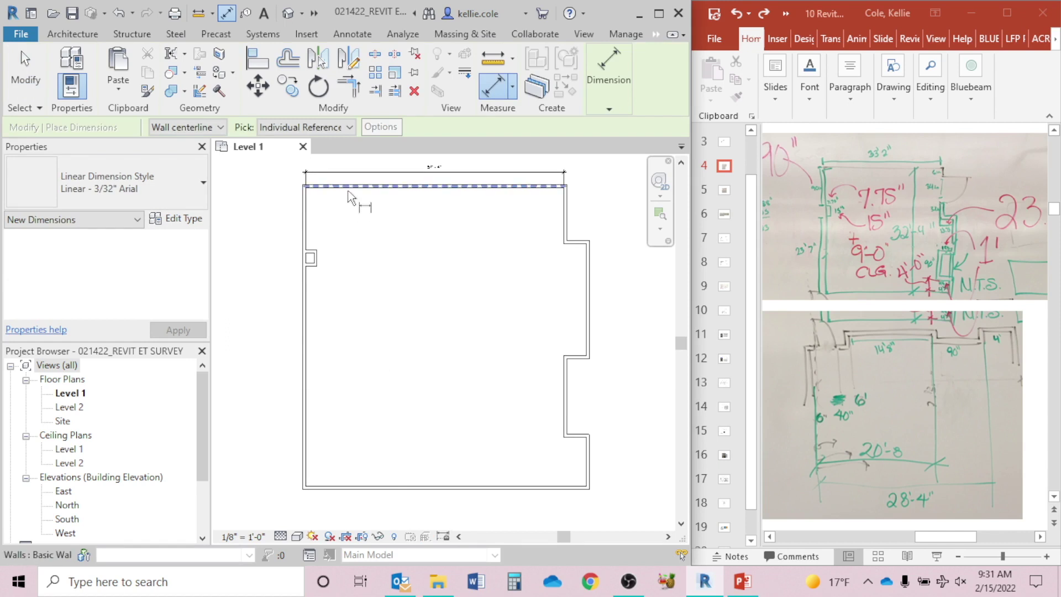
scroll(348, 197, "up", 5)
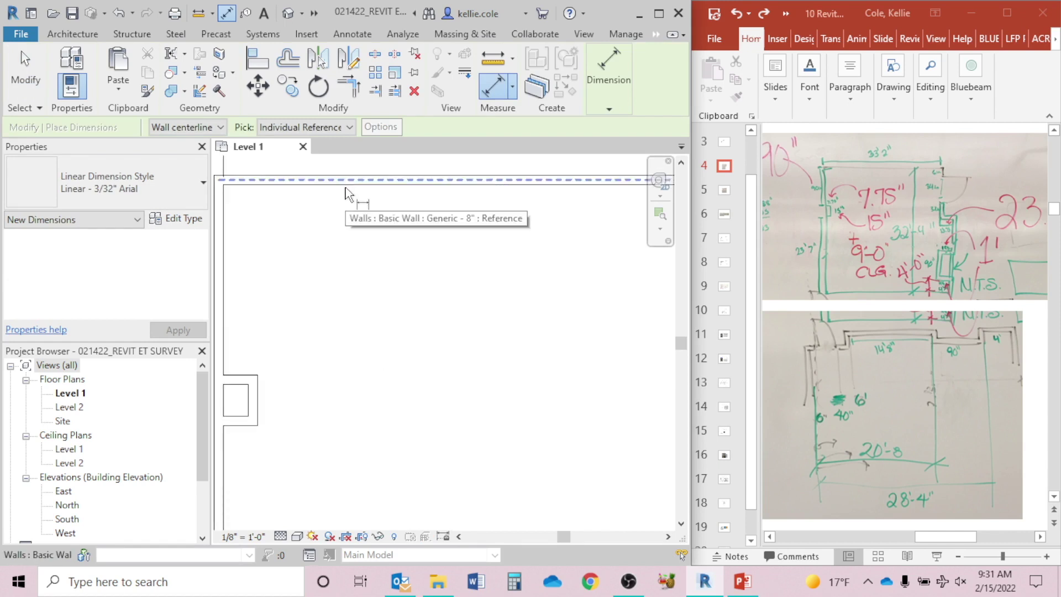
left_click(345, 189)
scroll(344, 189, "down", 3)
scroll(345, 189, "down", 2)
scroll(338, 415, "up", 4)
left_click(333, 428)
scroll(344, 431, "down", 4)
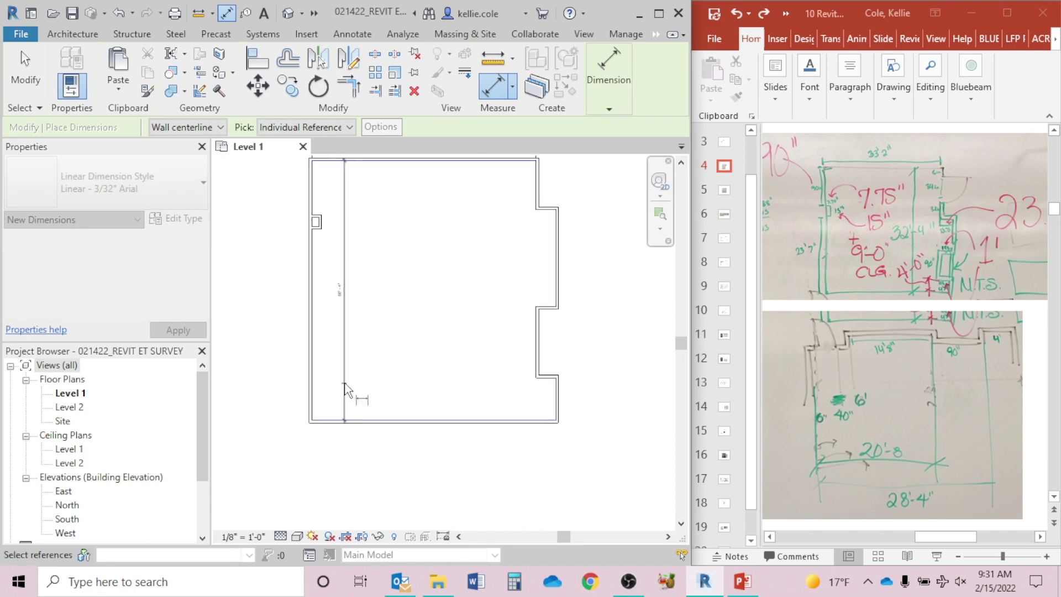
left_click(295, 389)
key("Escape")
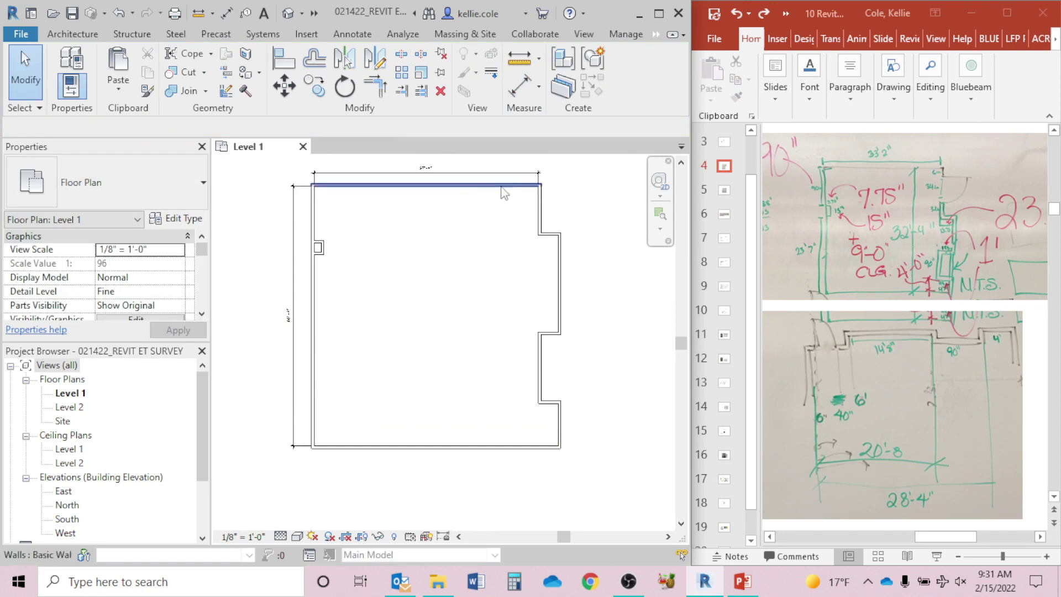
left_click(319, 215)
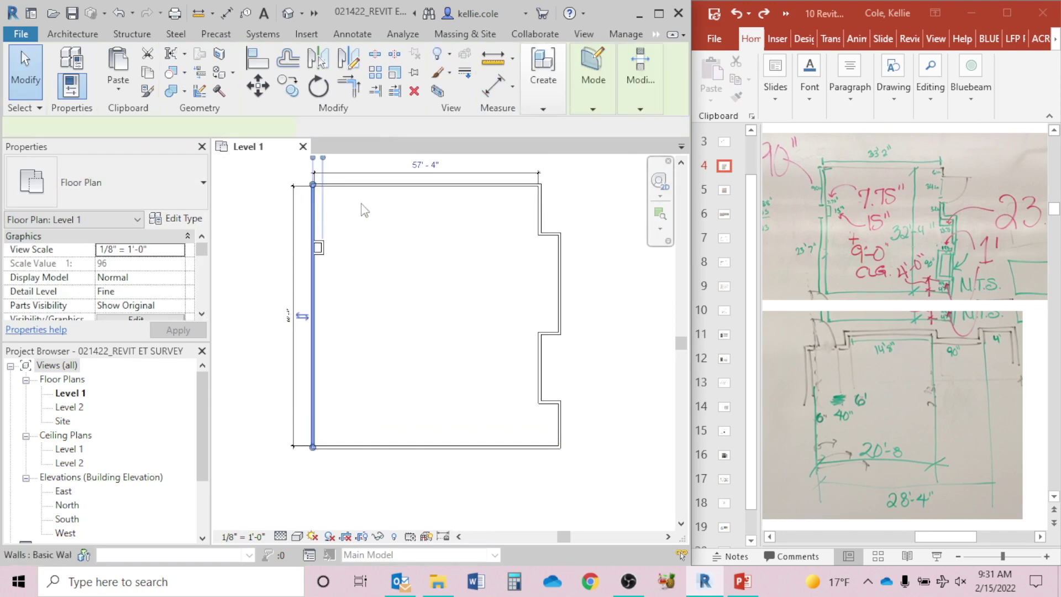
left_click(541, 213)
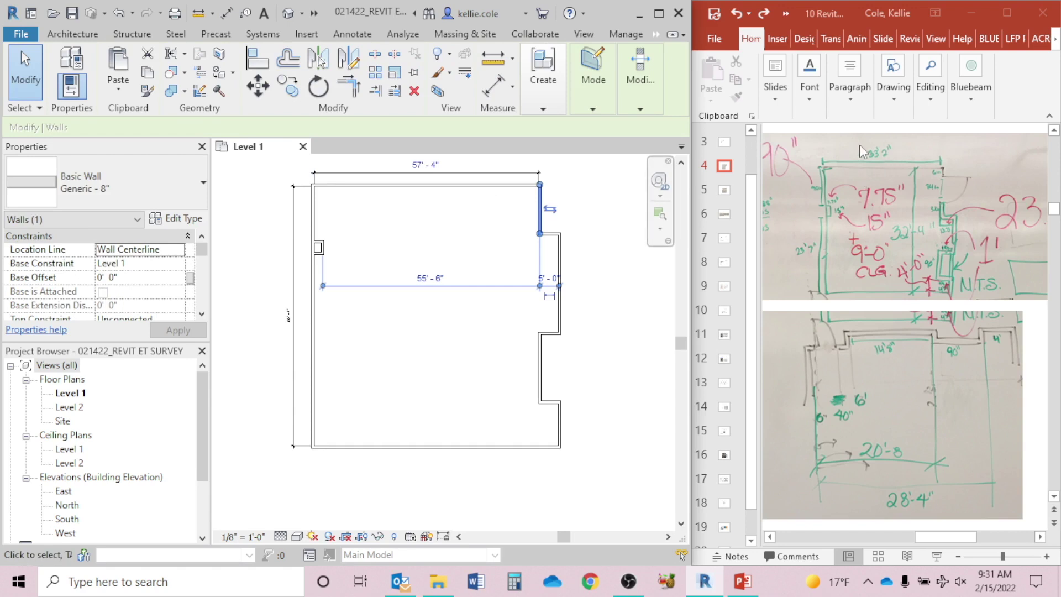
left_click(597, 267)
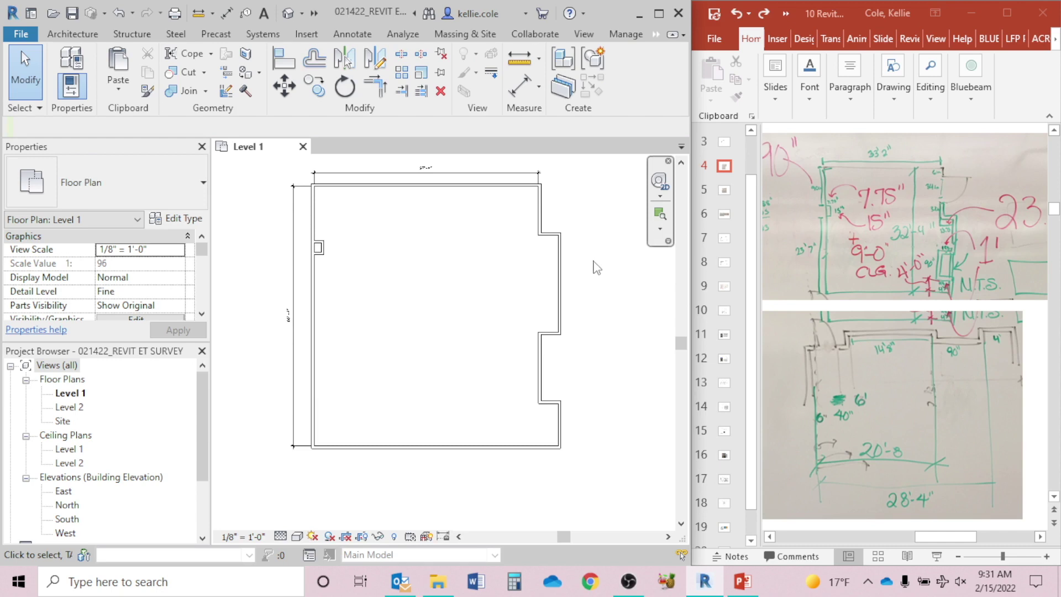
left_click(540, 213)
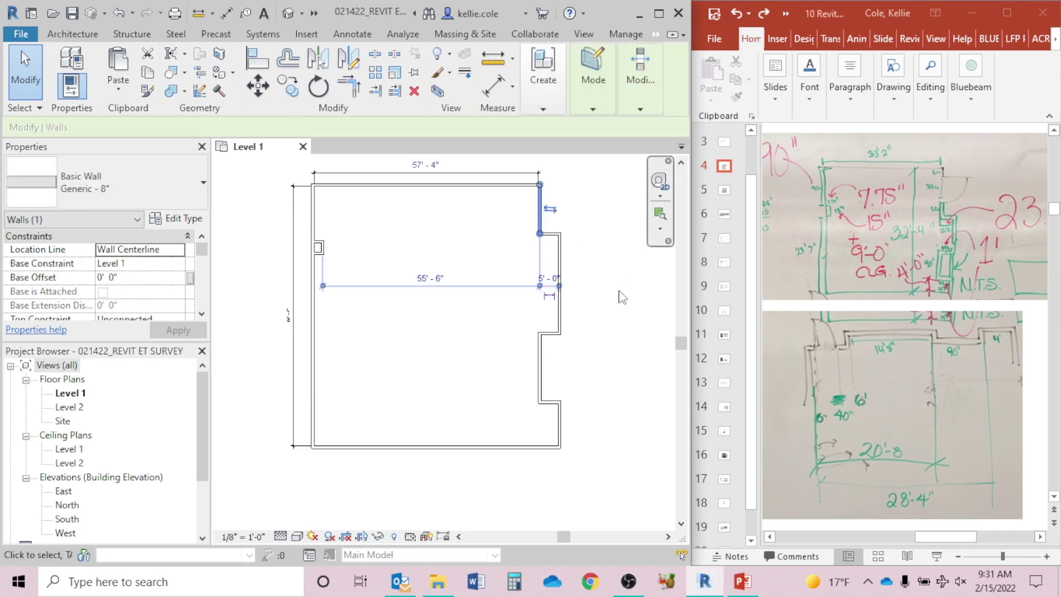
left_click(611, 277)
middle_click_drag(595, 251, 610, 275)
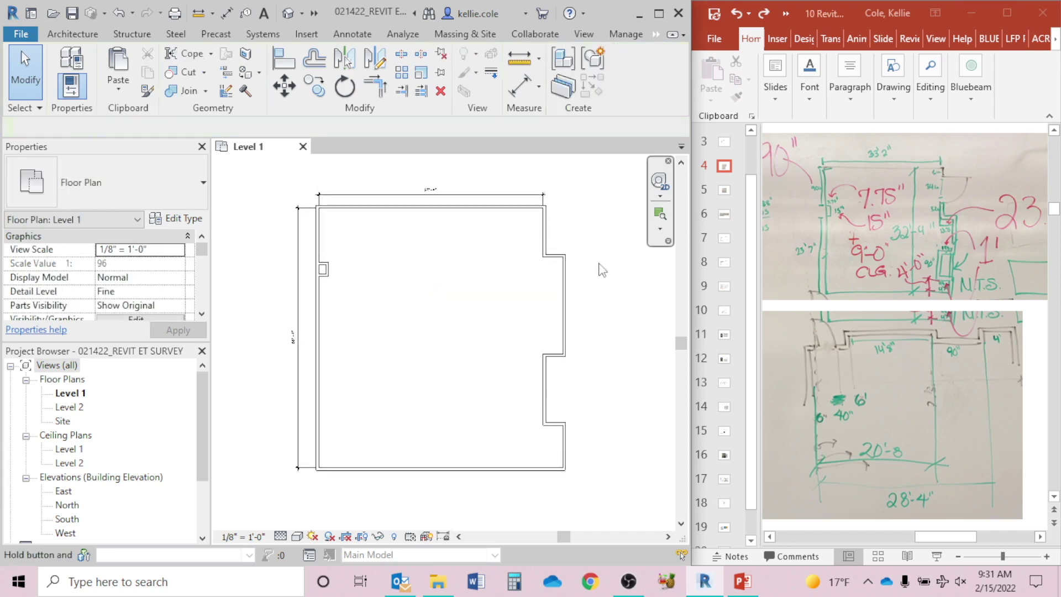
Move the upper right wall segment by setting the room's upper width dimension to 33' 2".
left_click(548, 238)
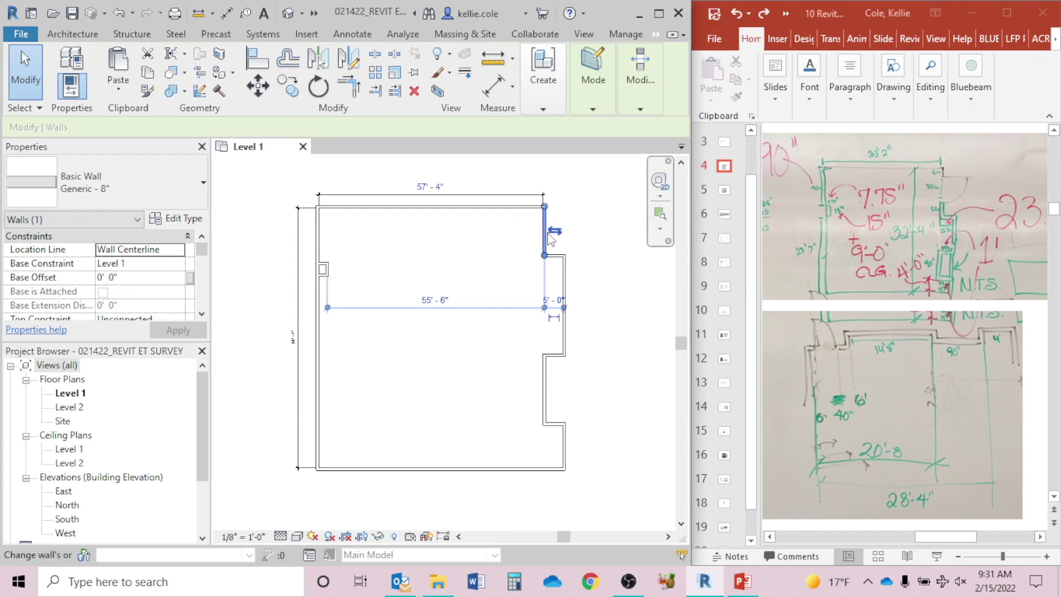
left_click(435, 191)
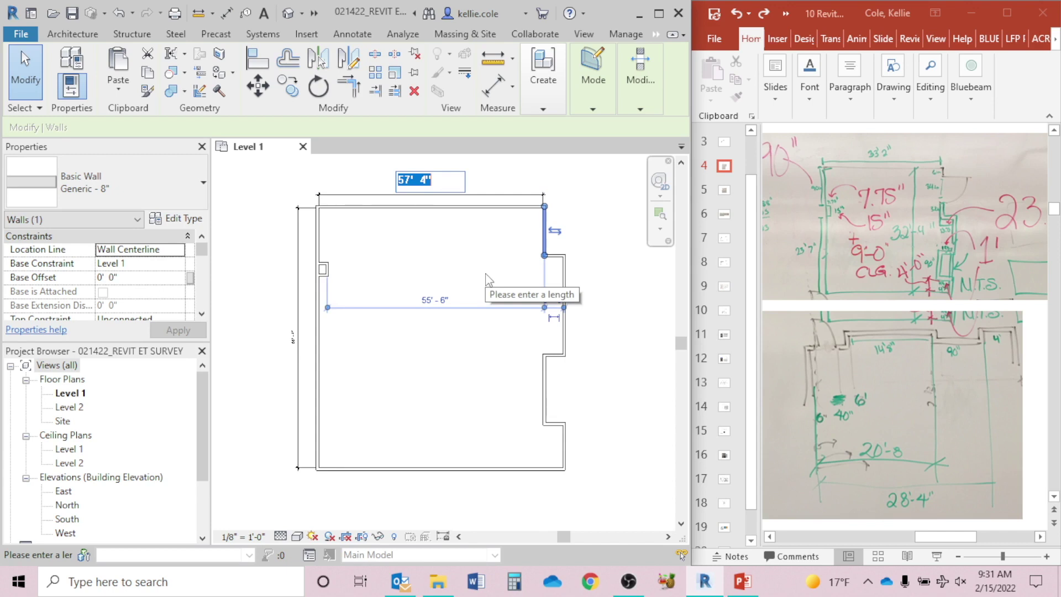
type("33'2\"")
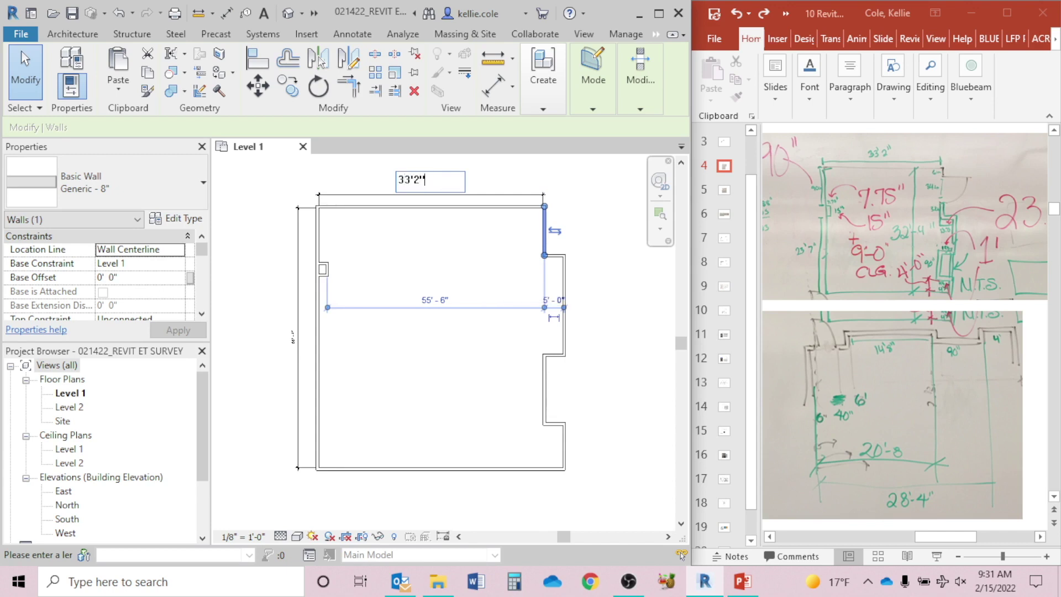
key("Return")
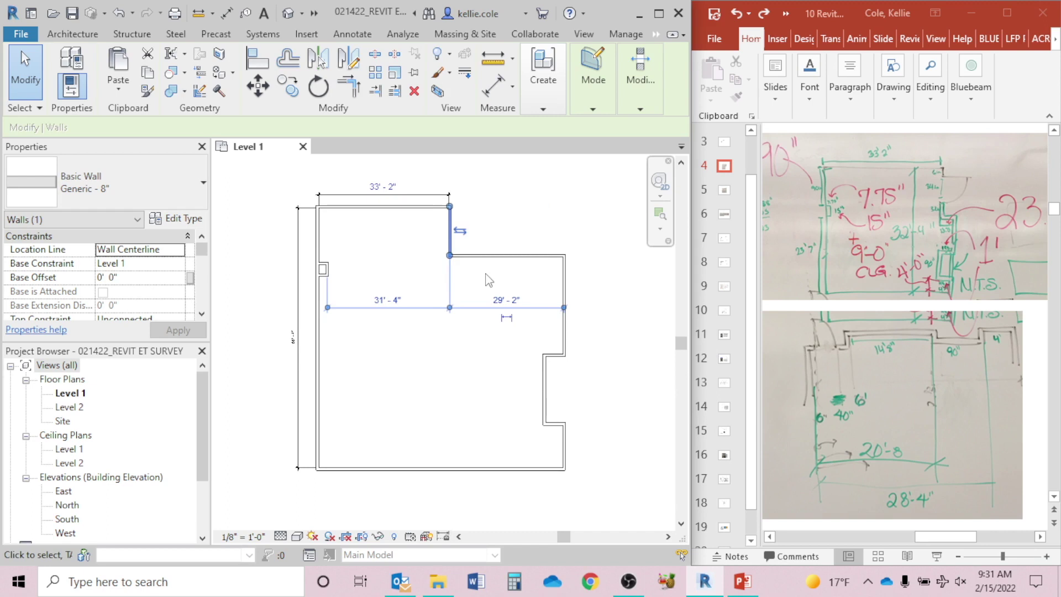
key("Escape")
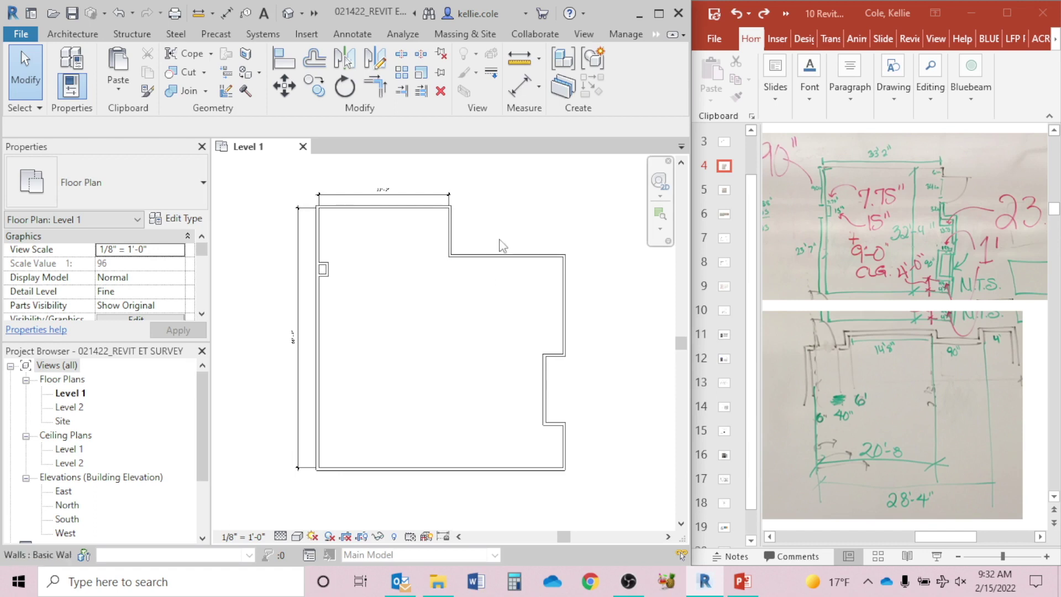
mouse_move(510, 218)
left_mouse_down()
mouse_move(625, 504)
mouse_move(568, 395)
mouse_move(512, 215)
left_mouse_up()
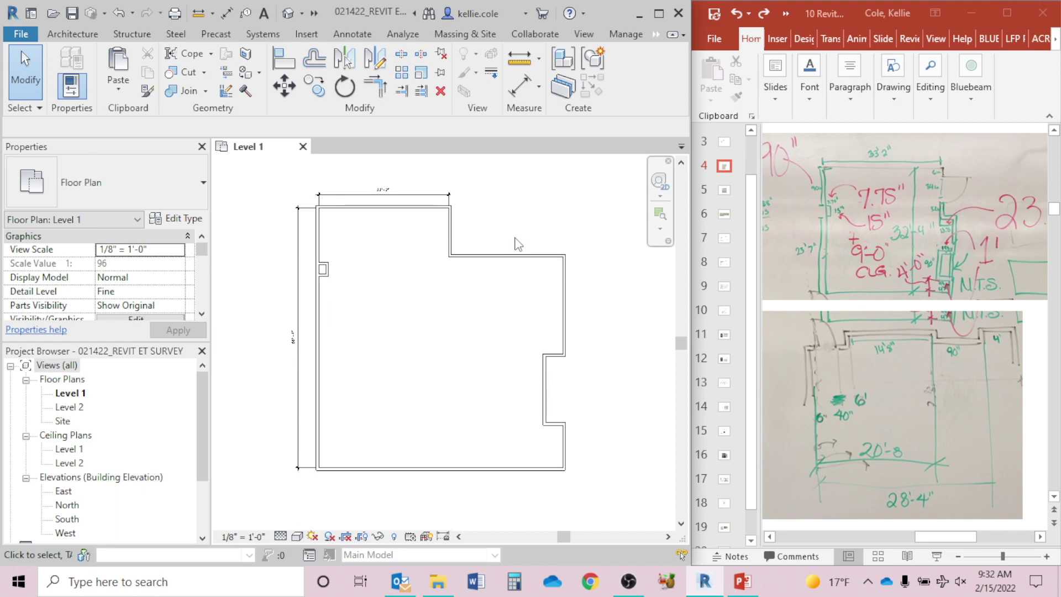
Move the five wall segments on the room's right side inward, roughly lining up the recess's back wall with the upper right wall.
left_click_drag(504, 232, 611, 504)
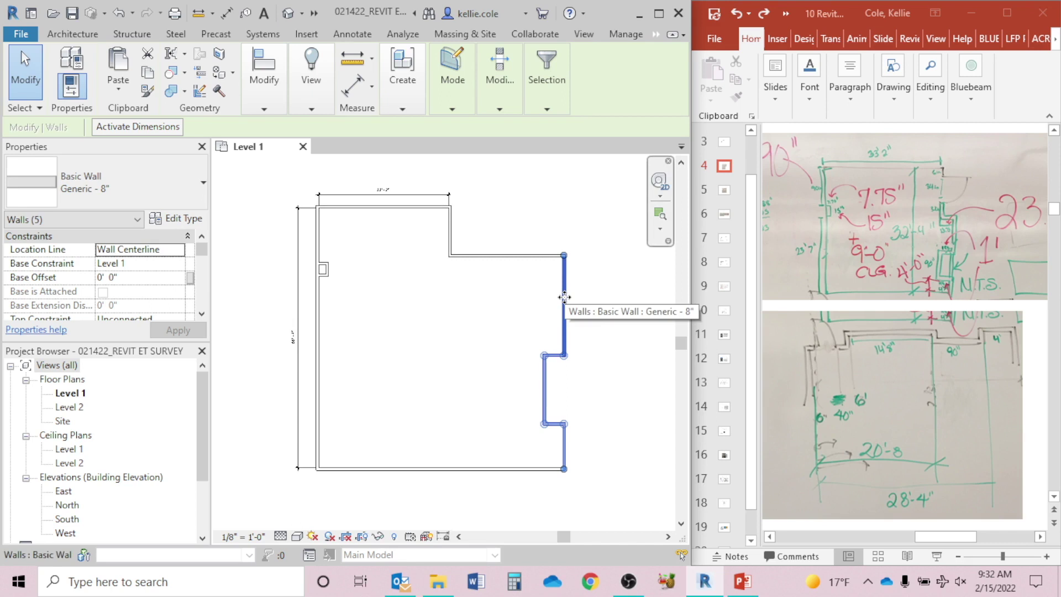
left_click_drag(565, 297, 473, 303)
left_click(554, 340)
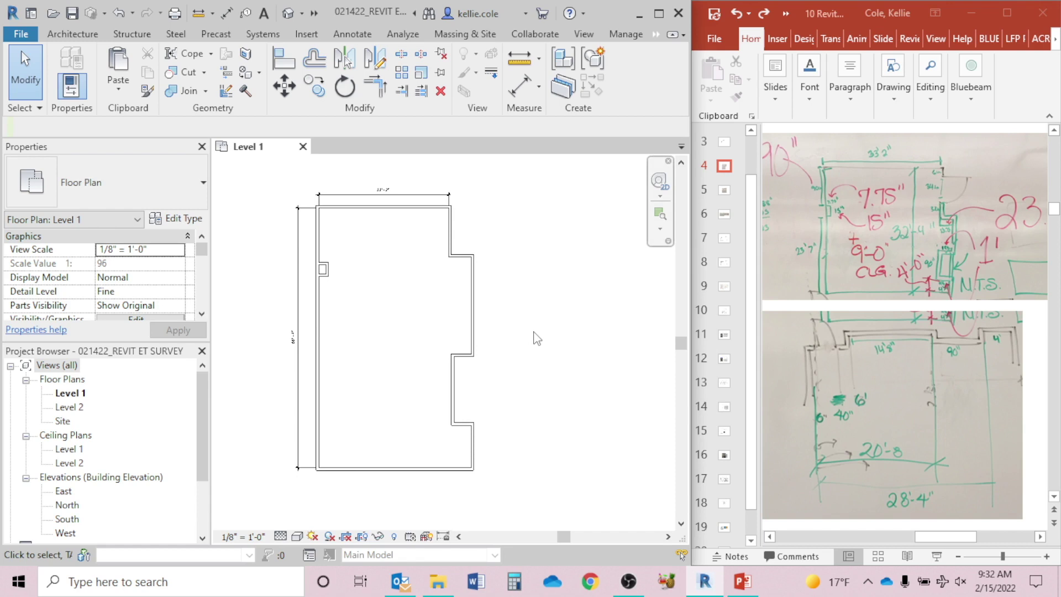
left_click_drag(506, 320, 415, 443)
left_click_drag(433, 342, 419, 385)
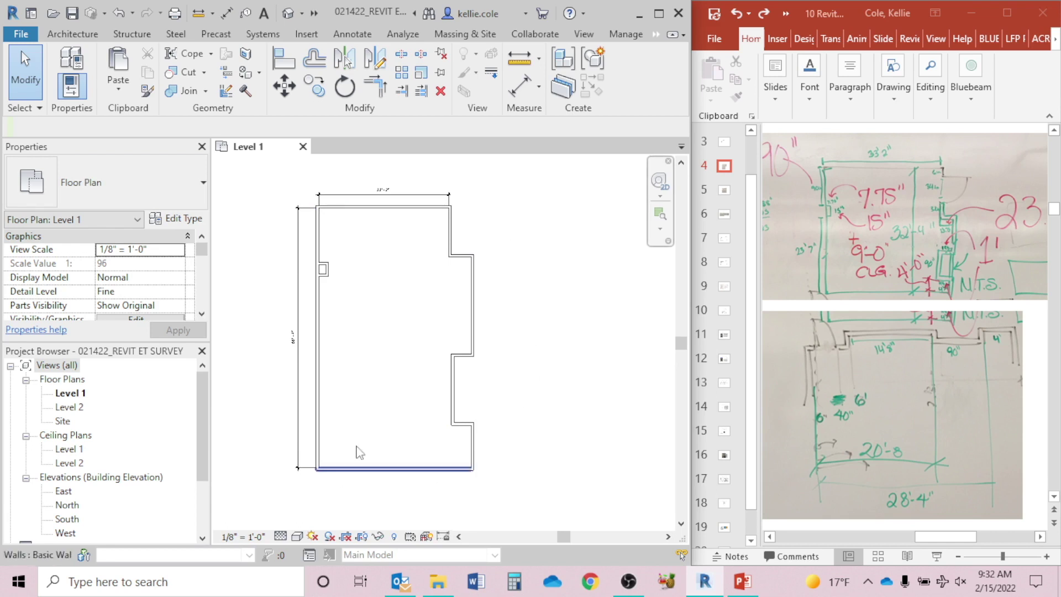
Move the recess's two return walls and the room's lower wall upward, reducing the room's depth to about 40' 6".
left_click(463, 356)
left_click_drag(463, 355, 463, 294)
left_click_drag(464, 425, 465, 339)
left_click_drag(386, 473, 379, 361)
scroll(358, 280, "up", 2)
mouse_move(392, 284)
middle_mouse_down()
mouse_move(414, 344)
mouse_move(367, 282)
mouse_move(395, 304)
middle_mouse_up()
scroll(408, 322, "down", 1)
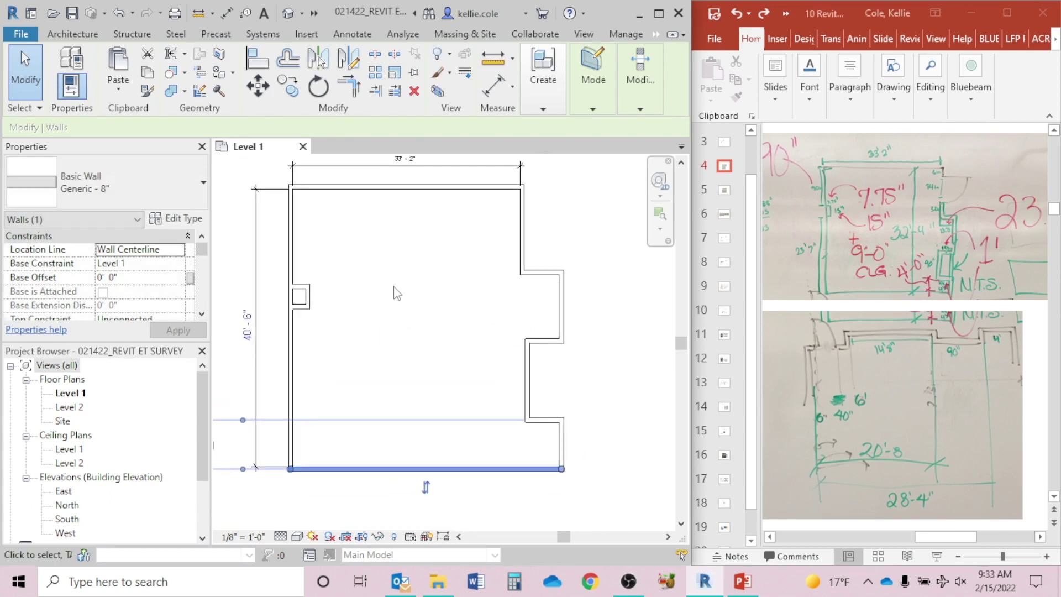
key("Escape")
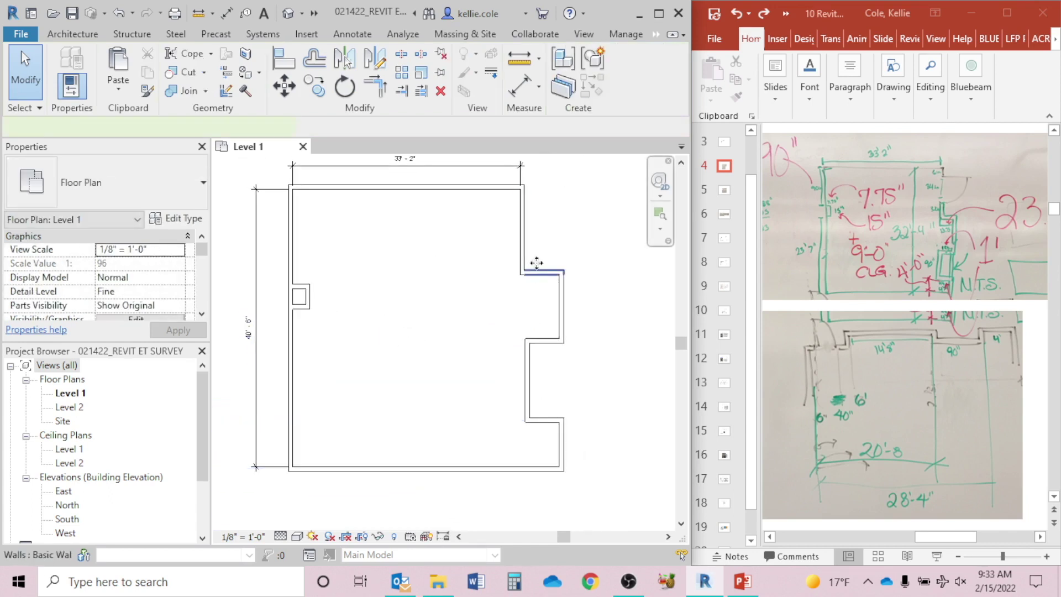
Move the upper right jog wall up to about 7' 6" below the upper wall, and shift both outer right walls slightly inward.
left_click_drag(538, 263, 540, 237)
left_click(562, 297)
left_click_drag(562, 297, 550, 290)
key("Escape")
left_click_drag(561, 442, 550, 449)
key("Escape")
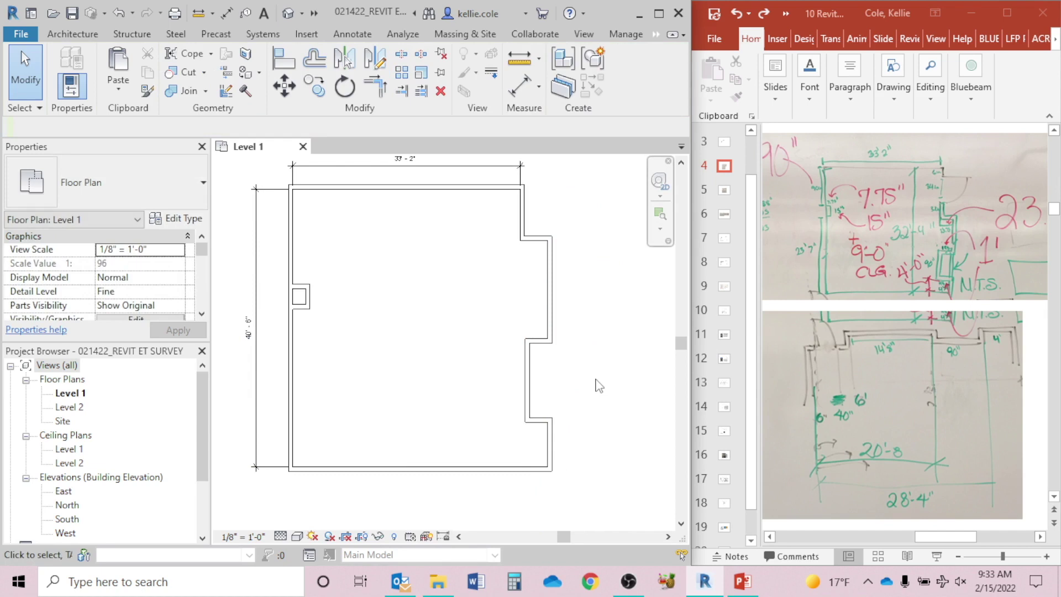
Move the room's lower wall by setting the depth dimension to 32' 4".
left_click(449, 469)
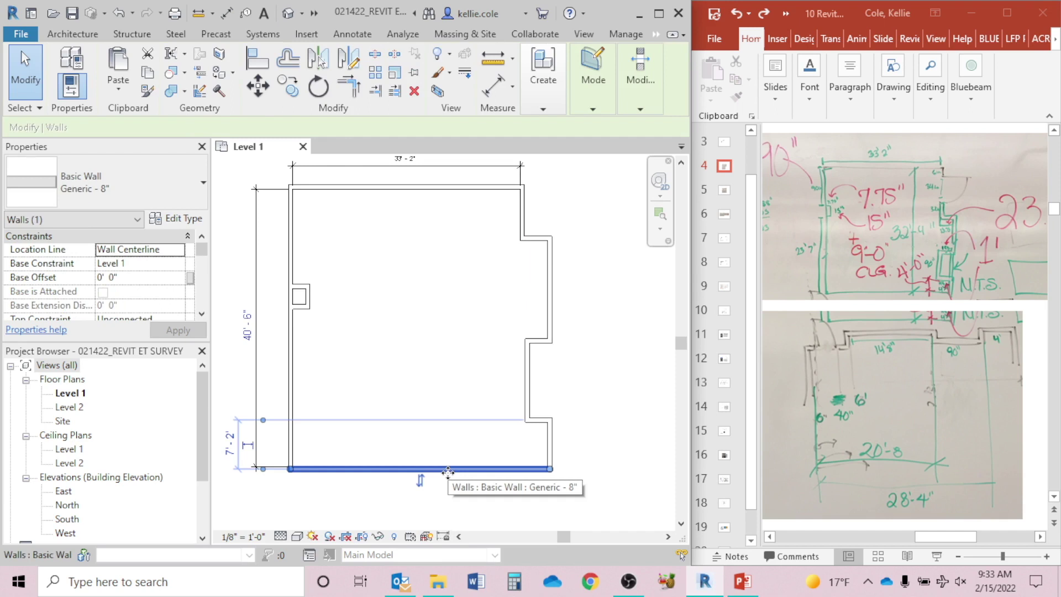
left_click(395, 264)
left_click(356, 188)
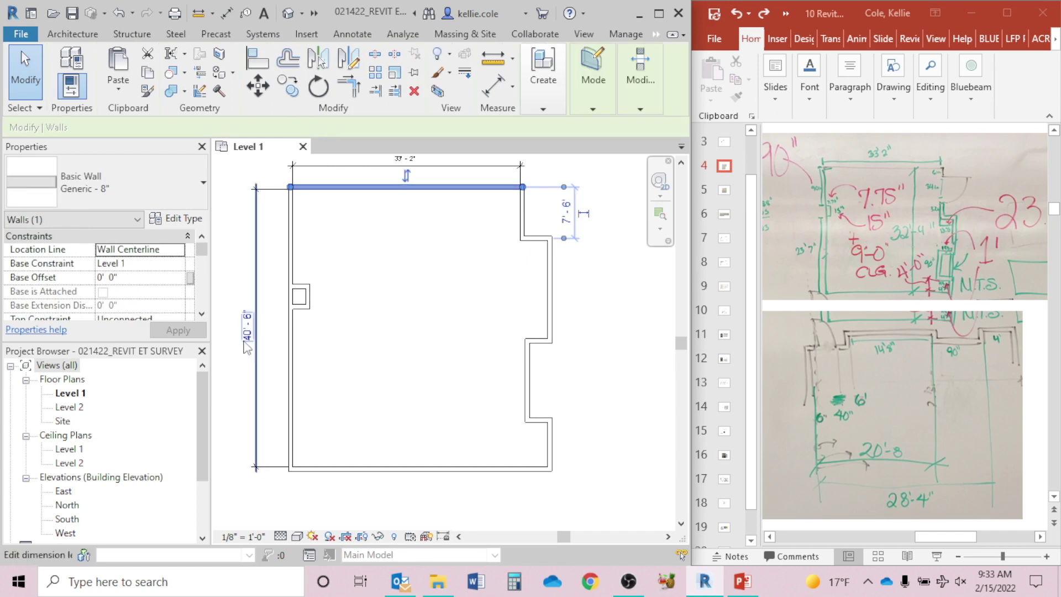
left_click(335, 355)
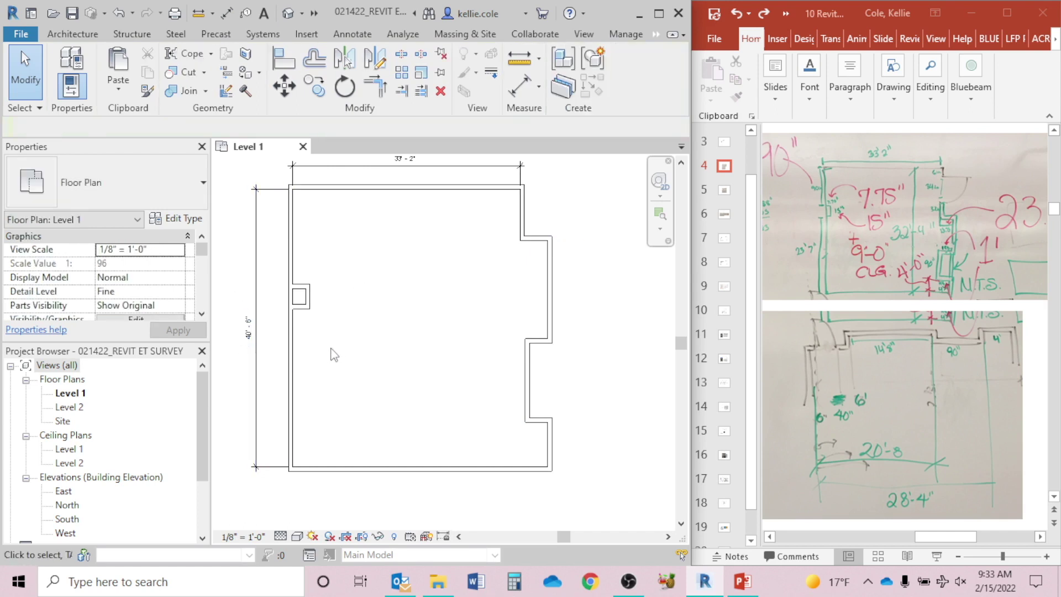
left_click(332, 470)
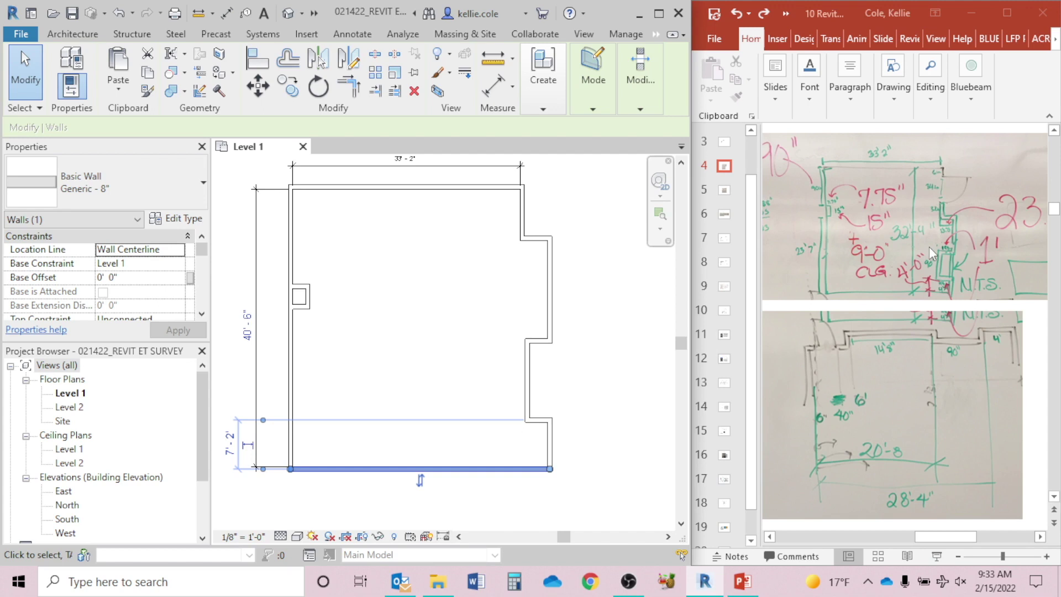
left_click(247, 325)
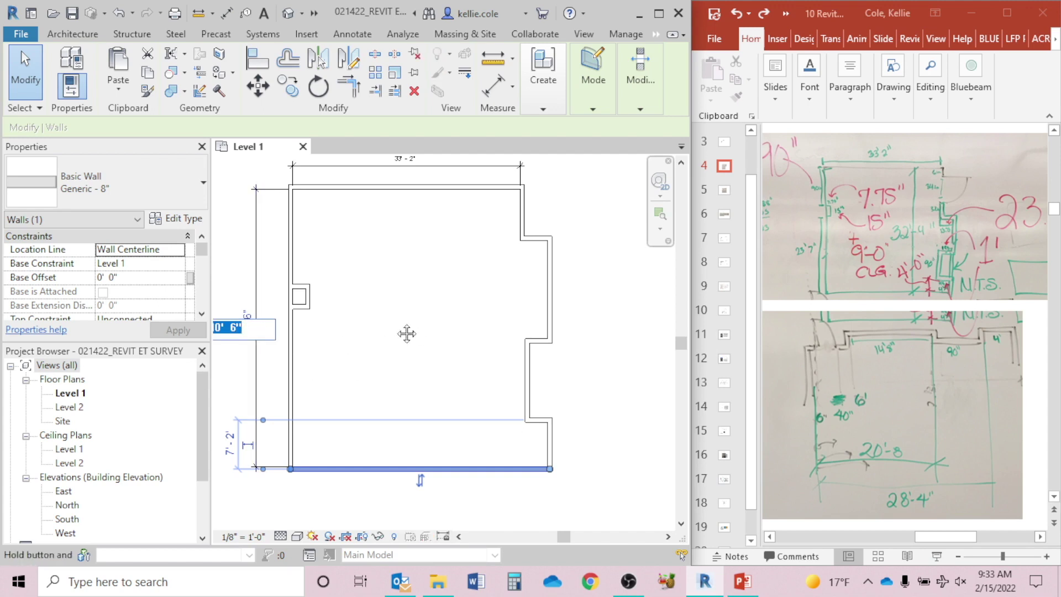
middle_click_drag(407, 333, 472, 334)
type("32'4")
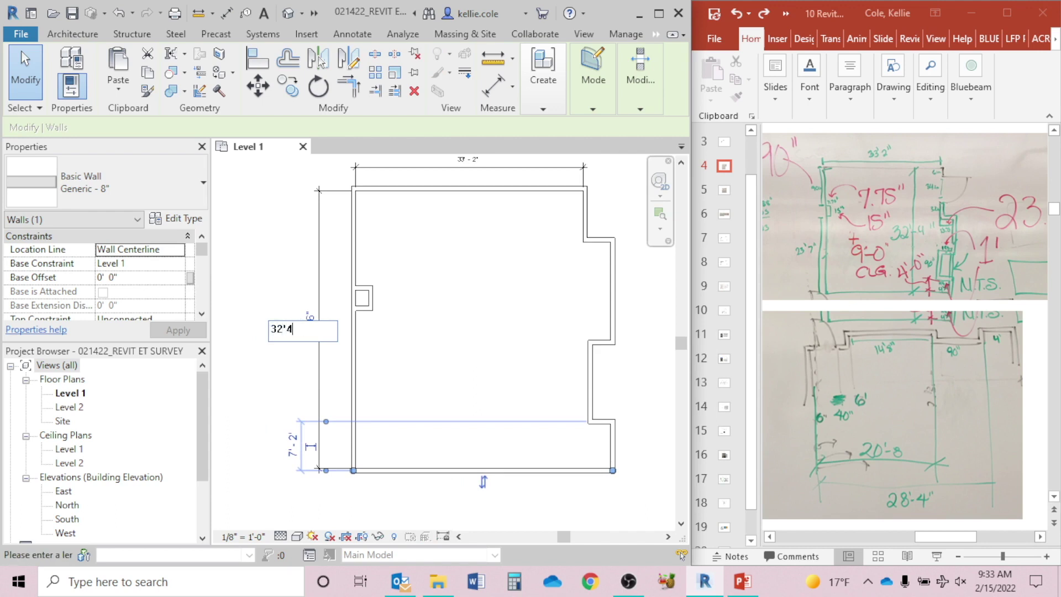
key("Return")
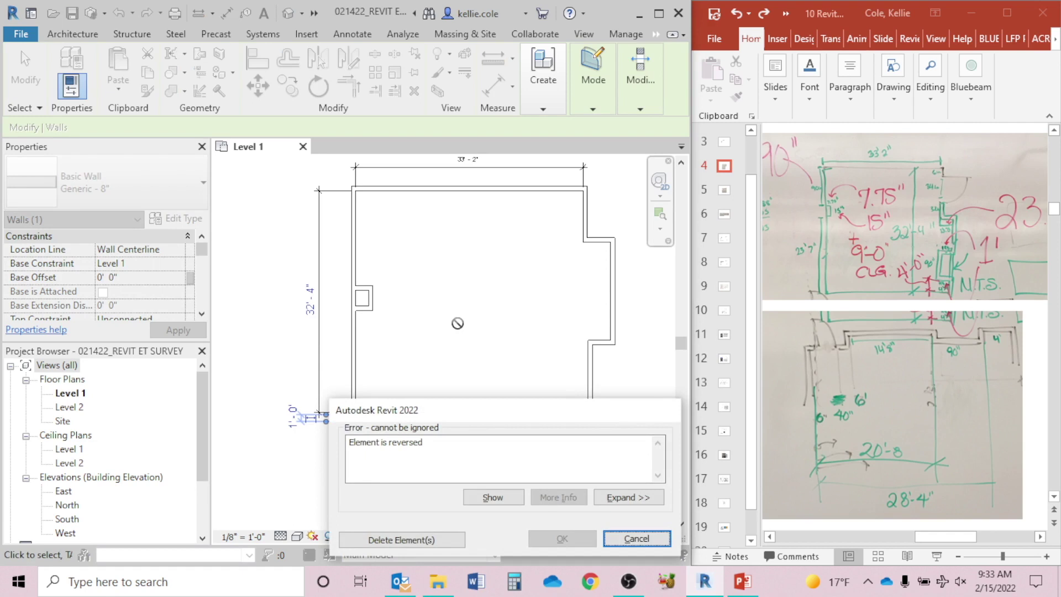
Delete the reversed lower right wall segment and move the recess's lower return wall up to about 5' from the lower wall.
left_click_drag(483, 414, 821, 247)
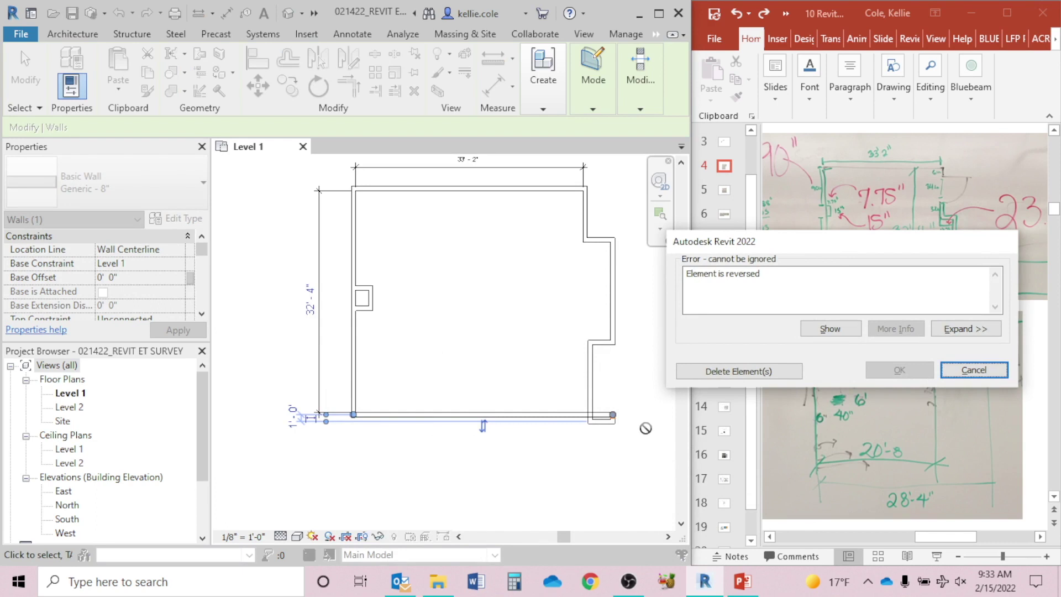
left_click(740, 373)
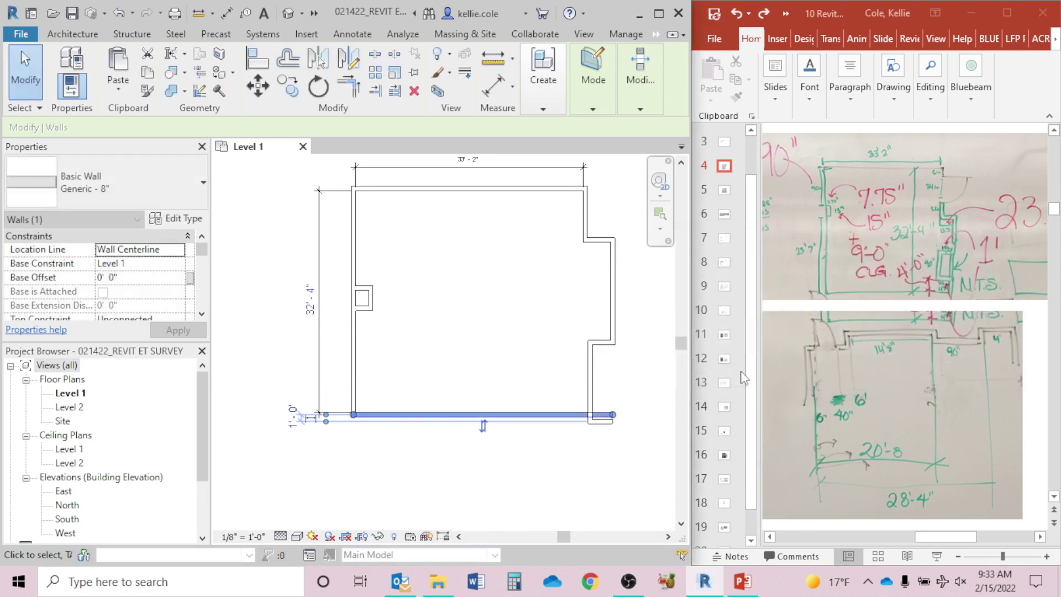
left_click(617, 374)
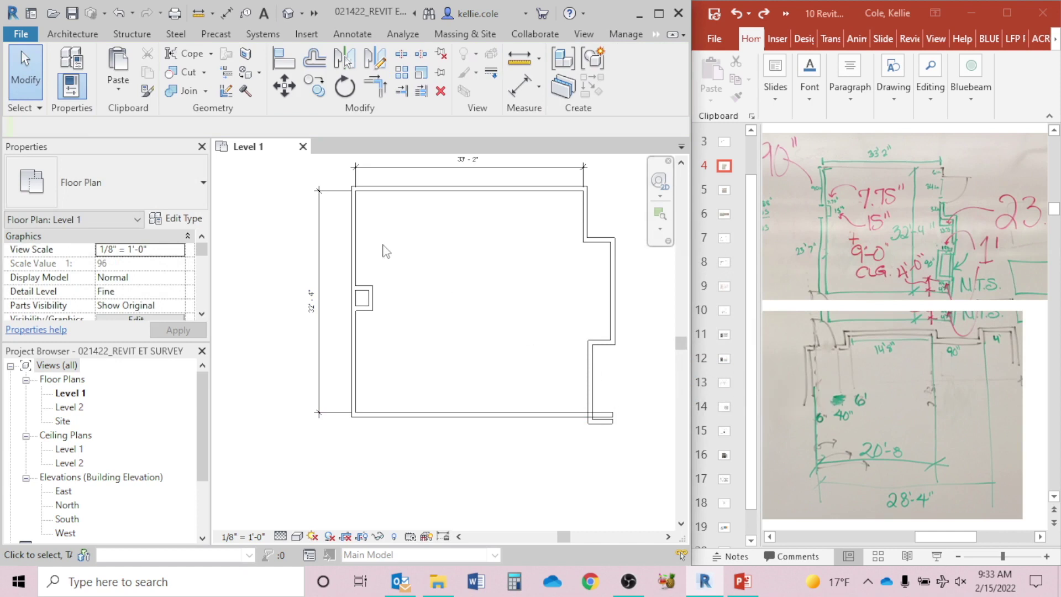
scroll(440, 308, "down", 2)
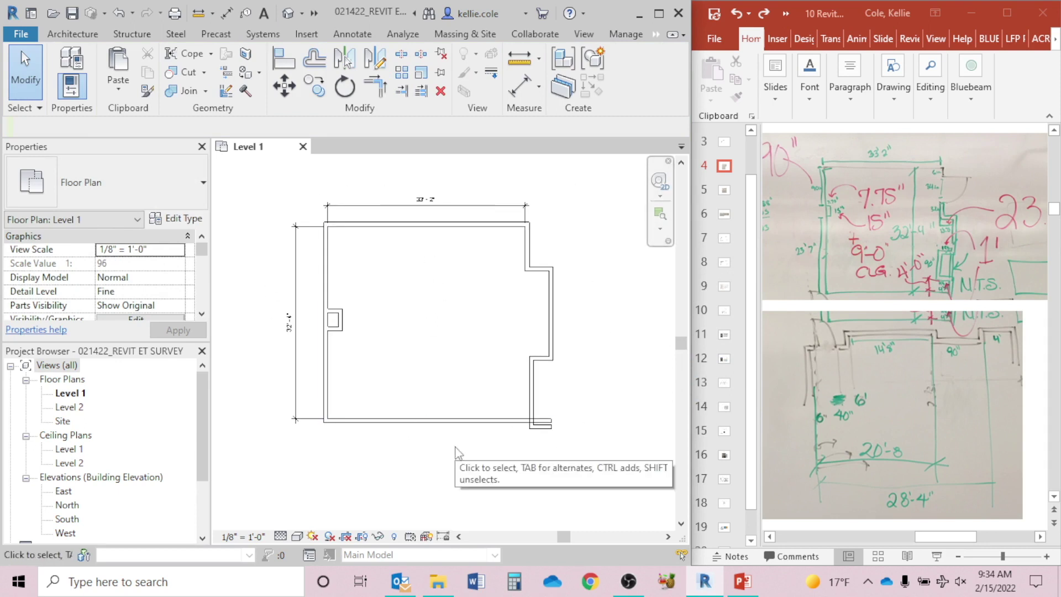
left_click(549, 429)
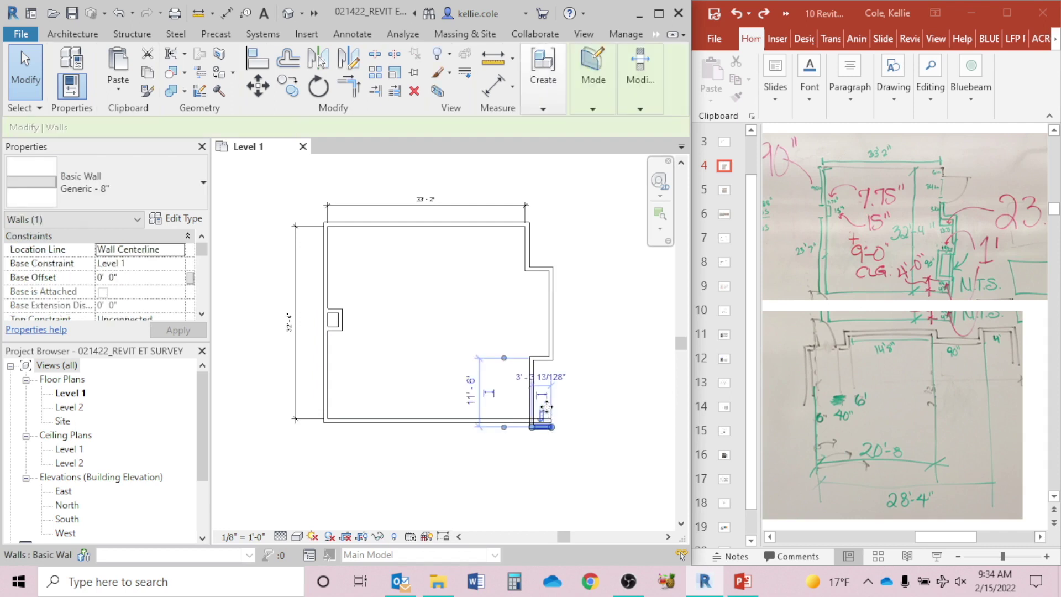
key("Delete")
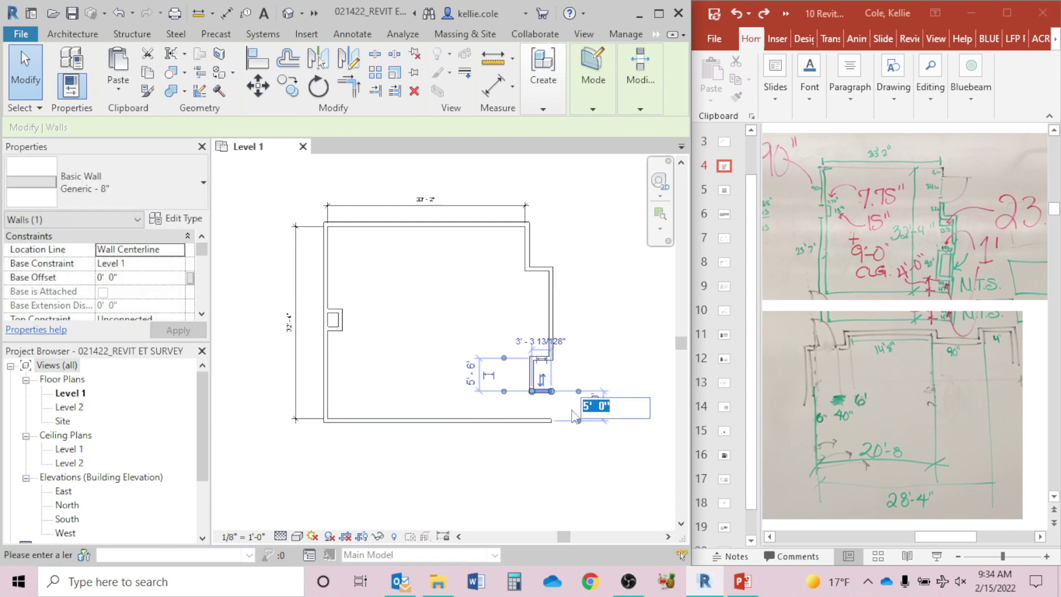
Draw a wall segment from the end of the recess's lower return wall to the end of the lower wall, closing the corner.
key("w")
key("a")
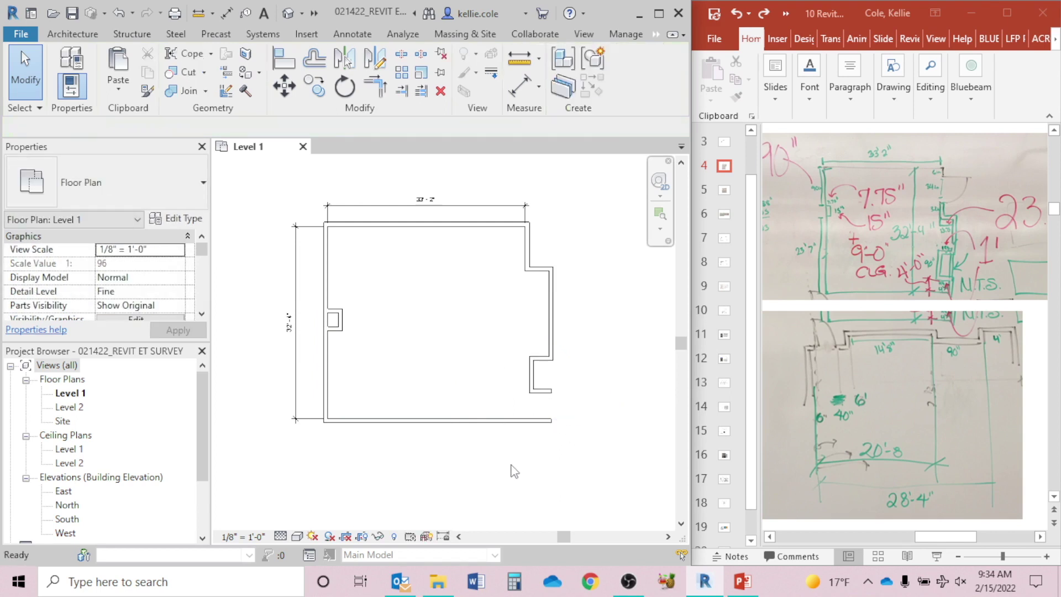
left_click(552, 390)
left_click(552, 421)
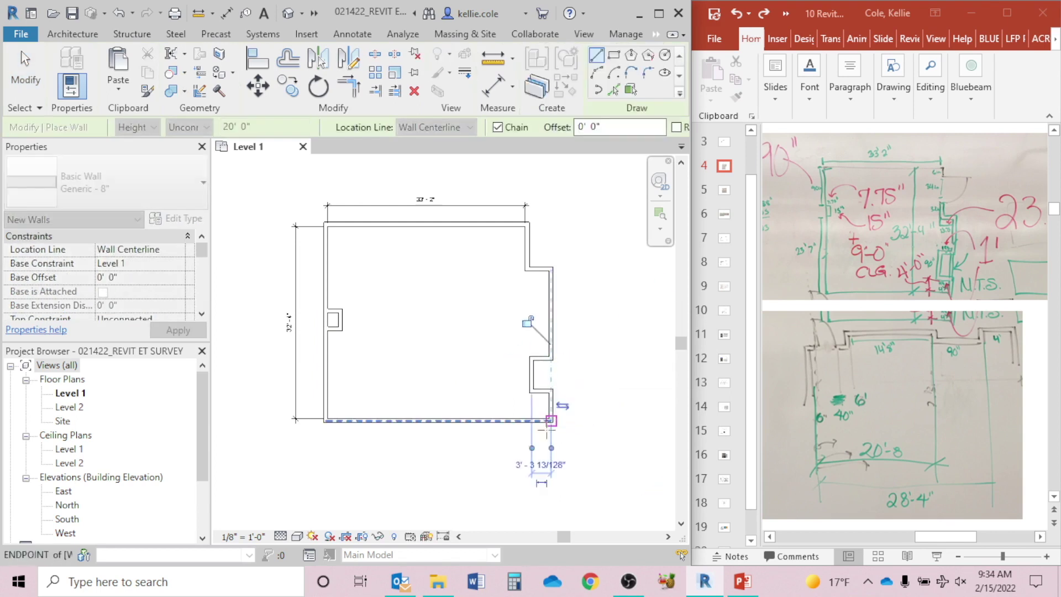
key("Escape")
key("Escape")
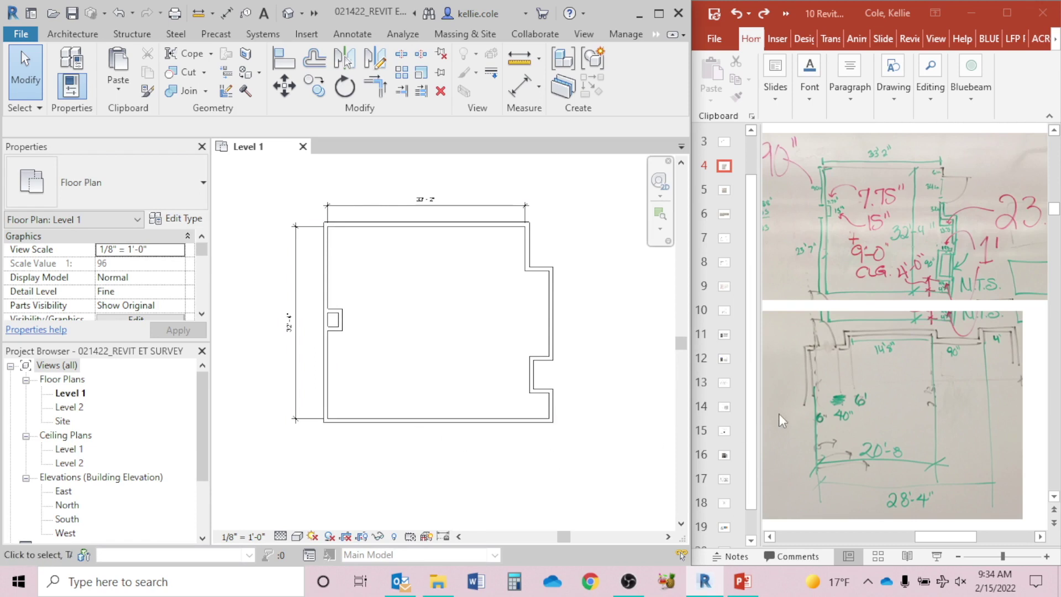
Place a Single-Flush 36" x 84" door in the upper right wall segment, swinging outward, and flip its hinge to the upper side.
left_click(812, 377)
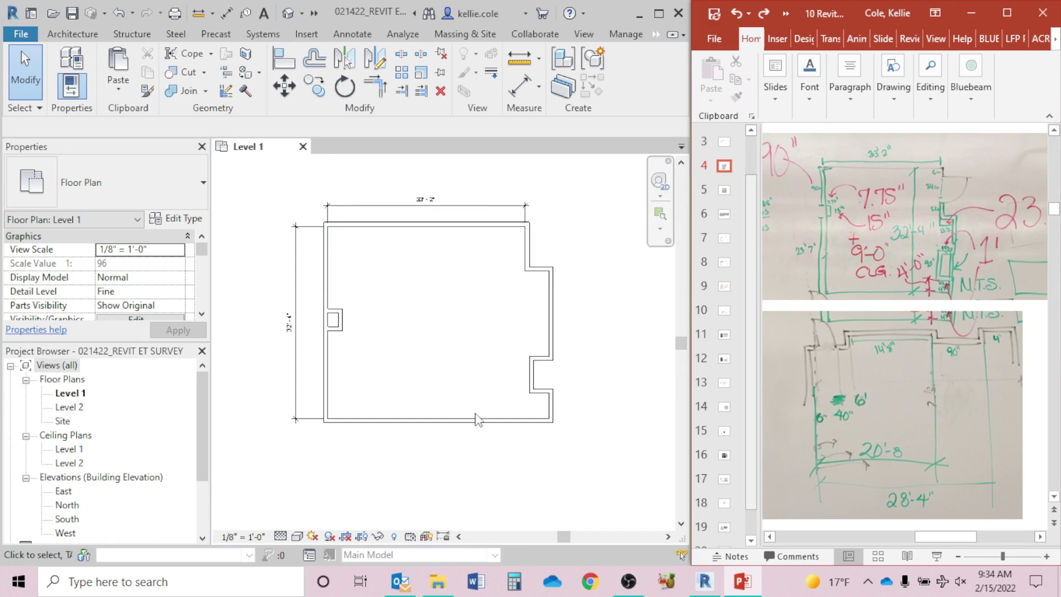
left_click(429, 303)
key("d")
key("r")
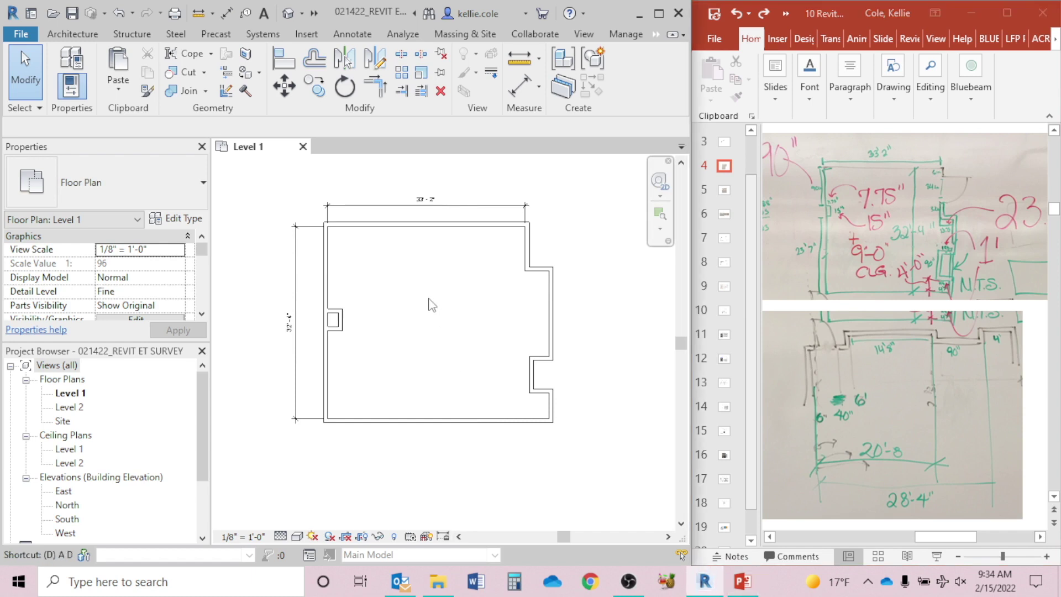
left_click(531, 243)
key("Escape")
left_click(536, 245)
scroll(539, 246, "up", 5)
scroll(543, 243, "up", 2)
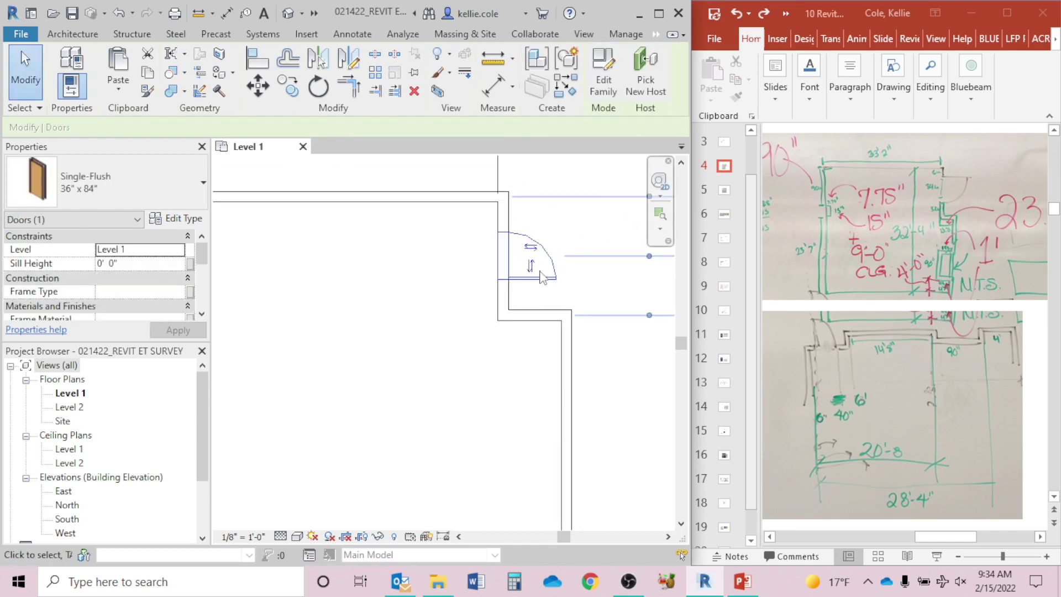
left_click(536, 270)
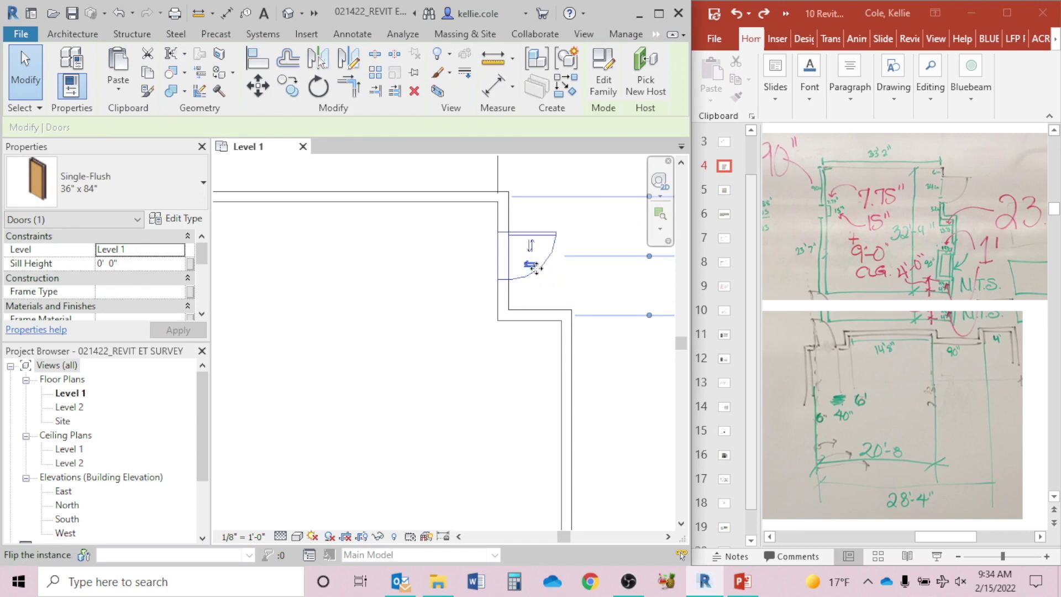
left_click(563, 210)
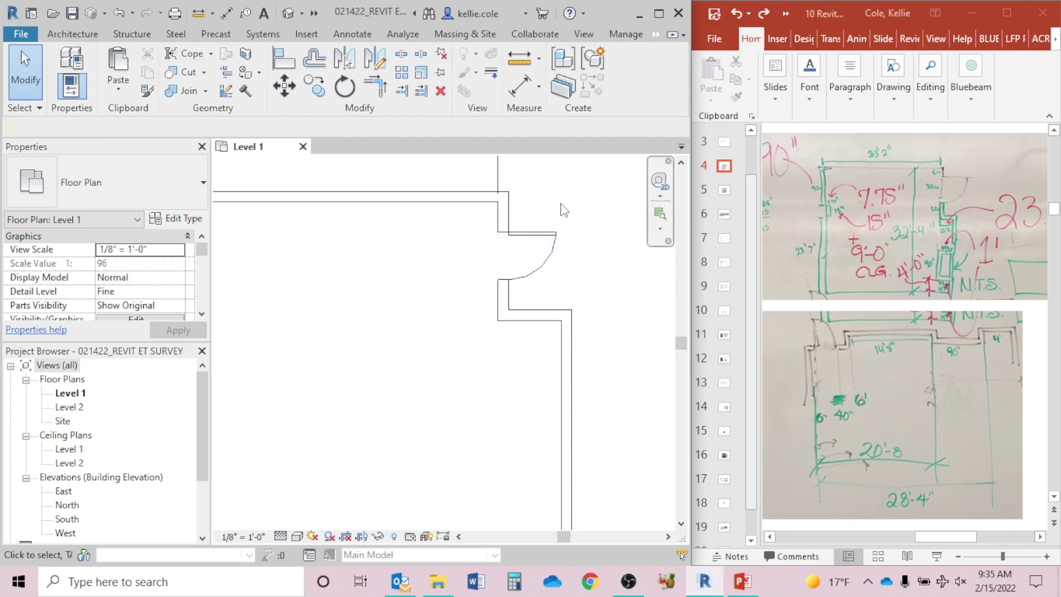
Draw a thin horizontal detail line about 24' long on the upper wall's inner face, extending past the door.
scroll(429, 317, "down", 2)
middle_click_drag(403, 271, 503, 291)
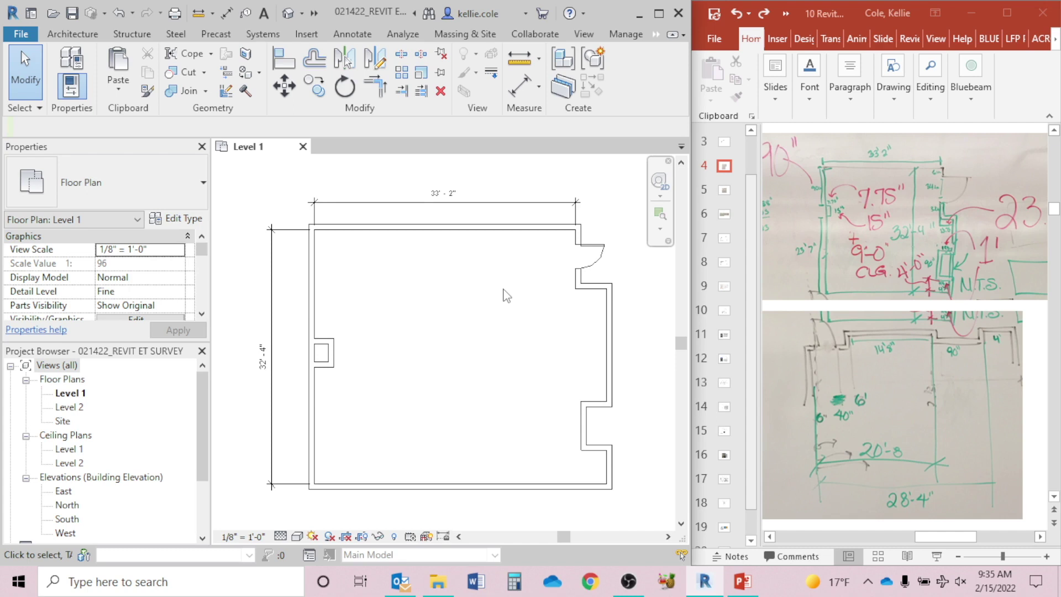
scroll(509, 286, "up", 1)
middle_click_drag(510, 286, 448, 283)
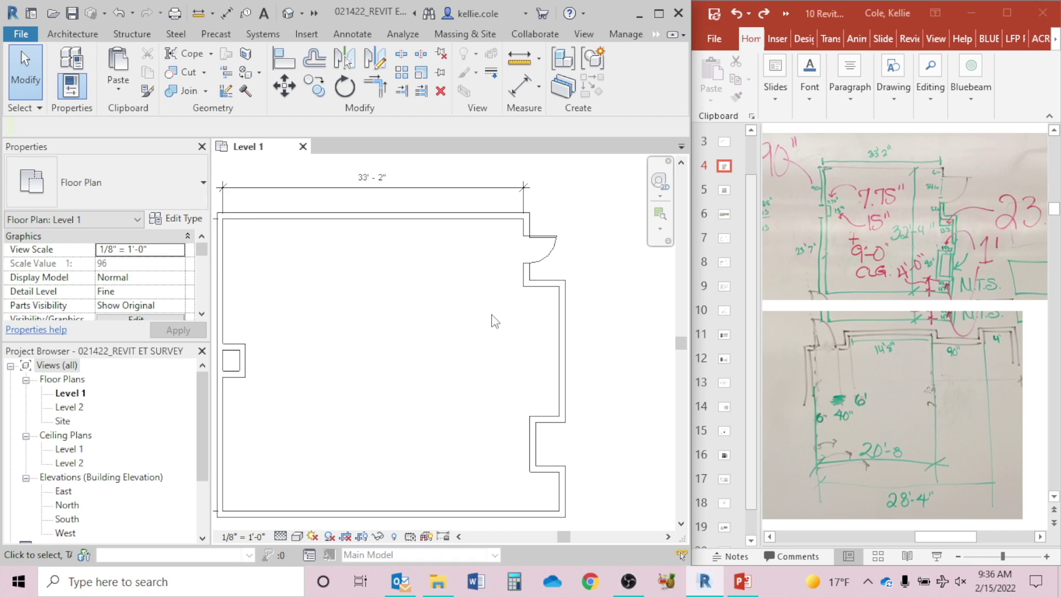
scroll(478, 265, "up", 3)
scroll(442, 288, "up", 1)
key("d")
key("l")
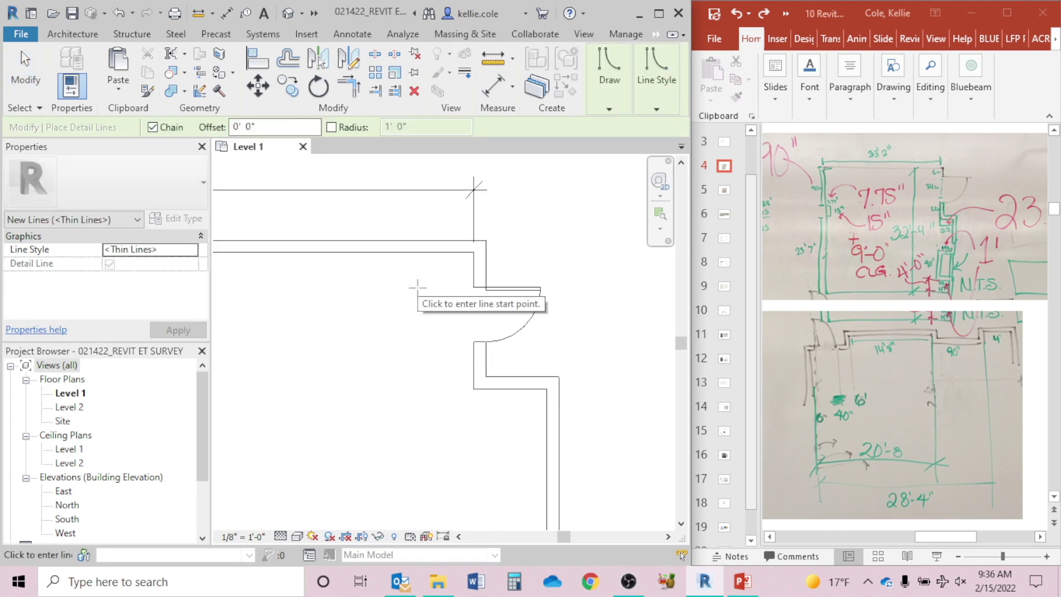
left_click(308, 253)
scroll(307, 252, "down", 2)
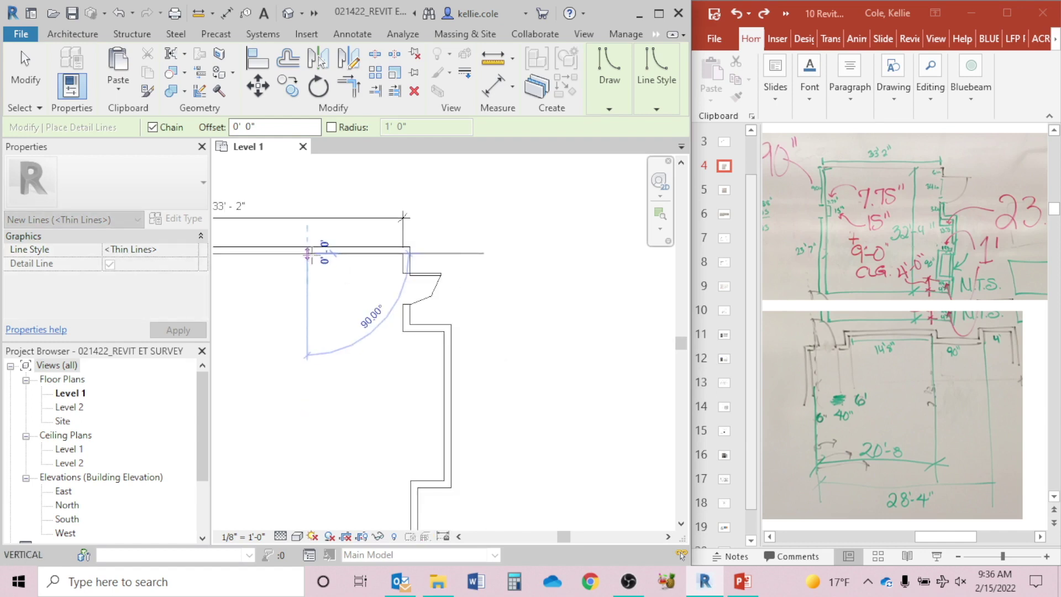
left_click(555, 254)
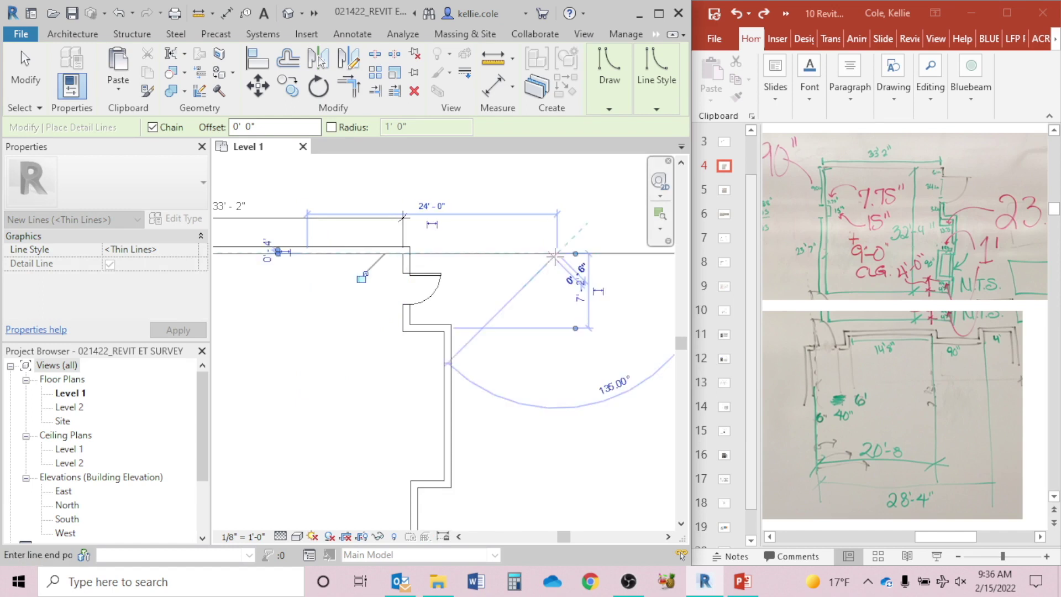
key("Escape")
key("Escape")
scroll(524, 237, "down", 1)
middle_click_drag(521, 235, 554, 240)
left_click(522, 258)
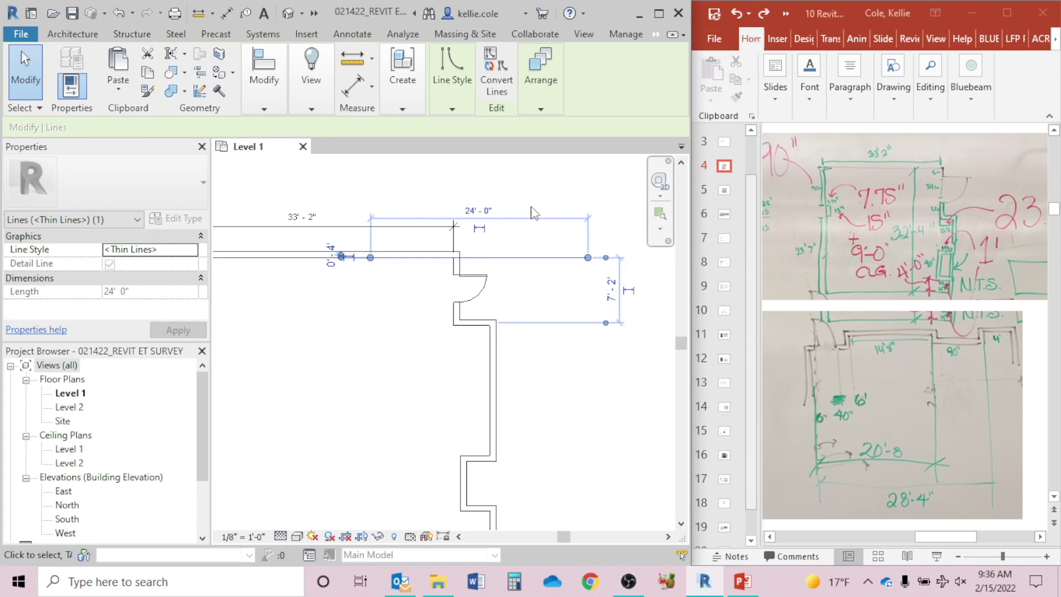
left_click(547, 198)
scroll(544, 197, "down", 3)
middle_click_drag(616, 189, 594, 180)
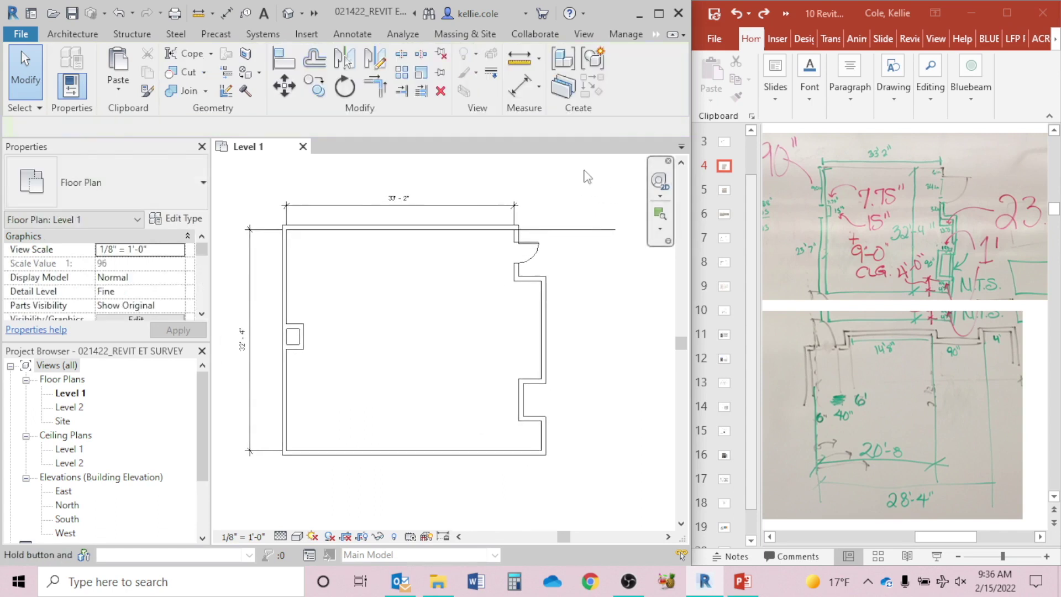
Try moving the upper wall upward to a room depth of about 38'-0", and undo the move.
left_click(393, 227)
left_click(415, 452)
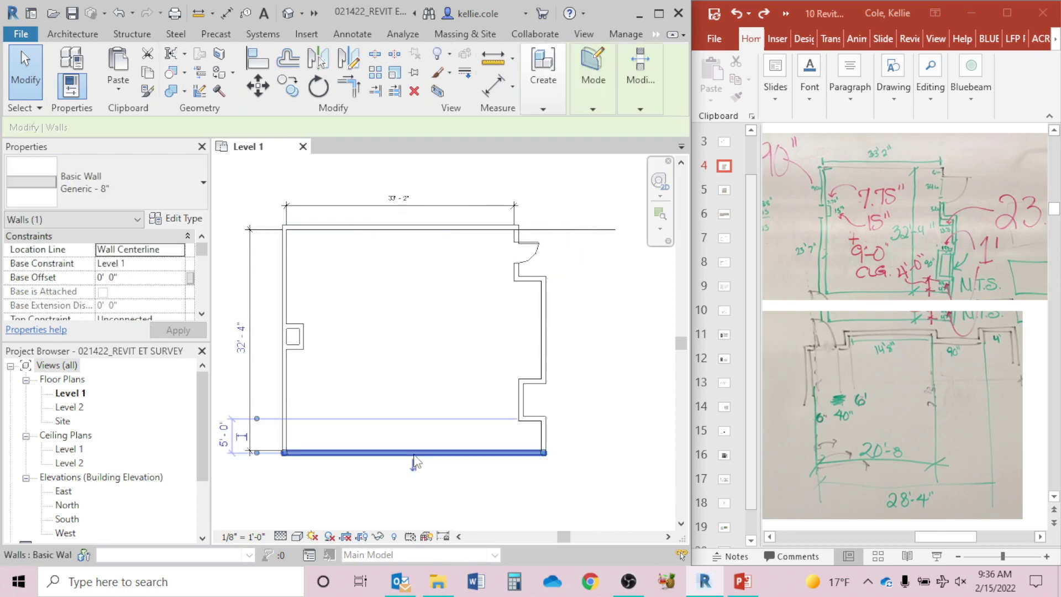
left_click(453, 332)
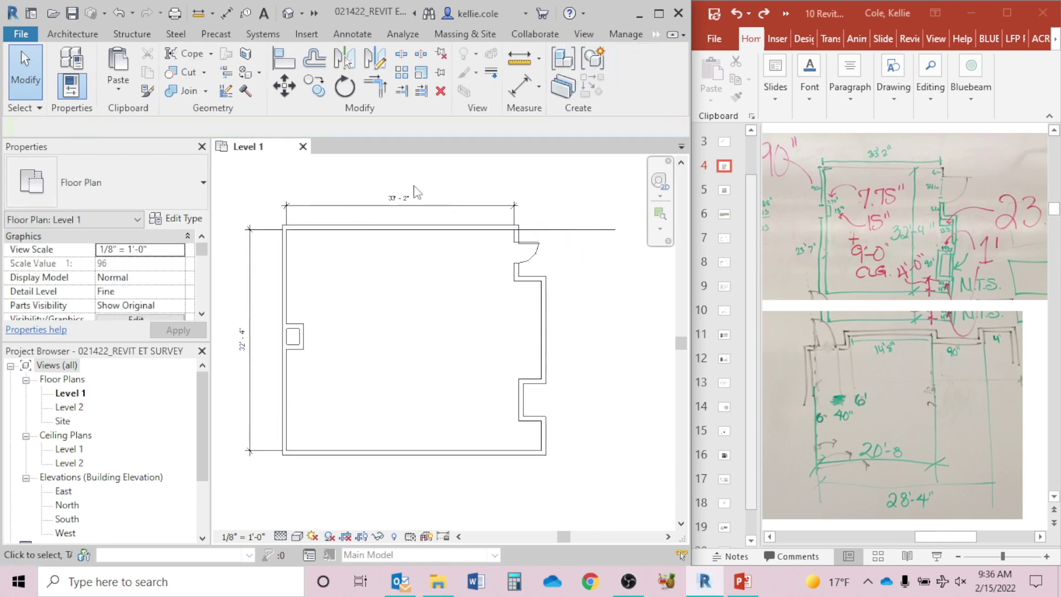
left_click_drag(415, 229, 409, 189)
left_click(437, 314)
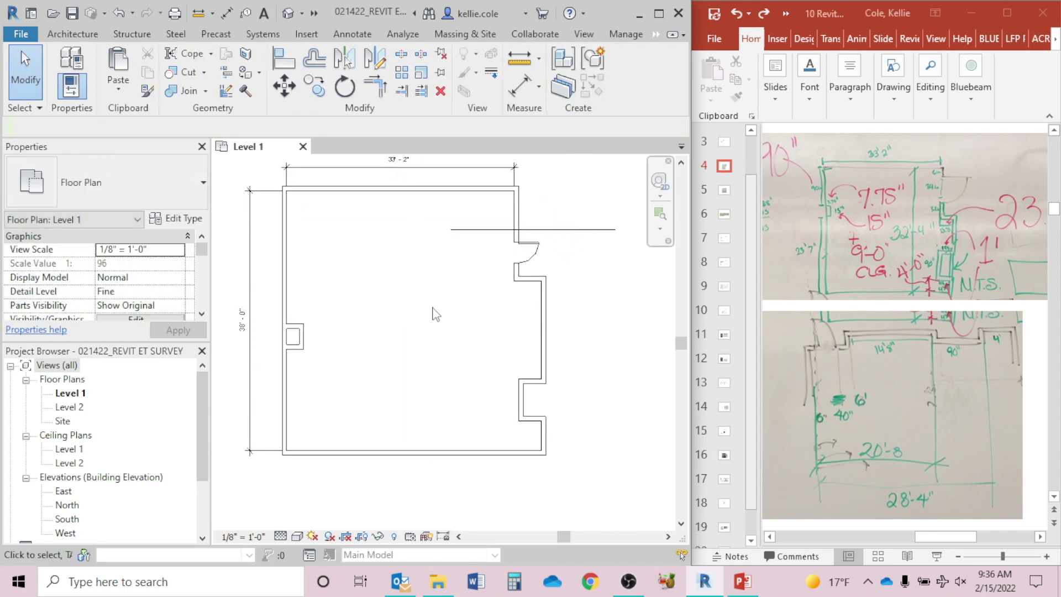
key("ctrl+z")
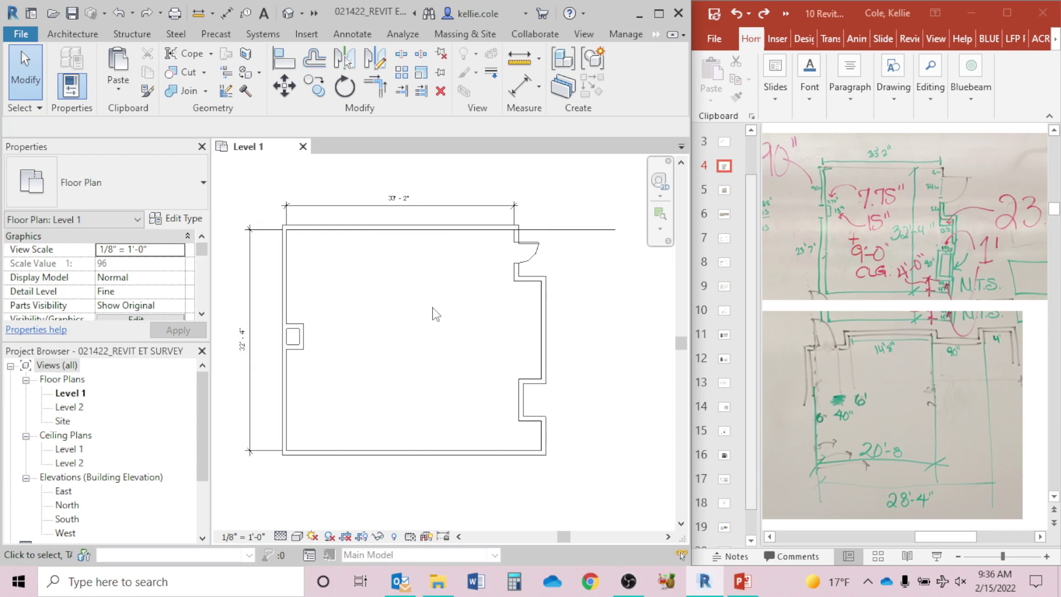
Try to pin the upper and lower walls in place together, and maximize the plan's program window.
left_click(350, 227)
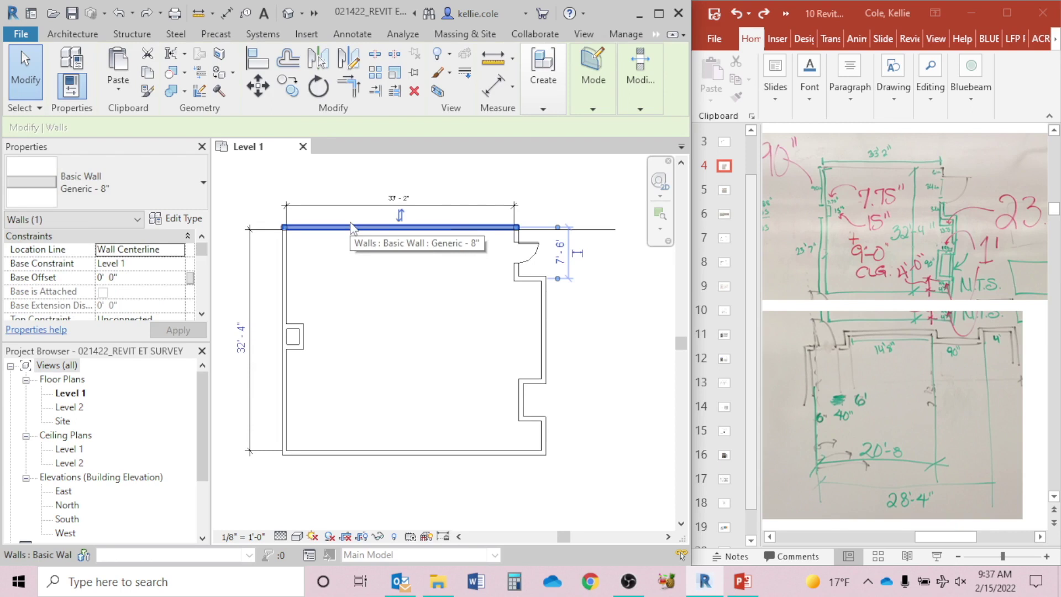
left_click(371, 452, "ctrl")
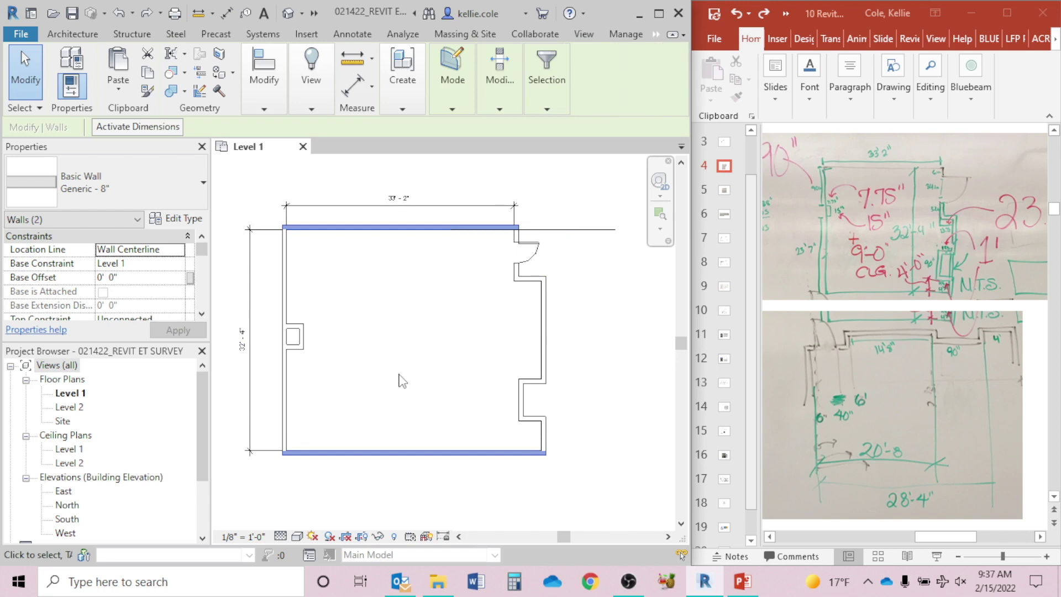
key("p")
key("n")
left_click(400, 379)
left_click(659, 13)
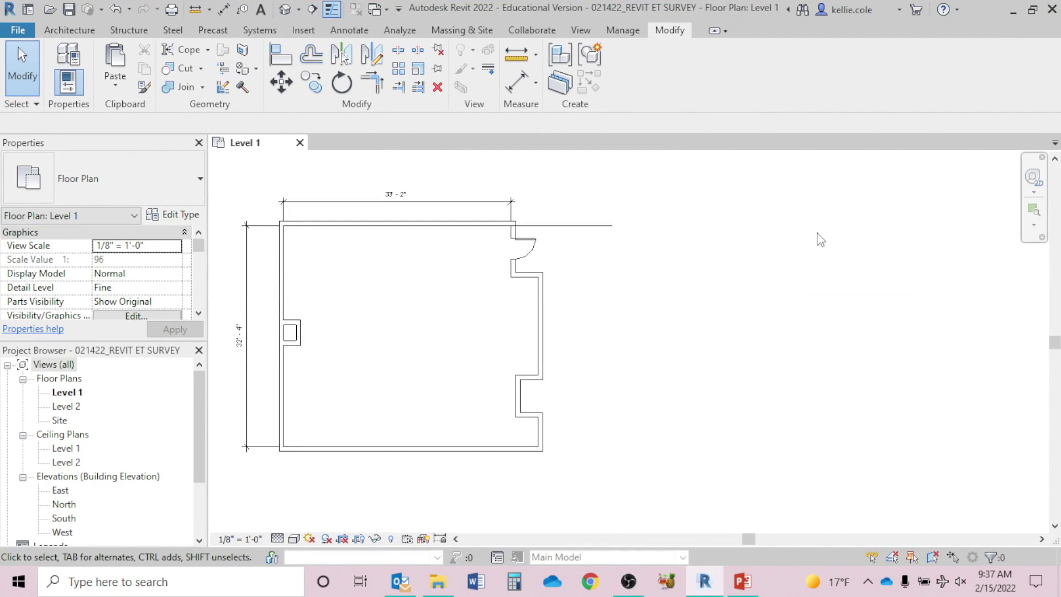
Pin the upper wall in place.
left_click(415, 224)
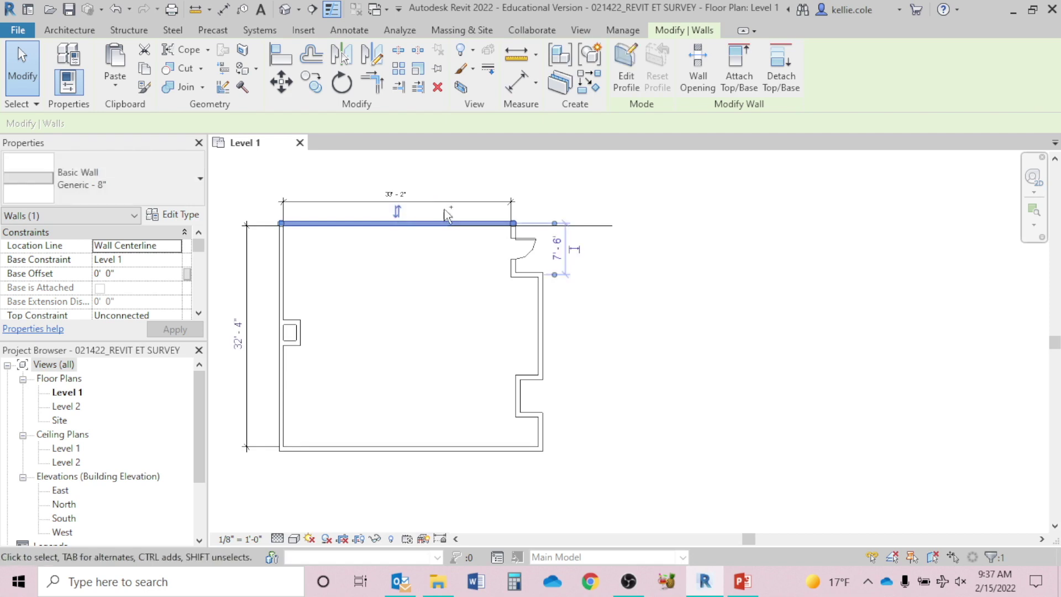
key("Escape")
left_click(441, 224)
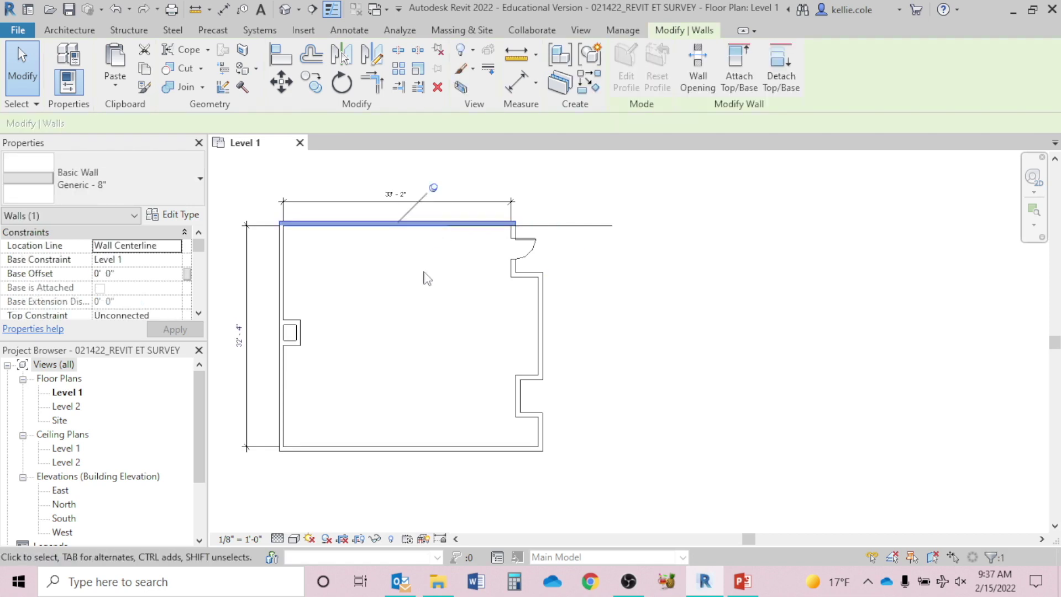
left_click(435, 321)
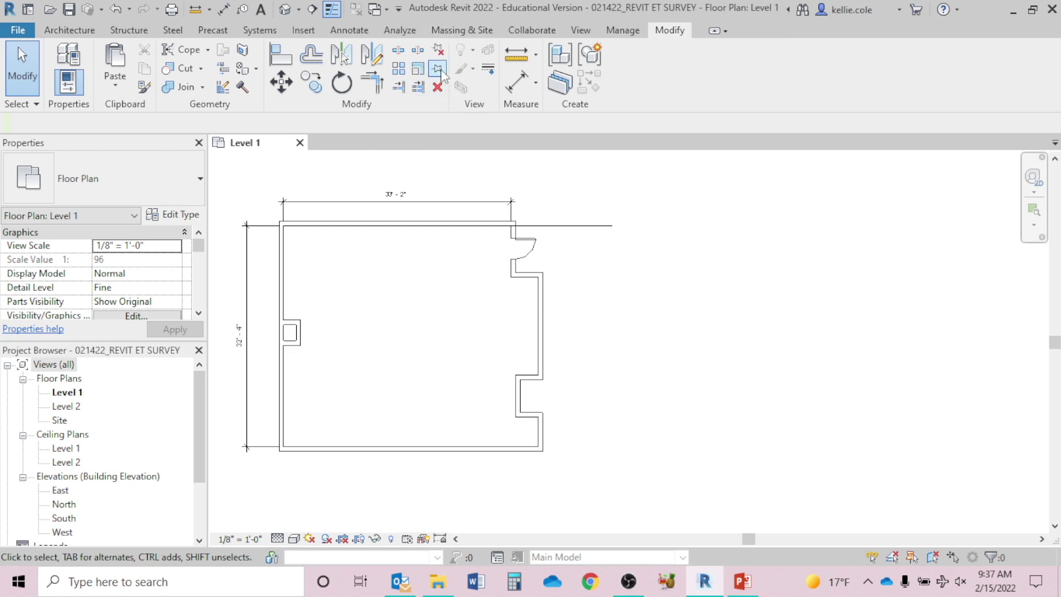
left_click(401, 226)
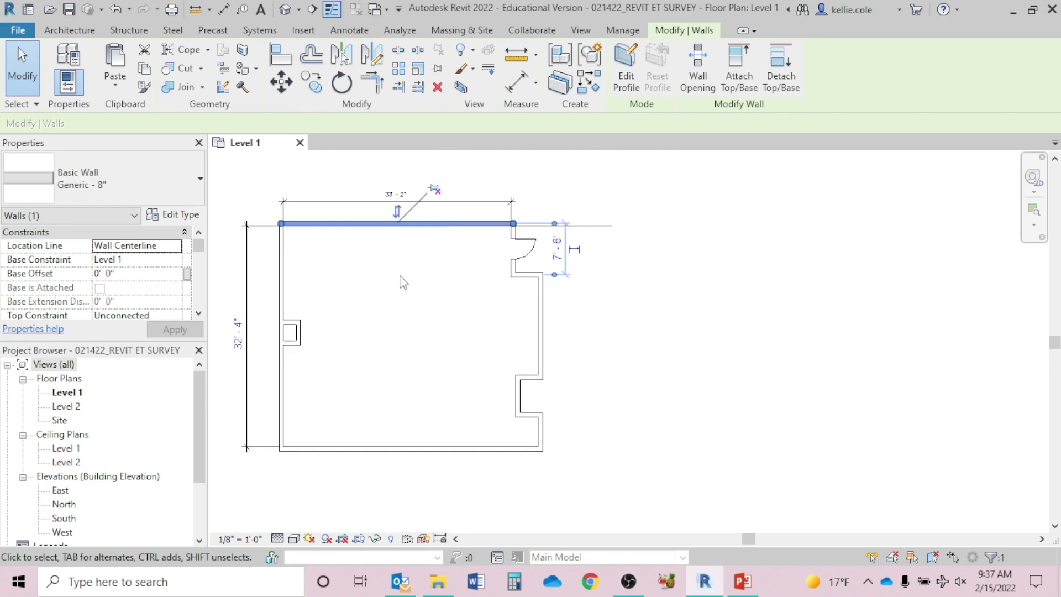
left_click(440, 69)
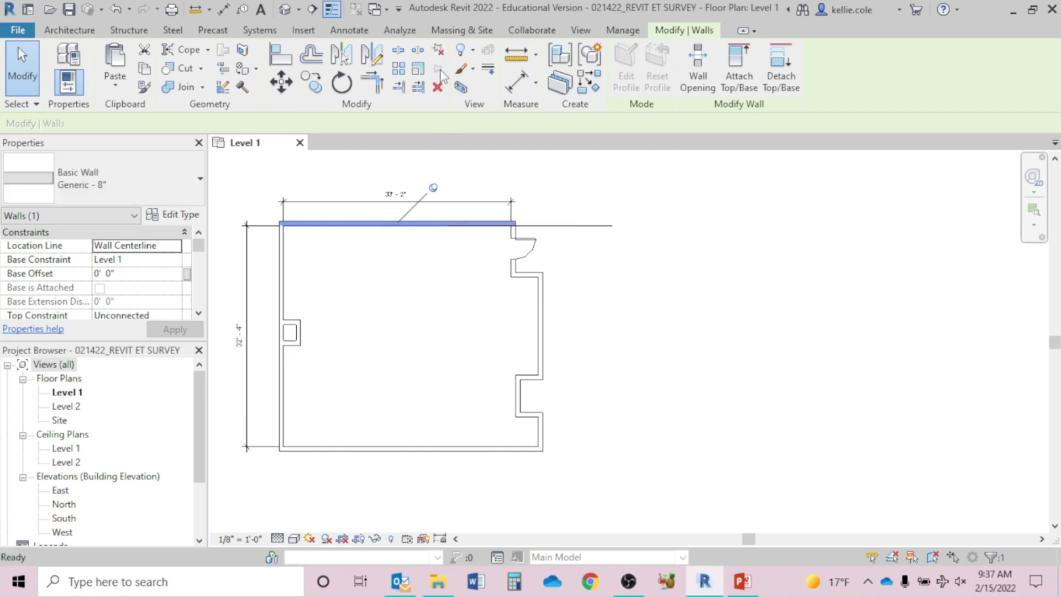
left_click(417, 319)
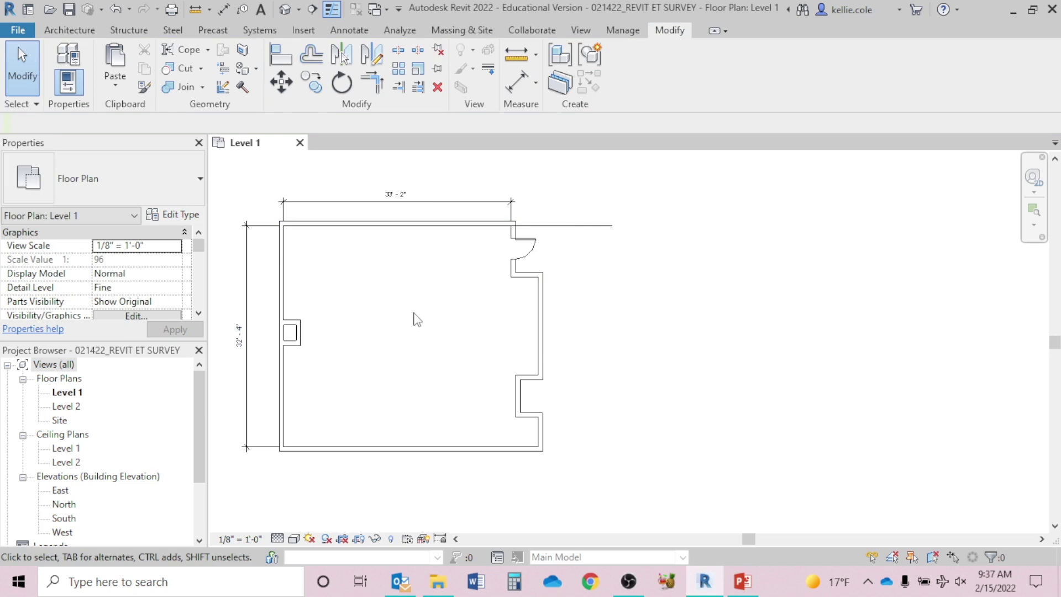
Try moving the long wall segment below the door into the room, deleting the reversed elements, and undo the change.
middle_click_drag(436, 227, 512, 315)
left_click_drag(648, 327, 450, 308)
middle_click_drag(449, 308, 628, 300)
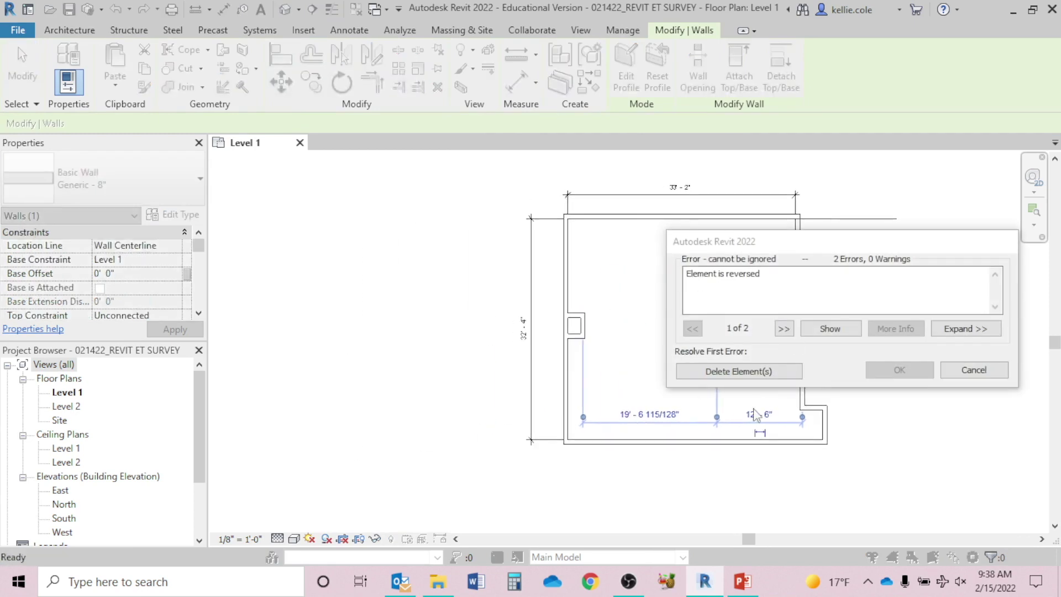
left_click(778, 371)
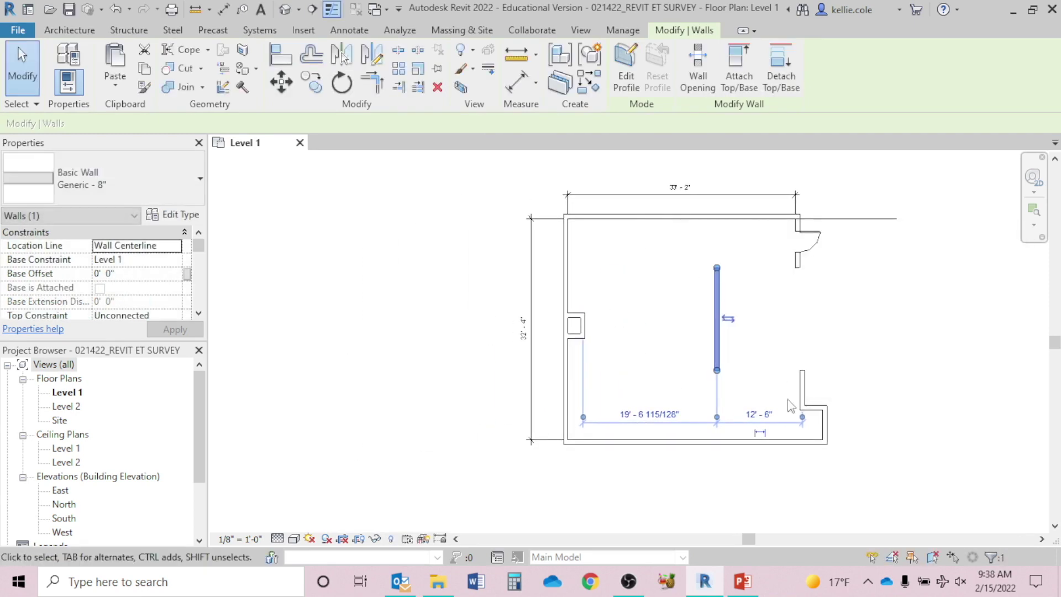
middle_click_drag(840, 308, 657, 286)
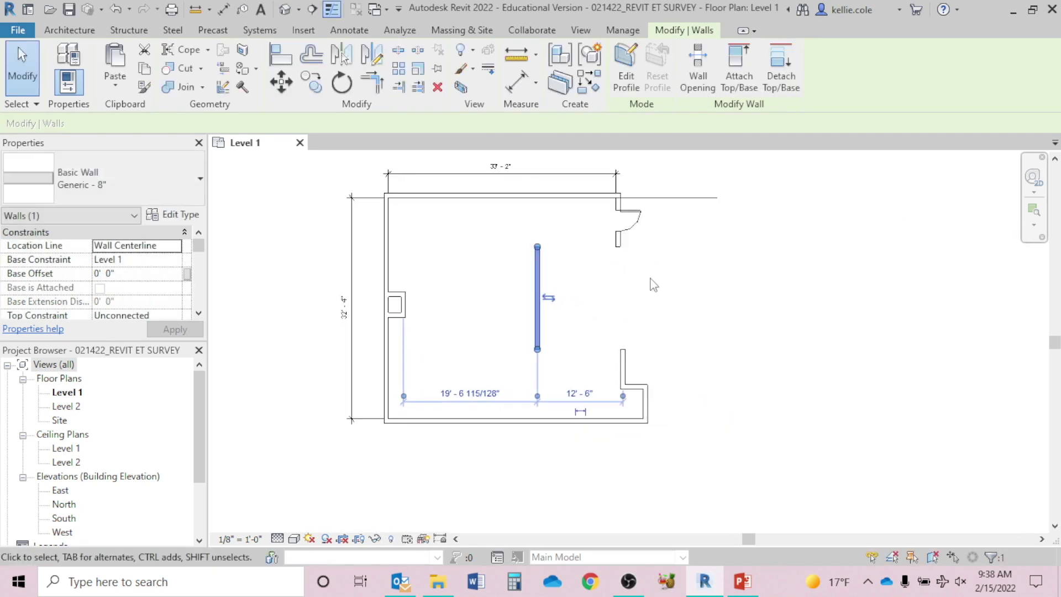
key("ctrl+z")
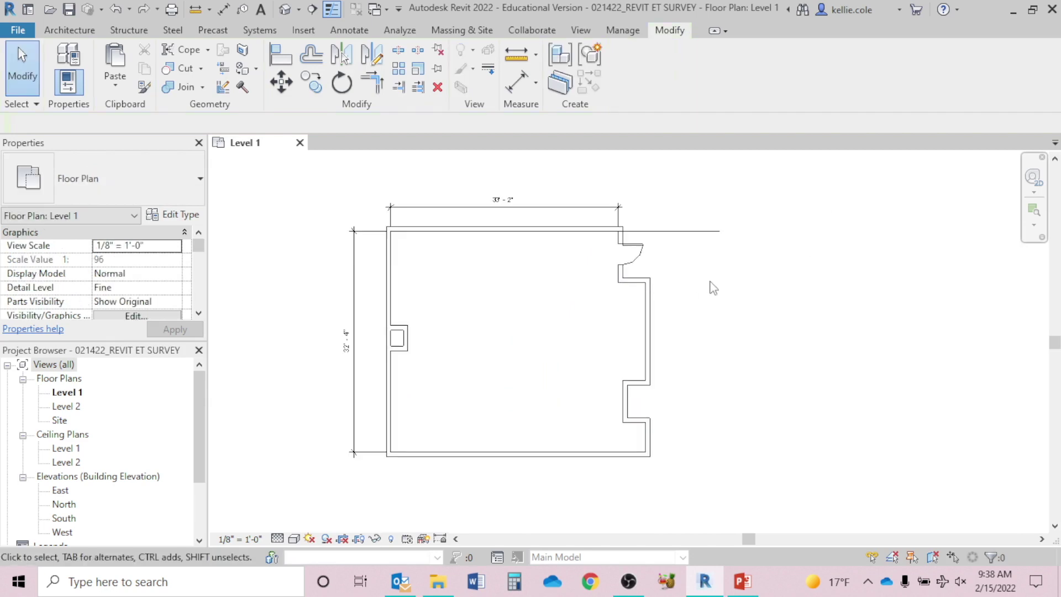
Try to move the pinned upper wall upward with the Move tool.
left_click_drag(511, 478, 464, 470)
middle_click_drag(568, 267, 580, 296)
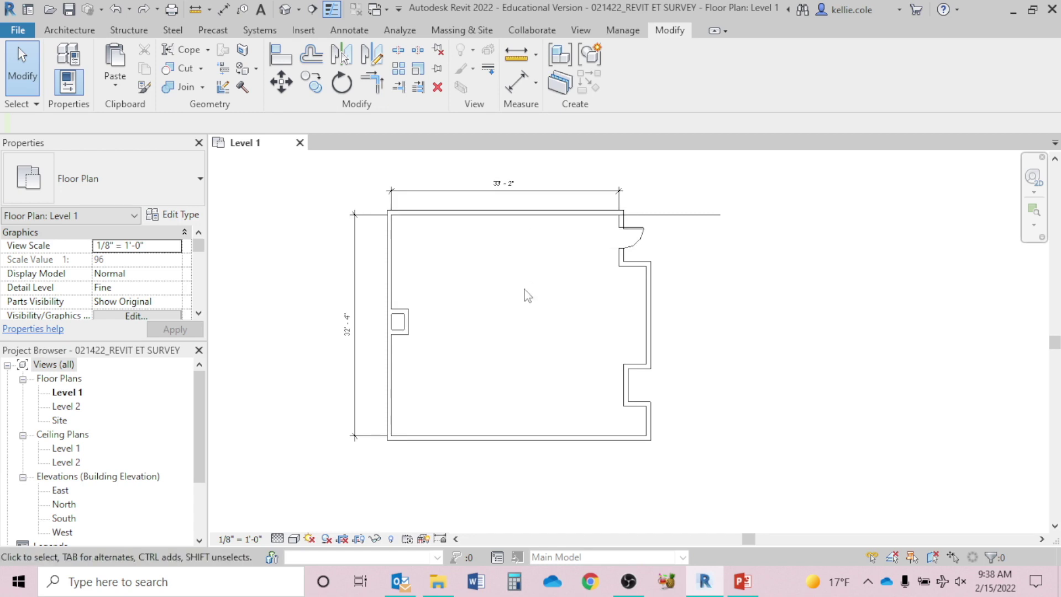
left_click(529, 213)
key("m")
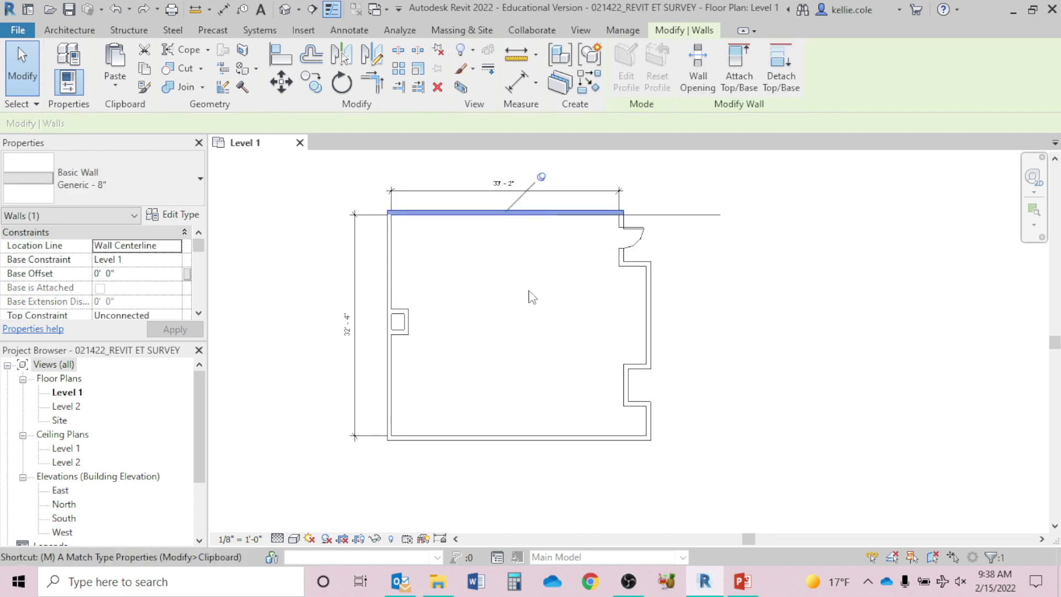
key("v")
left_click(505, 224)
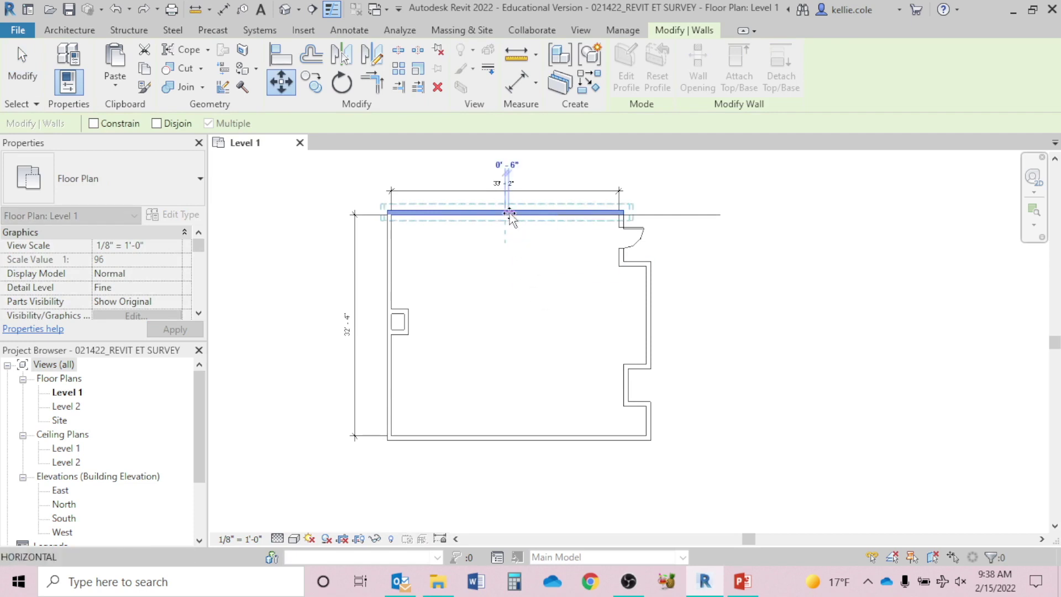
left_click(510, 163)
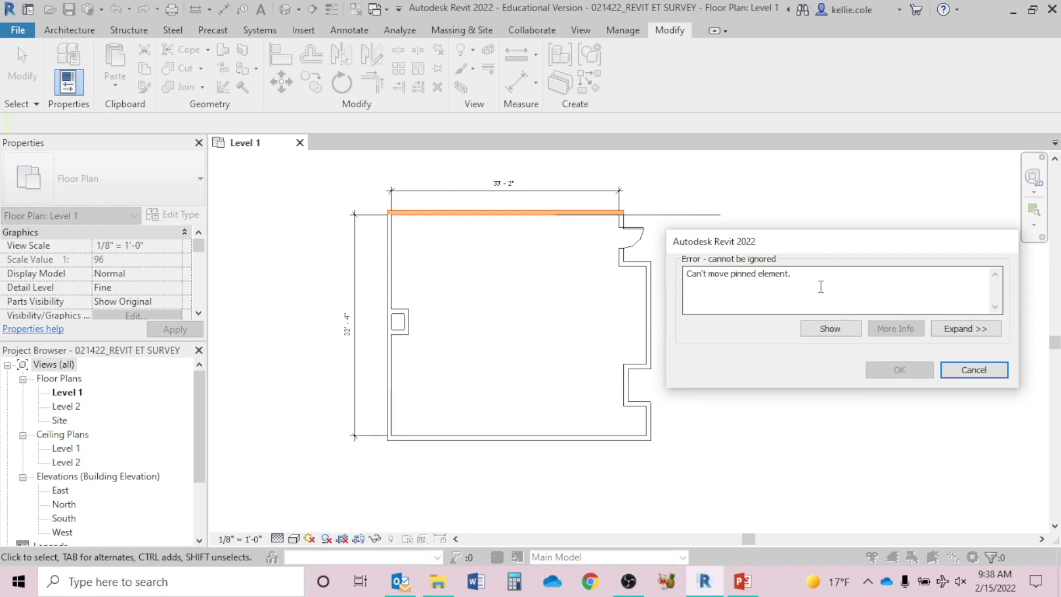
left_click(975, 369)
Restore the program window to its smaller size and place it beside the hand-drawn survey sketches.
scroll(720, 283, "down", 1)
middle_click_drag(721, 283, 692, 287)
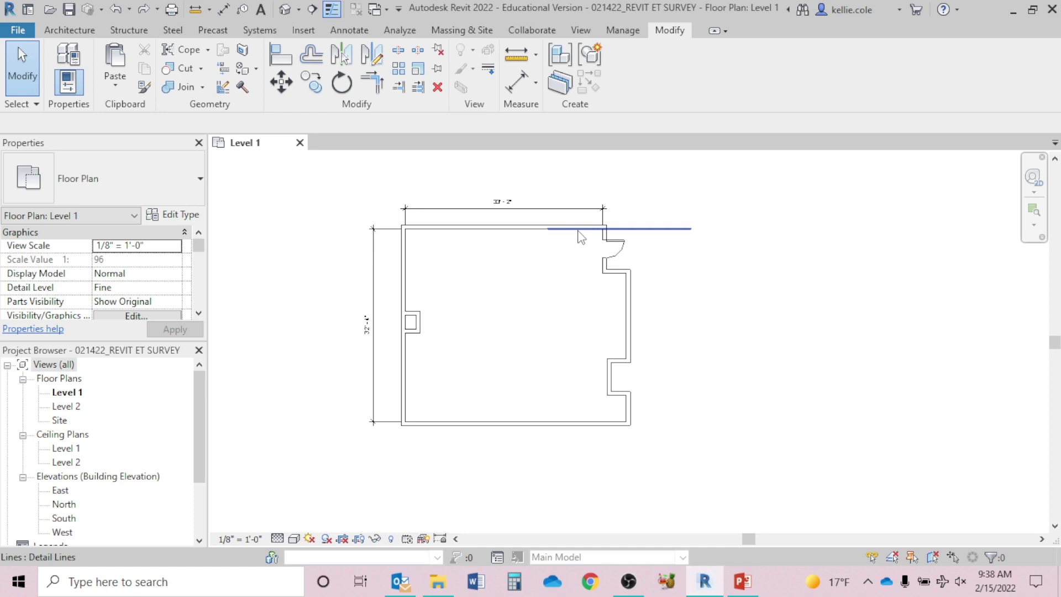
left_click(638, 229)
scroll(695, 287, "up", 5)
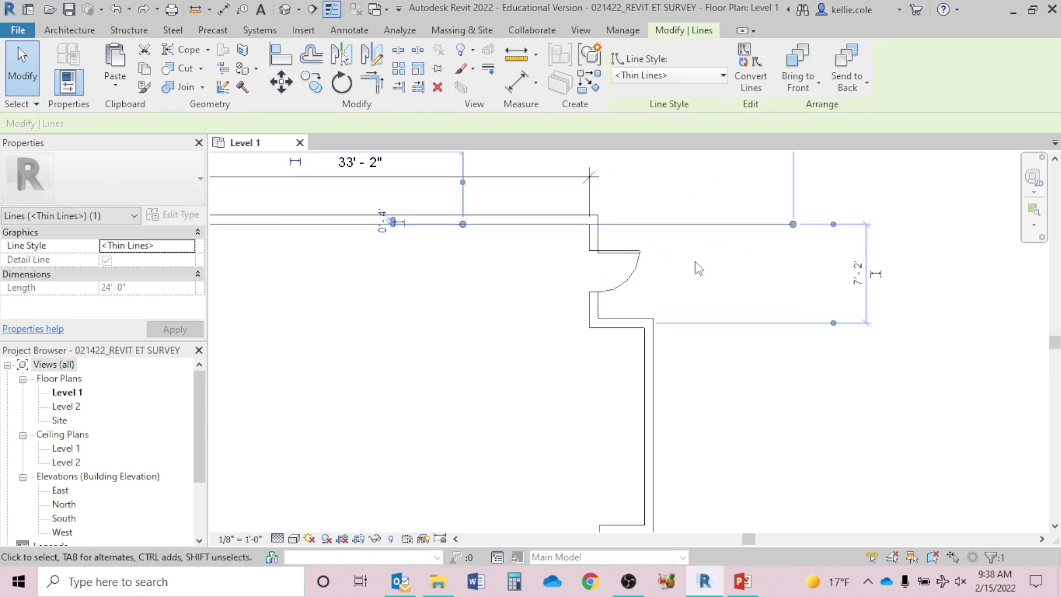
key("Escape")
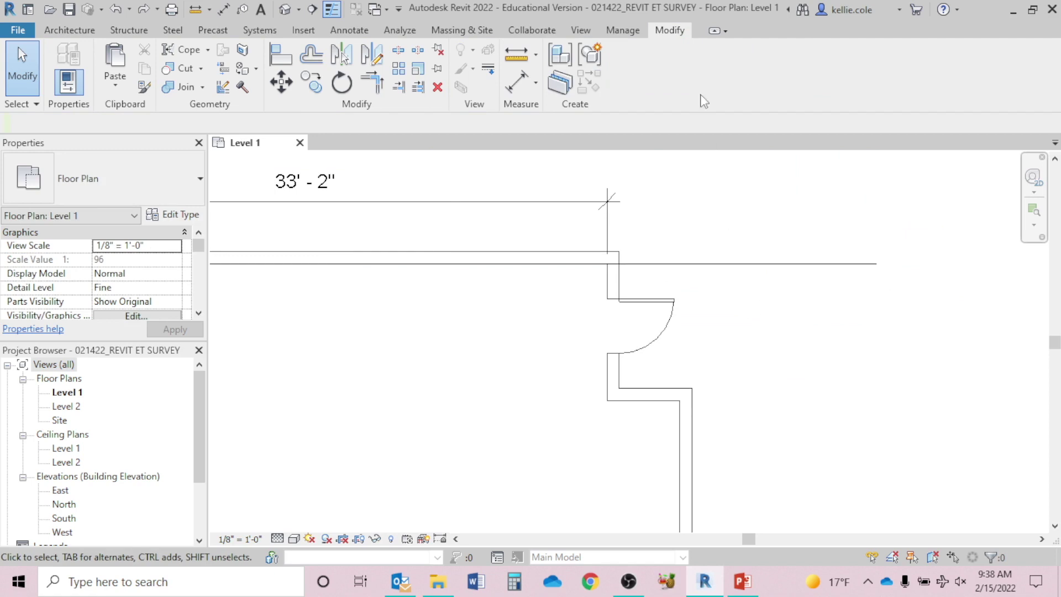
left_click(1033, 9)
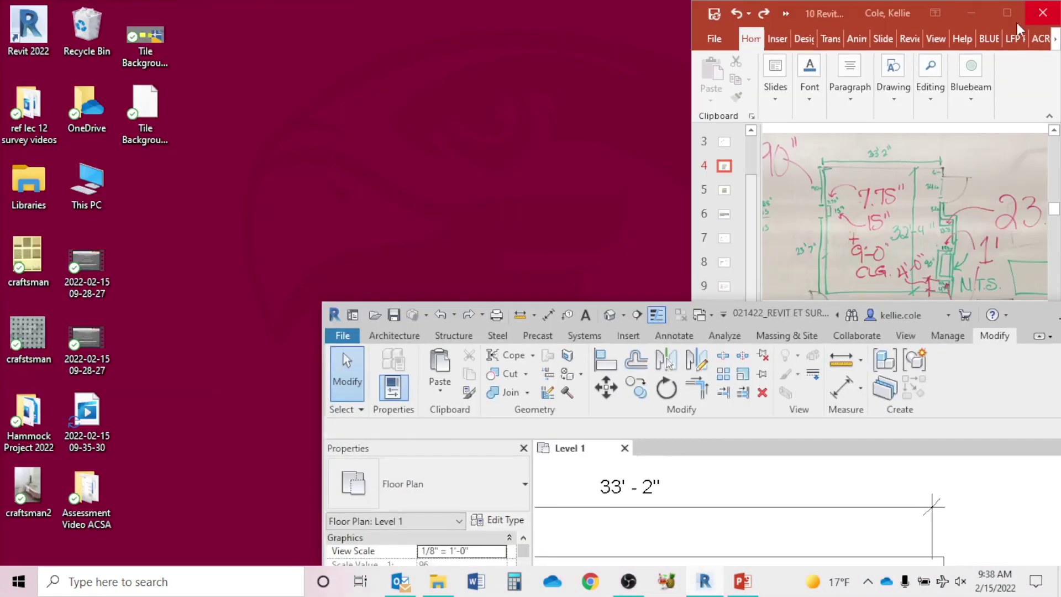
left_click_drag(773, 328, 445, 16)
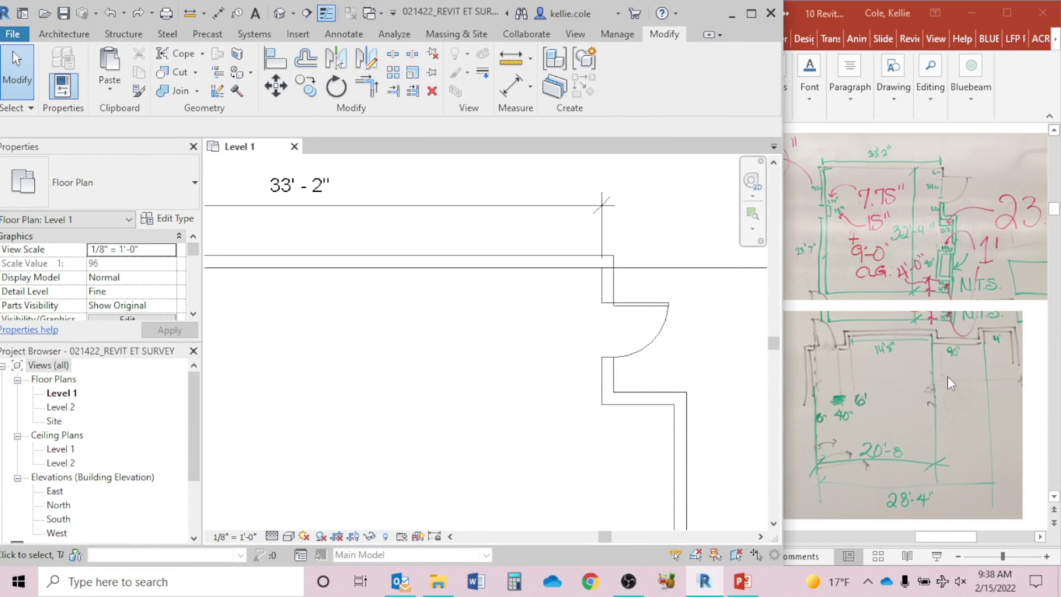
Offset a copy of the horizontal detail line 6" downward from the upper wall's inner face toward the door.
middle_click_drag(689, 367, 574, 346)
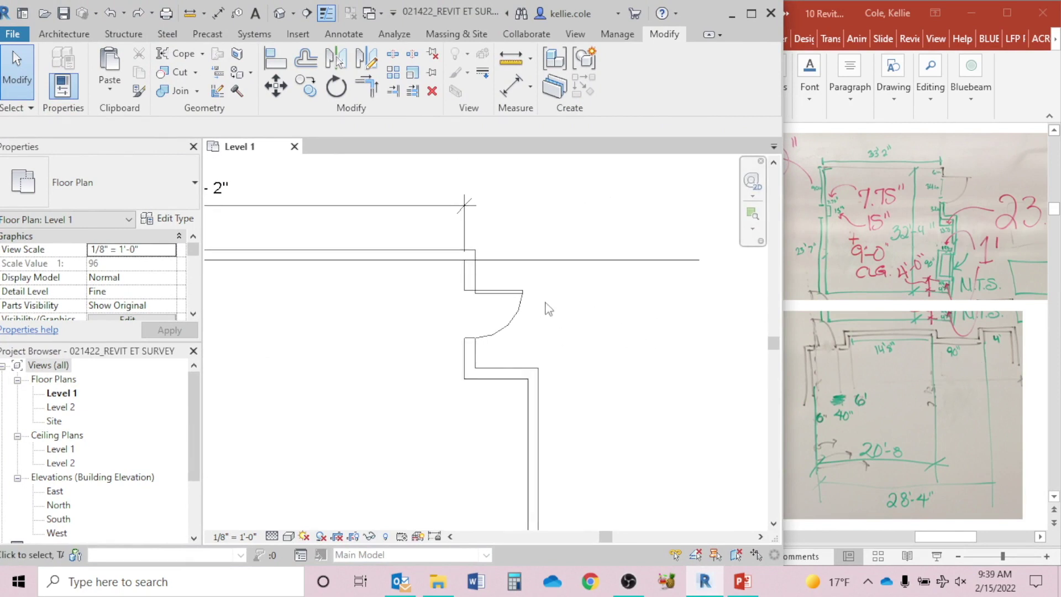
left_click(535, 260)
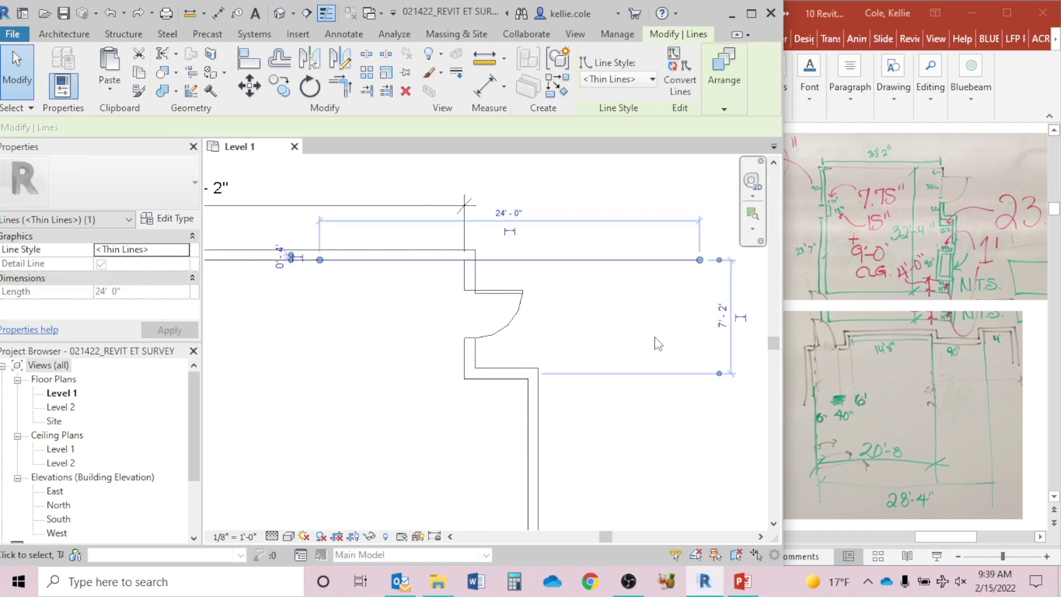
key("o")
key("f")
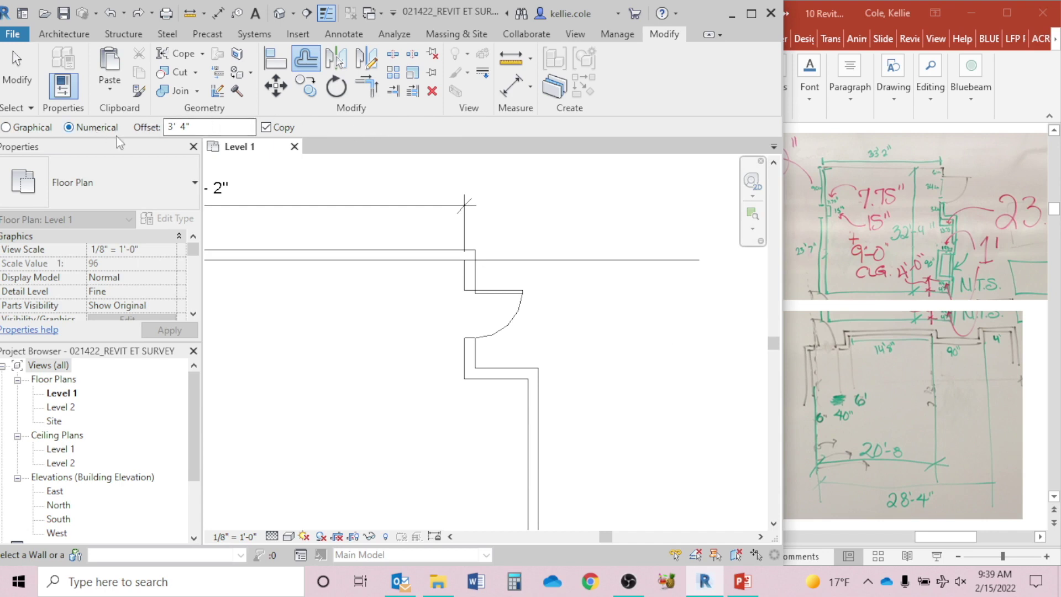
left_click_drag(195, 127, 152, 127)
type("6")
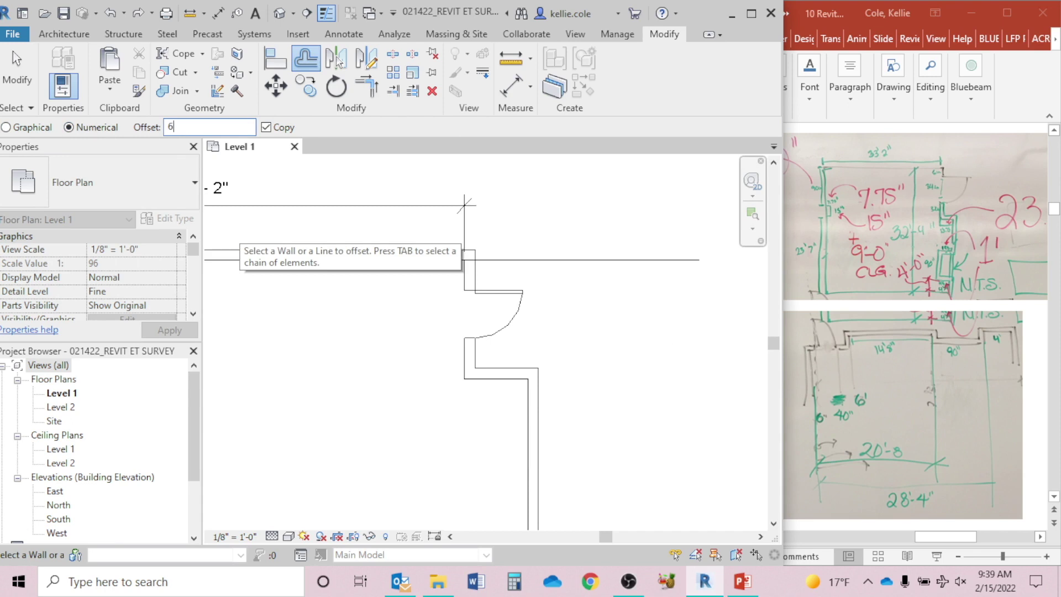
type("\"")
key("Return")
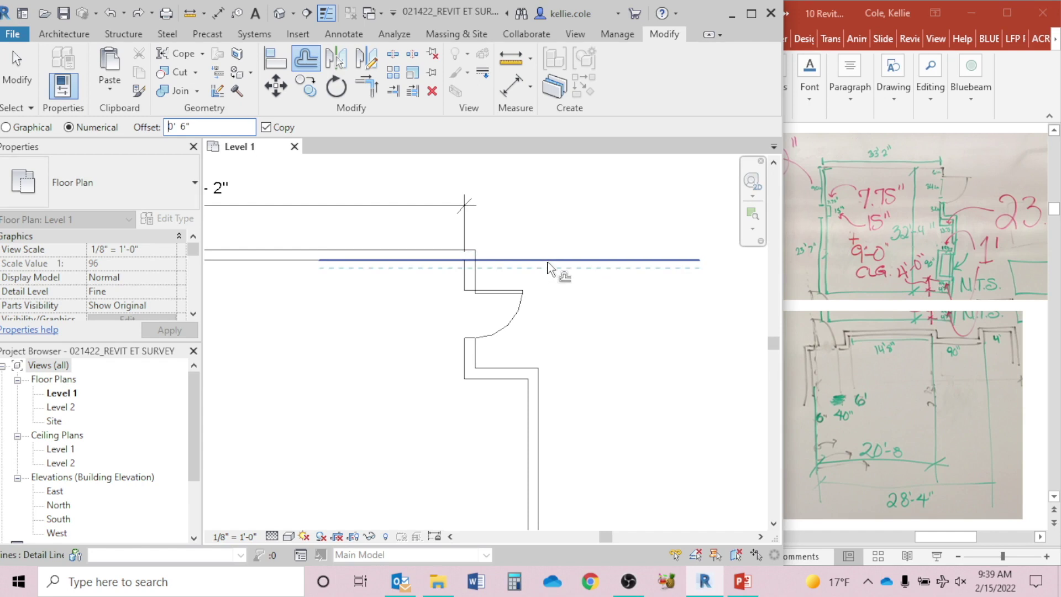
scroll(491, 259, "up", 3)
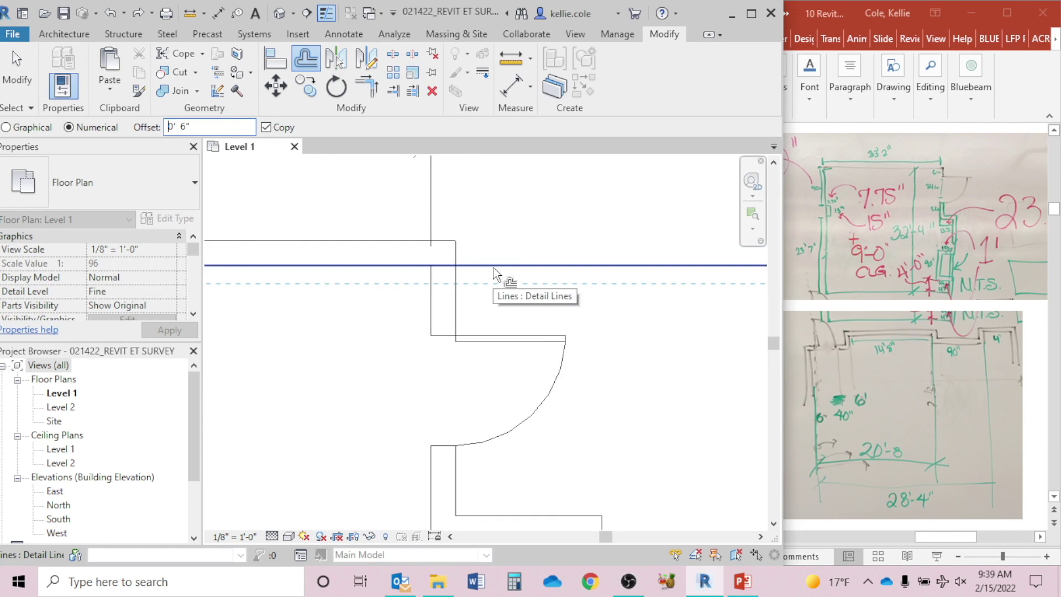
left_click(494, 271)
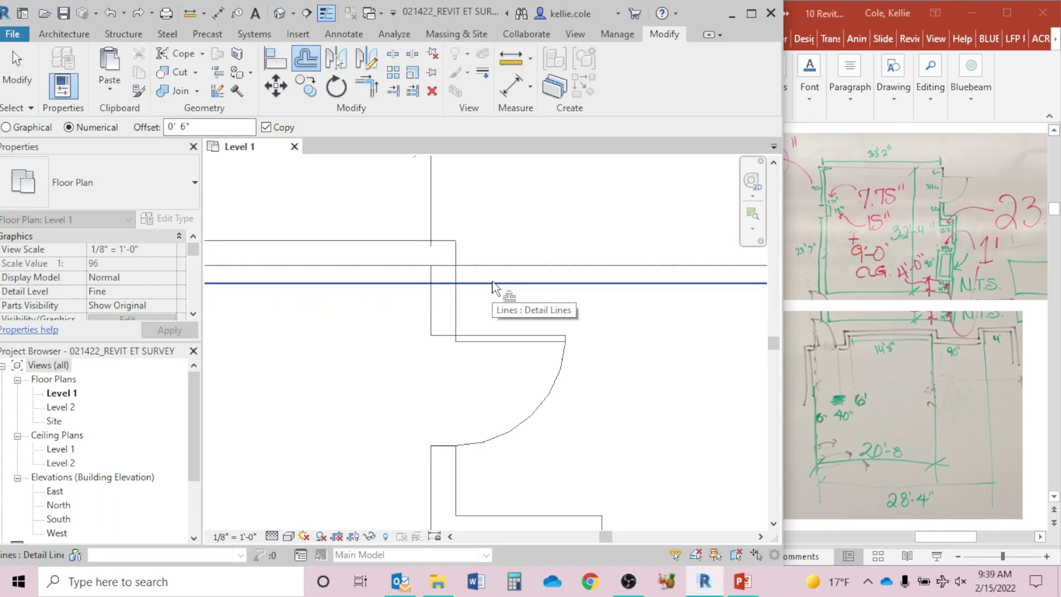
Offset a copy of the detail line along the upper wall's inner face 3' 4" downward across the door.
left_click(492, 287)
key("Escape")
key("Escape")
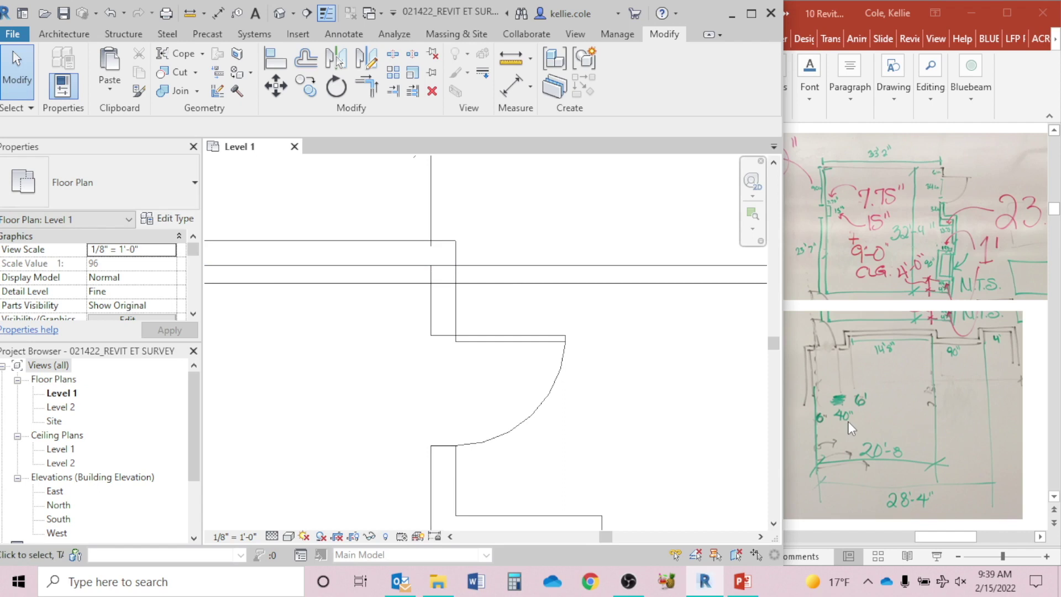
left_click(503, 266)
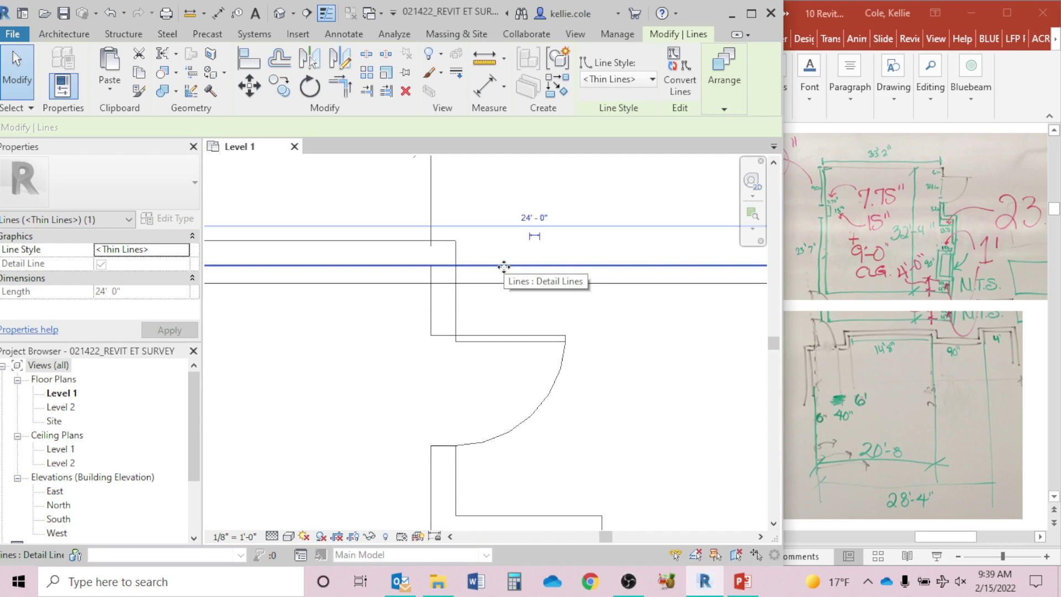
scroll(504, 265, "down", 2)
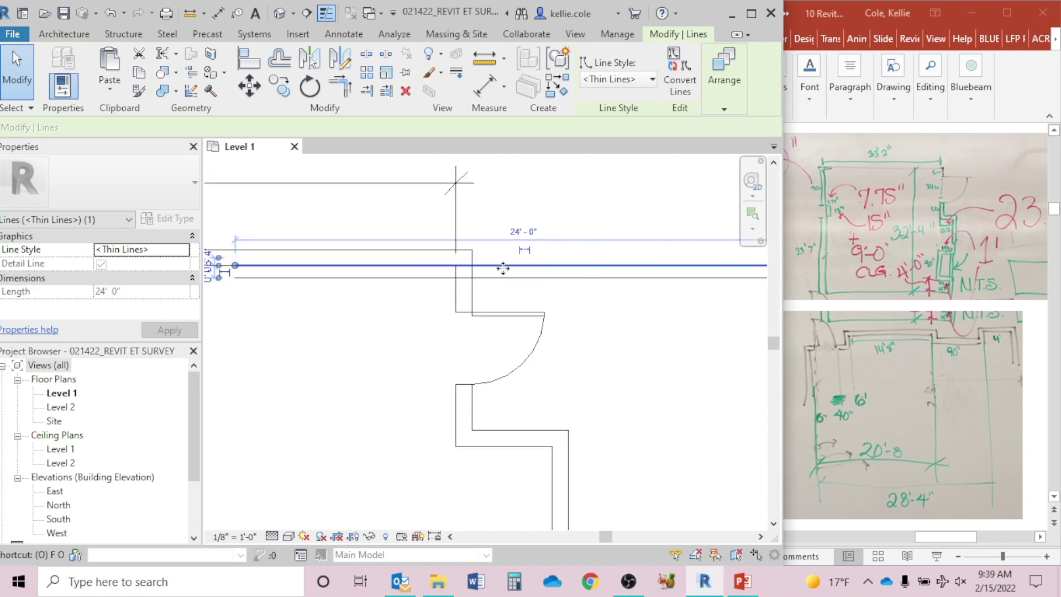
key("o")
key("f")
left_click_drag(216, 128, 134, 126)
type("4")
key("Home")
type("3'")
key("Return")
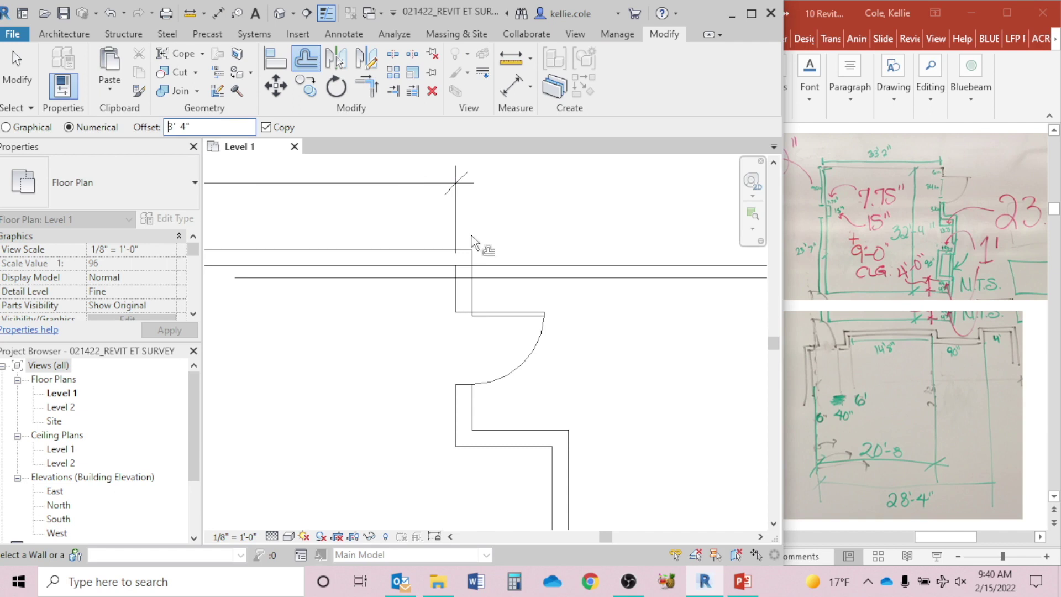
scroll(493, 272, "up", 3)
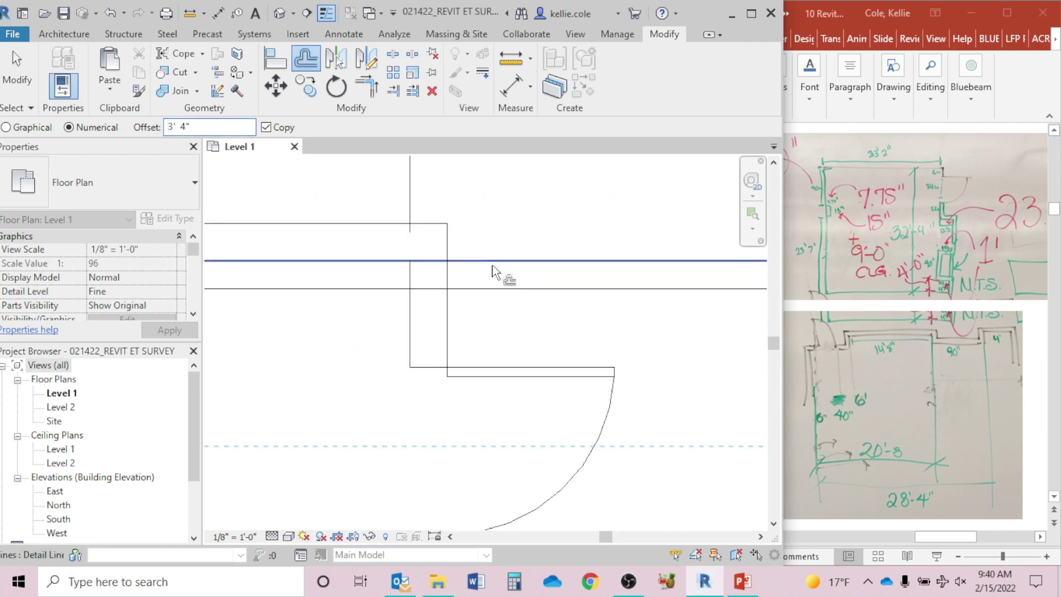
scroll(494, 271, "down", 2)
scroll(494, 266, "down", 2)
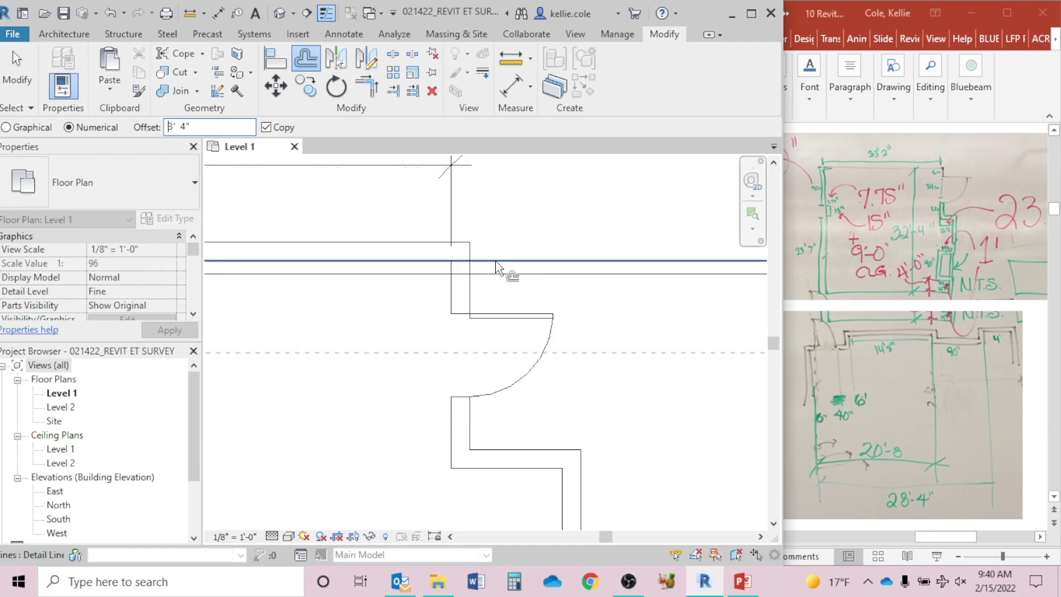
left_click(496, 270)
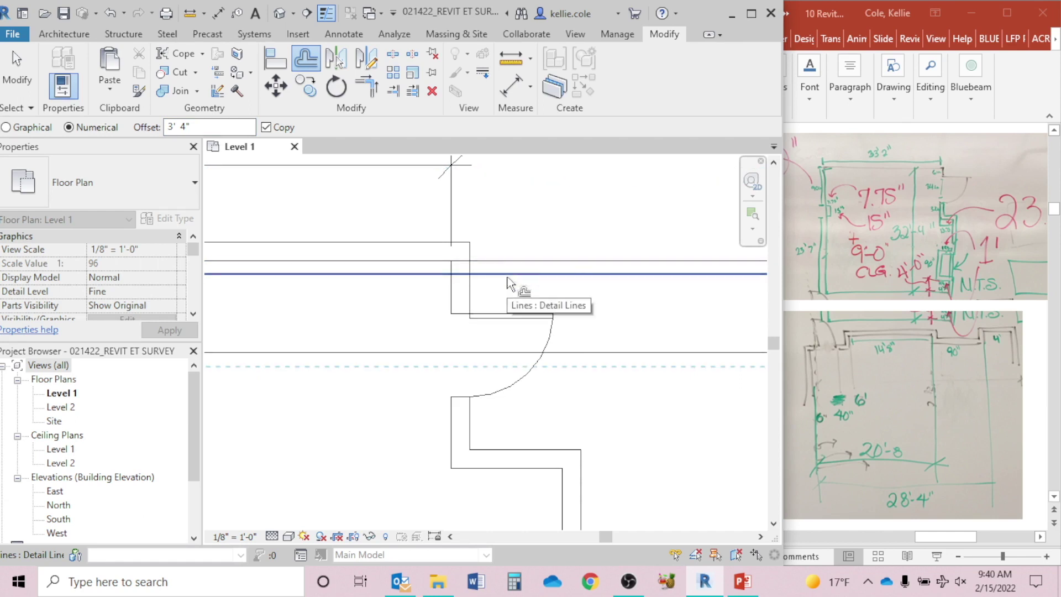
key("Escape")
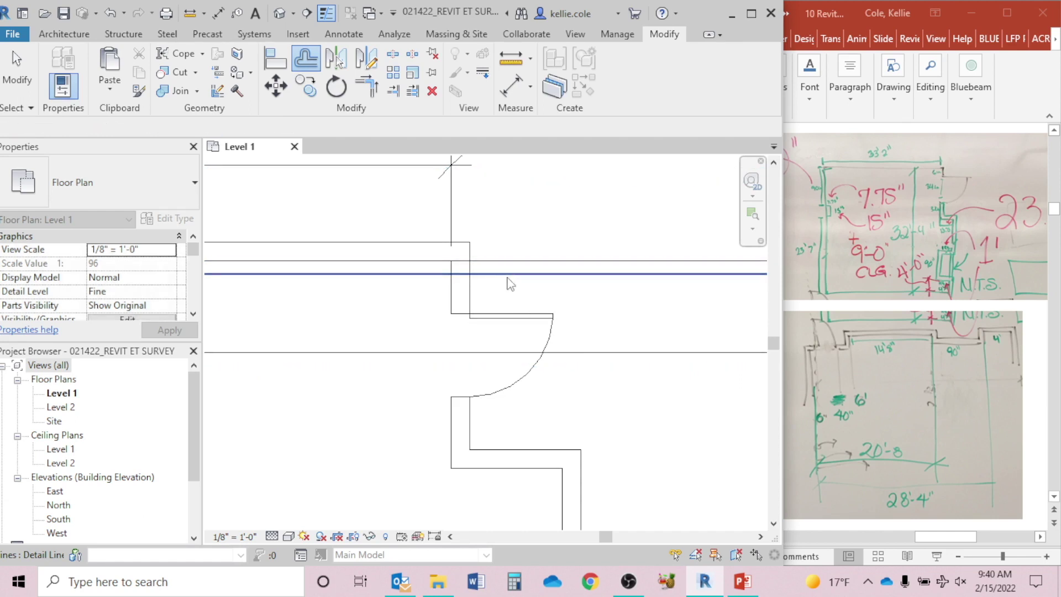
Move the door upward along its wall to sit approximately between the 6" and 3' 4" offset lines.
scroll(580, 229, "down", 2)
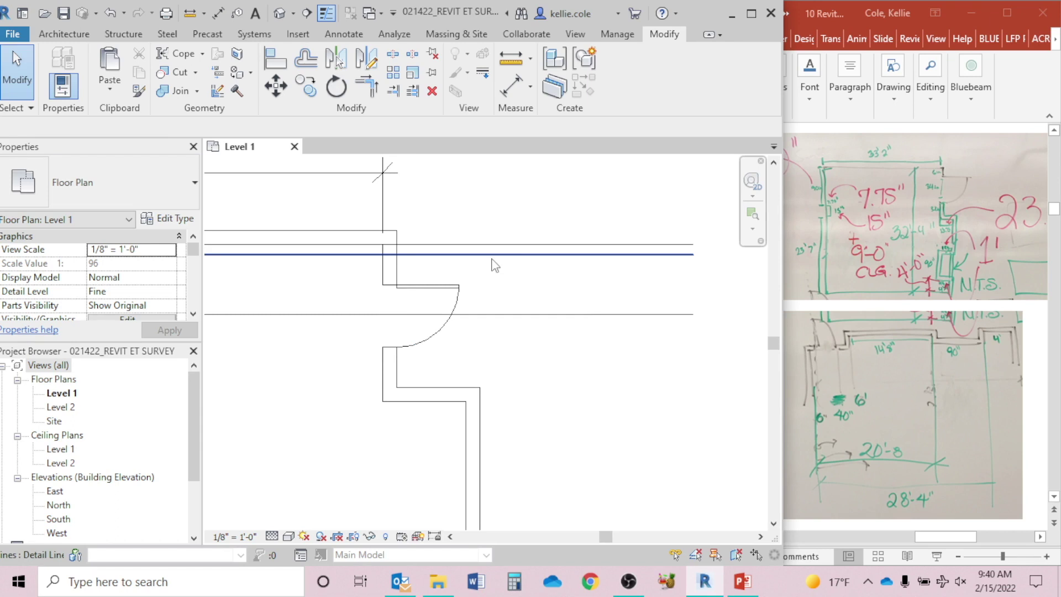
left_click(424, 296)
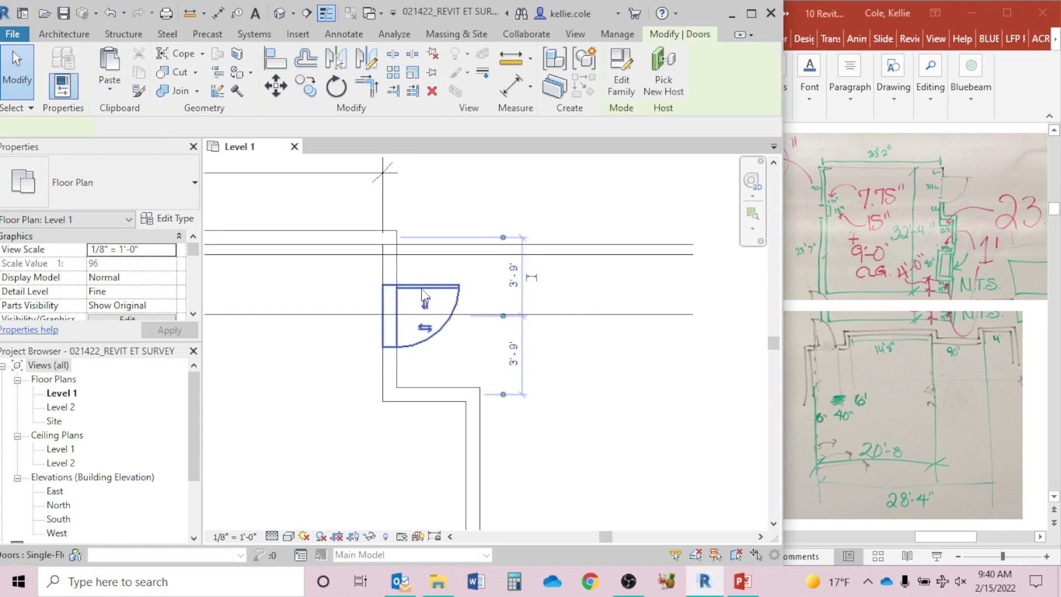
left_click_drag(424, 296, 418, 266)
scroll(445, 250, "up", 2)
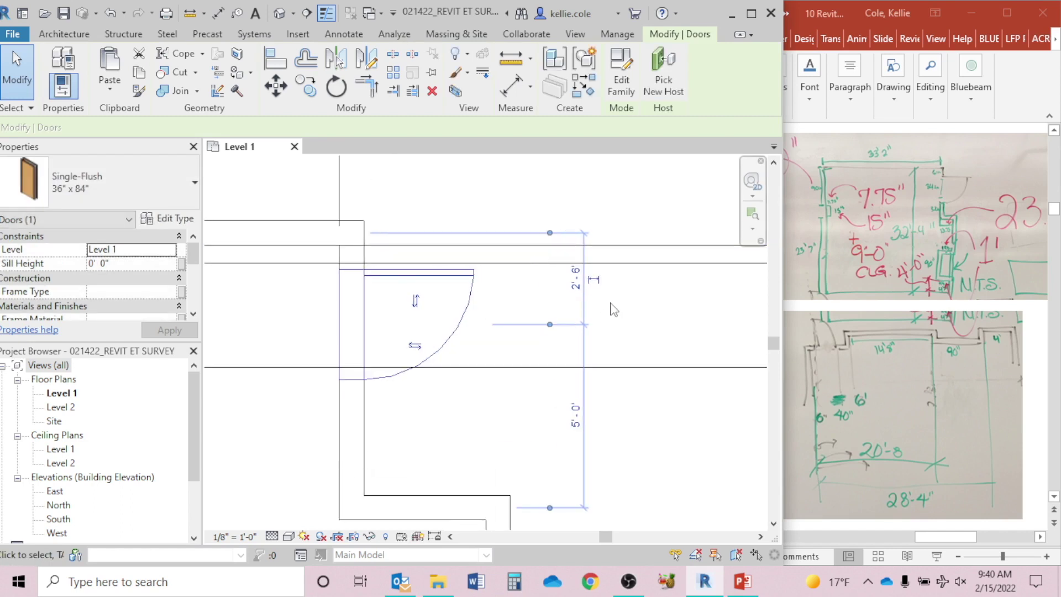
key("Up")
key("Up")
key("Up")
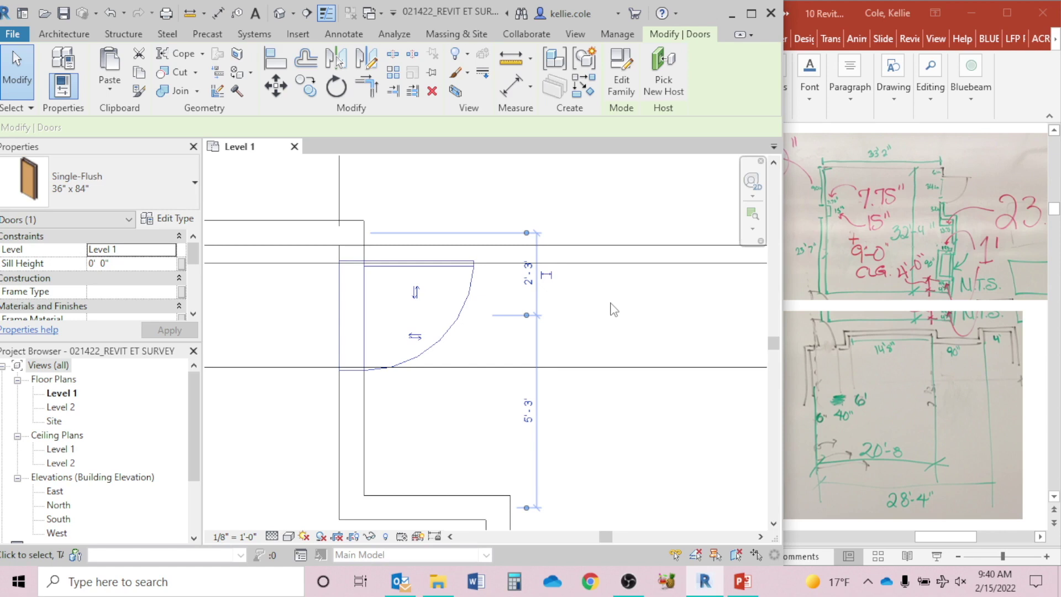
left_click(592, 206)
scroll(606, 215, "down", 3)
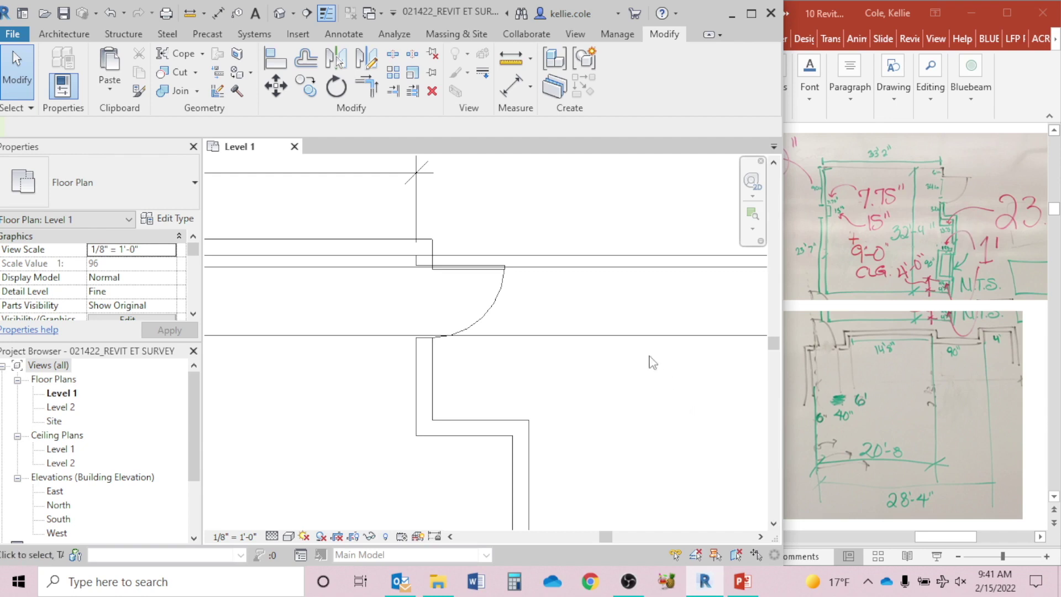
Copy the detail line along the upper wall's inner face 6' straight down, below the door.
left_click(472, 262)
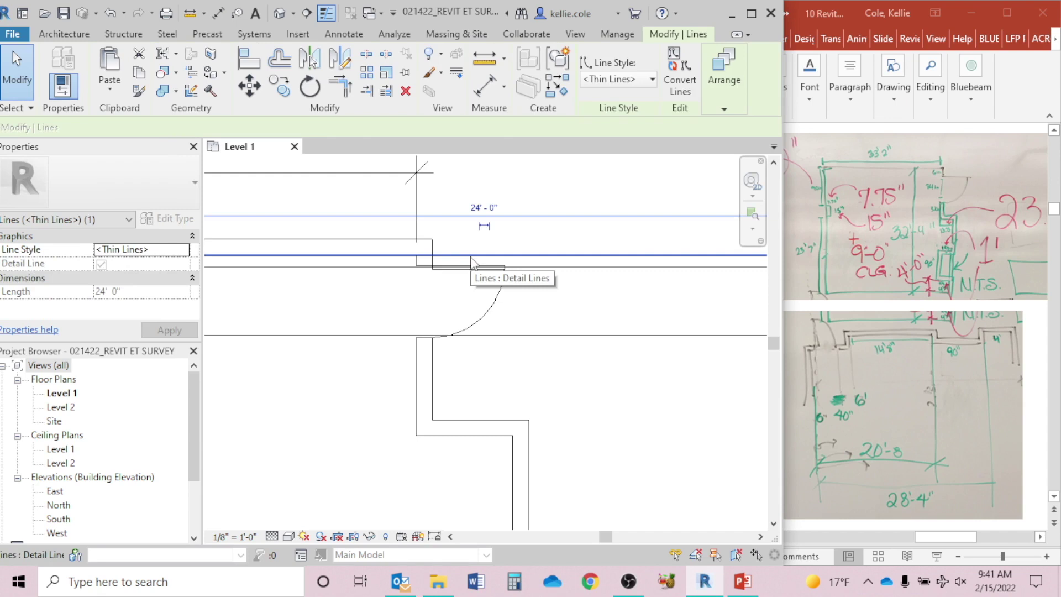
key("c")
key("o")
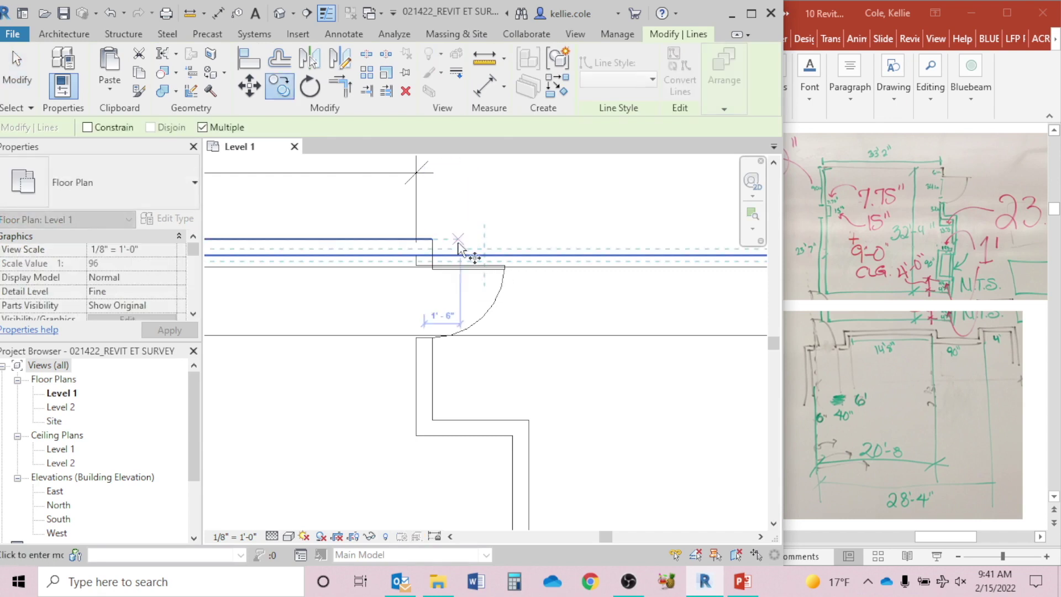
left_click(458, 257)
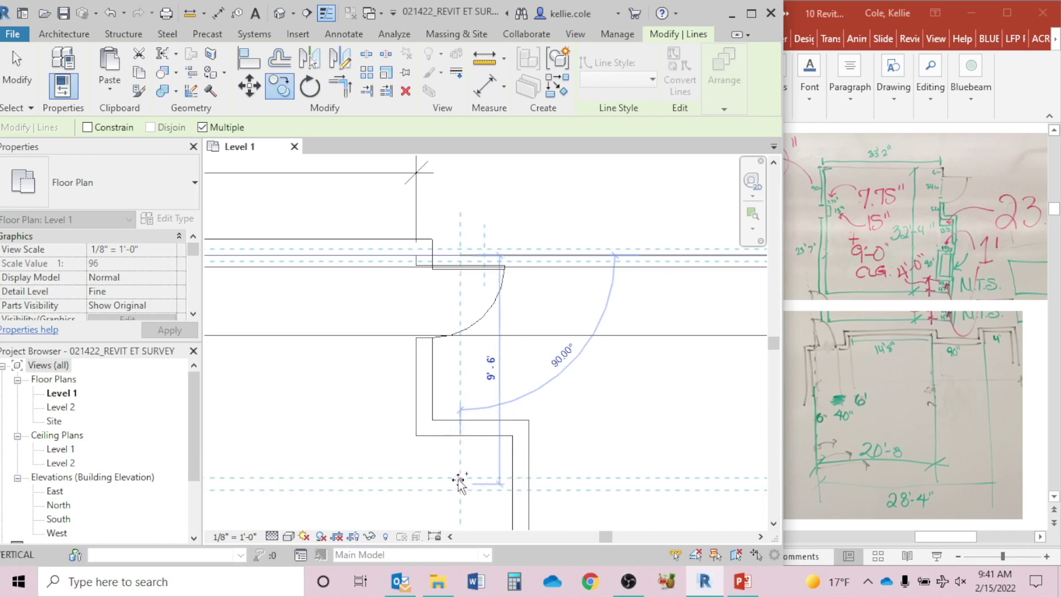
type("6'")
key("Return")
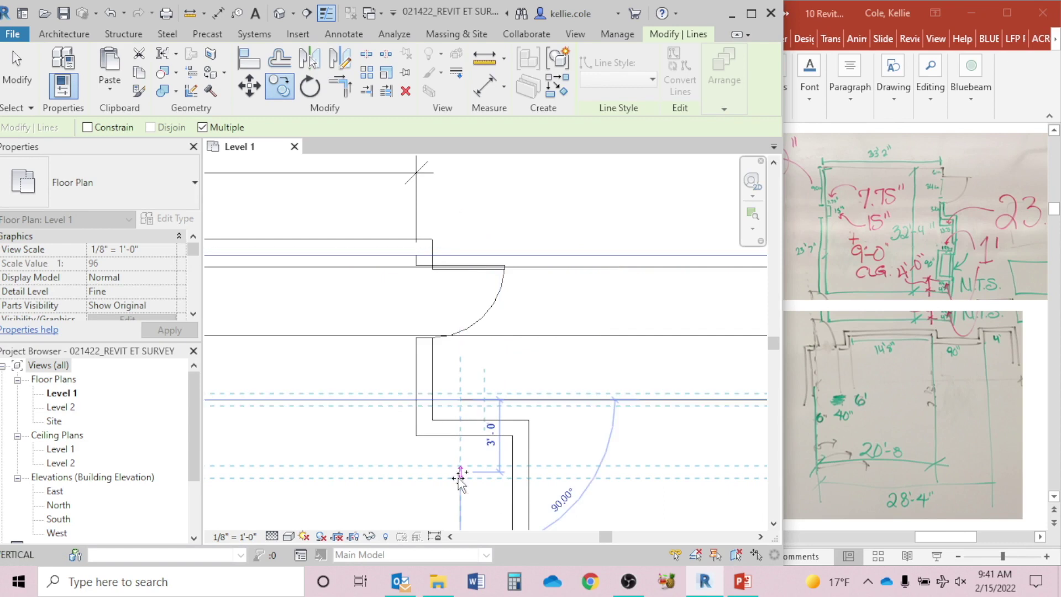
key("Escape")
key("Escape")
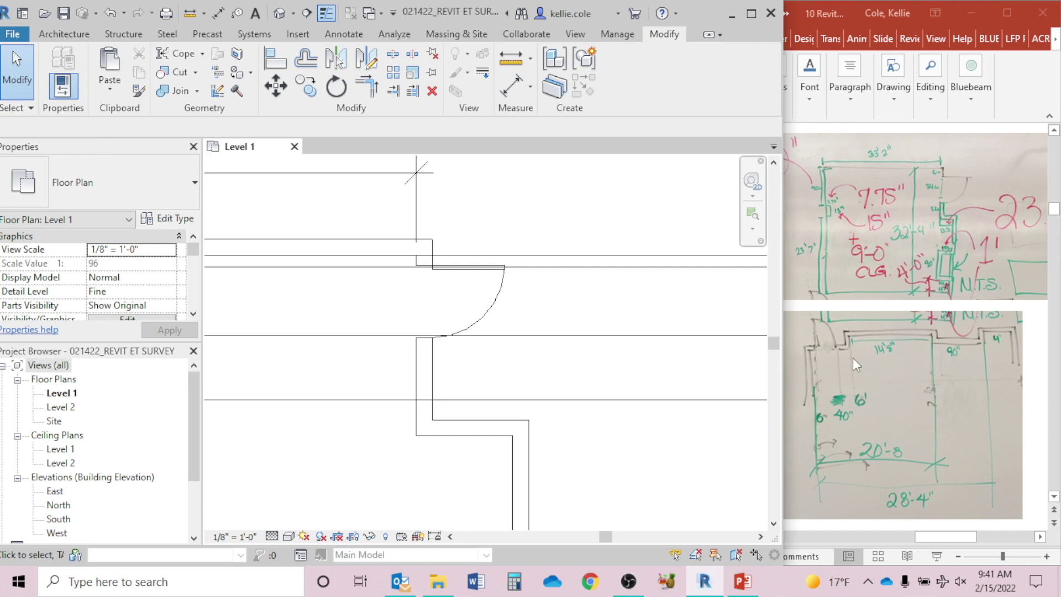
Align the room-side face of the short horizontal wall below the door to the 6' detail line.
scroll(398, 412, "down", 1)
middle_click_drag(398, 412, 405, 363)
key("a")
key("l")
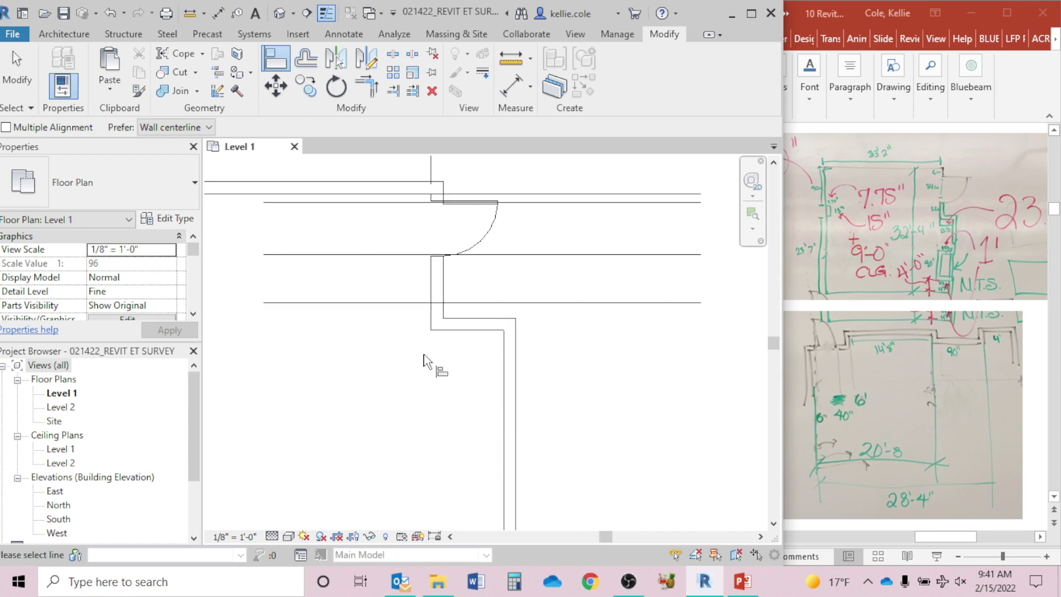
left_click(389, 303)
left_click(471, 331)
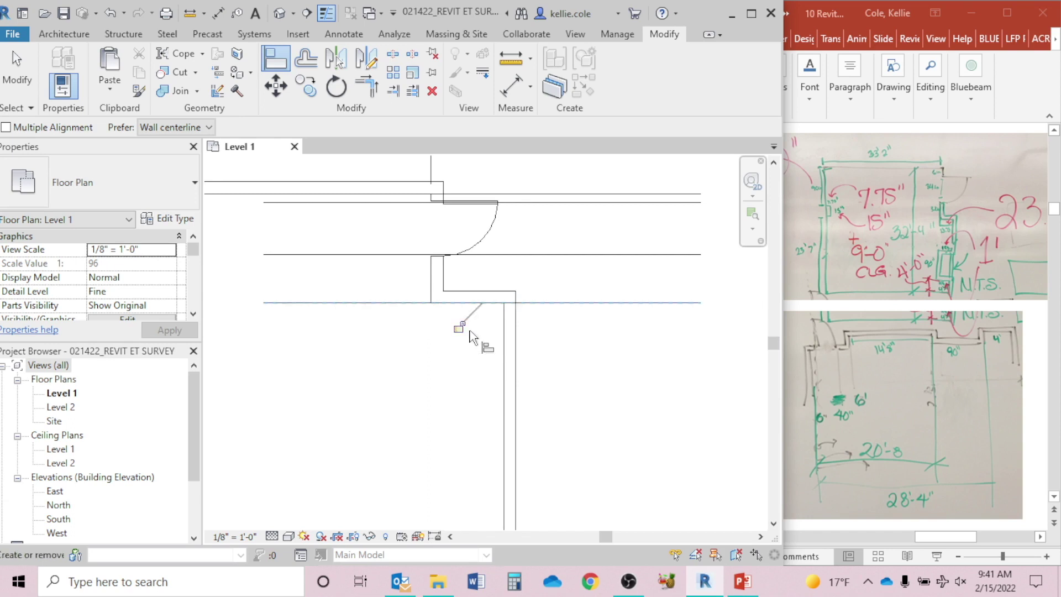
key("Escape")
key("Escape")
middle_click_drag(457, 303, 498, 260)
scroll(531, 296, "down", 3)
middle_click_drag(530, 296, 537, 293)
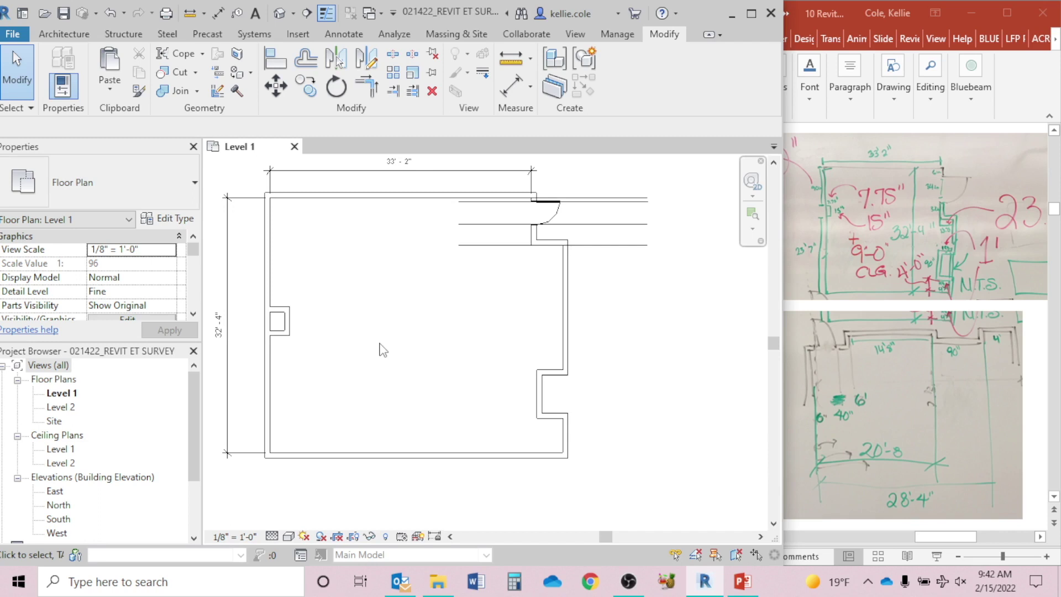
scroll(469, 277, "up", 5)
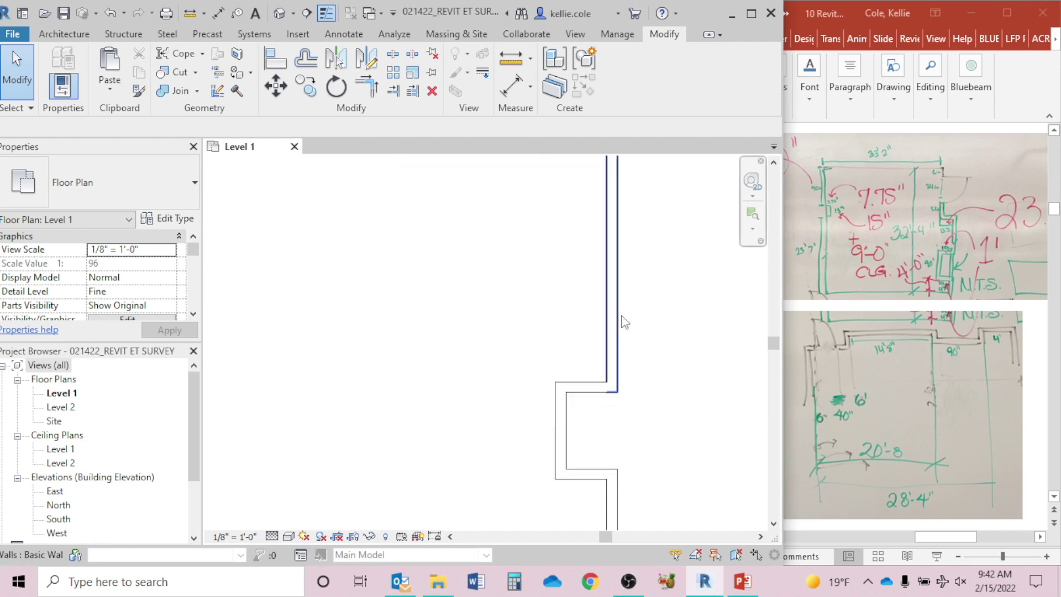
middle_click_drag(608, 315, 567, 348)
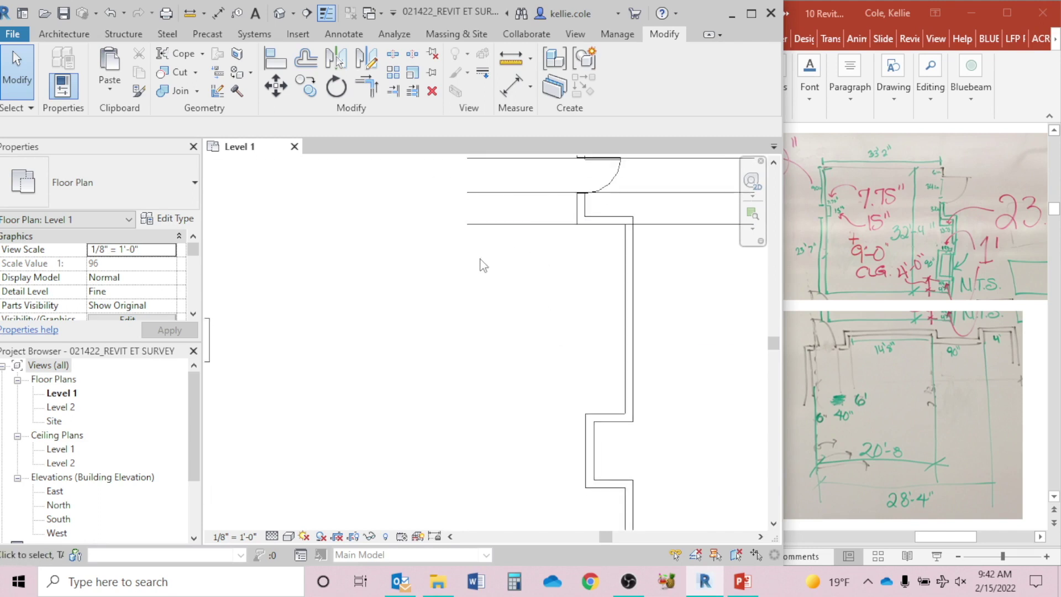
Draw a stepped chain of thin detail lines inside the room, echoing the jogs of the plan's right wall.
key("d")
key("l")
left_click(467, 248)
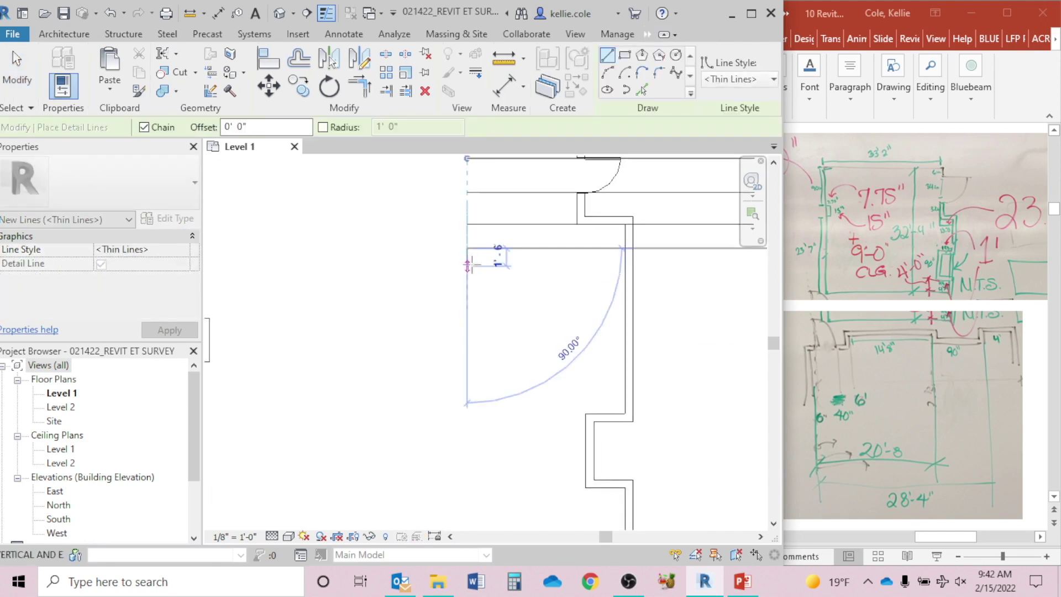
left_click(497, 248)
left_click(496, 413)
left_click(466, 413)
middle_click_drag(480, 460, 475, 370)
left_click(461, 407)
left_click(389, 397)
key("Escape")
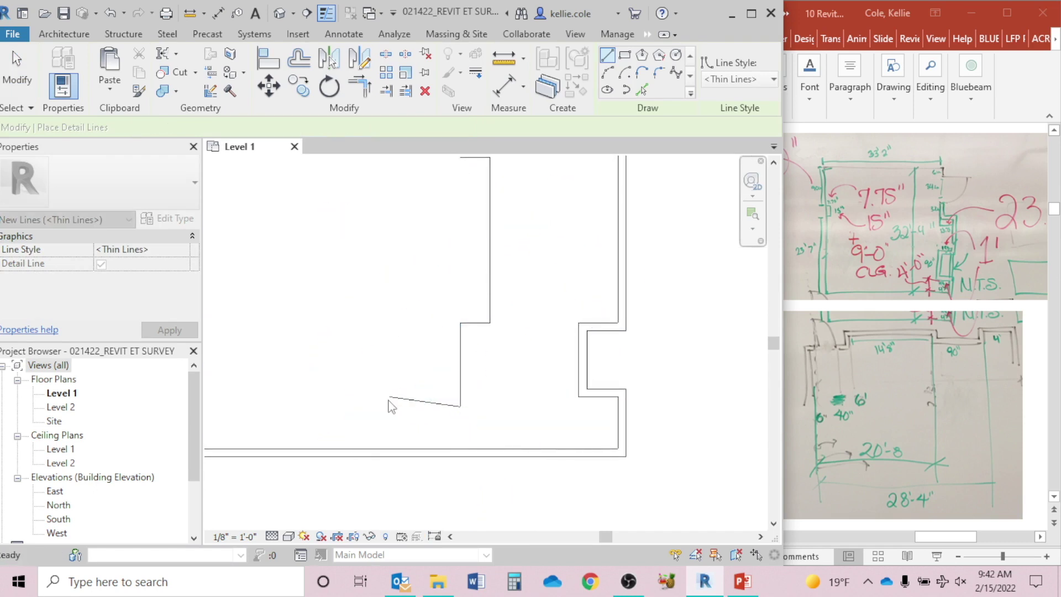
key("Escape")
Straighten the slanted last segment of the detail line chain to horizontal by moving its free endpoint.
left_click(428, 401)
left_click_drag(390, 396, 388, 407)
key("Escape")
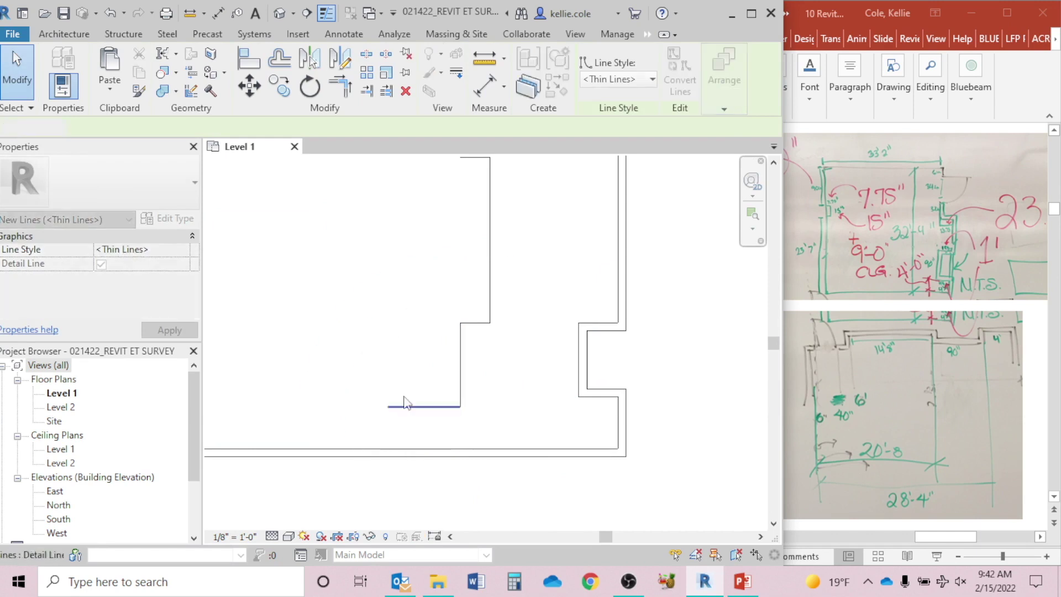
scroll(517, 381, "down", 1)
middle_click_drag(517, 381, 516, 379)
scroll(515, 379, "up", 1)
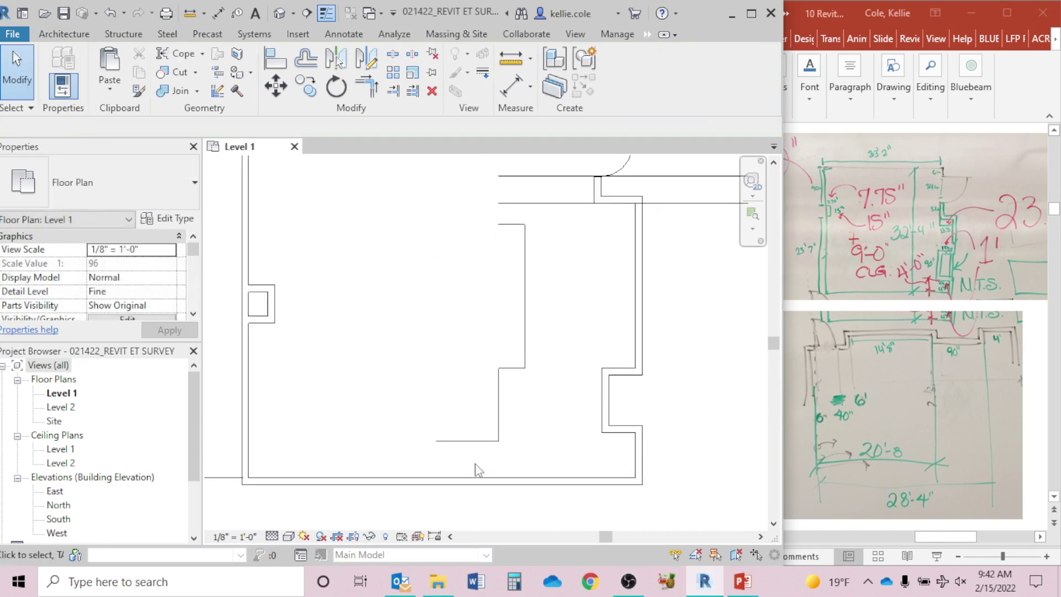
scroll(482, 469, "up", 1)
key("a")
key("l")
left_click(473, 439)
key("Escape")
key("Escape")
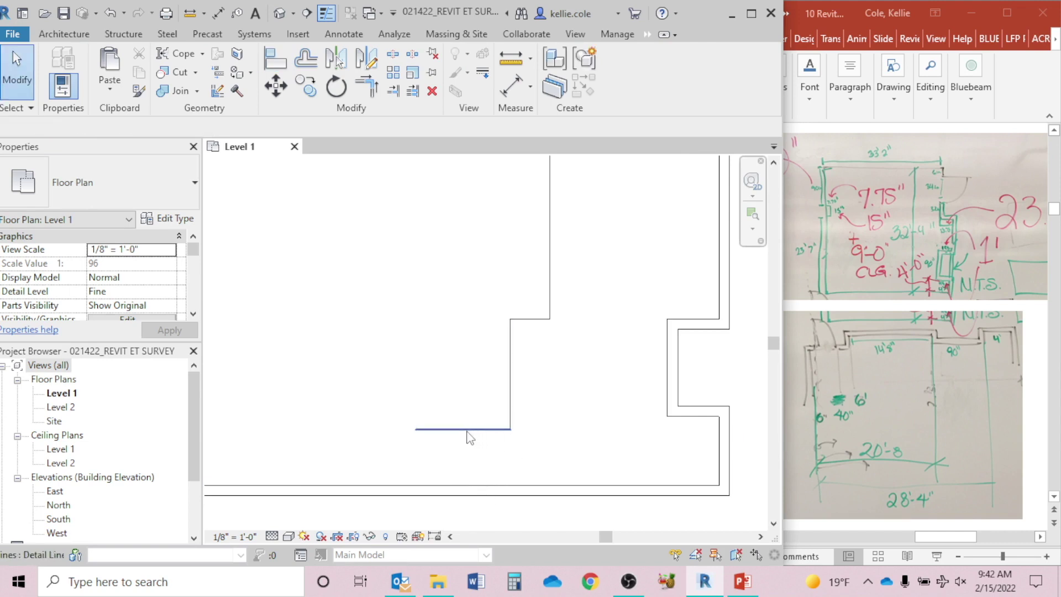
key("a")
key("l")
left_click(470, 437)
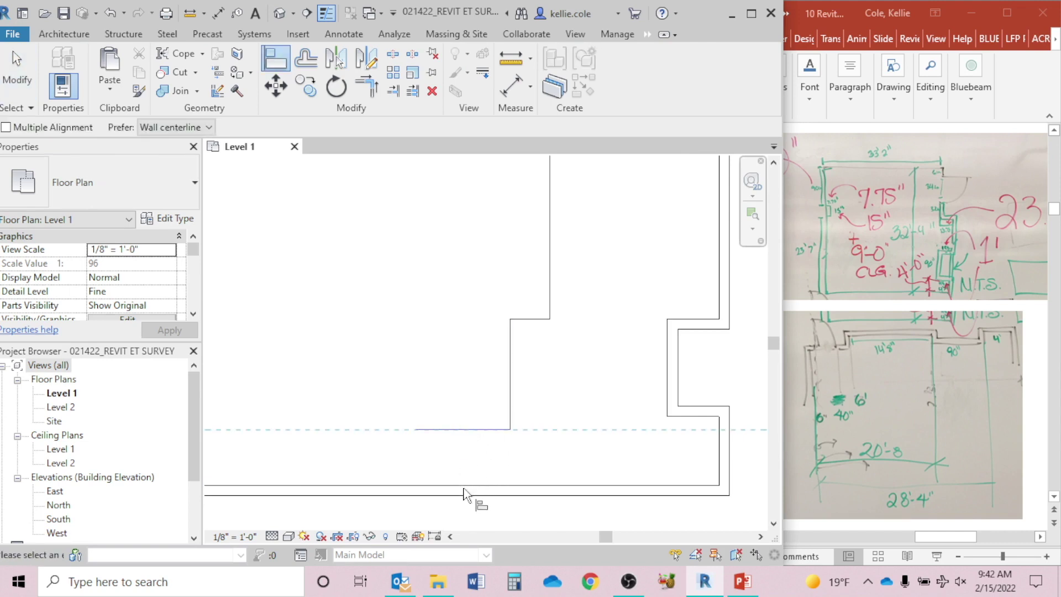
key("Escape")
key("Escape")
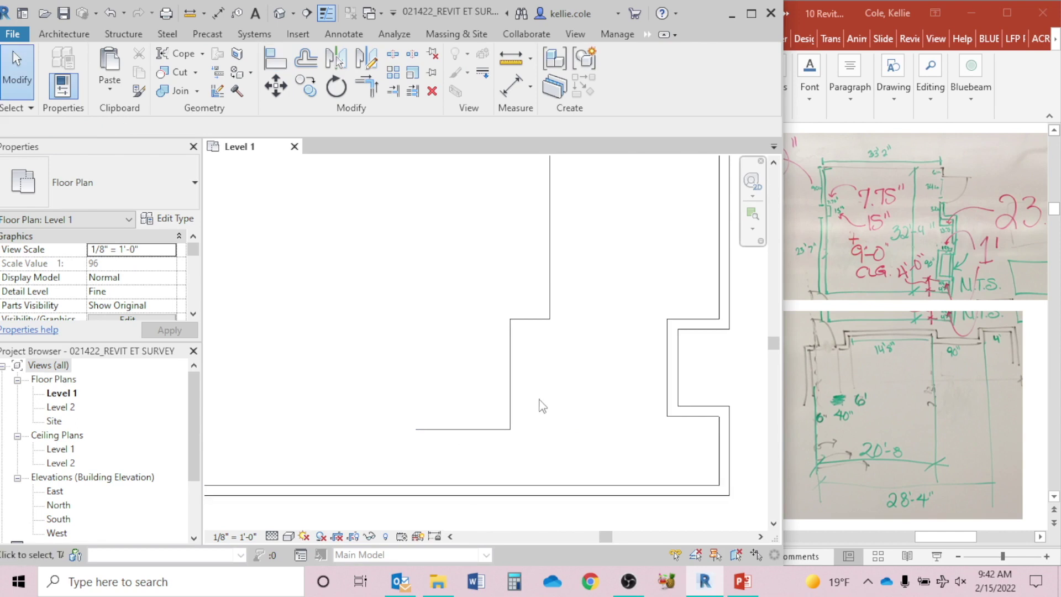
Select the lower segments of the stepped detail lines and move them toward the right wall's projecting jog.
left_click_drag(589, 302, 468, 447)
left_click_drag(554, 290, 646, 282)
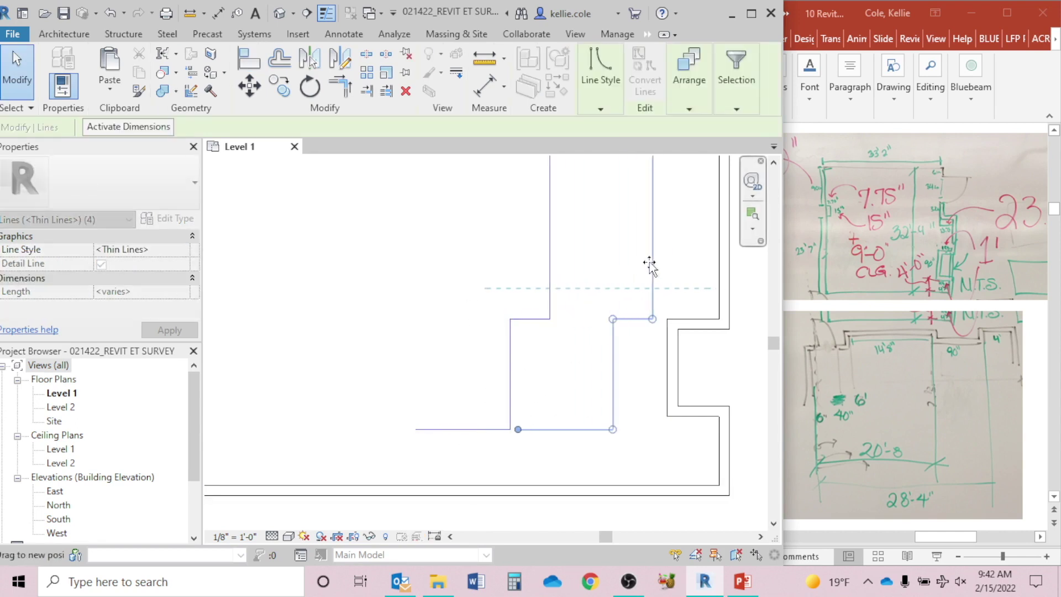
left_click(625, 297)
Align the vertical wall of the lower right jog to the vertical detail line beside it.
key("a")
key("l")
left_click(615, 362)
left_click(667, 366)
left_click(642, 320)
key("Escape")
key("Escape")
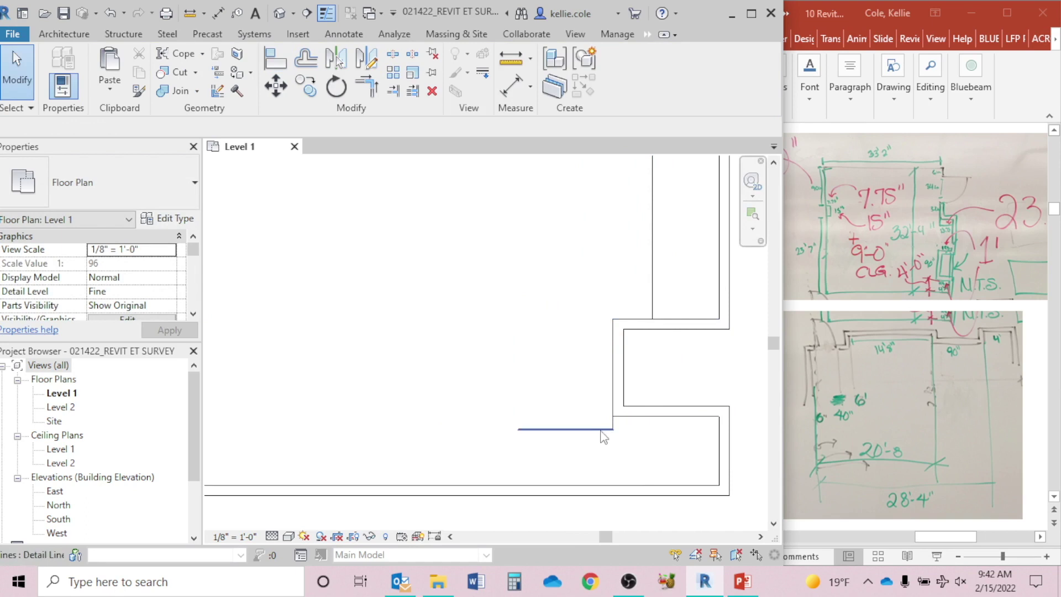
Reposition the lowest detail line's endpoints to leave a short horizontal stub, and add a short vertical line down from its end.
left_click(606, 430)
left_click_drag(615, 429, 638, 431)
left_click_drag(518, 429, 616, 433)
key("Escape")
key("d")
key("l")
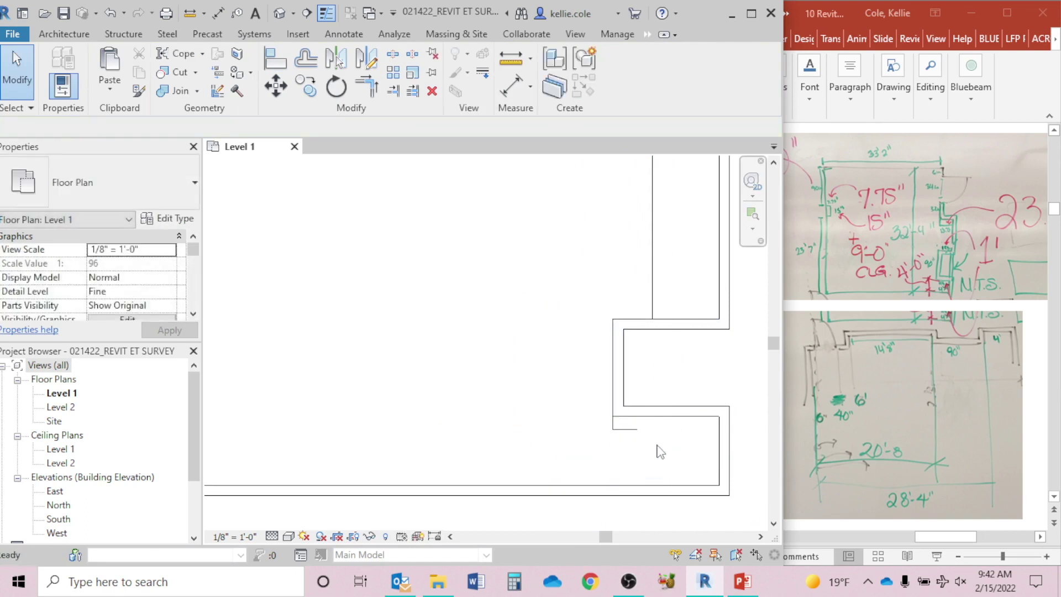
key("Escape")
key("Escape")
Align the lower horizontal wall of the right jog to the short horizontal detail line.
scroll(650, 431, "up", 2)
key("a")
key("l")
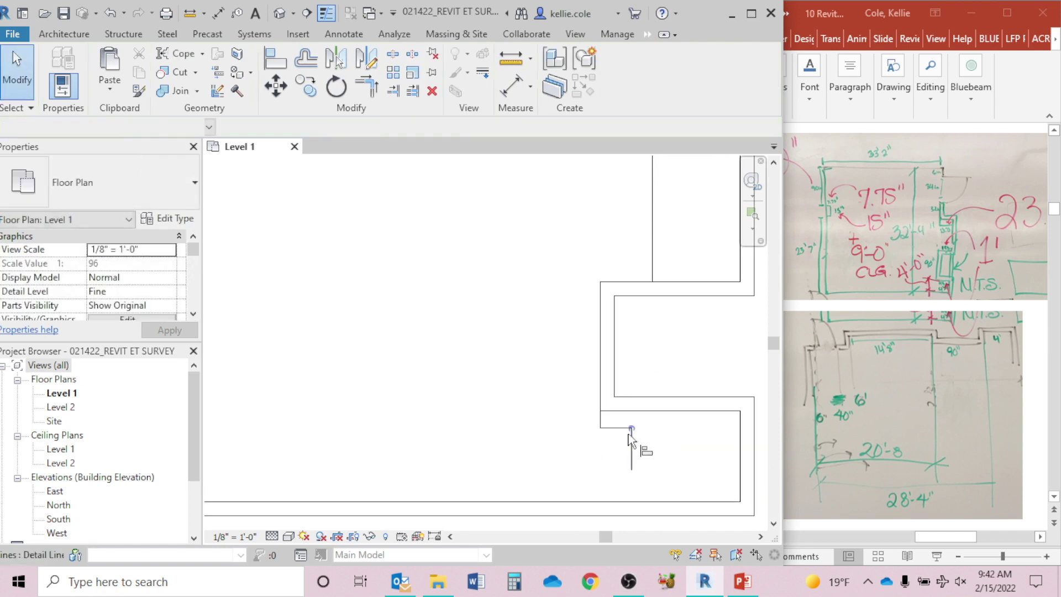
left_click(625, 411)
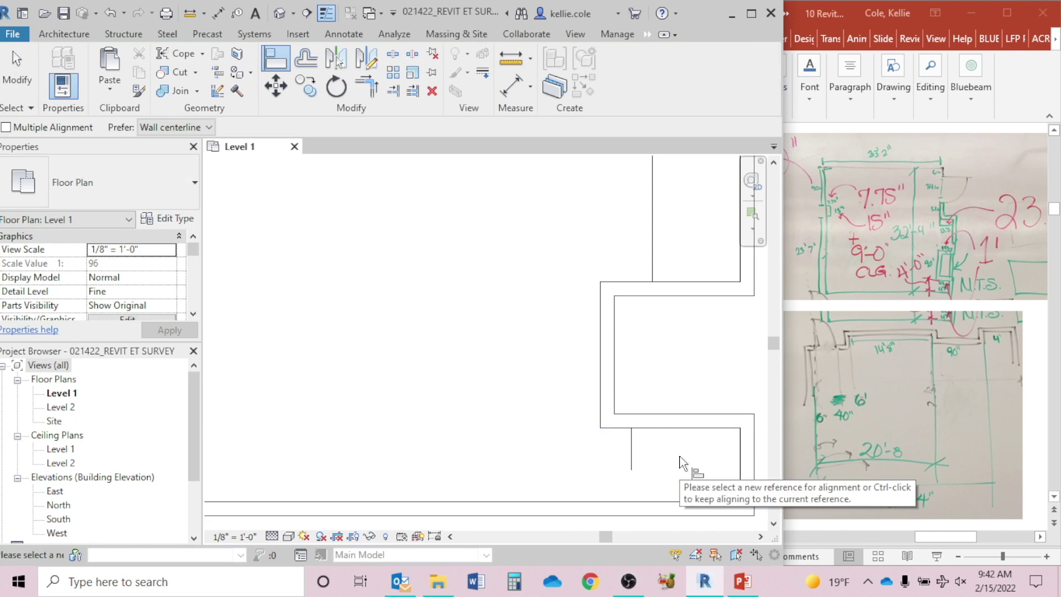
key("Escape")
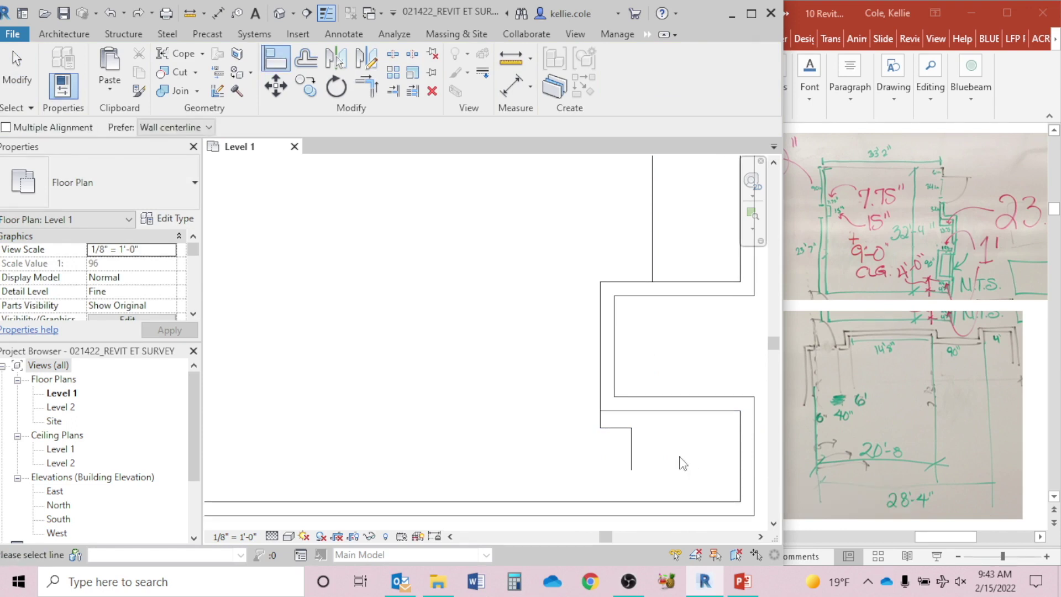
Undo the wall alignments and the stepped detail lines, back to the plan before the lines were drawn.
scroll(683, 463, "down", 3)
key("ctrl+z")
key("ctrl+z")
key("ctrl+z")
key("ctrl+z")
key("ctrl+z")
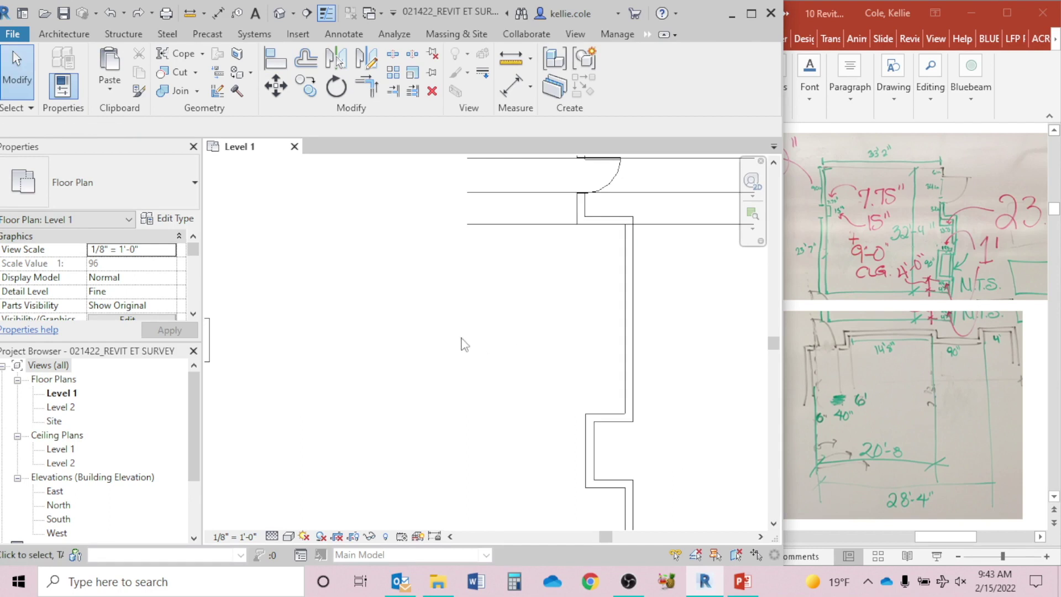
Compare the whole floor plan with the survey sketch in PowerPoint, examining the sketch's red wall offset dimensions beside the door.
scroll(461, 336, "down", 2)
middle_click_drag(457, 317, 537, 310)
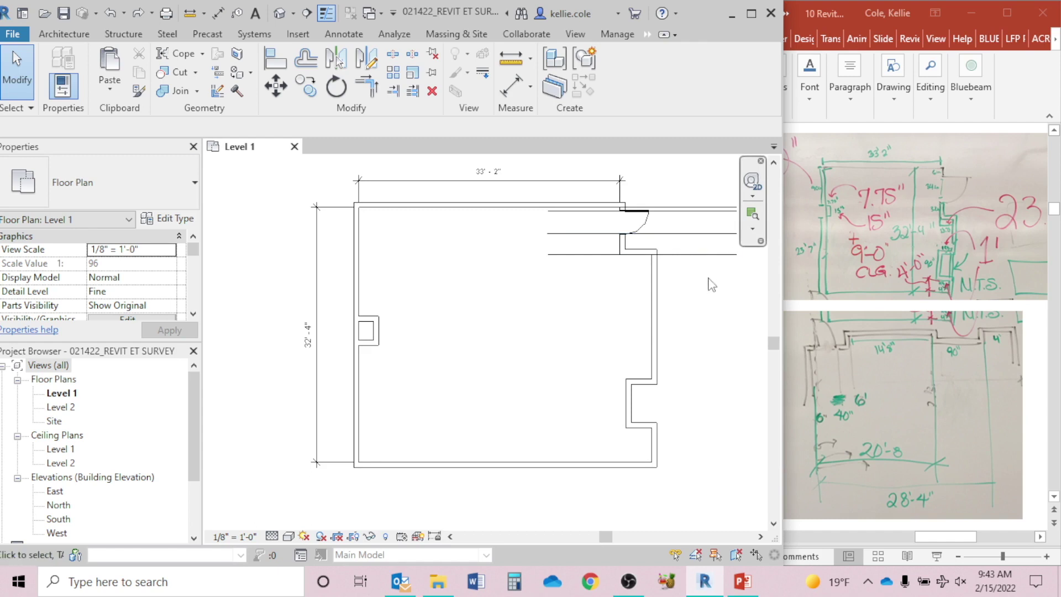
scroll(712, 295, "down", 1)
middle_click_drag(712, 295, 601, 290)
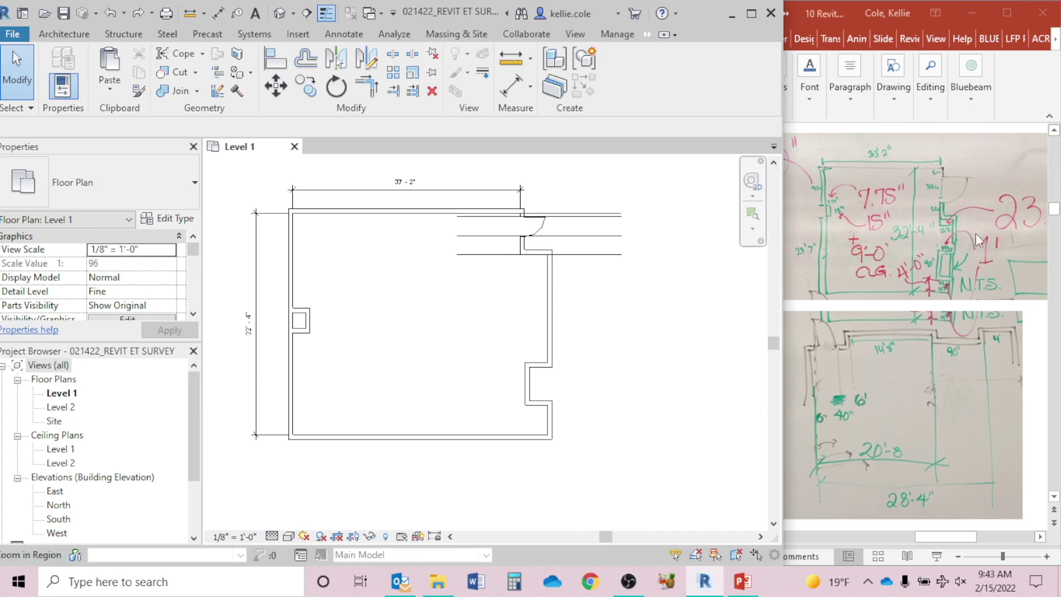
left_click(1017, 239)
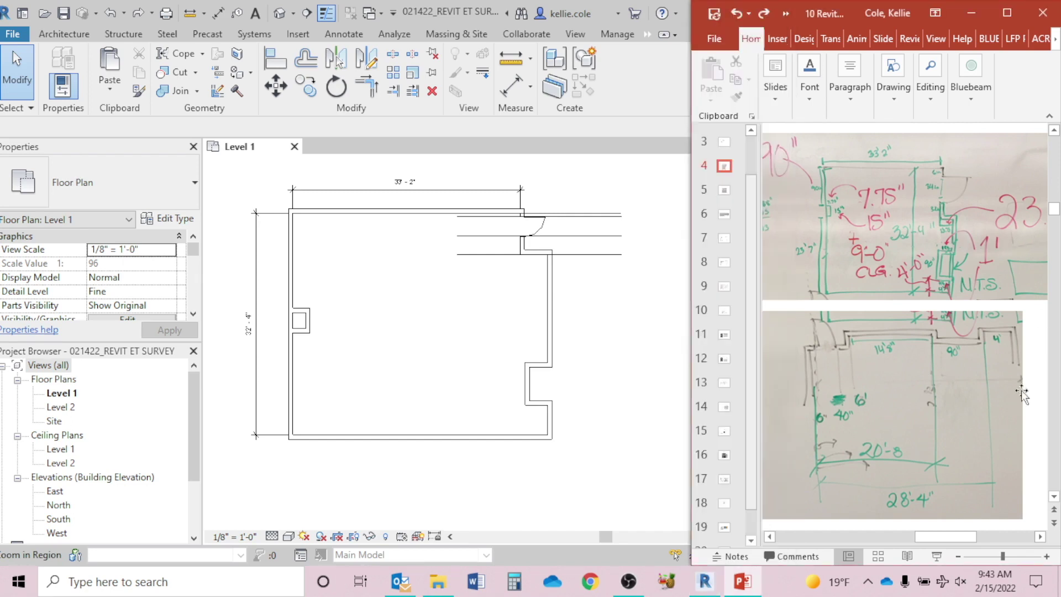
left_click(1040, 537)
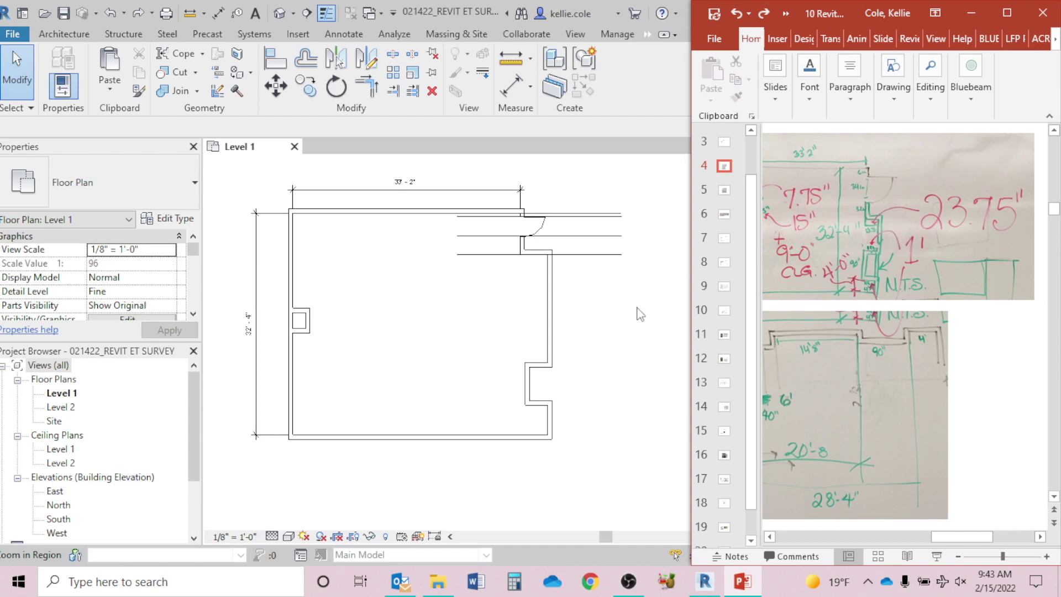
Switch back to Revit and dimension horizontally from the door wall's inner face to the offset right wall's inner face.
left_click(577, 278)
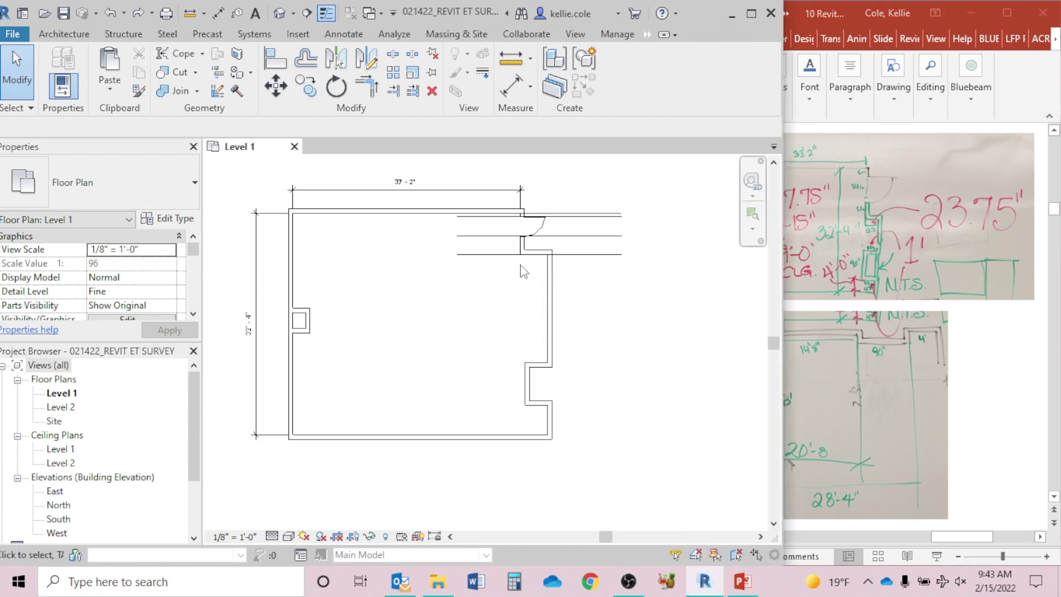
scroll(524, 271, "up", 5)
middle_click_drag(535, 277, 506, 351)
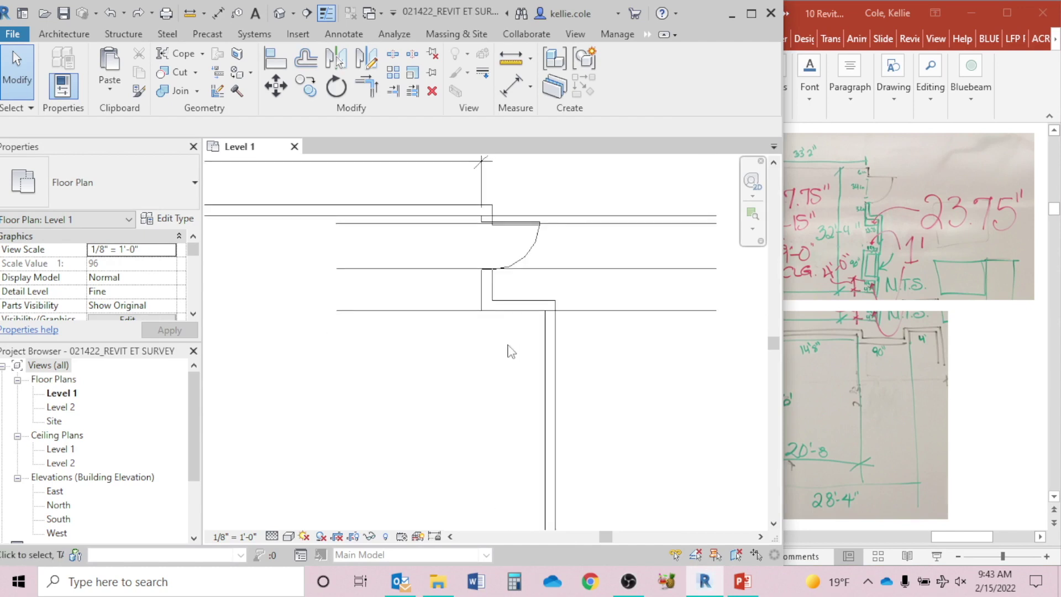
key("d")
key("i")
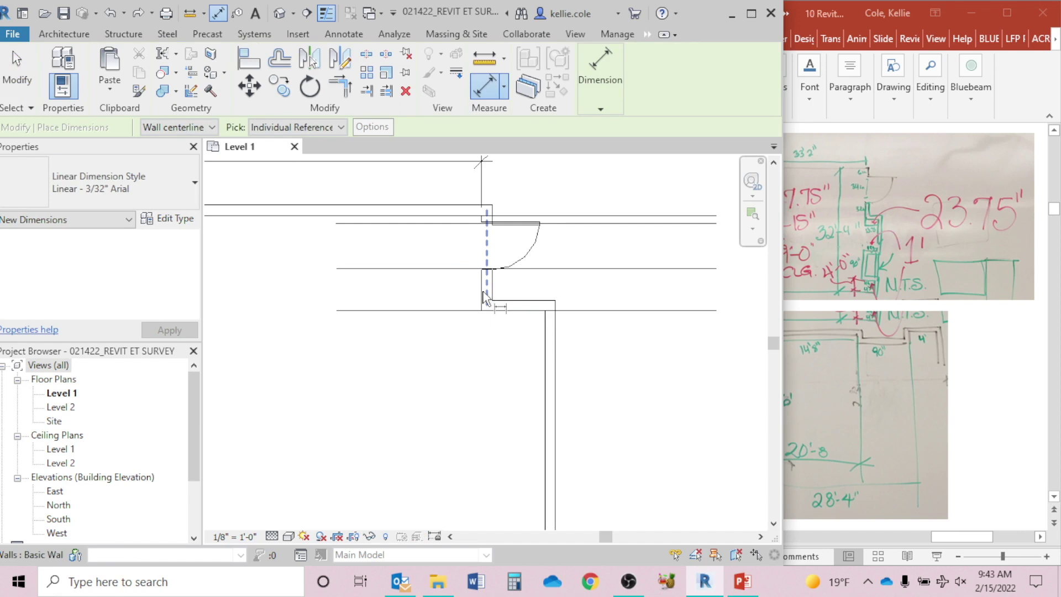
key("Tab")
left_click(484, 296)
key("Tab")
left_click(547, 359)
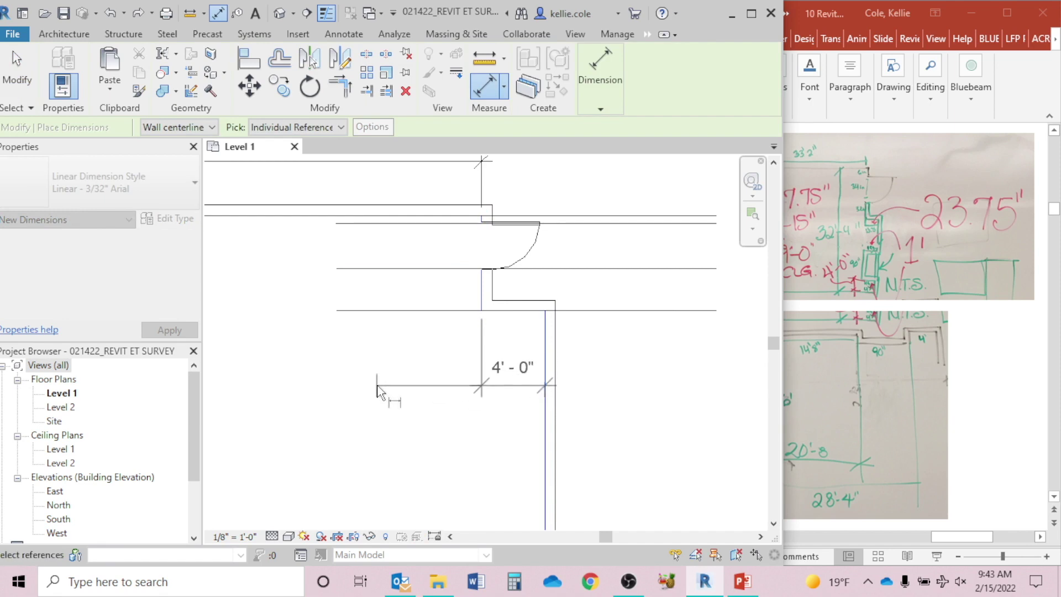
left_click(380, 389)
key("Escape")
Try setting the right wall's offset dimension to 23.75 without an inch mark, and undo it.
scroll(383, 402, "down", 3)
middle_click_drag(393, 407, 495, 310)
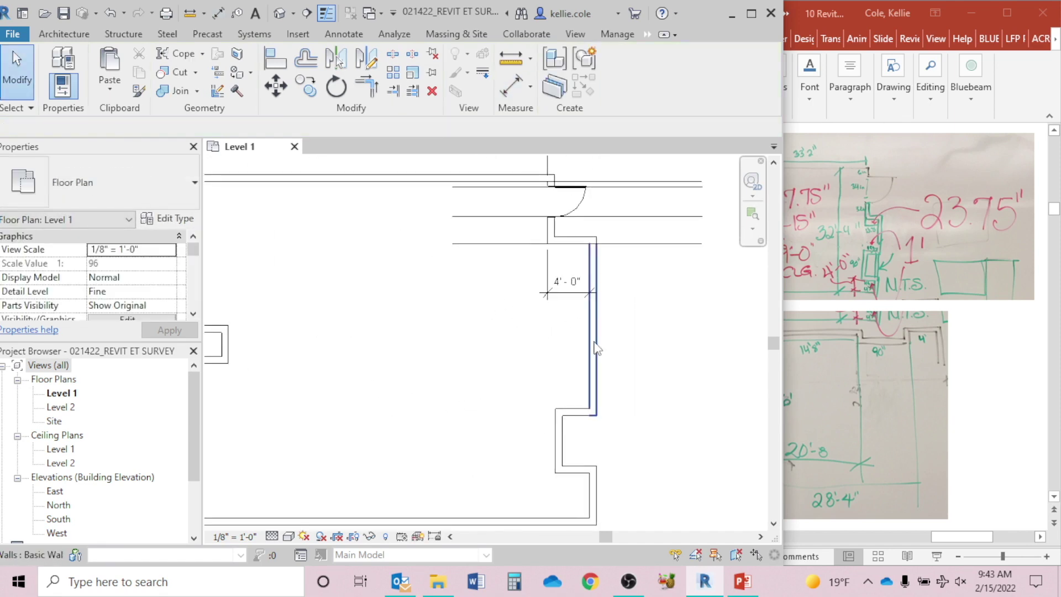
left_click(593, 342)
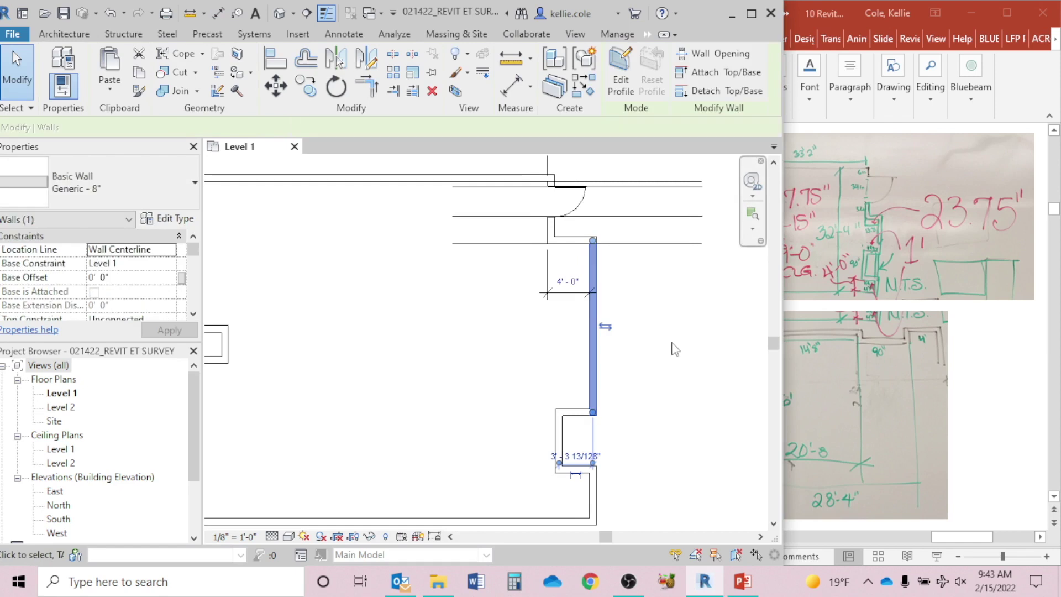
left_click(566, 282)
type("23.75")
key("Return")
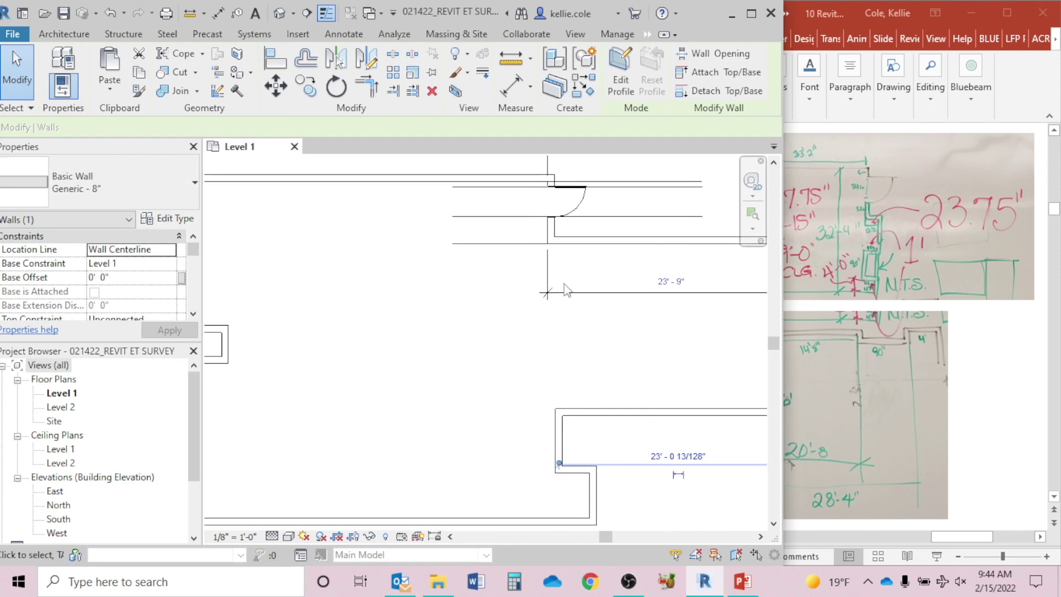
key("ctrl+z")
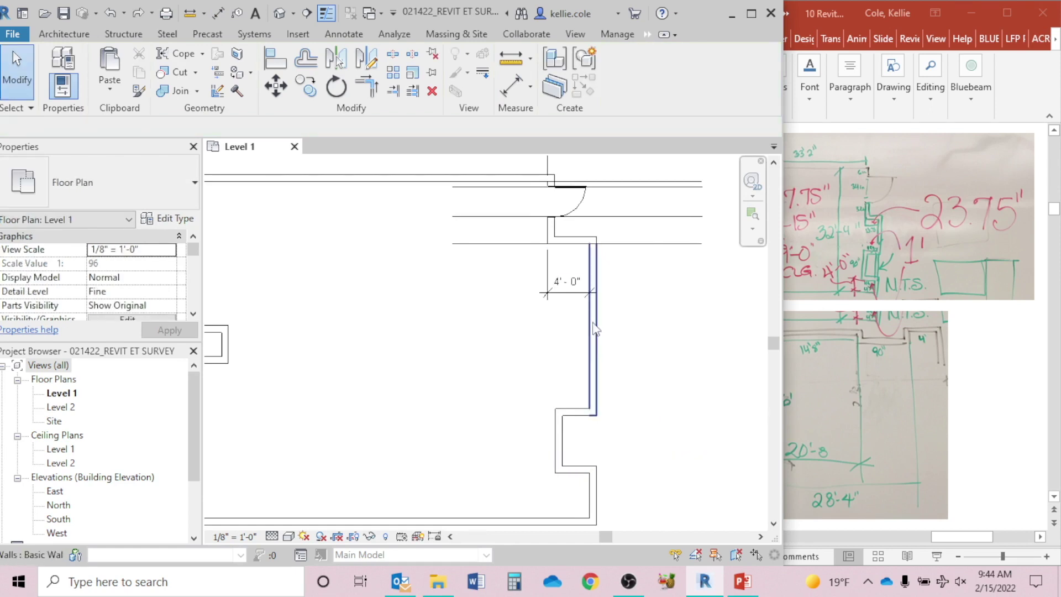
Set the horizontal offset between the door wall and the long right wall to 23.75".
left_click(569, 283)
type("23.75\"")
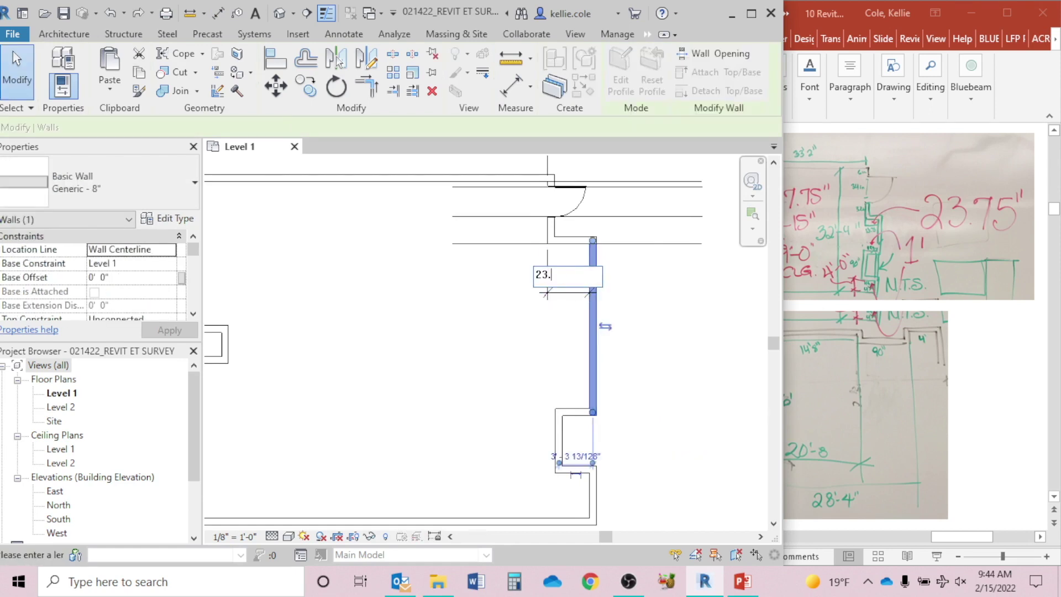
key("Return")
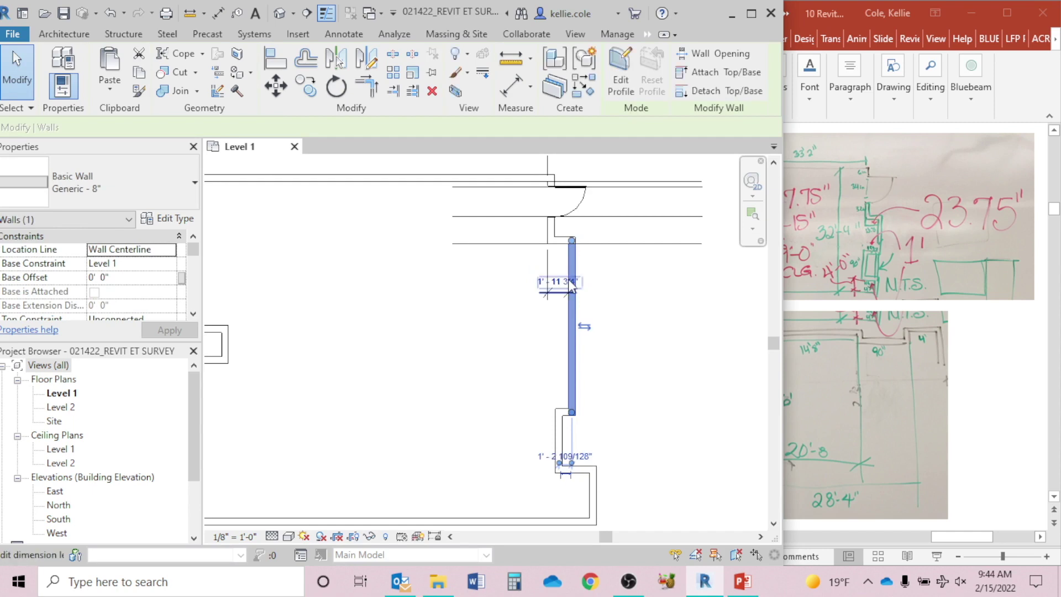
left_click(632, 301)
scroll(614, 265, "up", 2)
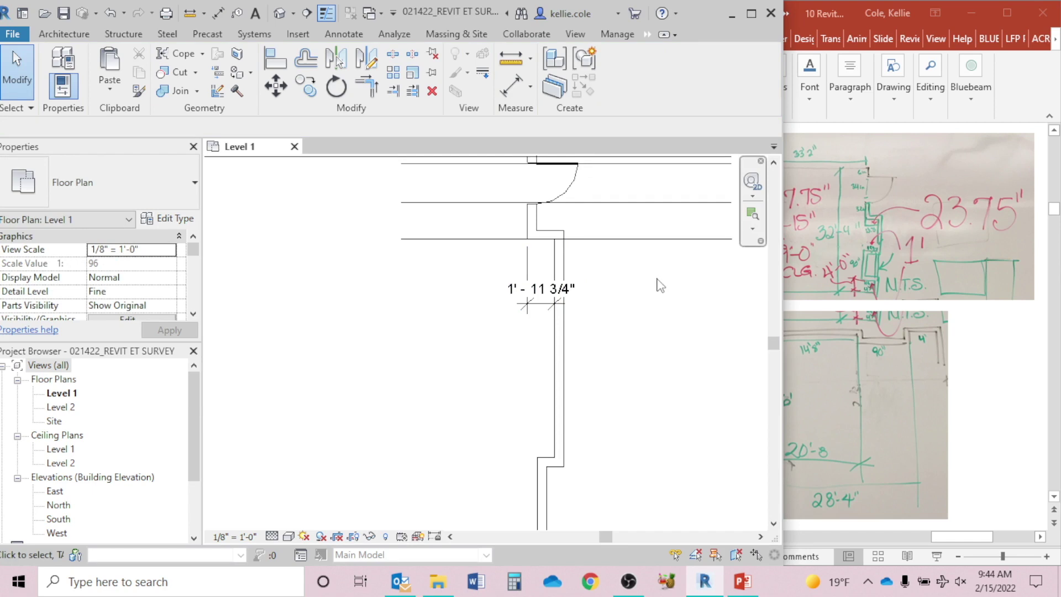
Select the left wall together with its column enclosure and nudge them inward to a room width of 32'-6".
scroll(660, 286, "down", 3)
middle_click_drag(670, 308, 711, 305)
middle_click_drag(419, 360, 420, 311)
left_click_drag(298, 182, 395, 527)
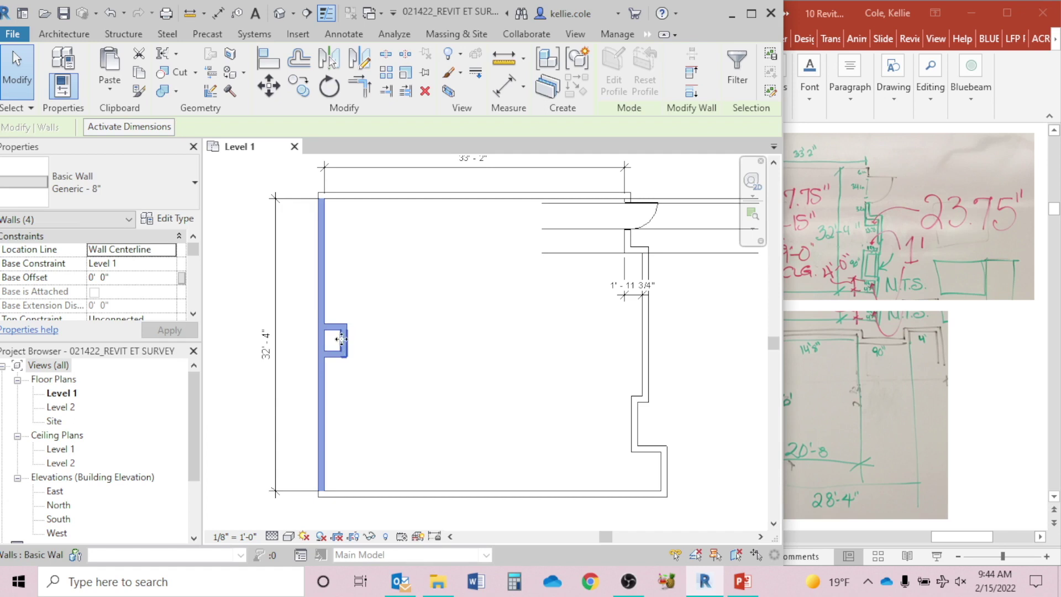
middle_click_drag(403, 301, 390, 324)
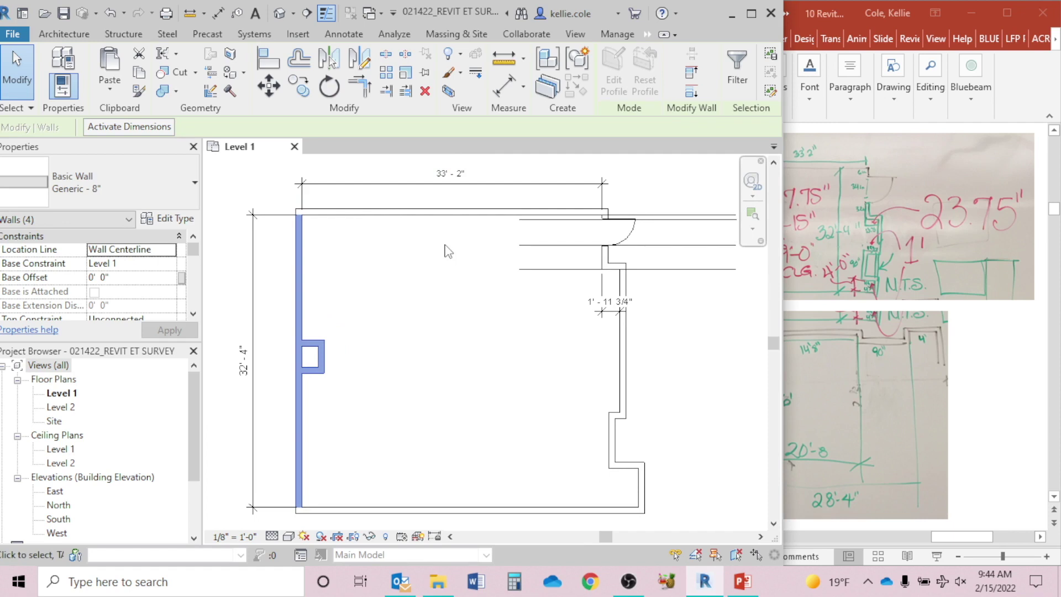
key("Right")
key("Right")
key("Right")
key("Right")
key("Right")
key("Right")
key("Right")
key("Right")
key("Right")
key("Right")
key("Left")
key("Left")
key("Left")
key("Left")
key("Left")
key("Left")
key("Left")
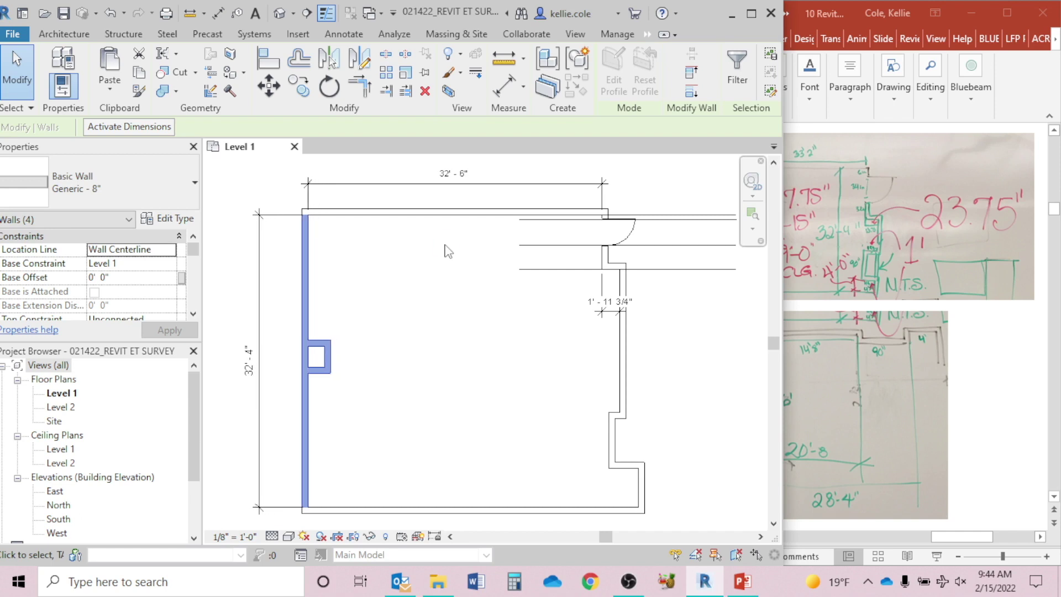
Move the selected left wall and column enclosure further inward to a room width of 32'-2".
key("m")
key("v")
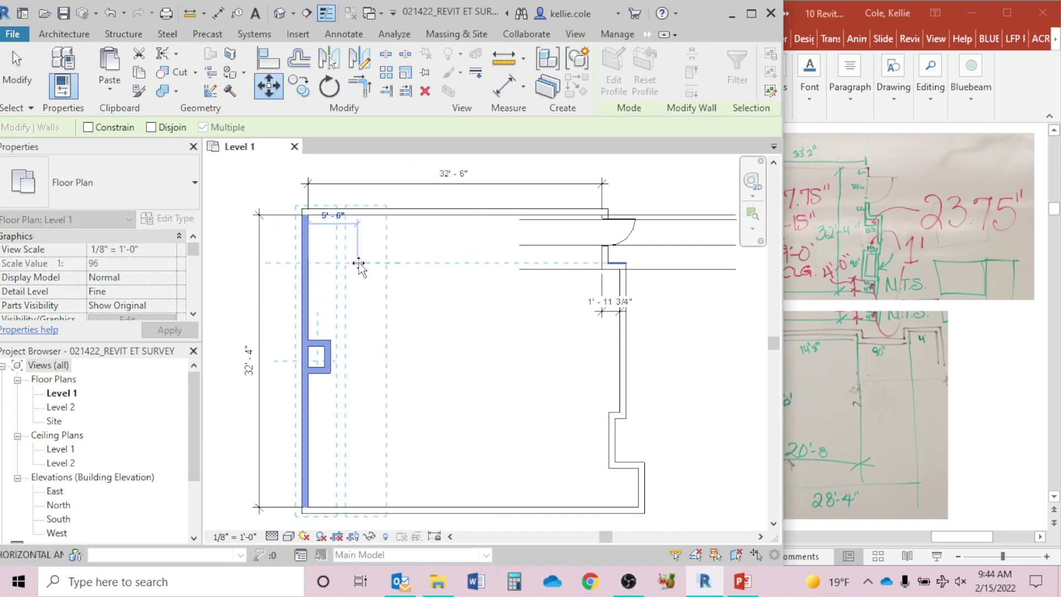
left_click(362, 266)
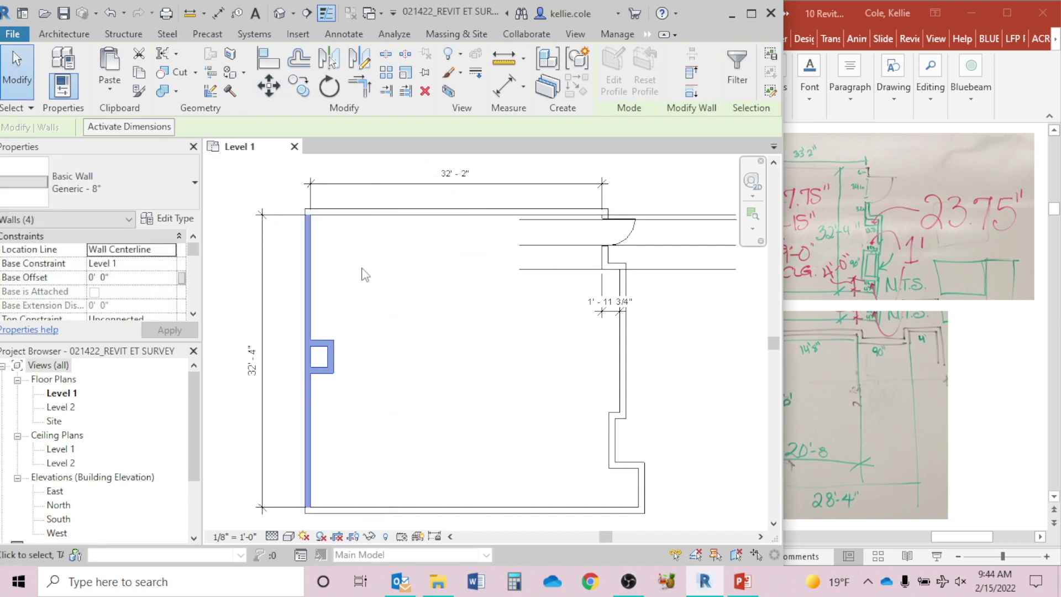
Move the selected left wall and column enclosure 1'-0" outward for a room width of 33'-2".
key("m")
key("v")
left_click(363, 269)
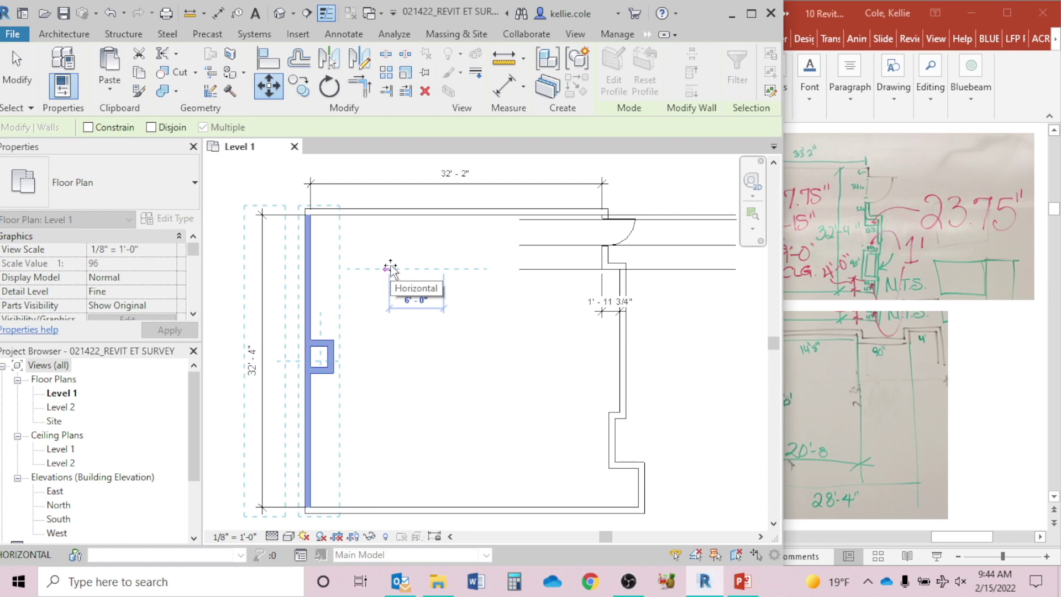
left_click(390, 270)
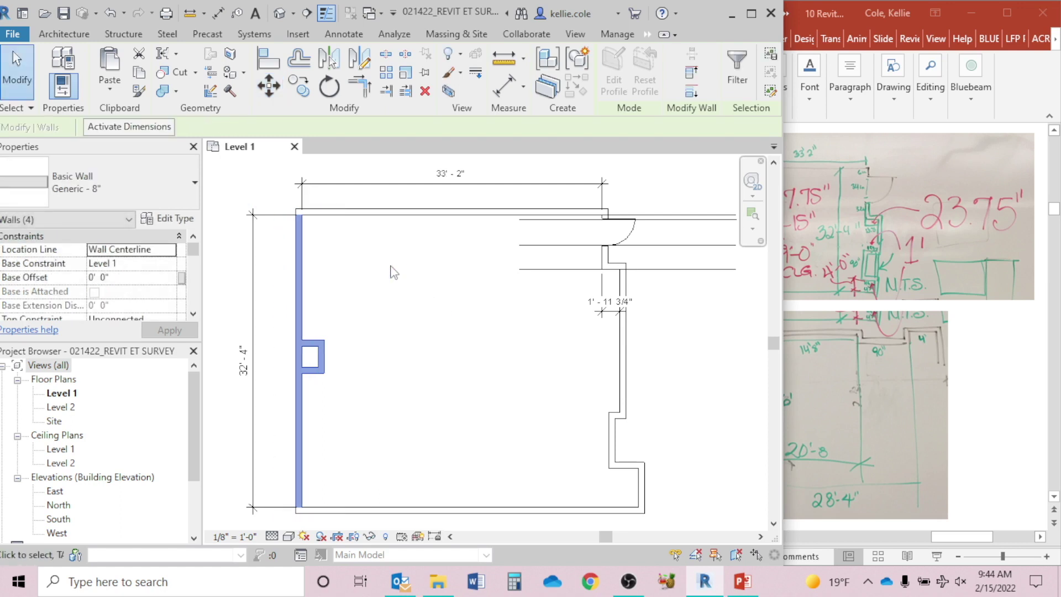
key("Escape")
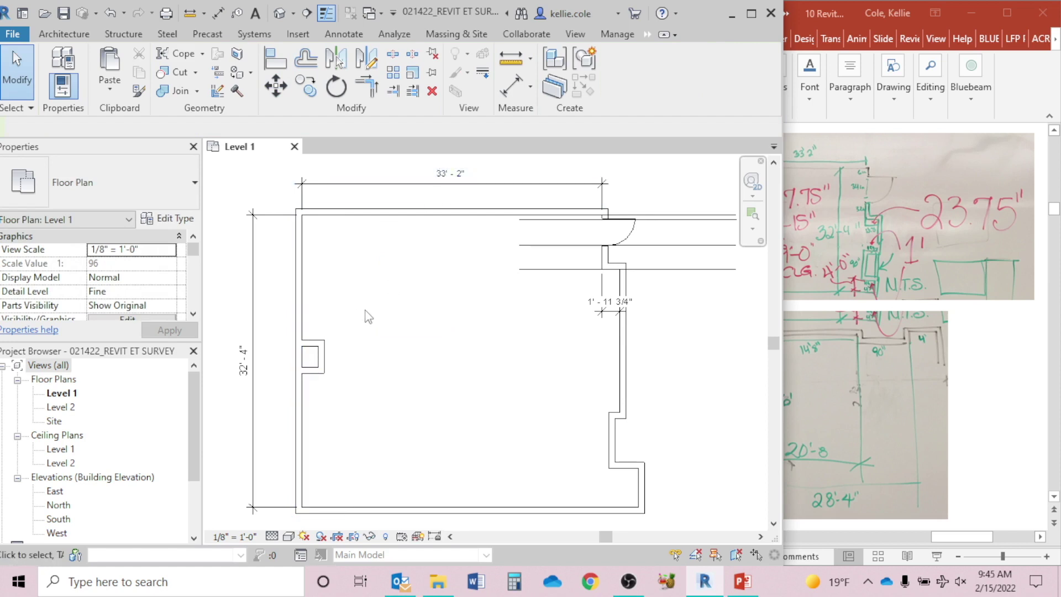
Switch to the field sketch in PowerPoint and examine the measurements along the right wall's jogs, returning to the Revit plan.
scroll(455, 360, "down", 1)
middle_click_drag(455, 360, 365, 329)
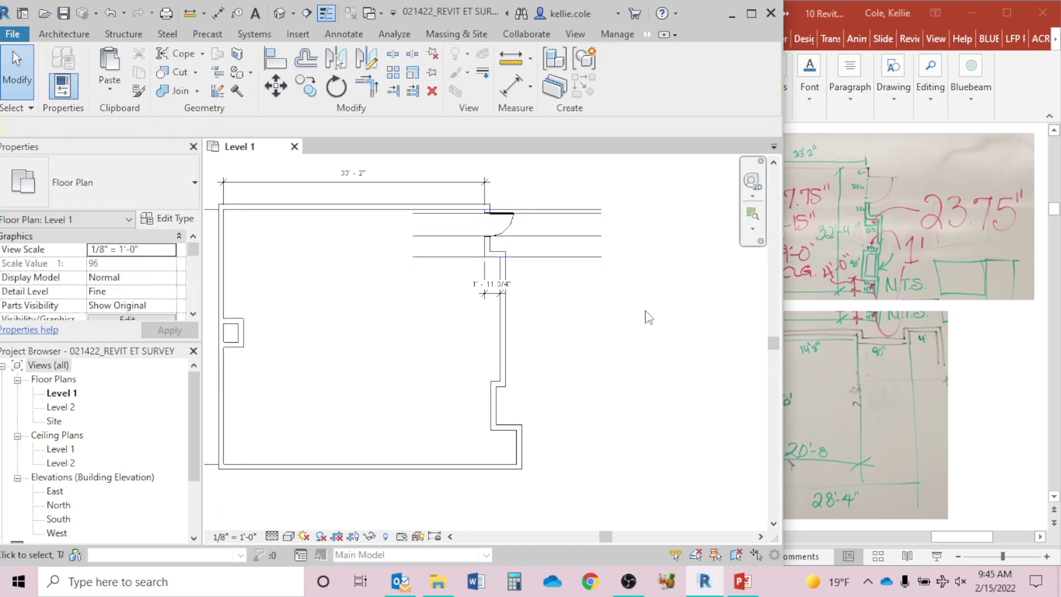
mouse_move(781, 317)
left_mouse_down()
mouse_move(754, 311)
mouse_move(779, 318)
left_mouse_up()
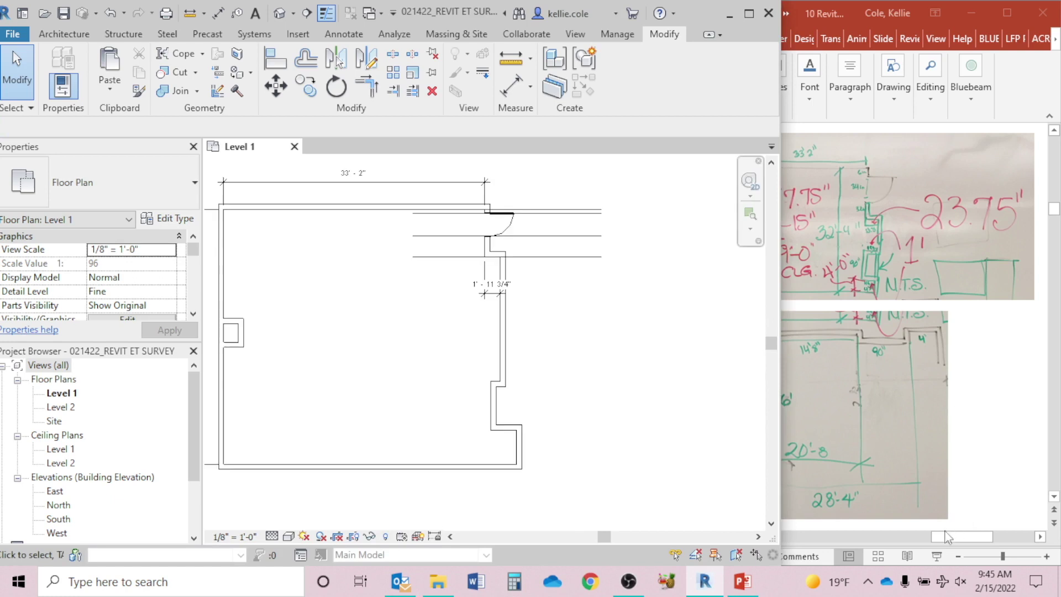
left_click(945, 536)
left_click_drag(930, 539, 910, 537)
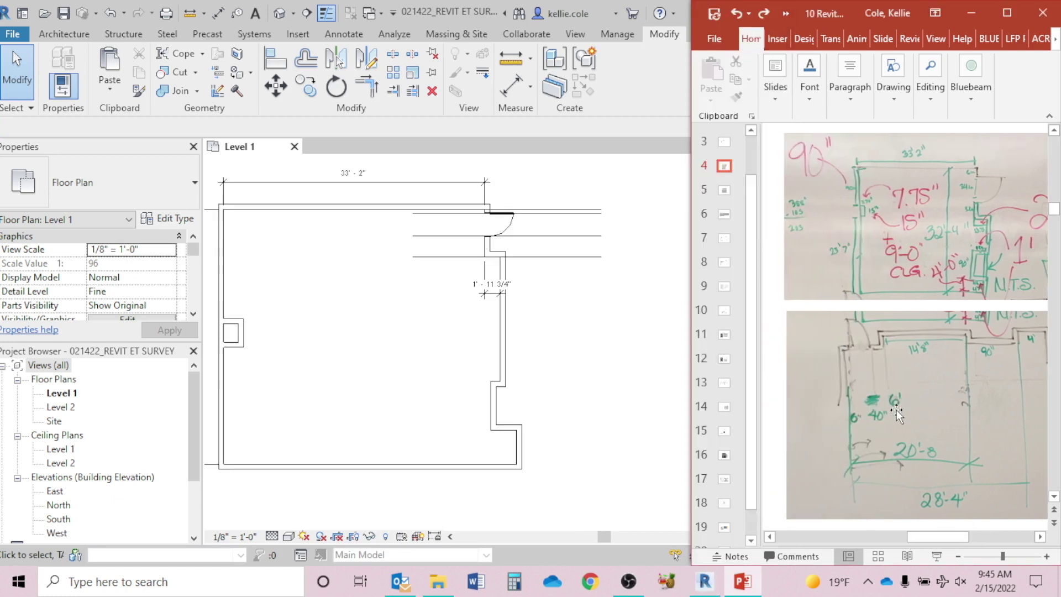
left_click(554, 258)
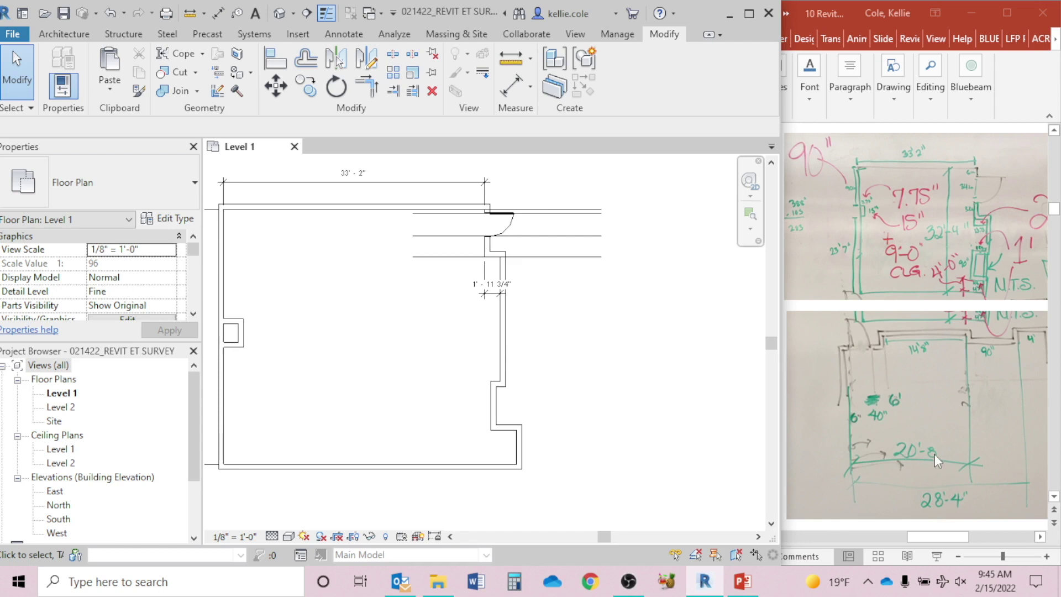
Copy the uppermost horizontal detail line, at the top wall's inner face, 20'-8" straight down.
left_click(575, 211)
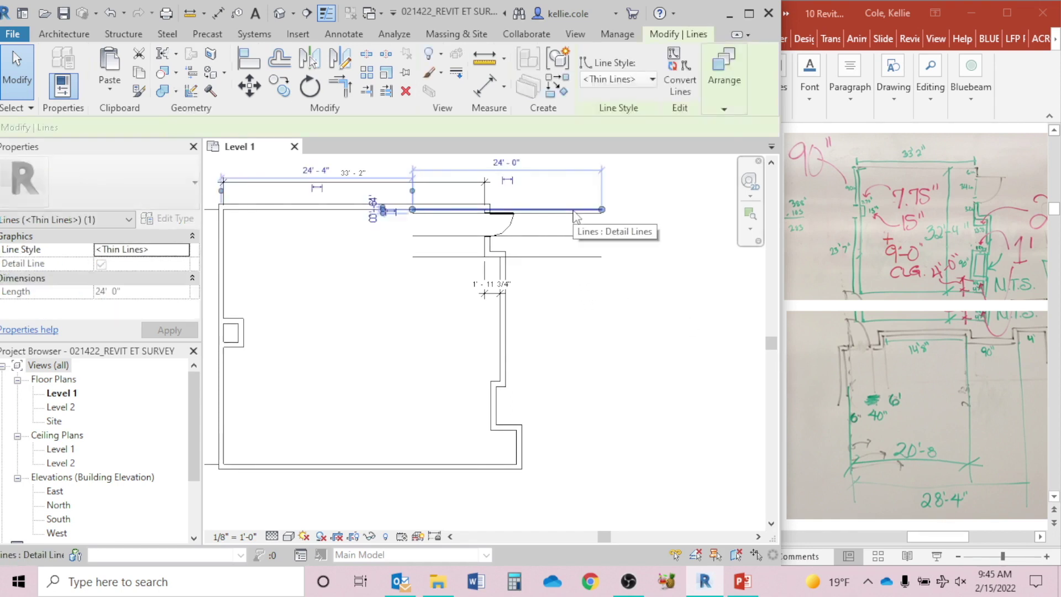
key("c")
key("o")
left_click(575, 211)
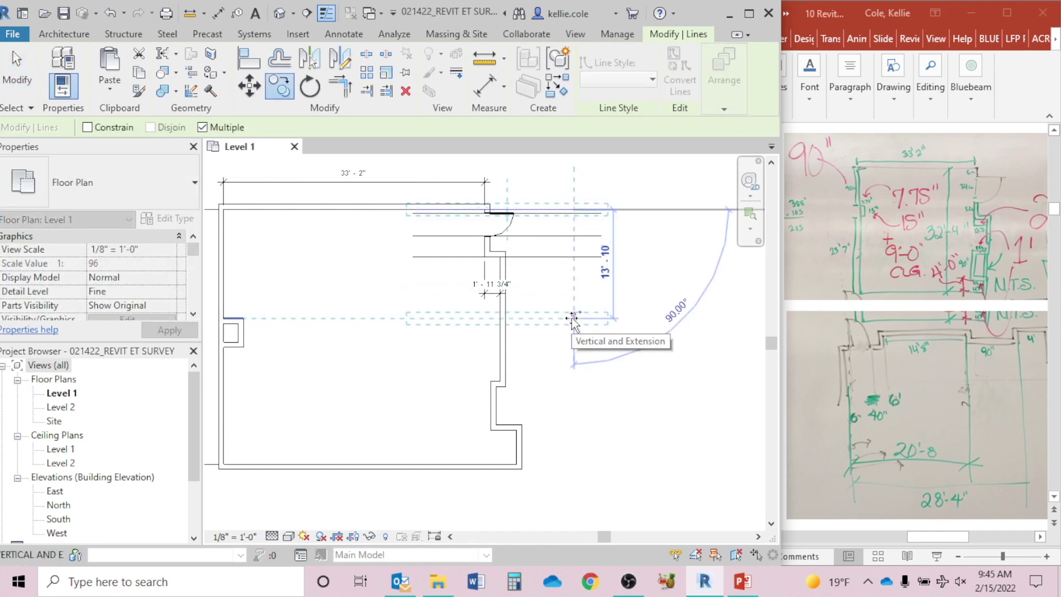
type("20'8")
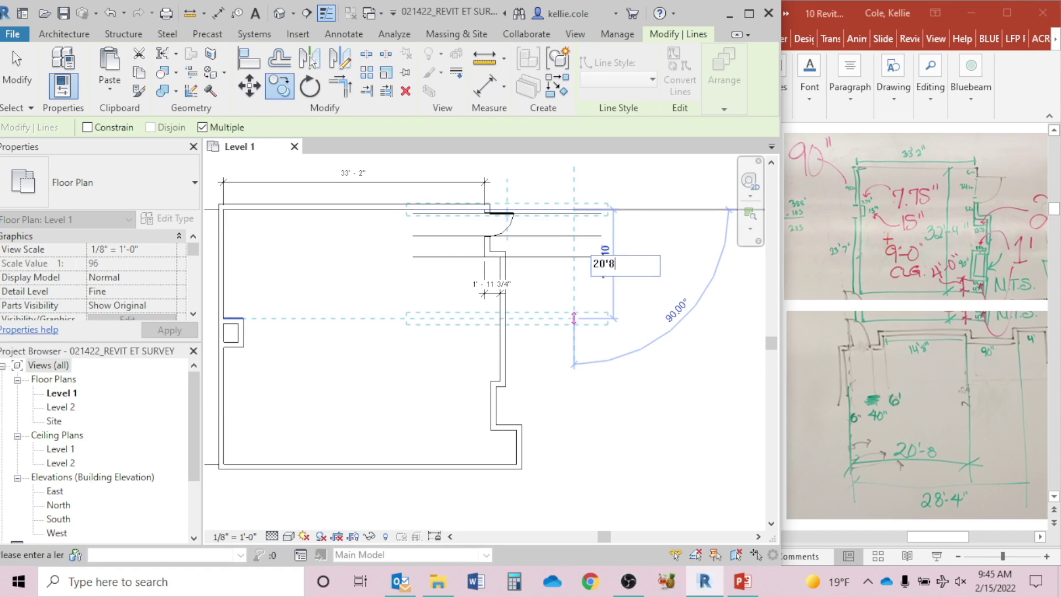
key("Return")
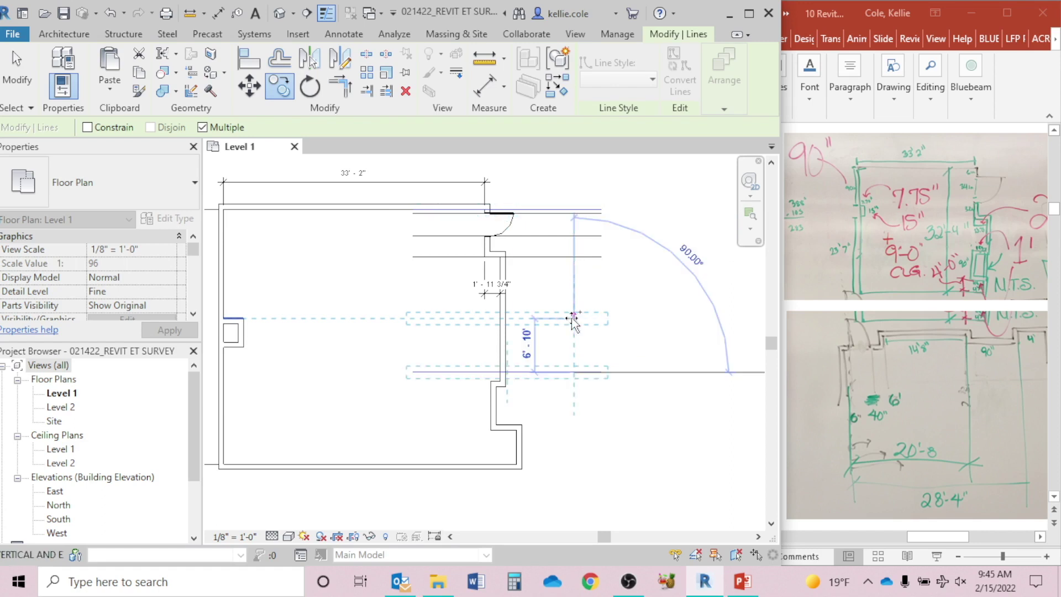
key("Escape")
key("Escape")
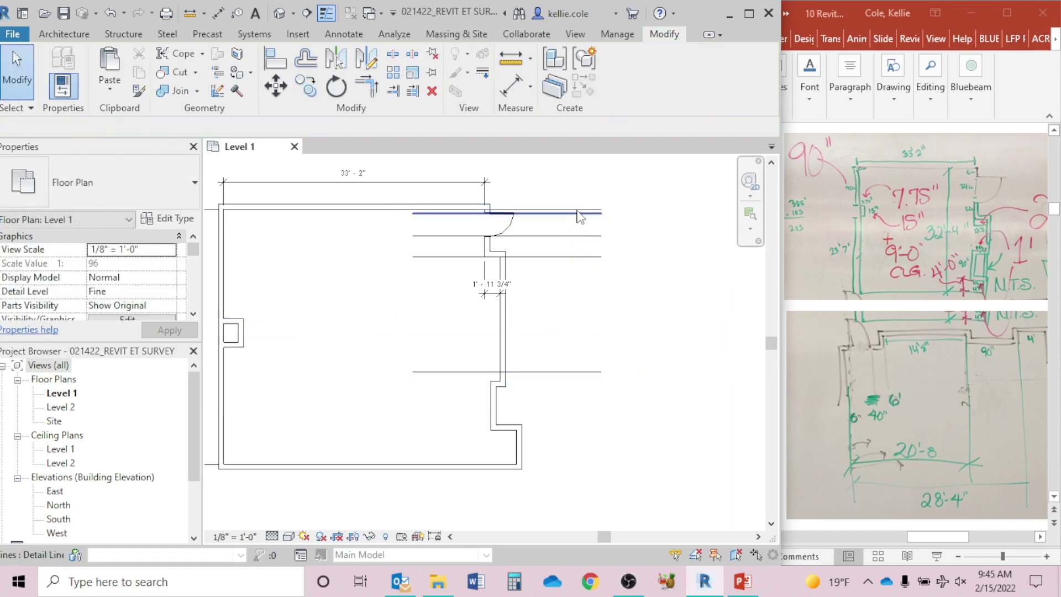
Copy the same uppermost detail line 28'-4" straight down to mark the lower wall jog.
left_click(578, 214)
key("c")
key("o")
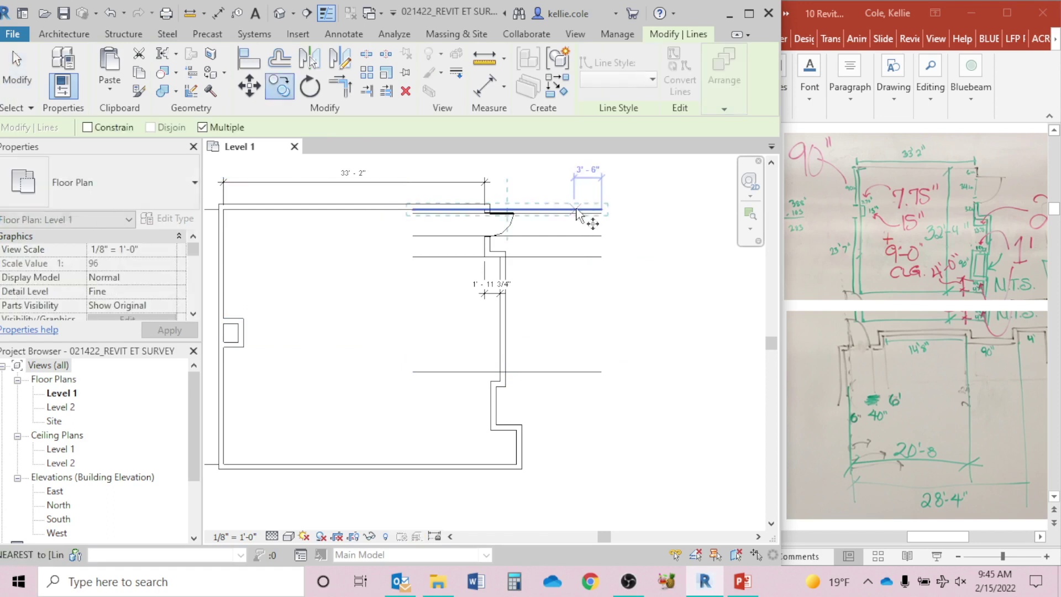
left_click(579, 215)
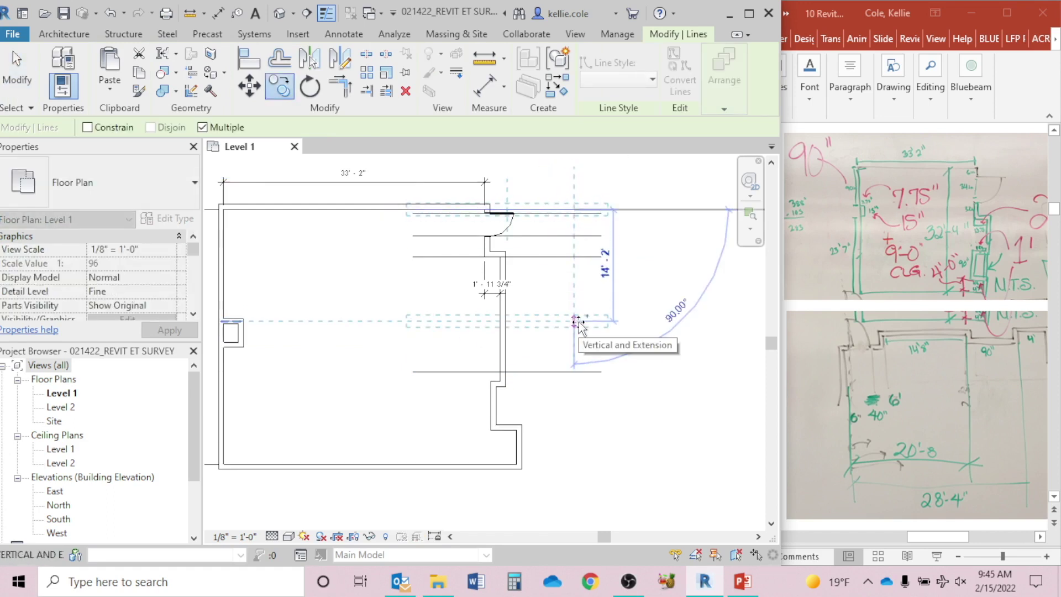
type("28'4\"")
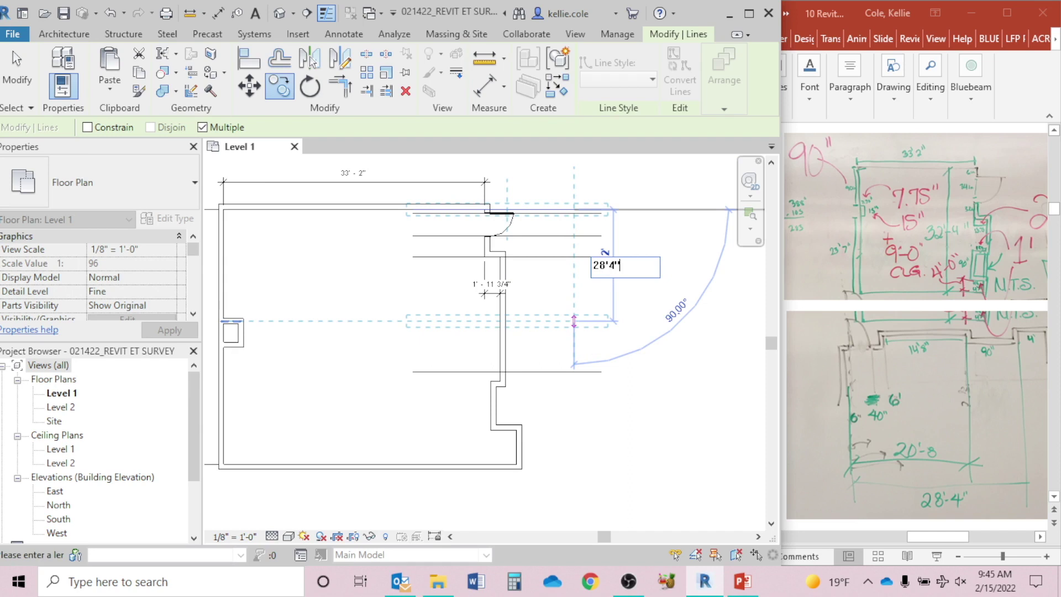
key("Return")
key("Delete")
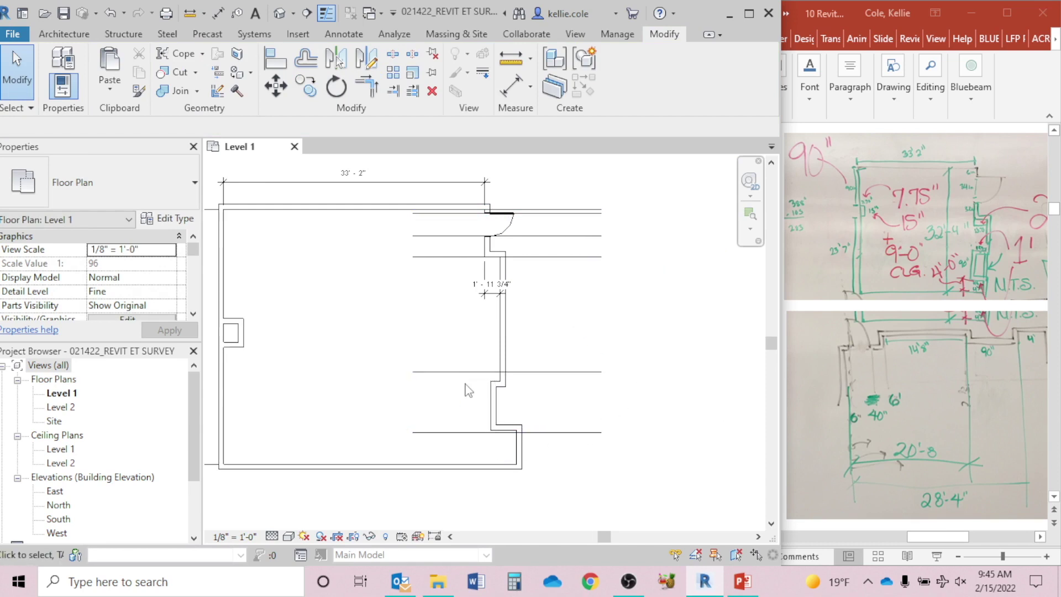
Align the room-side face of the short wall below the long right wall to the 20'-8" guide line.
scroll(452, 417, "up", 2)
middle_click_drag(457, 417, 462, 368)
scroll(522, 326, "up", 4)
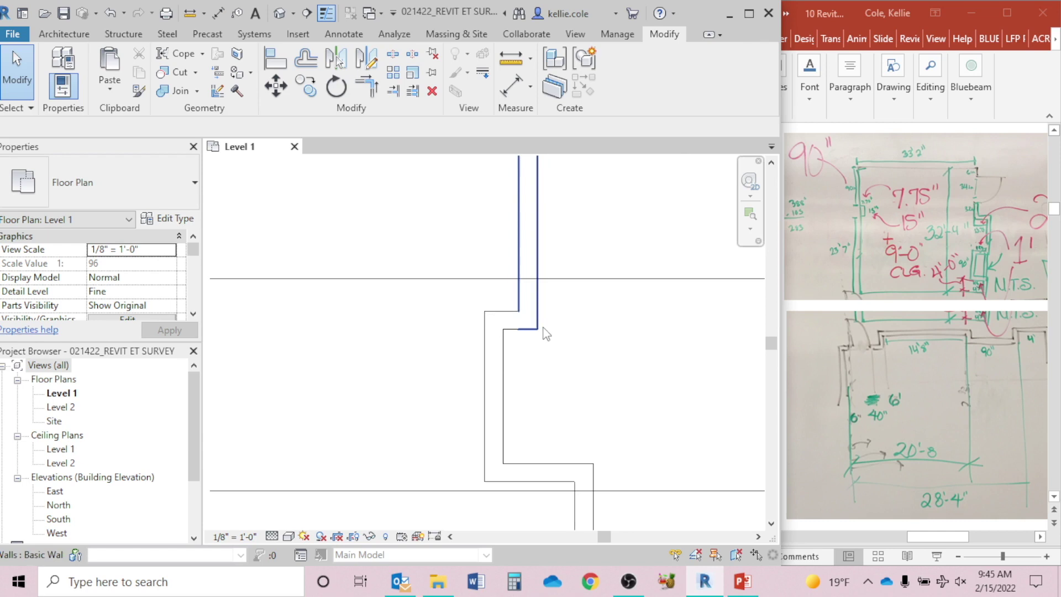
left_click(516, 330)
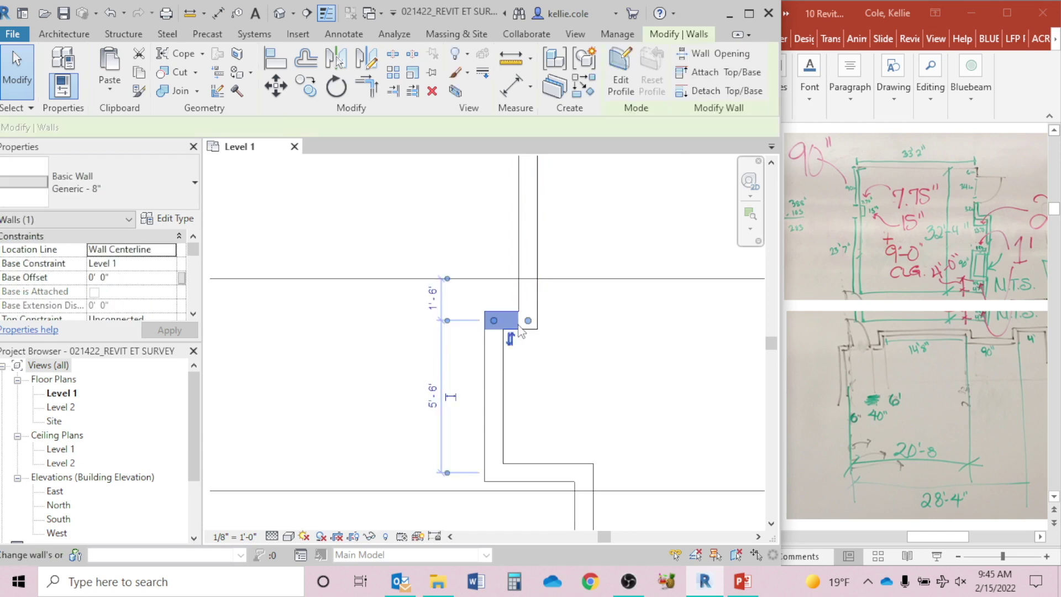
left_click(548, 471)
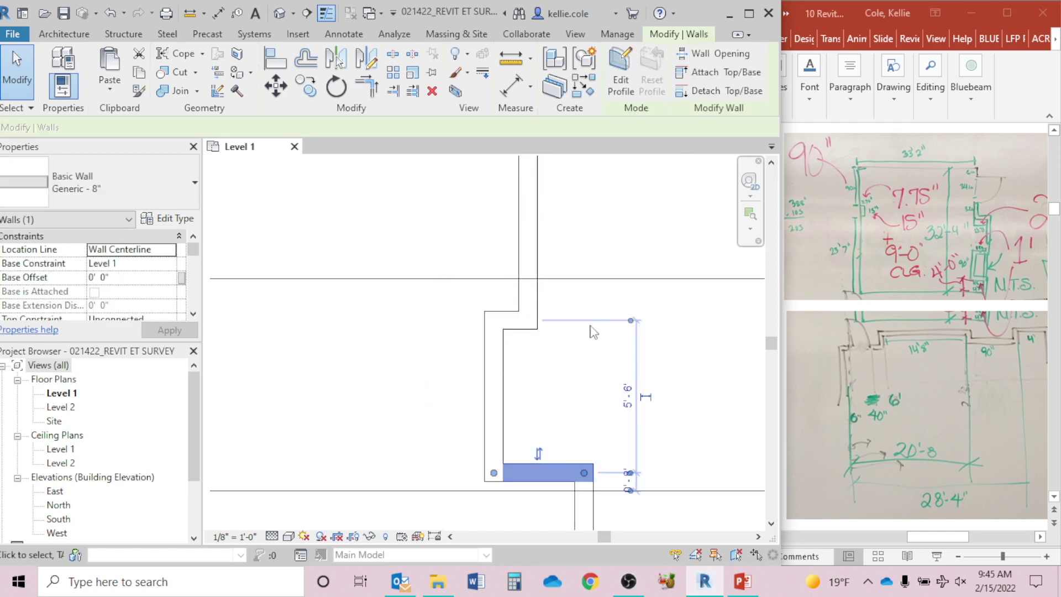
left_click(611, 298)
key("a")
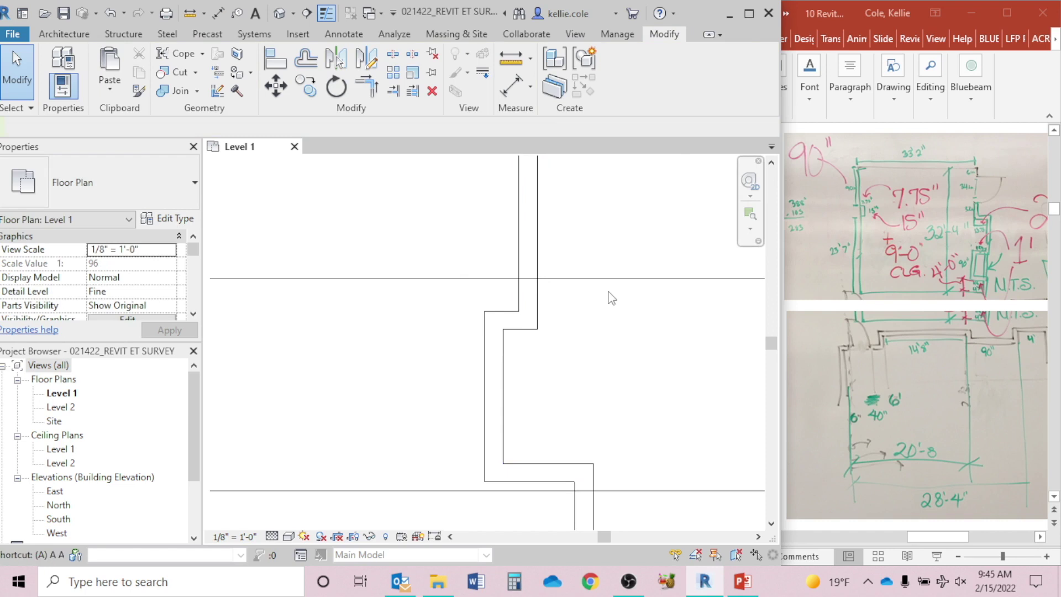
key("l")
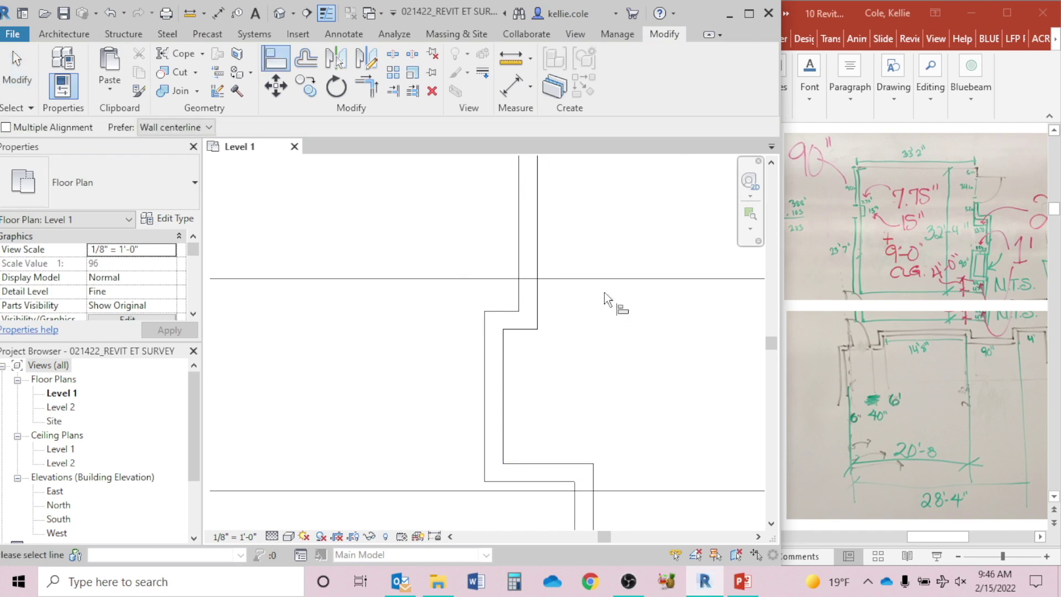
left_click(604, 280)
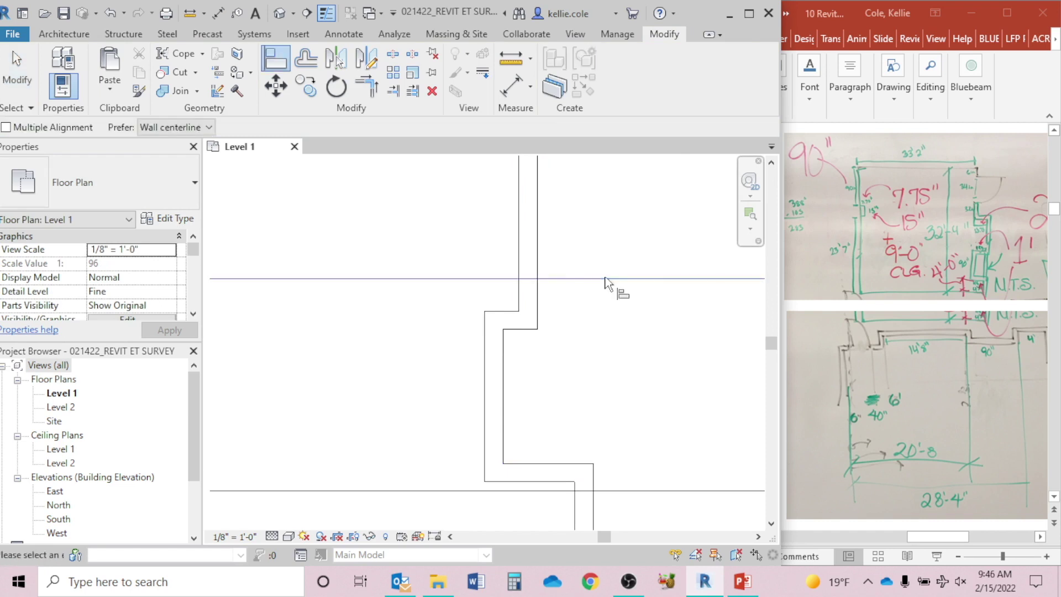
left_click(511, 313)
Align the room-side face of the lower short jog wall to the 28'-4" guide line.
scroll(512, 314, "down", 3)
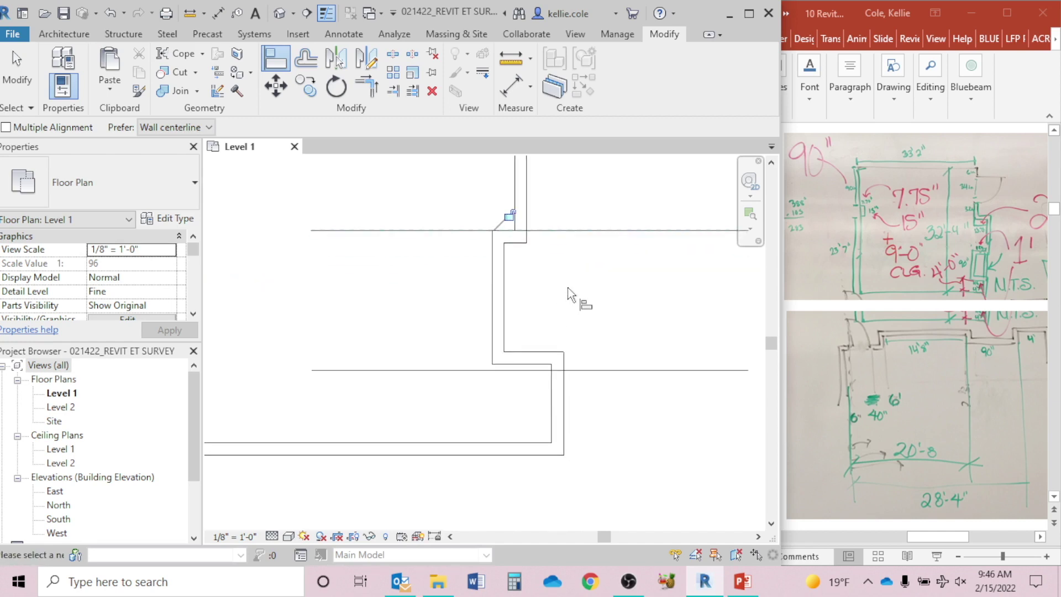
left_click(598, 370)
scroll(518, 407, "up", 3)
left_click(513, 325)
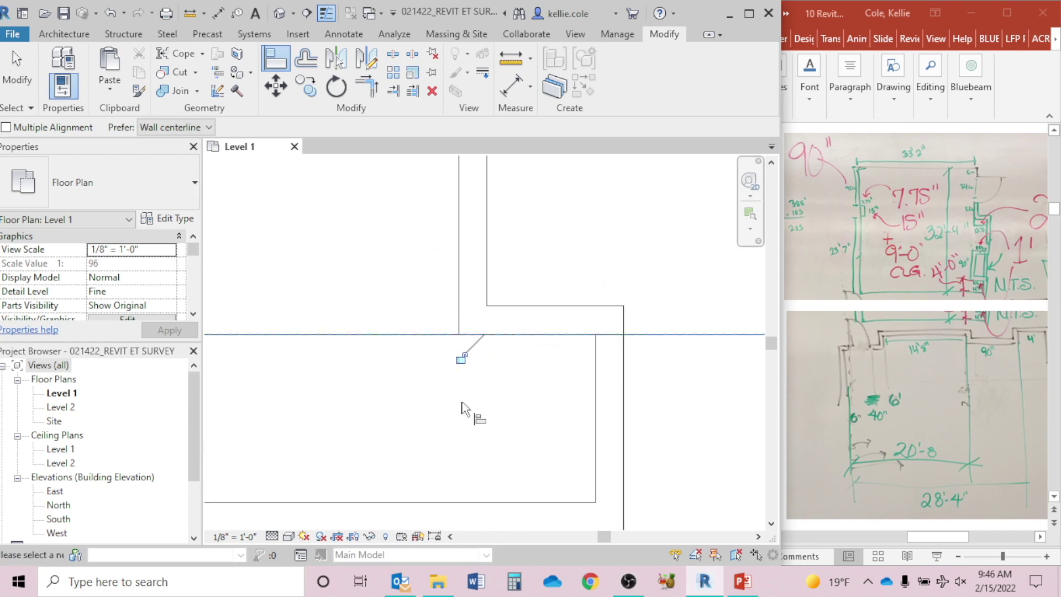
key("Escape")
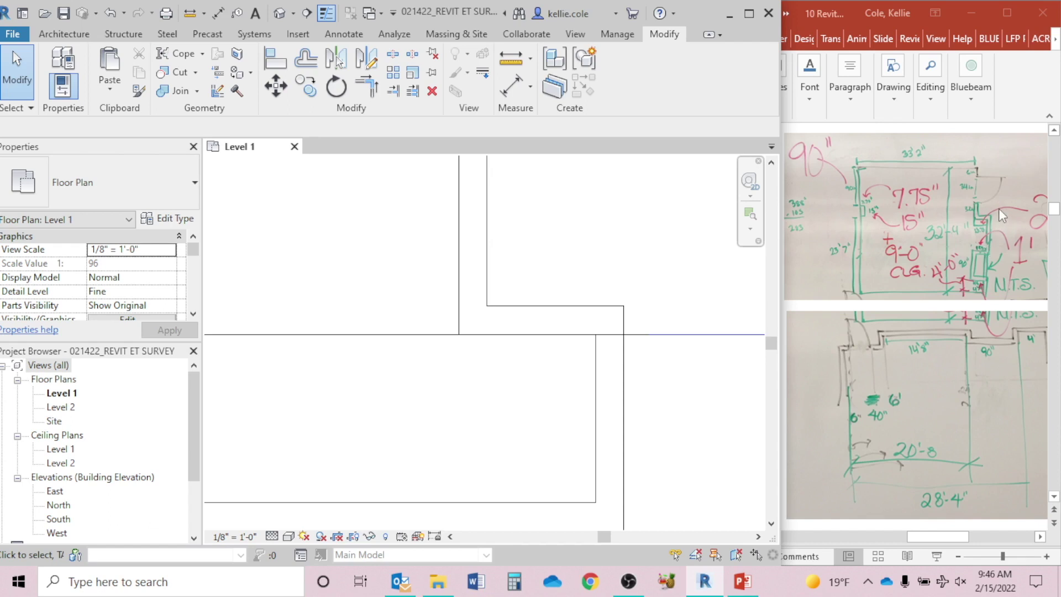
Dimension the horizontal offset between the inner faces of the long right wall and the projecting wall below it.
scroll(610, 236, "down", 2)
middle_click_drag(610, 230, 599, 383)
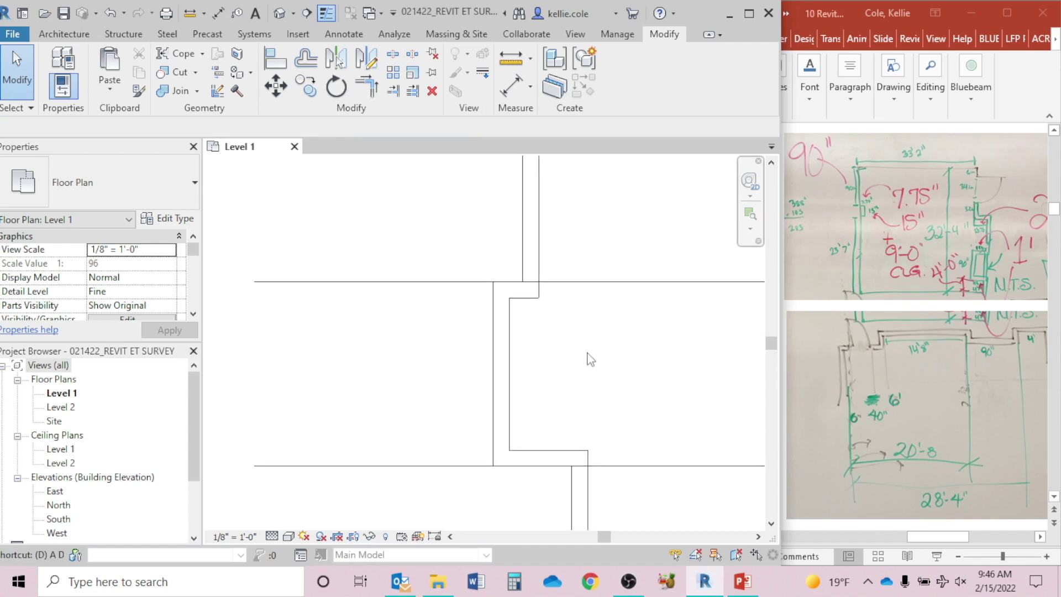
key("i")
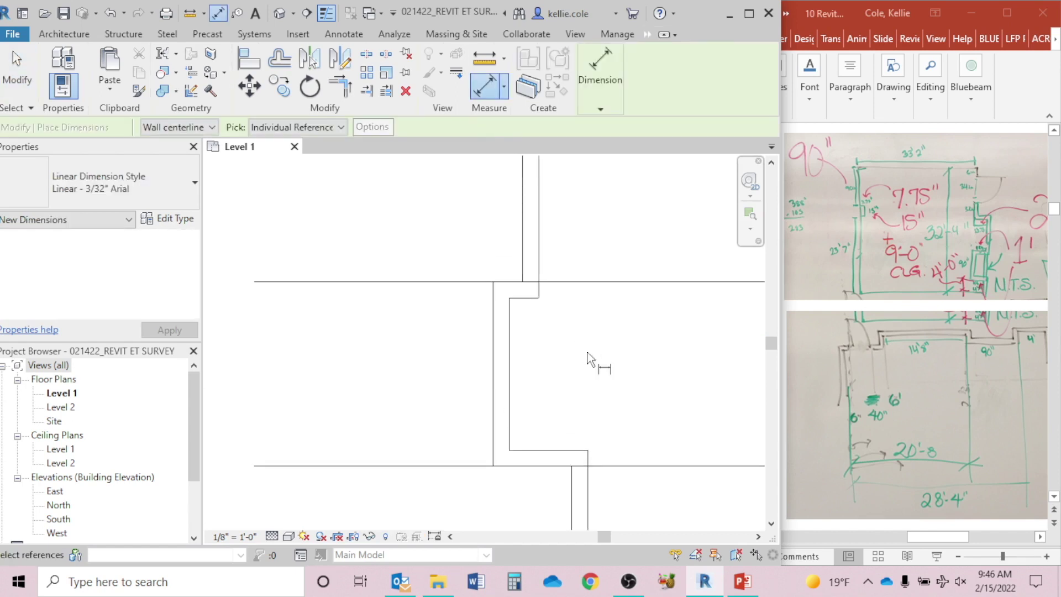
left_click(524, 251)
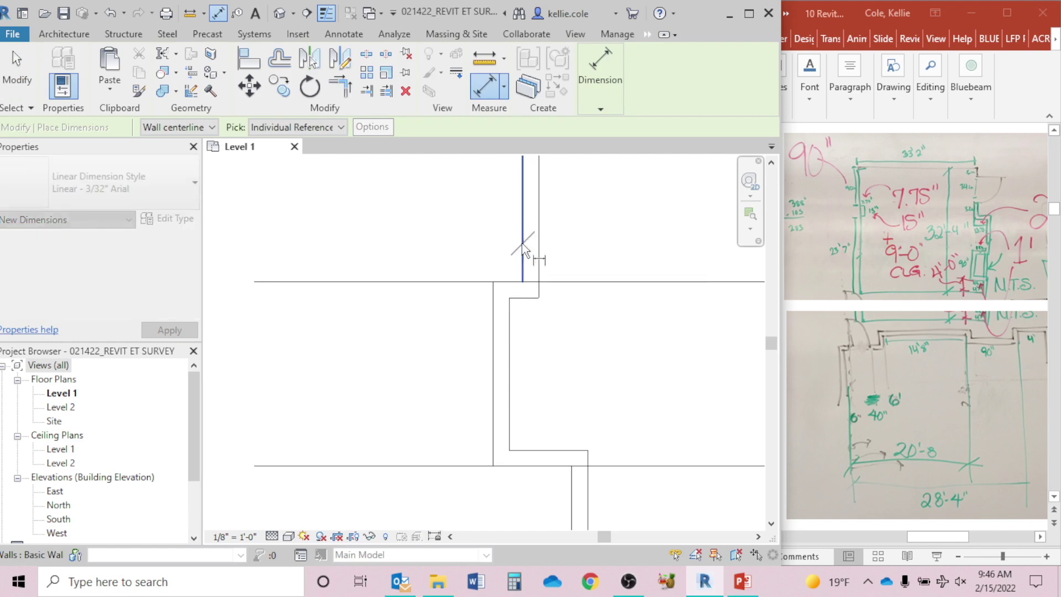
left_click(492, 331)
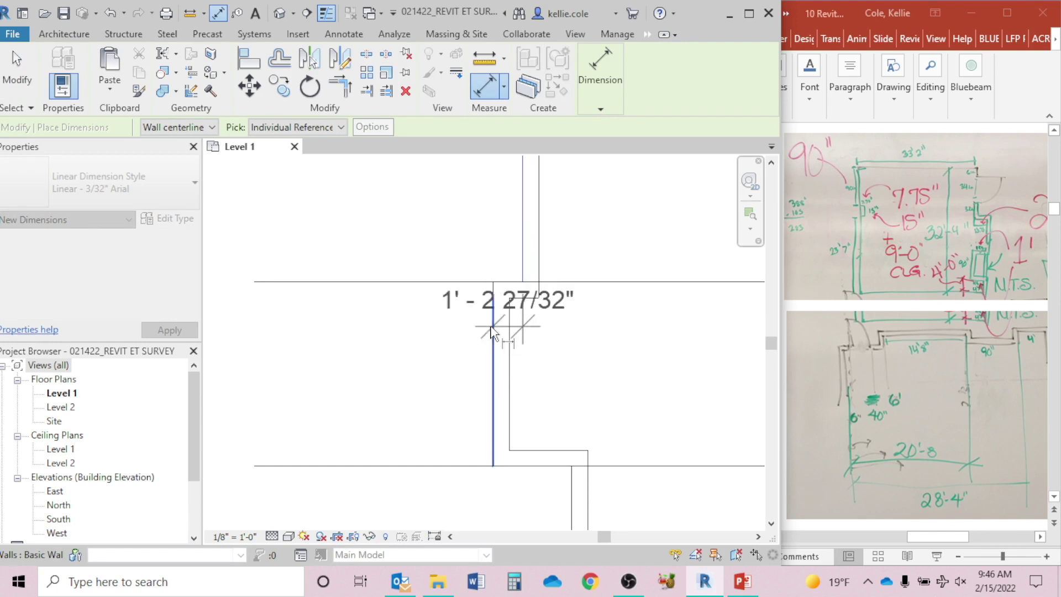
left_click(403, 210)
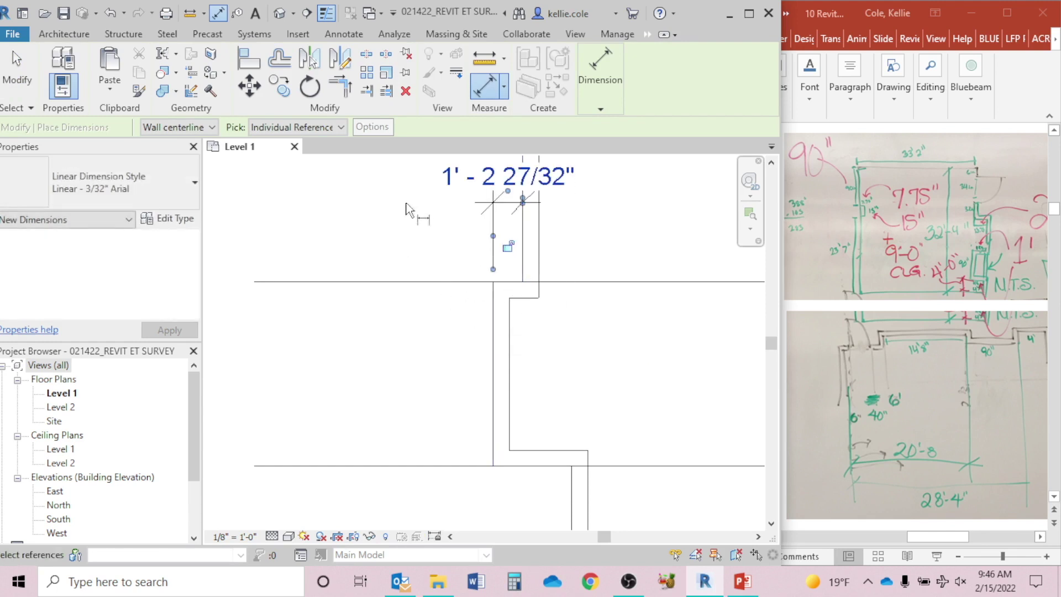
key("Escape")
key("Escape")
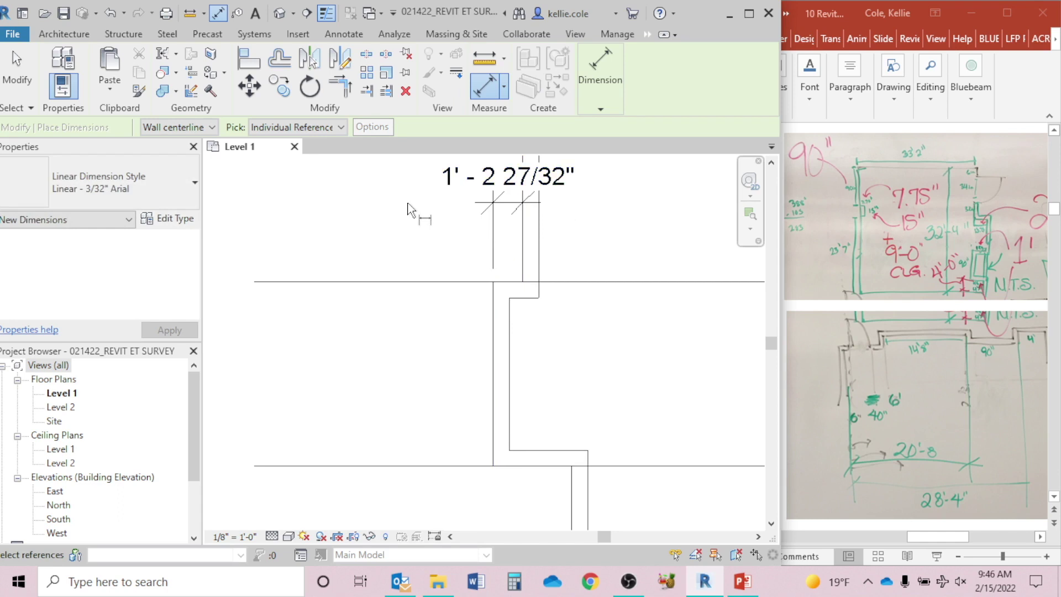
Select the long right wall, the short jog wall above it, the door wall and its door, and pin them in place.
scroll(408, 203, "down", 1)
middle_click_drag(408, 204, 418, 234)
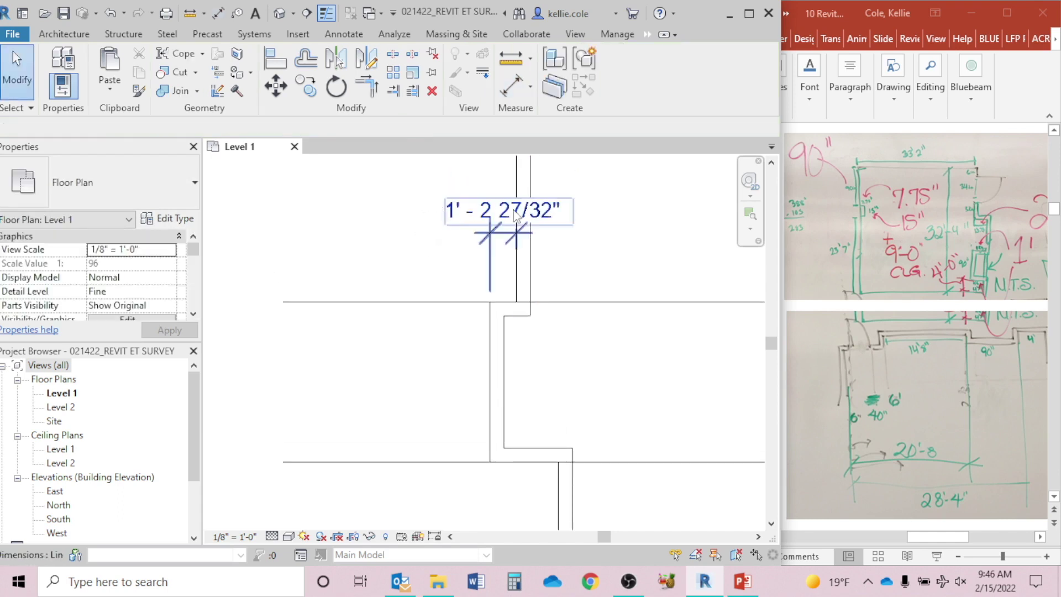
scroll(613, 348, "down", 3)
left_click(564, 298)
middle_click_drag(628, 271, 648, 357)
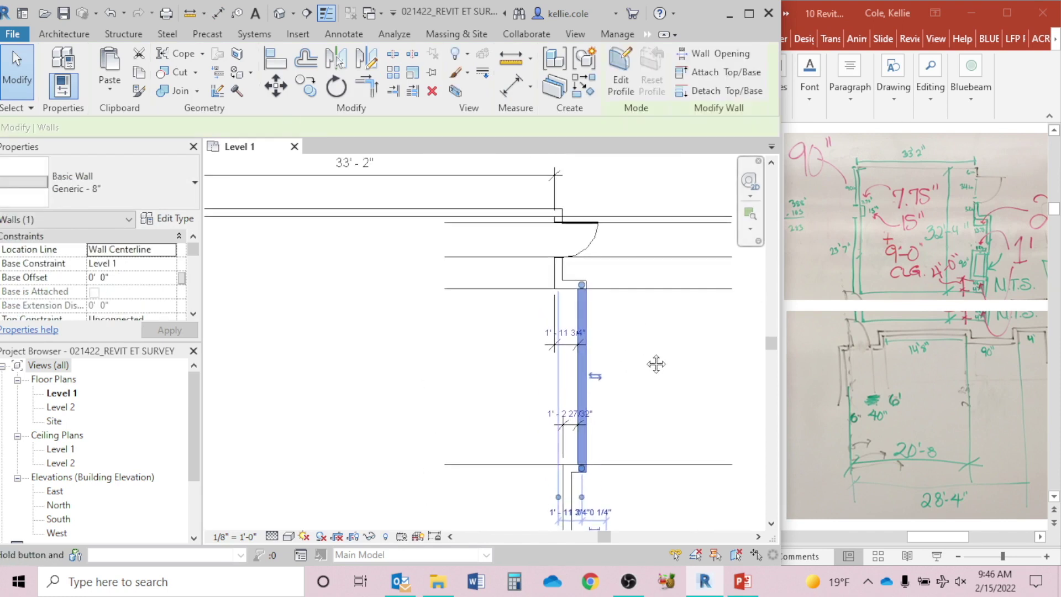
left_click(569, 282, "ctrl")
left_click_drag(521, 191, 644, 306, "ctrl")
scroll(647, 316, "down", 1)
middle_click_drag(646, 317, 604, 255)
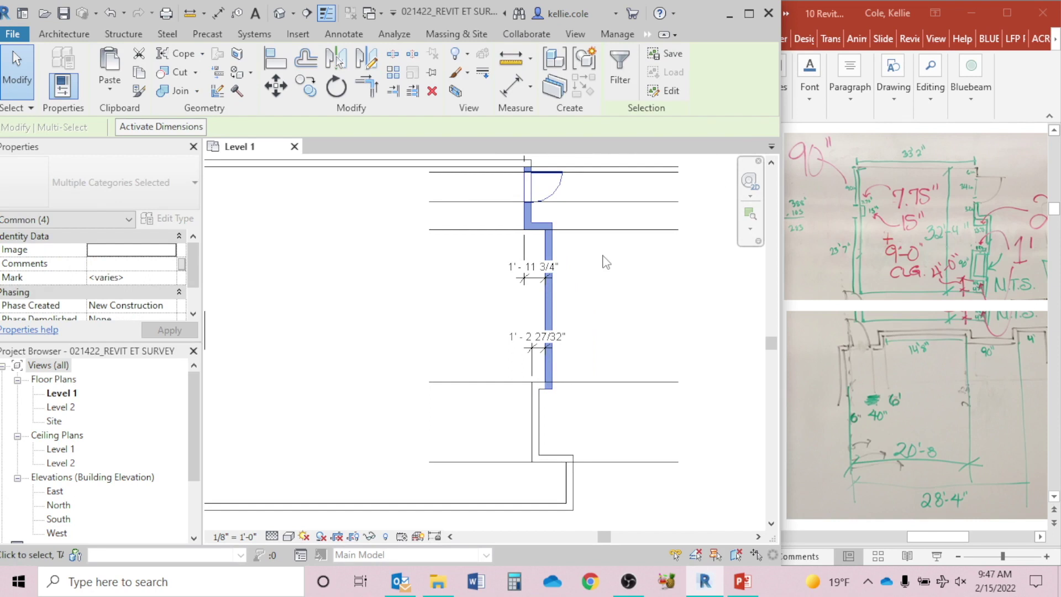
key("p")
key("n")
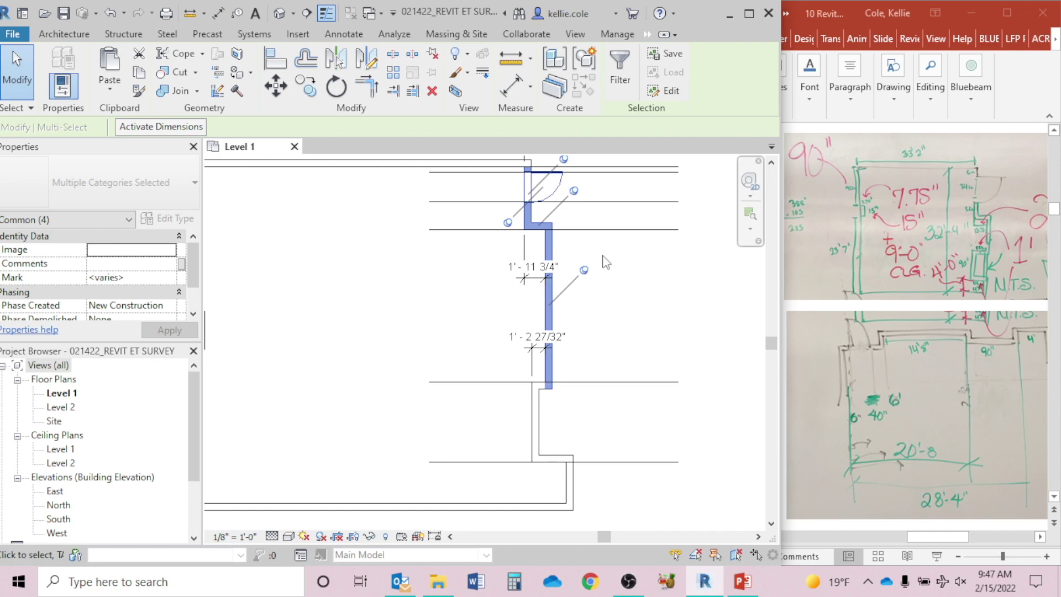
Set the horizontal offset between the projecting wall and the long right wall to 1'.
key("Escape")
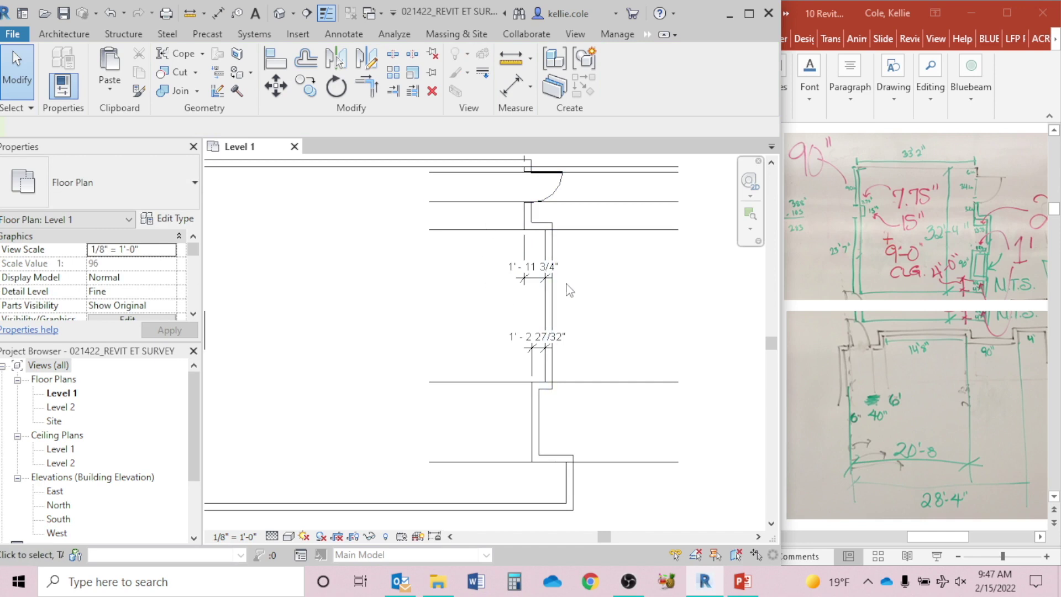
middle_click_drag(646, 361, 705, 307)
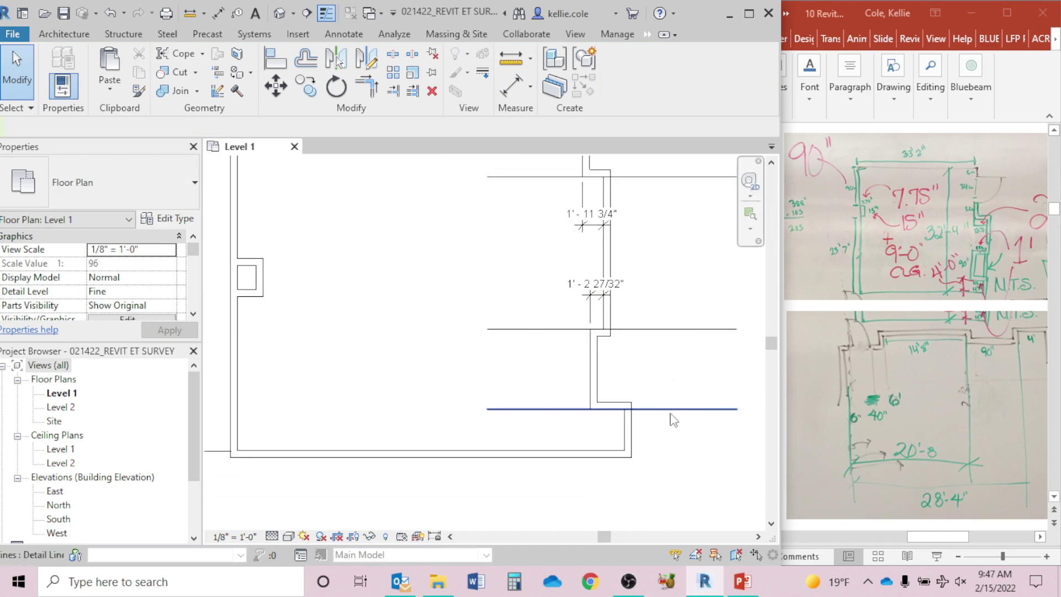
left_click(593, 370)
scroll(661, 369, "up", 3)
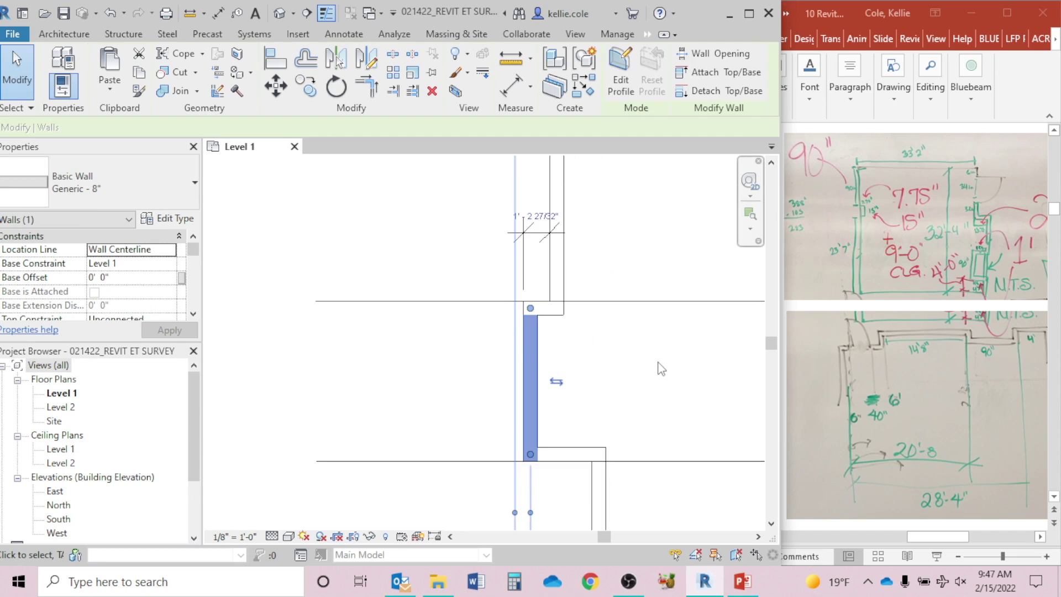
left_click(533, 218)
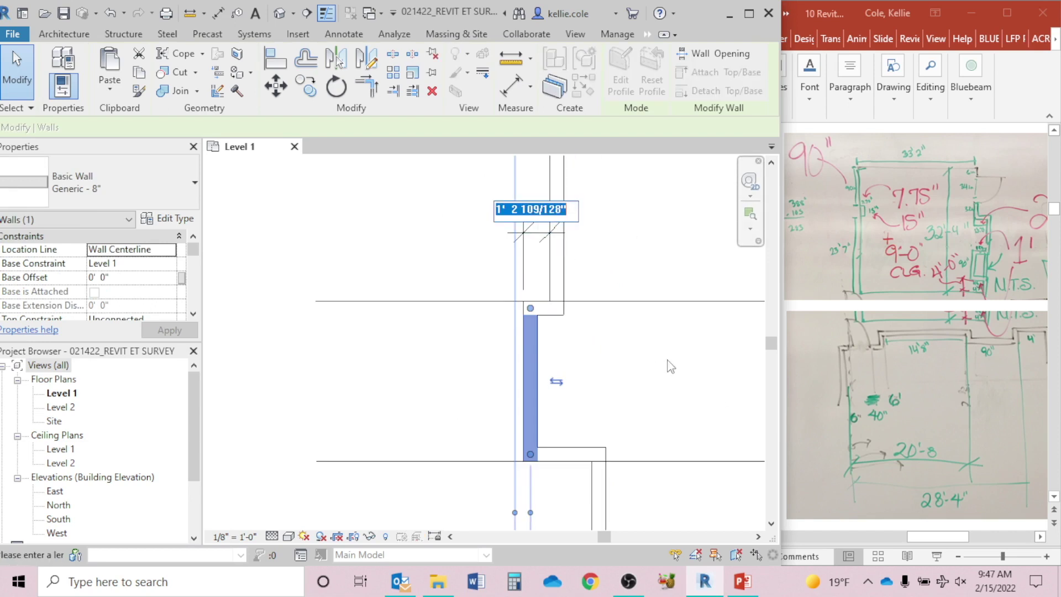
type("1'")
key("Return")
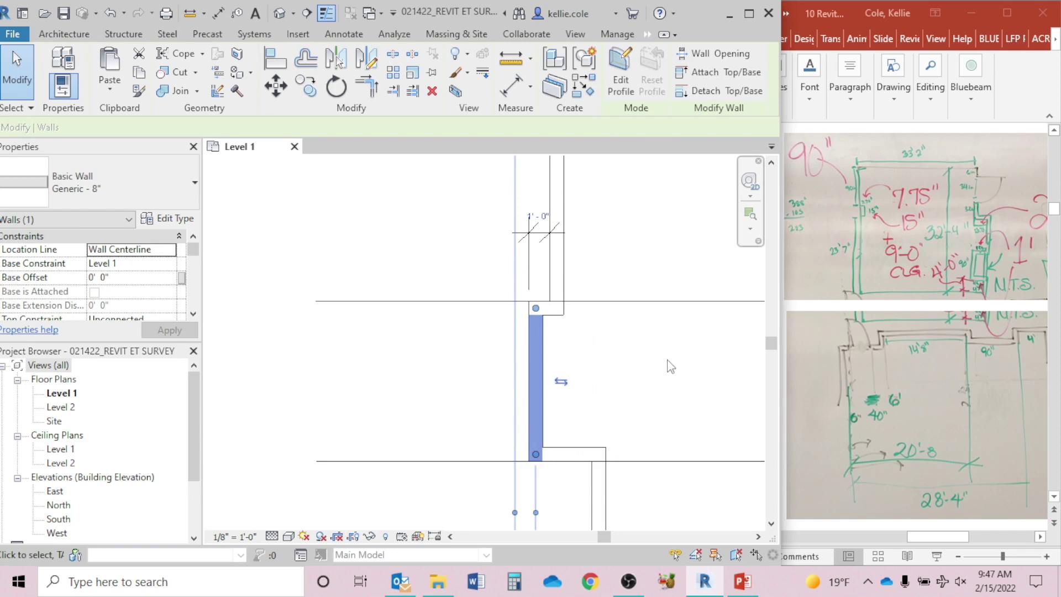
left_click(648, 343)
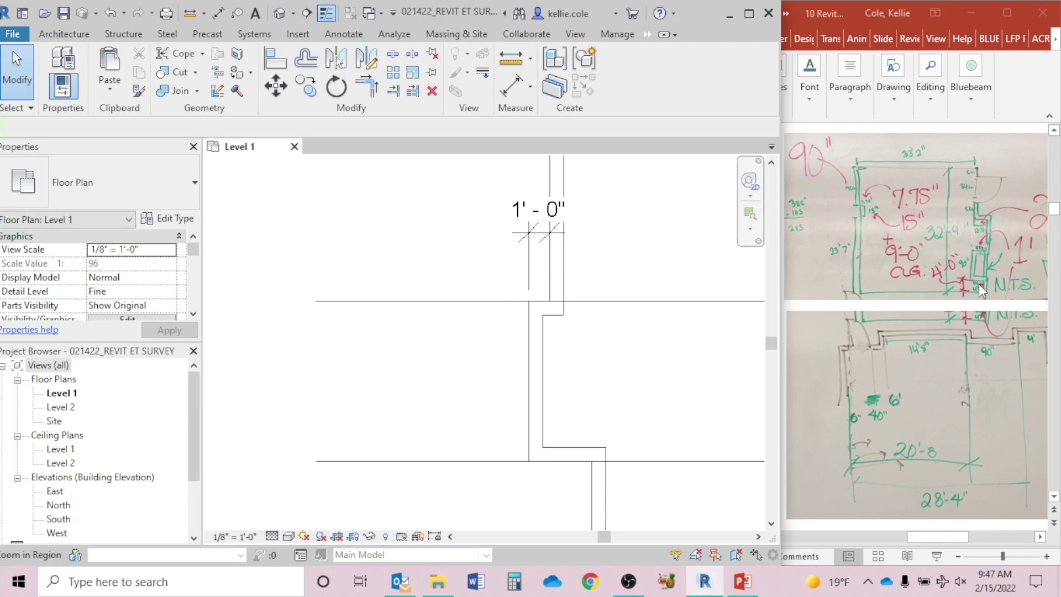
Align the inner face of the lowest right wall segment with the inner face of the long right wall.
scroll(666, 368, "down", 2)
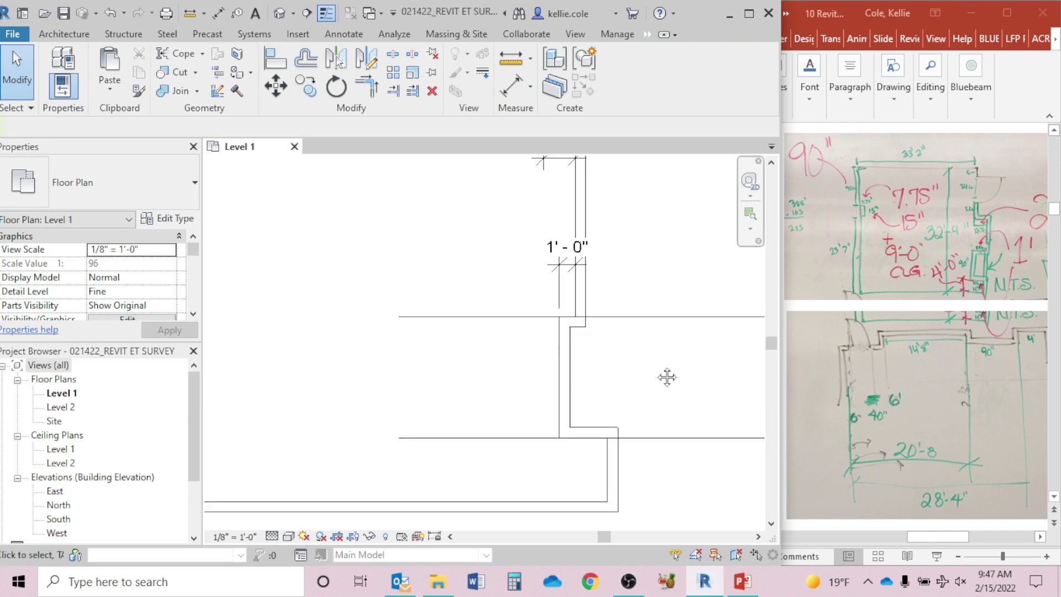
key("a")
key("l")
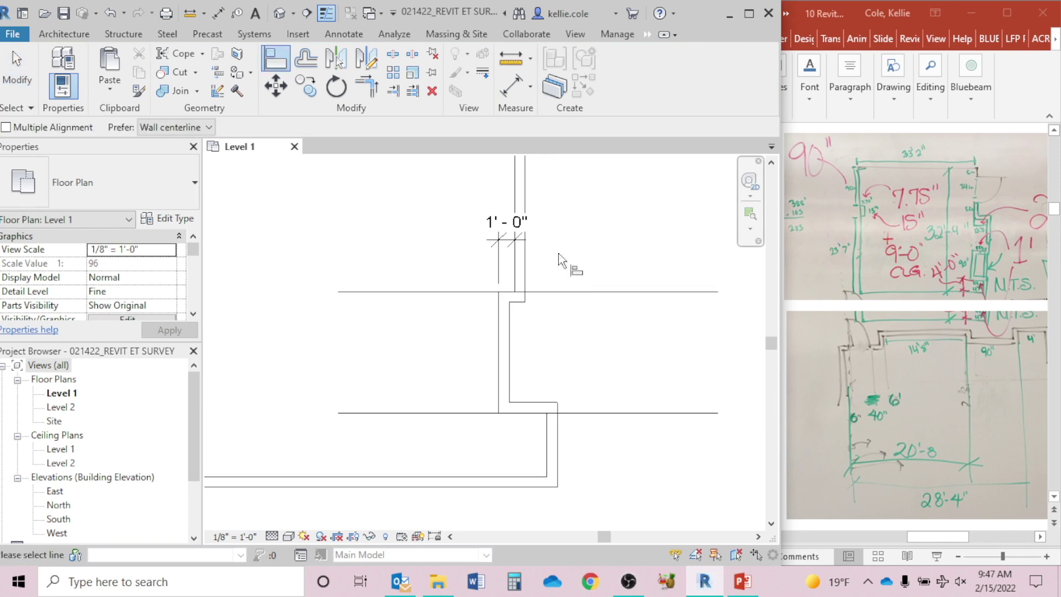
left_click(515, 196)
left_click(546, 447)
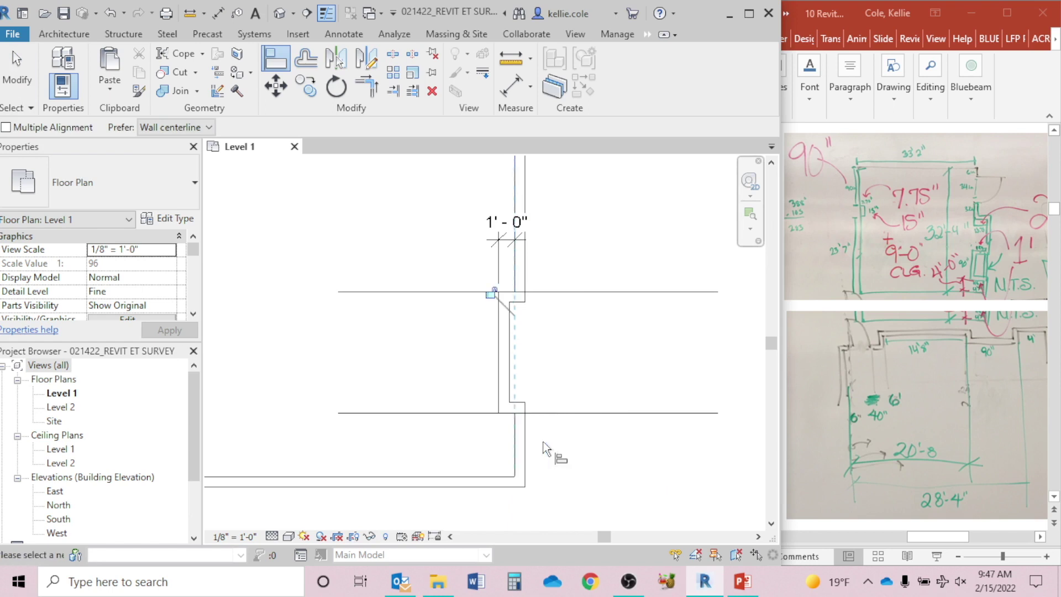
scroll(594, 447, "down", 3)
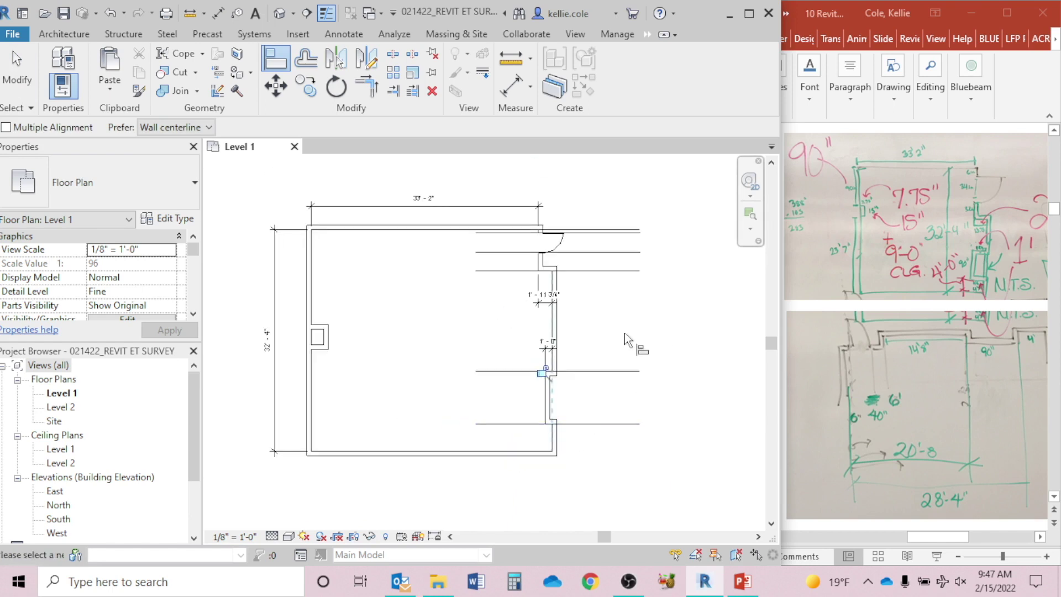
key("Escape")
Select the right-side walls, the upper wall, the door wall and the long right wall in turn to examine which are pinned.
left_click_drag(510, 216, 600, 495)
key("Escape")
left_click_drag(513, 355, 612, 506)
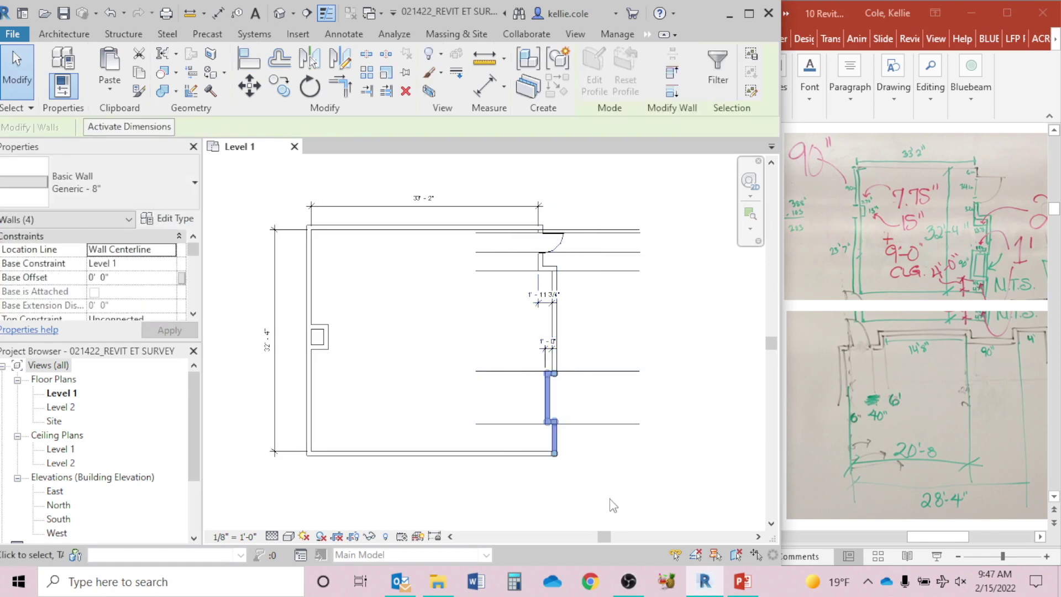
left_click(605, 468)
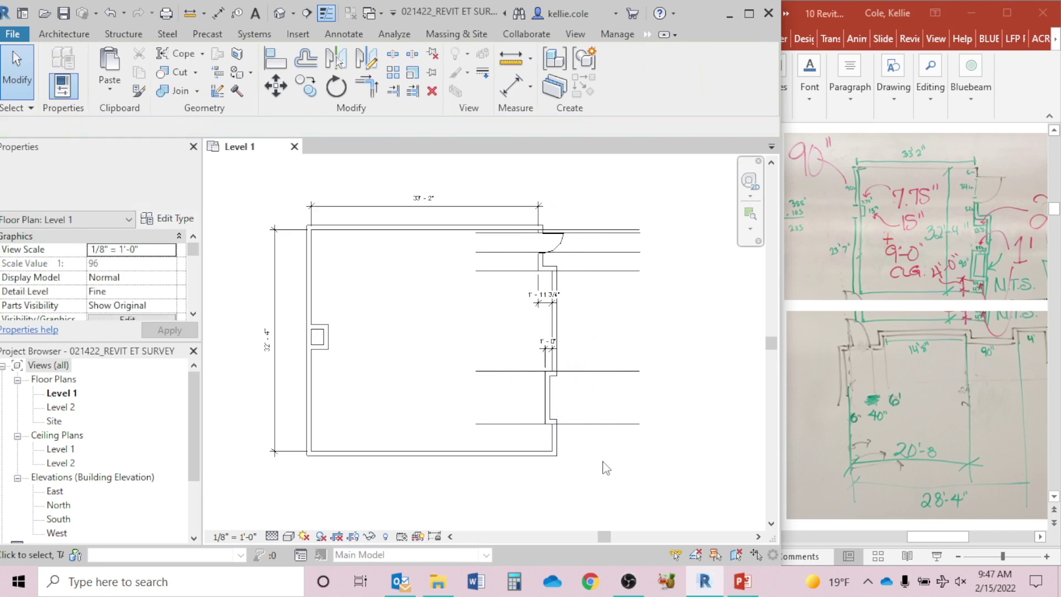
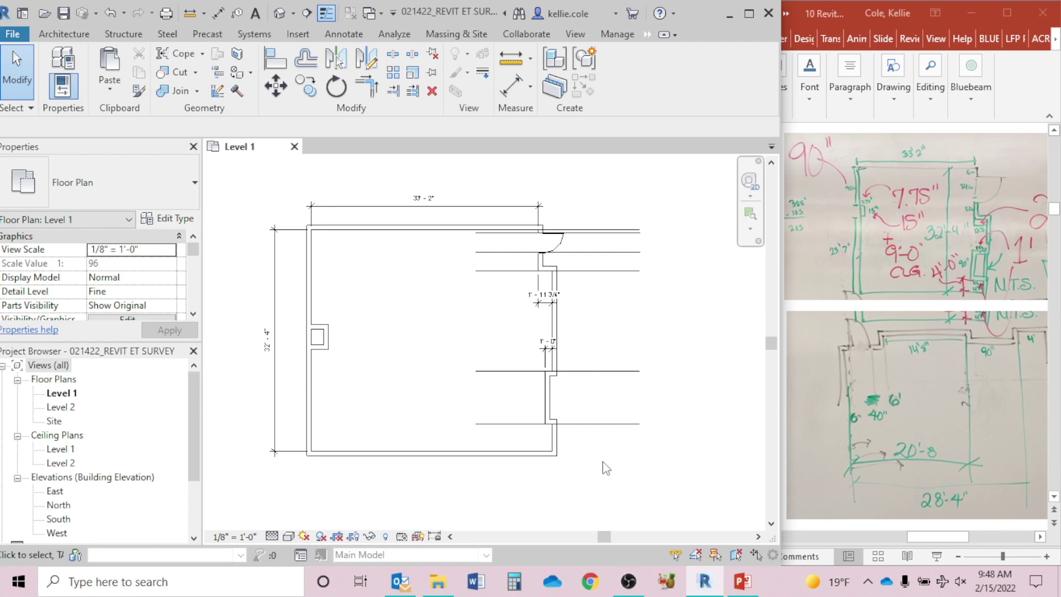
left_click(389, 242)
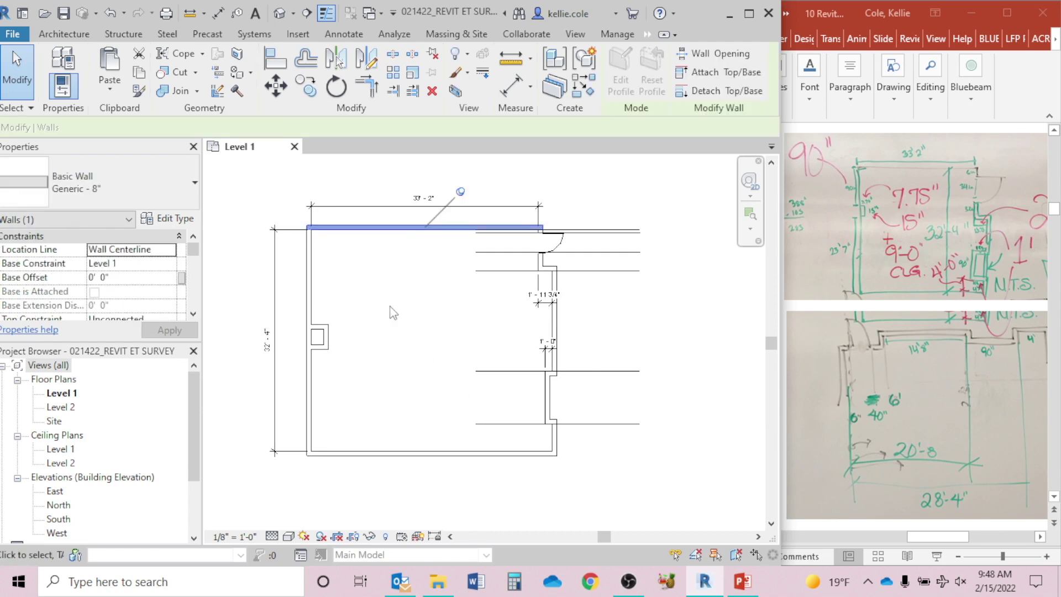
left_click(540, 260)
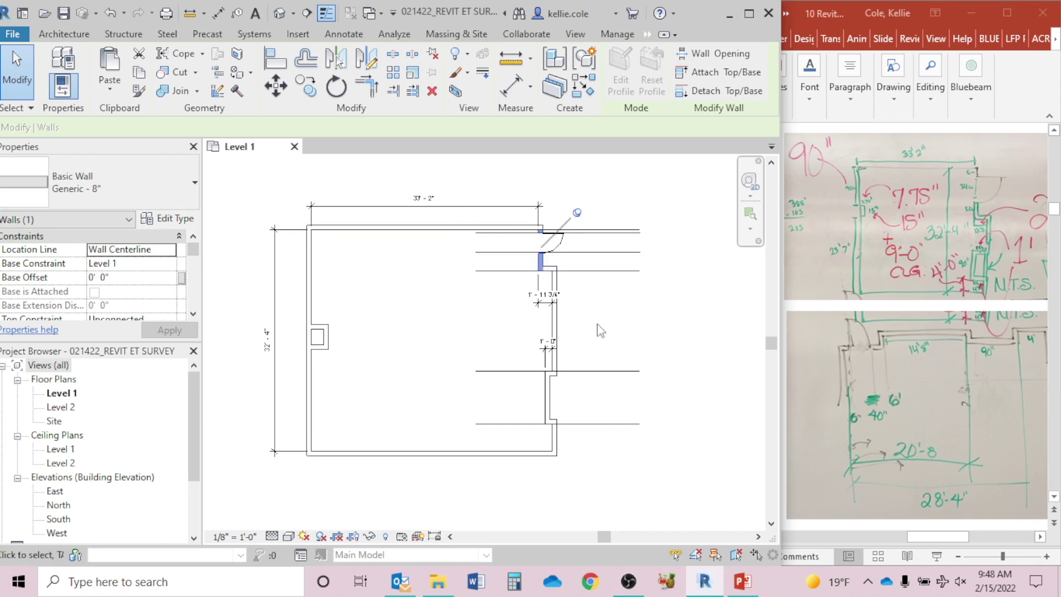
left_click(592, 326)
left_click(552, 327)
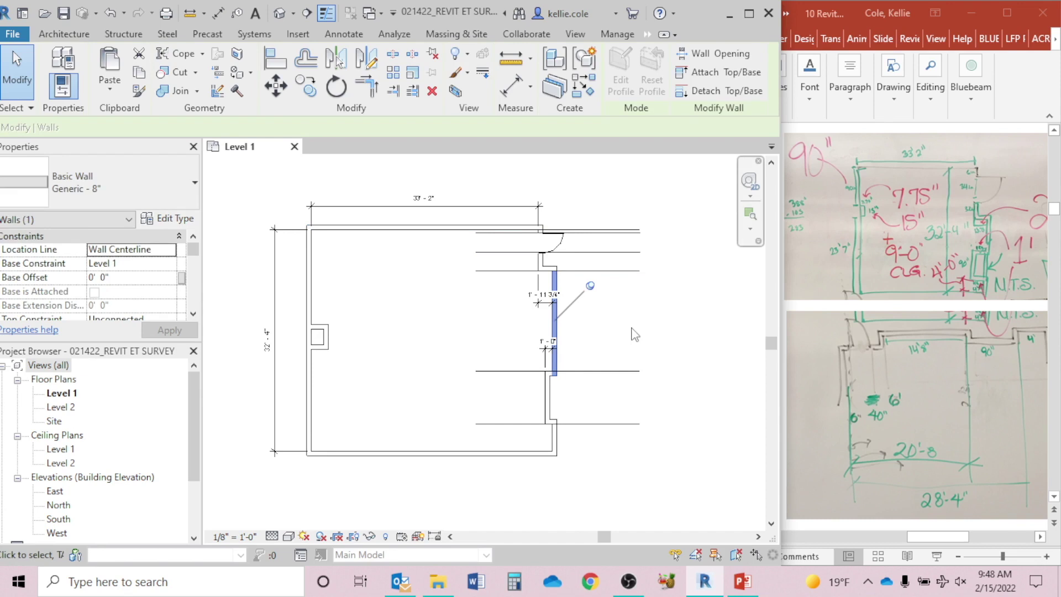
key("Escape")
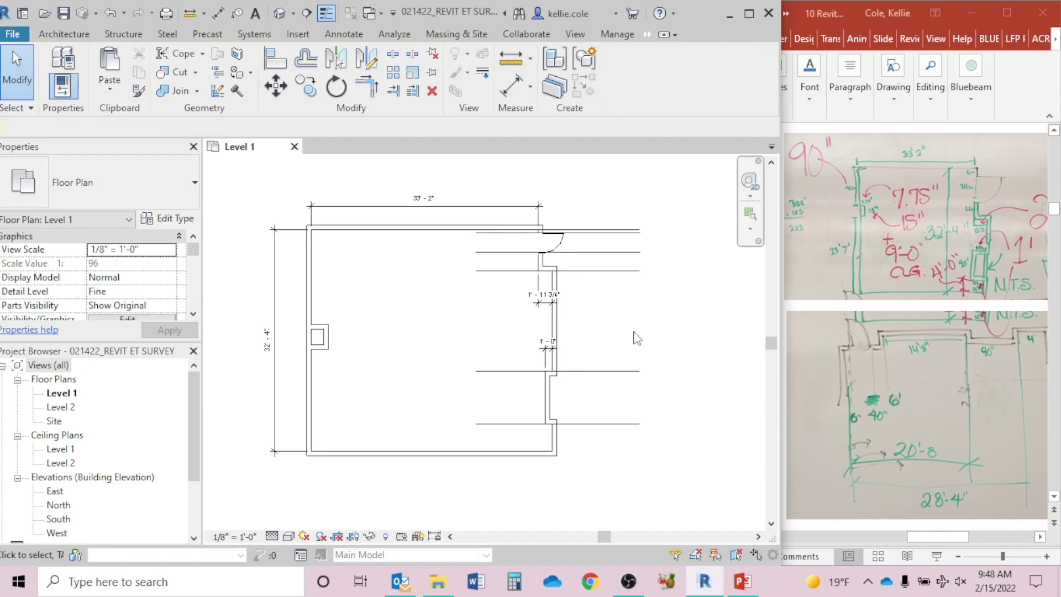
Switch to the PowerPoint deck and present the Classroom 113, Hall and Stair near 113, and Main Stair – Level 1 sketches full screen.
key("super+Up")
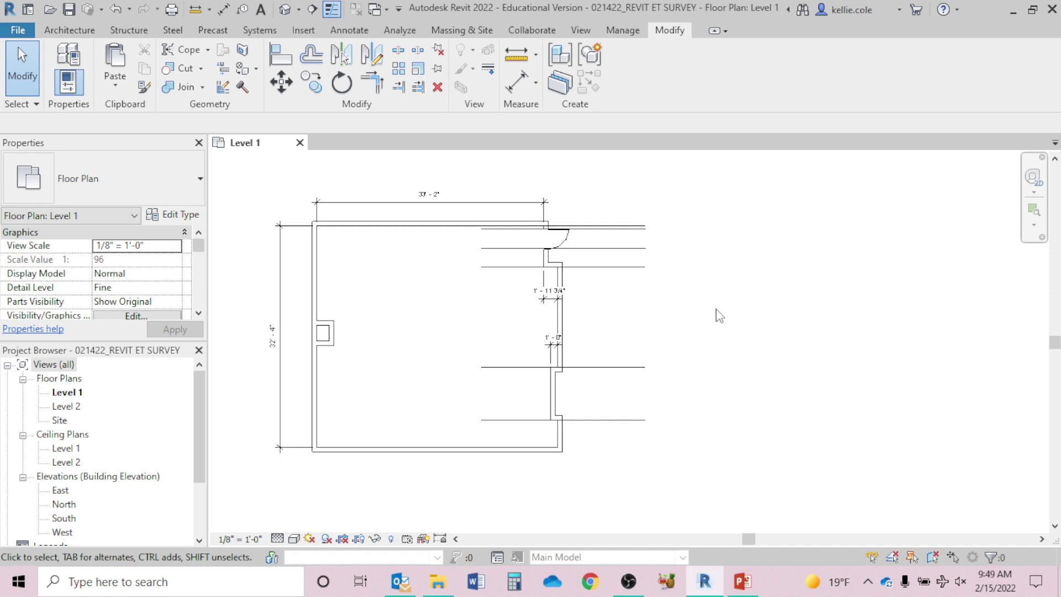
left_click(746, 581)
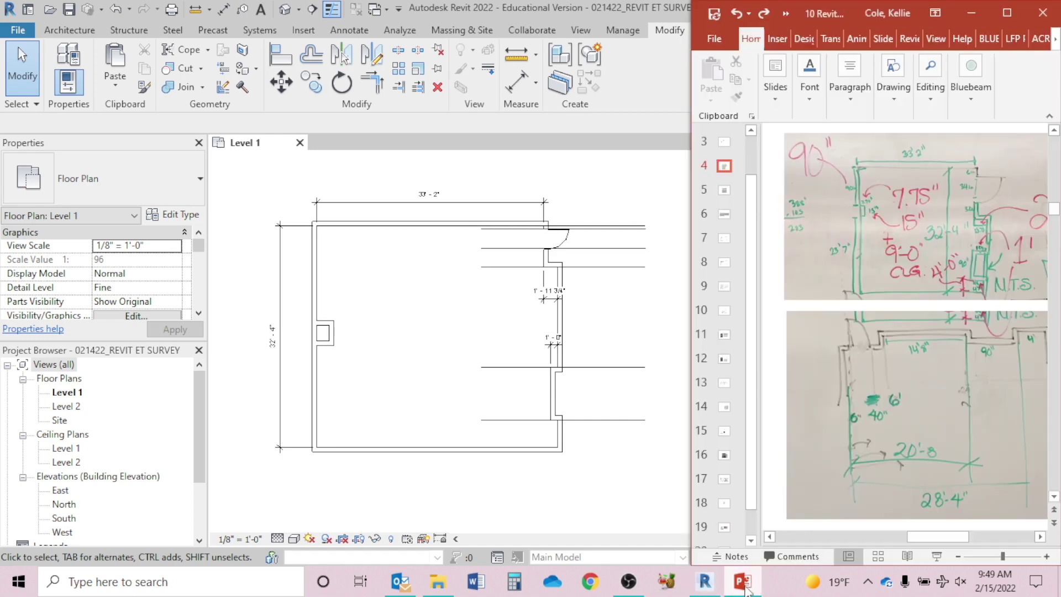
left_click(1009, 14)
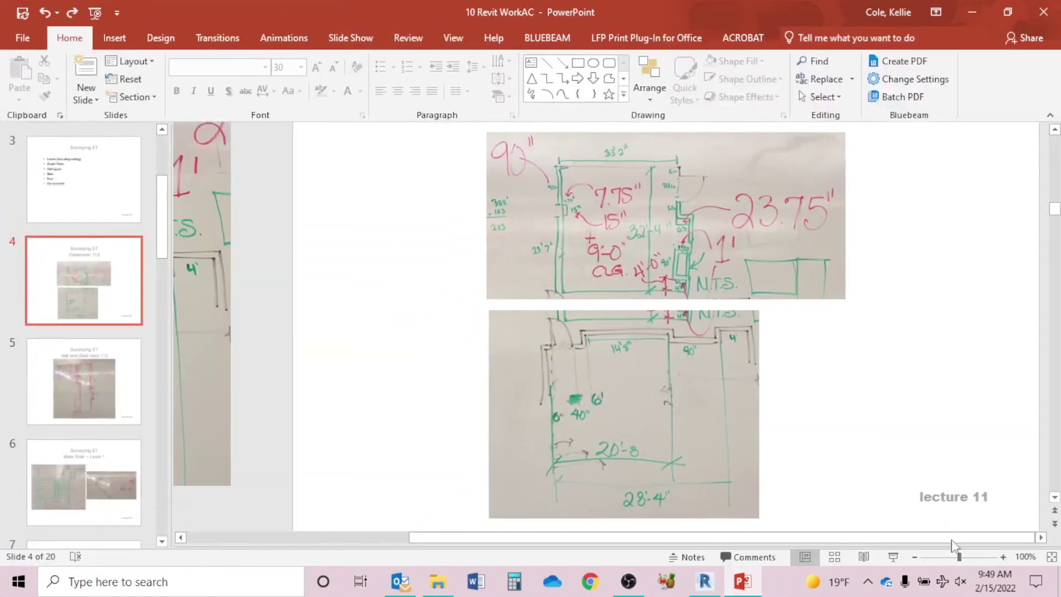
left_click(893, 556)
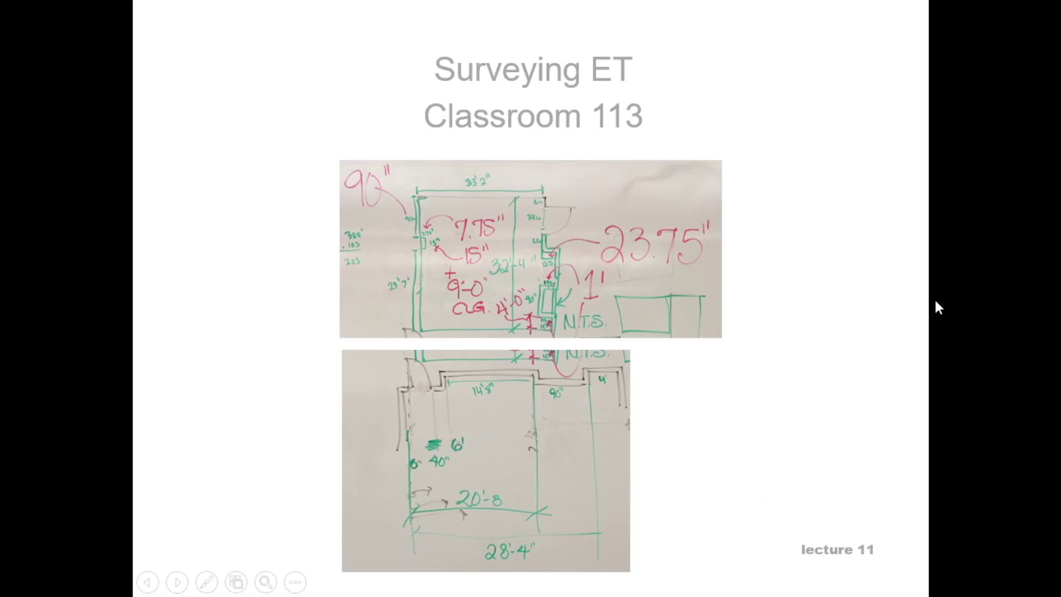
left_click(938, 306)
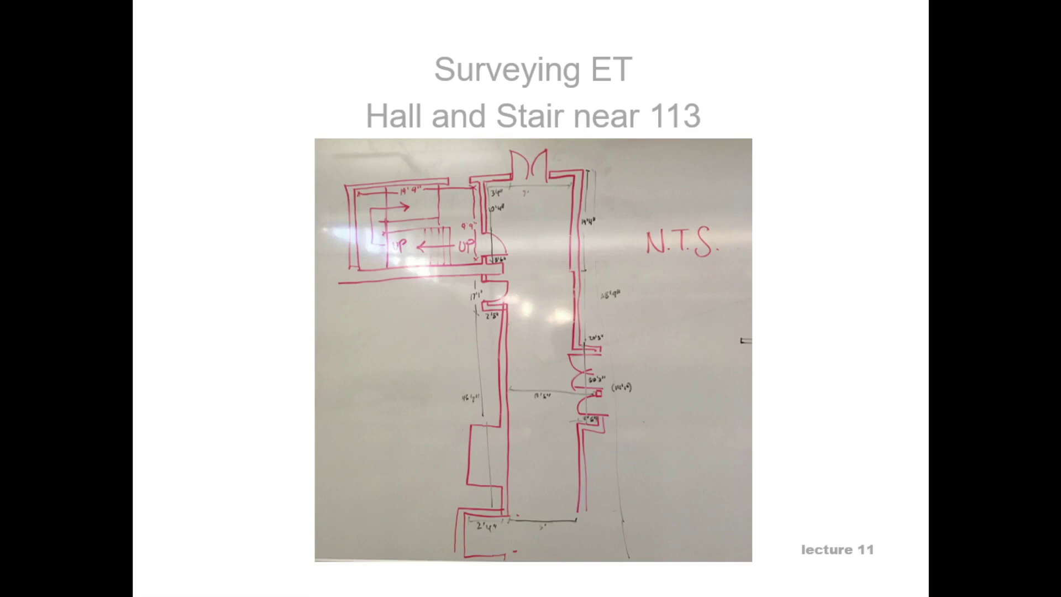
key("Right")
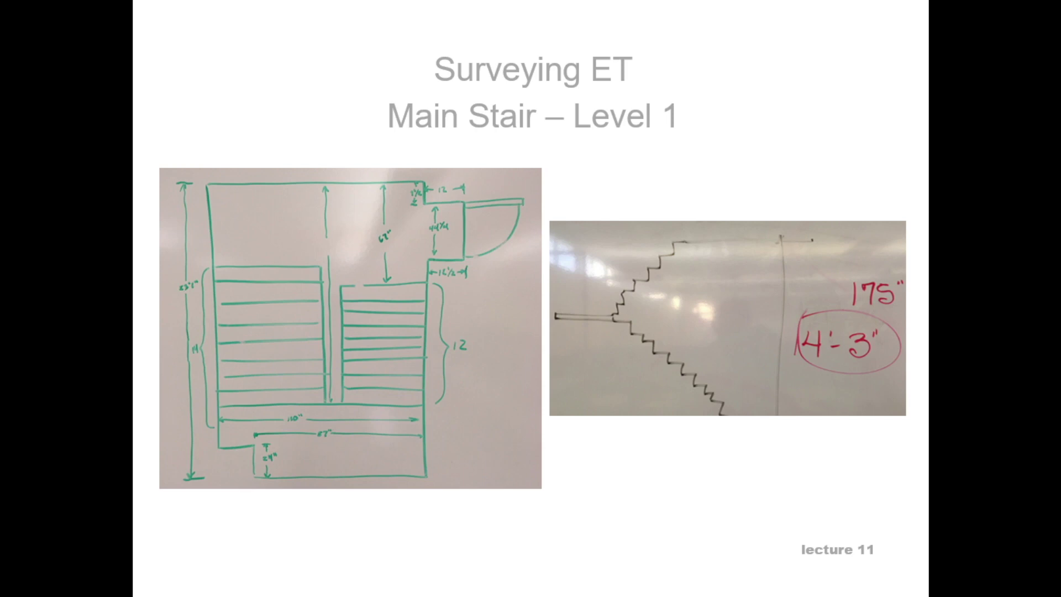
key("Escape")
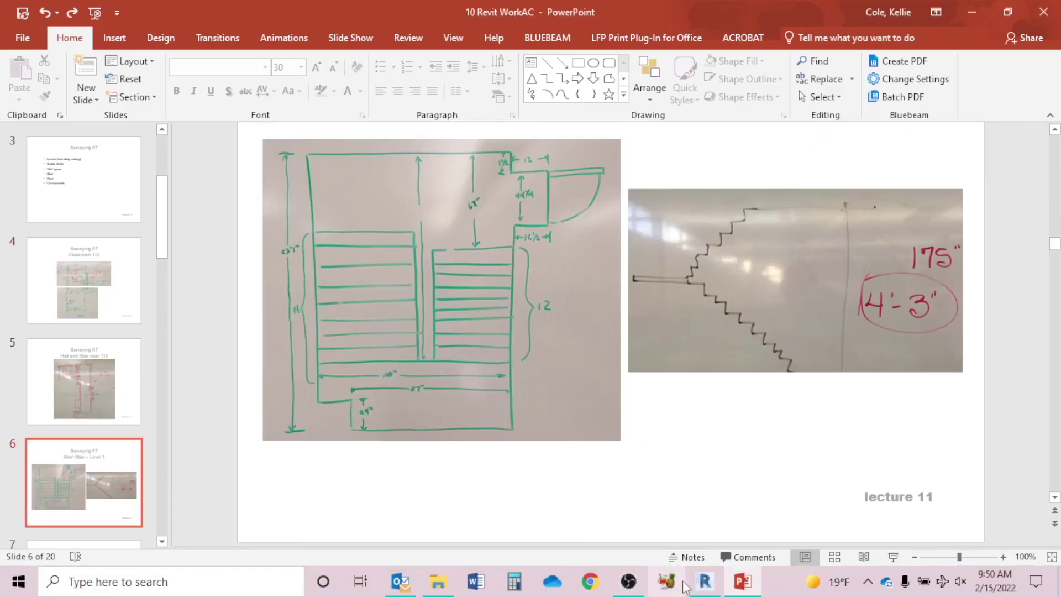
Return to Revit, open the East elevation, and set the elevation of Level 2 to 10'.
left_click(704, 581)
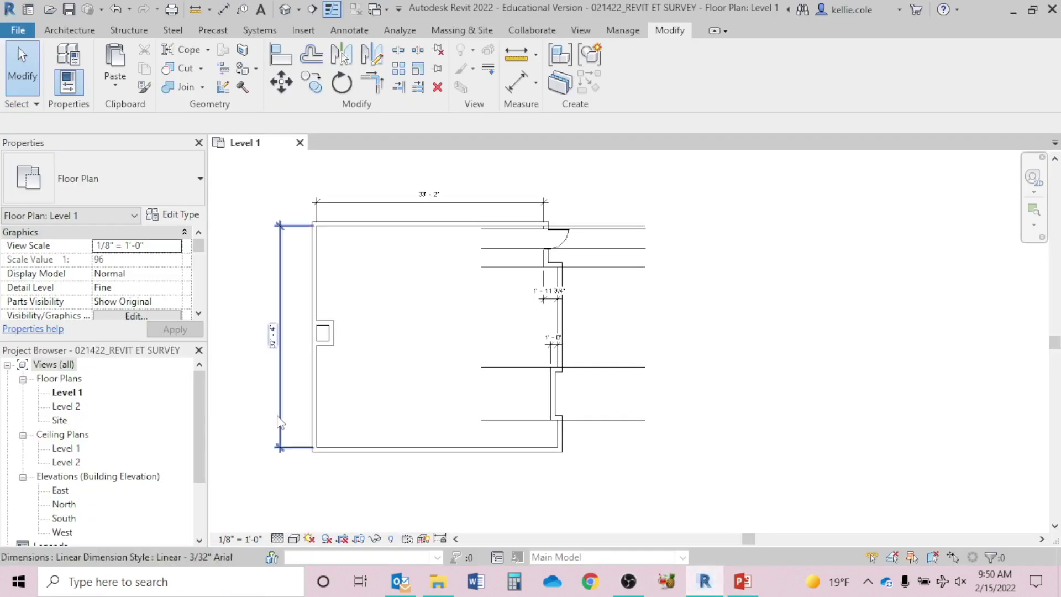
scroll(138, 421, "down", 3)
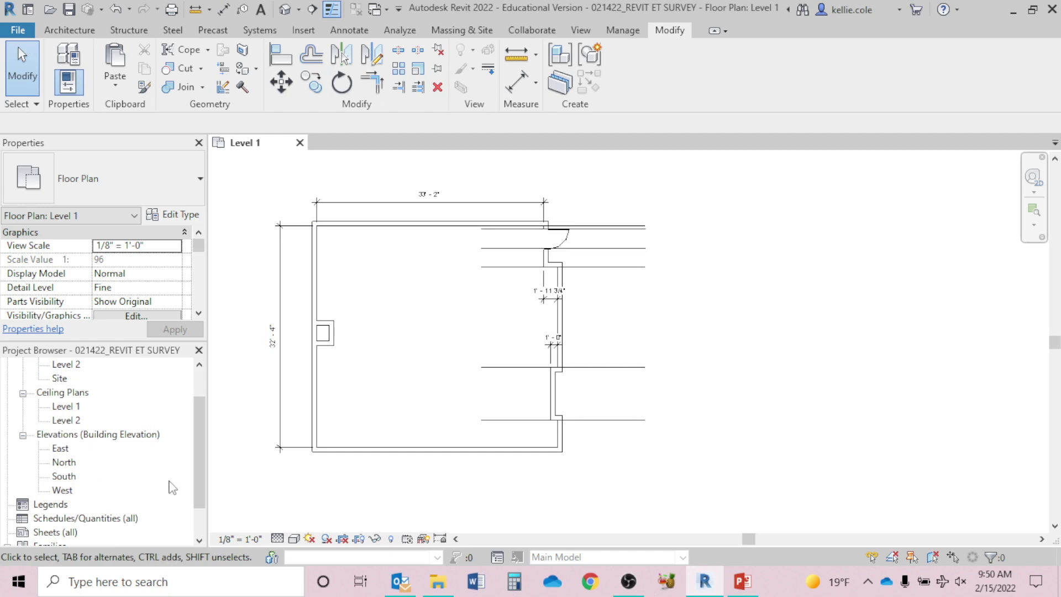
double_click(59, 450)
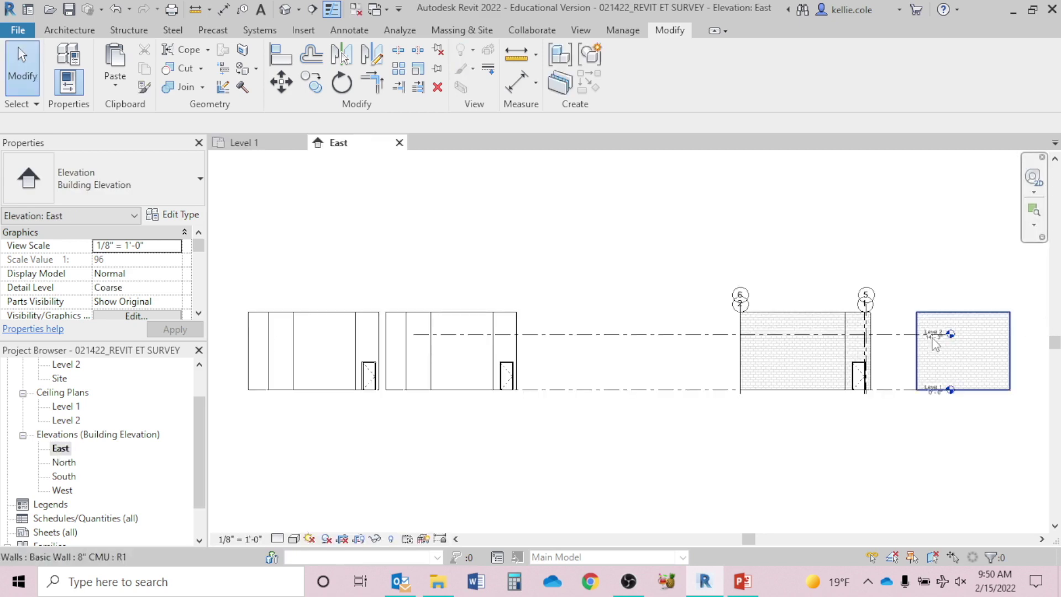
left_click(951, 336)
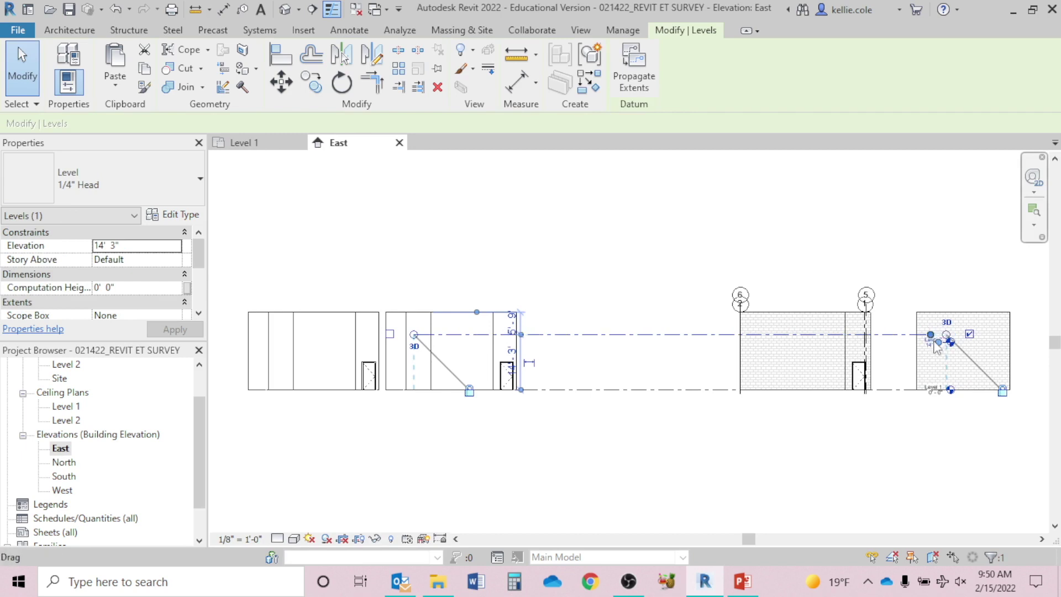
left_click(934, 341)
type("10'")
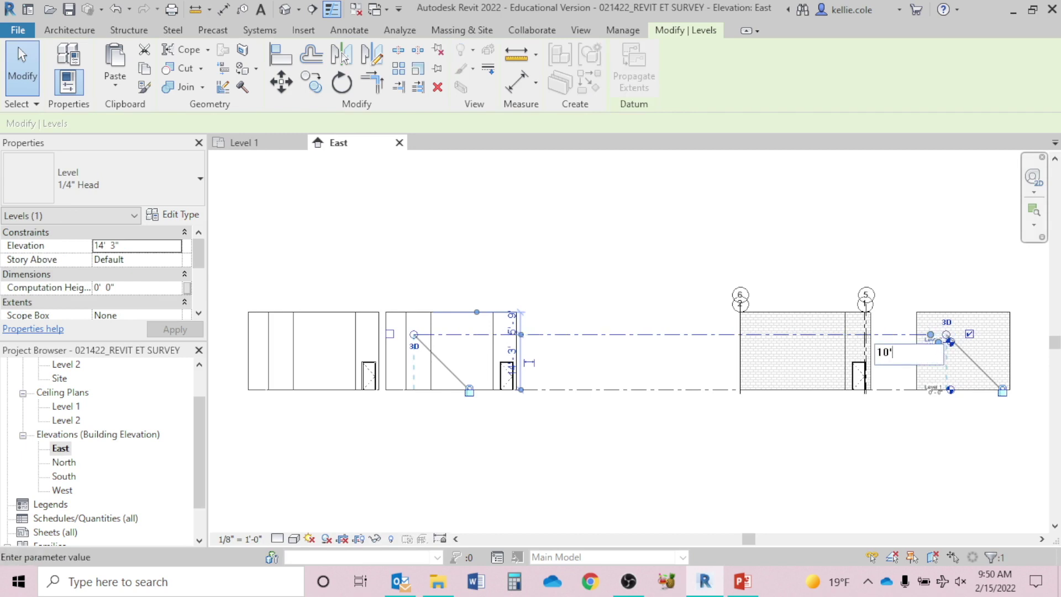
key("Return")
left_click(742, 453)
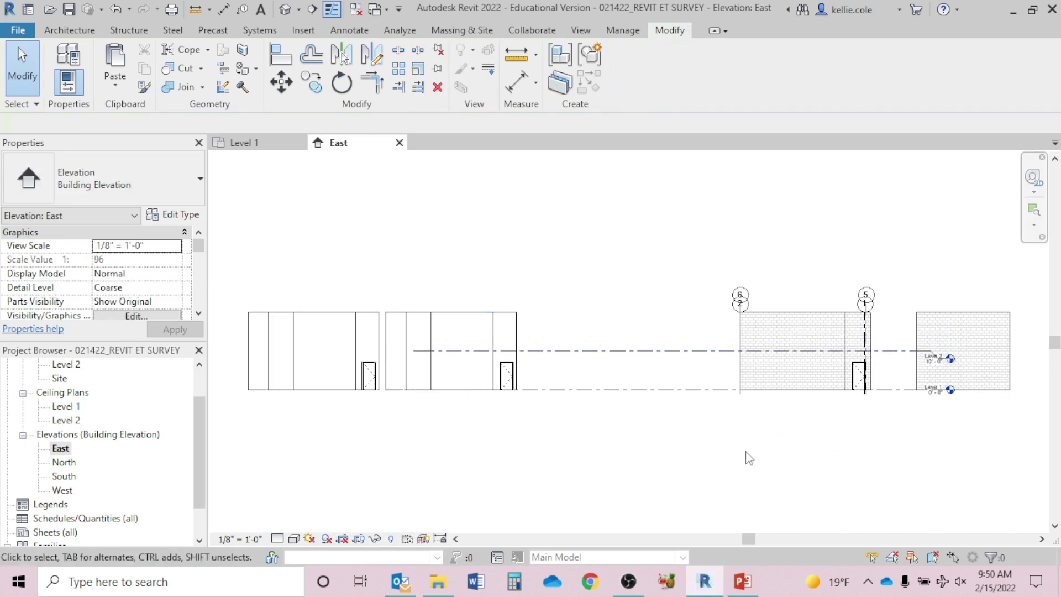
Straighten the elbow in the Level 2 line so its head sits in line with the level.
left_click(899, 352)
scroll(884, 359, "up", 6)
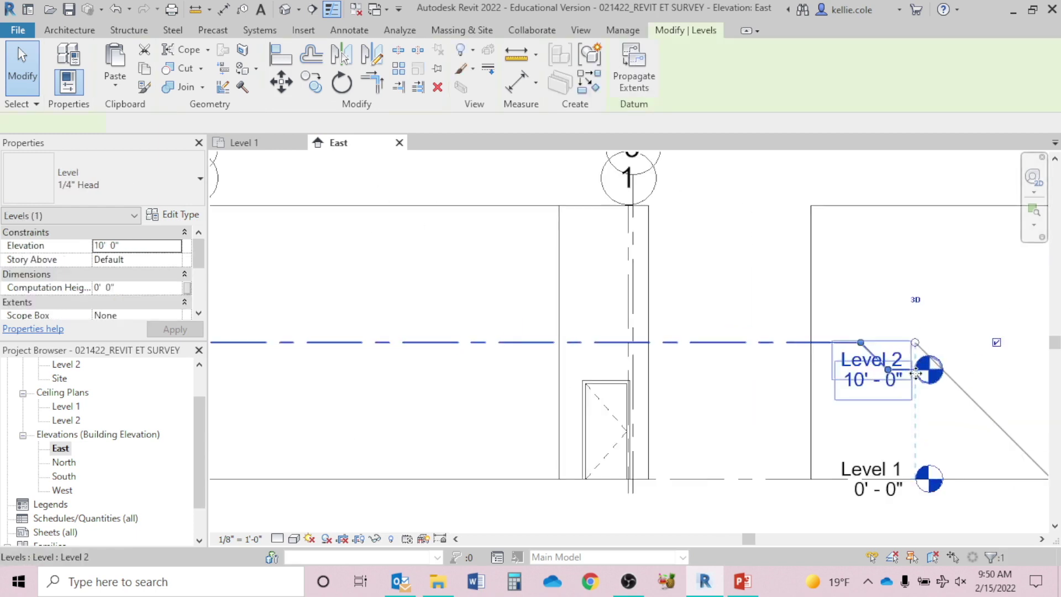
left_click_drag(875, 367, 871, 327)
left_click(641, 282)
scroll(641, 283, "down", 1)
Extend the Level 1 and Level 2 lines together so their heads sit clear beyond the brick wall.
left_click(605, 324)
scroll(630, 409, "down", 1)
mouse_move(631, 412)
middle_mouse_down()
mouse_move(461, 372)
mouse_move(386, 372)
middle_mouse_up()
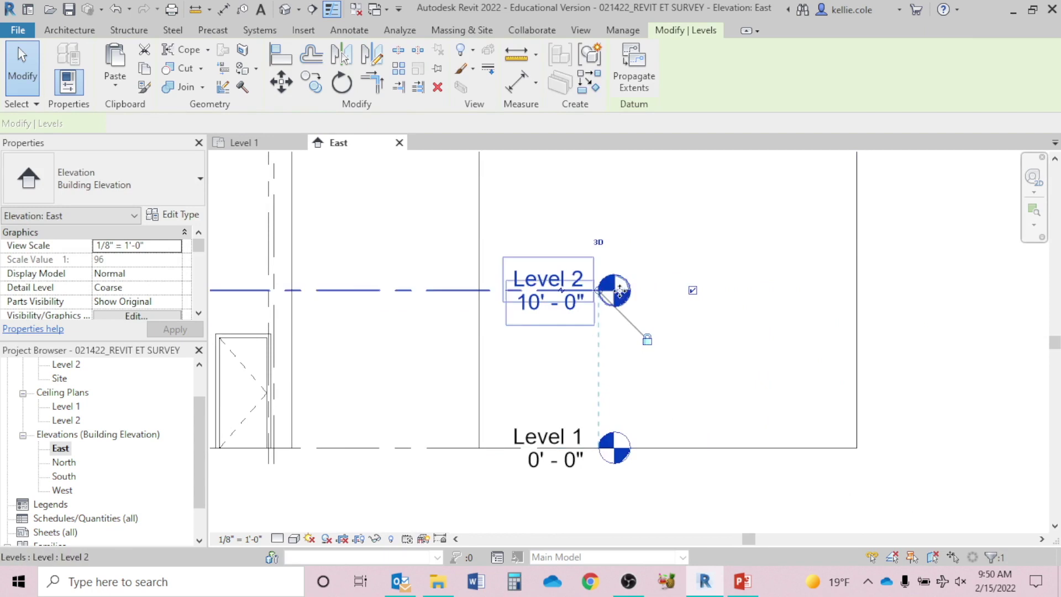
mouse_move(599, 291)
left_mouse_down()
mouse_move(865, 300)
mouse_move(1010, 291)
left_mouse_up()
left_click(931, 250)
middle_click_drag(929, 249, 700, 245)
scroll(843, 279, "up", 5)
mouse_move(860, 291)
middle_mouse_down()
mouse_move(858, 192)
mouse_move(875, 246)
middle_mouse_up()
scroll(856, 213, "down", 1)
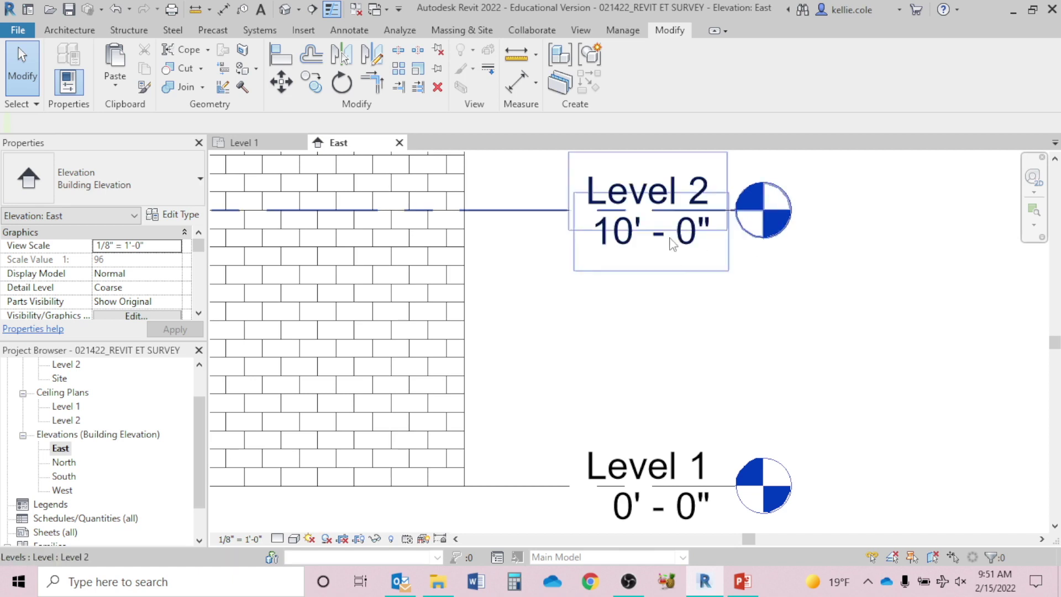
Set the elevation of Level 2 to 14'3" in the East elevation.
left_click(608, 247)
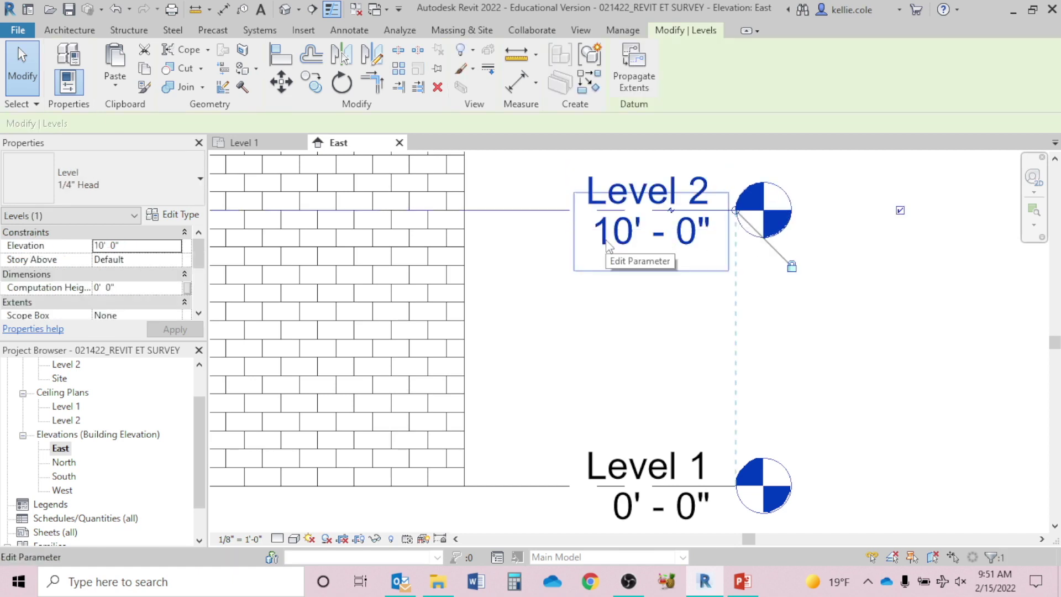
left_click(608, 248)
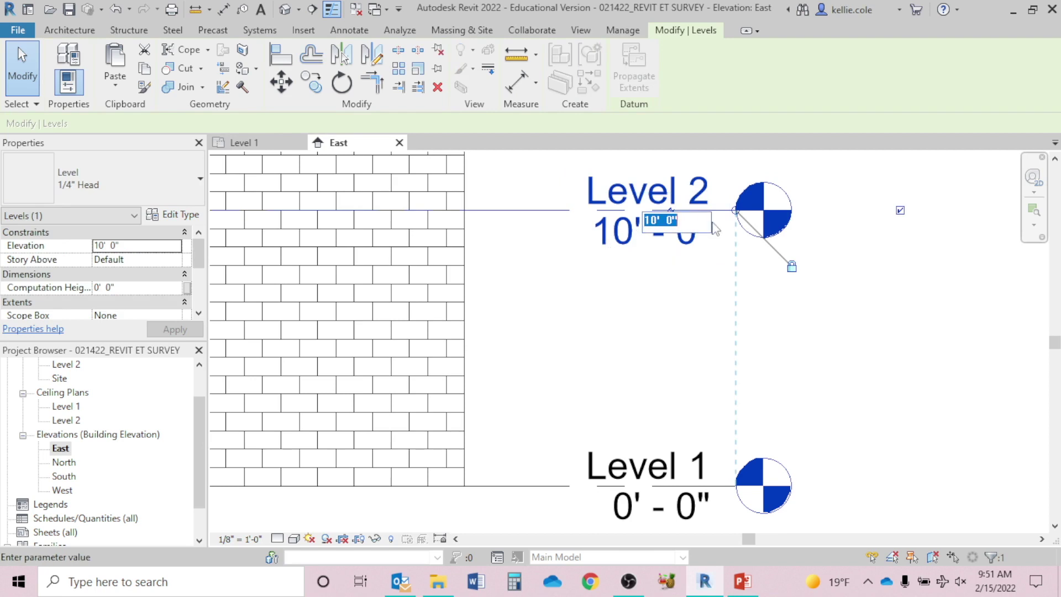
type("14'3\"")
left_click(853, 356)
left_click(803, 304)
scroll(818, 313, "down", 1)
middle_click_drag(831, 319, 818, 351)
scroll(831, 335, "down", 1)
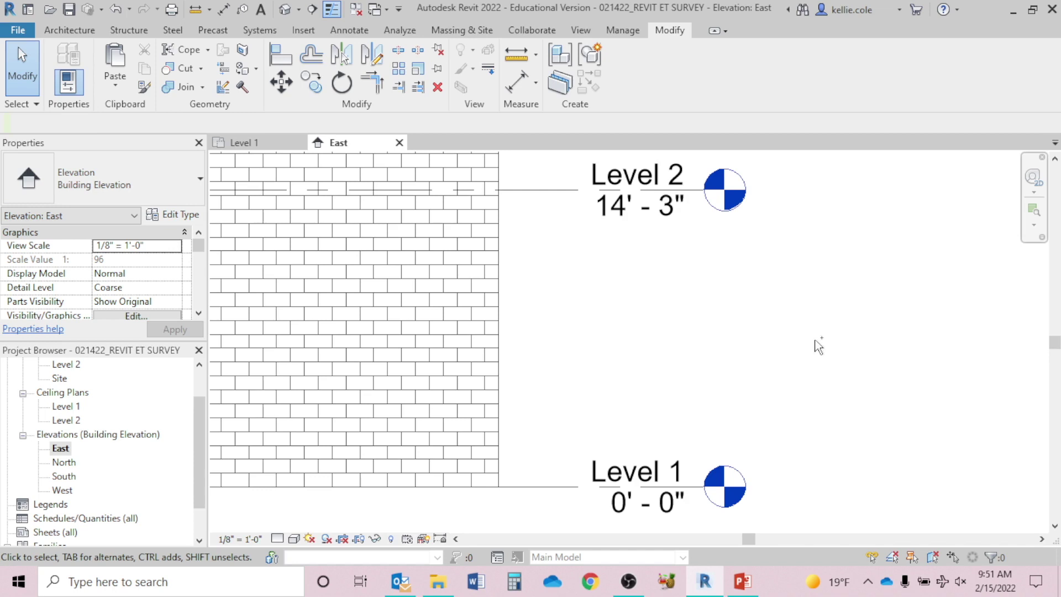
Open the Level 1 floor plan and move the classroom's 33'-2" overall dimension inside the room, just below the upper wall.
key("ctrl+Tab")
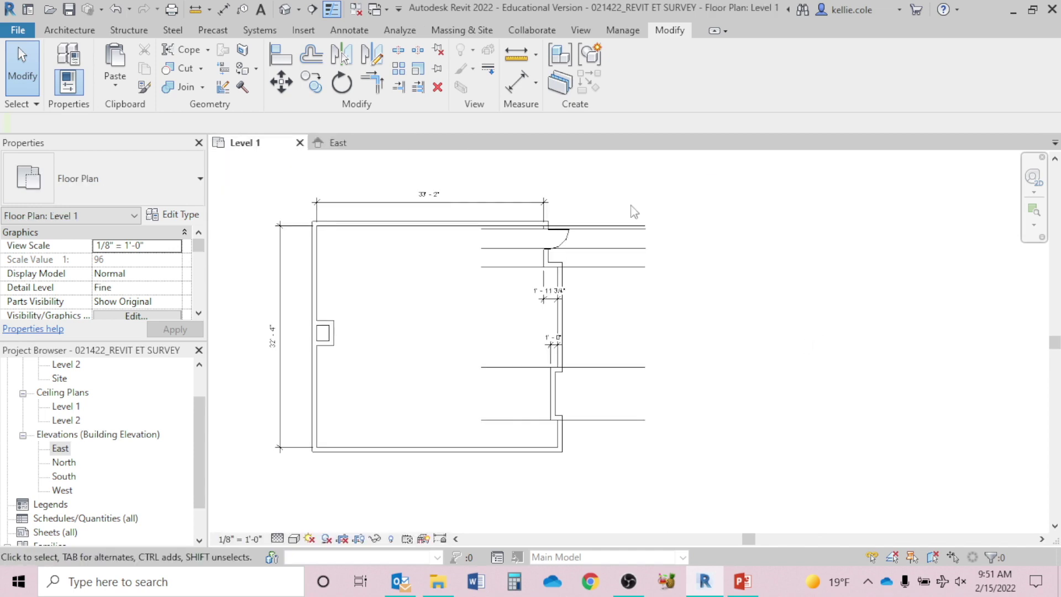
middle_click_drag(715, 317, 797, 326)
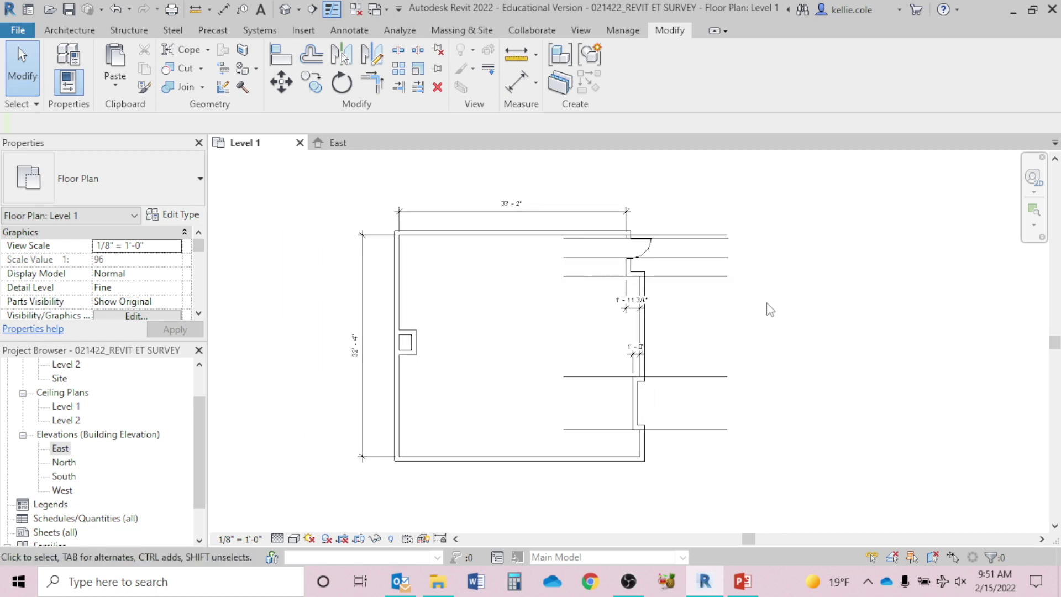
middle_click_drag(770, 310, 772, 341)
left_click(567, 242)
left_click_drag(569, 244, 533, 280)
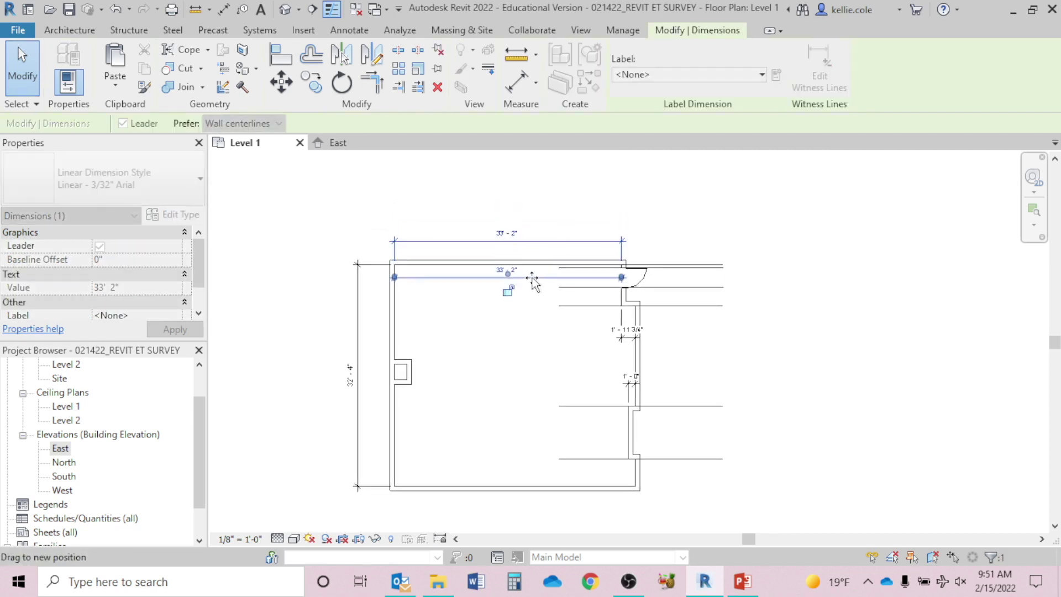
left_click(498, 372)
middle_click_drag(508, 379, 475, 380)
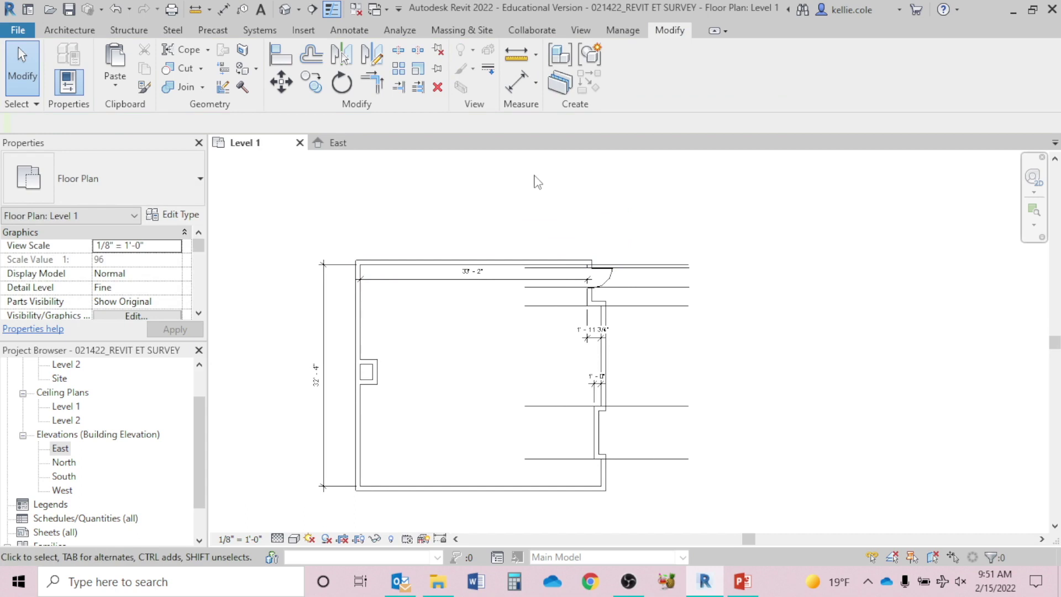
middle_click_drag(549, 224, 560, 237)
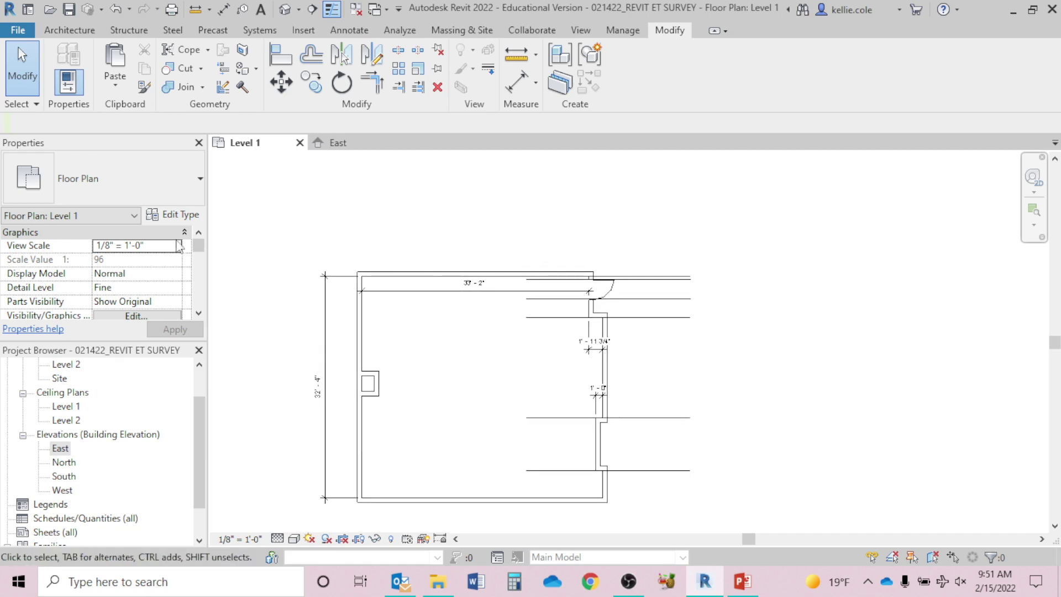
Start a stair of type 7" max riser 11" tread and draw a 12-riser horizontal run about 10'-1" long above the classroom.
left_click(69, 31)
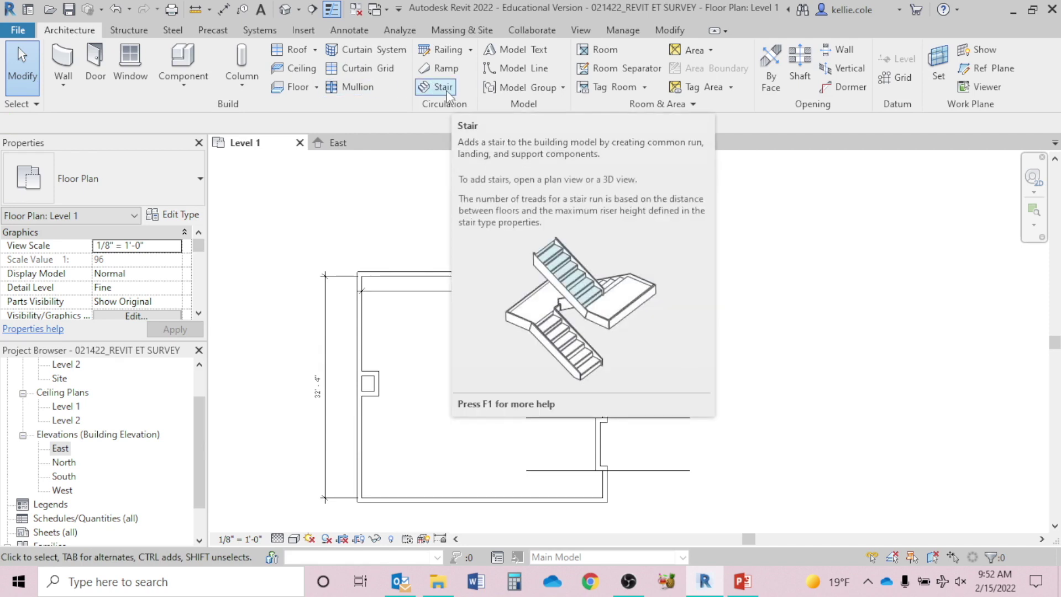
left_click(446, 91)
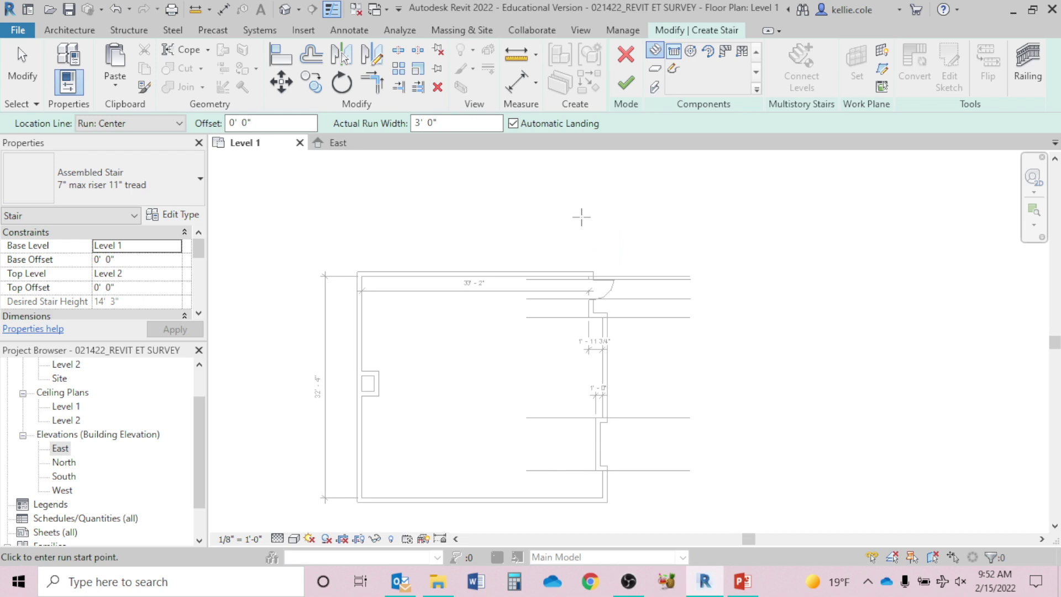
left_click(136, 194)
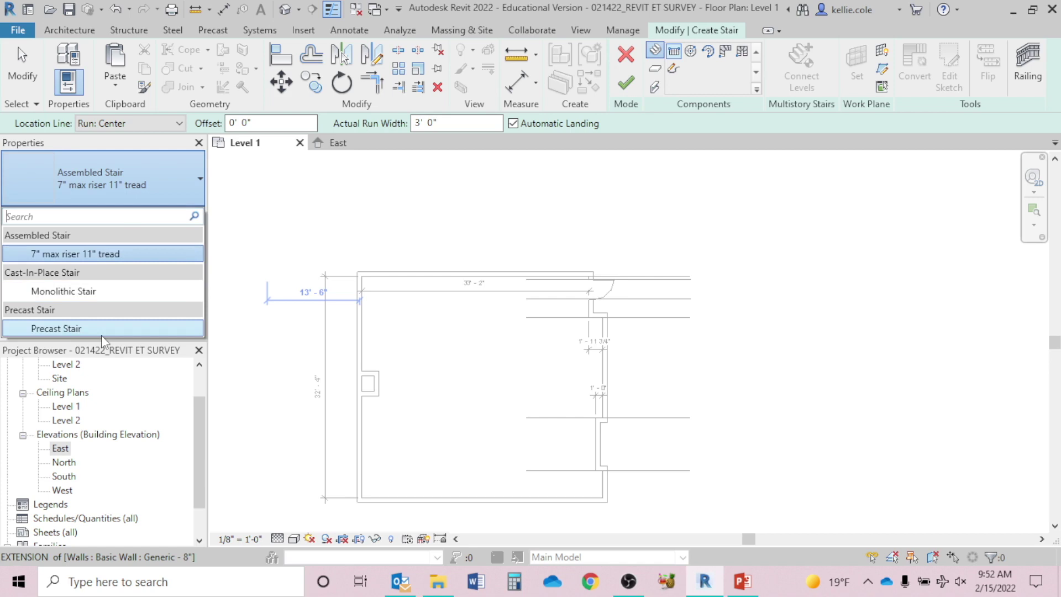
left_click(162, 254)
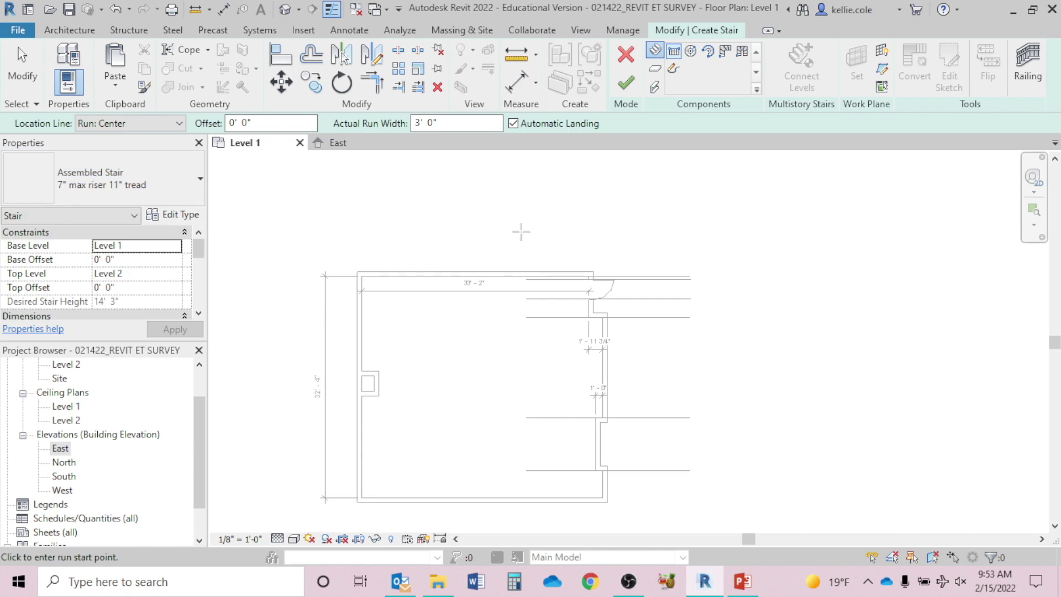
left_click(569, 238)
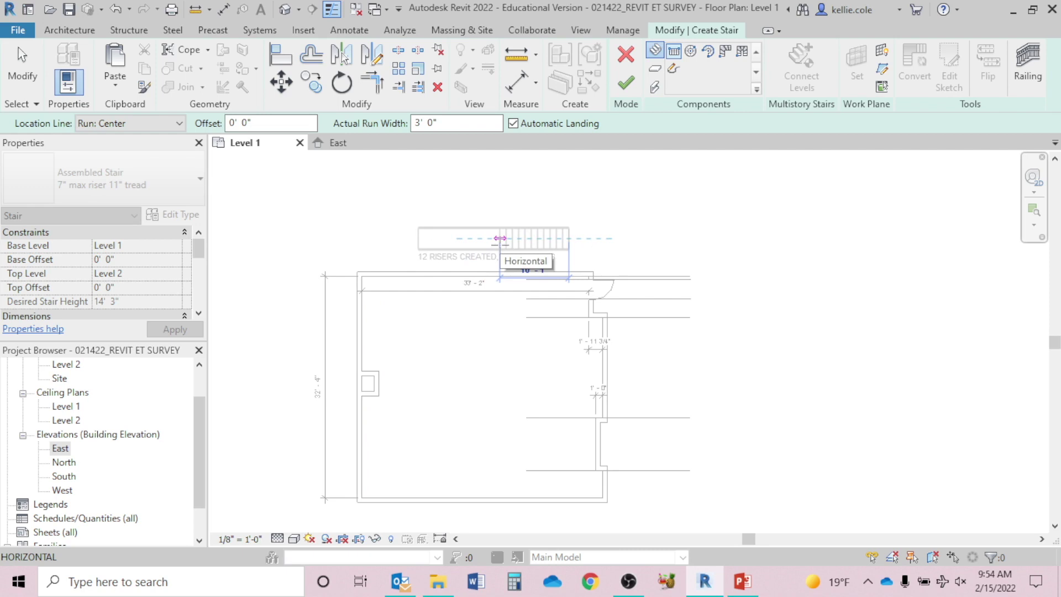
left_click(499, 238)
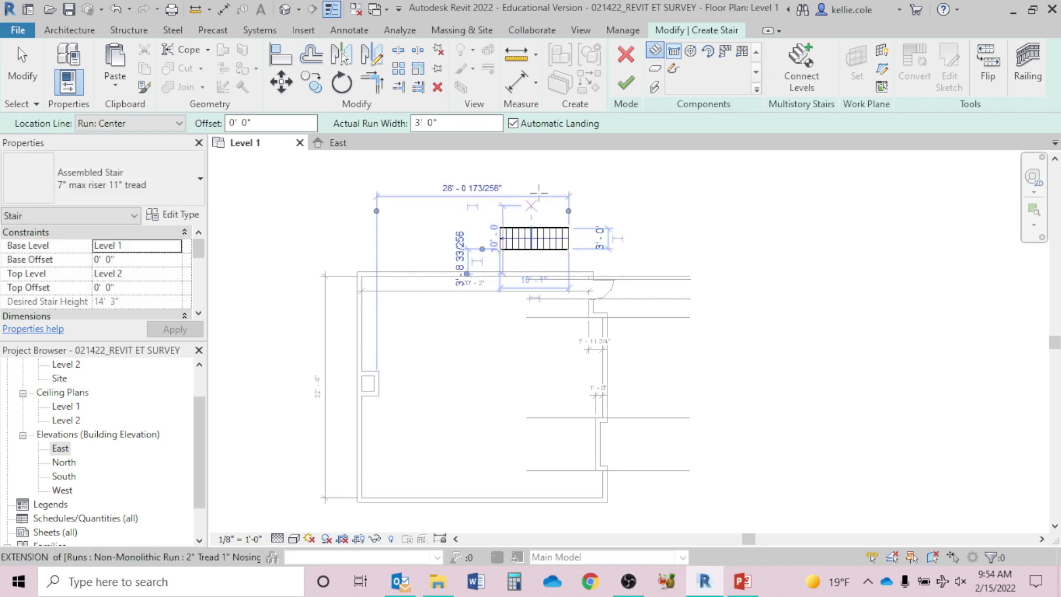
Draw a second parallel run above the first, starting in line with its end and using up the remaining 13 risers.
scroll(534, 184, "up", 5)
scroll(530, 187, "up", 2)
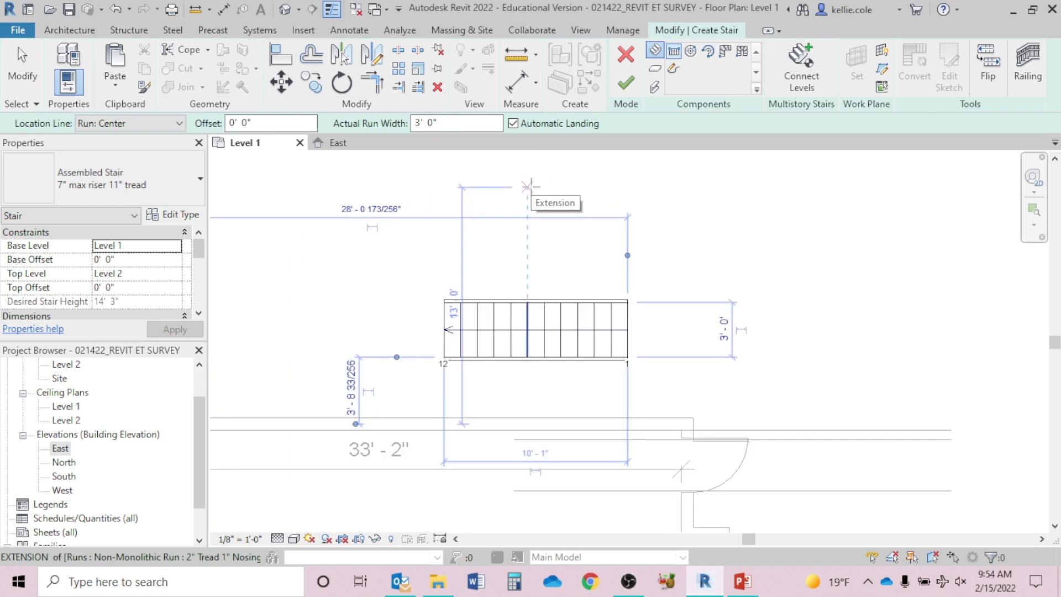
left_click(444, 299)
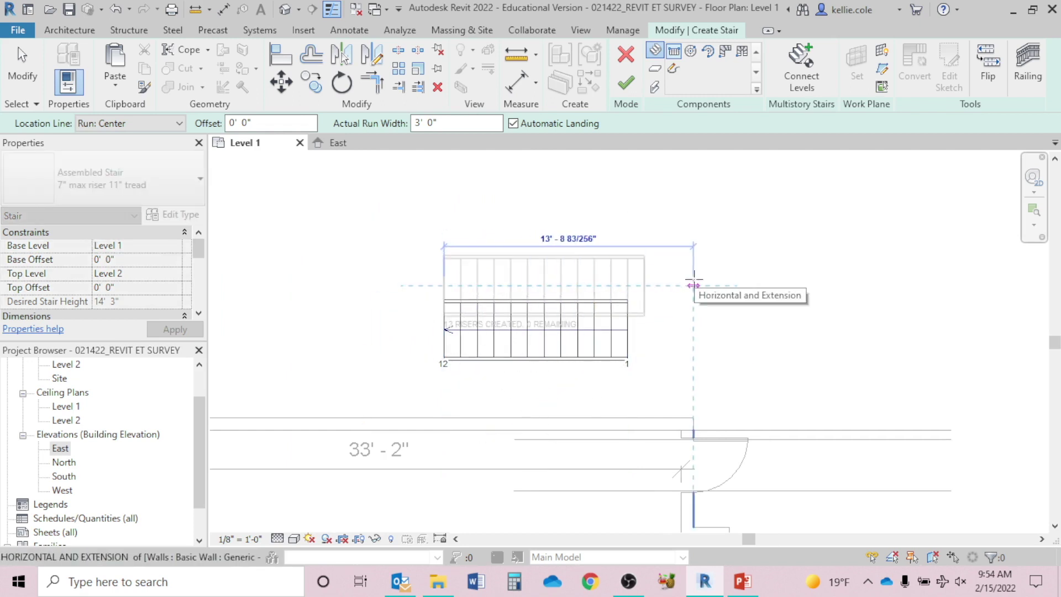
key("Escape")
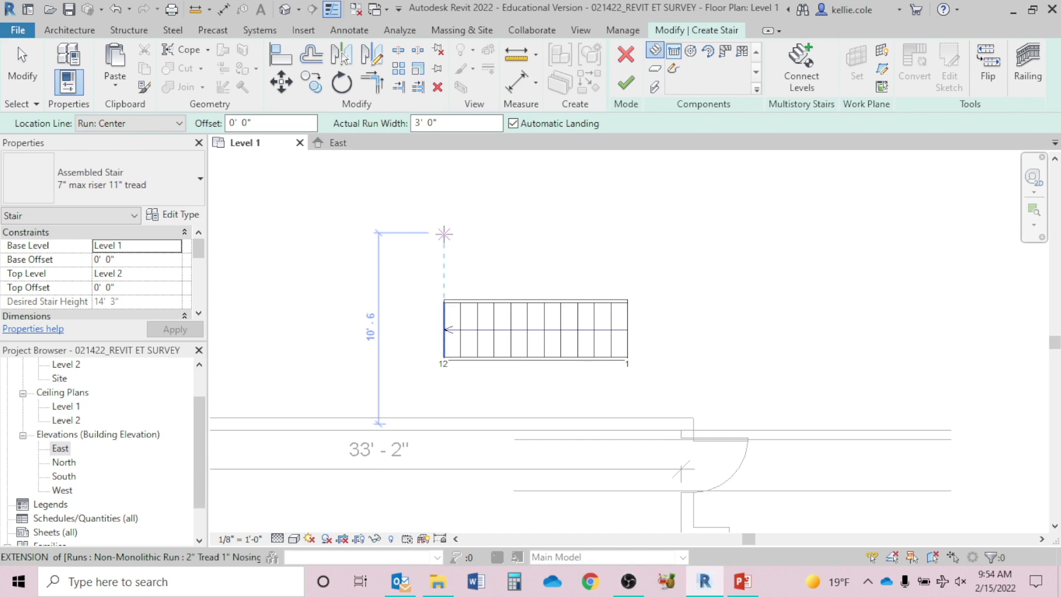
left_click(443, 234)
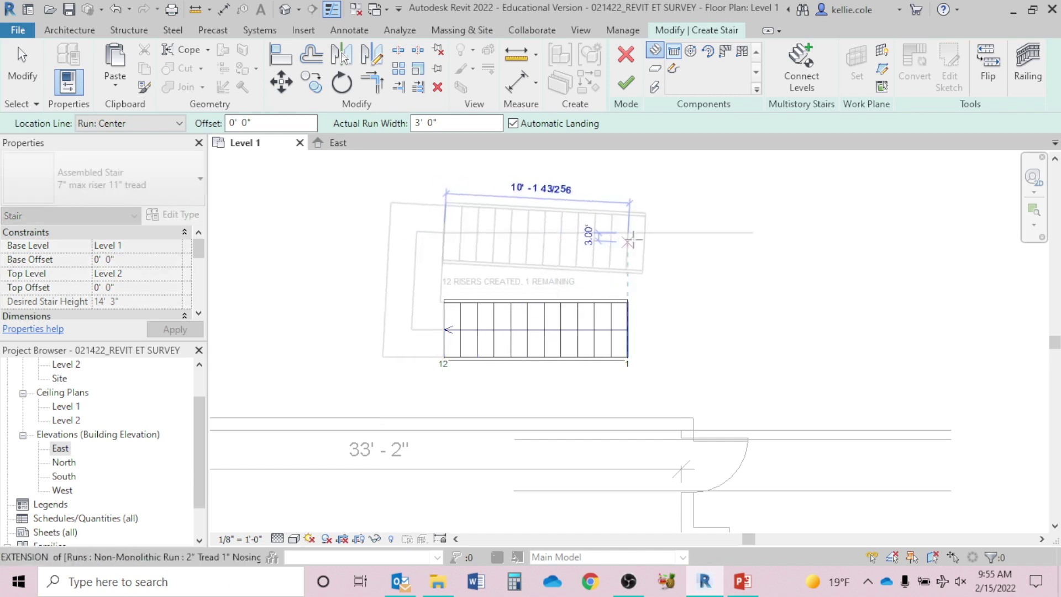
scroll(680, 232, "down", 2)
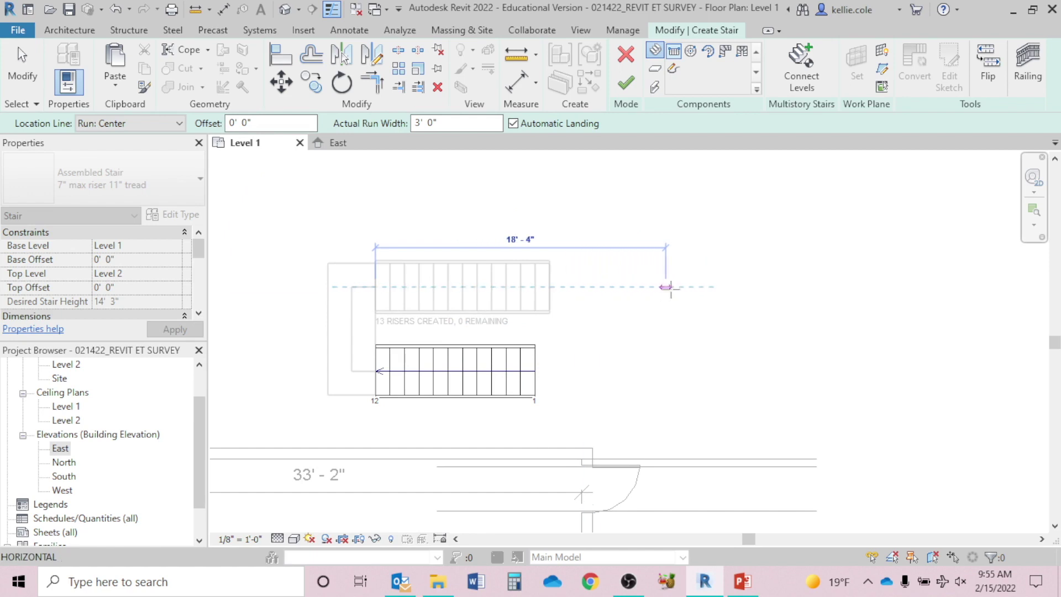
left_click(669, 286)
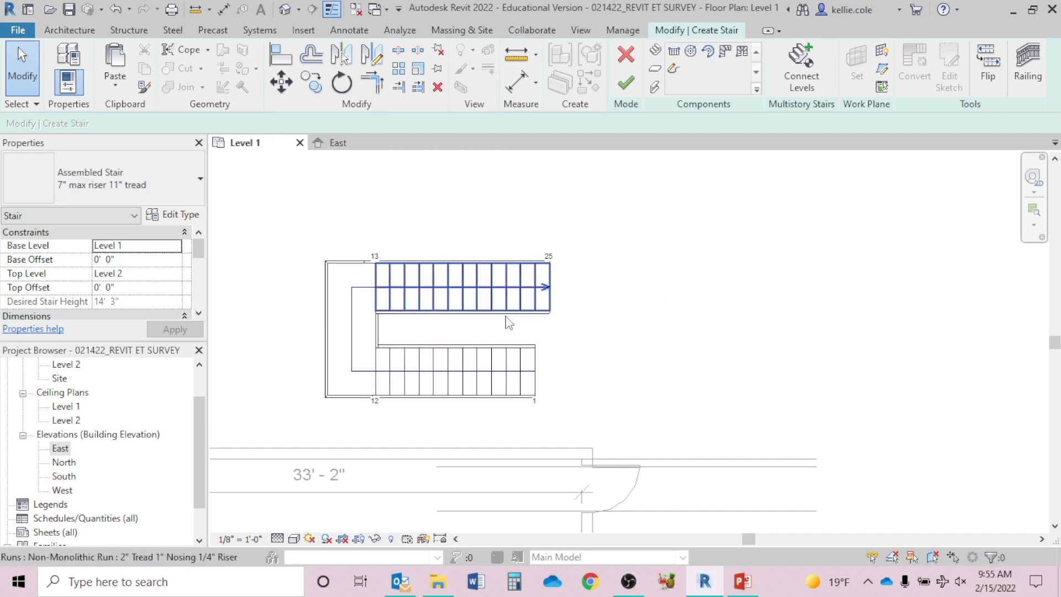
Move the upper run closer to the lower run so the runs span about 6'-11" overall, and finish the stair.
left_click(549, 281)
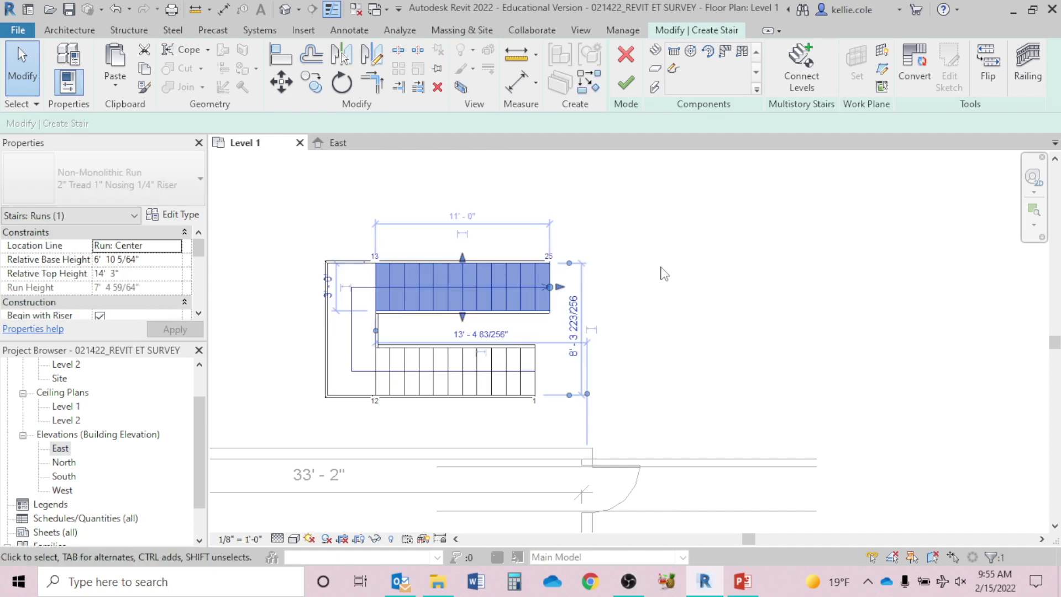
key("m")
key("v")
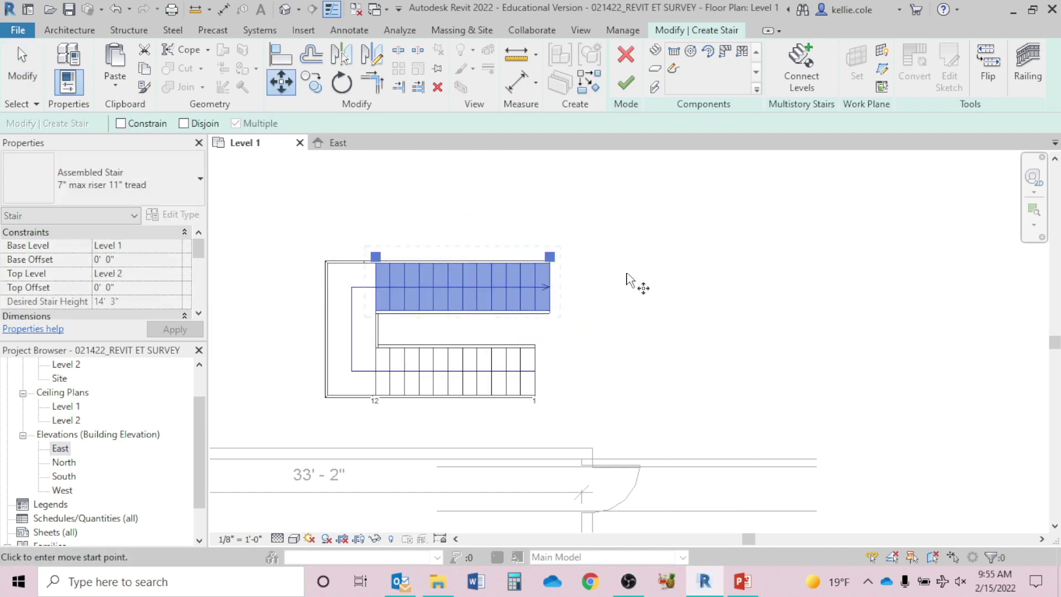
left_click(626, 298)
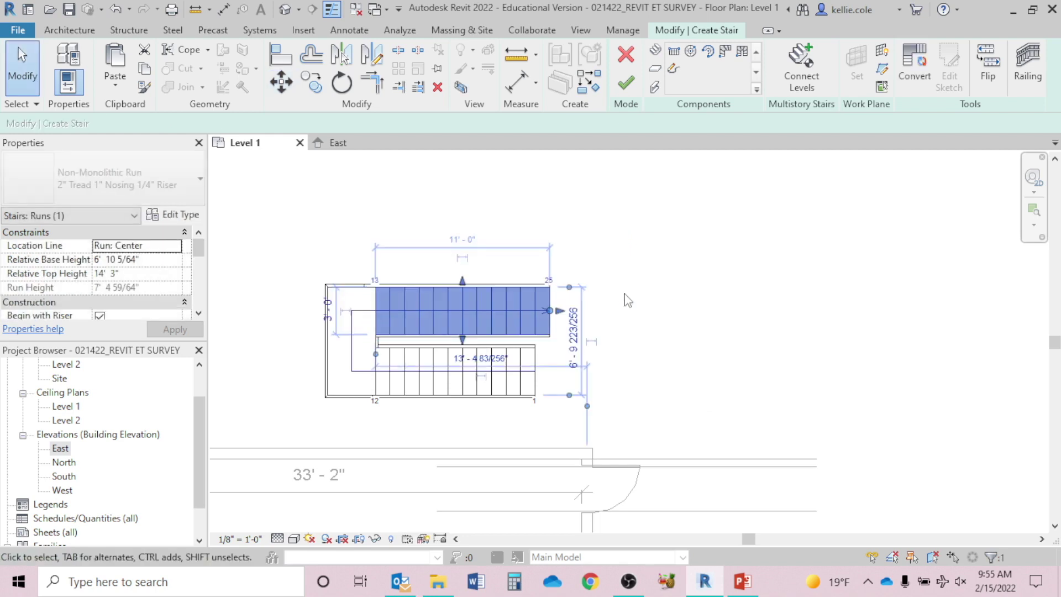
key("Up")
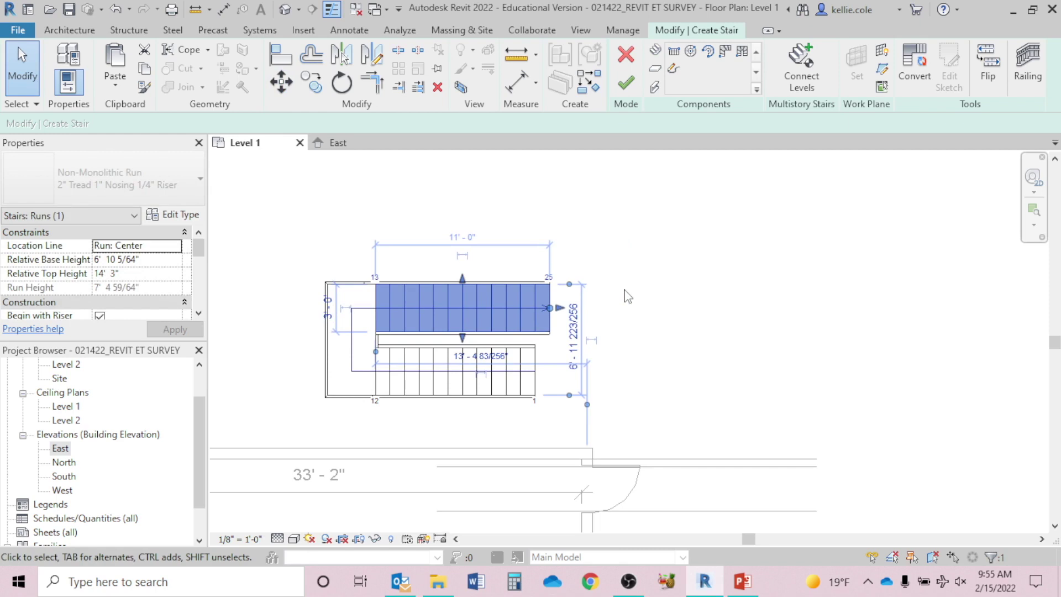
left_click(626, 297)
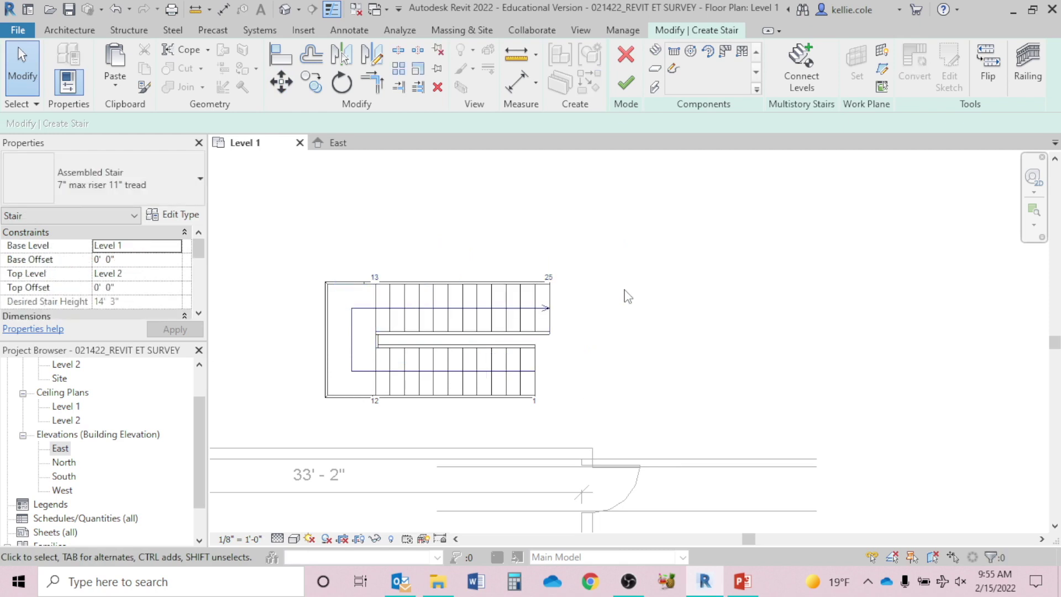
left_click(630, 88)
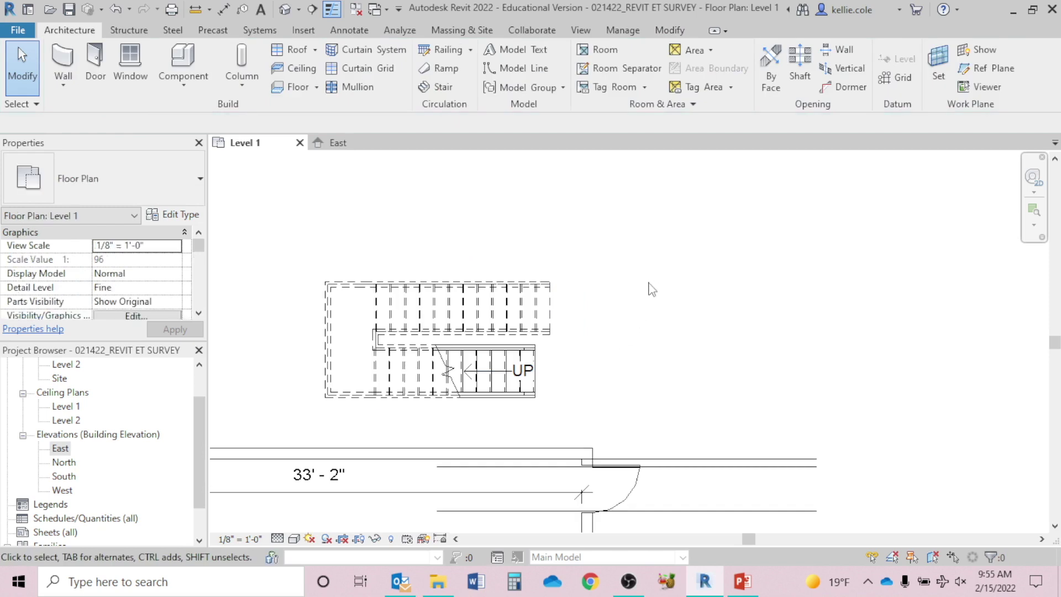
Copy the stair from above the classroom to the gridded plan, placing it above the wall between grids 7 and 8.
scroll(650, 274, "down", 7)
middle_click_drag(678, 289, 688, 205)
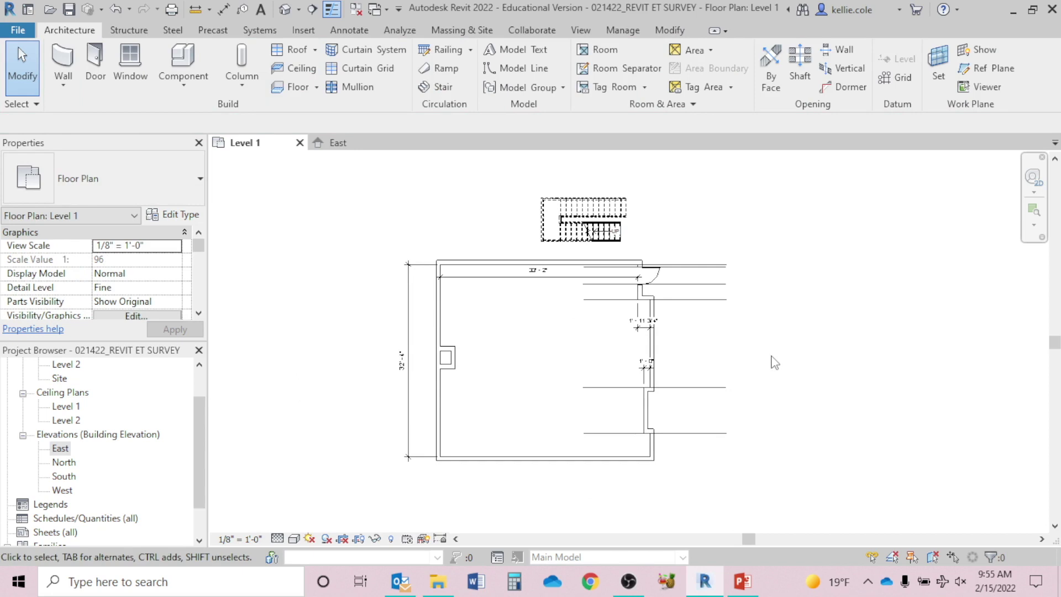
scroll(776, 357, "down", 3)
scroll(776, 357, "down", 2)
middle_click_drag(776, 358, 611, 353)
scroll(619, 309, "up", 3)
scroll(625, 235, "up", 3)
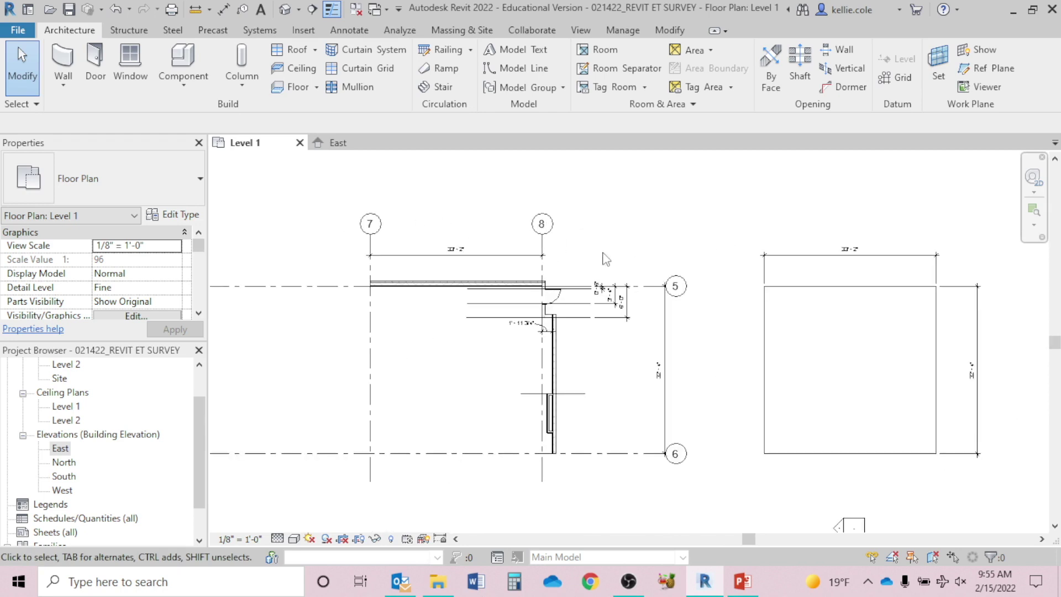
scroll(634, 236, "down", 2)
scroll(635, 374, "down", 1)
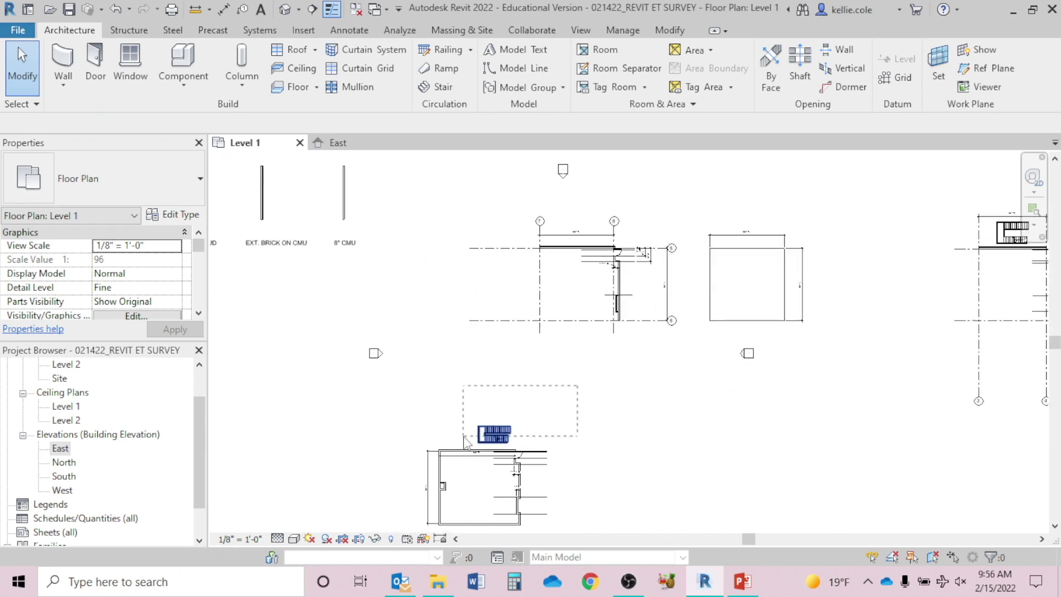
left_click(492, 434)
key("c")
key("o")
left_click(492, 434)
scroll(582, 217, "up", 3)
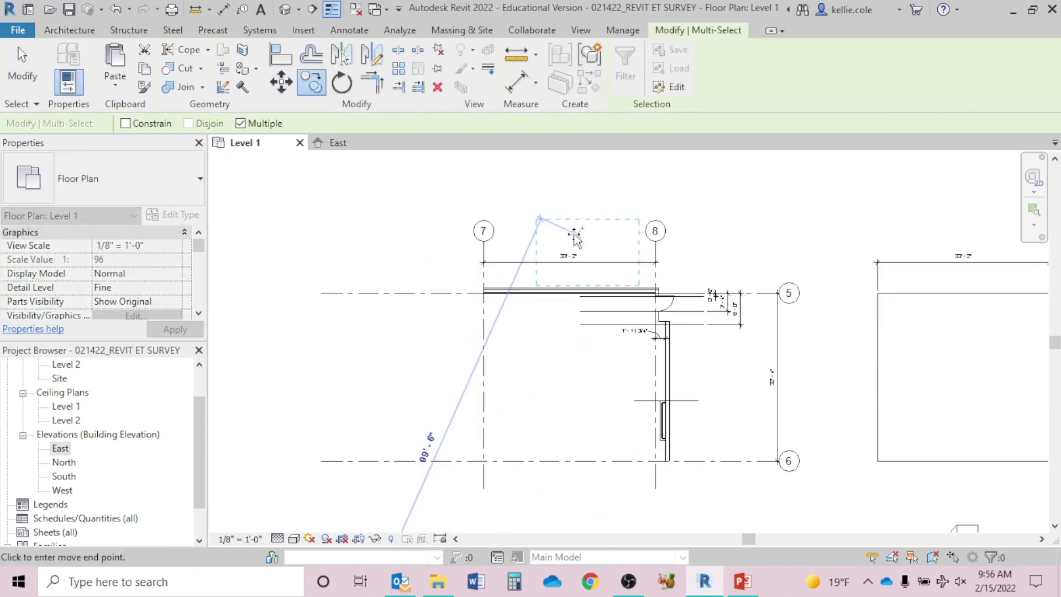
left_click(584, 258)
key("Escape")
key("Escape")
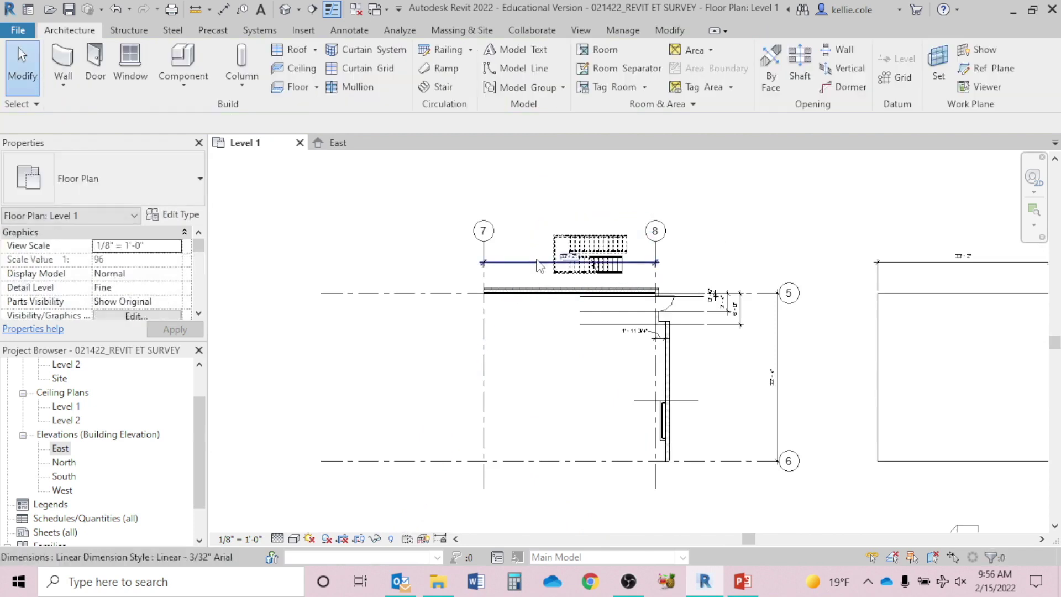
Move the 33'-2" dimension between grids 7 and 8 below the wall, clear of the copied stair.
left_click_drag(577, 261, 577, 305)
scroll(729, 274, "up", 2)
key("Escape")
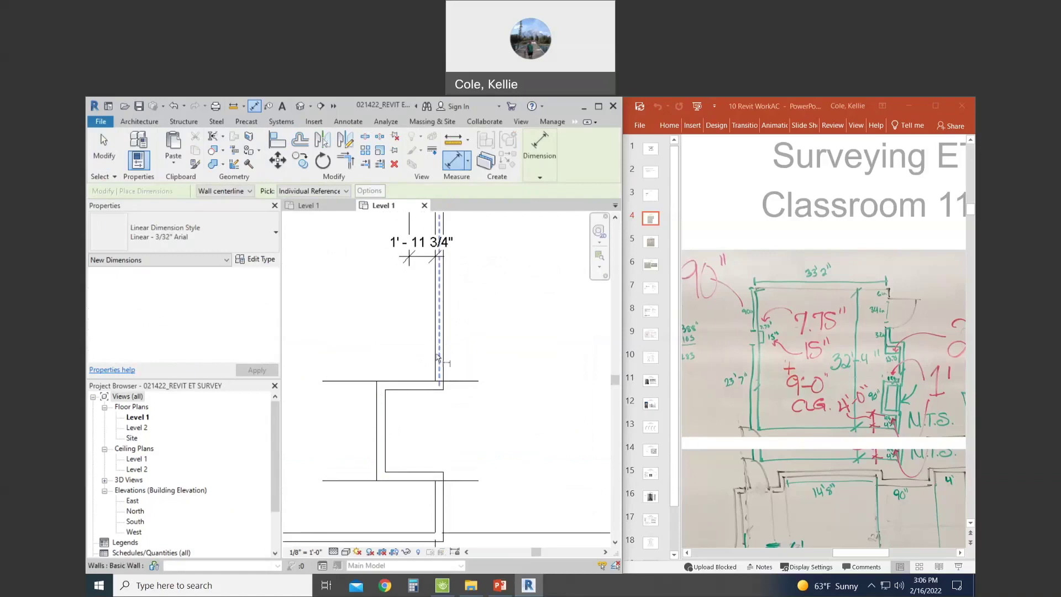
Dimension horizontally from the inner face of the classroom's right wall to the inner face of the projecting wall segment near the lower corner.
key("Tab")
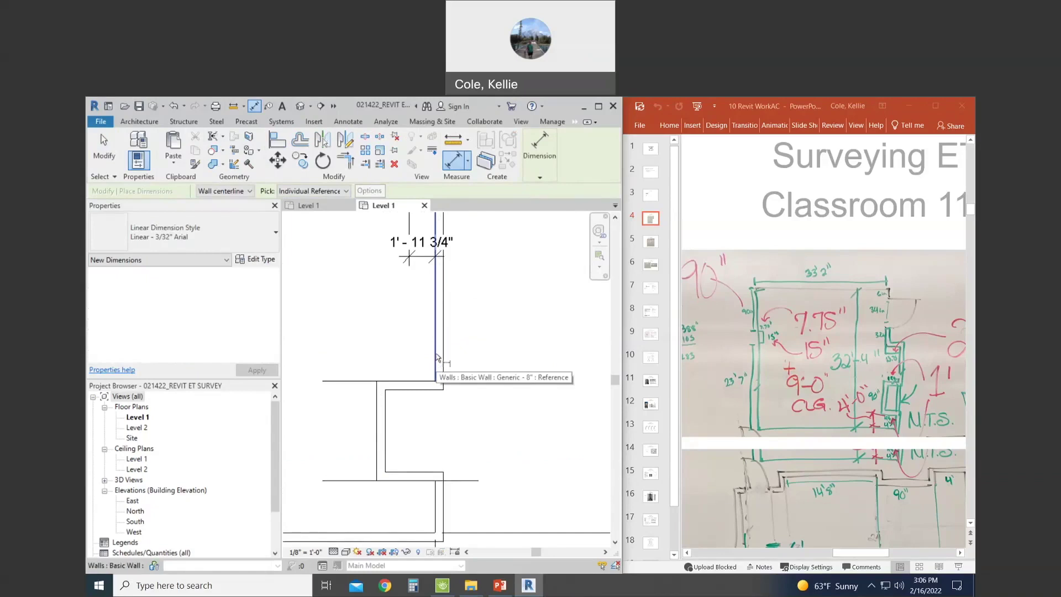
left_click(437, 357)
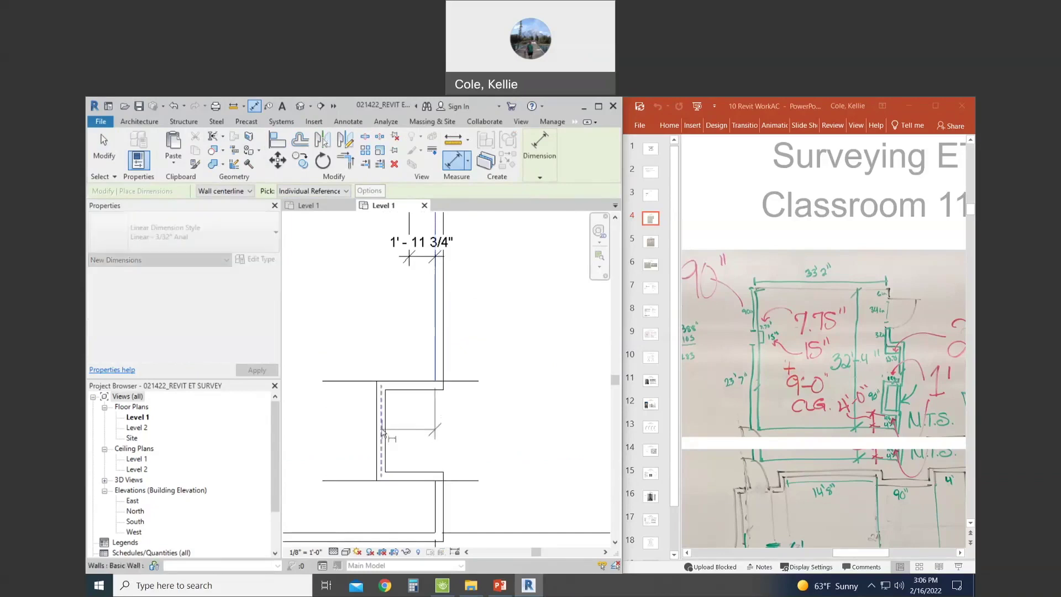
key("Tab")
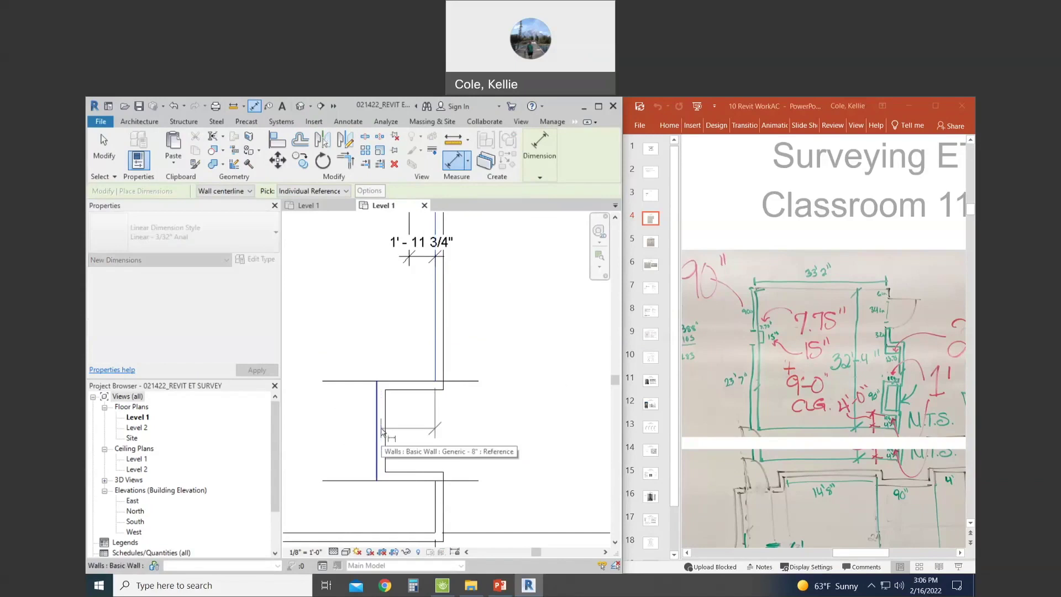
left_click(381, 432)
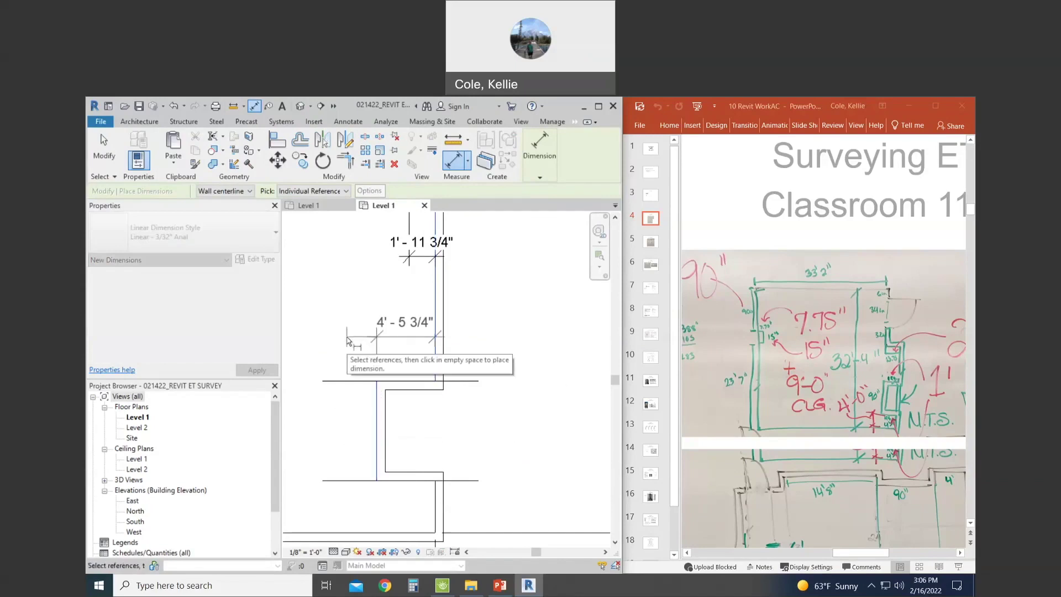
left_click(347, 339)
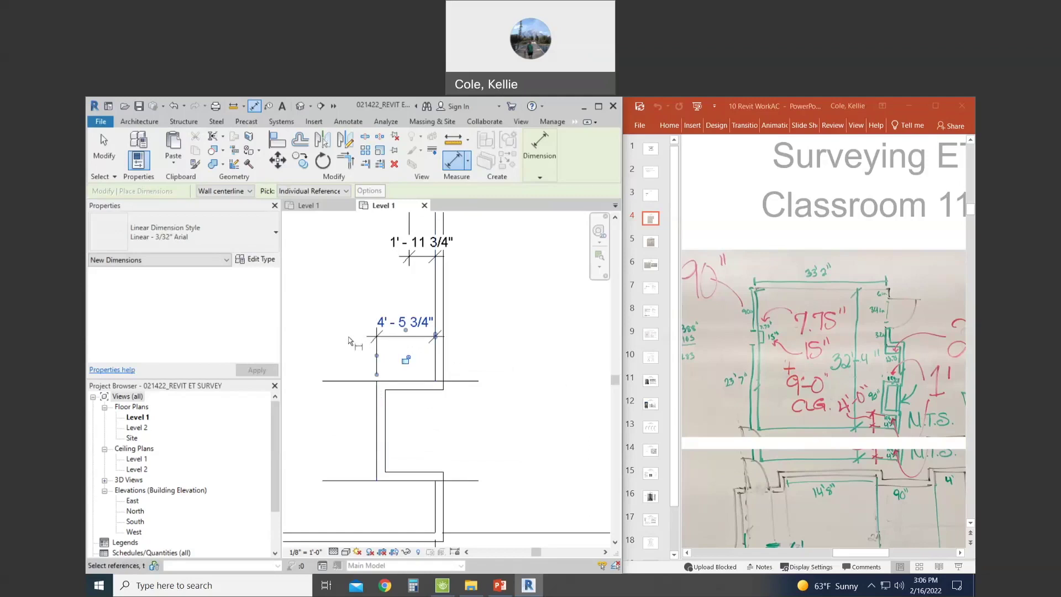
key("Escape")
key("Escape")
Set the offset between the projecting wall segment and the right wall's inner face to 1'.
left_click(392, 430)
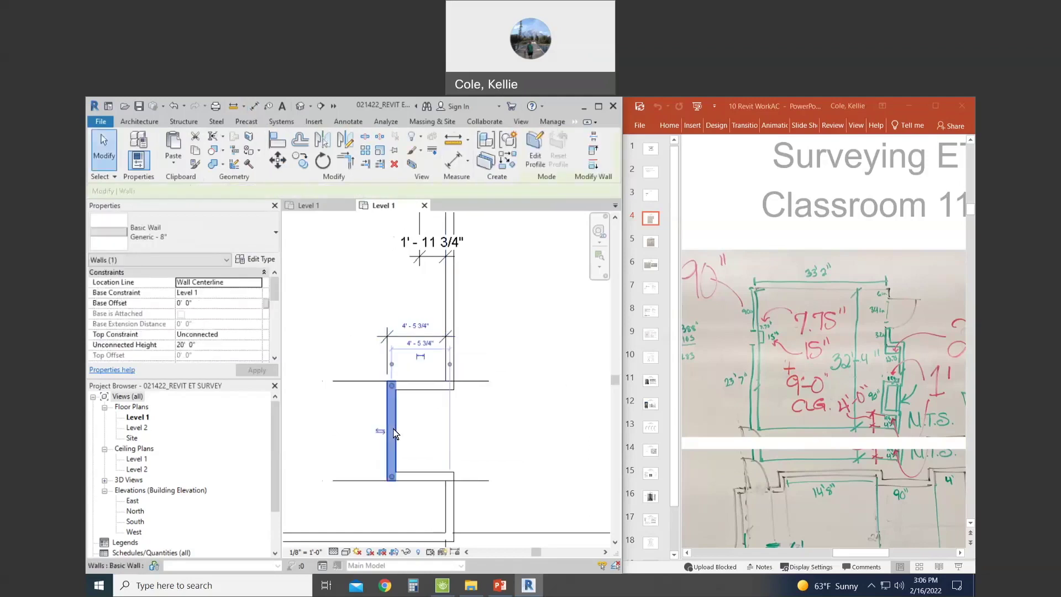
left_click(467, 272)
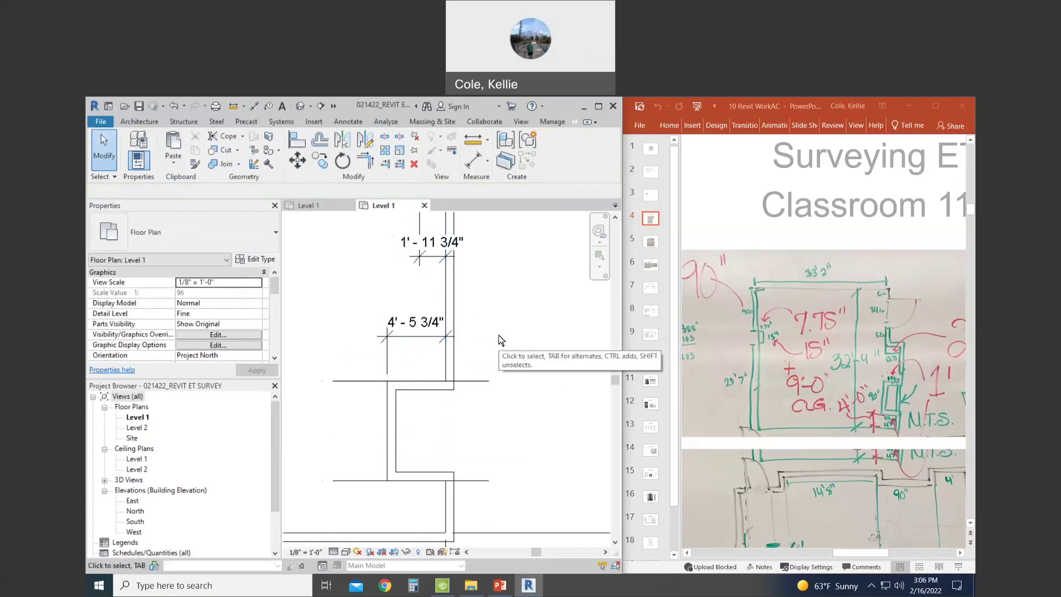
left_click(396, 430)
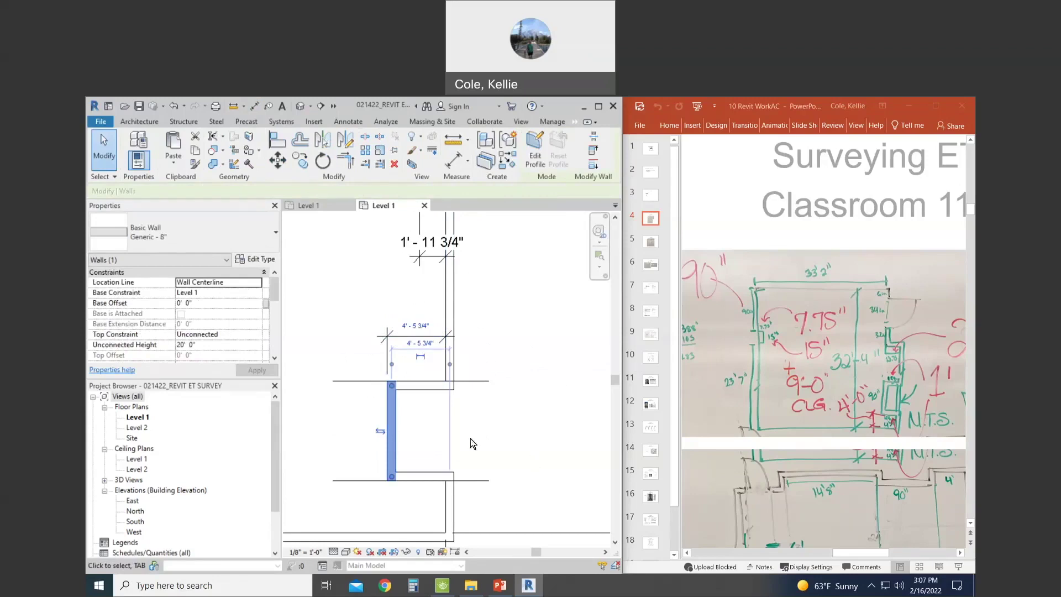
left_click(416, 326)
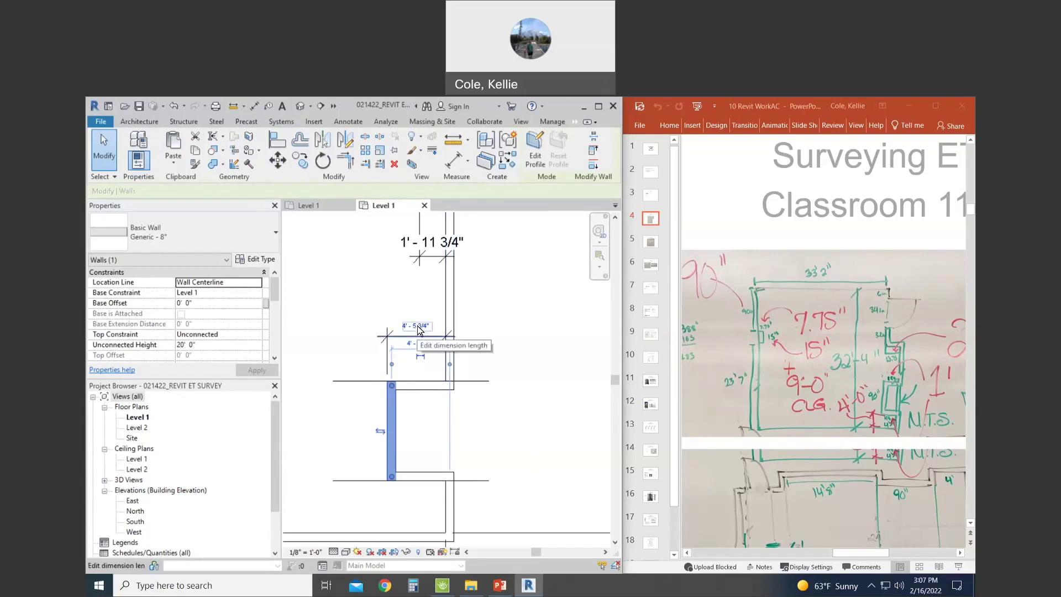
left_click(418, 328)
type("1'")
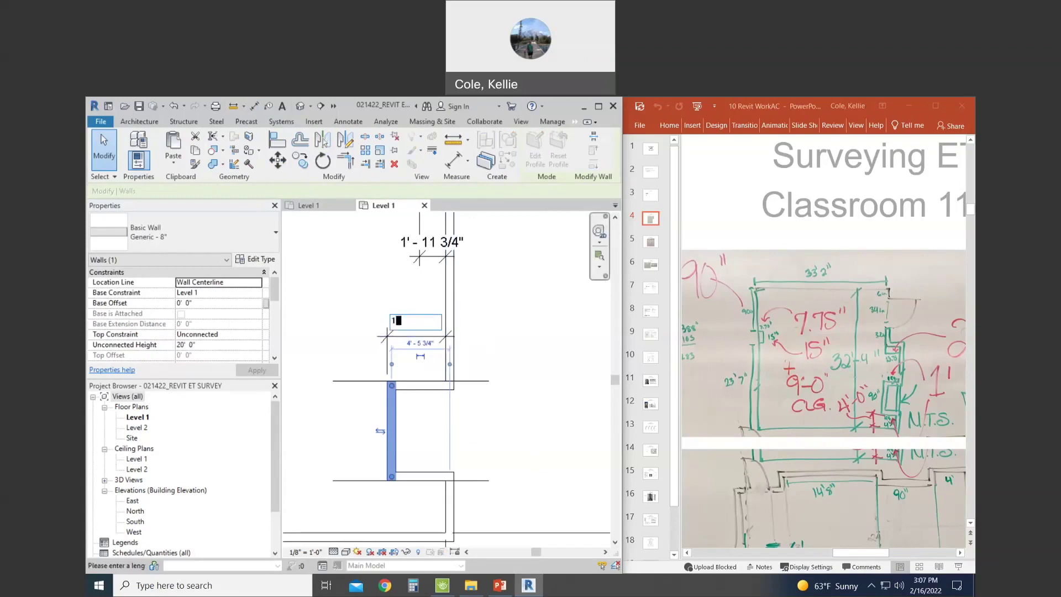
key("Return")
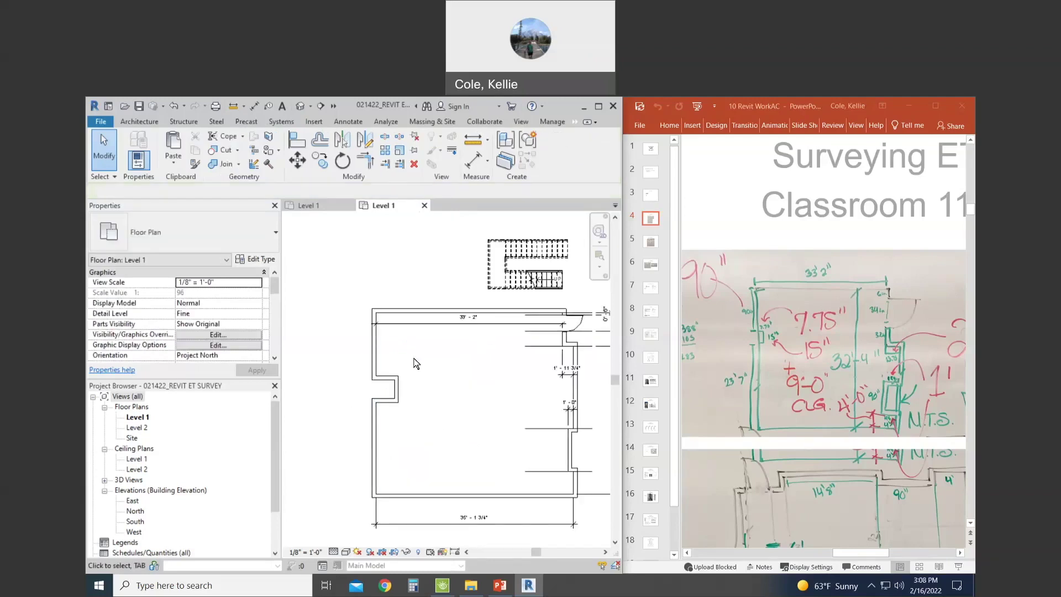
Add a continuous vertical dimension from the upper wall's inner face to both horizontal faces of the bump-out in the left wall.
middle_click_drag(422, 362, 407, 355)
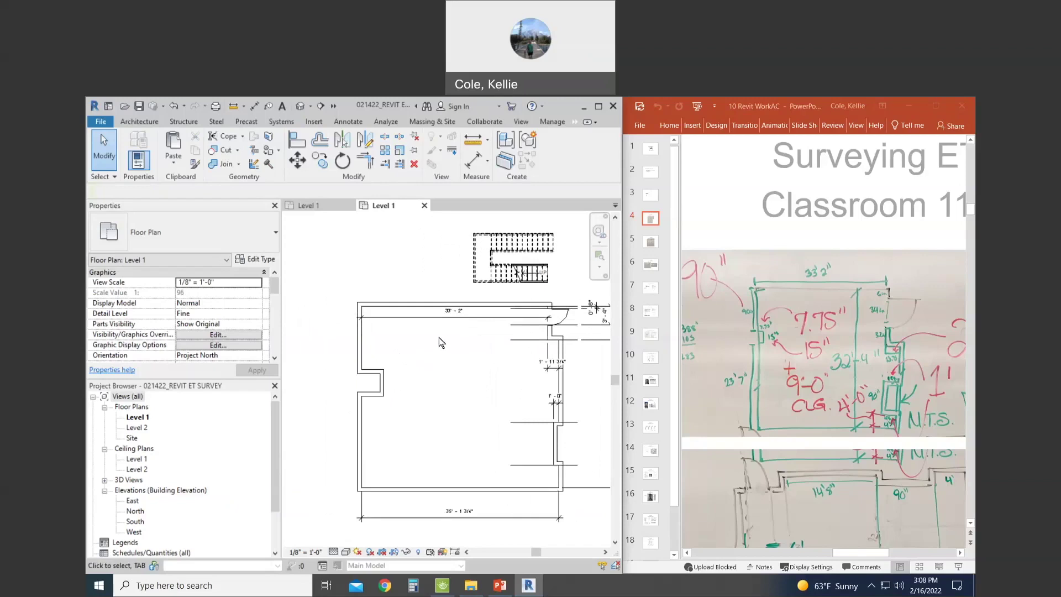
scroll(439, 337, "up", 3)
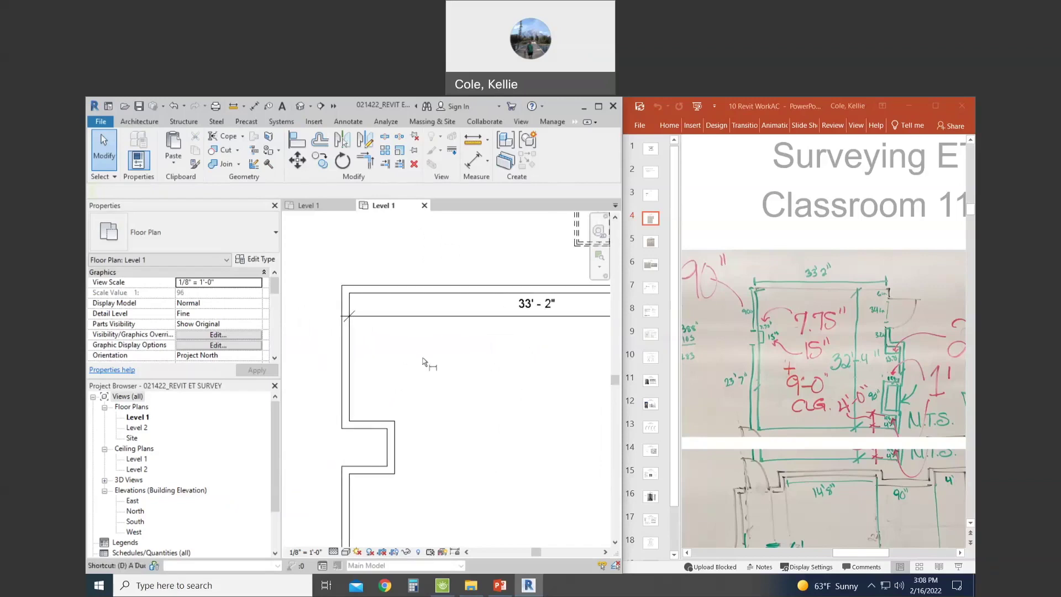
key("d")
key("i")
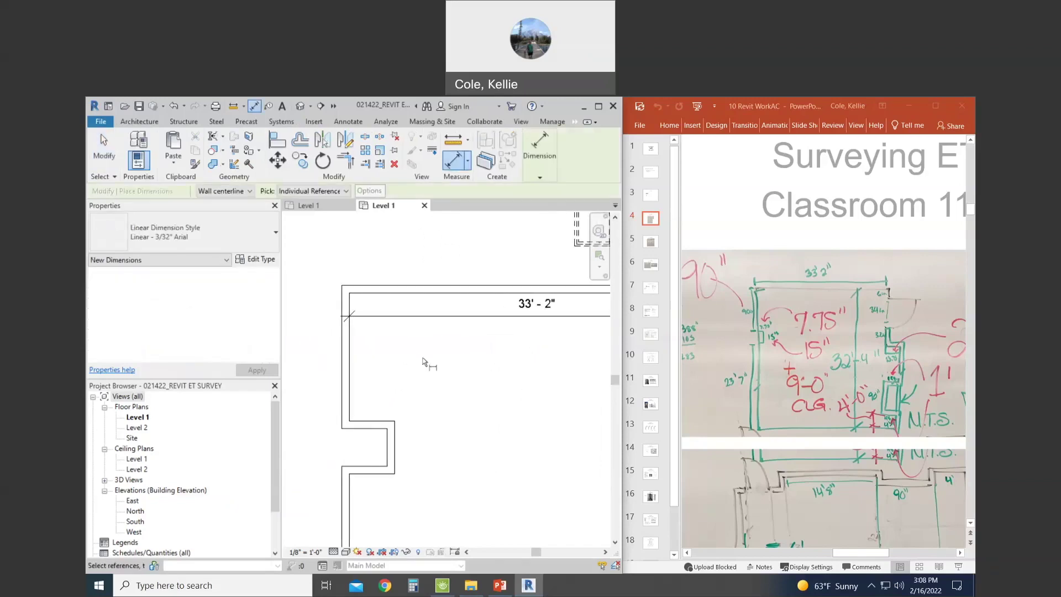
key("Tab")
left_click(440, 298)
scroll(449, 375, "down", 1)
middle_click_drag(459, 380, 448, 405)
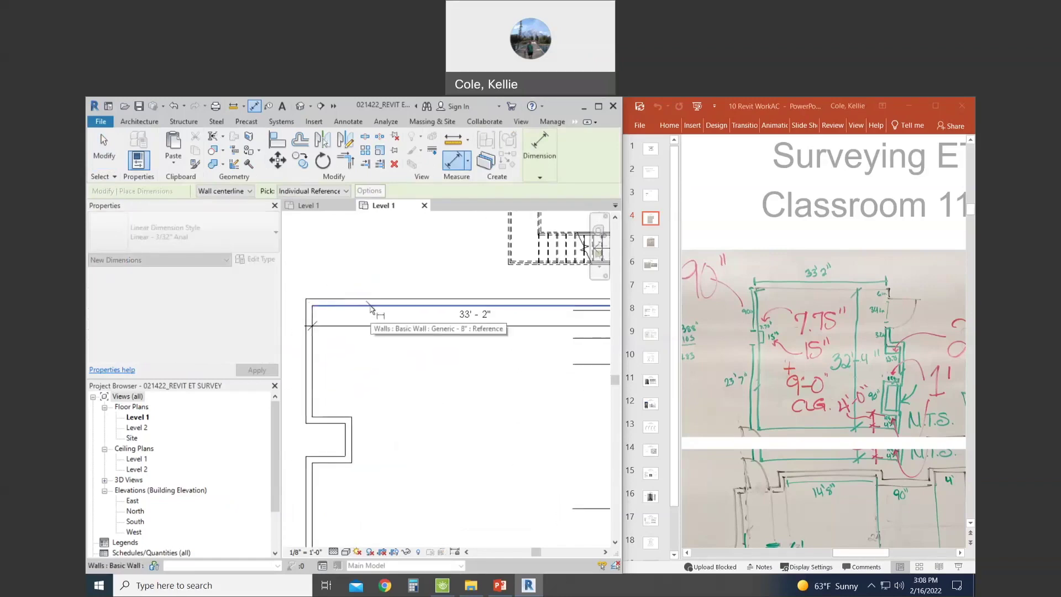
scroll(343, 395, "down", 4)
left_click(343, 393)
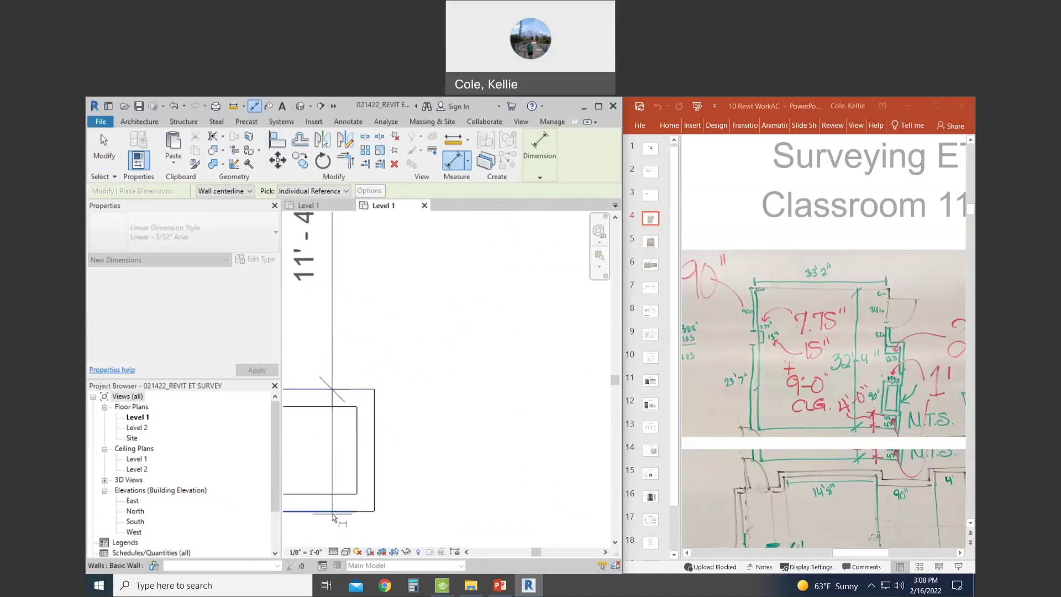
left_click(333, 512)
scroll(334, 514, "down", 1)
scroll(398, 486, "down", 1)
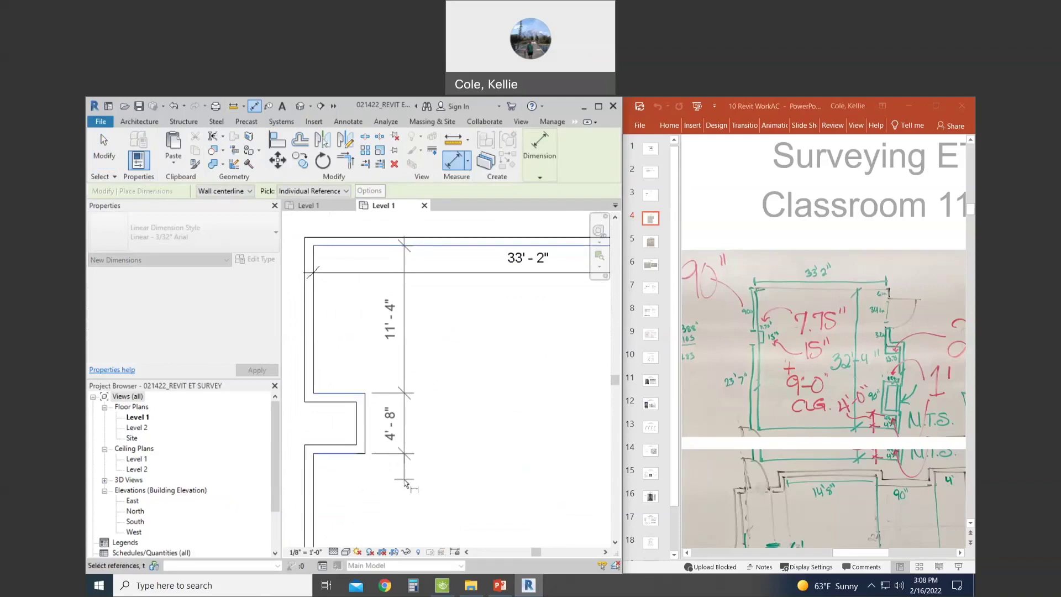
left_click(449, 497)
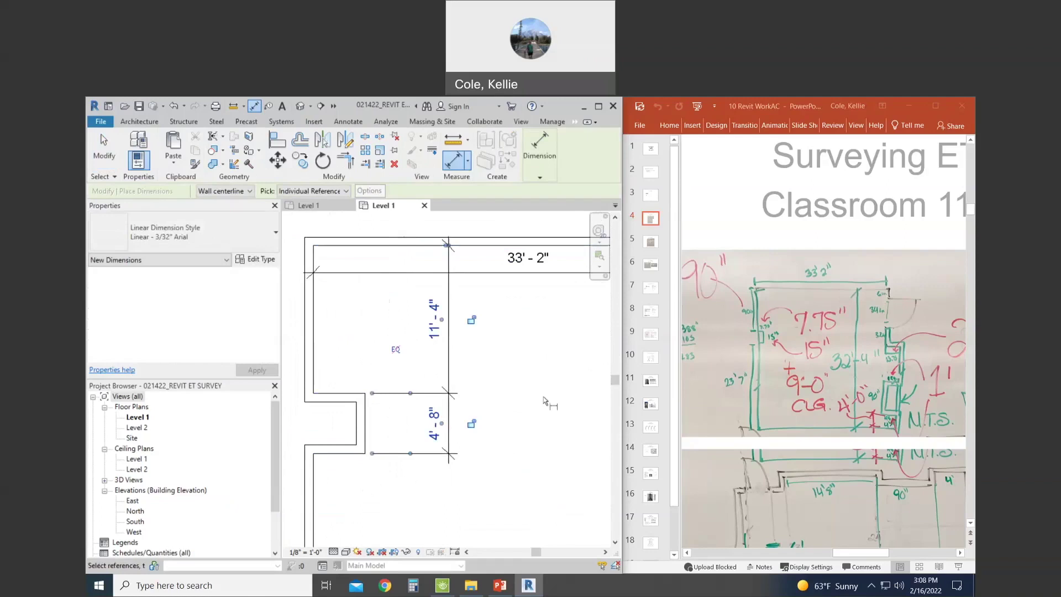
key("Escape")
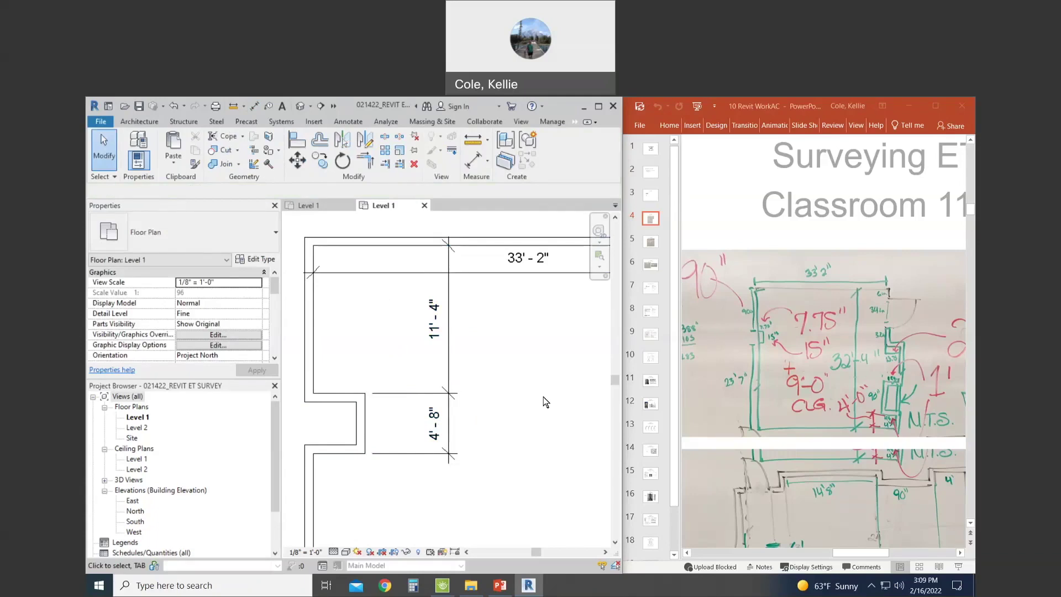
Select the whole classroom and filter the selection down to Walls, excluding Dimensions, Doors and Lines.
scroll(544, 397, "down", 5)
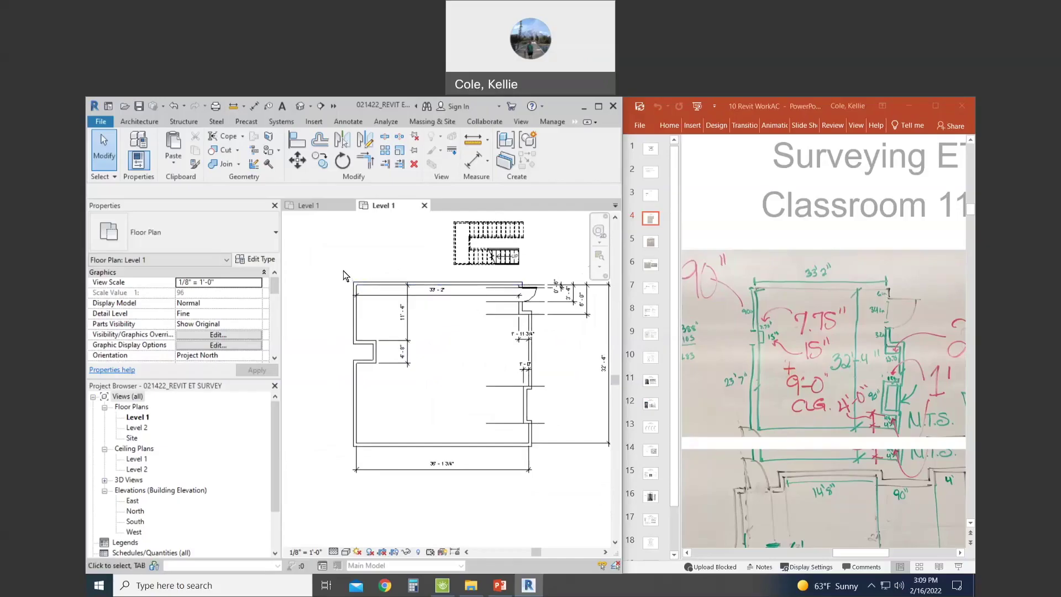
left_click_drag(344, 271, 548, 457)
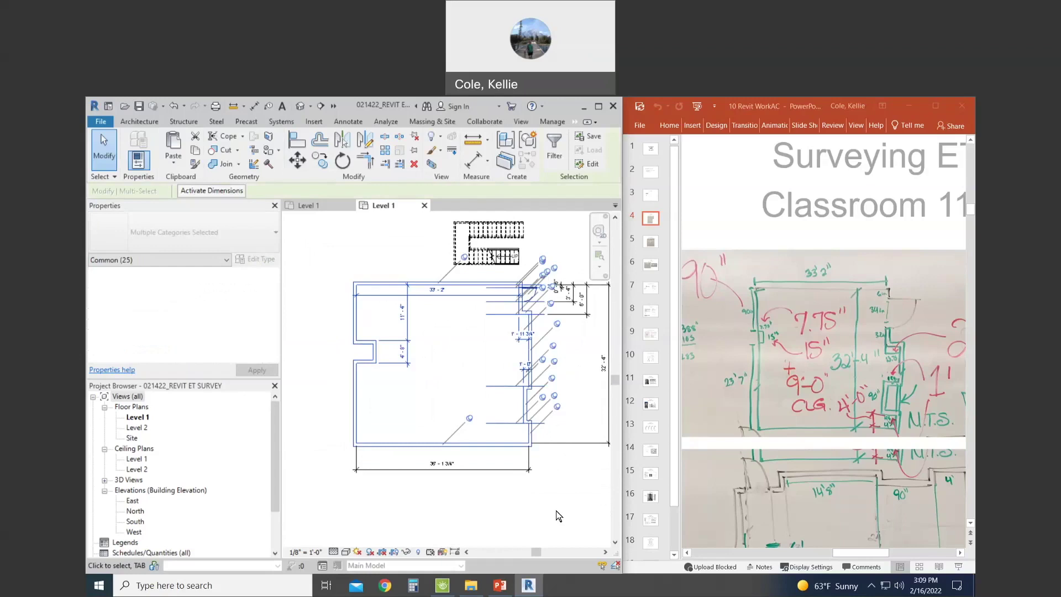
left_click(554, 153)
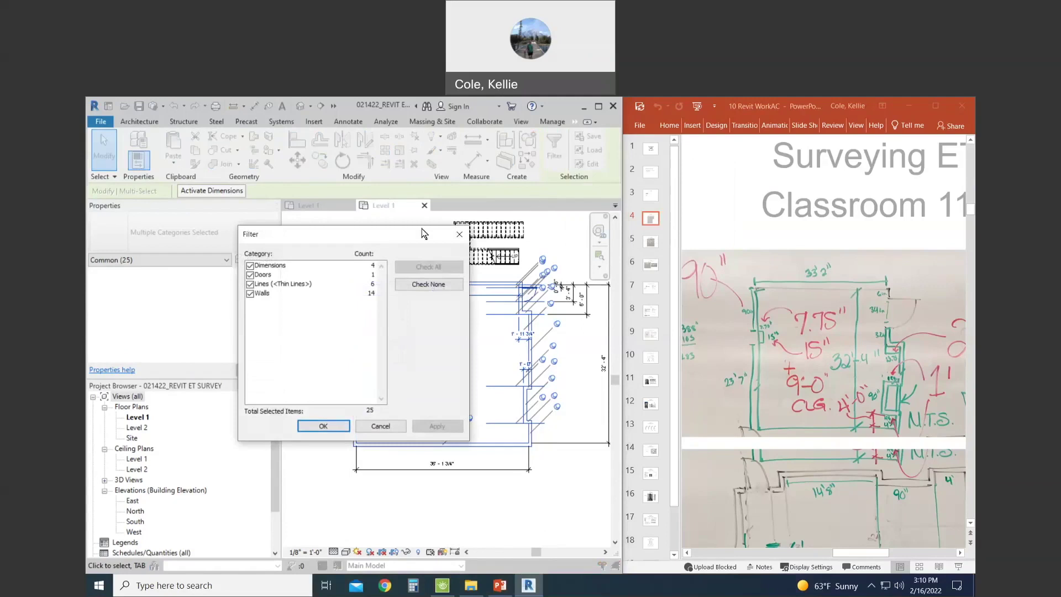
left_click(249, 266)
left_click(250, 275)
left_click(249, 284)
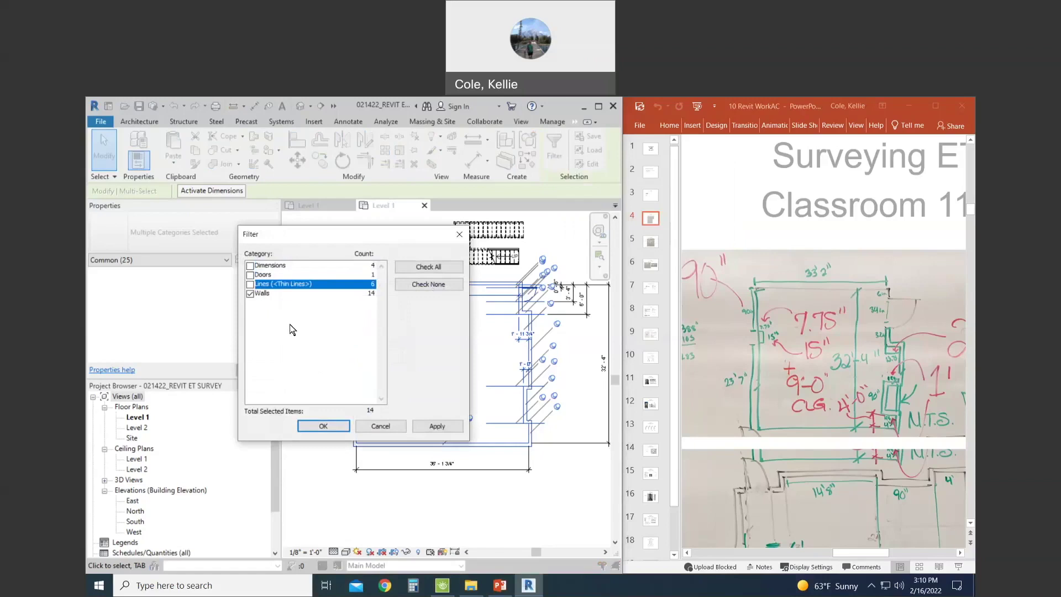
left_click(323, 426)
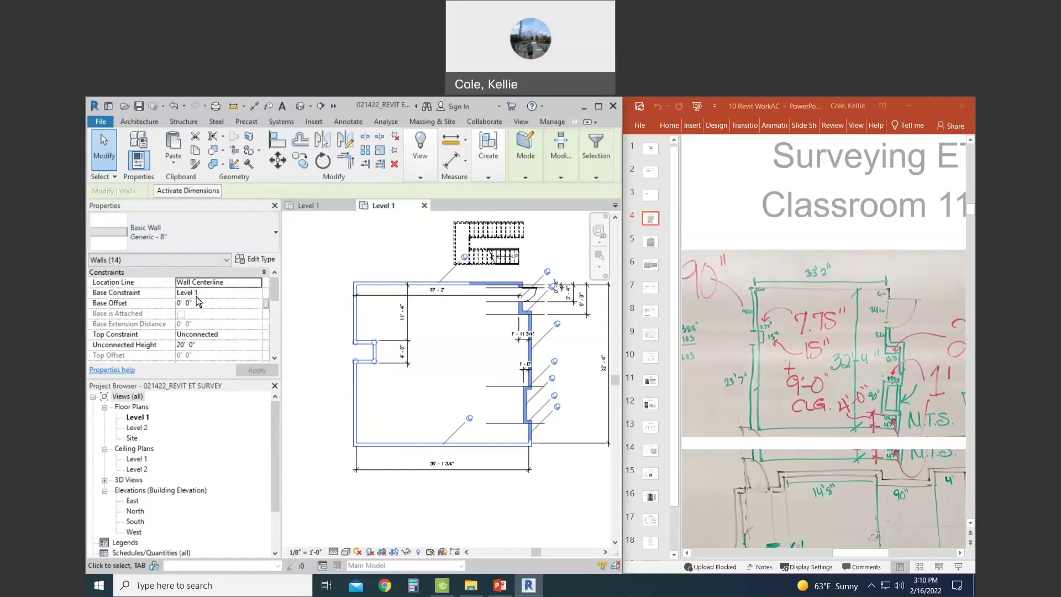
Set the location line of the selected classroom walls to Finish Face: Interior and apply it.
left_click(258, 283)
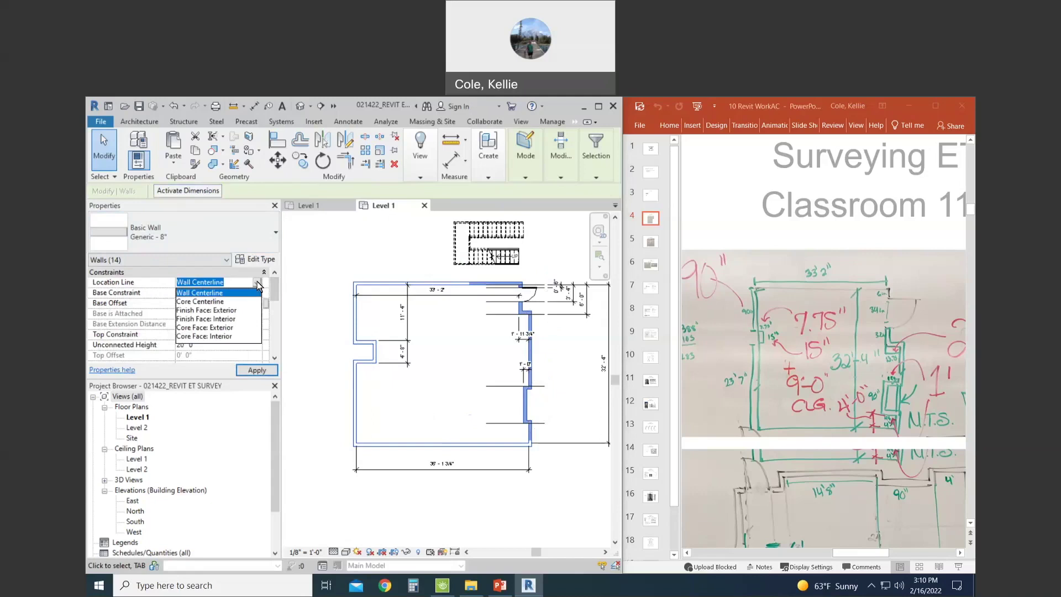
left_click(232, 319)
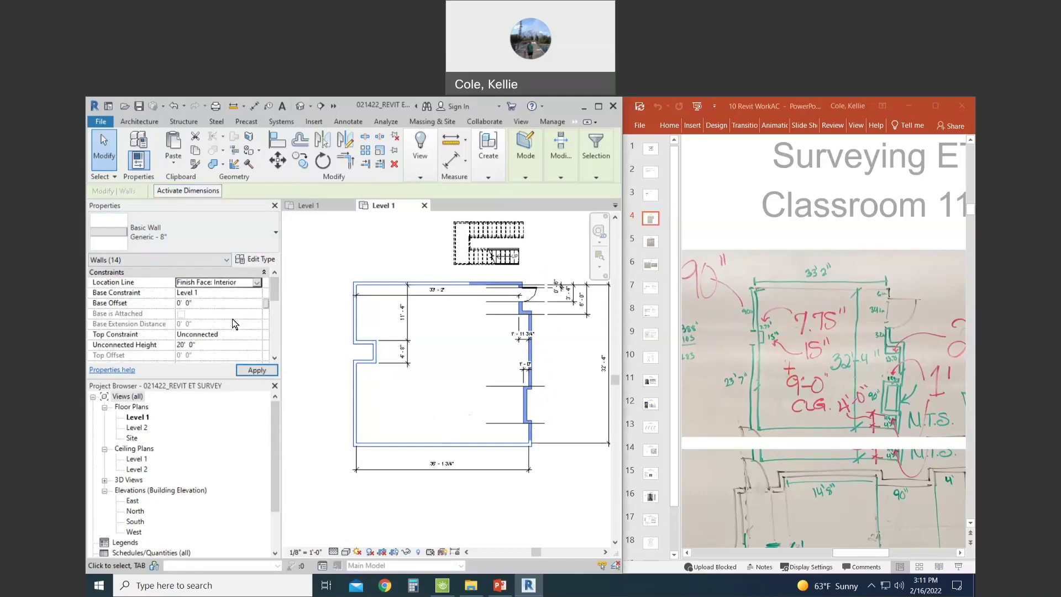
left_click(266, 371)
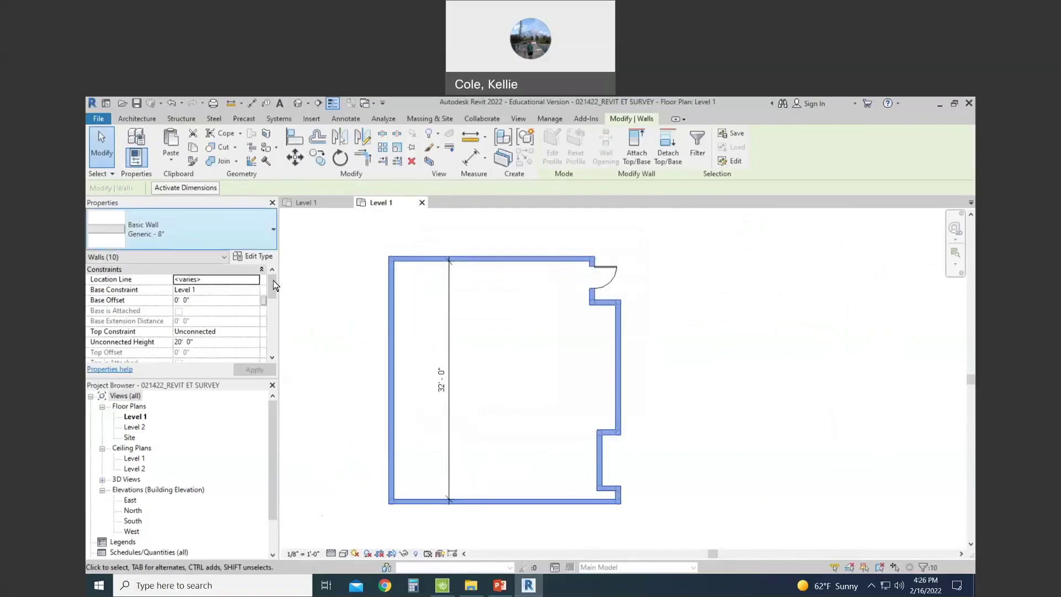
Set the location line of the 10 selected walls around the 32'-0" dimensioned room to Finish Face: Interior, and clear the selection.
left_click(254, 280)
left_click(254, 280)
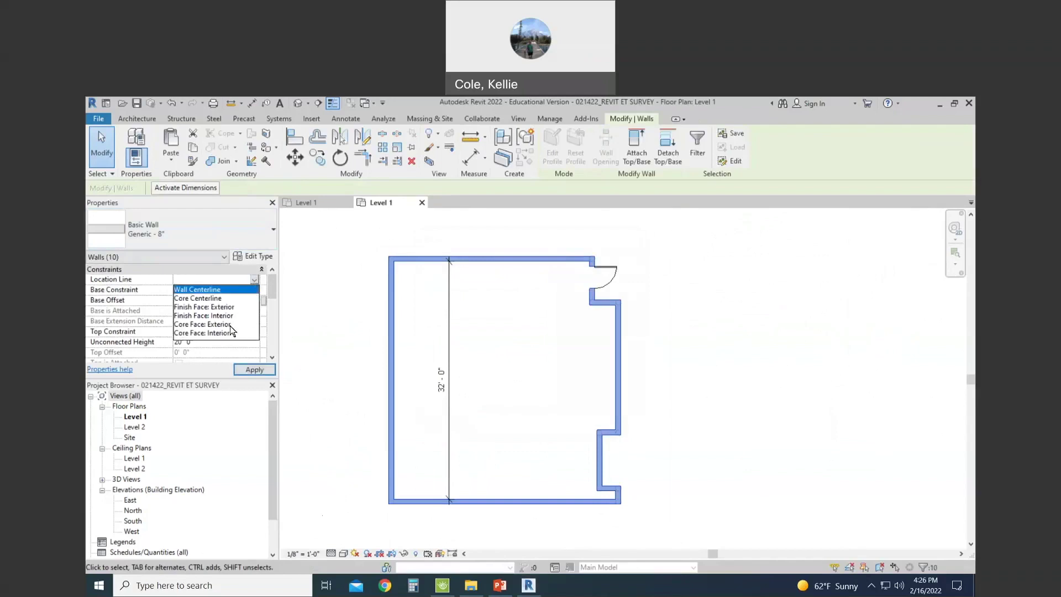
left_click(216, 316)
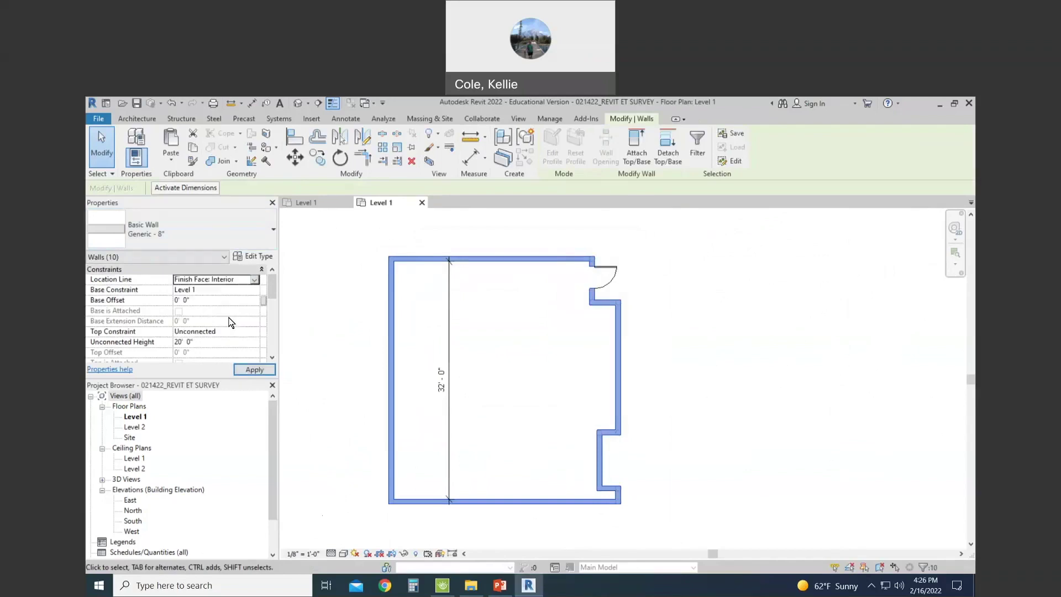
left_click(505, 337)
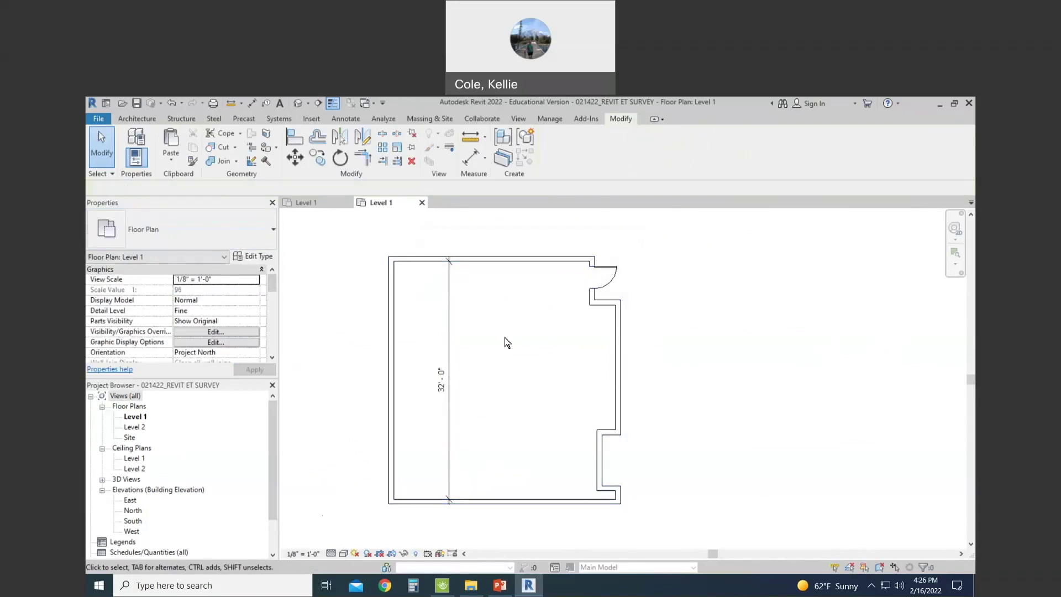
Inspect the room's walls one by one to check their location line and which side is the exterior.
left_click(488, 260)
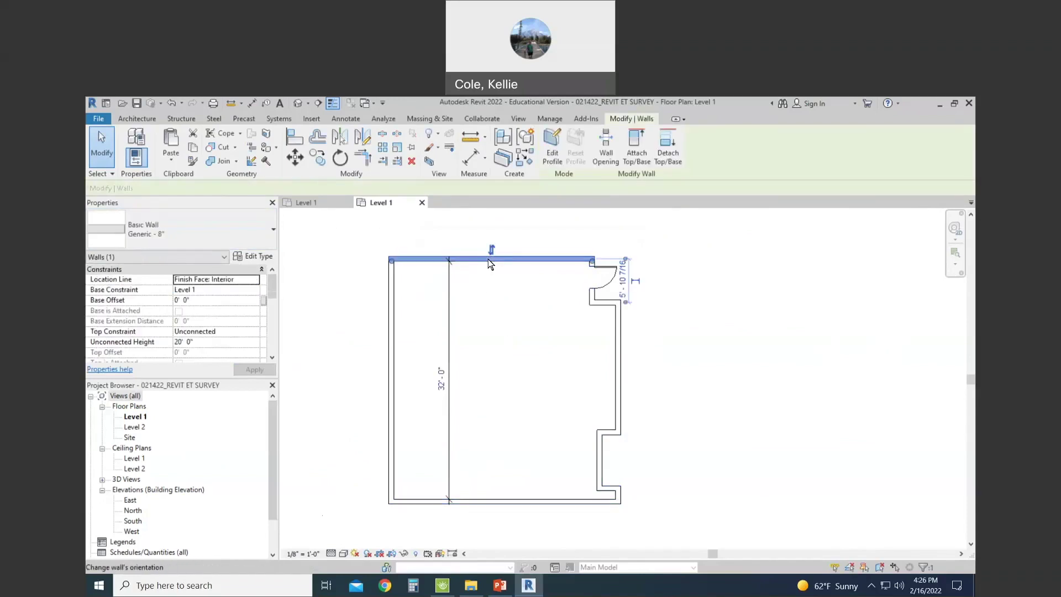
left_click(392, 290)
left_click(531, 500)
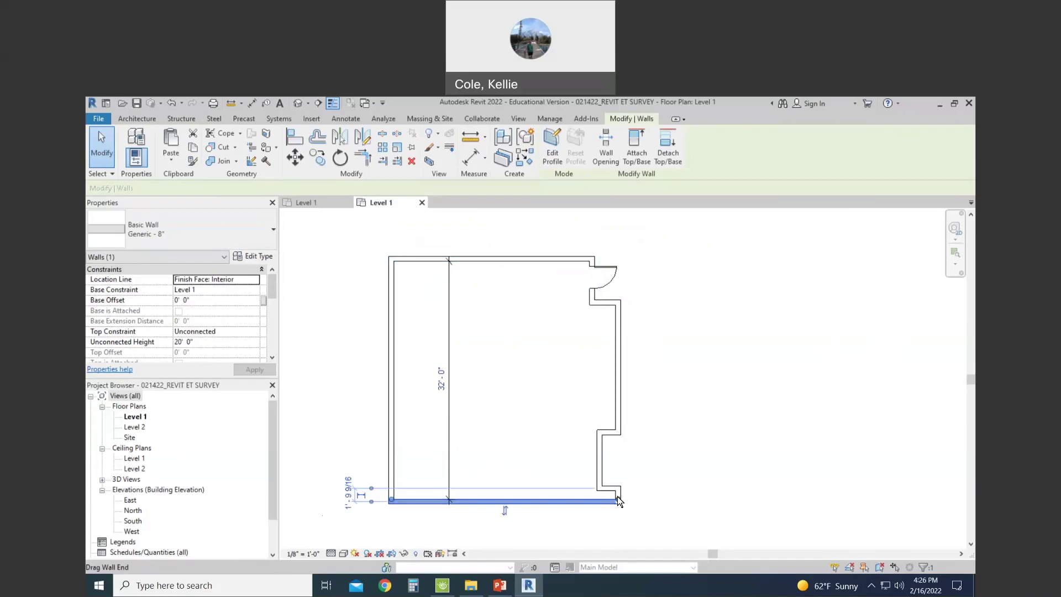
scroll(617, 500, "up", 3)
left_click(585, 485)
left_click(571, 464)
scroll(620, 406, "down", 3)
left_click(637, 398)
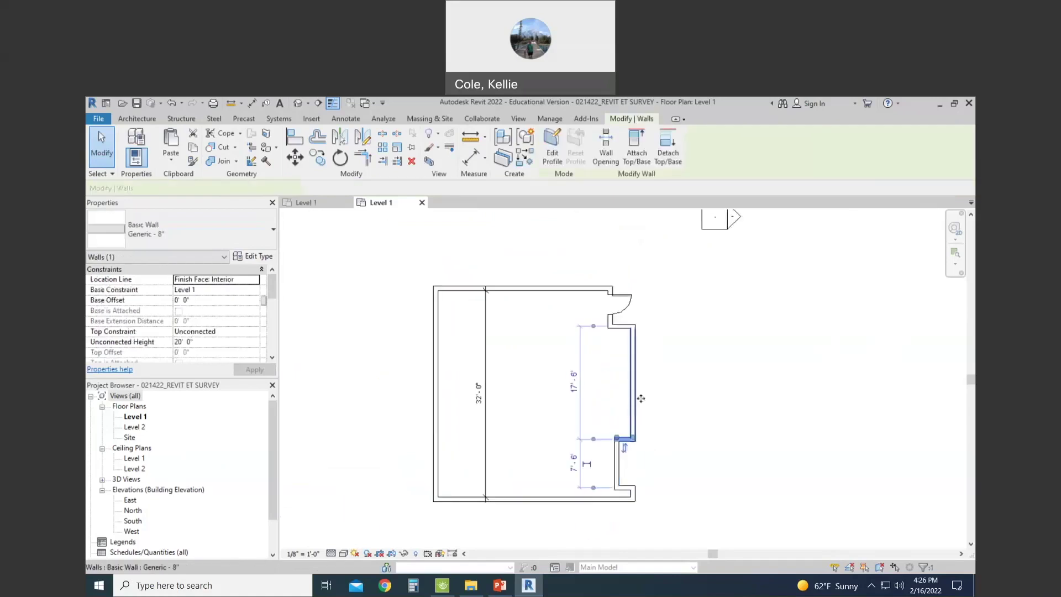
left_click(662, 400)
Match the upper wall of the 32'-0" room to the type of the existing wall drawn above the room.
key("m")
key("a")
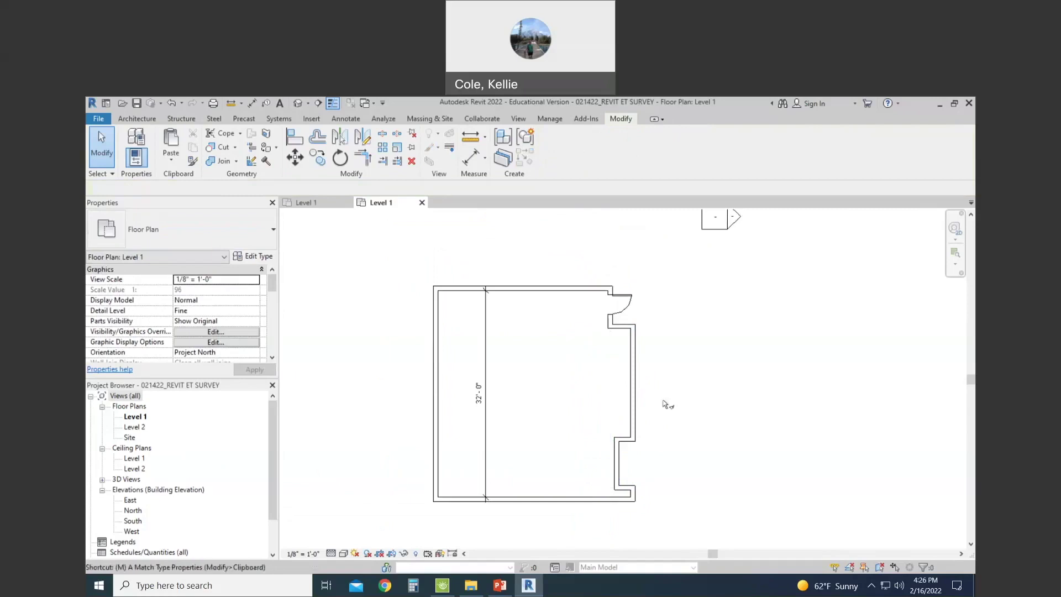
scroll(663, 401, "down", 2)
middle_click_drag(653, 295, 638, 399)
scroll(619, 365, "down", 2)
middle_click_drag(618, 364, 615, 411)
left_click(452, 318)
scroll(575, 486, "up", 3)
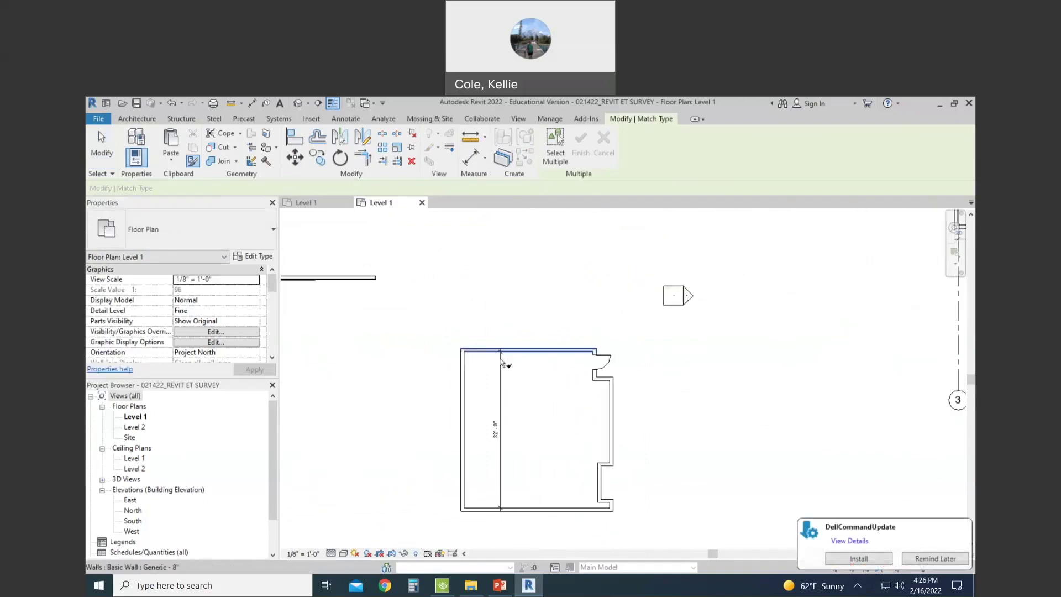
scroll(549, 379, "up", 1)
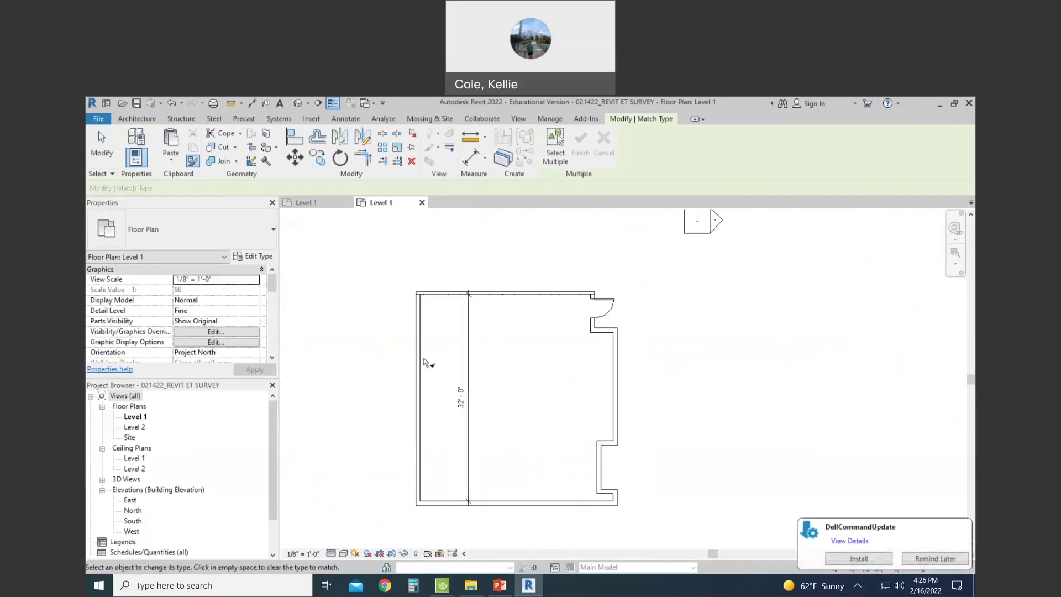
scroll(589, 326, "up", 2)
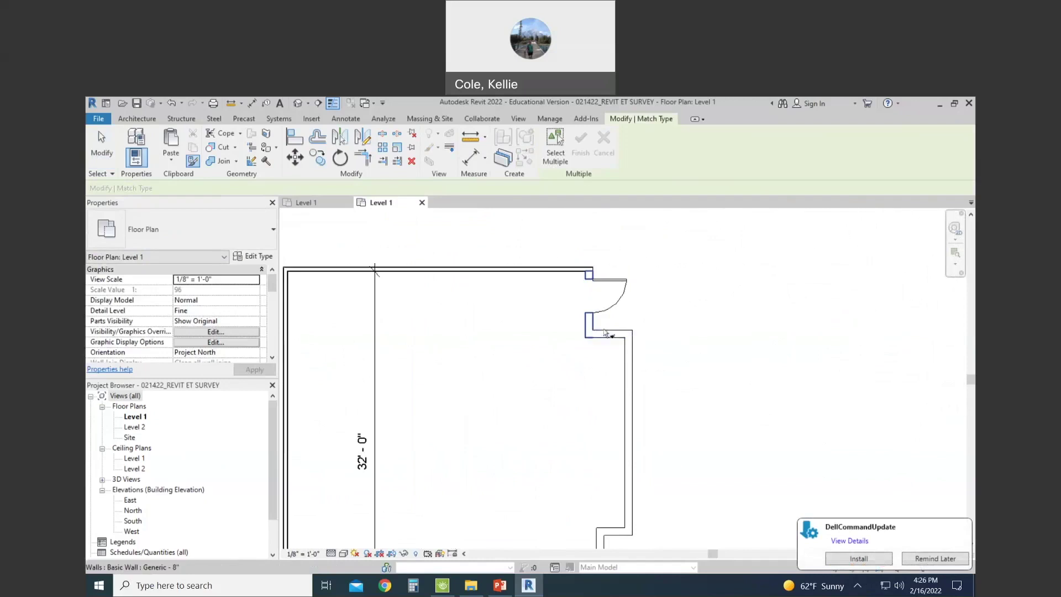
Apply the same wall type to the remaining walls of the 32'-0" room and end the Match Type command.
left_click(632, 362)
scroll(663, 385, "down", 2)
left_click(614, 442)
left_click(632, 485)
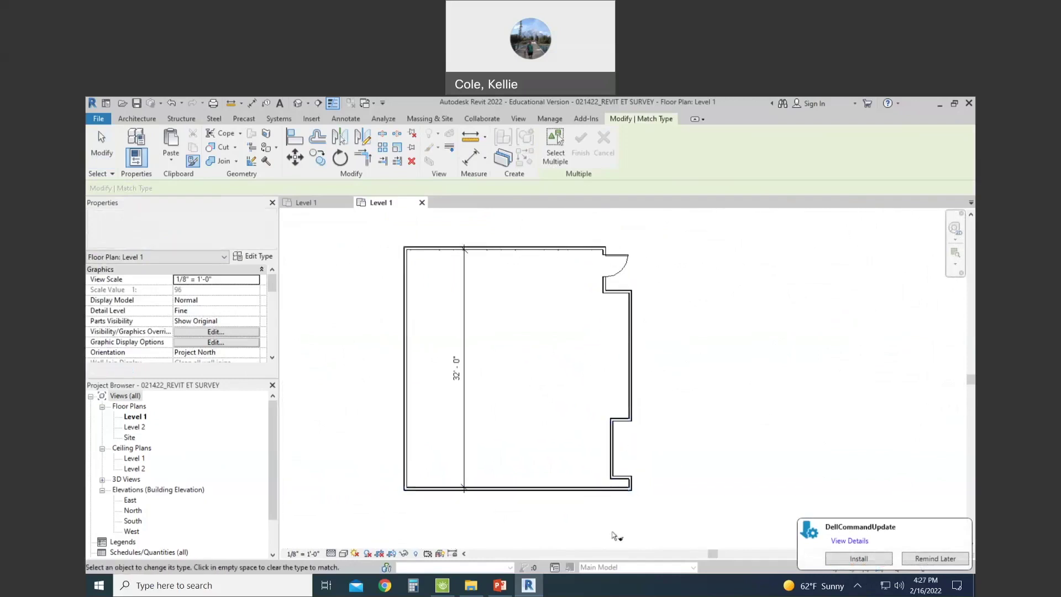
key("Escape")
scroll(514, 420, "up", 2)
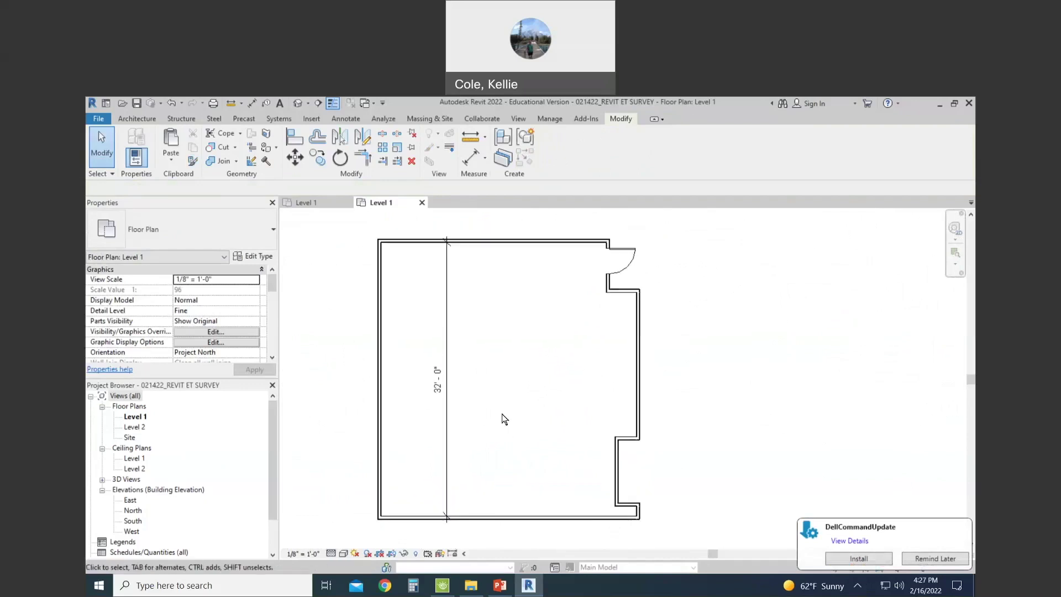
Inspect the sample wall labelled BASIC WALL INTERIOR 4 7/8" to check its wall type.
left_click_drag(614, 307, 586, 281)
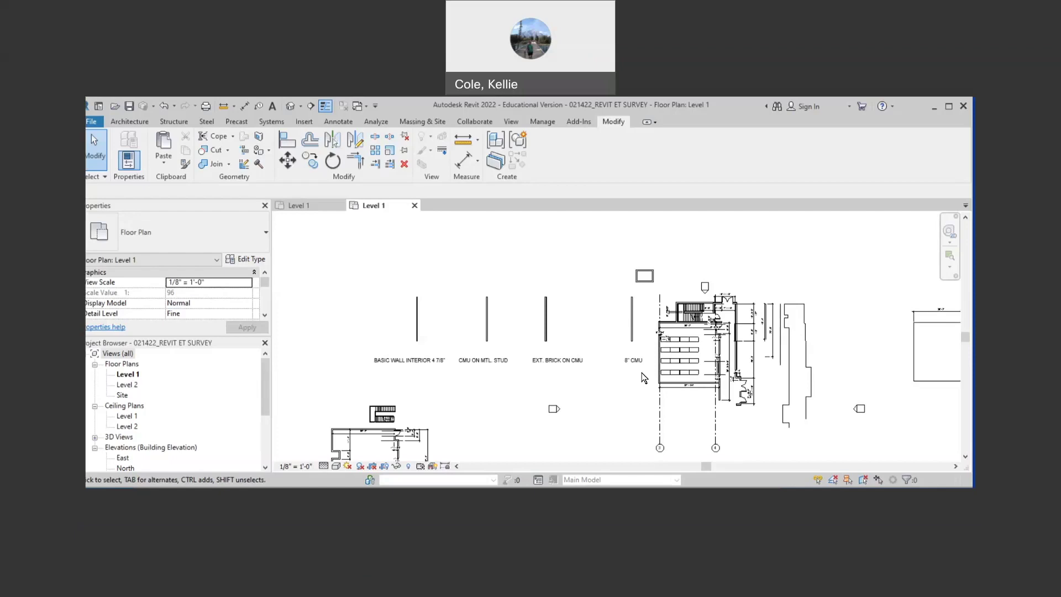
middle_click_drag(570, 340, 637, 258)
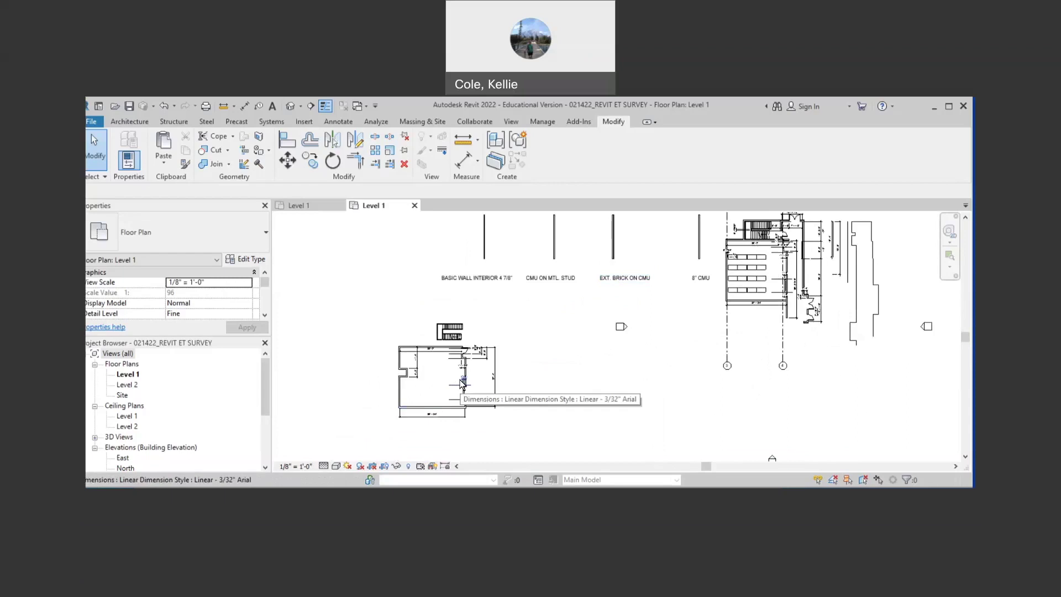
scroll(518, 238, "up", 2)
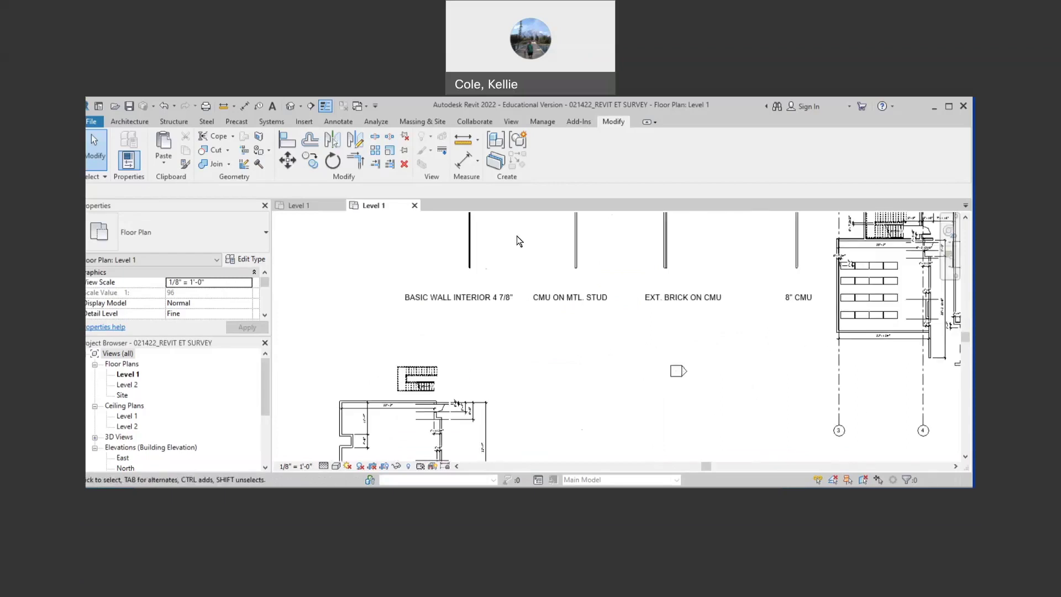
left_click(470, 258)
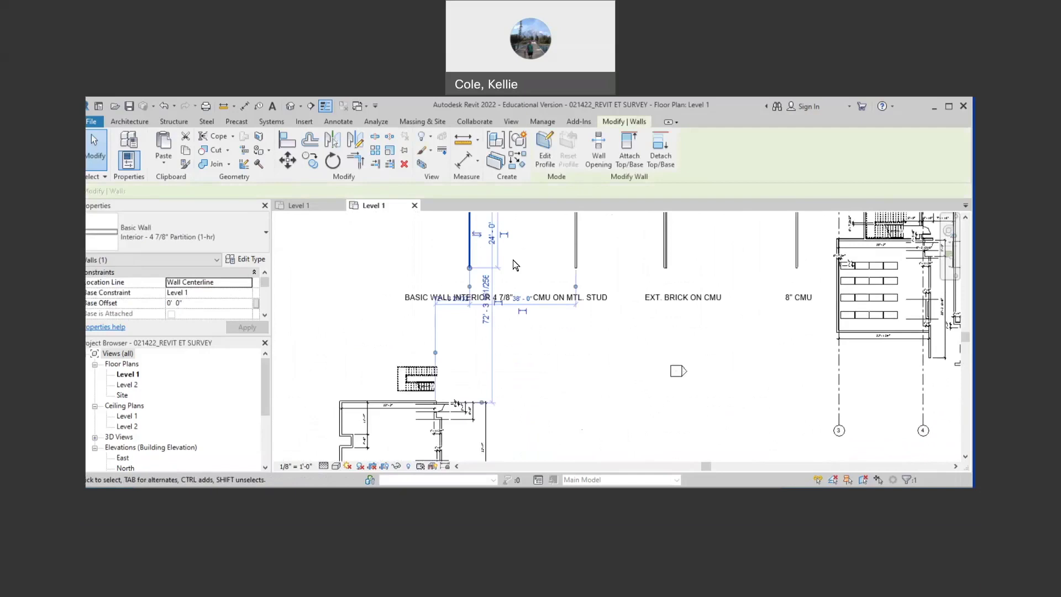
left_click(541, 354)
scroll(561, 303, "down", 1)
middle_click_drag(562, 304, 587, 312)
Try to match the upper wall of the 33'-2" wide classroom to the 4 7/8" interior sample wall type.
key("m")
key("a")
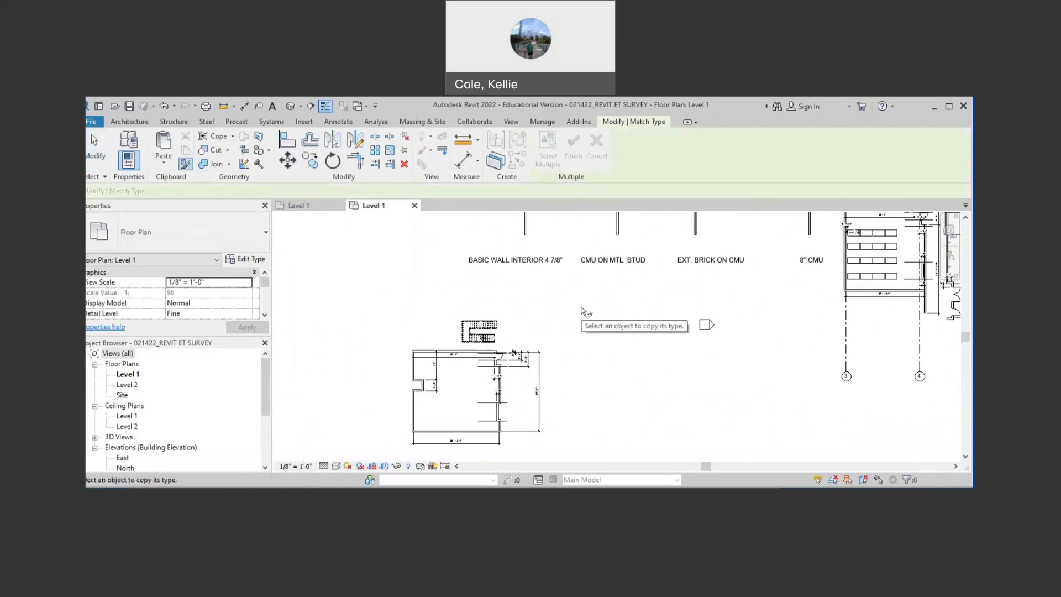
left_click(526, 231)
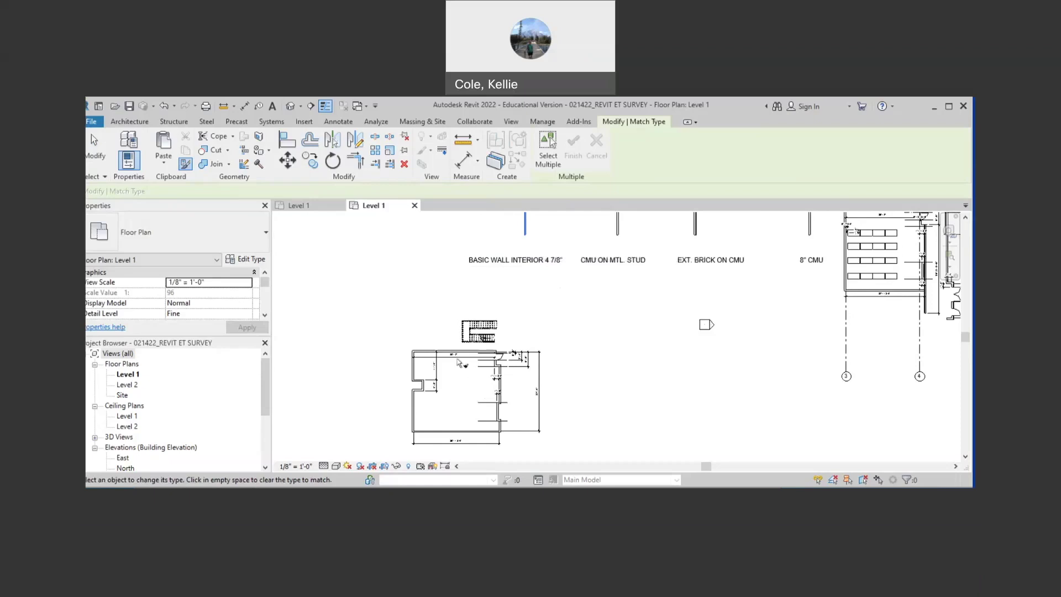
scroll(474, 308, "up", 8)
scroll(552, 285, "down", 2)
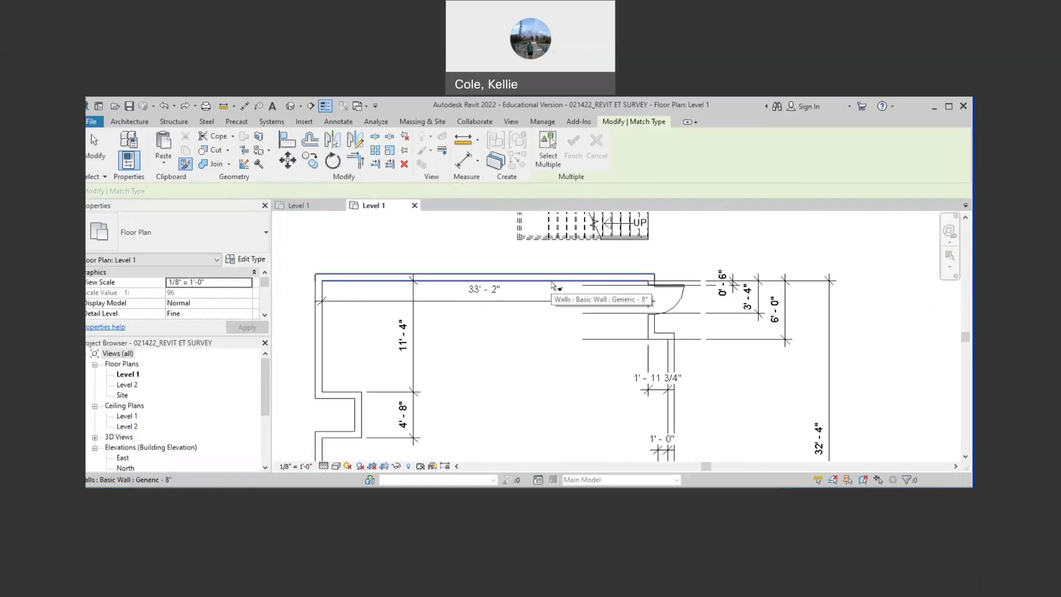
scroll(552, 285, "down", 3)
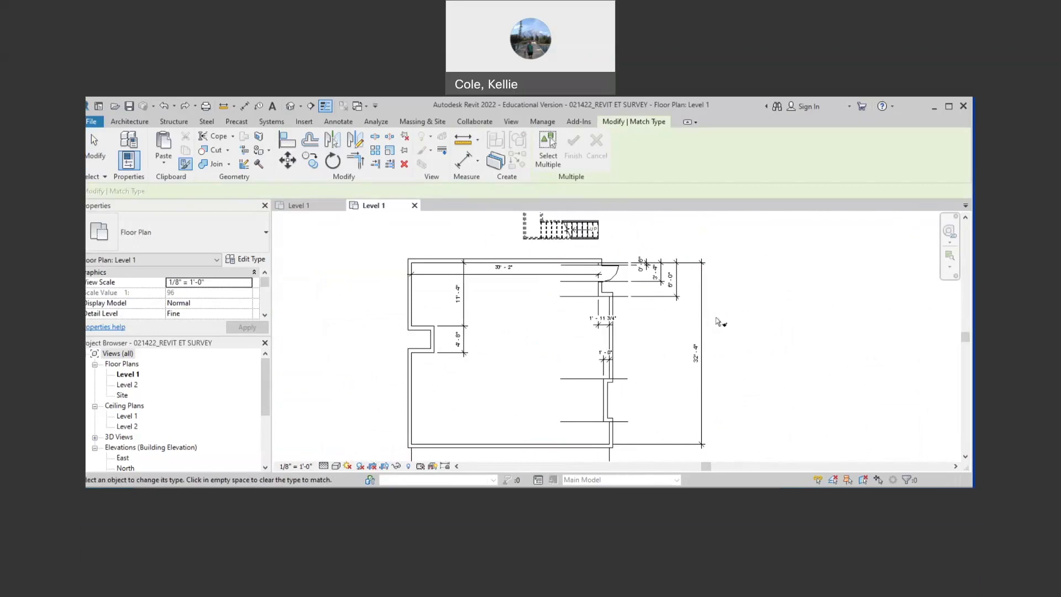
left_click(535, 265)
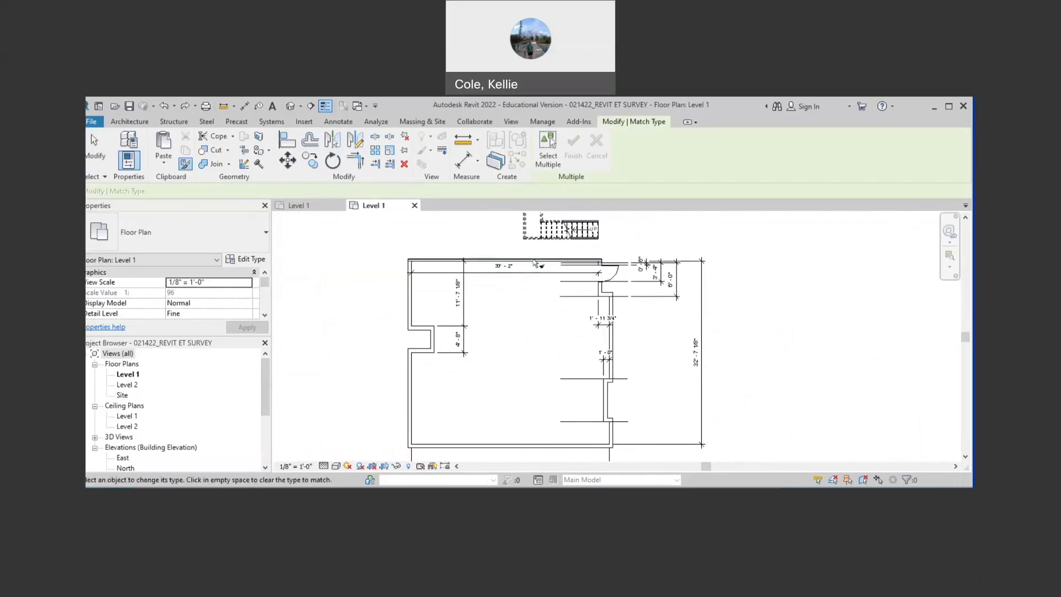
left_click(533, 258)
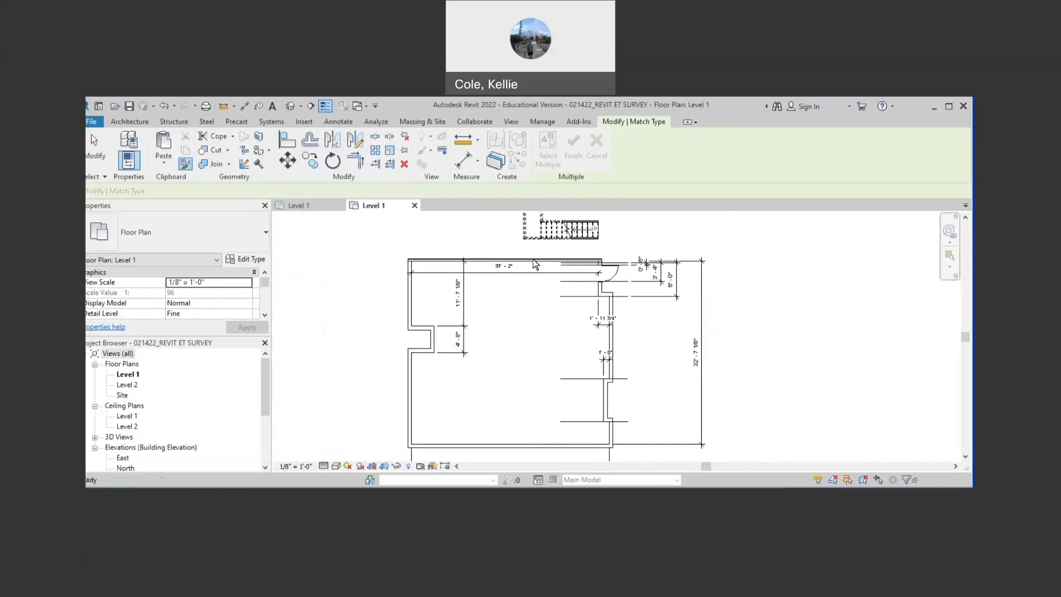
Flip the orientation of the classroom's upper wall so its exterior side faces outward, and clear the selection.
left_click(524, 266)
key("Escape")
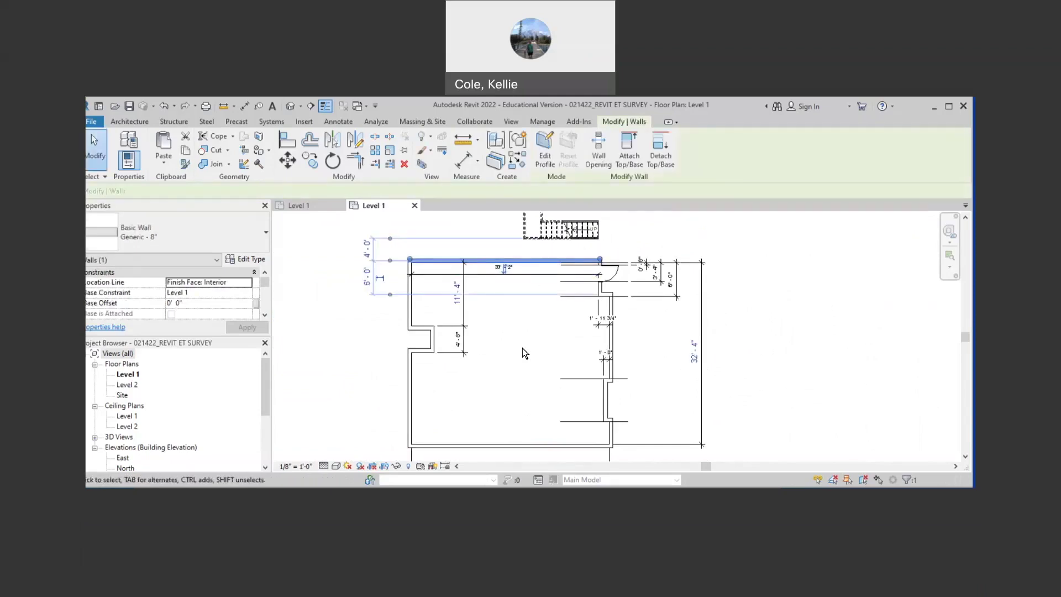
scroll(529, 274, "up", 4)
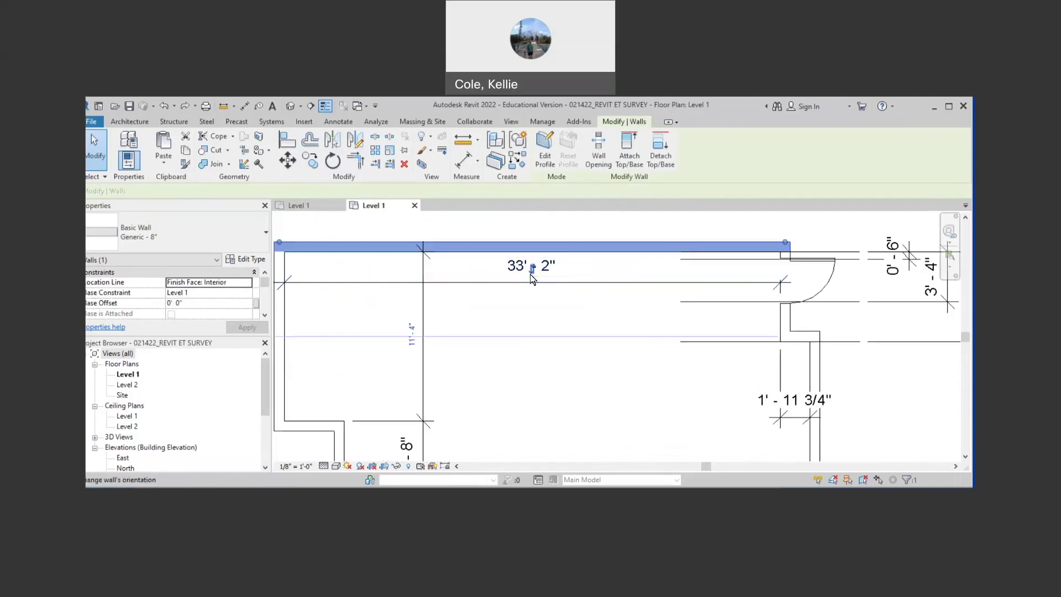
key("Up")
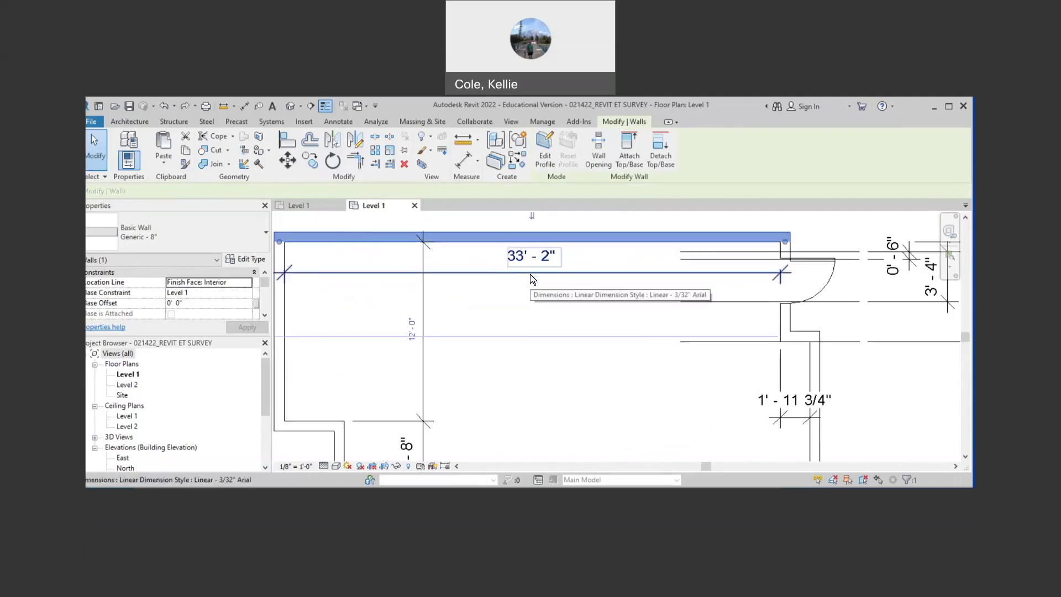
scroll(556, 356, "down", 3)
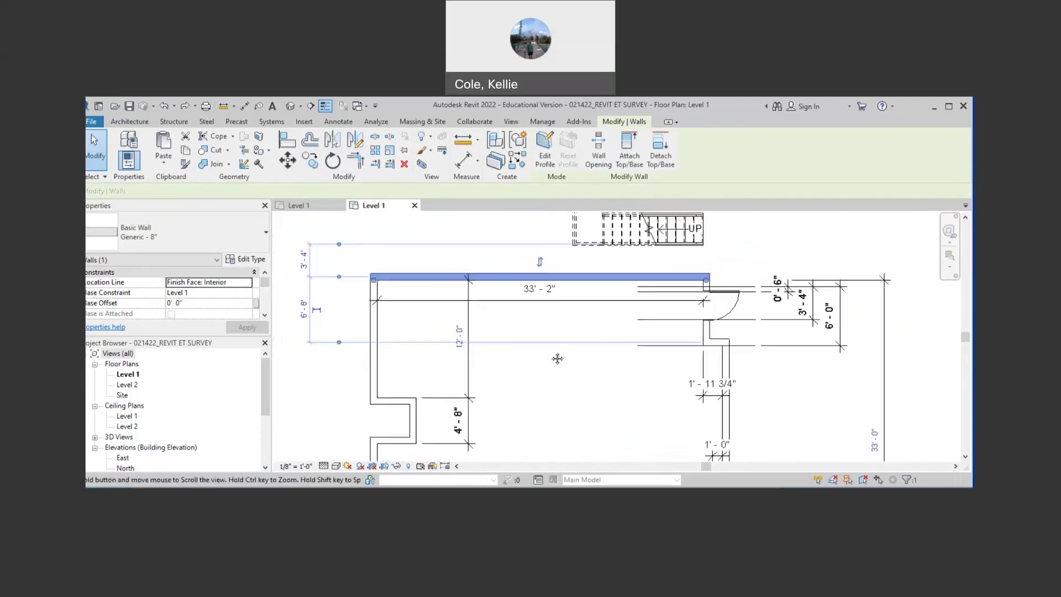
left_click(517, 365)
scroll(523, 309, "down", 2)
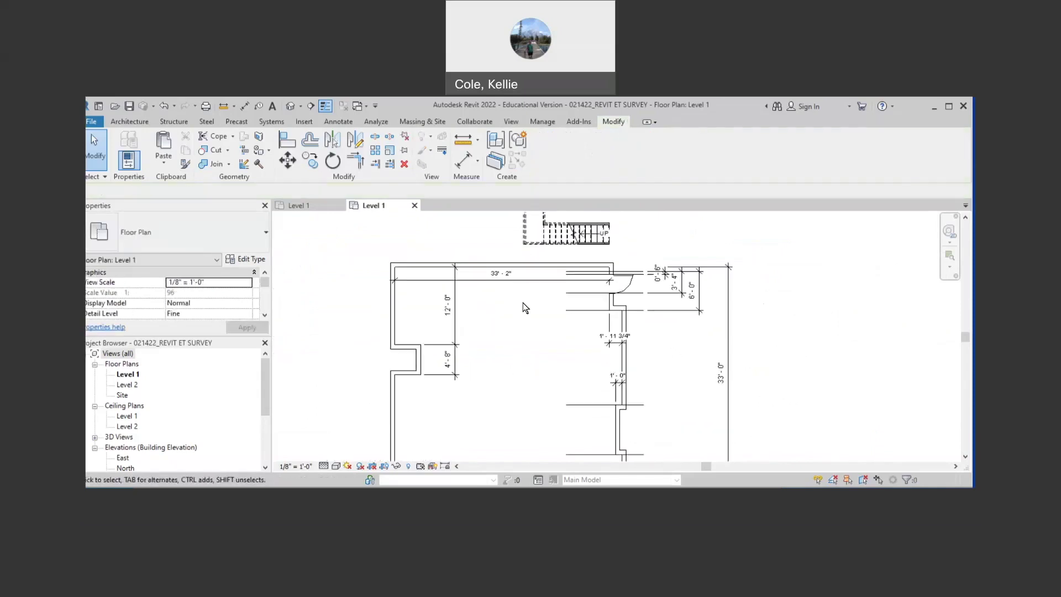
scroll(483, 316, "down", 1)
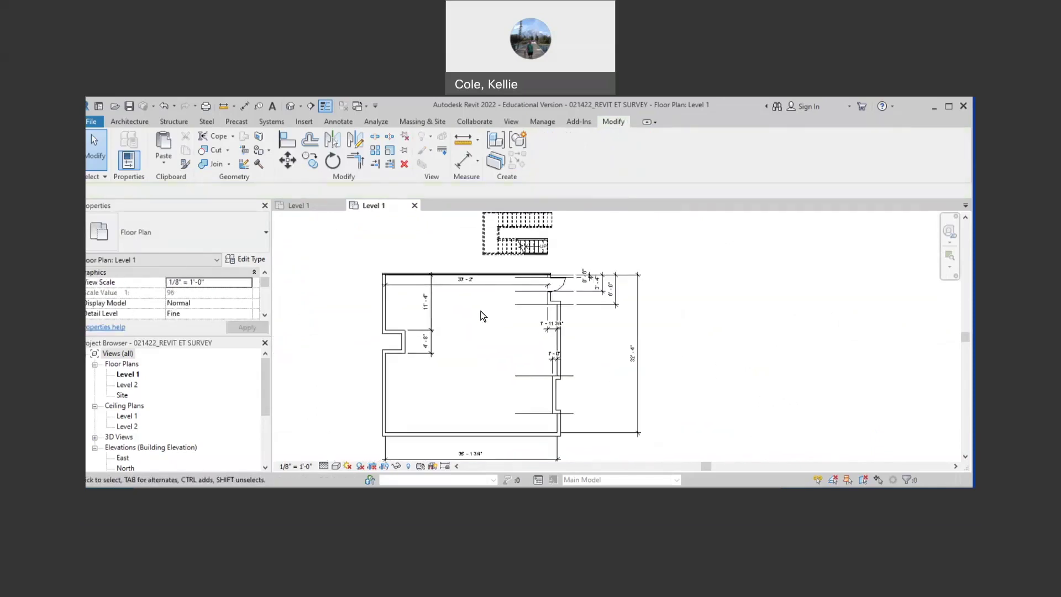
Match the recess walls on both sides of the classroom to the upper wall's Interior - 4 7/8" Partition (1-hr) type.
key("m")
key("a")
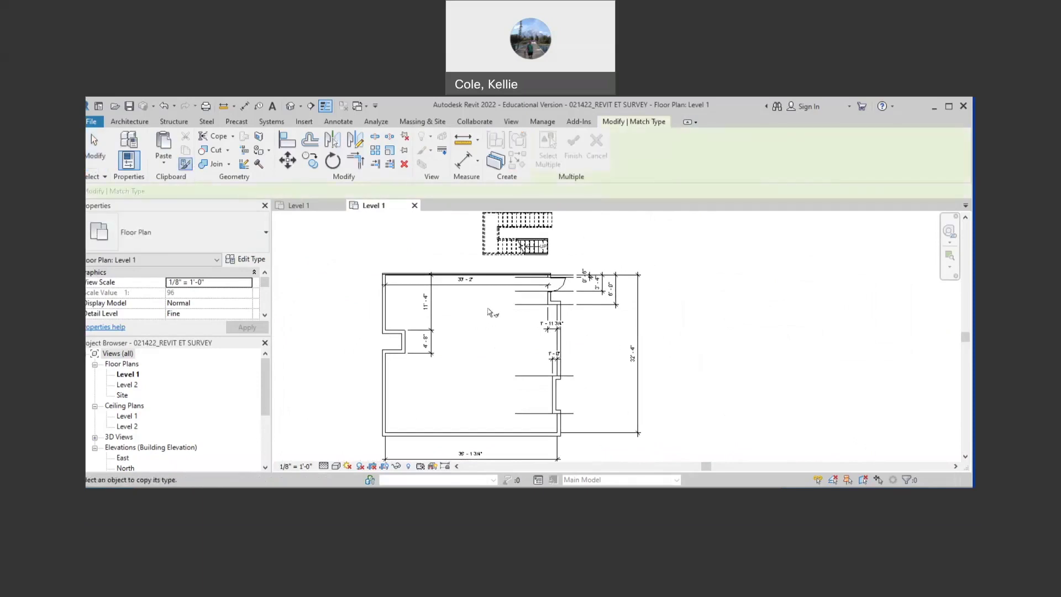
scroll(494, 278, "up", 3)
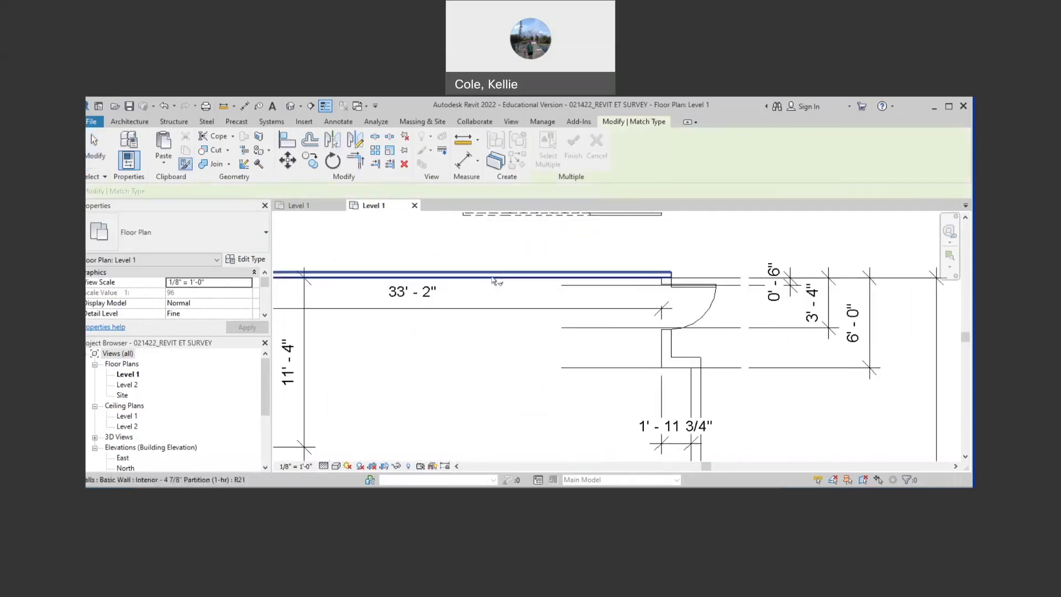
left_click(500, 278)
scroll(563, 280, "down", 2)
scroll(564, 308, "up", 4)
scroll(579, 314, "up", 1)
left_click(569, 268)
left_click(557, 303)
left_click(579, 409)
scroll(608, 356, "down", 2)
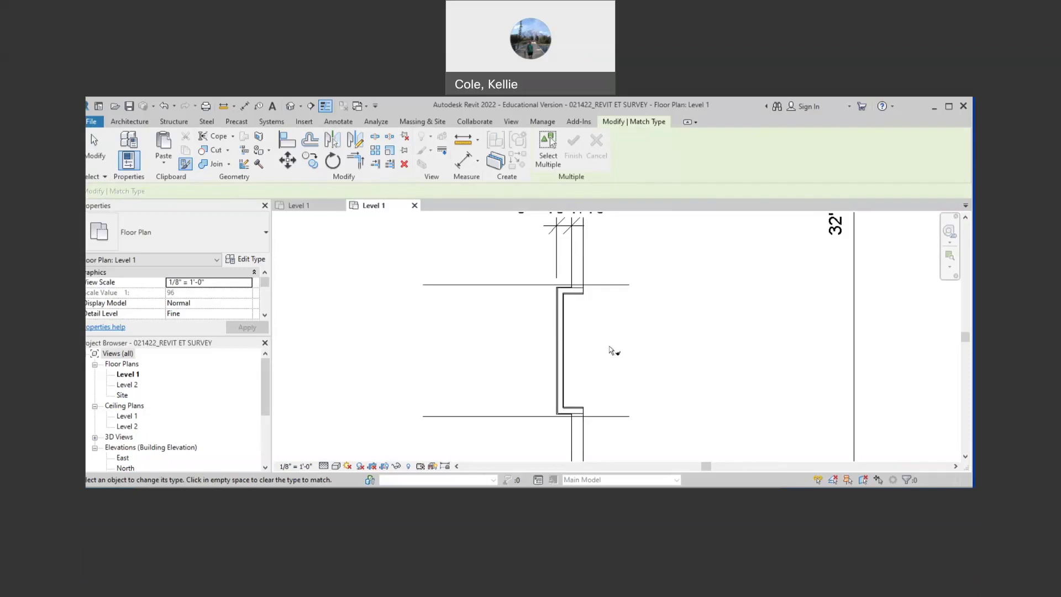
key("Escape")
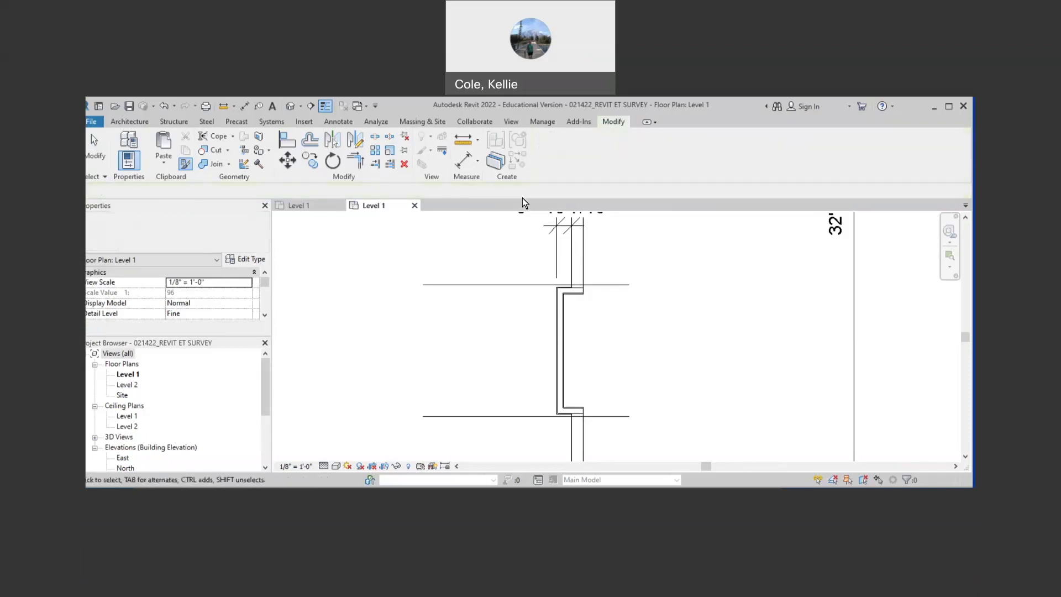
Change the two Generic - 8" wall segments beside and below the classroom door to the 8" CMU wall type.
key("z")
key("f")
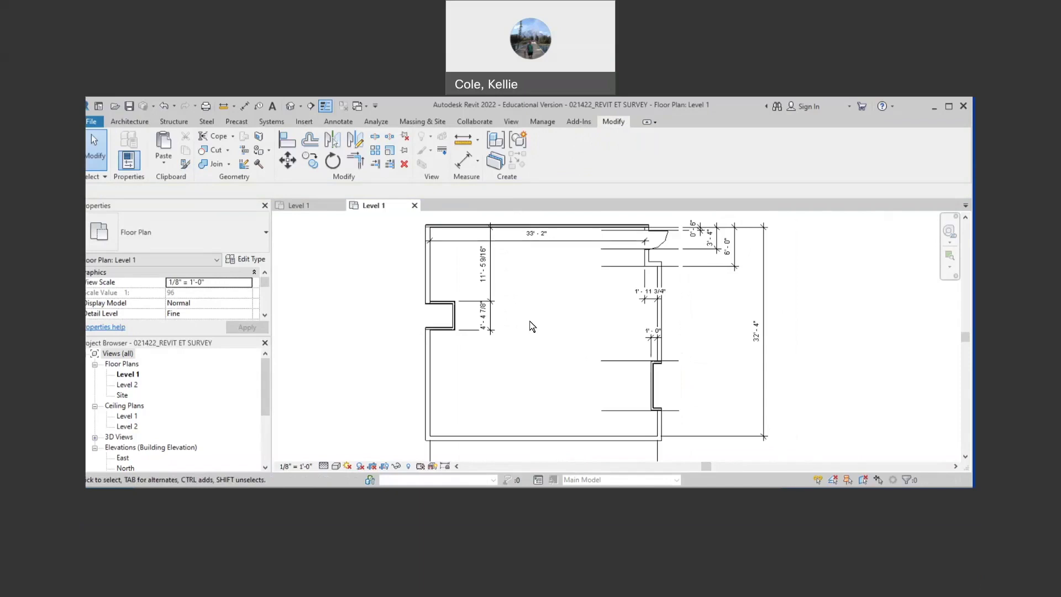
middle_click_drag(531, 326, 581, 273)
scroll(575, 283, "up", 2)
scroll(585, 313, "down", 1)
mouse_move(584, 313)
middle_mouse_down()
mouse_move(602, 341)
mouse_move(574, 312)
middle_mouse_up()
scroll(574, 311, "up", 4)
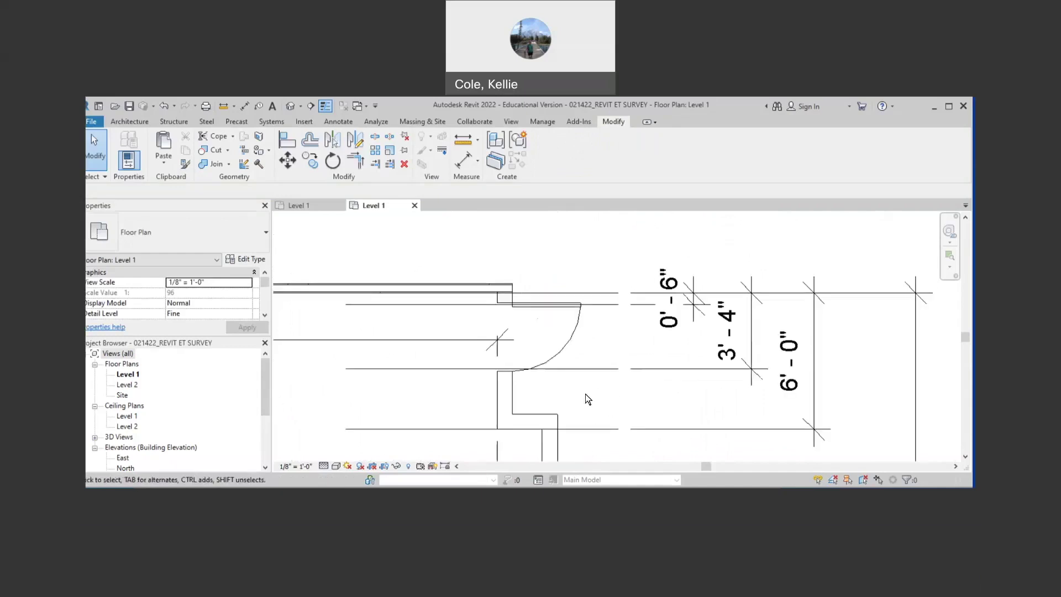
left_click(512, 397)
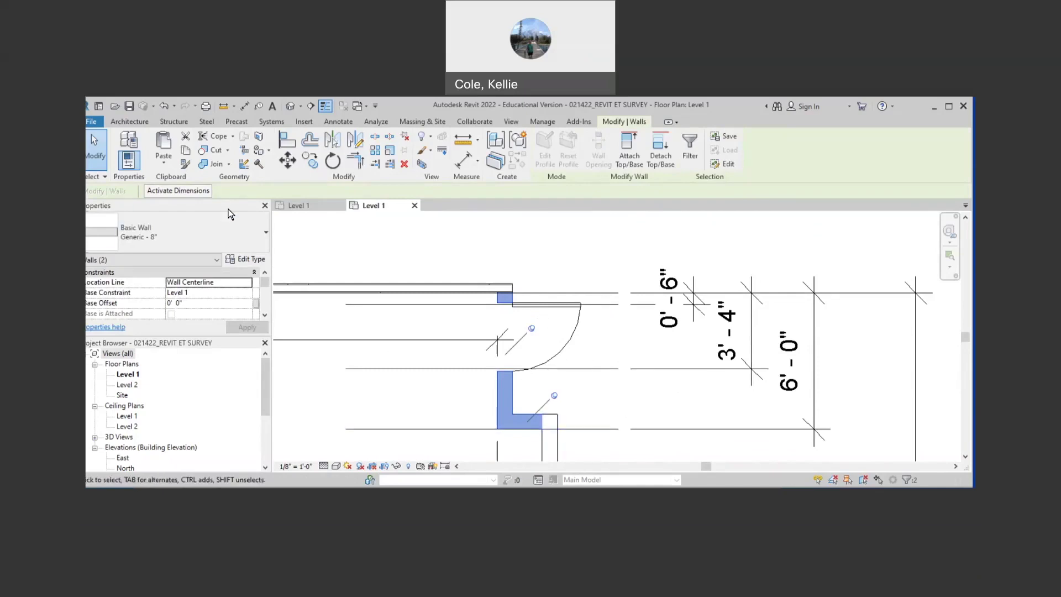
left_click(211, 221)
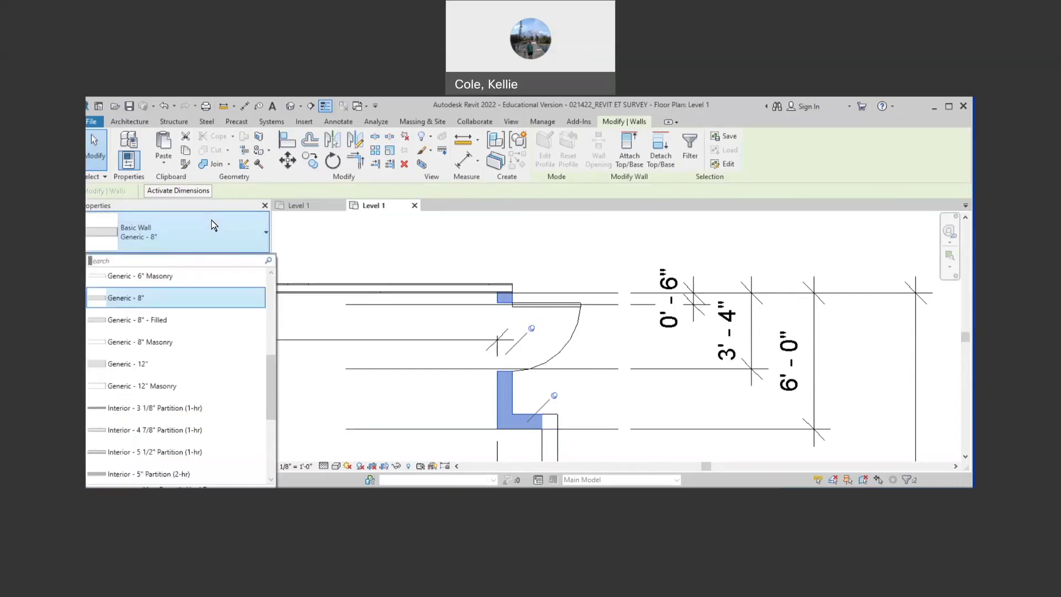
type("8\"")
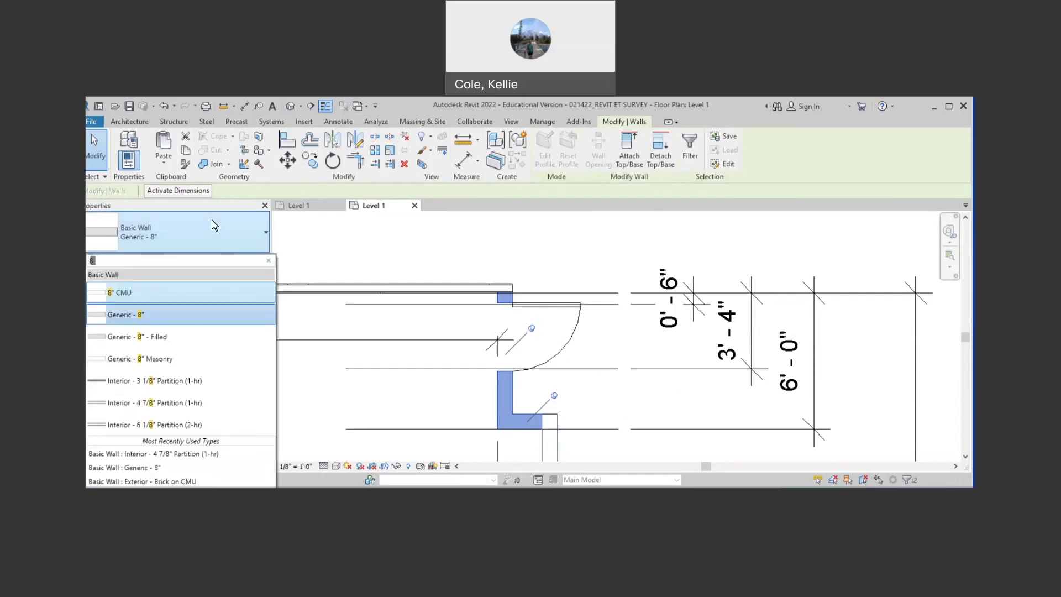
left_click(205, 295)
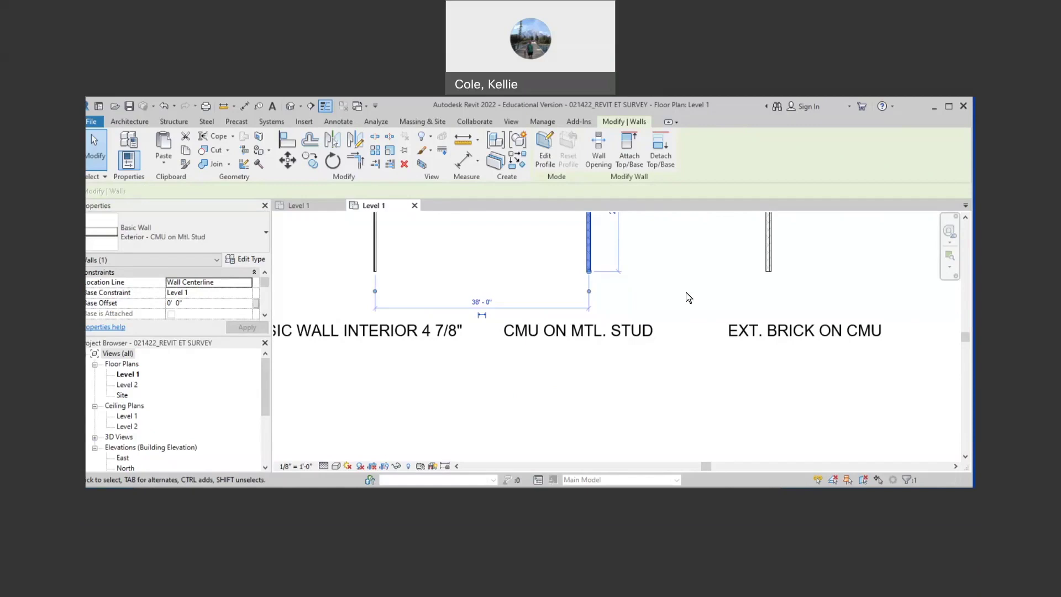
Clear the selected CMU ON MTL. STUD sample wall and compare the labelled sample walls with the classroom plan.
scroll(648, 348, "down", 5)
key("Escape")
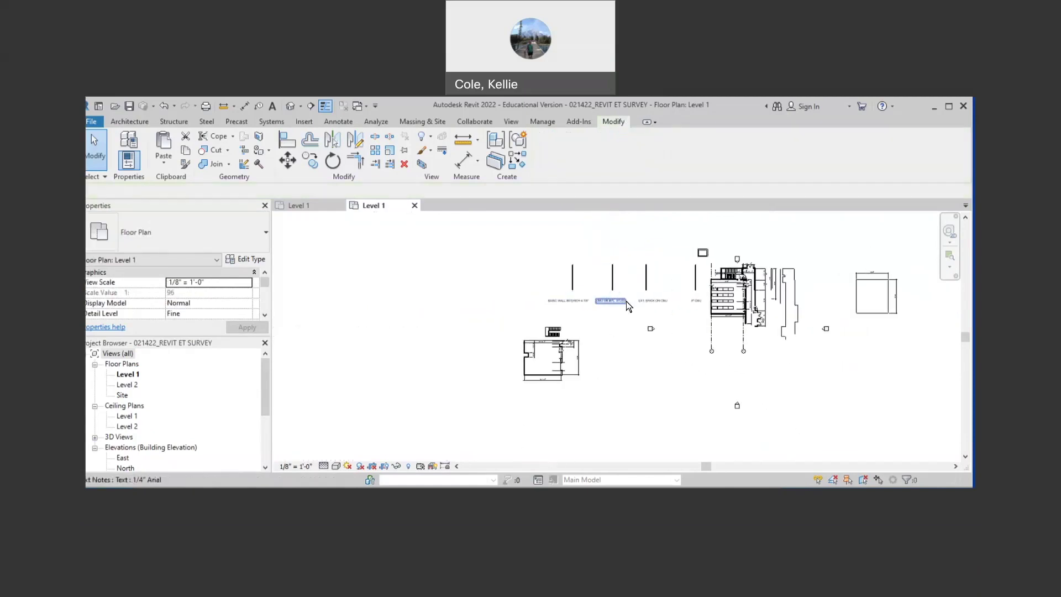
scroll(625, 300, "up", 3)
middle_click_drag(645, 353, 649, 293)
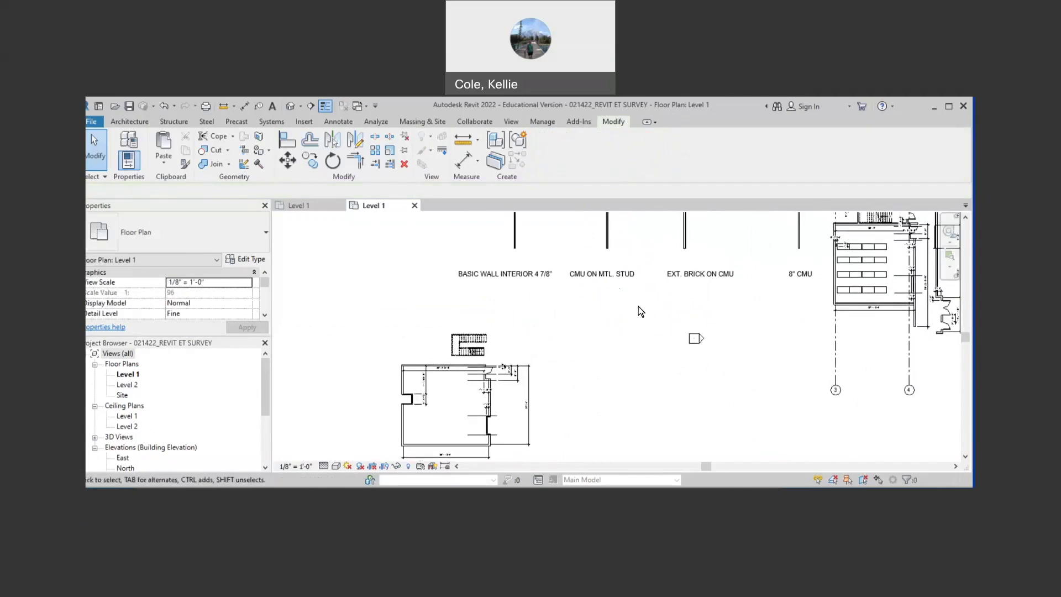
scroll(476, 400, "up", 4)
middle_click_drag(476, 400, 573, 333)
scroll(479, 334, "down", 3)
scroll(629, 289, "down", 2)
middle_click_drag(629, 289, 555, 352)
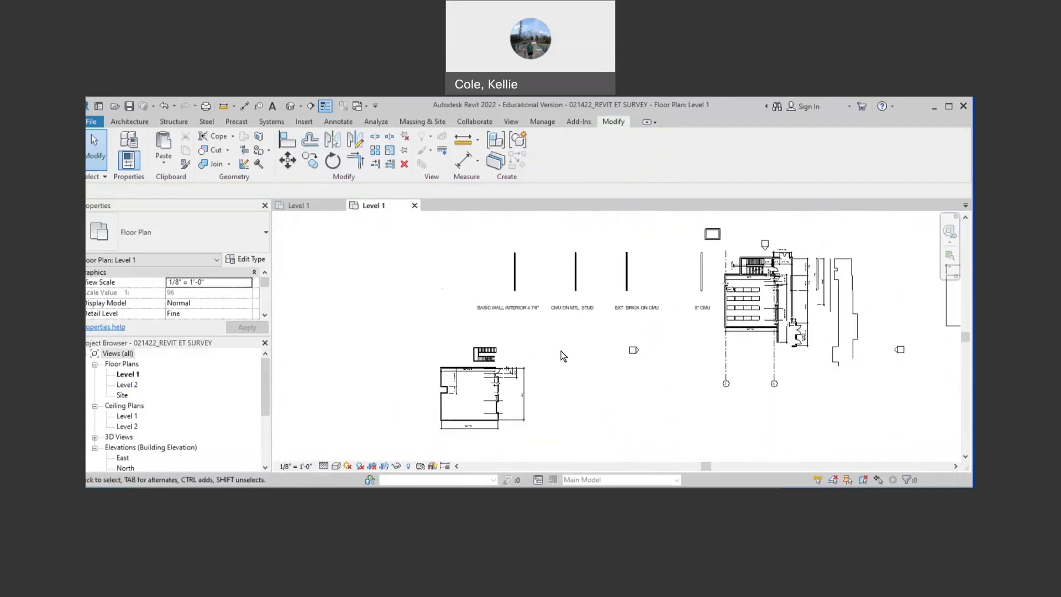
Match the classroom's main right wall segments, lower wall and left wall segments to the CMU ON MTL. STUD sample wall type.
key("m")
key("a")
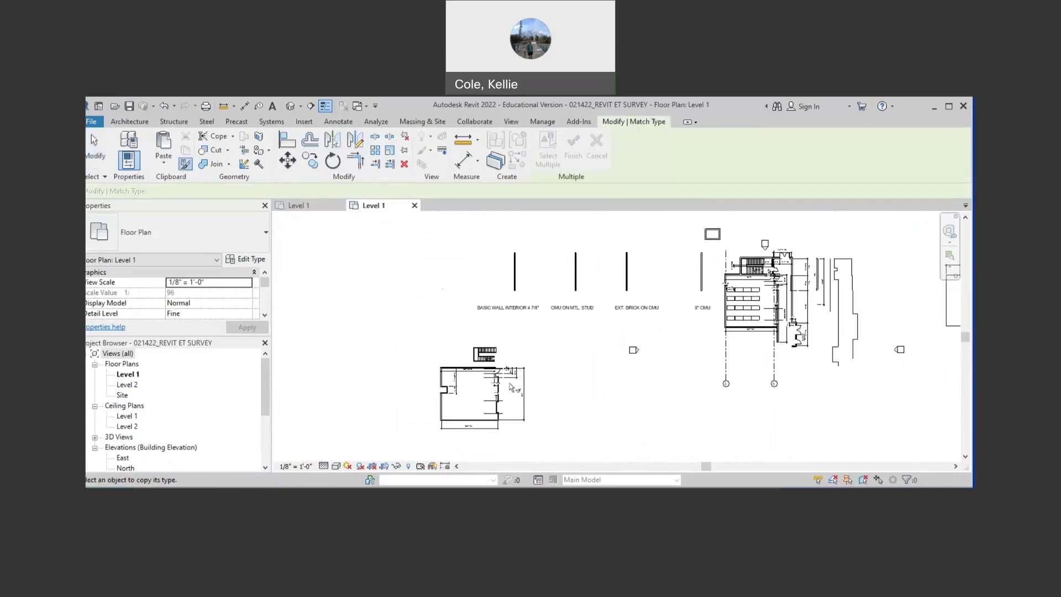
scroll(576, 297, "up", 4)
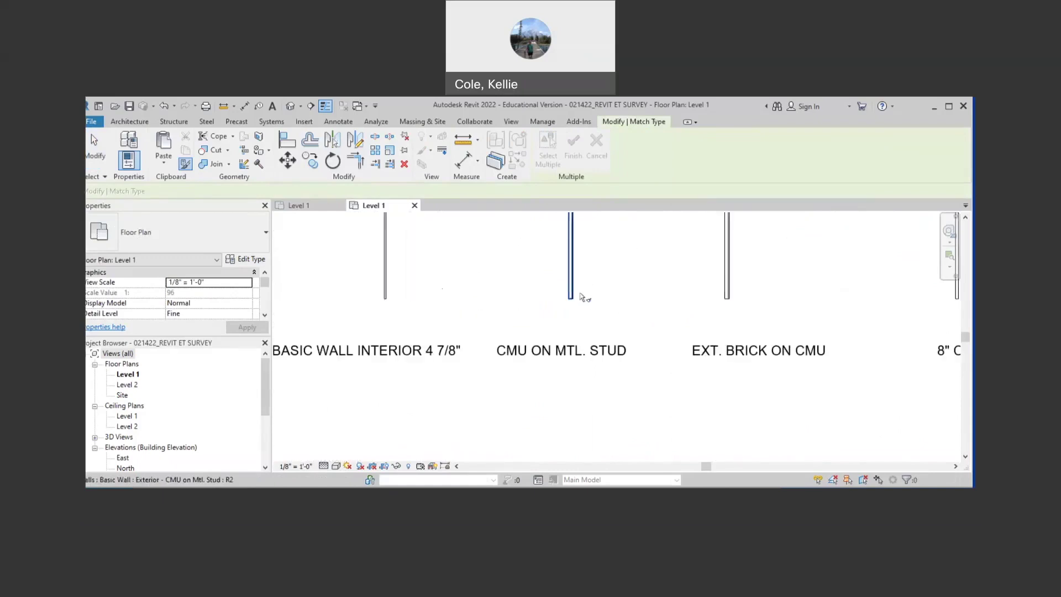
scroll(604, 317, "up", 2)
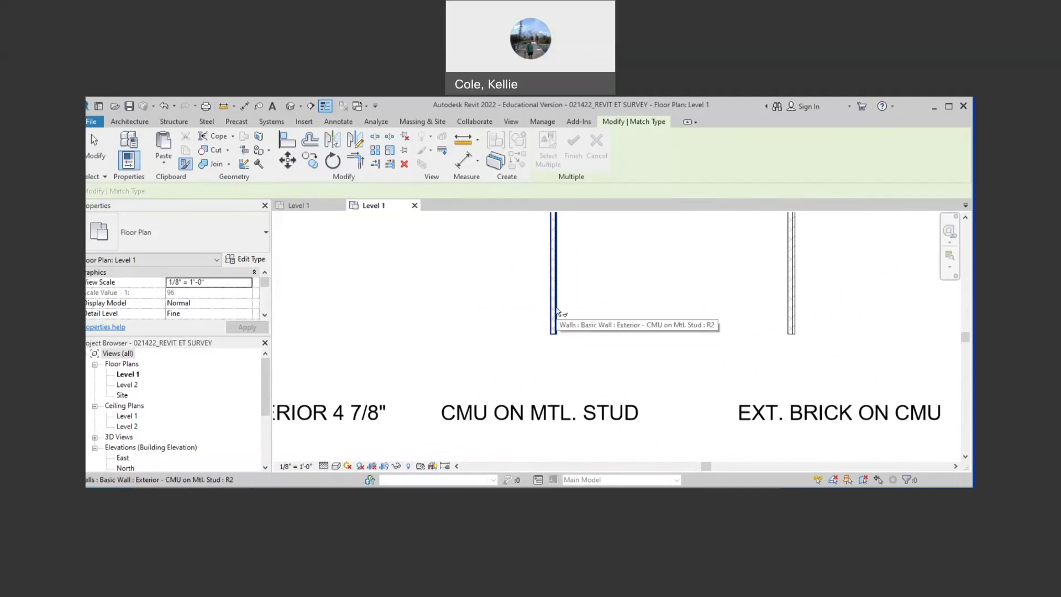
scroll(557, 311, "down", 4)
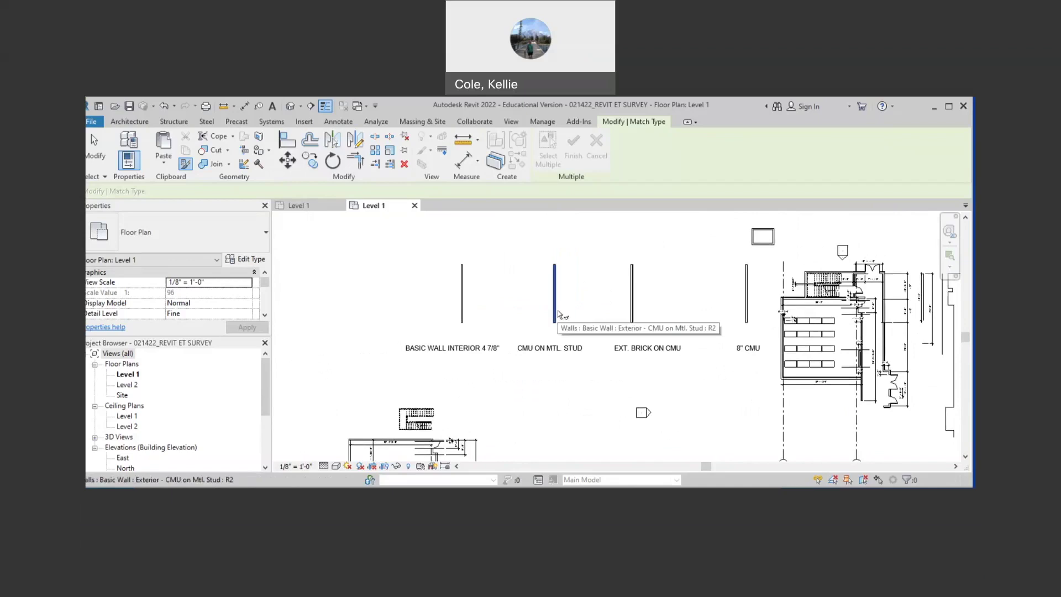
middle_click_drag(557, 314, 580, 275)
scroll(581, 274, "up", 5)
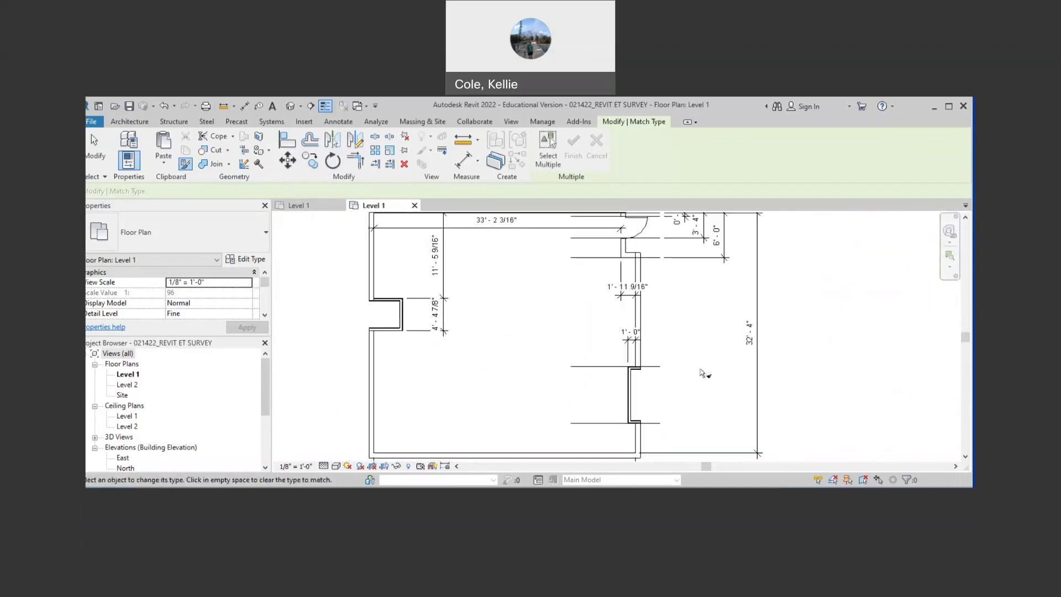
left_click(639, 277)
left_click(640, 448)
left_click(590, 454)
left_click(372, 402)
left_click(375, 287)
scroll(494, 378, "down", 1)
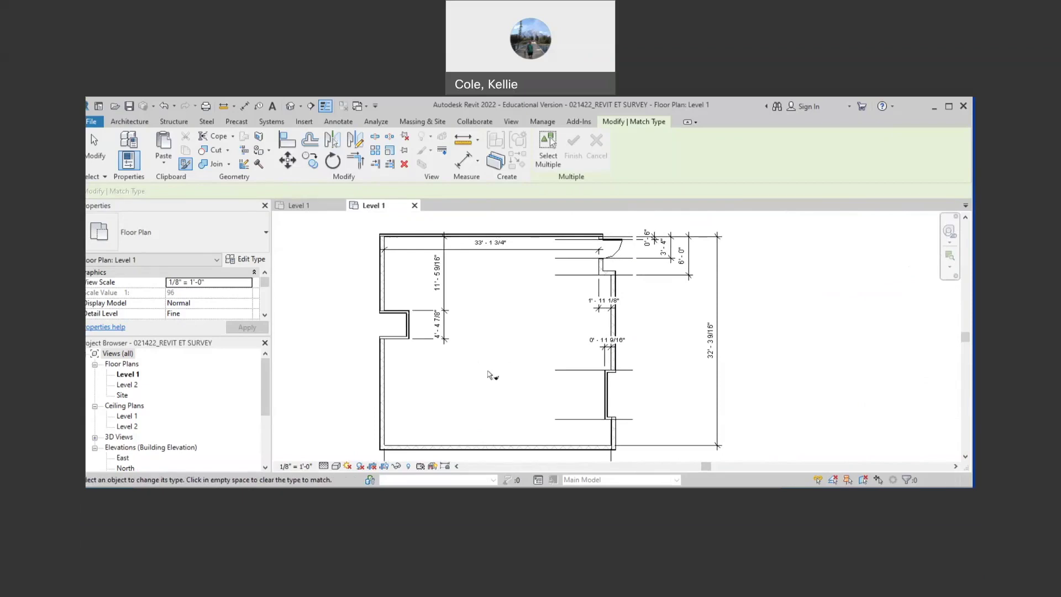
key("Escape")
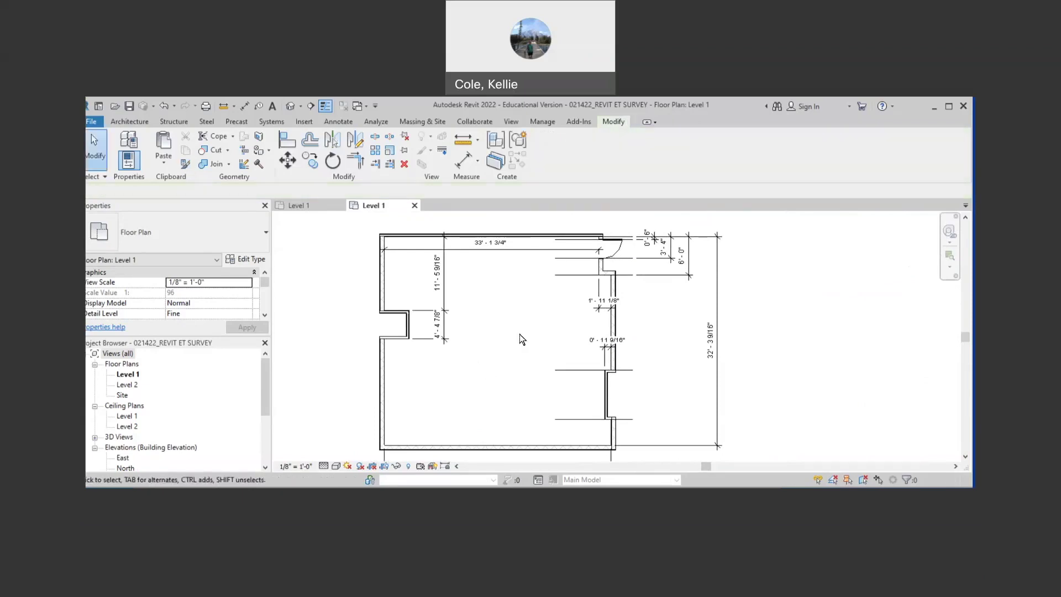
Flip the orientation of the classroom's long right wall segment between the door jog and the recess.
scroll(603, 324, "up", 5)
scroll(603, 323, "up", 1)
scroll(703, 336, "down", 4)
middle_click_drag(710, 340, 622, 356)
left_click(580, 351)
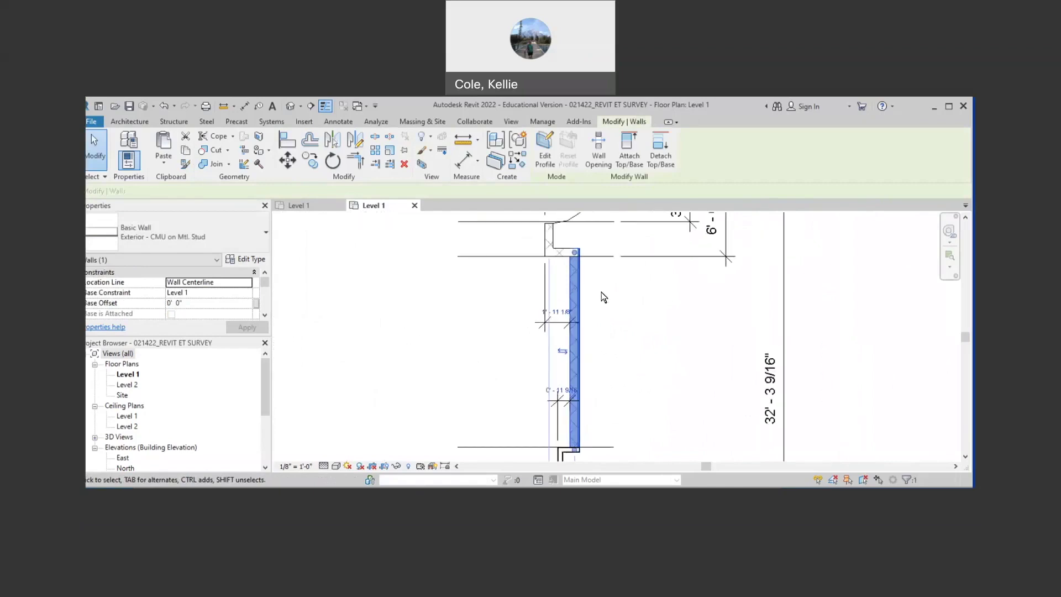
scroll(602, 299, "up", 3)
scroll(611, 336, "down", 2)
middle_click_drag(611, 336, 612, 269)
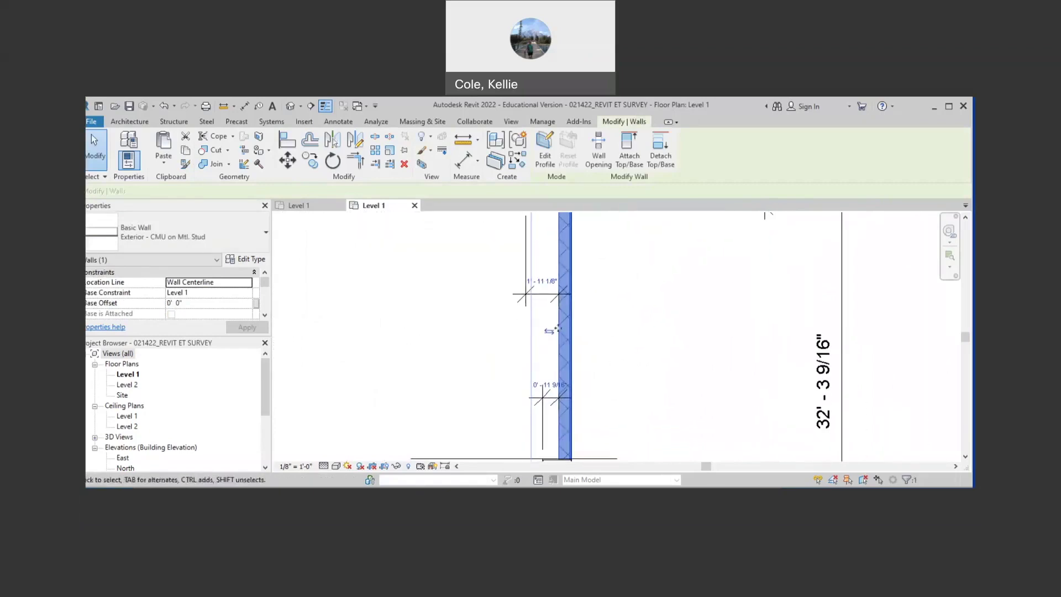
left_click(548, 332)
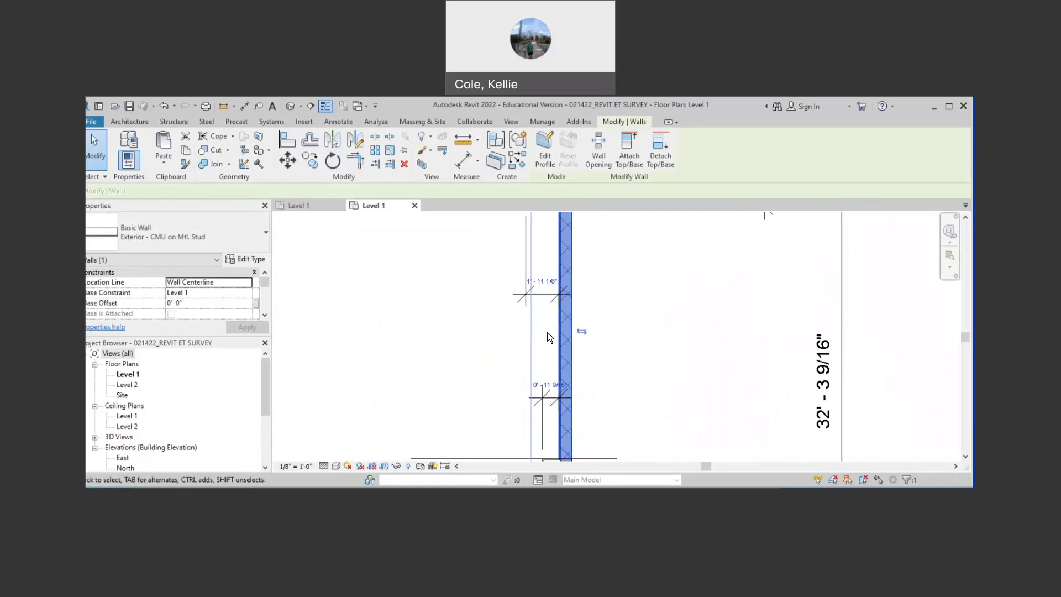
Flip the orientation of the short right wall segment below the recess and of the classroom's lower wall.
scroll(624, 336, "down", 5)
middle_click_drag(628, 354, 638, 316)
left_click(638, 321)
scroll(619, 391, "up", 4)
scroll(618, 392, "up", 1)
left_click(584, 429)
scroll(512, 390, "down", 5)
middle_click_drag(514, 395, 610, 390)
left_click(583, 387)
left_click(500, 391)
middle_click_drag(425, 296, 454, 339)
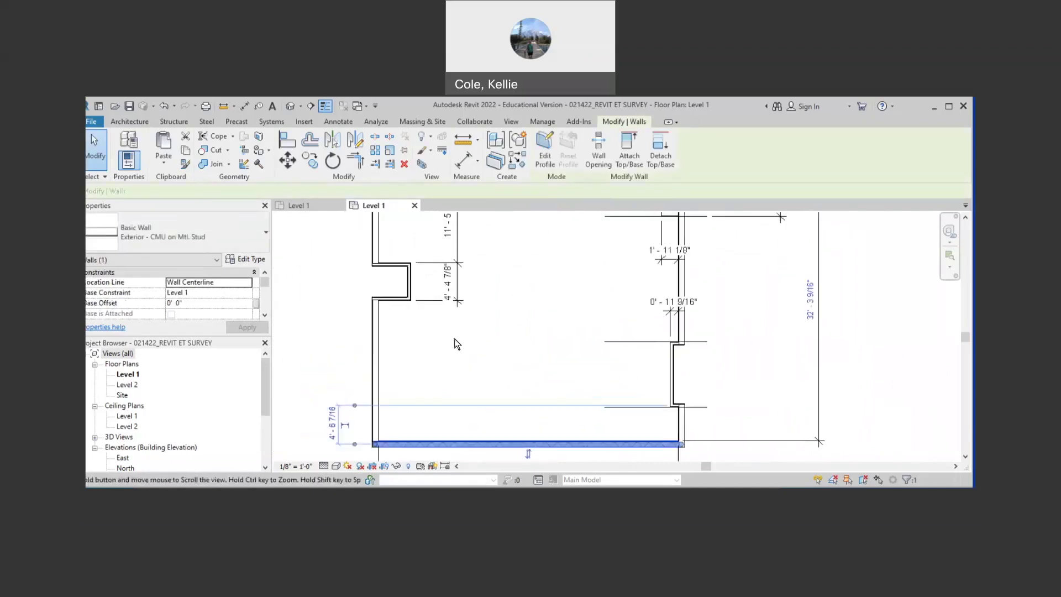
key("Escape")
Flip the orientation of the left wall segments below and above the recess, and clear the selection.
left_click(376, 365)
middle_click_drag(409, 245, 412, 322)
left_click(380, 305)
key("Escape")
scroll(509, 414, "down", 2)
middle_click_drag(510, 413, 459, 355)
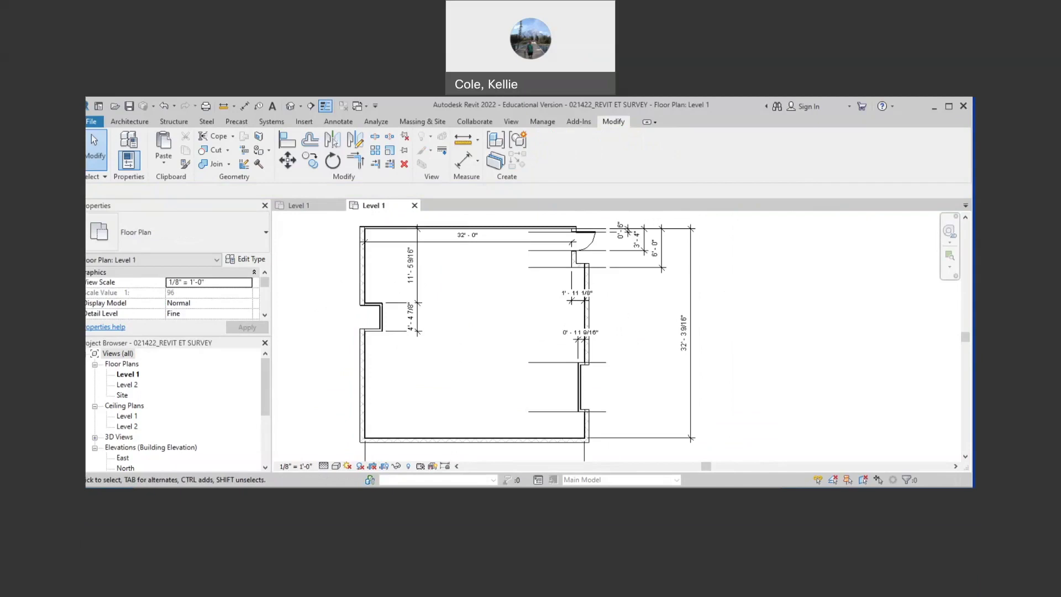
Switch to the PowerPoint survey sketch, place it beside the plan, and examine the left wall and projection measurements close up.
key("alt+Tab")
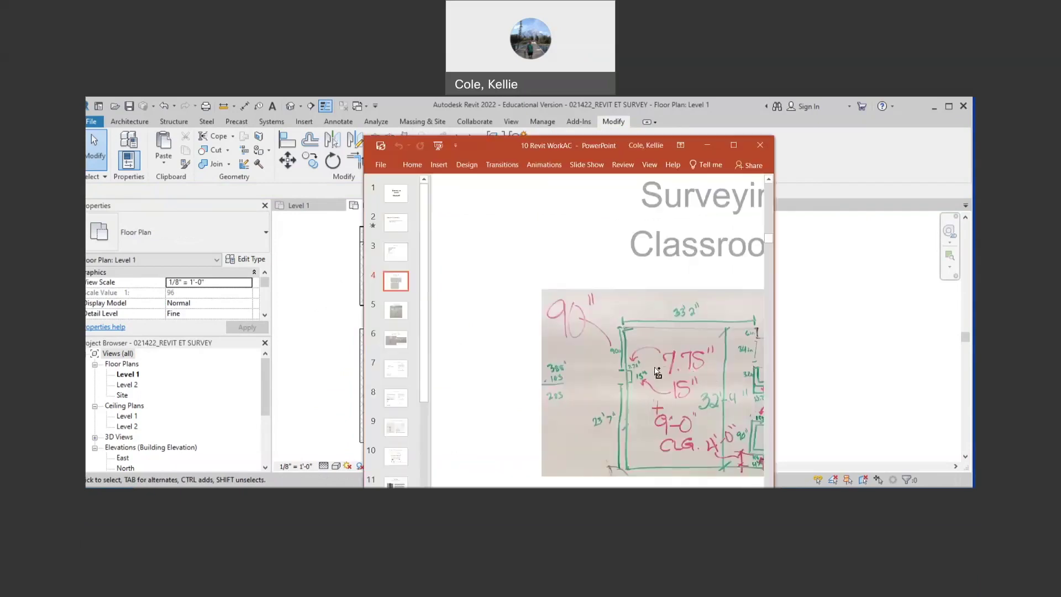
scroll(658, 373, "up", 3, "ctrl")
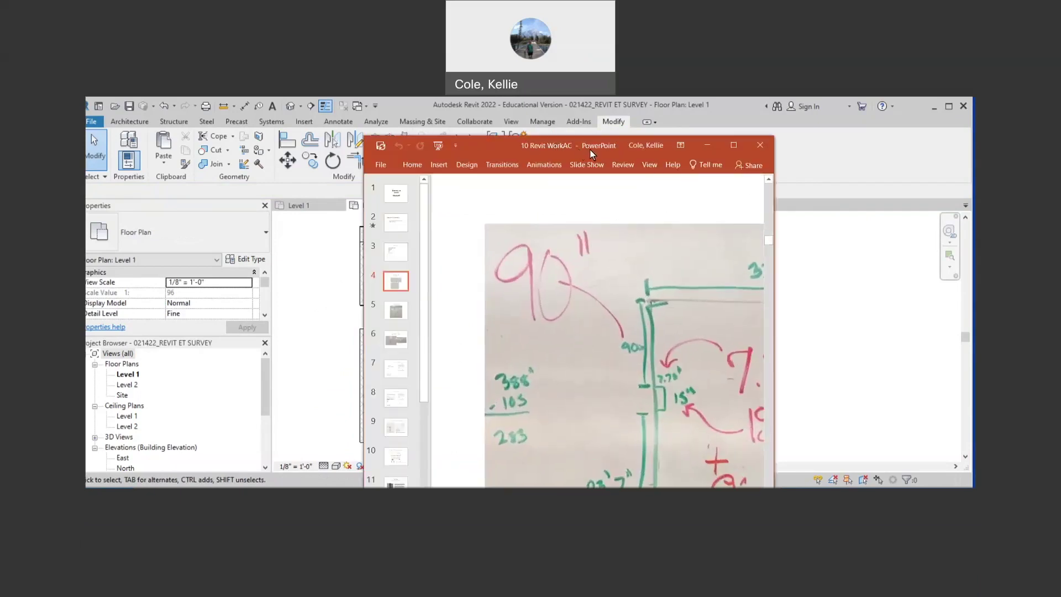
left_click_drag(589, 149, 783, 136)
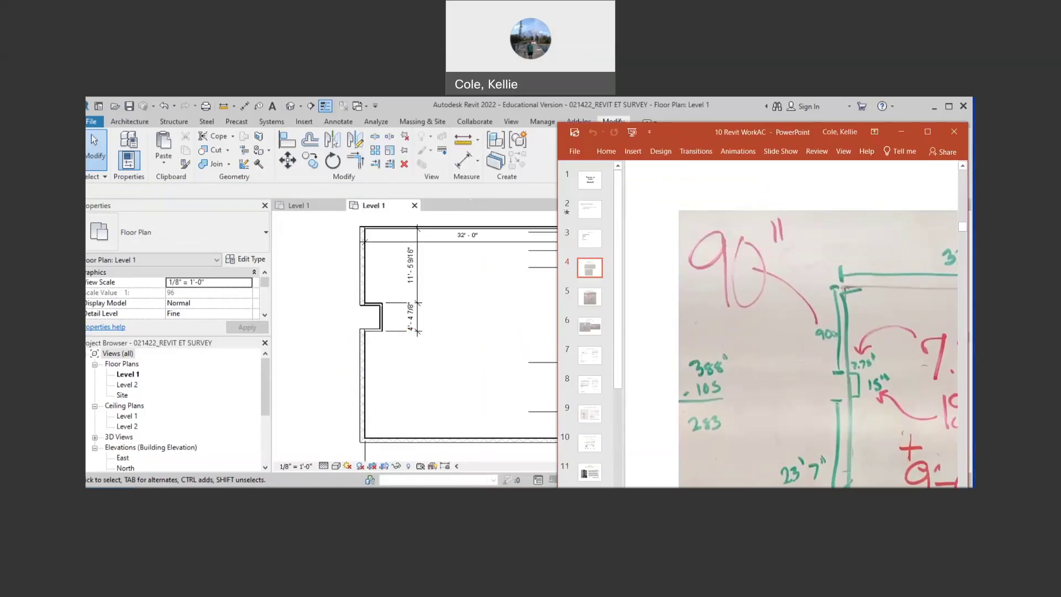
scroll(791, 324, "right", 5)
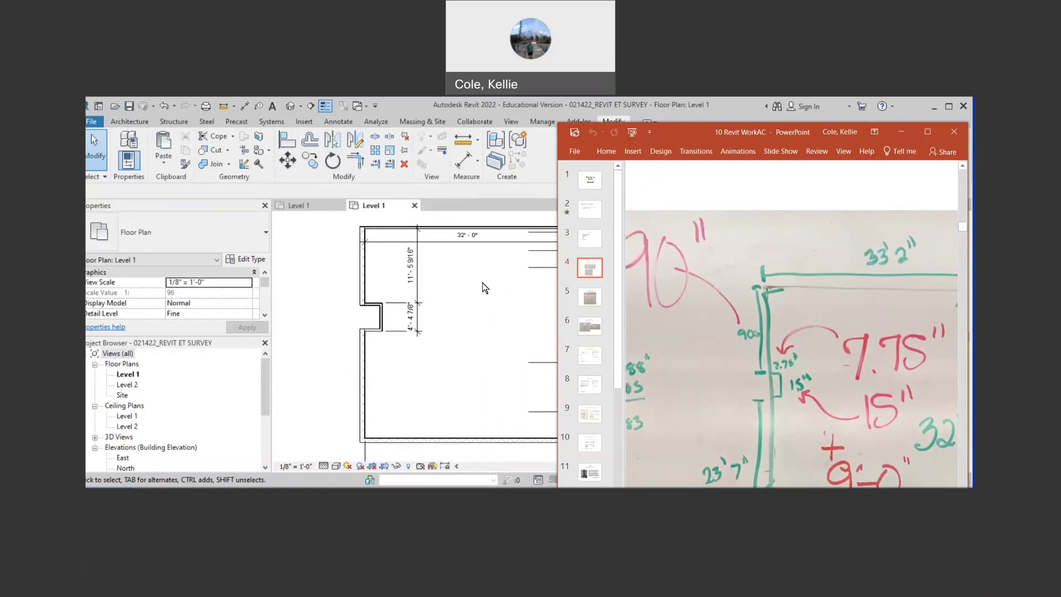
Return to Revit and set the distance from the classroom's upper wall to the left recess's upper wall to 7' 6".
left_click(394, 269)
scroll(418, 263, "up", 1)
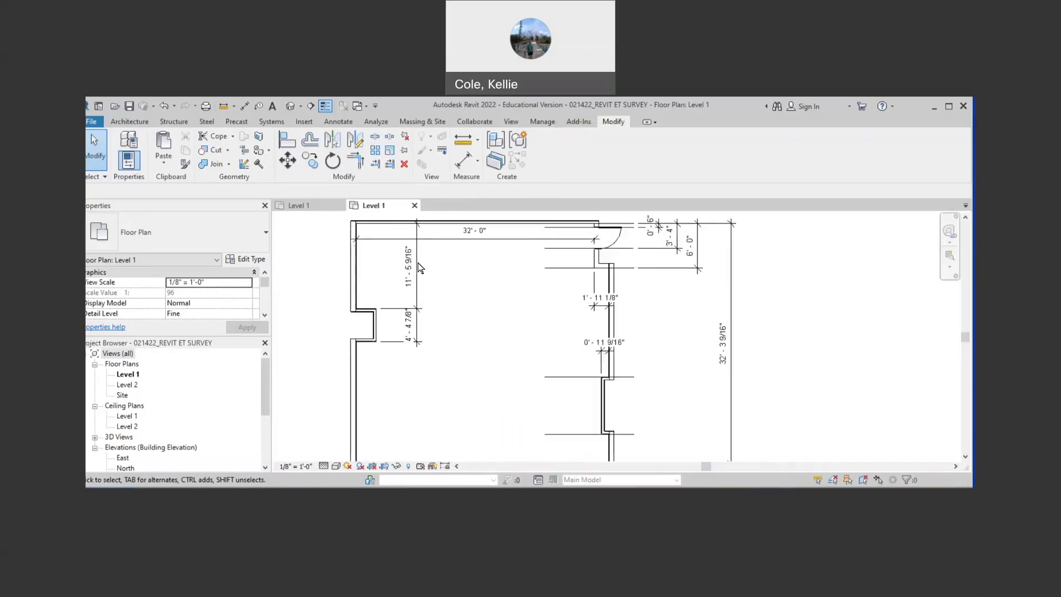
scroll(418, 263, "up", 1)
left_click(390, 276)
scroll(607, 319, "up", 1)
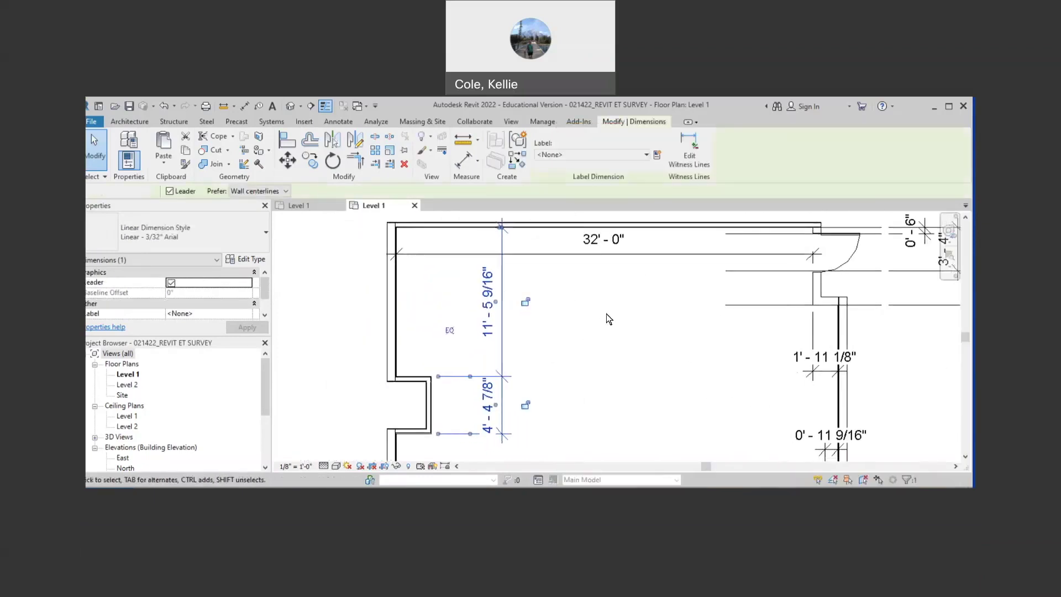
left_click(606, 315)
scroll(606, 315, "down", 2)
scroll(554, 295, "up", 1)
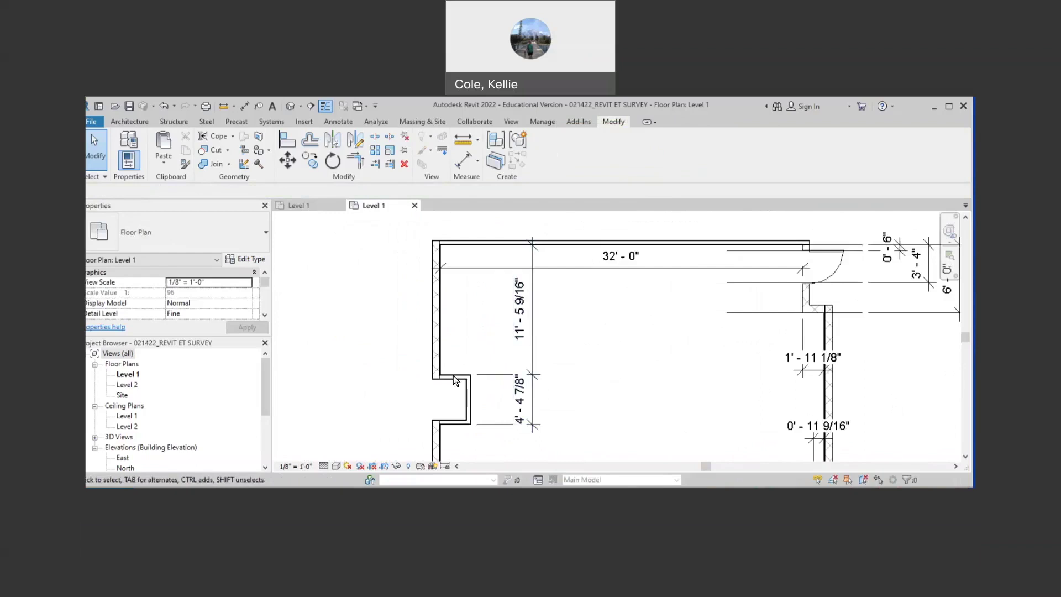
left_click(453, 377)
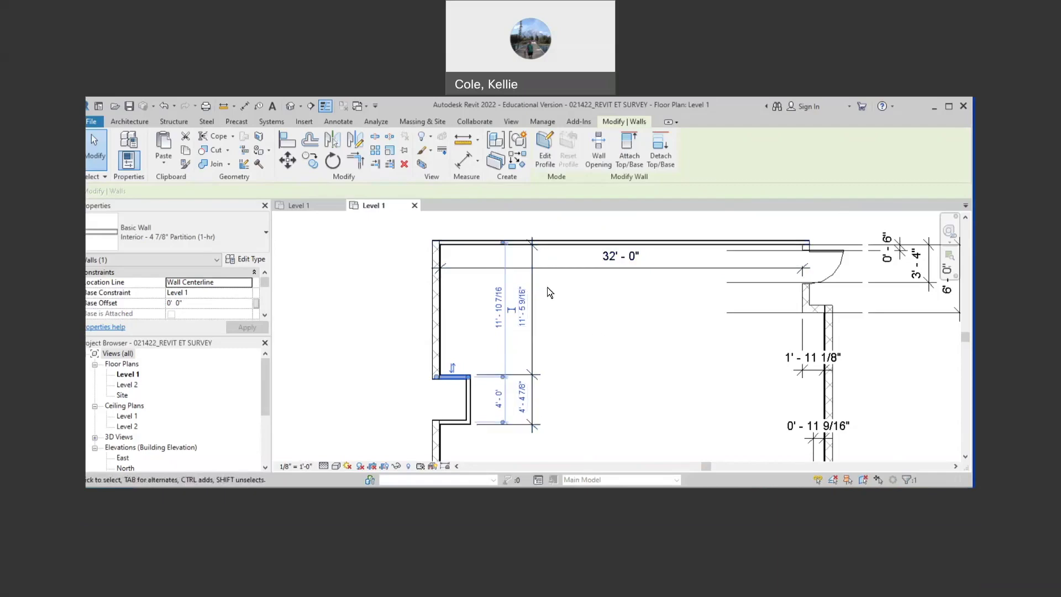
scroll(547, 288, "up", 3)
middle_click_drag(552, 346, 594, 298)
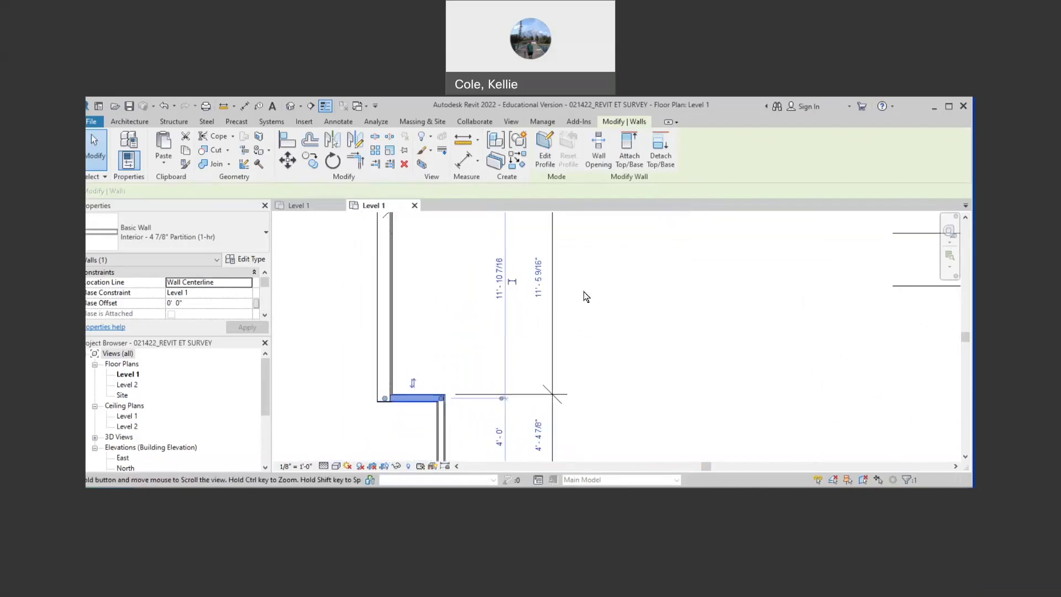
left_click(538, 293)
type("7 6")
key("Return")
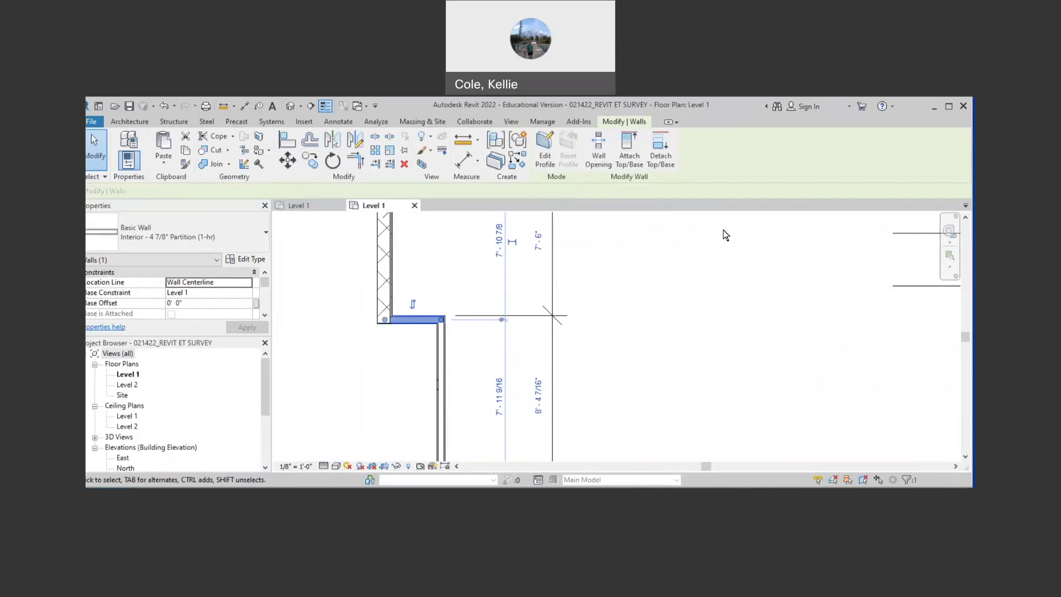
left_click(726, 235)
scroll(656, 315, "down", 2)
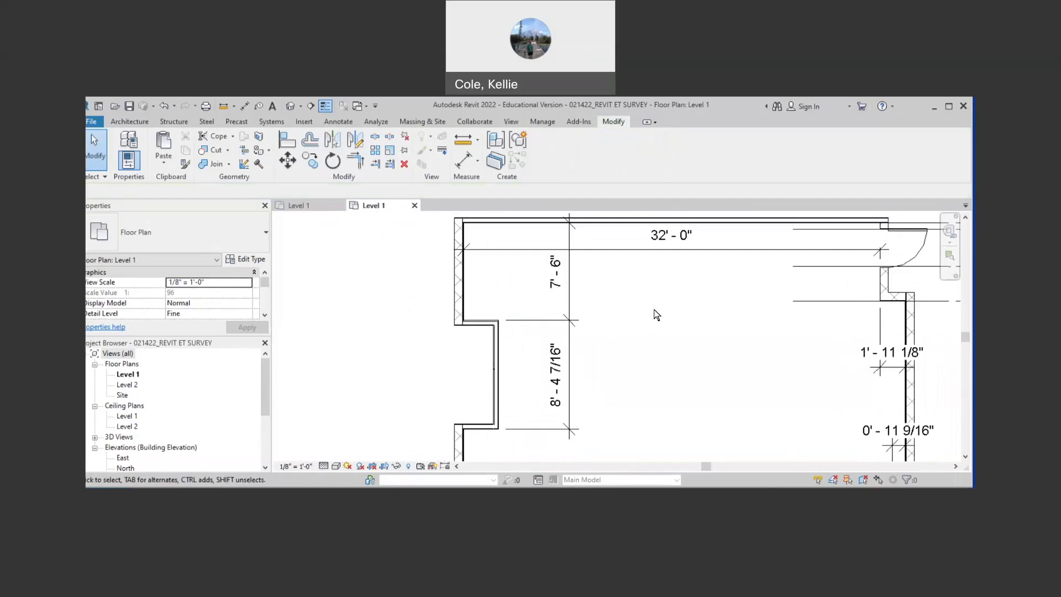
Move the left recess's lower wall so the recess's overall width is 1' 3".
left_click(473, 427)
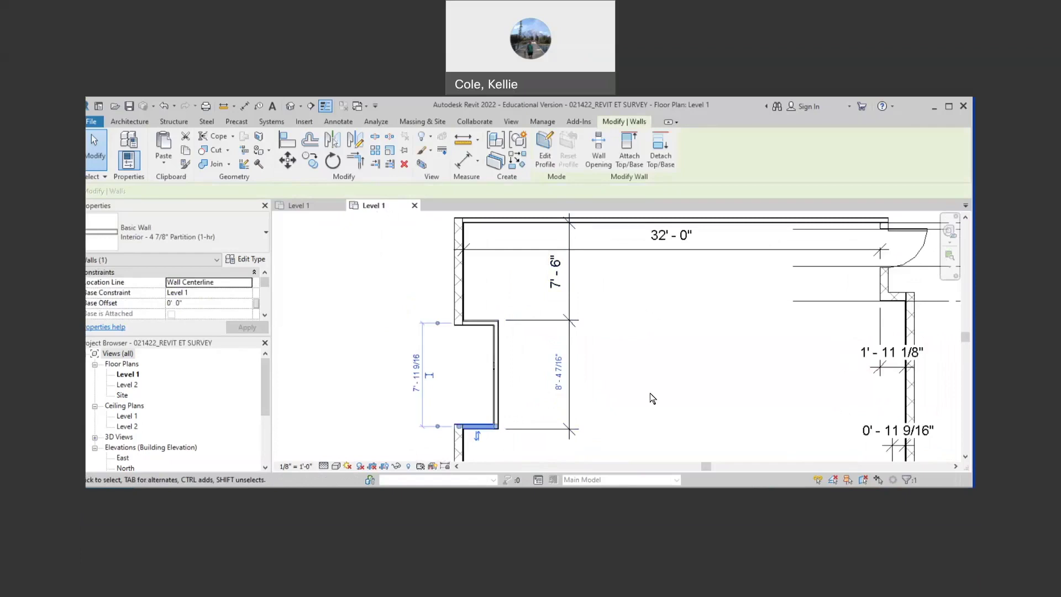
left_click(559, 375)
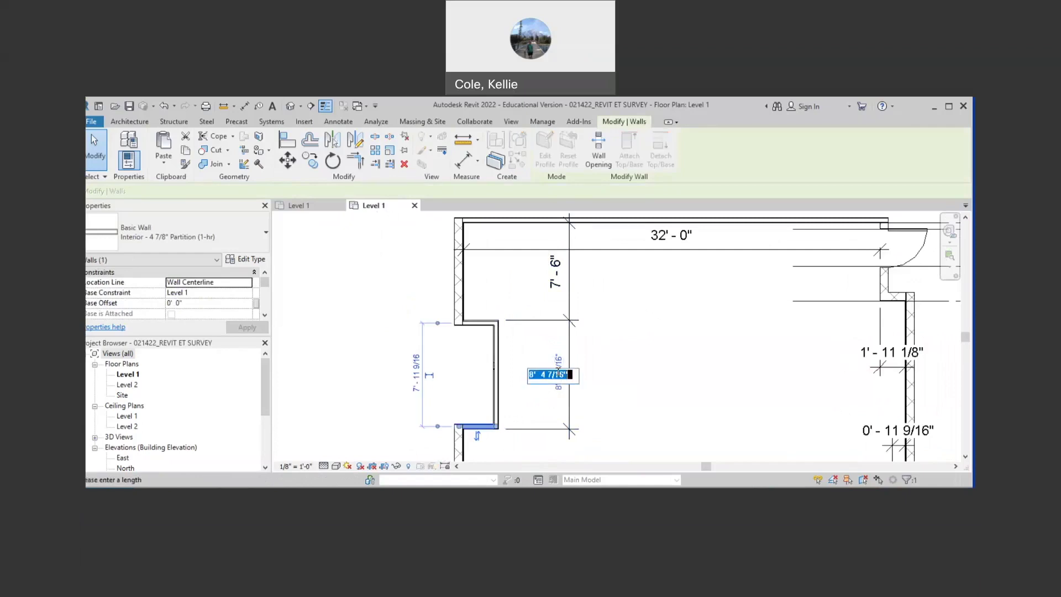
type("1 3")
key("Return")
left_click(592, 366)
scroll(552, 362, "up", 2)
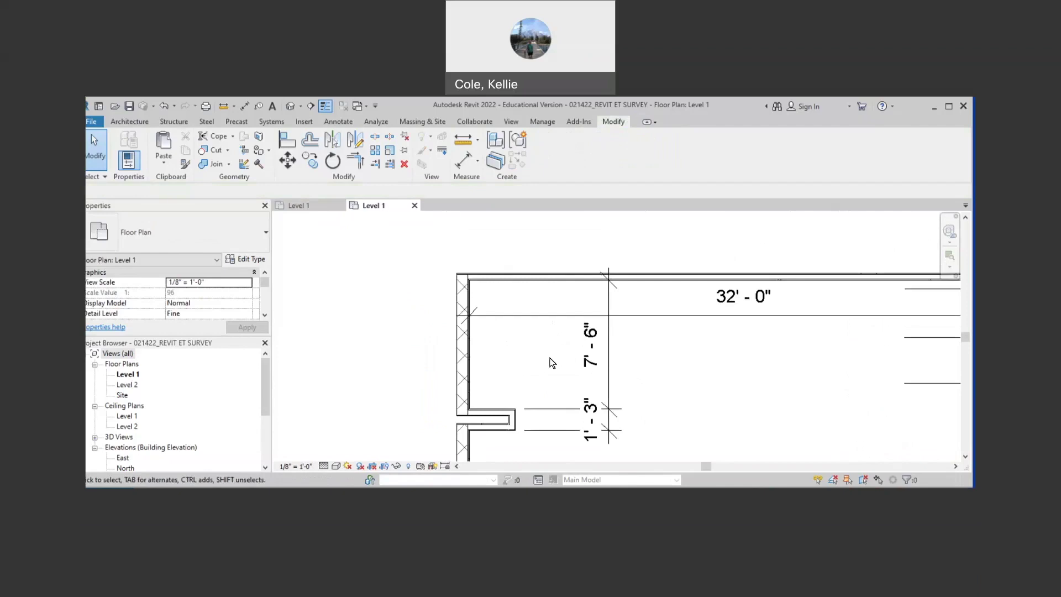
Add an aligned dimension for the left recess's depth, from its end face to the inner face of the left wall.
middle_click_drag(534, 370, 549, 349)
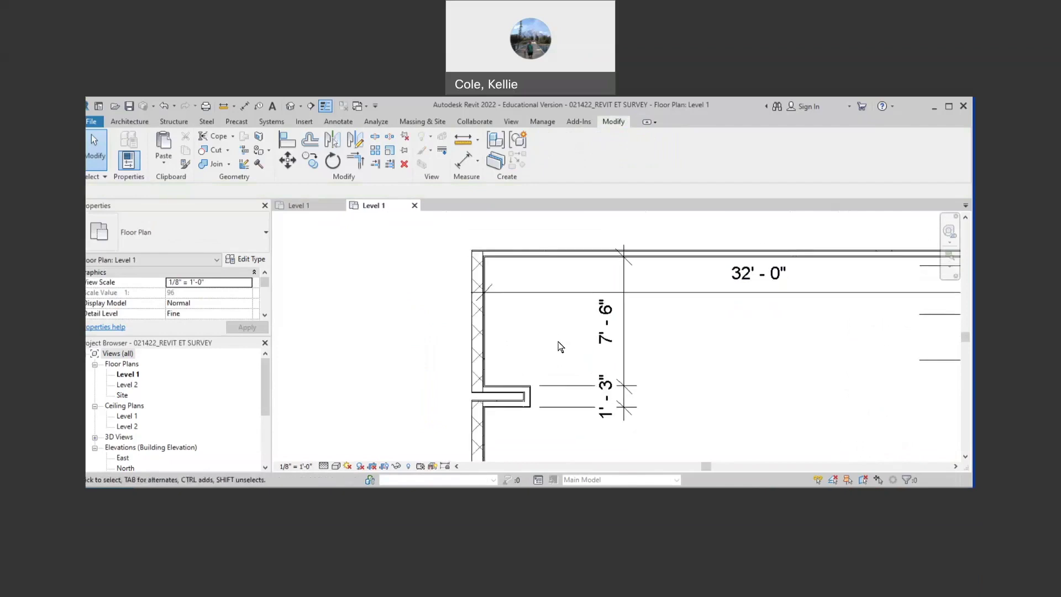
key("d")
key("i")
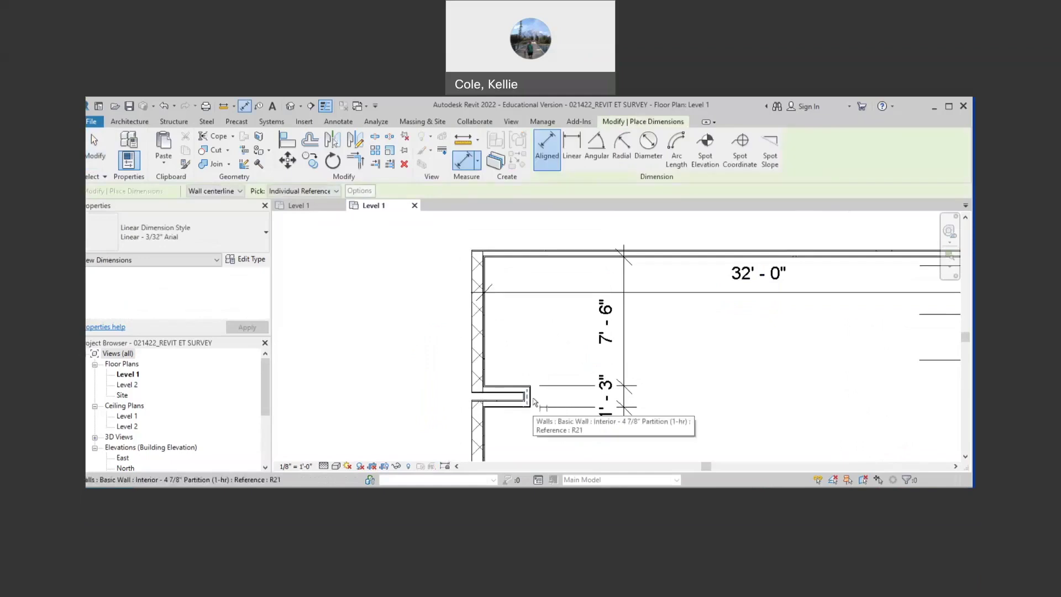
scroll(533, 399, "up", 3)
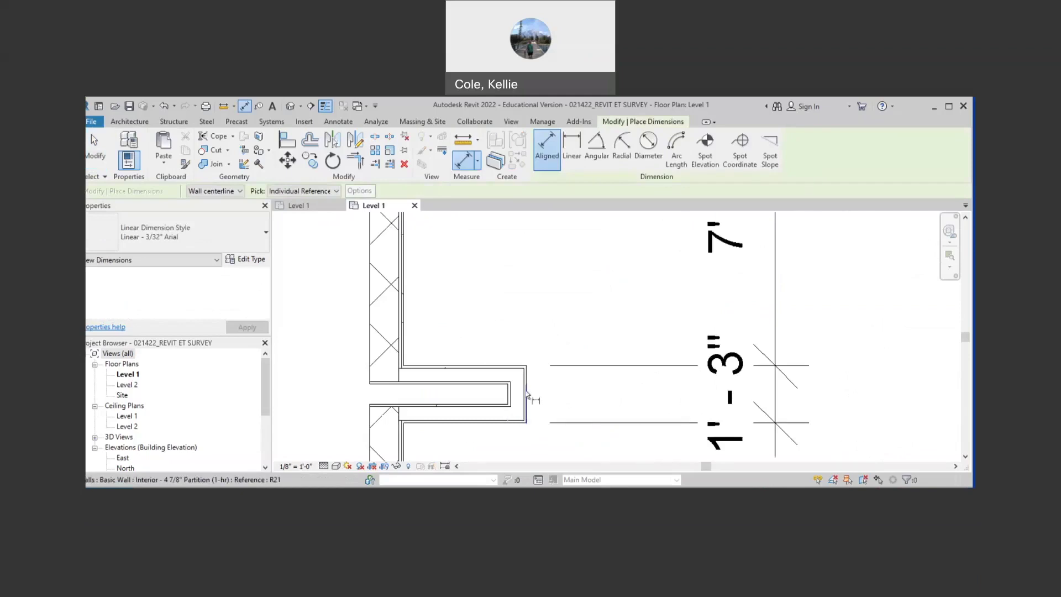
left_click(527, 397)
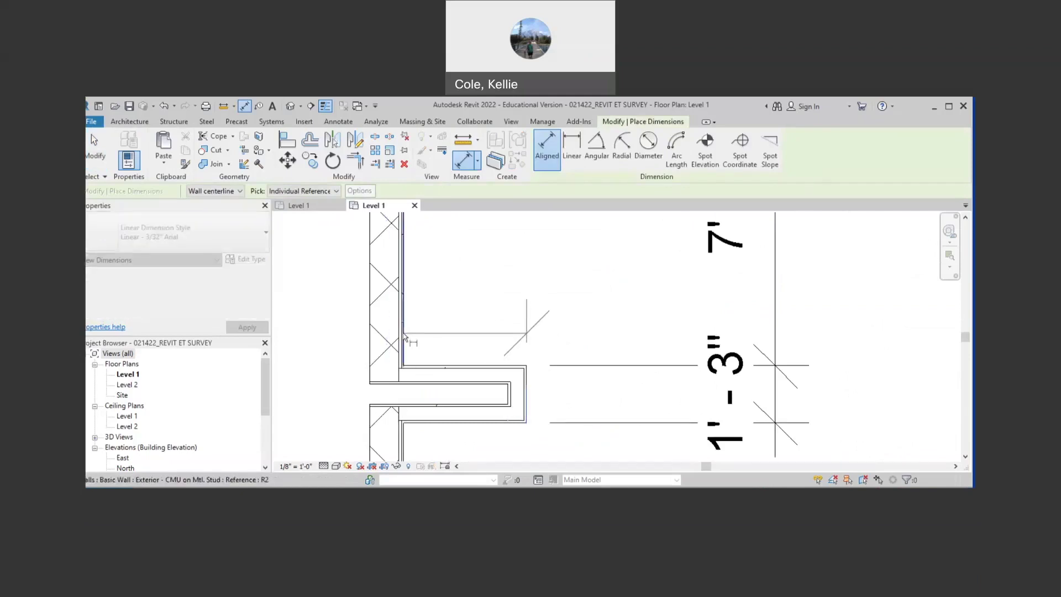
left_click(420, 282)
key("Escape")
key("Escape")
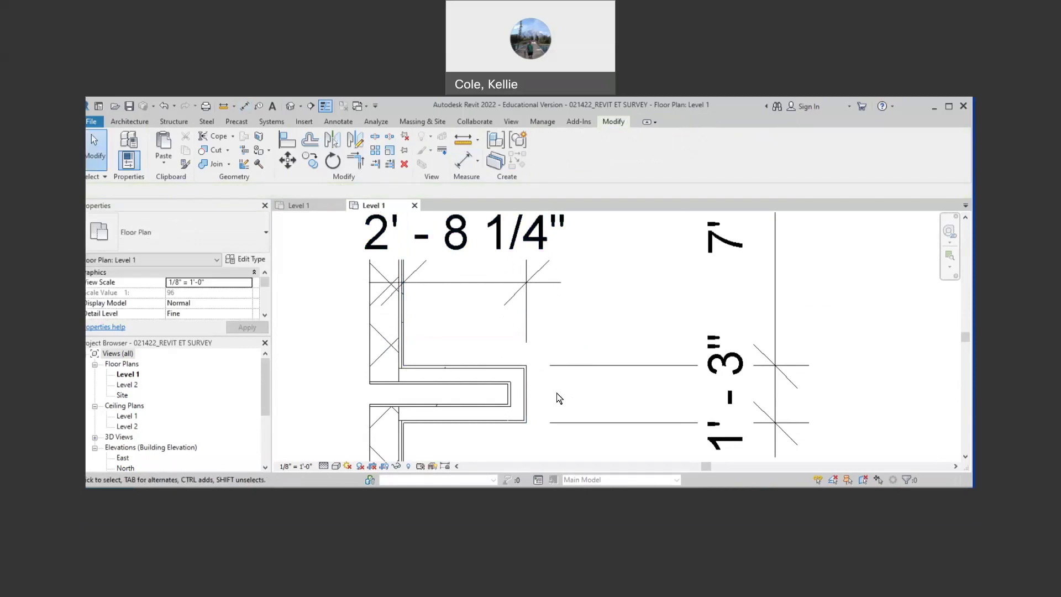
Move the left recess's end wall so the recess's depth from the left wall's inner face is 0' 7 3/4".
left_click(527, 395)
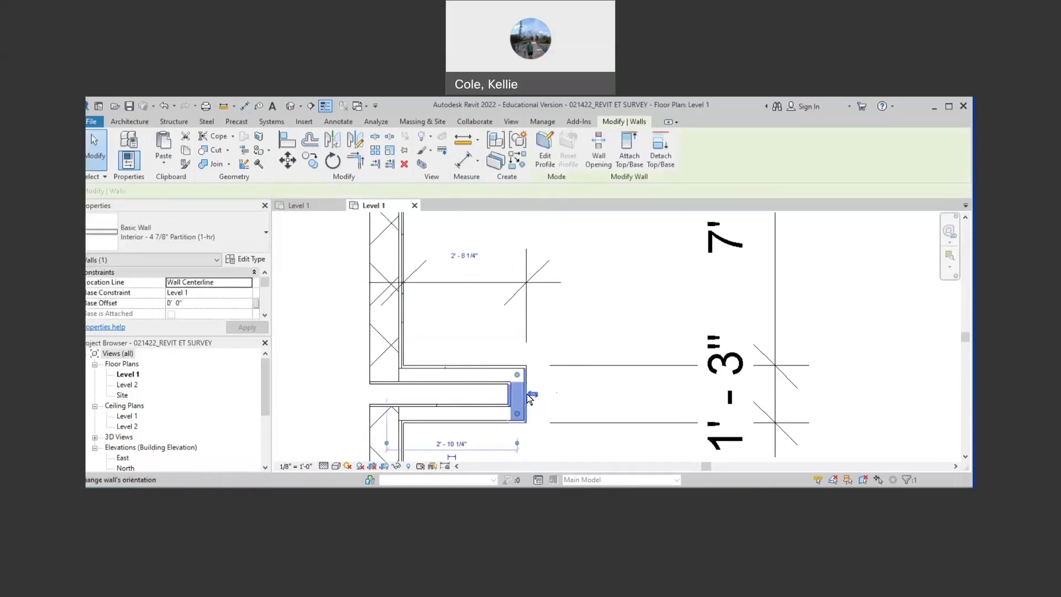
left_click(463, 255)
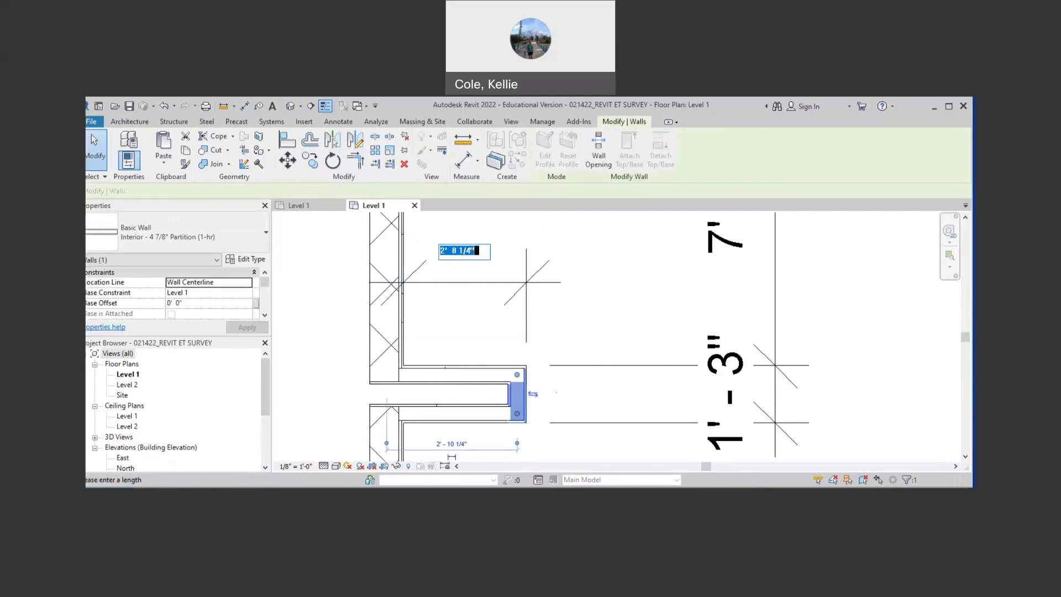
key("alt+Tab")
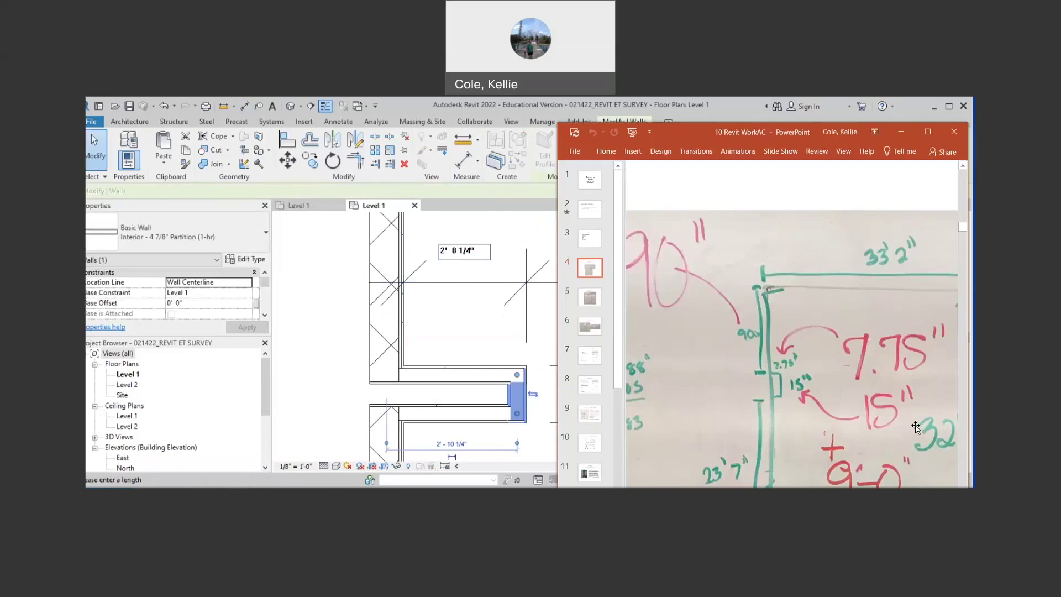
left_click(476, 254)
type("0 7 3/4")
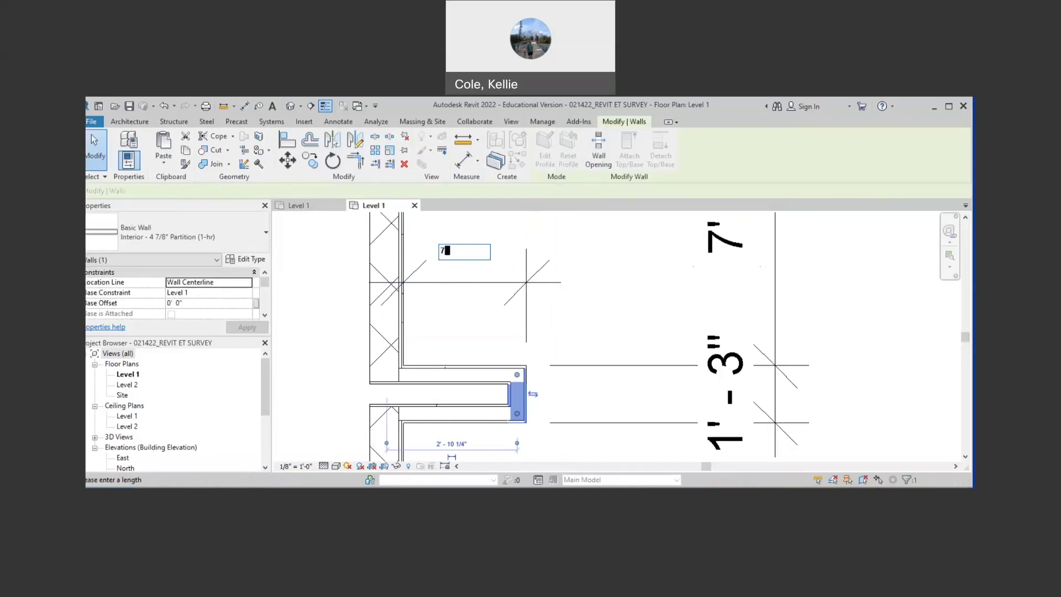
key("Return")
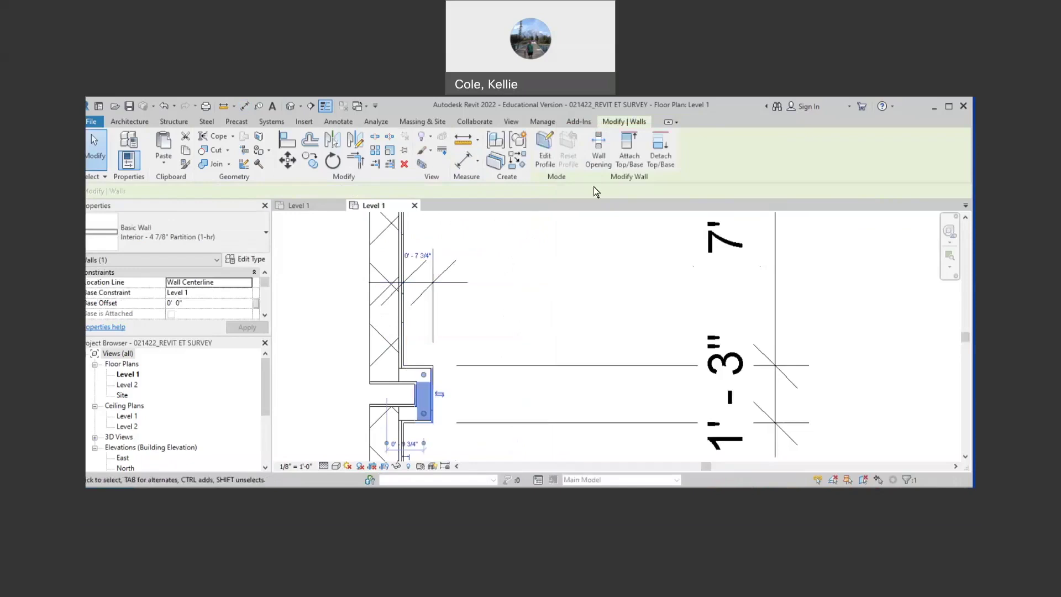
left_click(554, 284)
Locate the neighbouring furnished floor plan and examine its overall layout, desk rows and corridor outline.
scroll(554, 284, "down", 3)
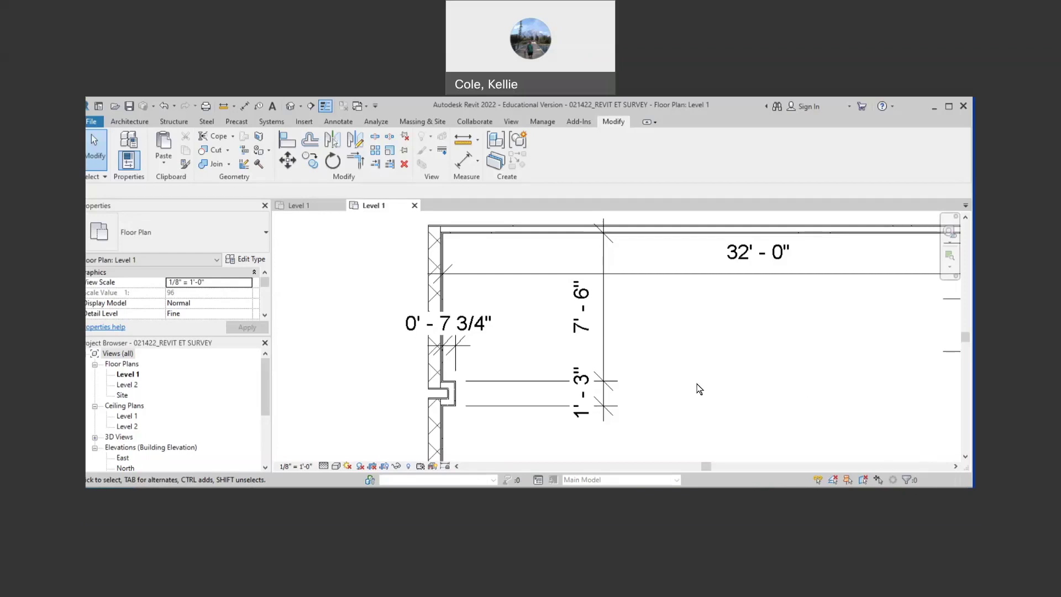
scroll(703, 381, "down", 4)
middle_click_drag(479, 324, 210, 283)
scroll(569, 324, "down", 3)
scroll(488, 330, "down", 3)
scroll(585, 350, "up", 5)
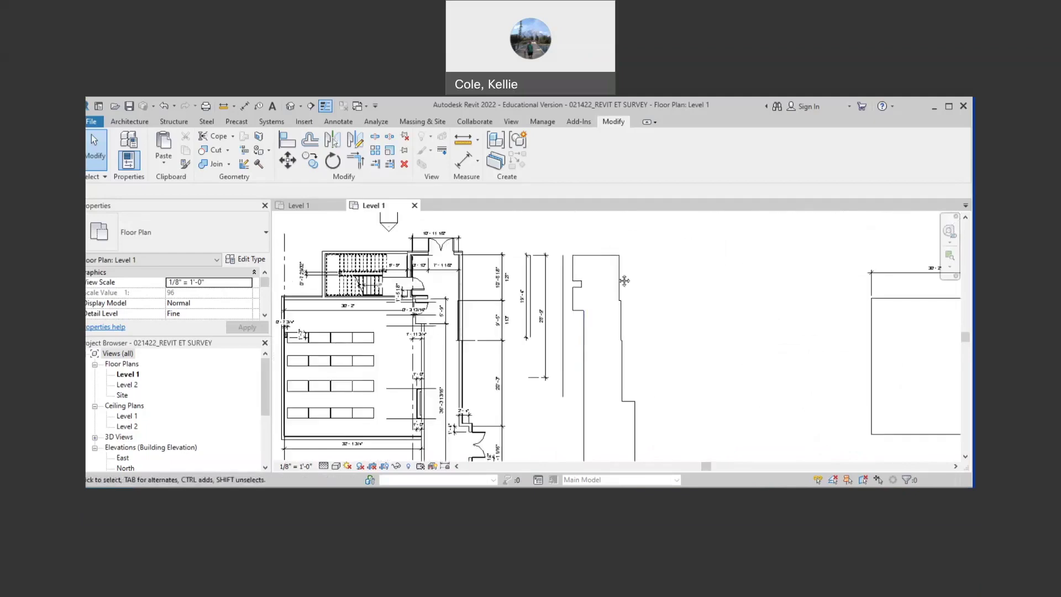
scroll(750, 296, "down", 3)
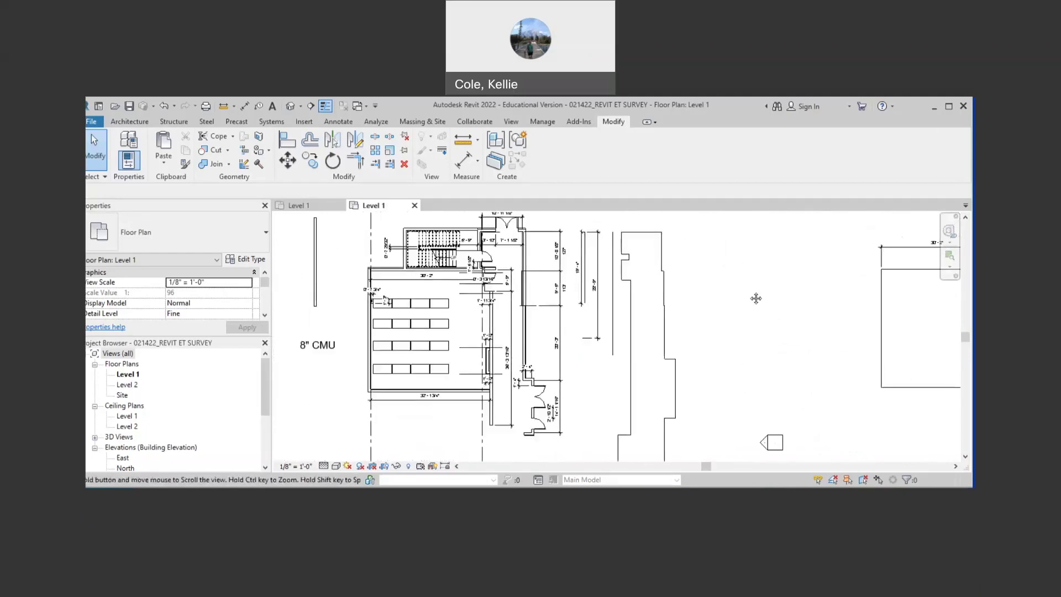
scroll(732, 298, "up", 3)
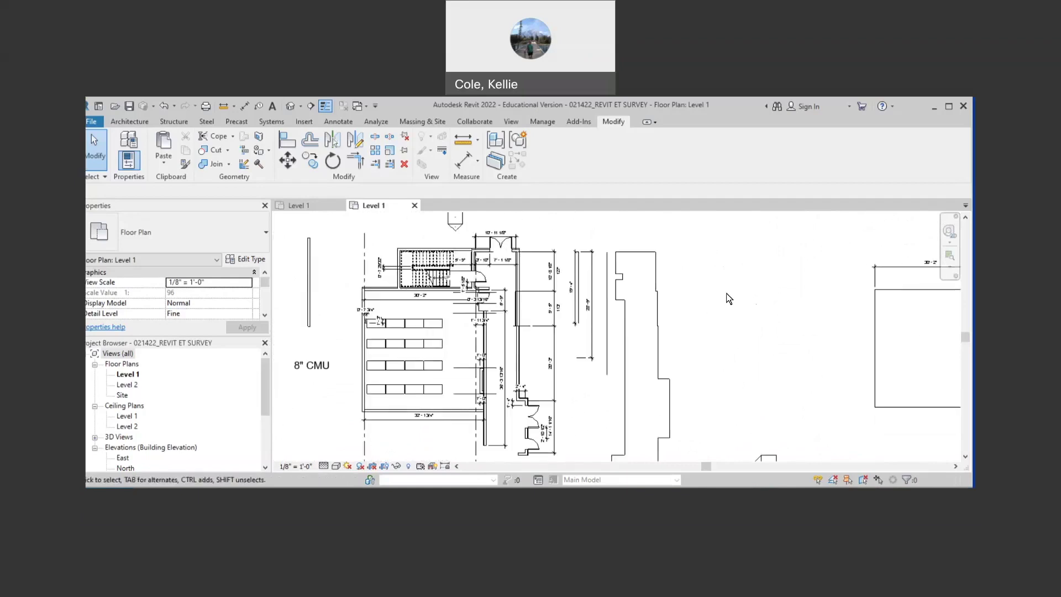
Inspect the furnished plan's corridor-side CMU wall below the classroom door, check the PowerPoint sketch, and return to the Revit classroom plan.
left_click(519, 310)
scroll(471, 306, "up", 5)
left_click(533, 412)
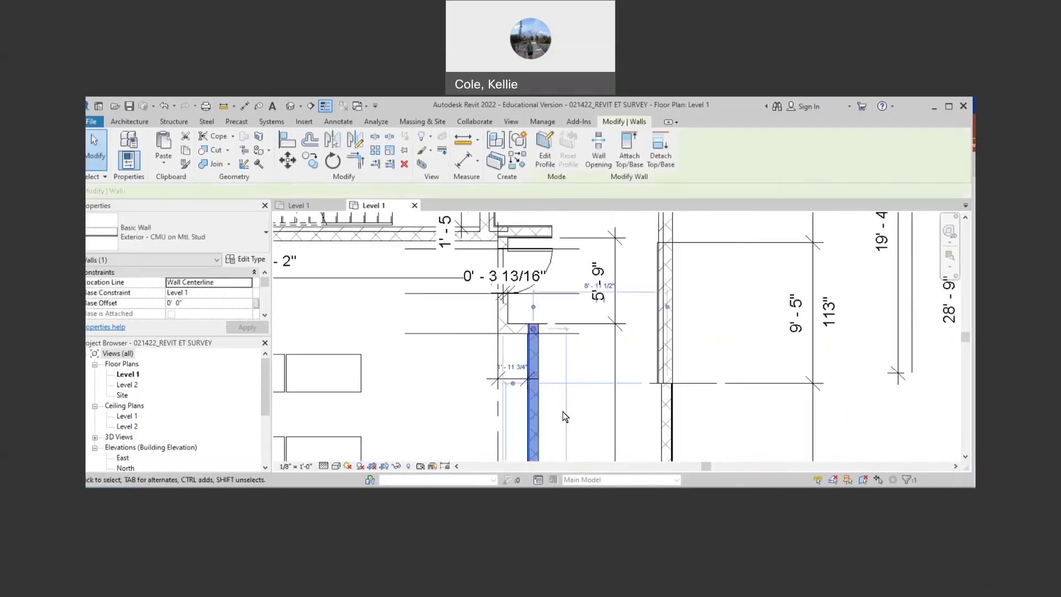
scroll(562, 412, "up", 3)
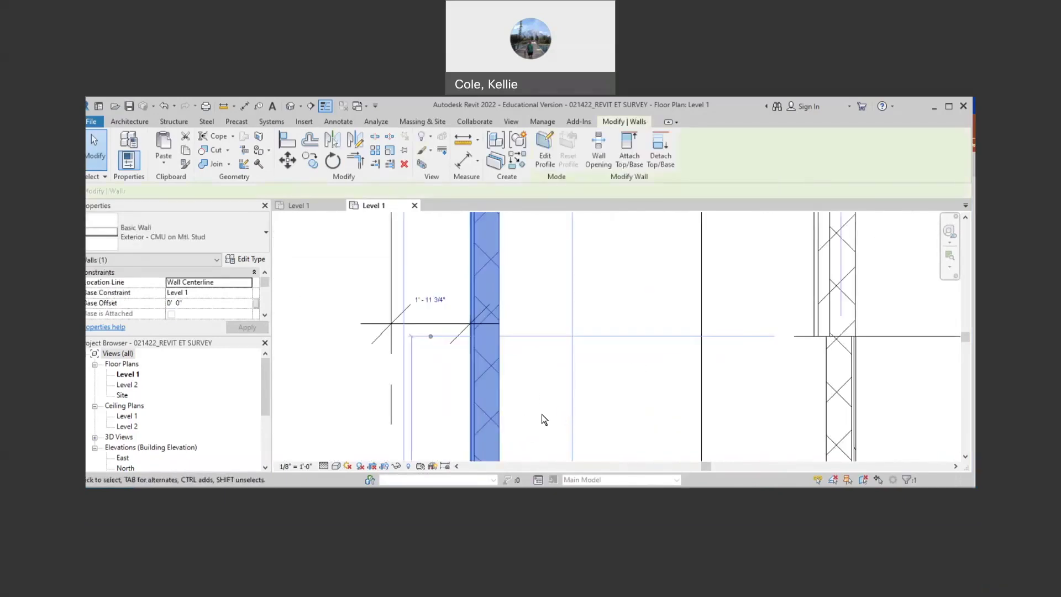
scroll(556, 411, "down", 3)
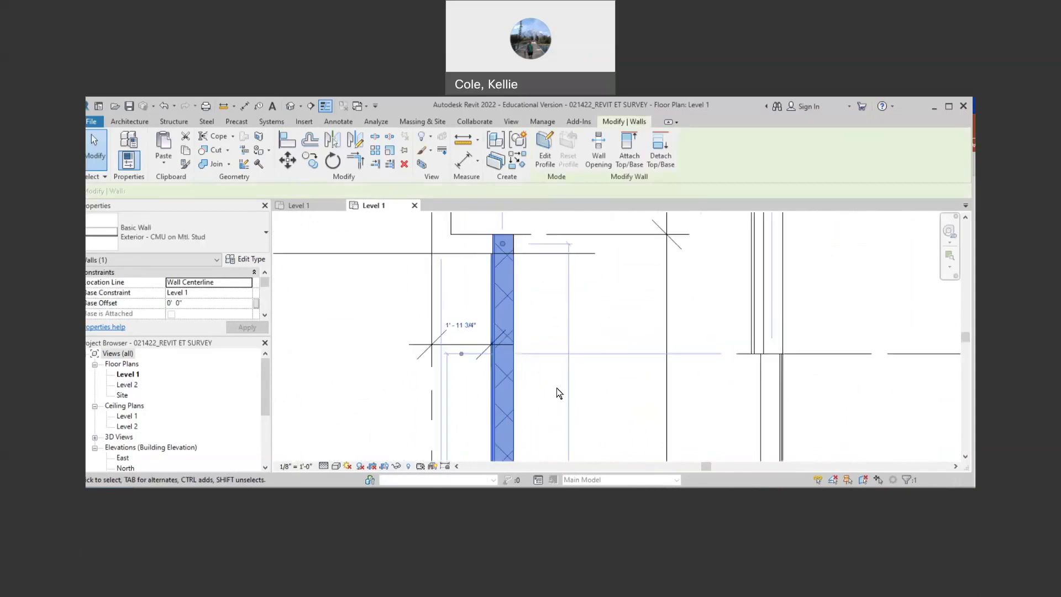
scroll(534, 403, "down", 5)
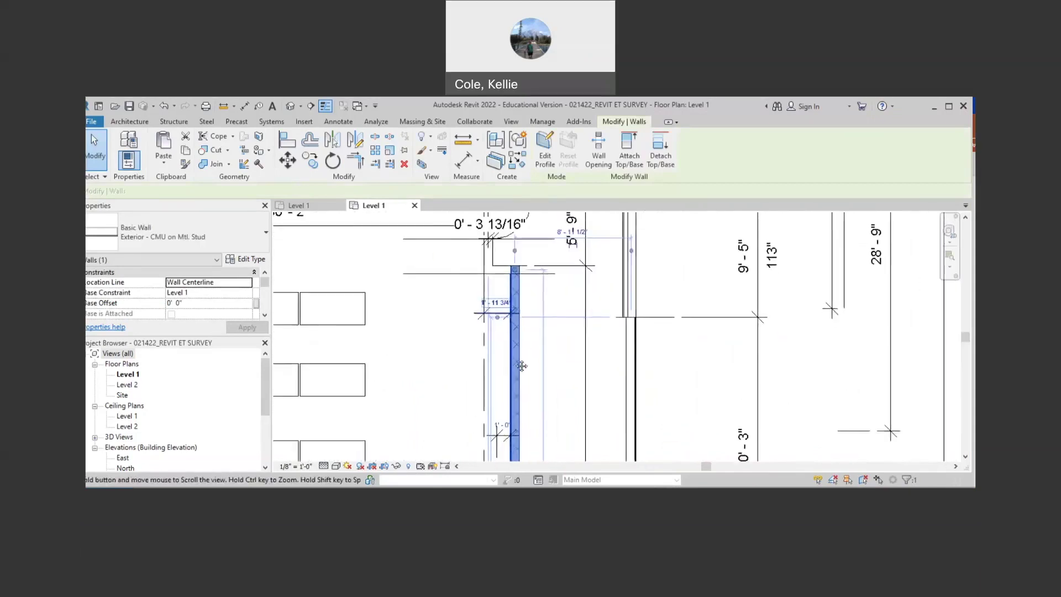
left_click(530, 313)
scroll(532, 313, "up", 4)
scroll(546, 290, "down", 1)
scroll(546, 290, "down", 4)
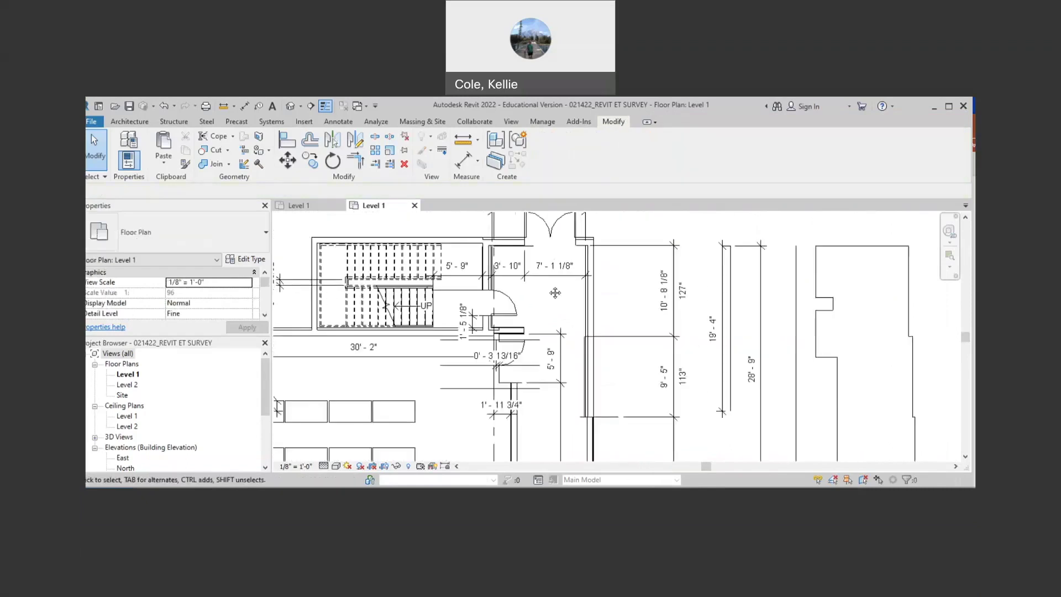
key("alt+Tab")
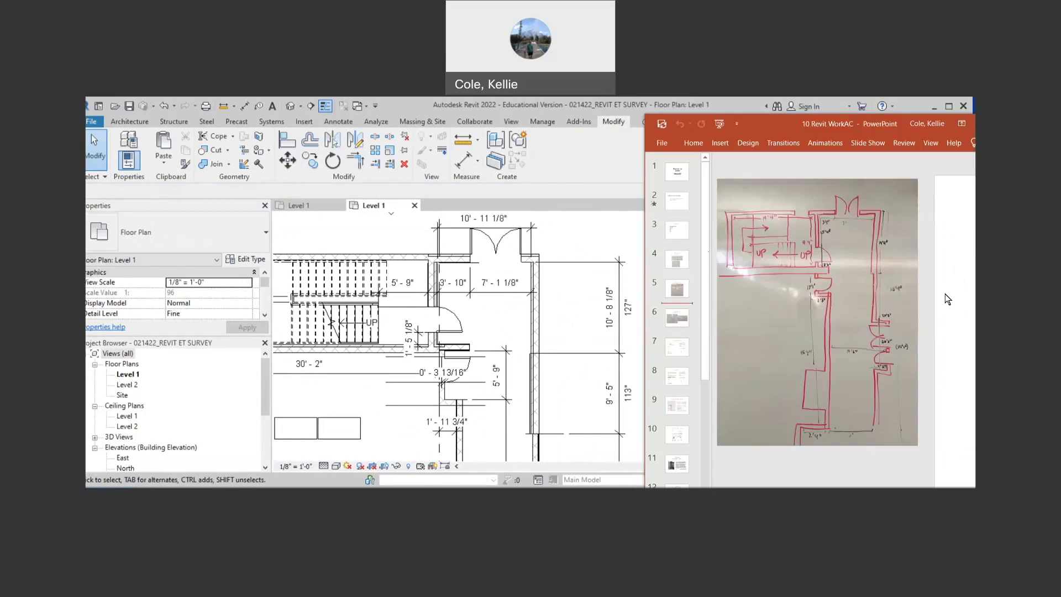
key("alt+Tab")
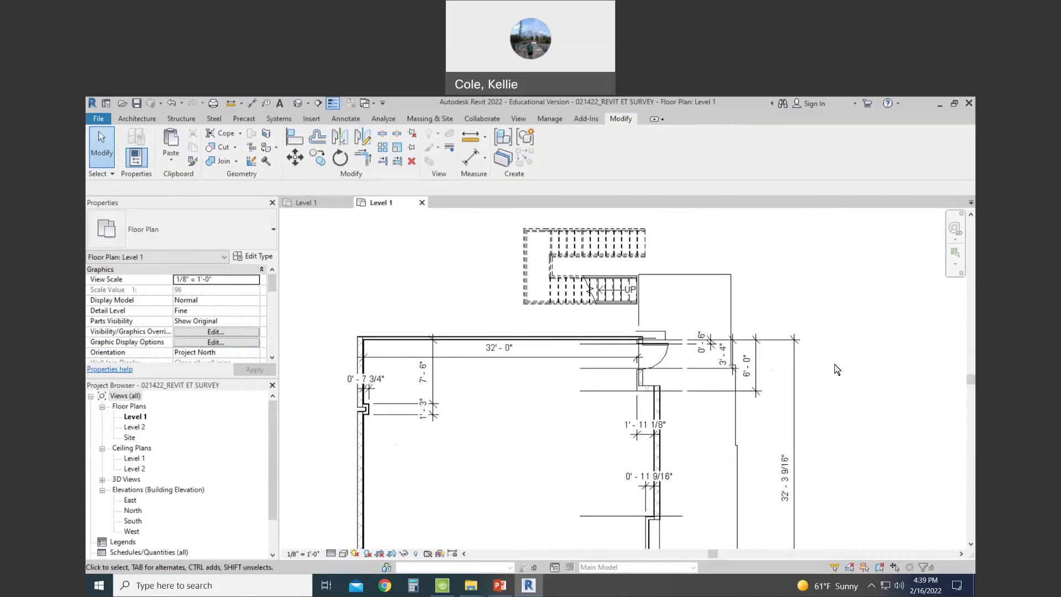
Place a 60" x 30" Desk component against the lower face of the left recess, near its end face.
scroll(834, 363, "down", 3)
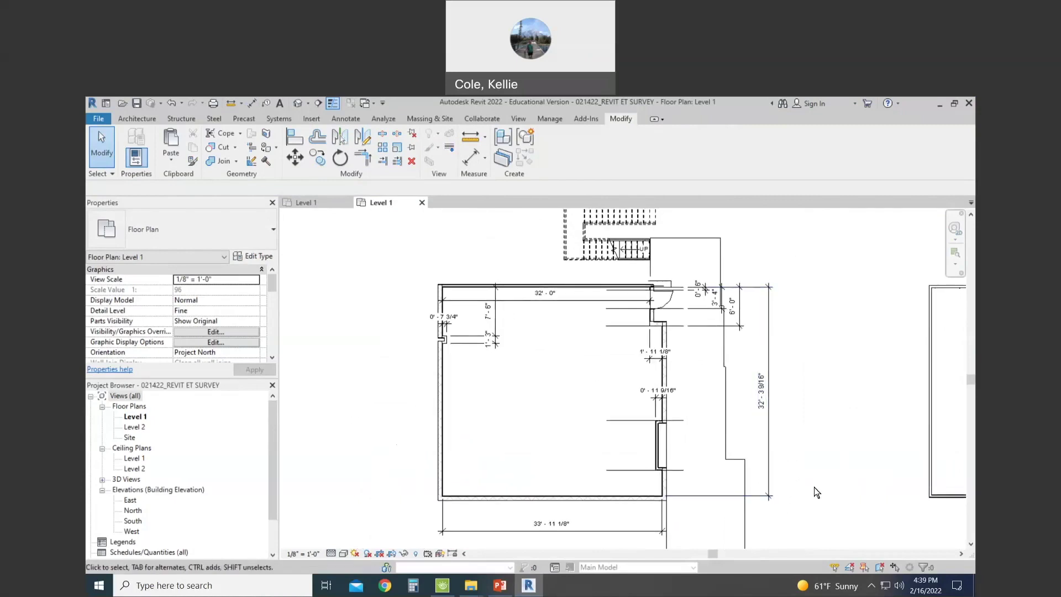
key("c")
key("m")
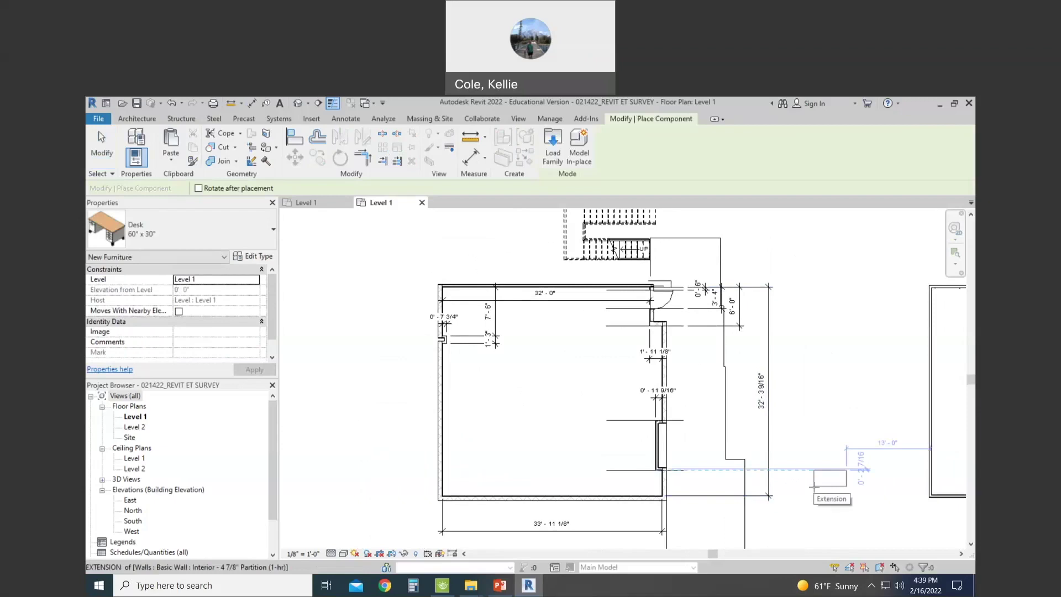
scroll(486, 337, "up", 4)
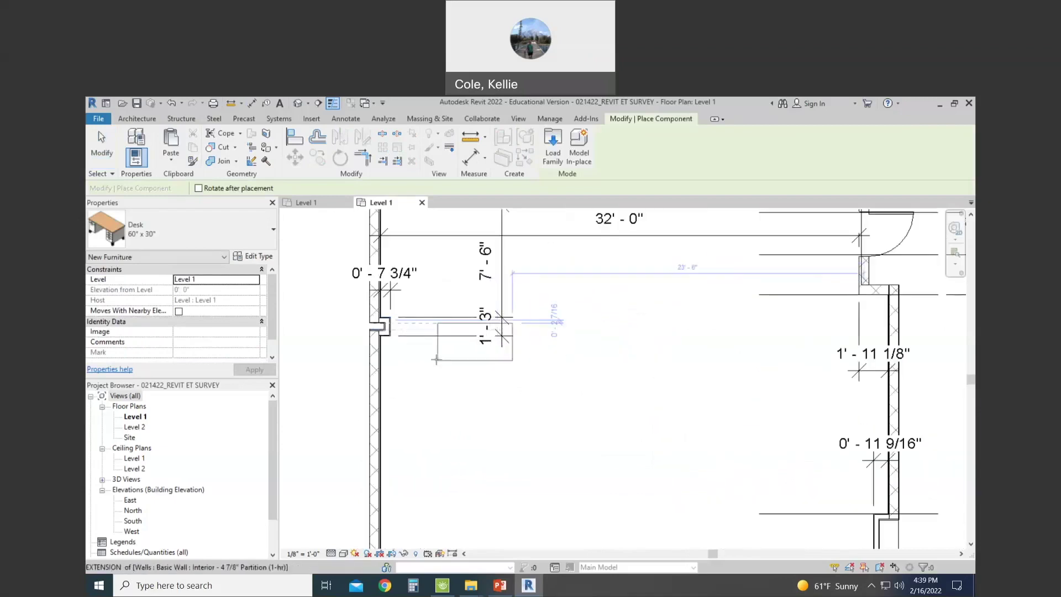
left_click(393, 374)
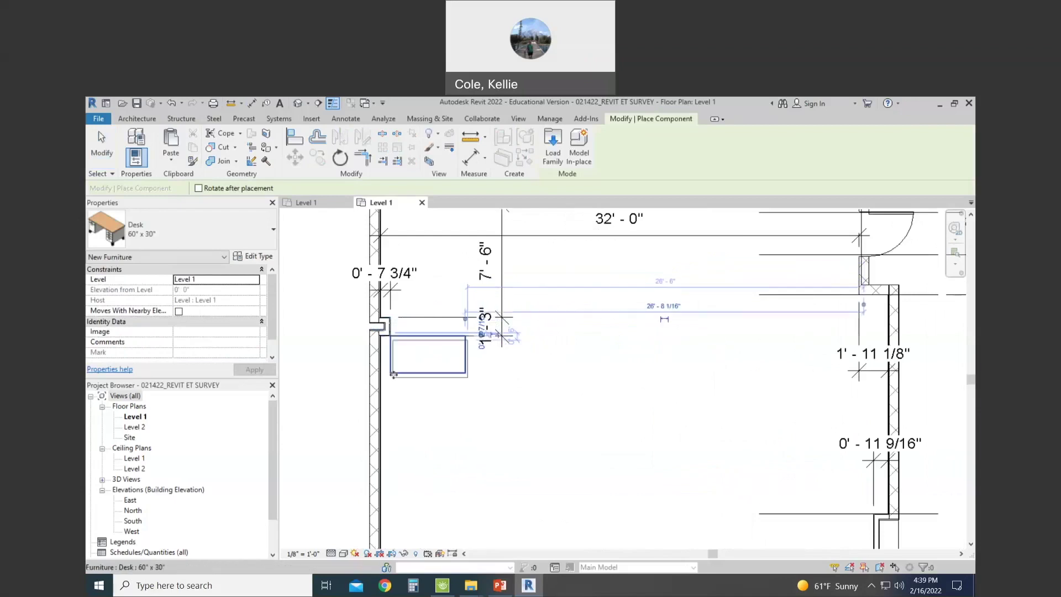
Place three more 60" x 30" desks beside the first, leaving narrow gaps, to complete a row of four.
scroll(474, 379, "up", 3)
left_click(469, 374)
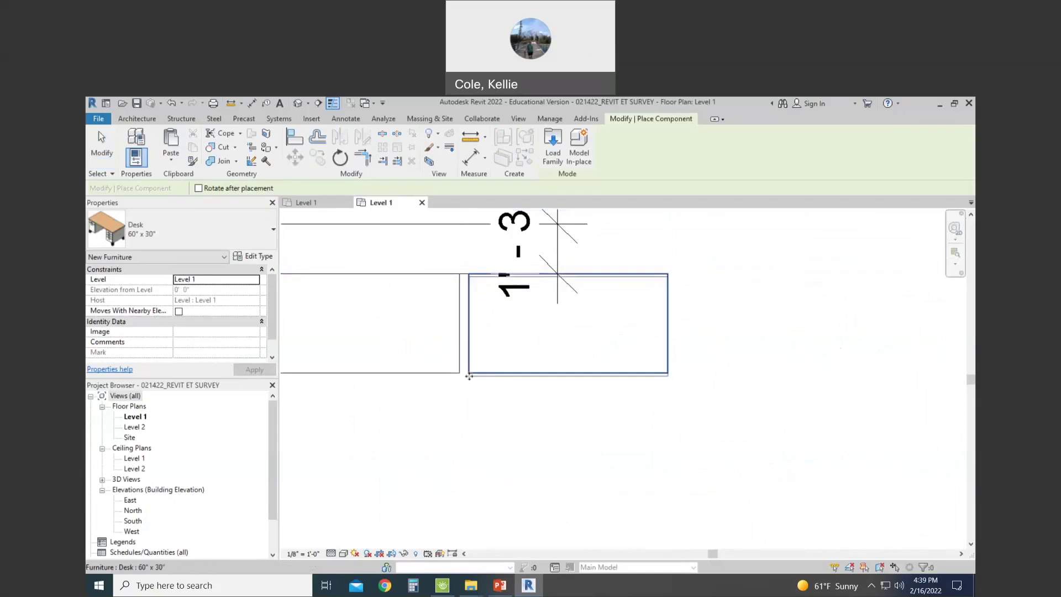
left_click(677, 374)
scroll(677, 374, "down", 4)
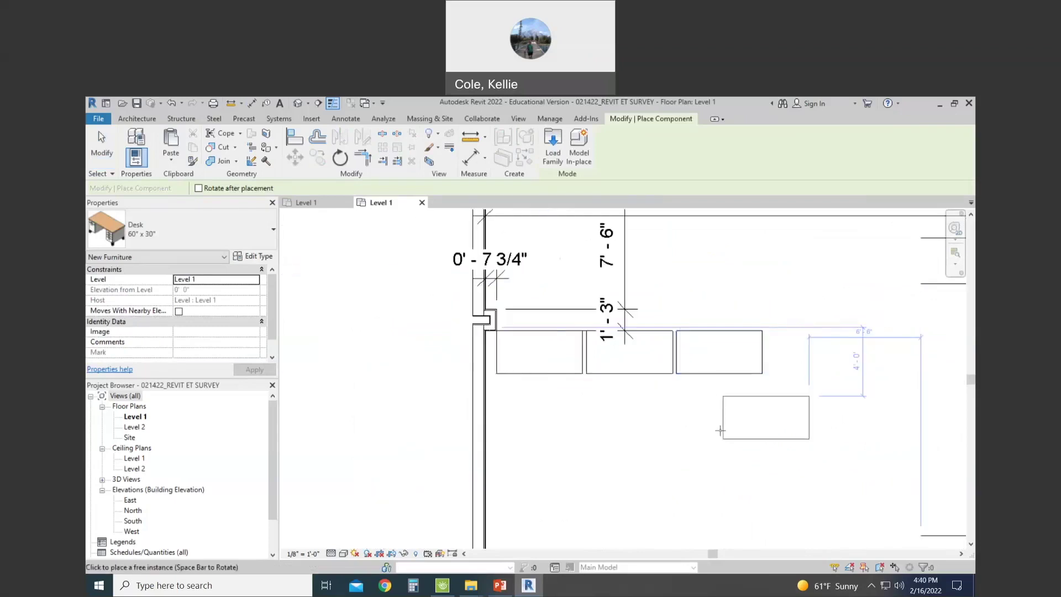
scroll(694, 412, "up", 4)
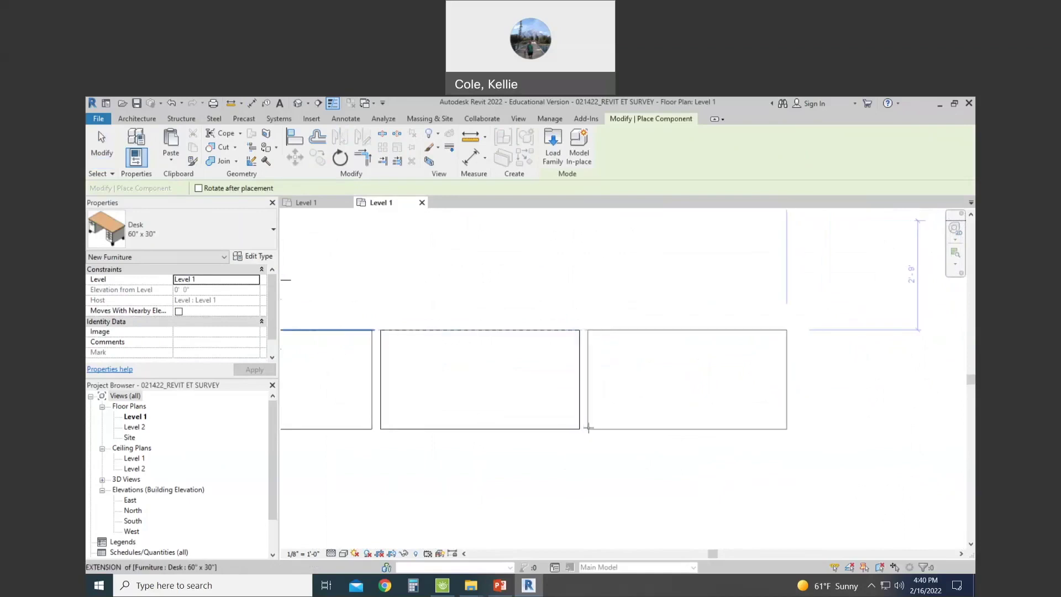
left_click(588, 429)
key("Escape")
key("Escape")
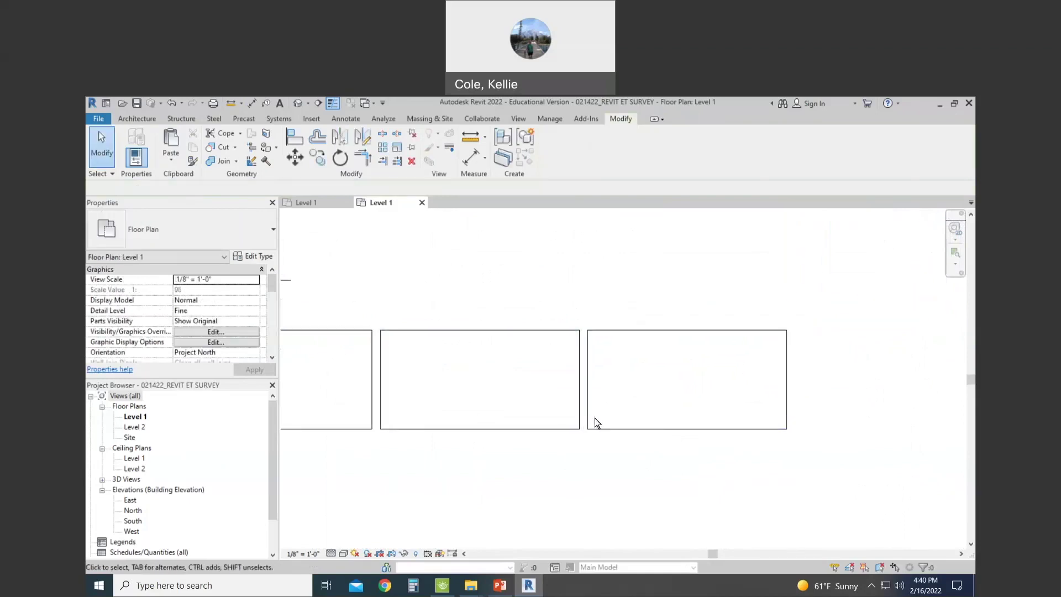
Copy the row of four desks three times down the classroom, with the first copy about 4' 6" below the original.
scroll(599, 419, "down", 3)
left_click_drag(709, 358, 351, 426)
key("c")
key("o")
left_click(371, 405)
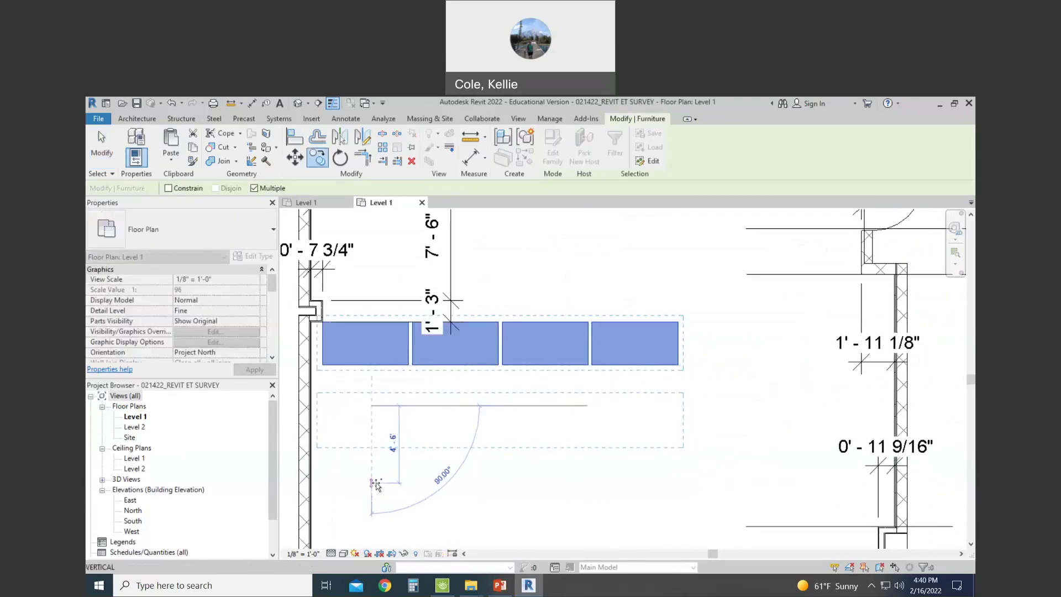
left_click(374, 484)
scroll(376, 483, "down", 1)
middle_click_drag(376, 484, 392, 315)
left_click(390, 396)
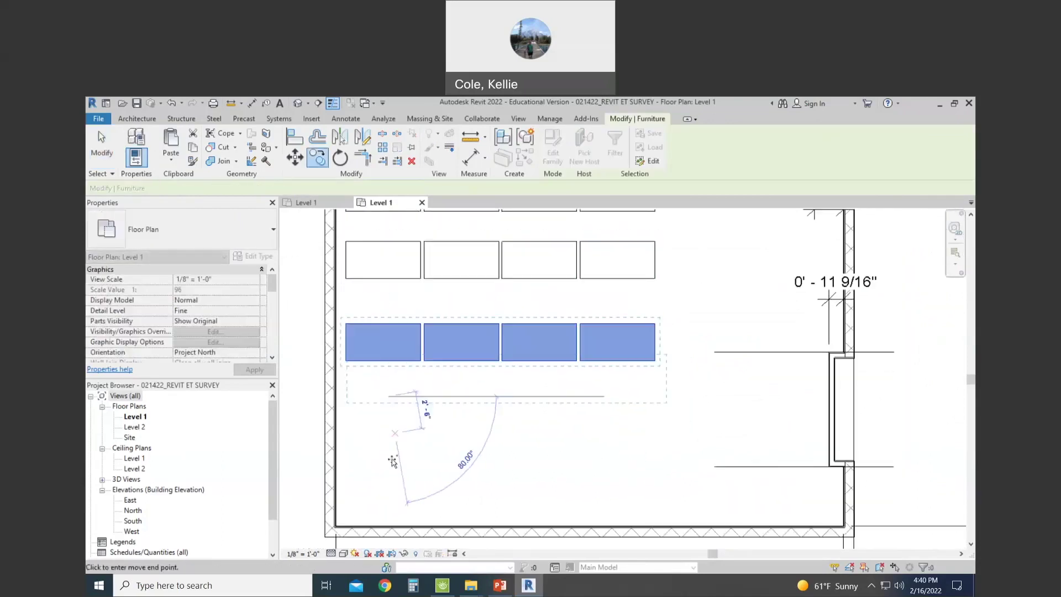
left_click(390, 493)
key("Escape")
key("Escape")
Nudge the third desk row slightly down and the second row further down to even out the spacing.
left_click_drag(664, 308, 426, 383)
middle_click_drag(681, 241, 659, 363)
key("Down")
left_click_drag(654, 349, 352, 420)
key("Down")
key("Down")
key("Down")
key("Down")
left_click(664, 351)
scroll(664, 350, "down", 3)
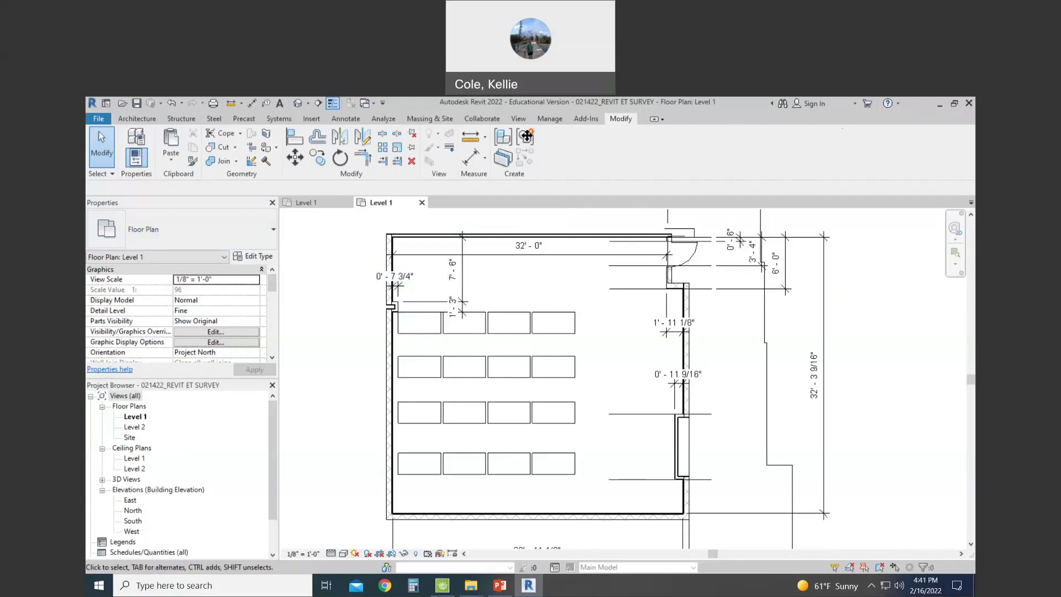
Create a perspective camera view from the classroom's lower-left corner, aimed diagonally past the door at the upper-right corner.
left_click(518, 118)
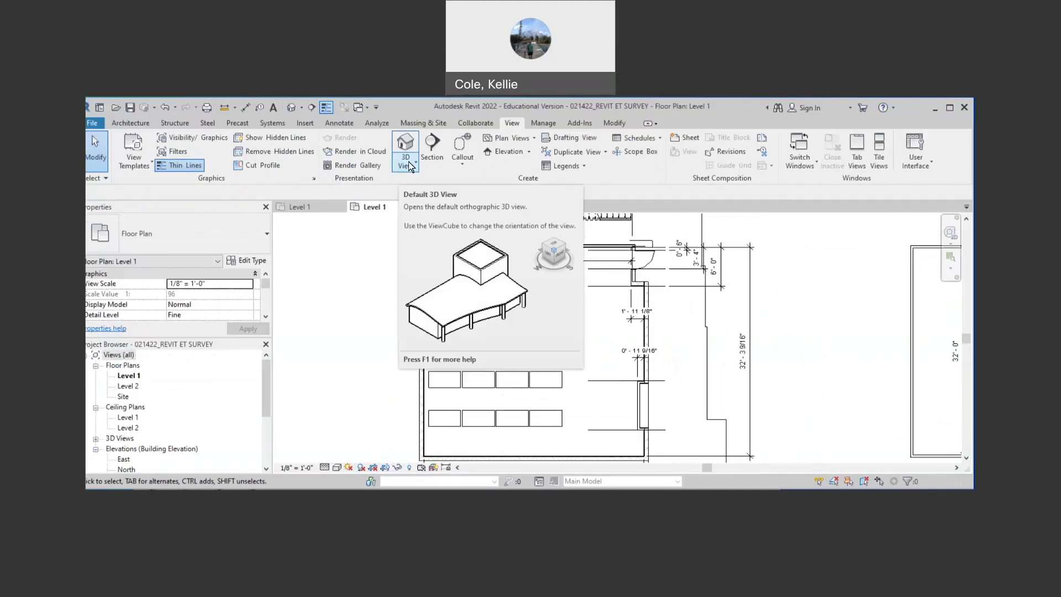
left_click(409, 162)
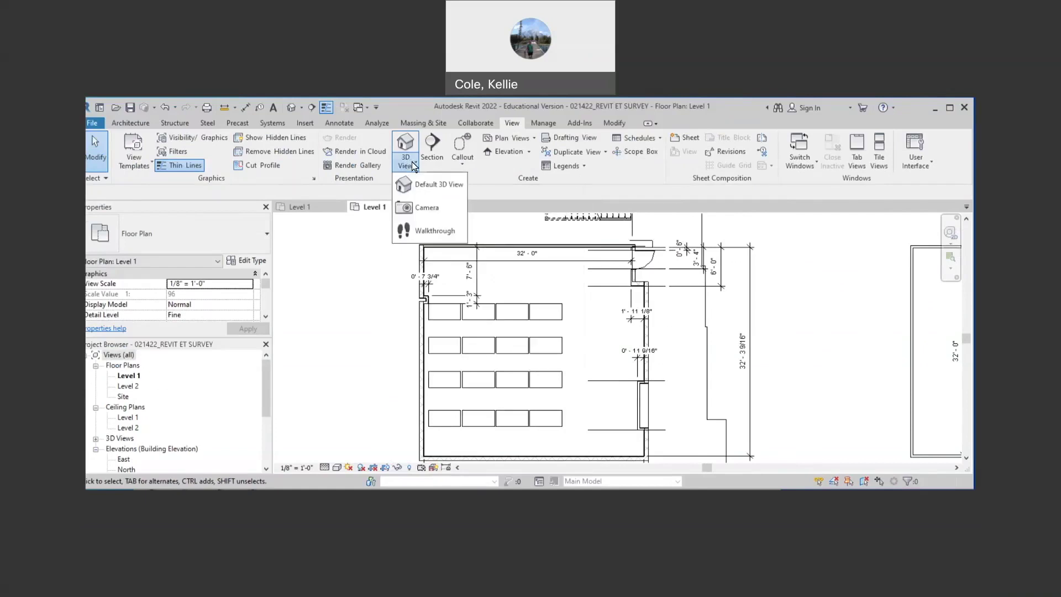
left_click(455, 210)
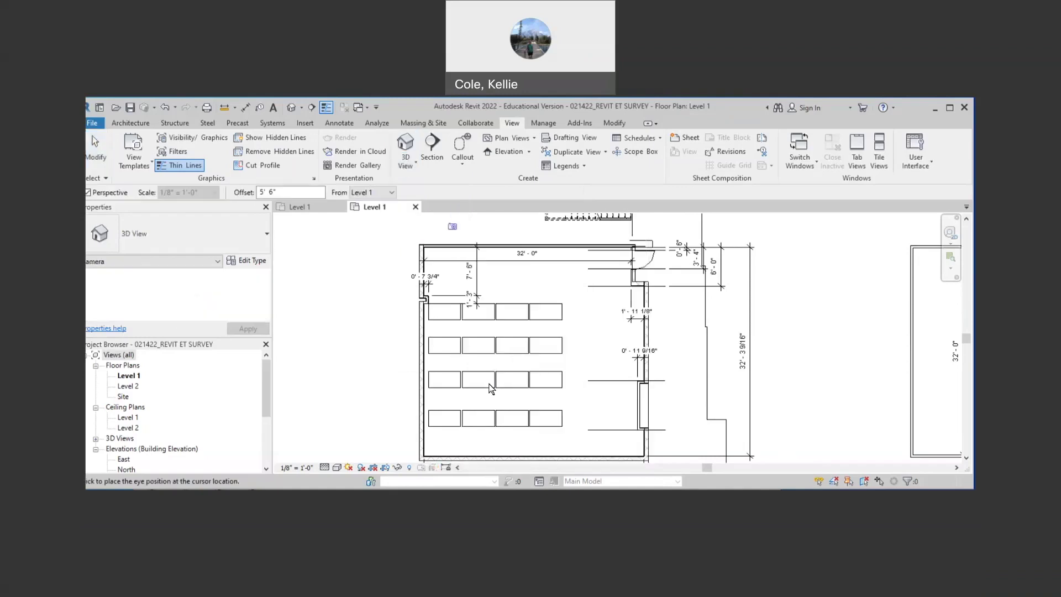
left_click(435, 445)
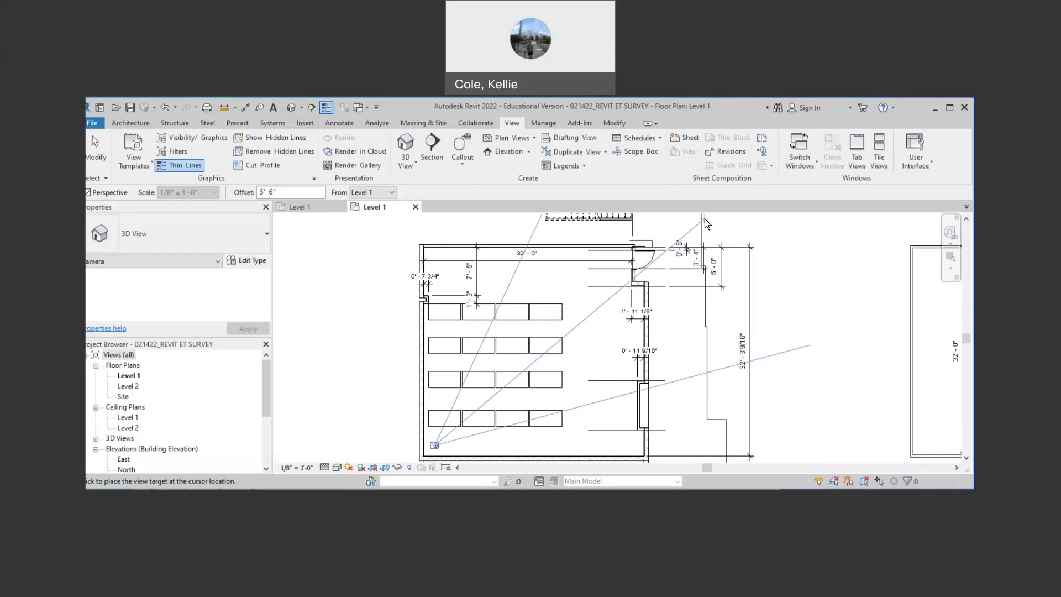
left_click(705, 219)
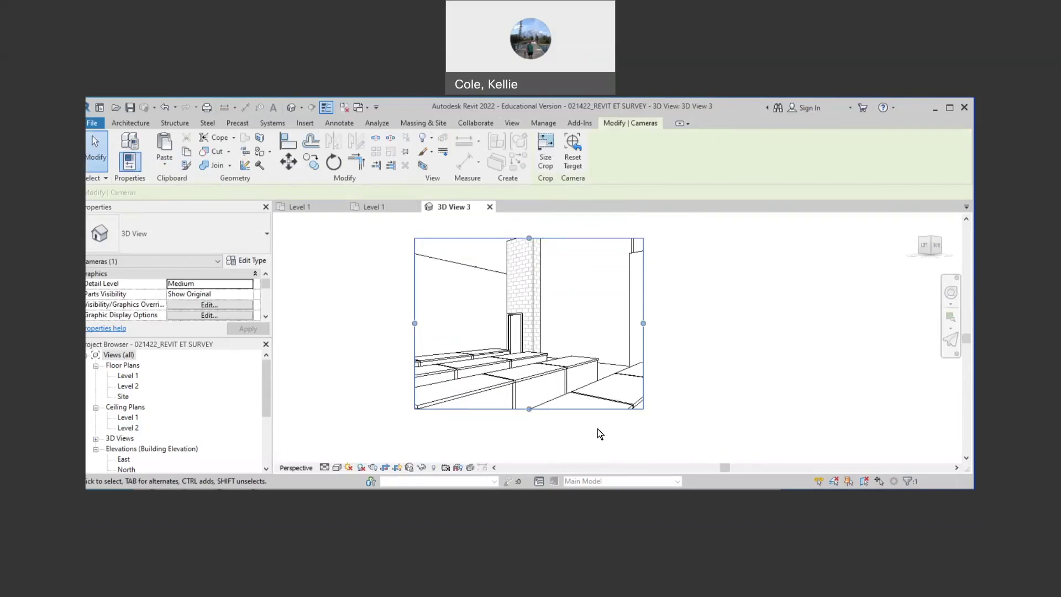
Enlarge the camera view's crop region on both sides and downward to show more of the desks and walls.
left_click_drag(644, 323, 703, 323)
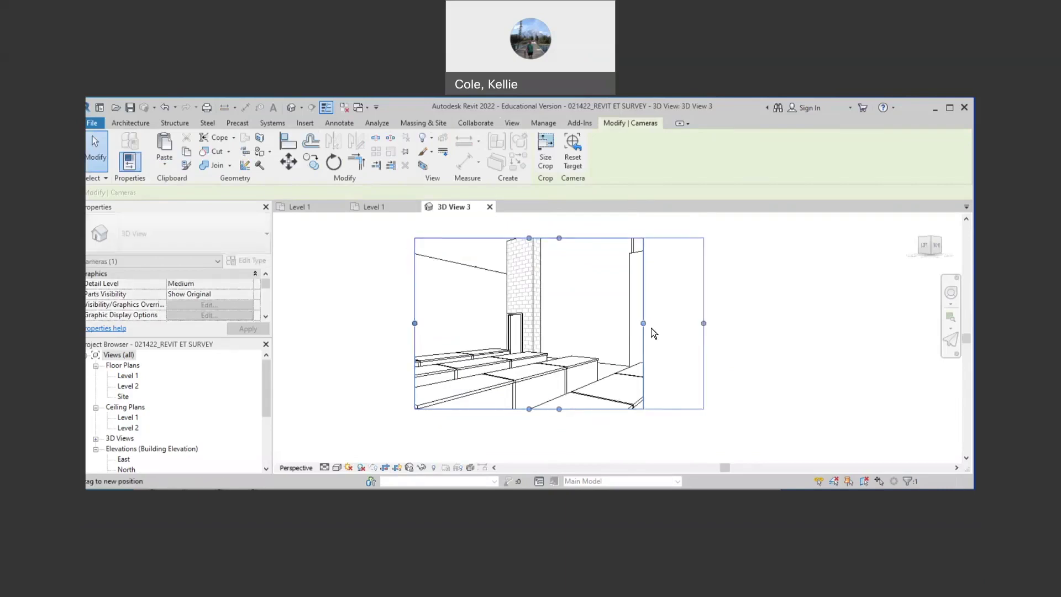
left_click_drag(414, 324, 325, 323)
left_click_drag(510, 410, 511, 449)
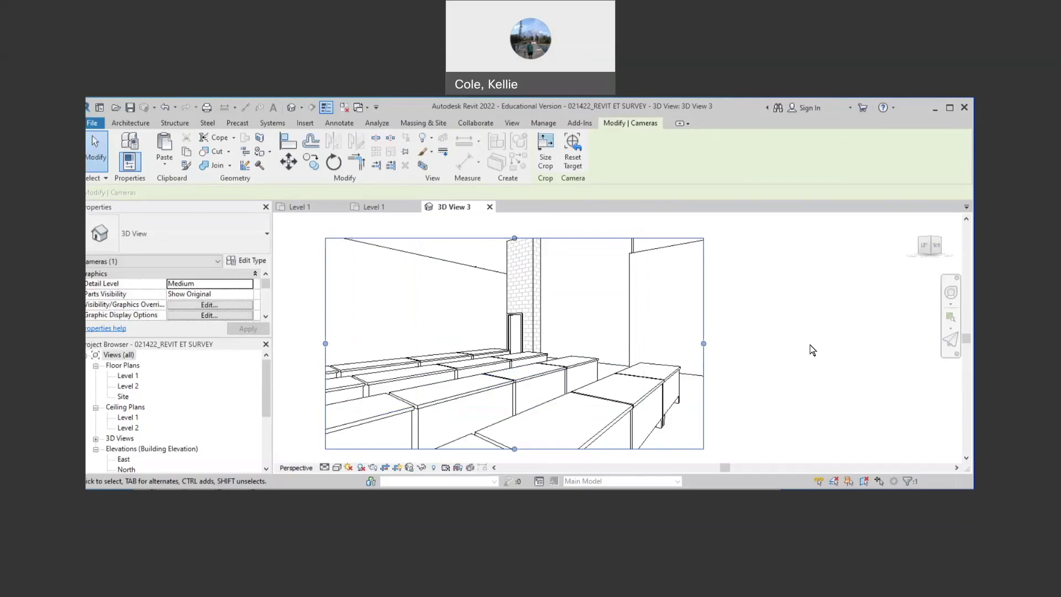
left_click(812, 349)
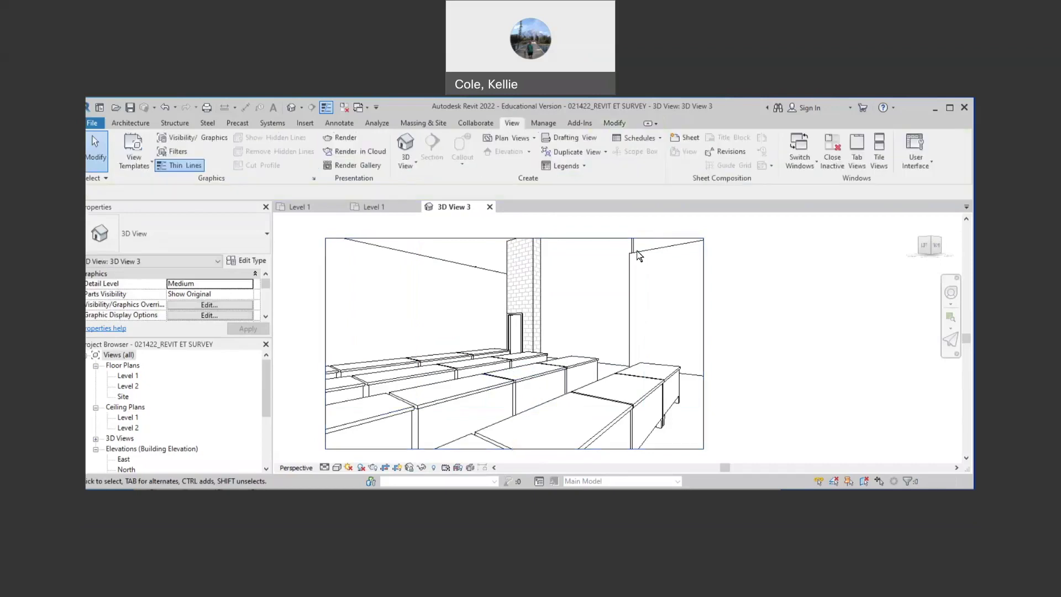
Place an automatic 2' x 4' ACT System ceiling over the classroom in the Level 1 plan and check it in the camera view.
left_click(377, 206)
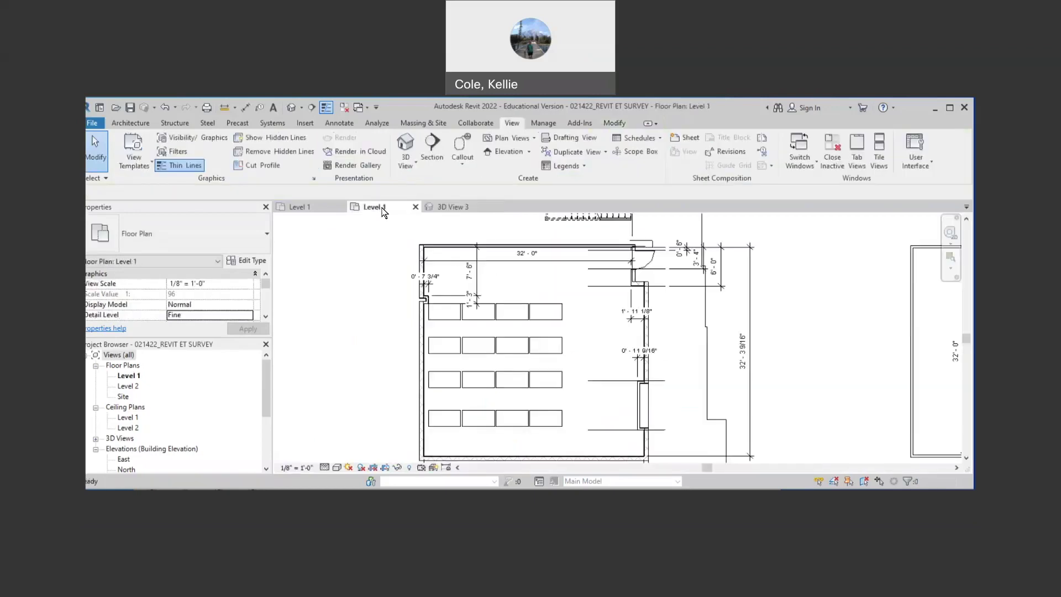
scroll(595, 350, "down", 2)
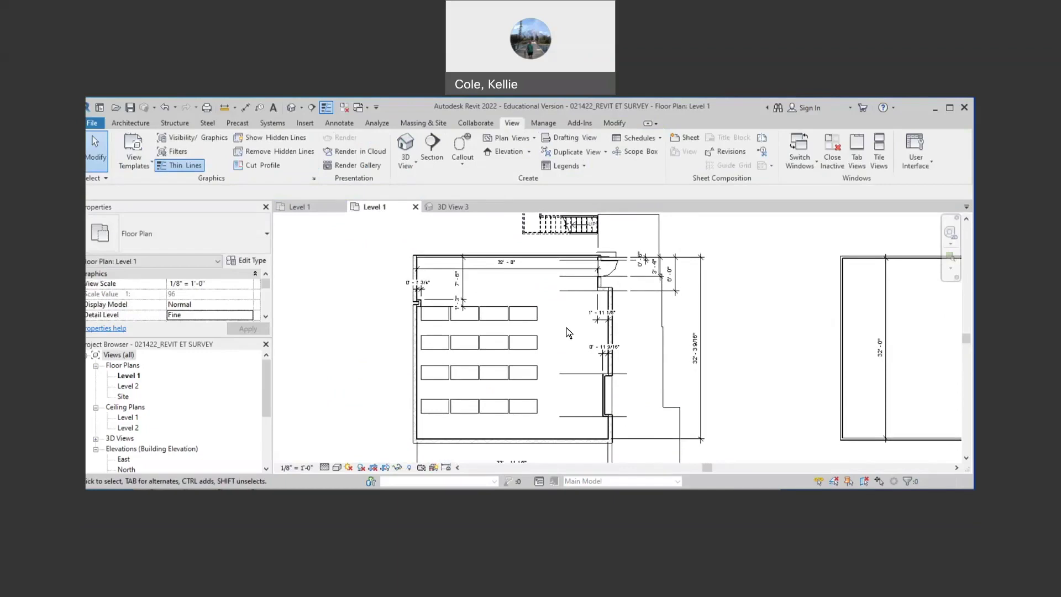
left_click(146, 125)
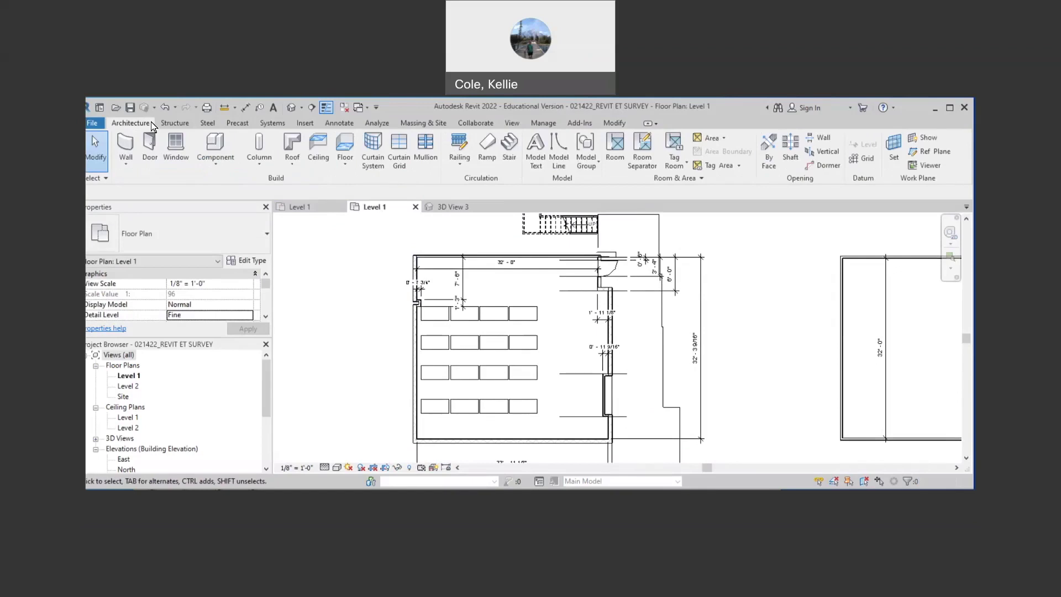
left_click(324, 140)
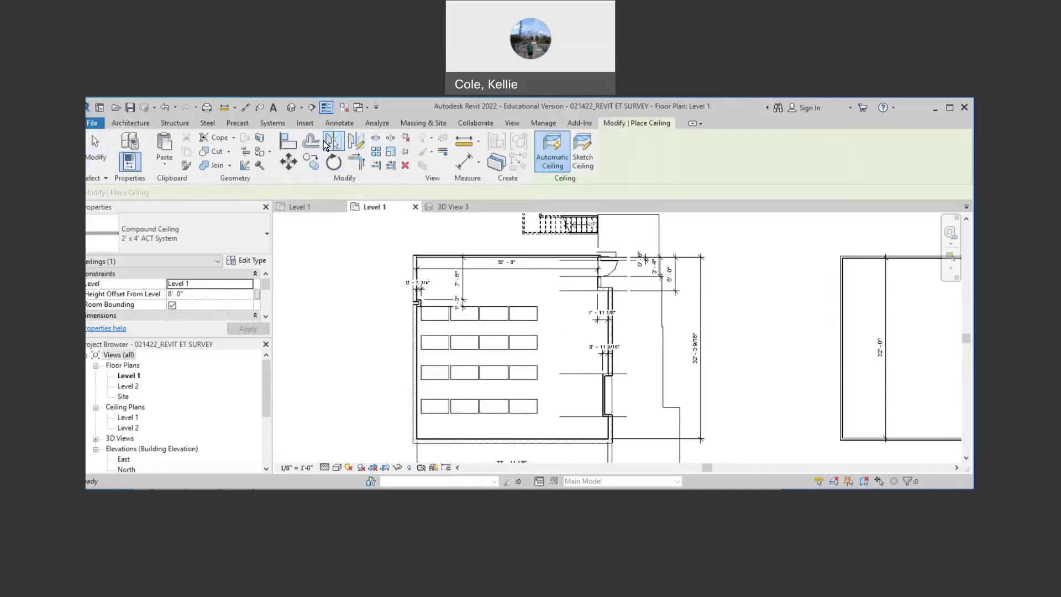
left_click(544, 293)
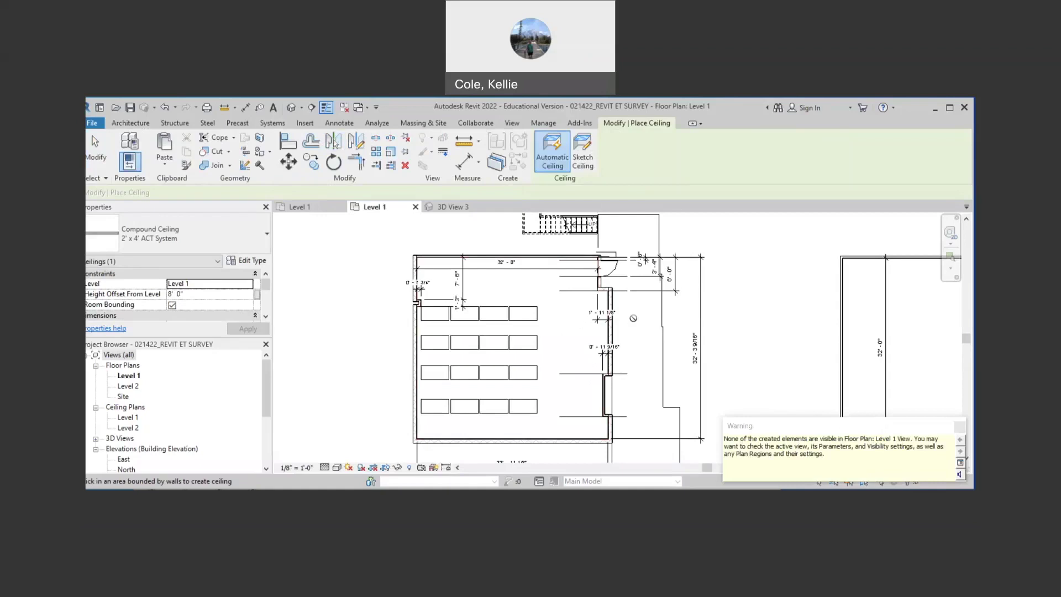
left_click(960, 430)
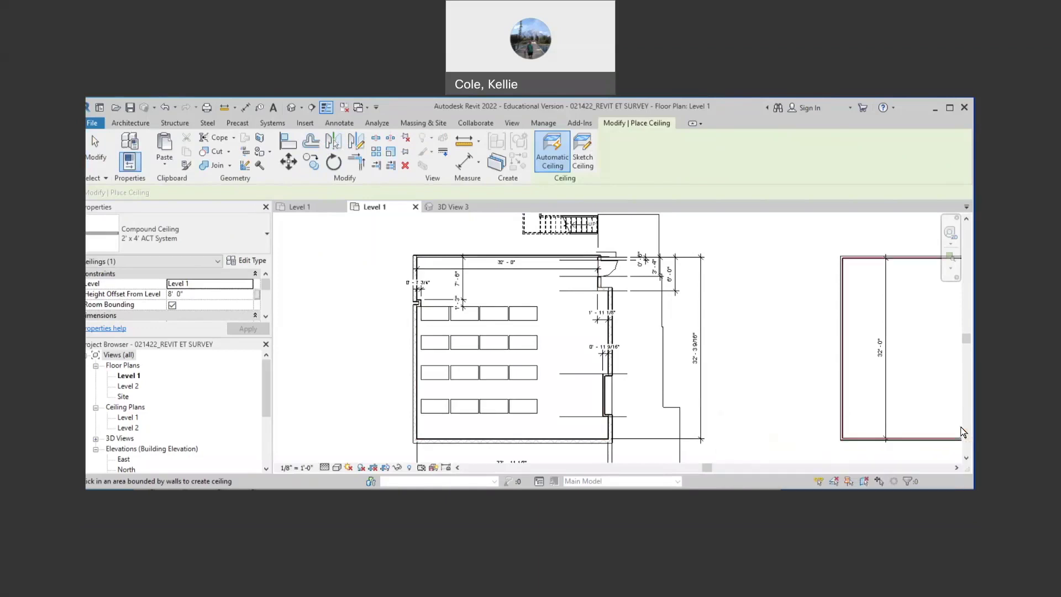
left_click(453, 209)
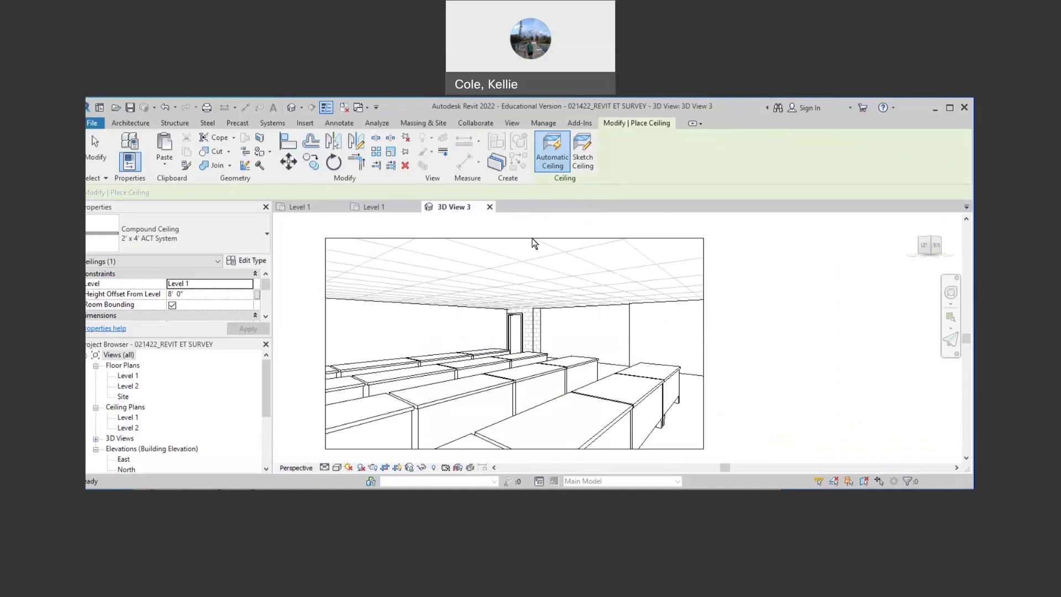
left_click(761, 314)
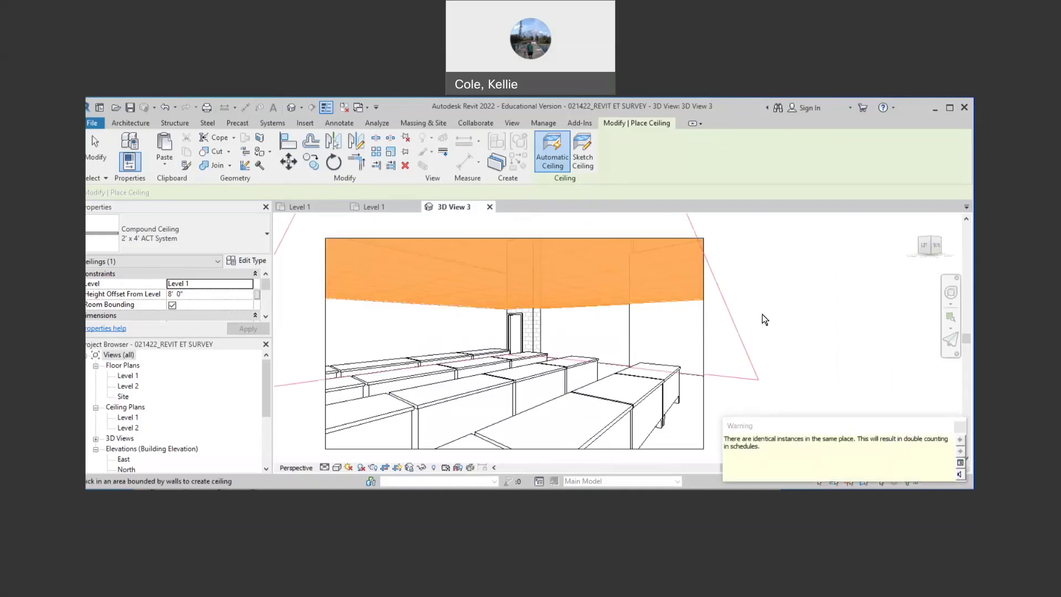
key("Escape")
key("Escape")
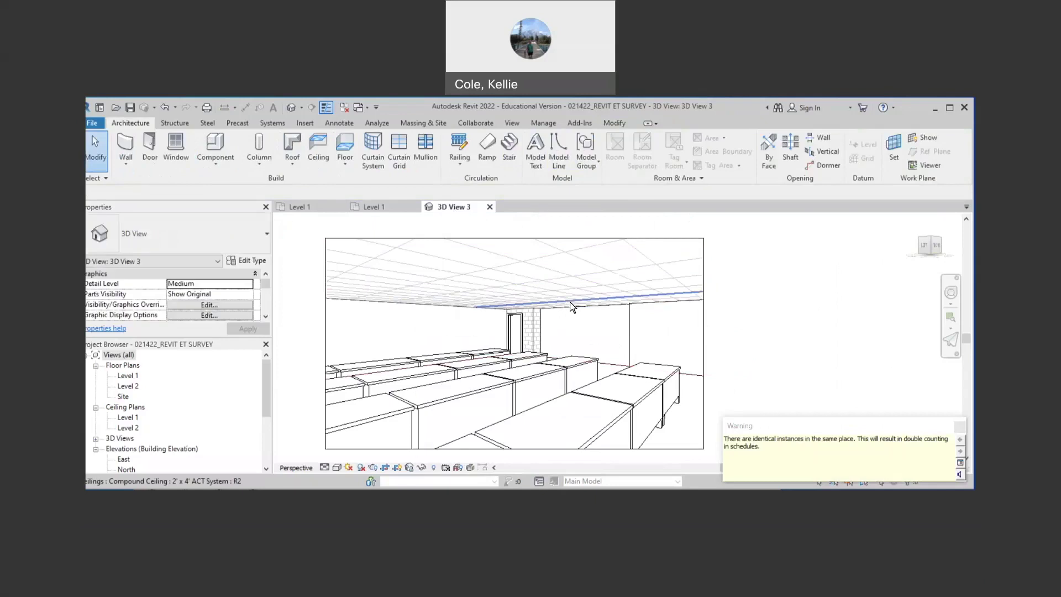
Set the classroom ceiling's height offset from Level 1 to 9' 0".
left_click(636, 307)
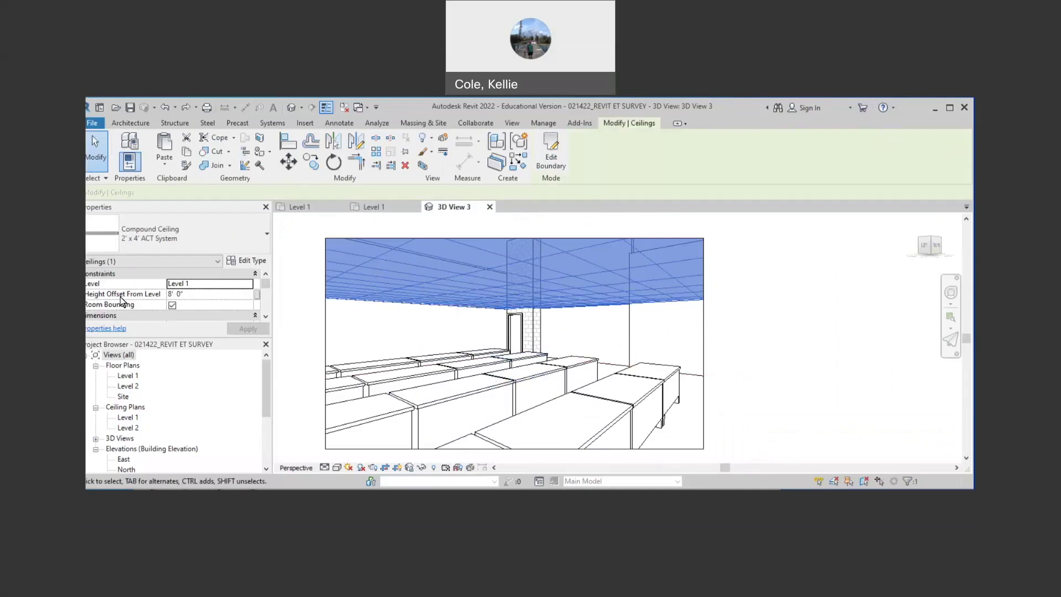
left_click(211, 294)
type("9")
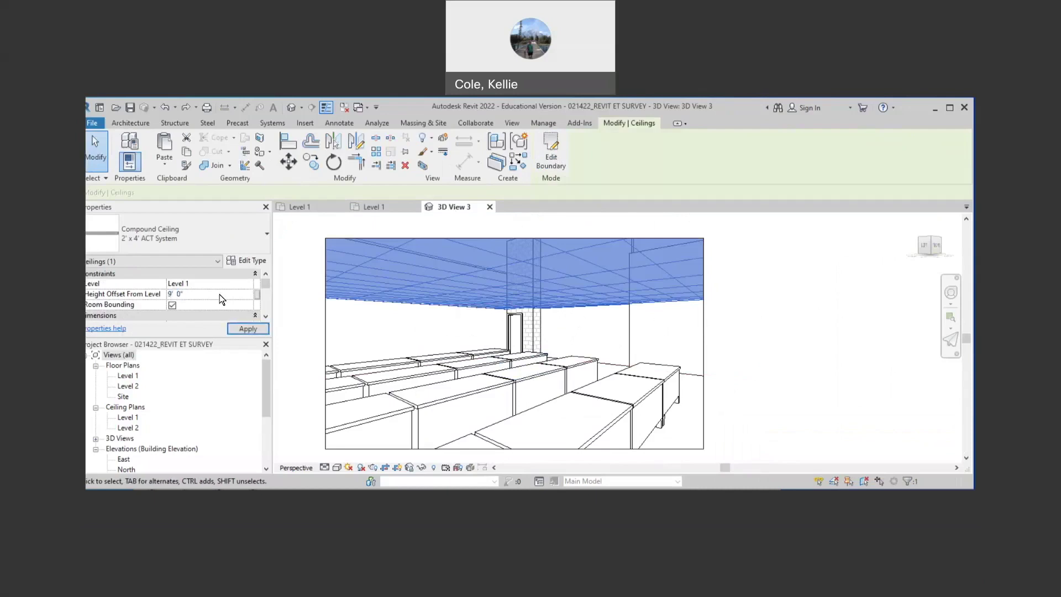
left_click(807, 359)
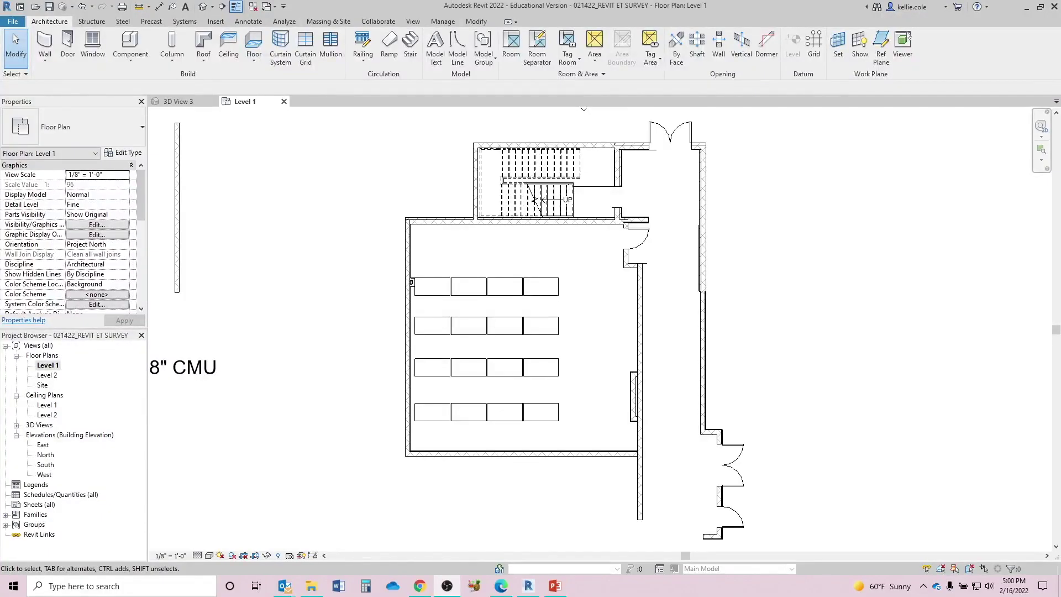
Begin a roof by footprint from the Level 1 plan and move its base to Level 2.
left_click(873, 251)
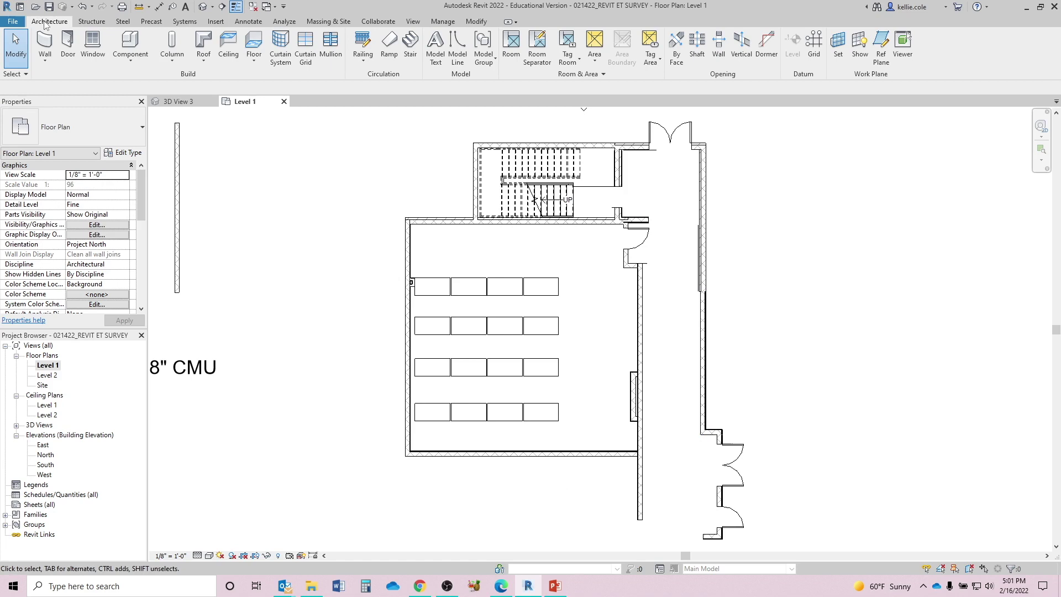
left_click(213, 52)
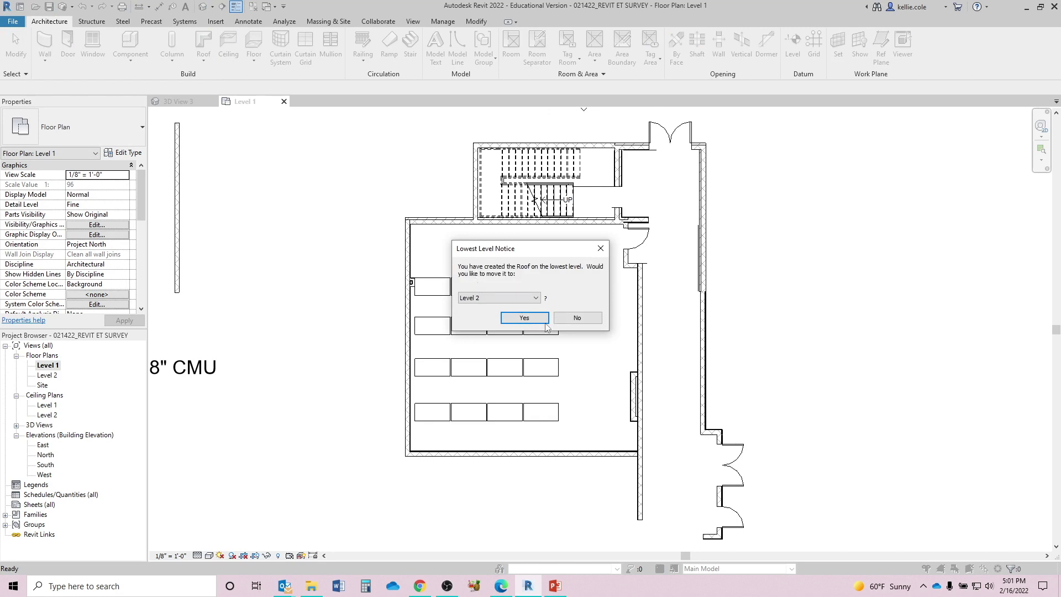
left_click(524, 318)
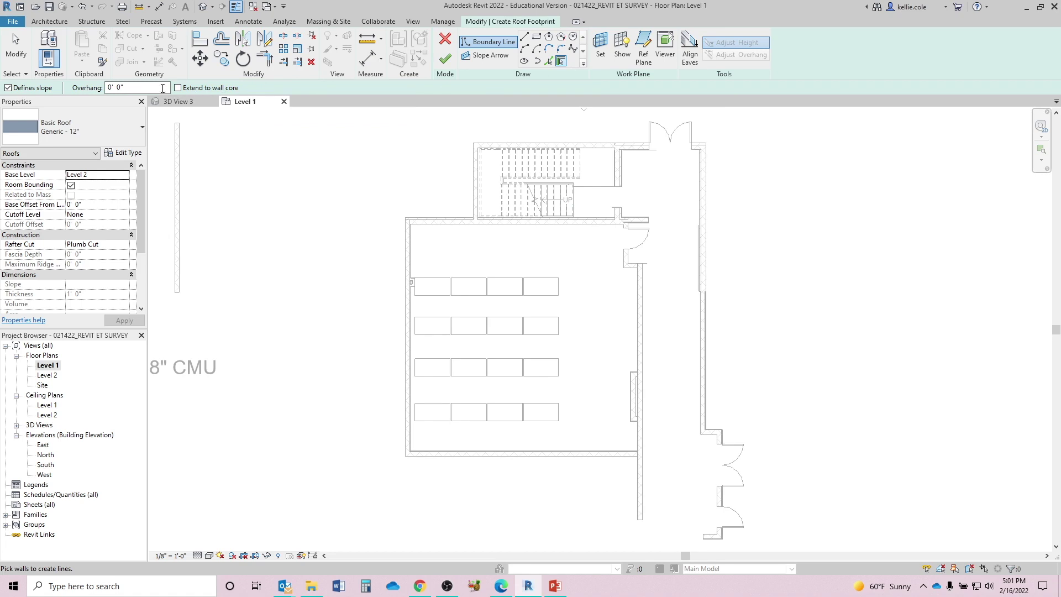
left_click(137, 87)
left_click(433, 228)
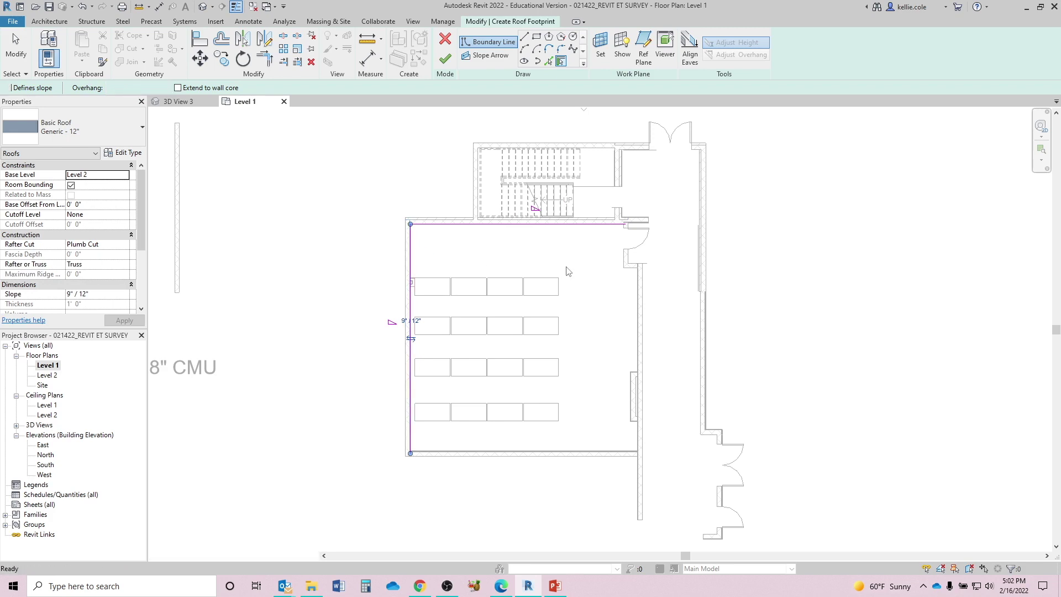
key("ctrl+z")
key("ctrl+z")
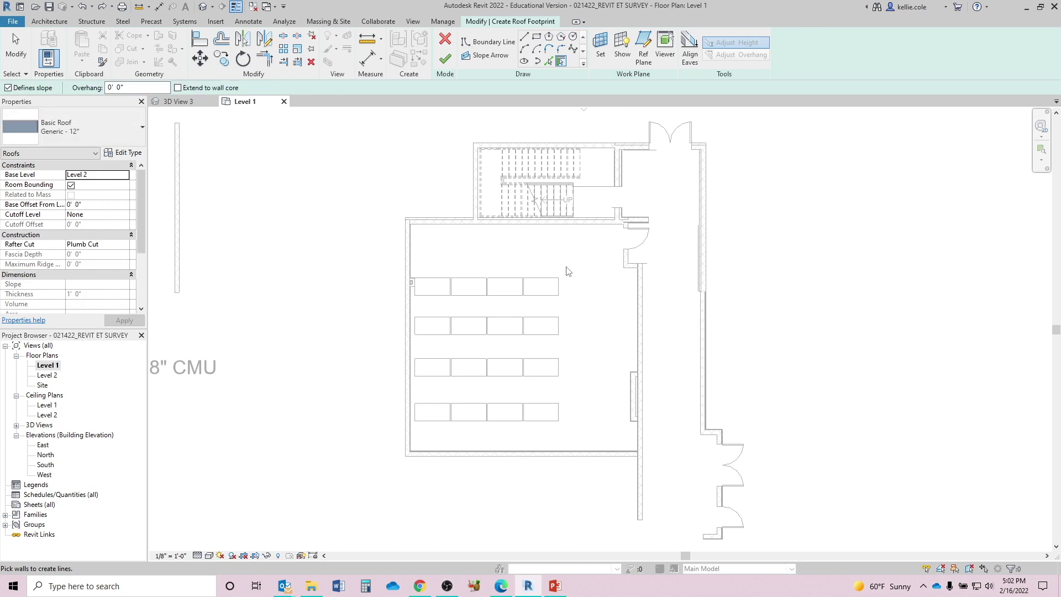
Set the roof overhang to 18" and create slope-defining boundary lines from the classroom's upper, left, lower and right walls.
left_click_drag(145, 88, 92, 91)
type("1")
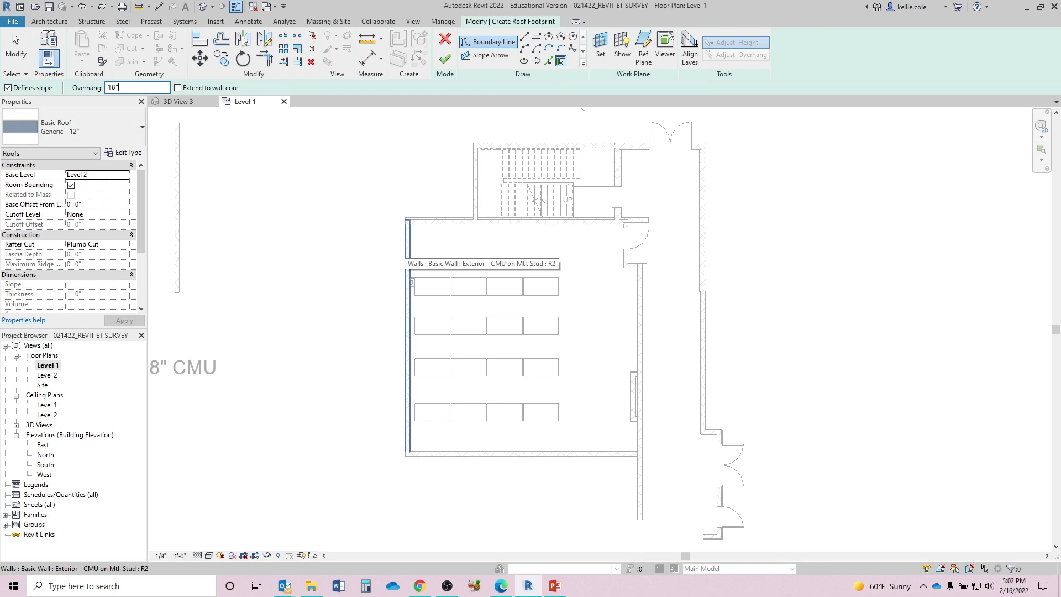
type("8\"")
key("Return")
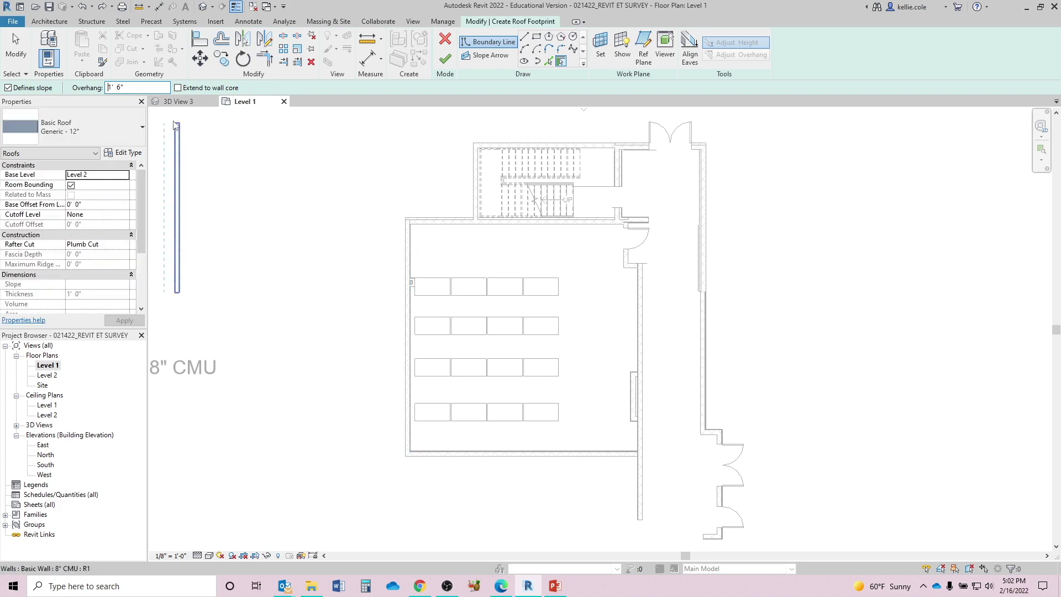
left_click(446, 221)
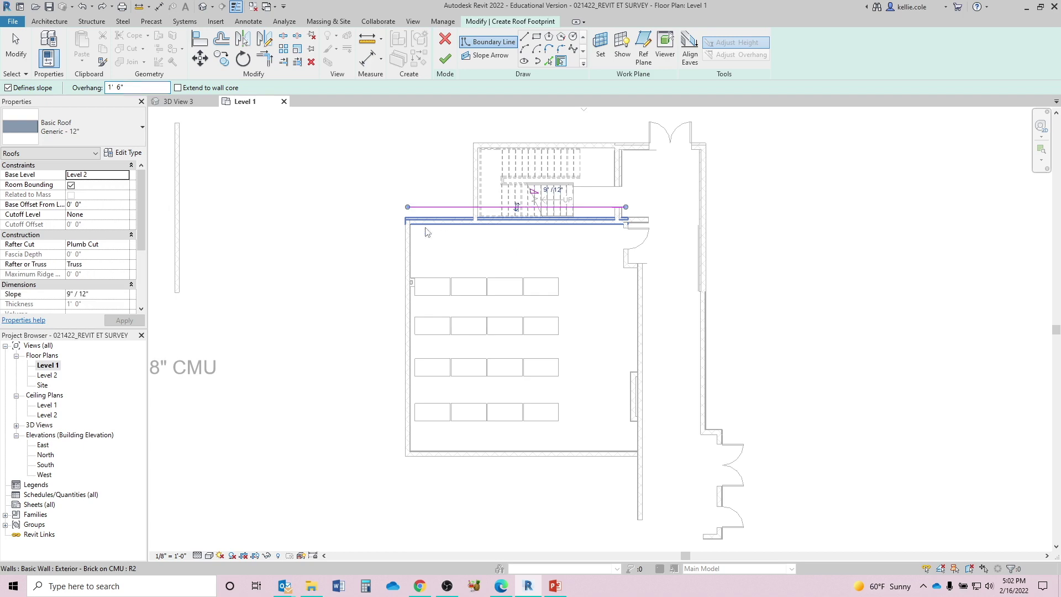
left_click(408, 252)
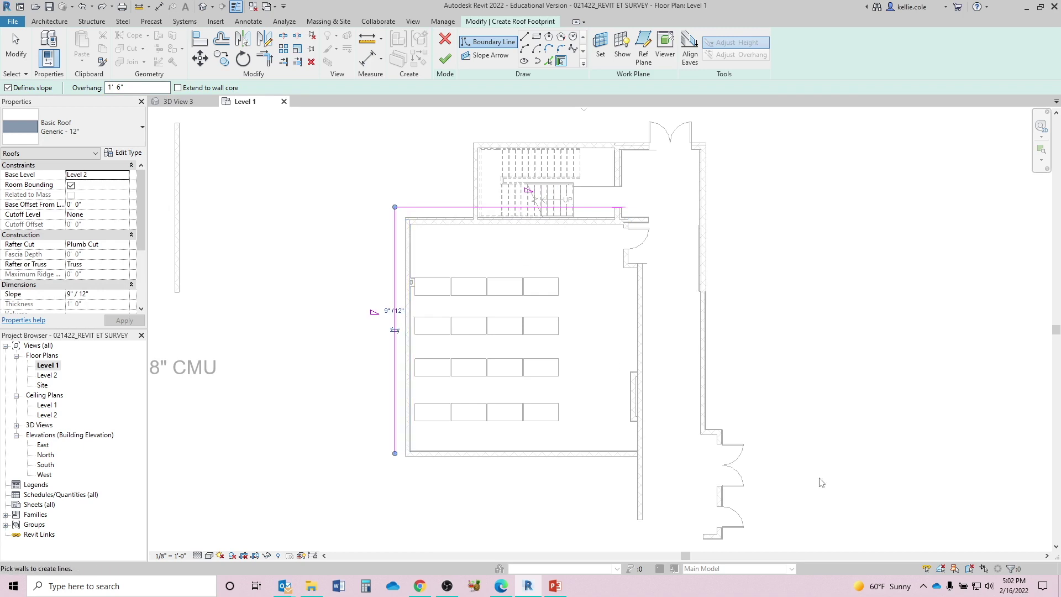
left_click(594, 458)
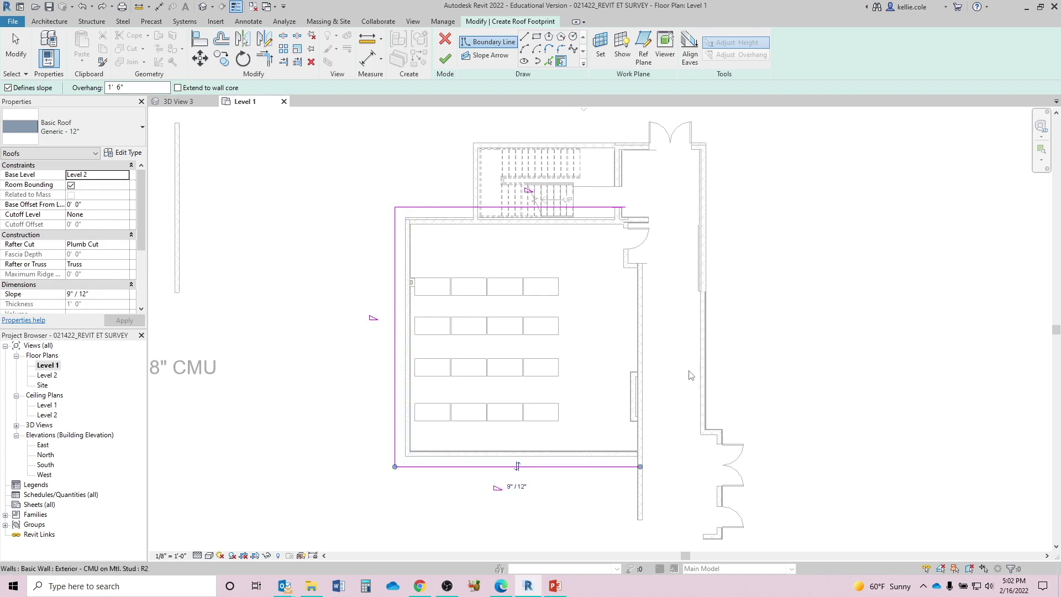
left_click(643, 331)
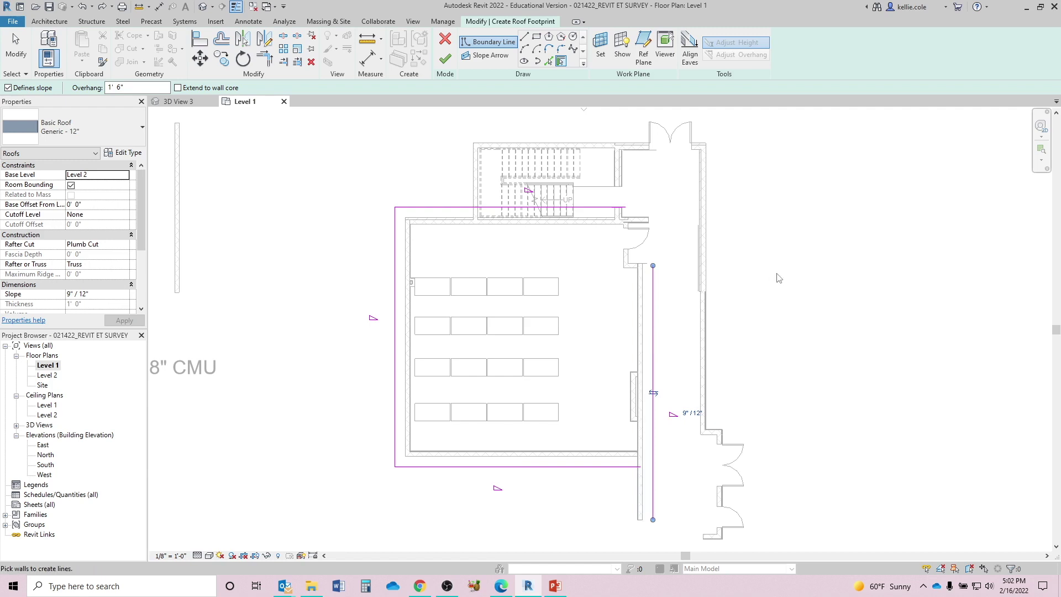
Trim and extend the right roof boundary line to meet the upper and lower lines, closing the rectangular footprint.
key("Escape")
key("Escape")
key("t")
key("r")
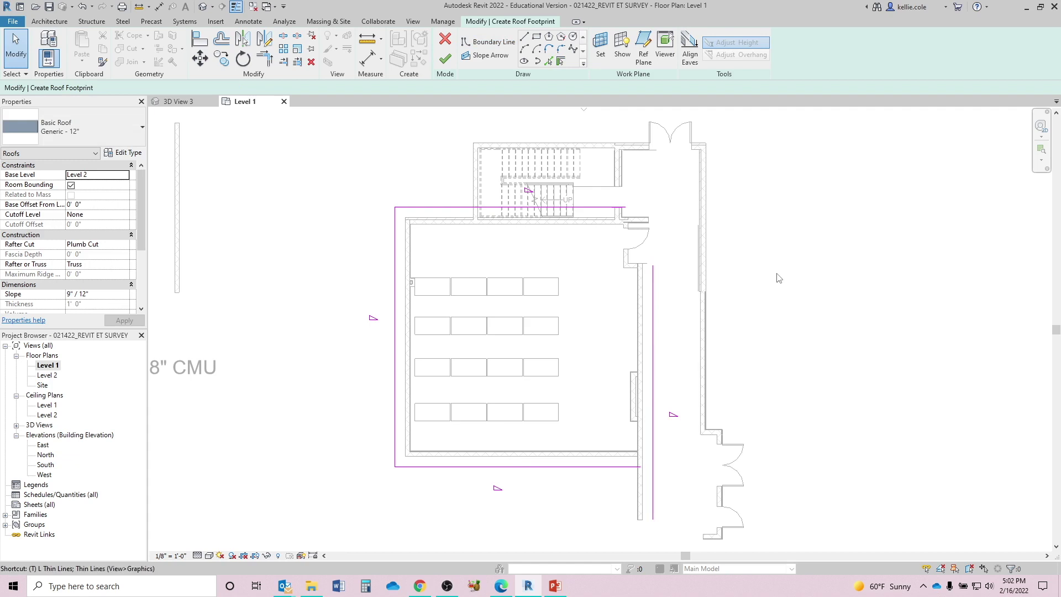
left_click(575, 210)
left_click(653, 332)
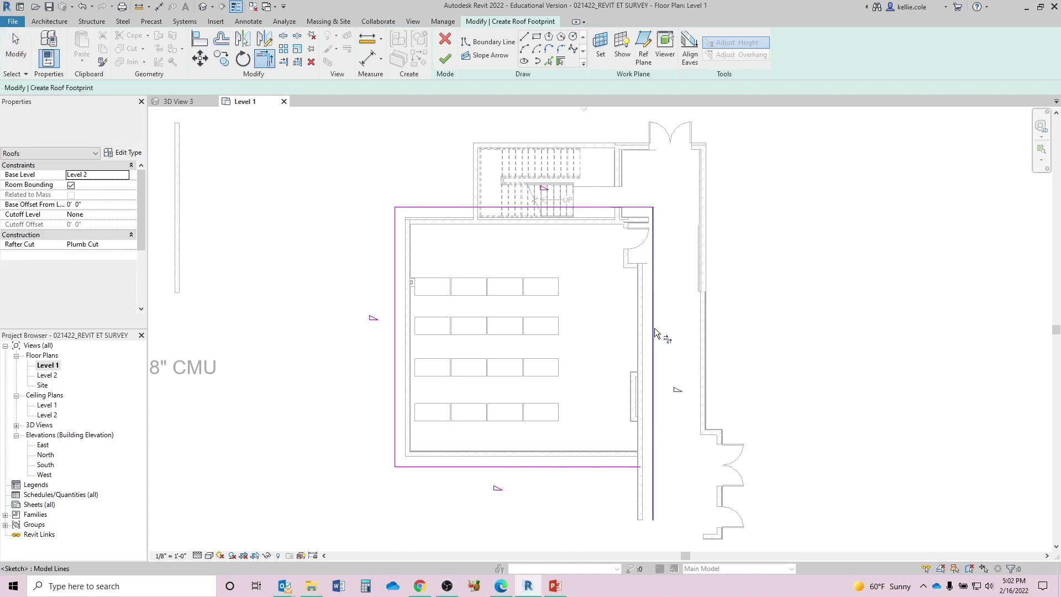
left_click(611, 465)
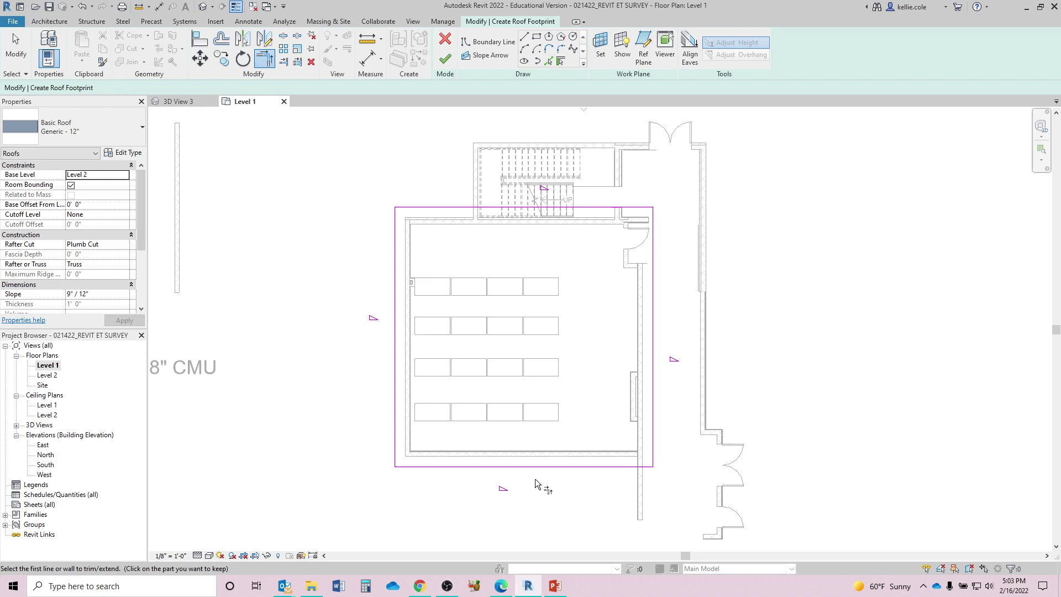
Finish the roof footprint and decline attaching the highlighted walls to the roof.
left_click(446, 58)
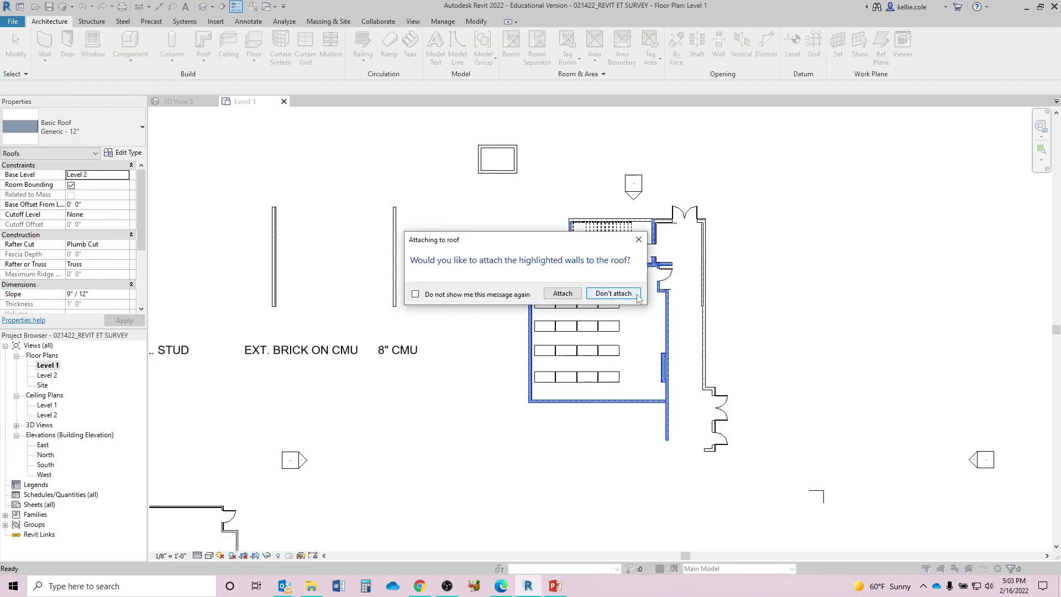
left_click(613, 294)
scroll(704, 326, "up", 3)
left_click(897, 290)
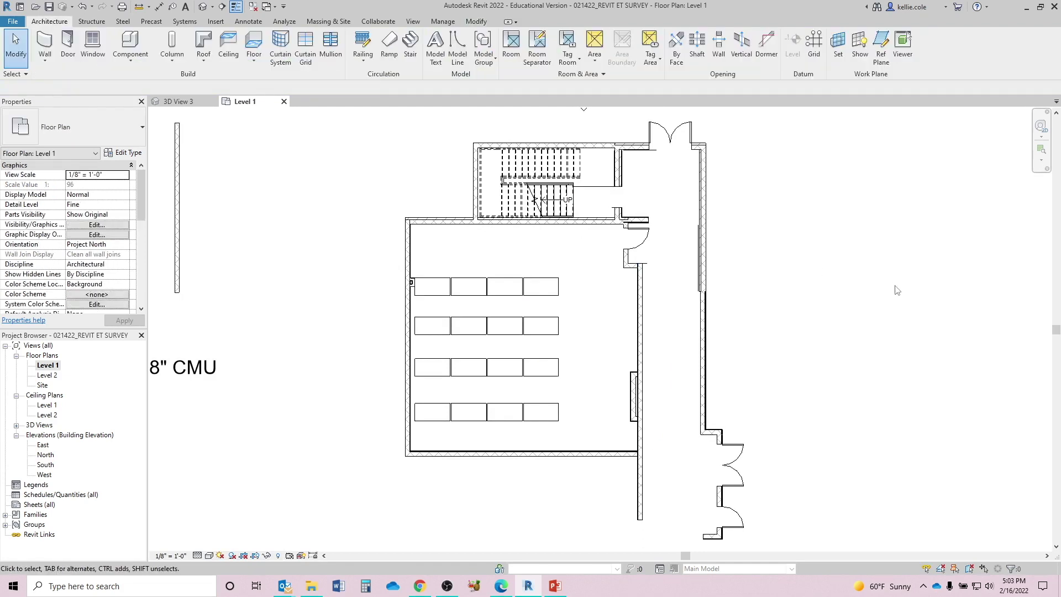
Open the default 3D view and inspect the brick-on-CMU corridor wall and the new classroom roof.
left_click(204, 11)
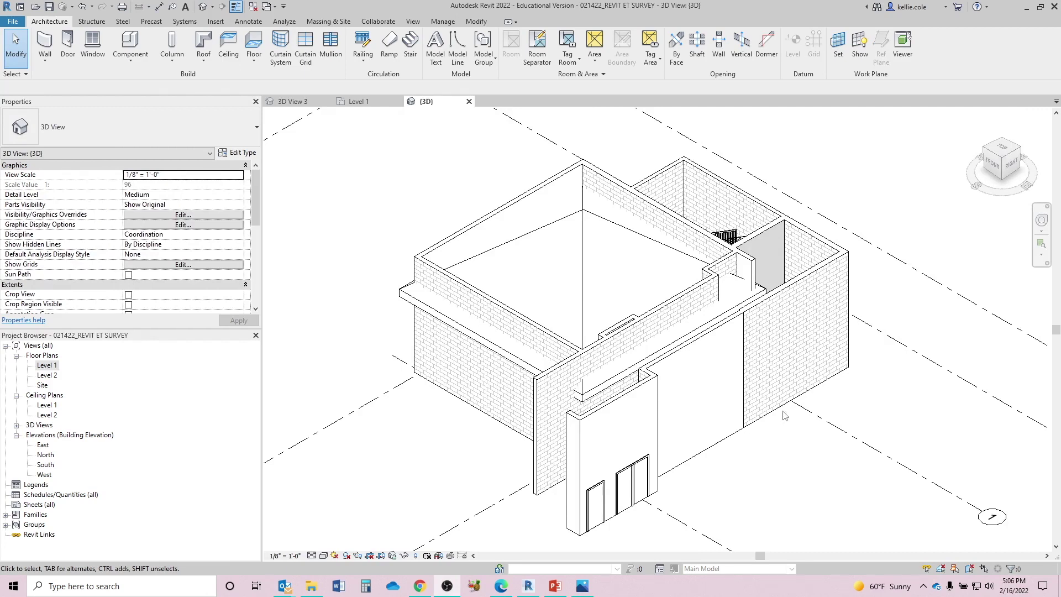
left_click(842, 271)
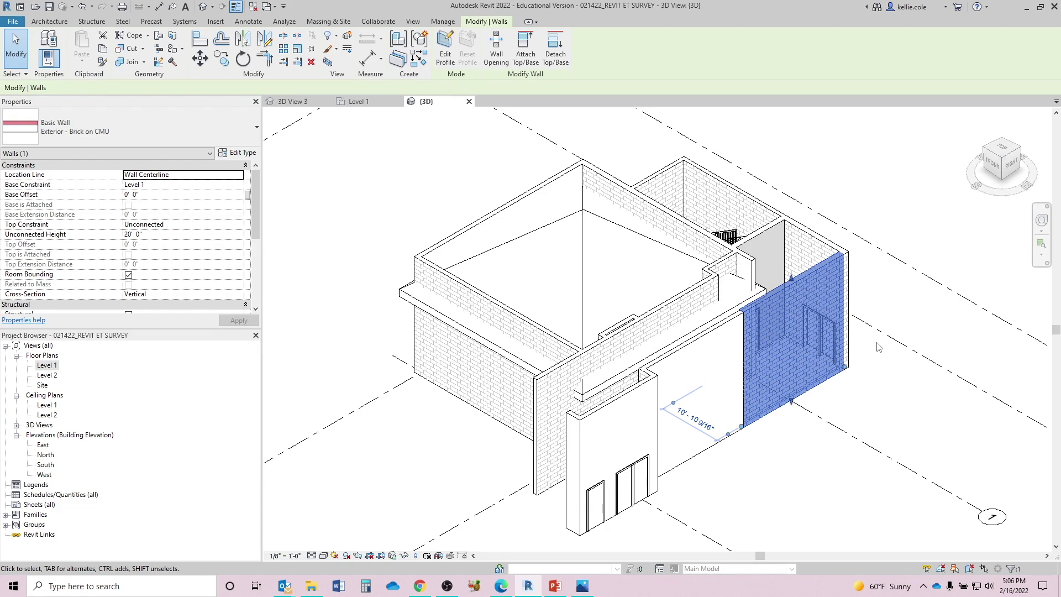
left_click(882, 404)
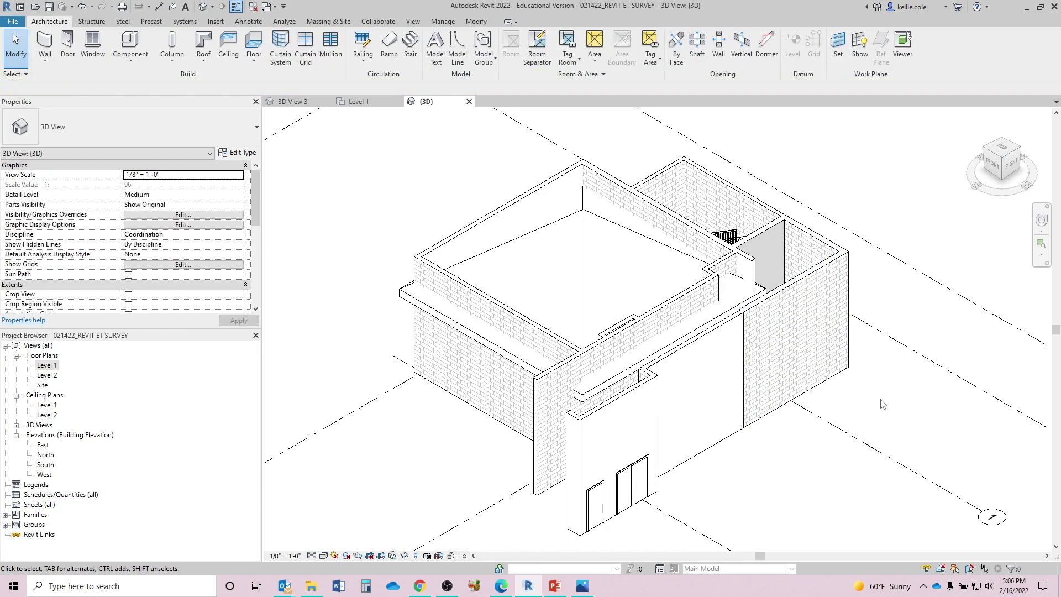
left_click(574, 220)
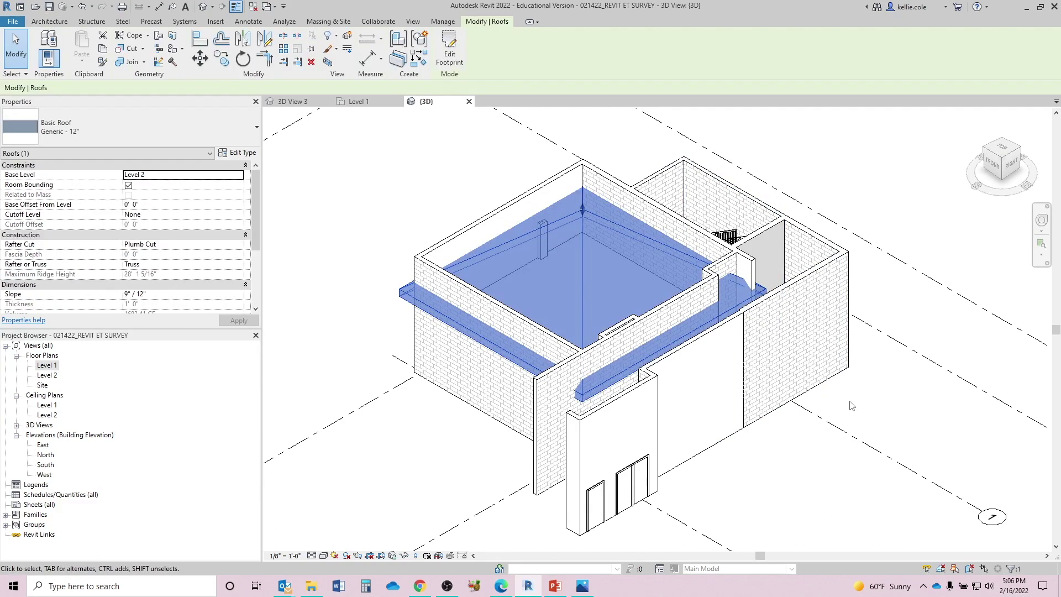
left_click(853, 406)
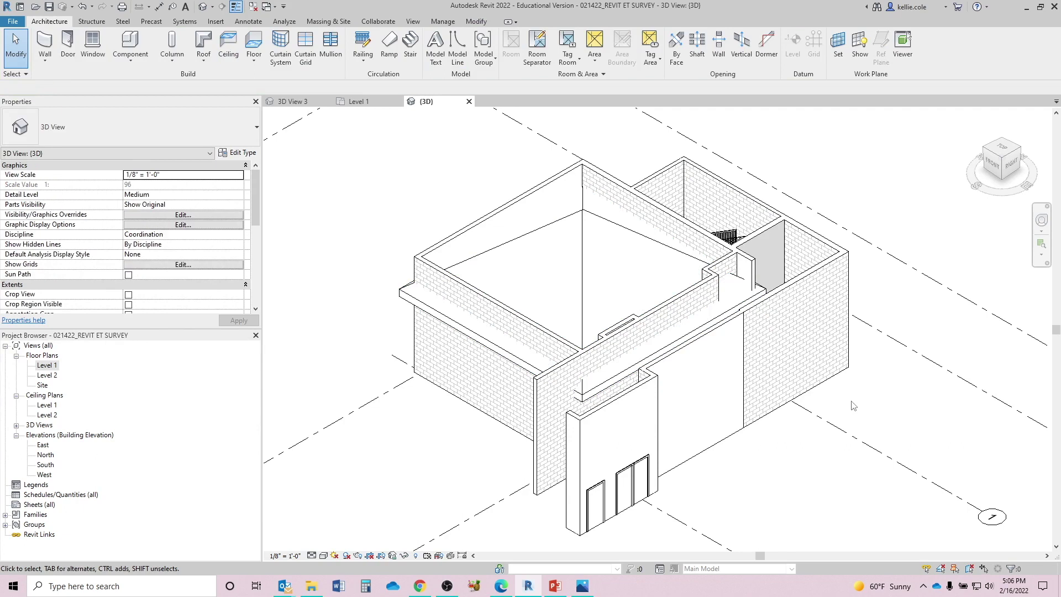
Select the whole building in the 3D view and filter the selection down to the Walls category only.
scroll(853, 406, "down", 4)
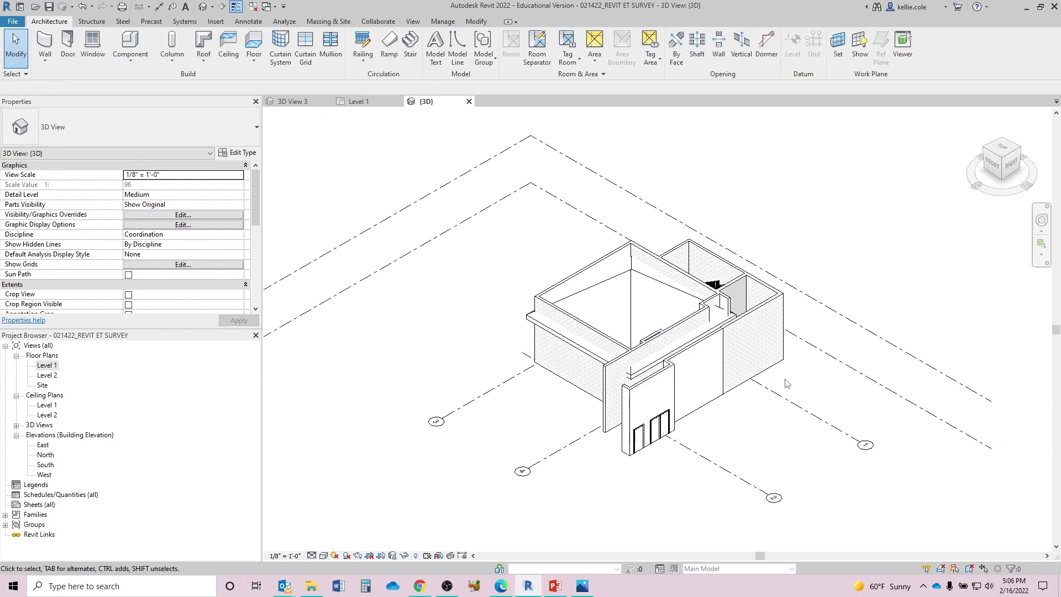
left_click_drag(462, 201, 858, 465)
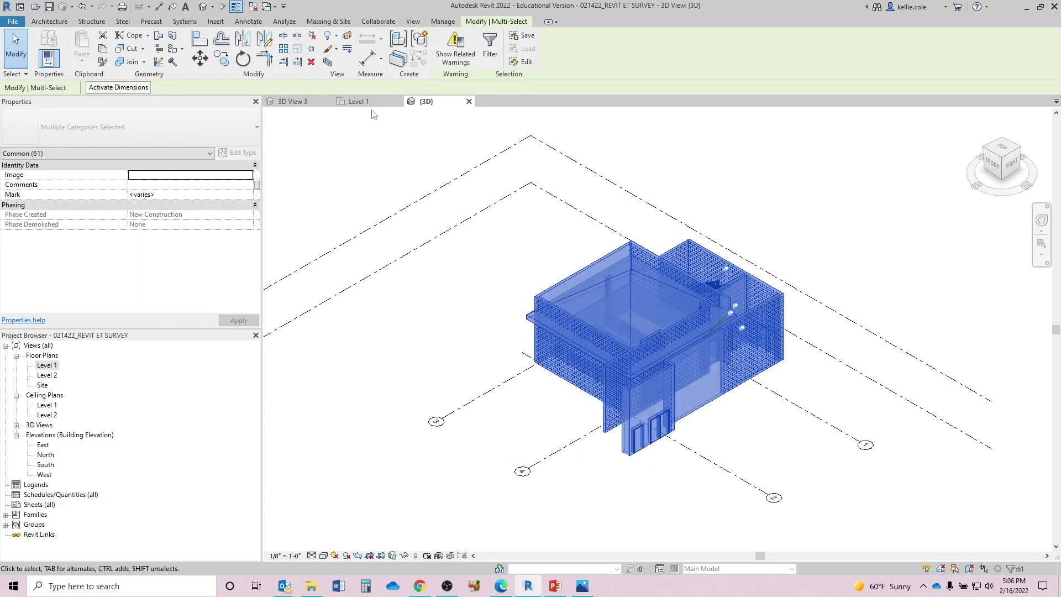
left_click(490, 50)
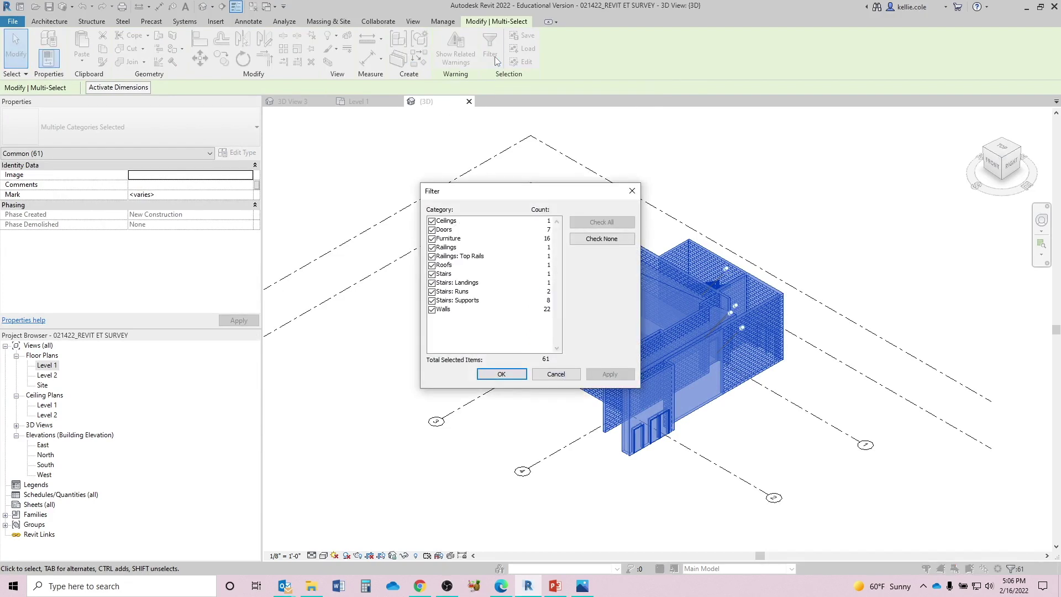
left_click(431, 300)
left_click(432, 292)
left_click(431, 282)
left_click(432, 274)
left_click(431, 265)
left_click(432, 256)
left_click(431, 247)
left_click(431, 238)
left_click(431, 229)
left_click(436, 222)
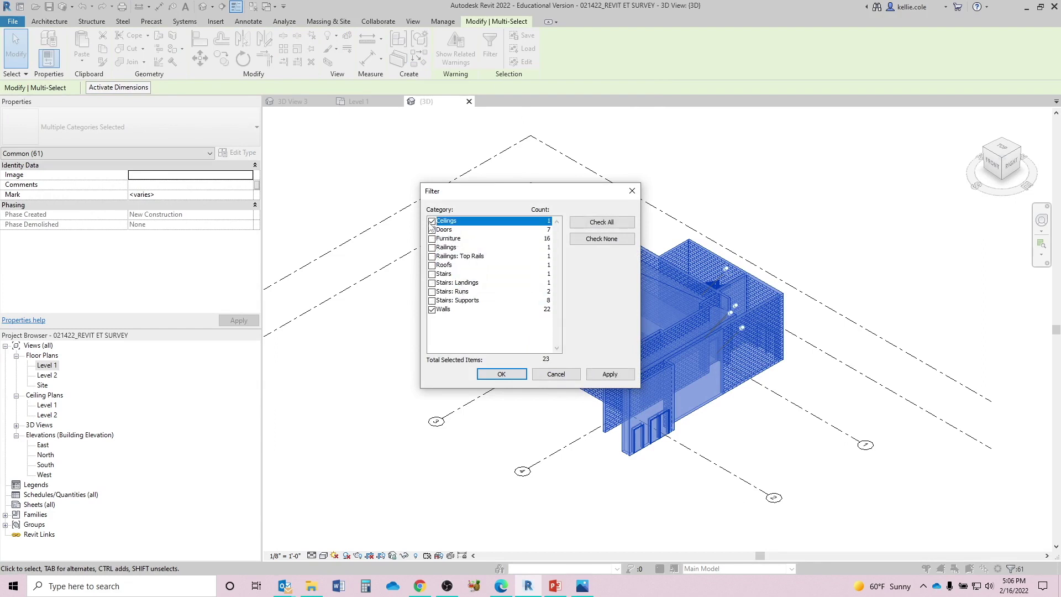
left_click(501, 374)
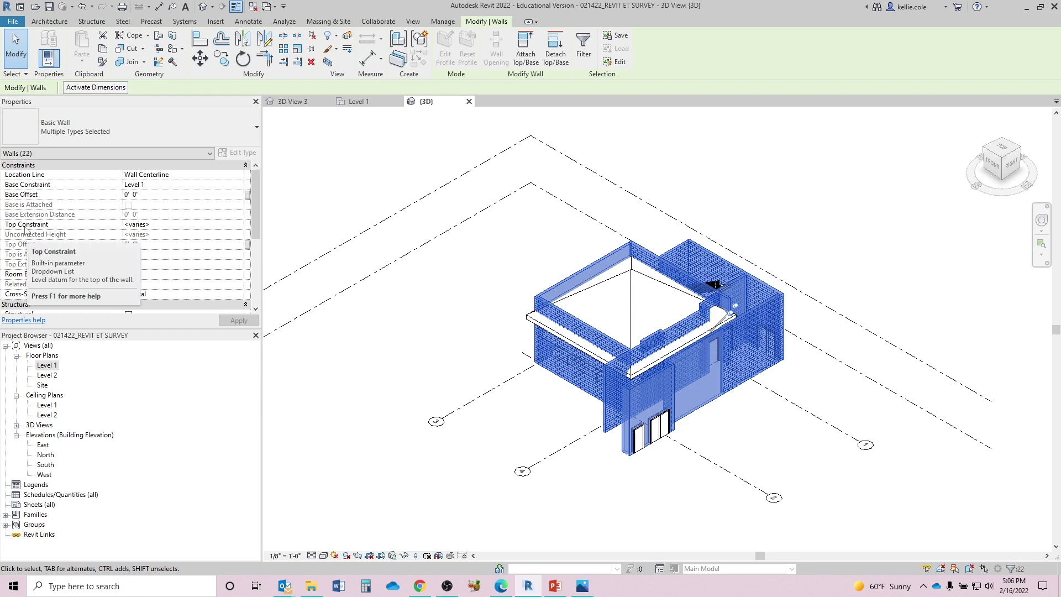
Set the top constraint of all selected walls to Up to level: Level 2 and apply it.
left_click(239, 226)
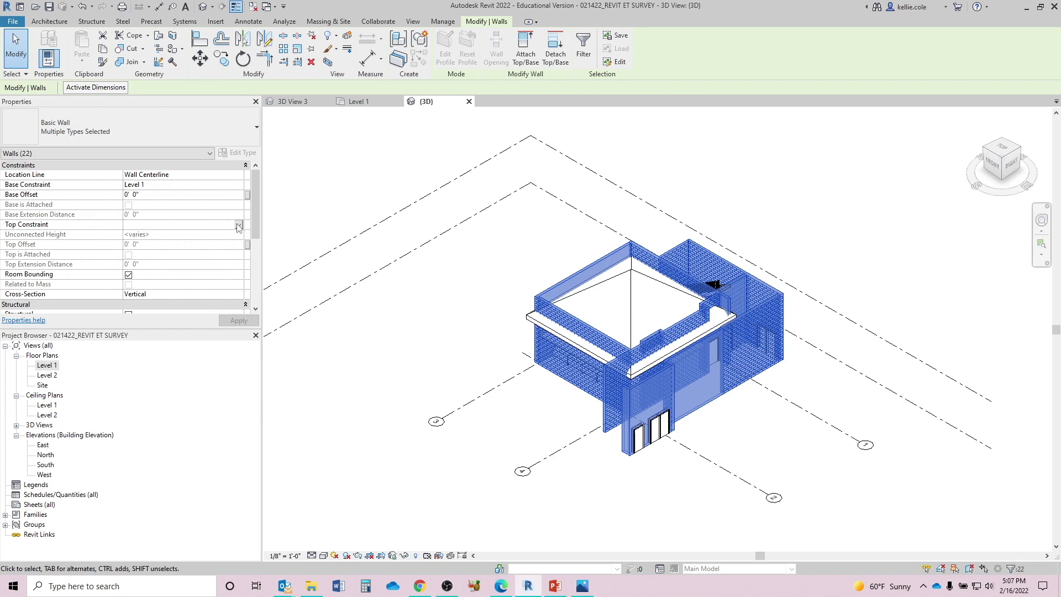
left_click(238, 226)
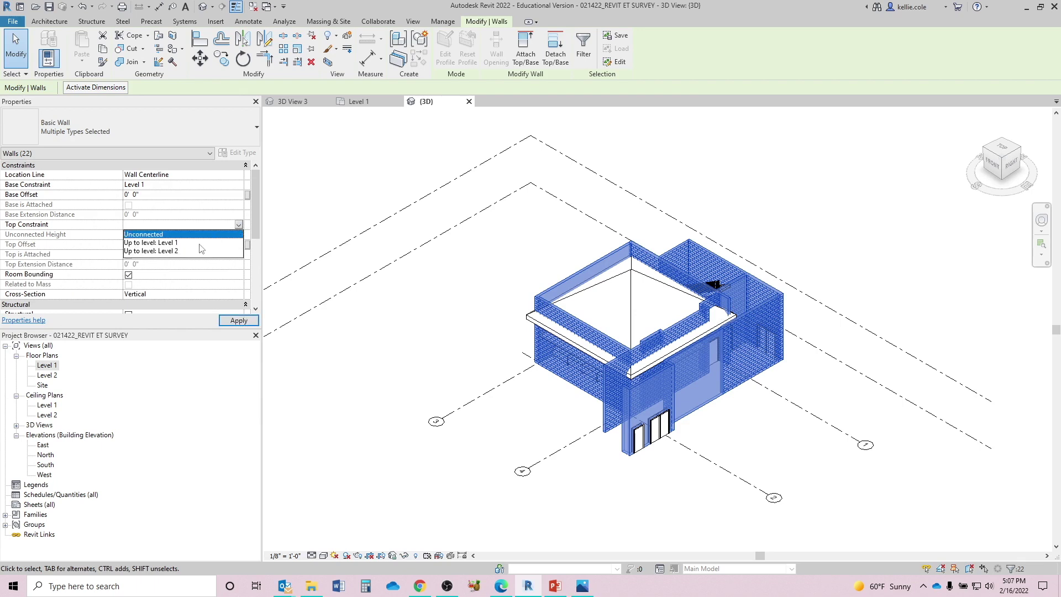
left_click(173, 251)
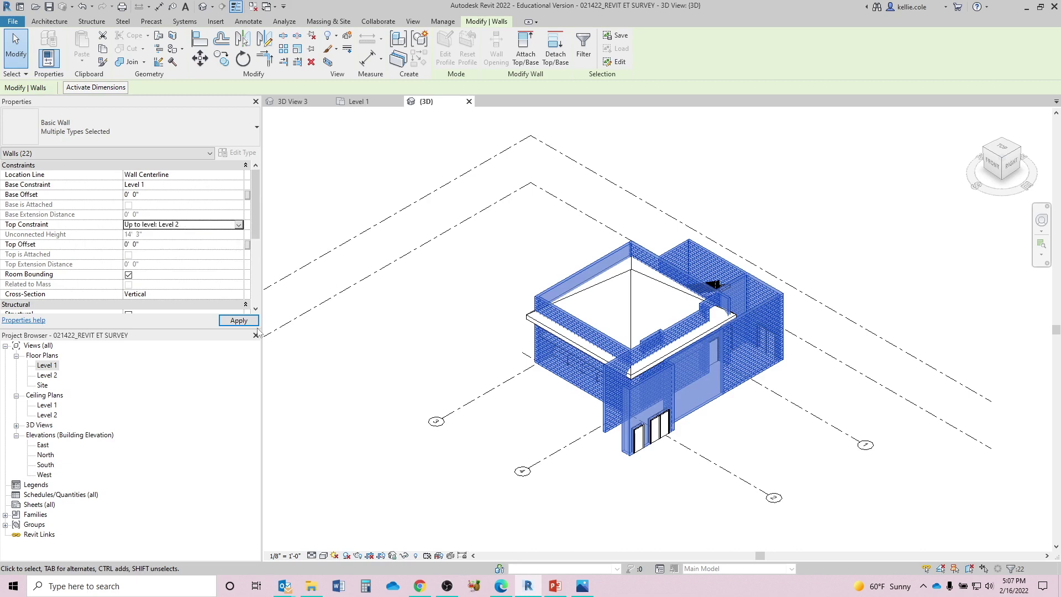
left_click(236, 320)
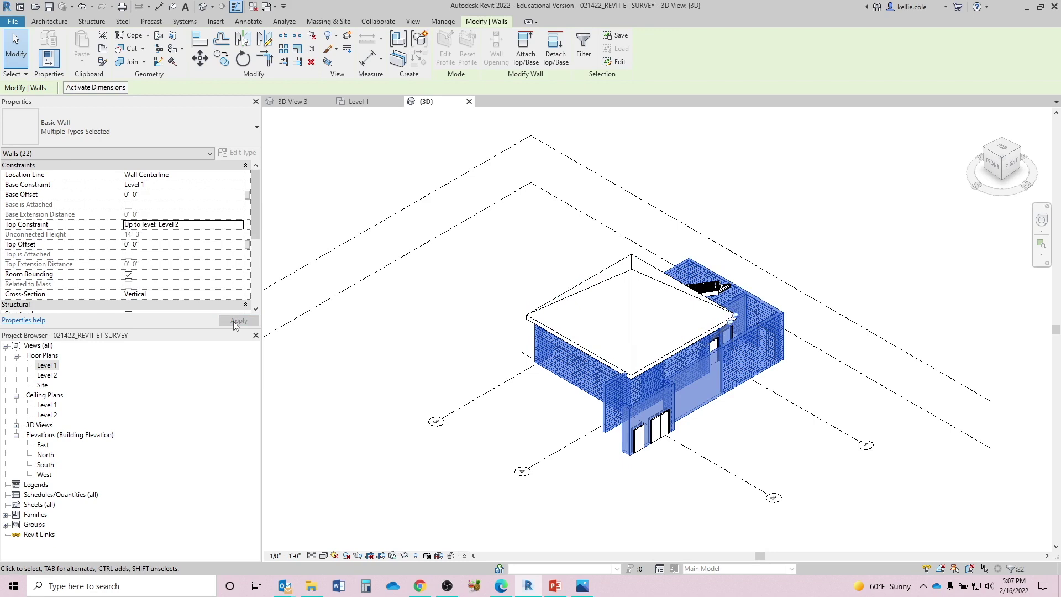
left_click(606, 453)
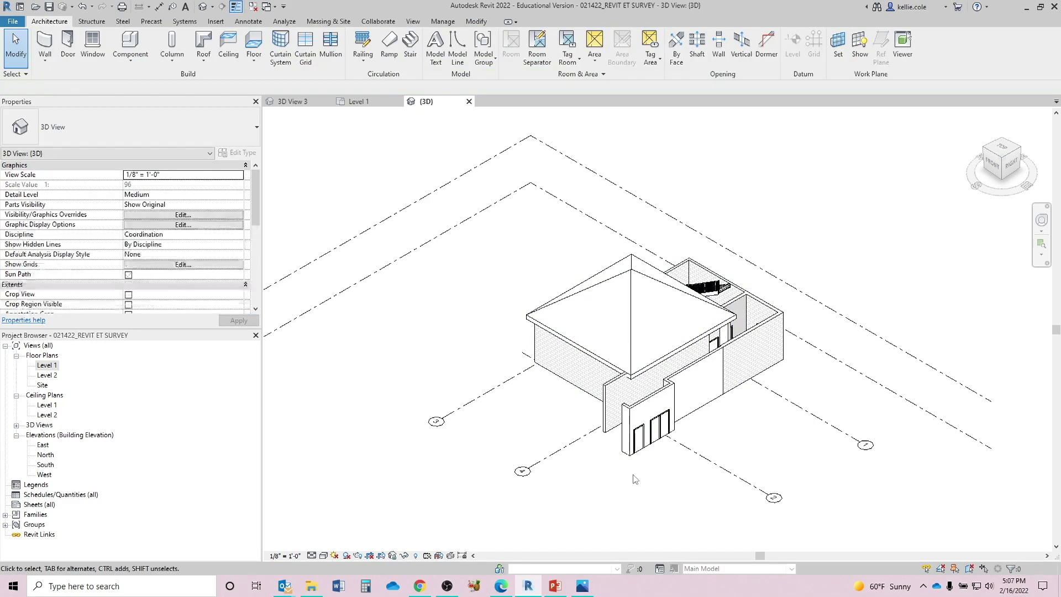
Examine the hip roof over the shortened walls and the Level 1 and Level 2 markers from low and high 3D angles.
left_click(662, 358)
middle_click_drag(662, 358, 682, 312, "shift")
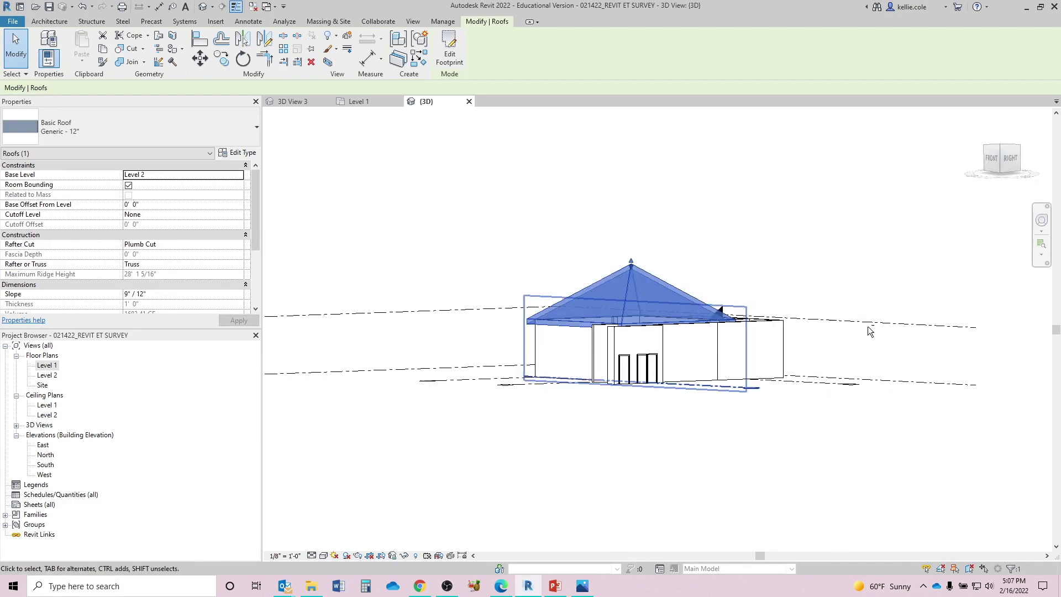
scroll(887, 343, "down", 2)
scroll(474, 348, "up", 3)
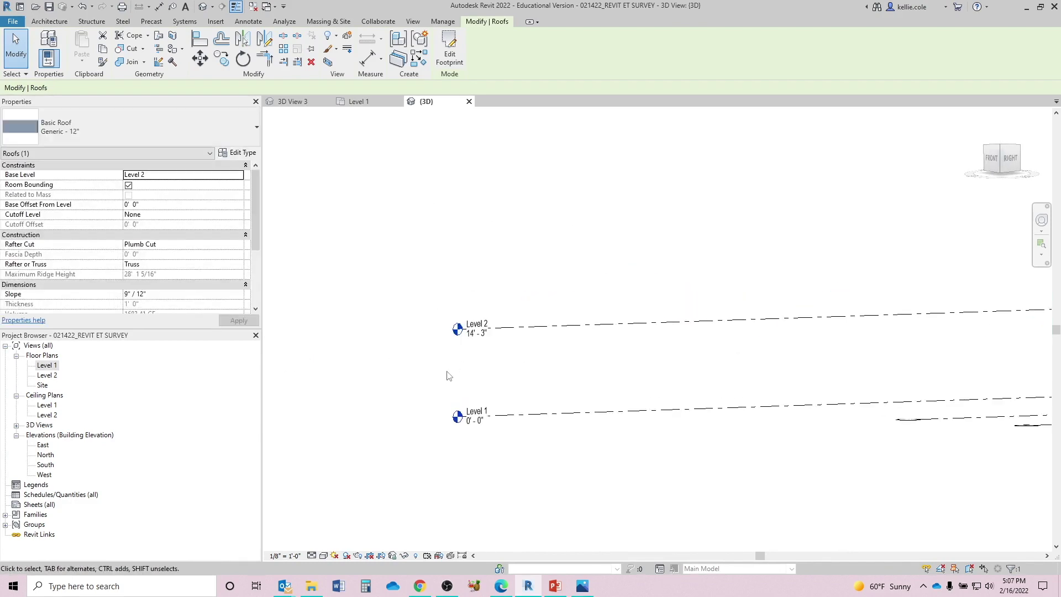
scroll(442, 377, "down", 3)
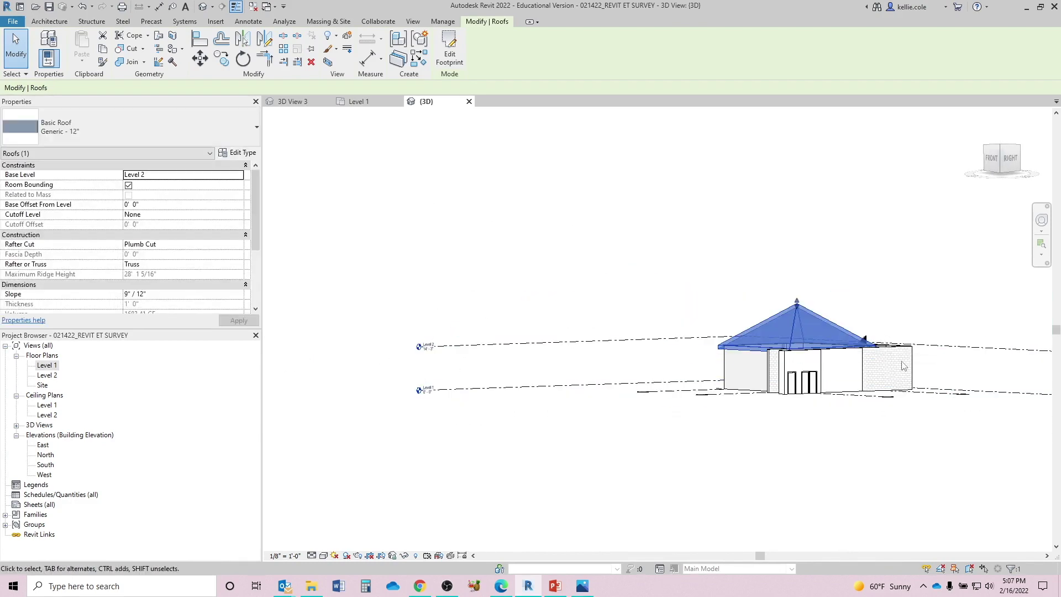
scroll(890, 360, "up", 3)
left_click(746, 222)
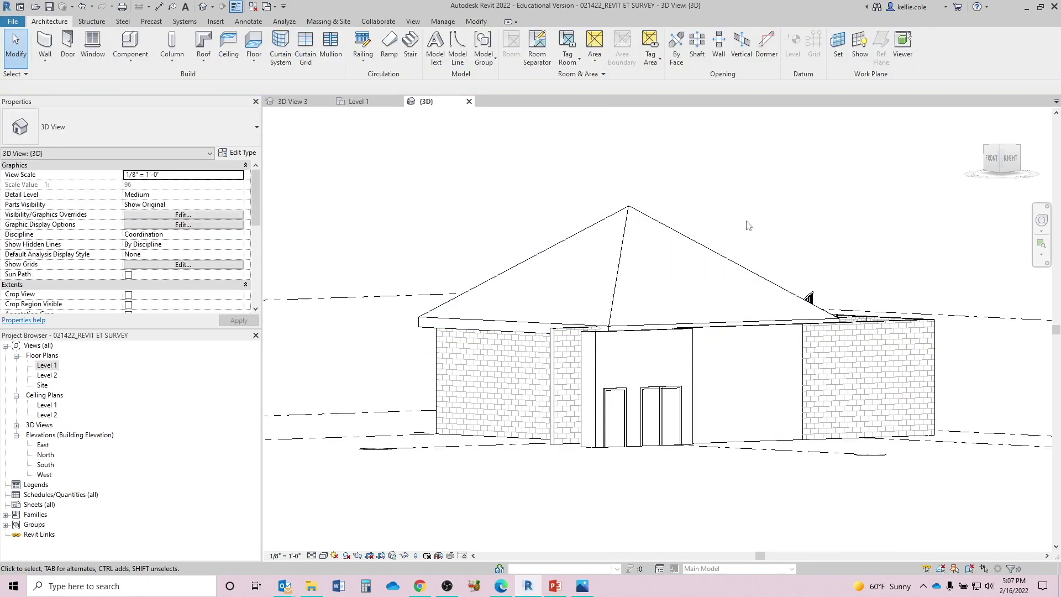
left_click(681, 242)
middle_click_drag(704, 206, 649, 160, "shift")
Close 3D View 3 and tile the default 3D view and Level 1 plan side by side.
left_click(328, 101)
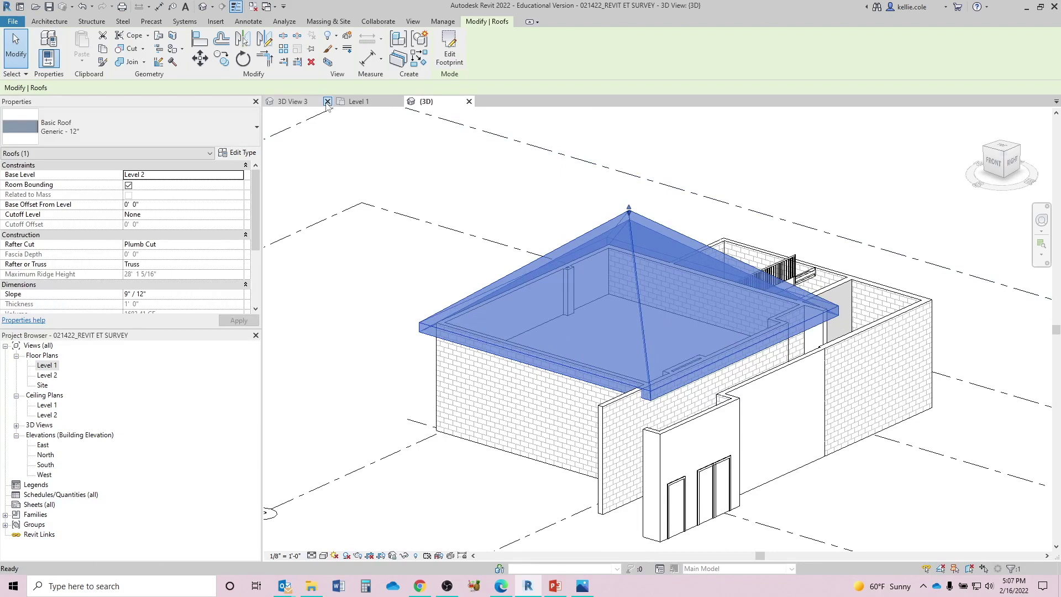
left_click(348, 176)
key("w")
key("t")
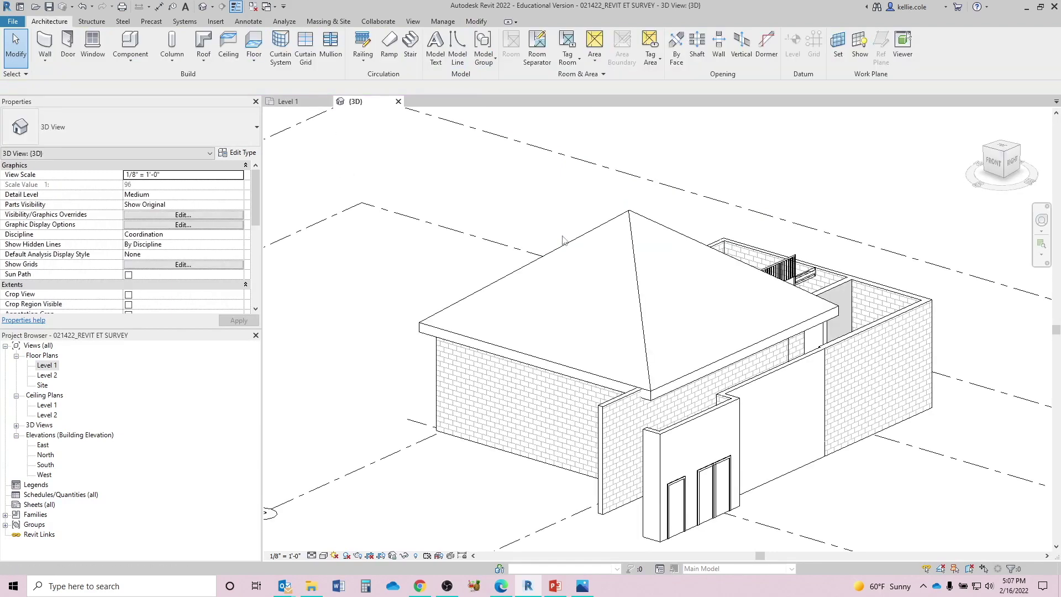
scroll(530, 307, "down", 2)
middle_click_drag(544, 305, 403, 309)
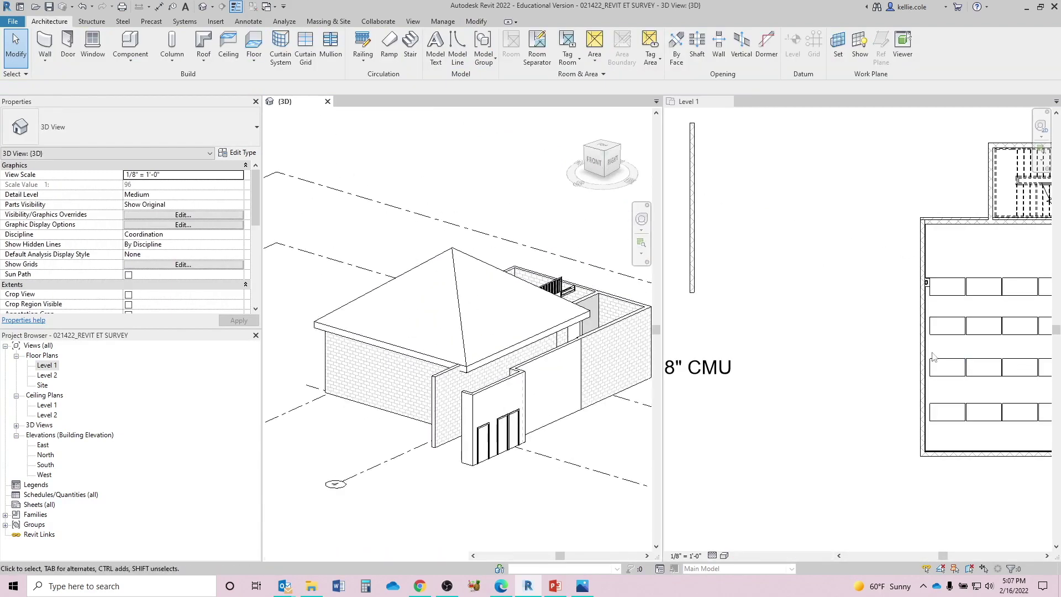
scroll(762, 361, "down", 4)
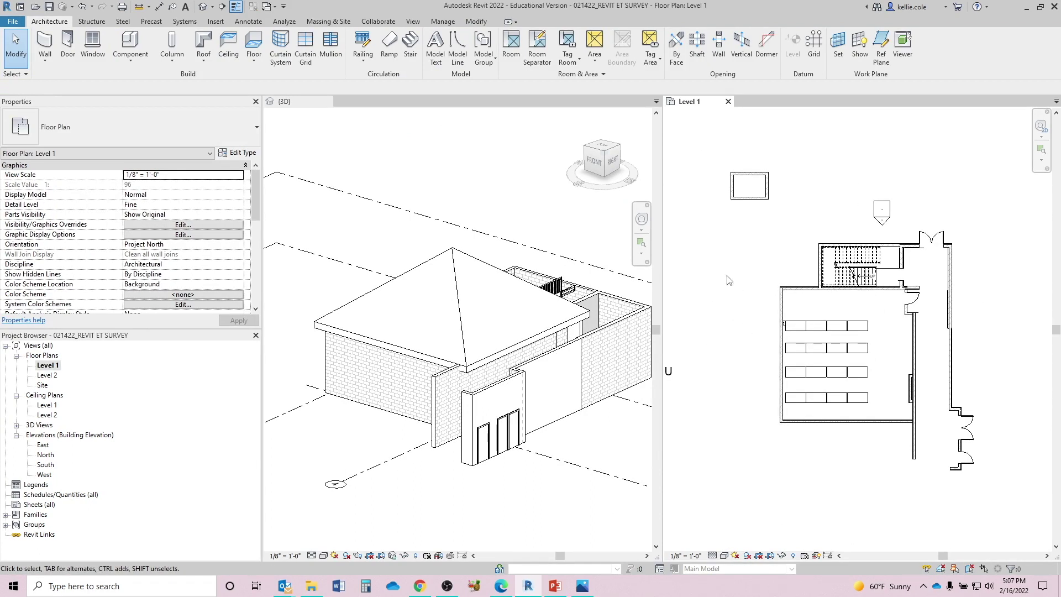
Swap the Level 1 plan for Level 2 and clear the grids, small rectangle, stray walls and extra stair around the building from it.
left_click(728, 101)
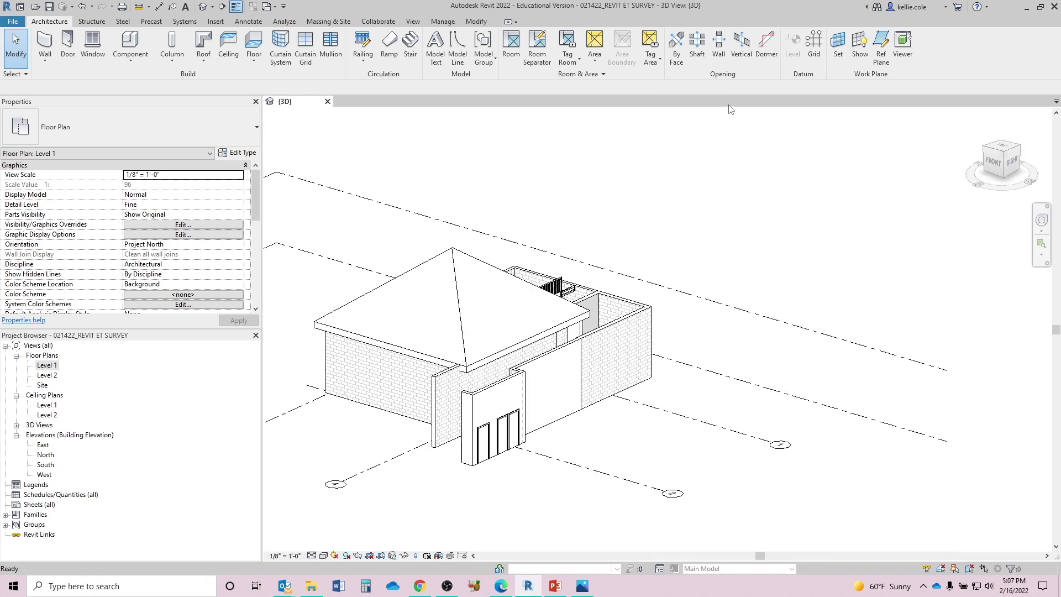
double_click(47, 375)
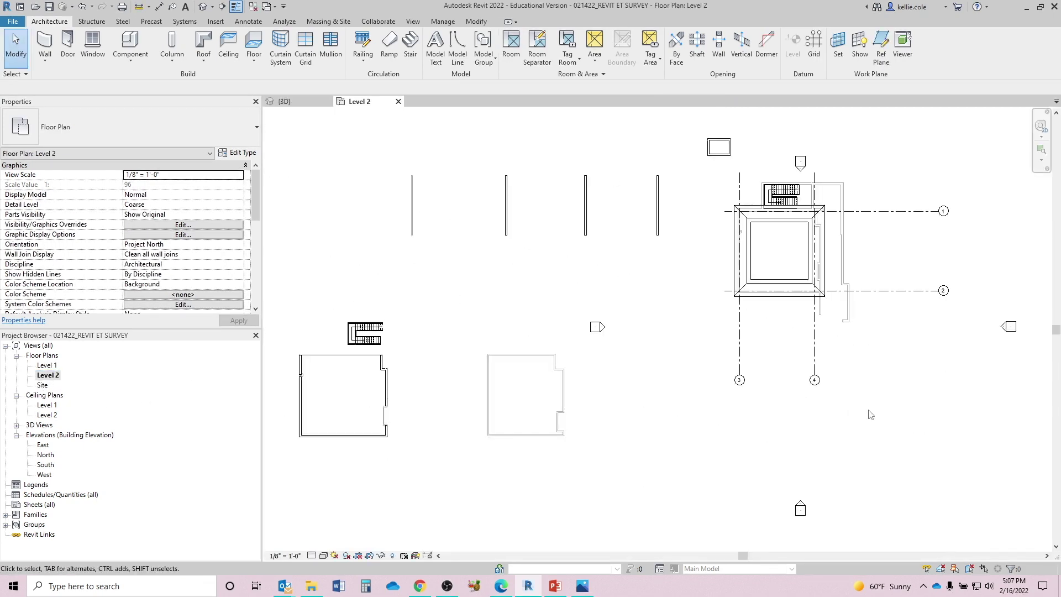
left_click_drag(681, 165, 267, 455)
key("Delete")
left_click_drag(1001, 171, 877, 350)
key("Delete")
left_click(730, 145)
key("Delete")
left_click_drag(301, 156, 663, 514)
scroll(901, 215, "up", 2)
scroll(906, 219, "up", 2)
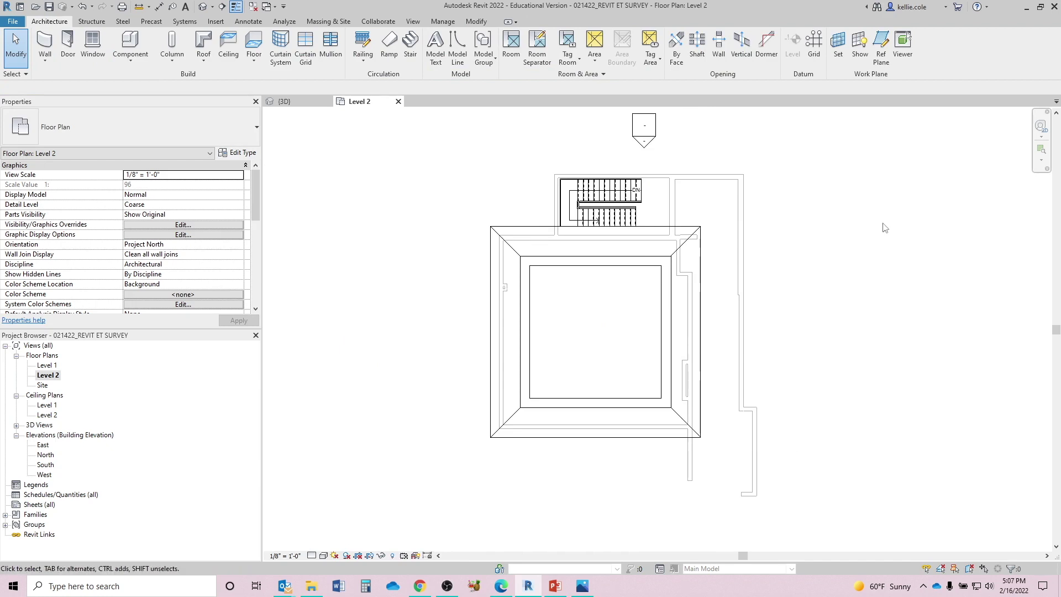
Tile the Level 2 plan and the 3D view side by side with the roof in view.
left_click(616, 412)
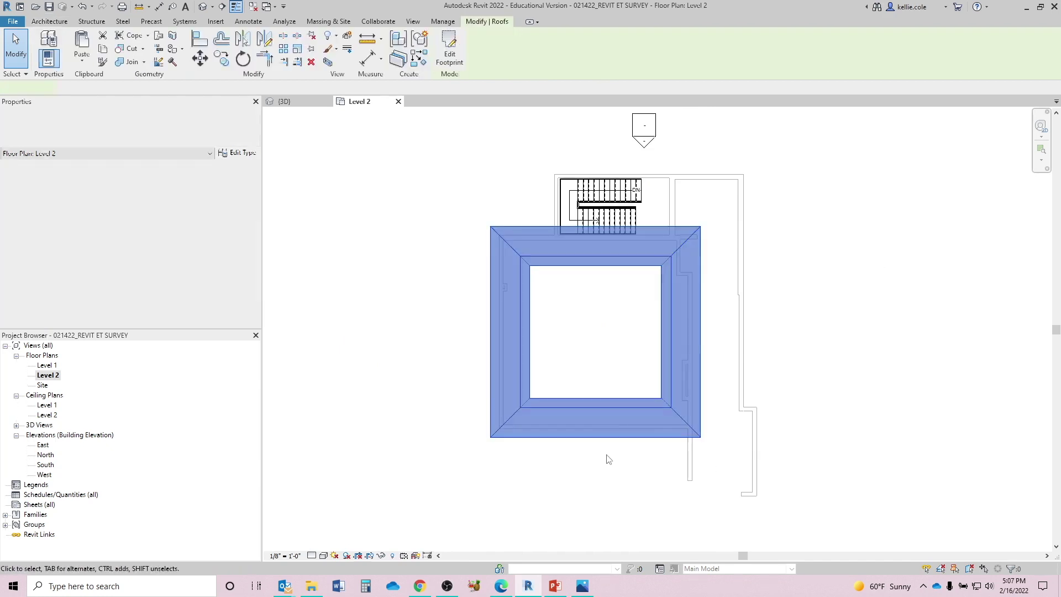
left_click(599, 463)
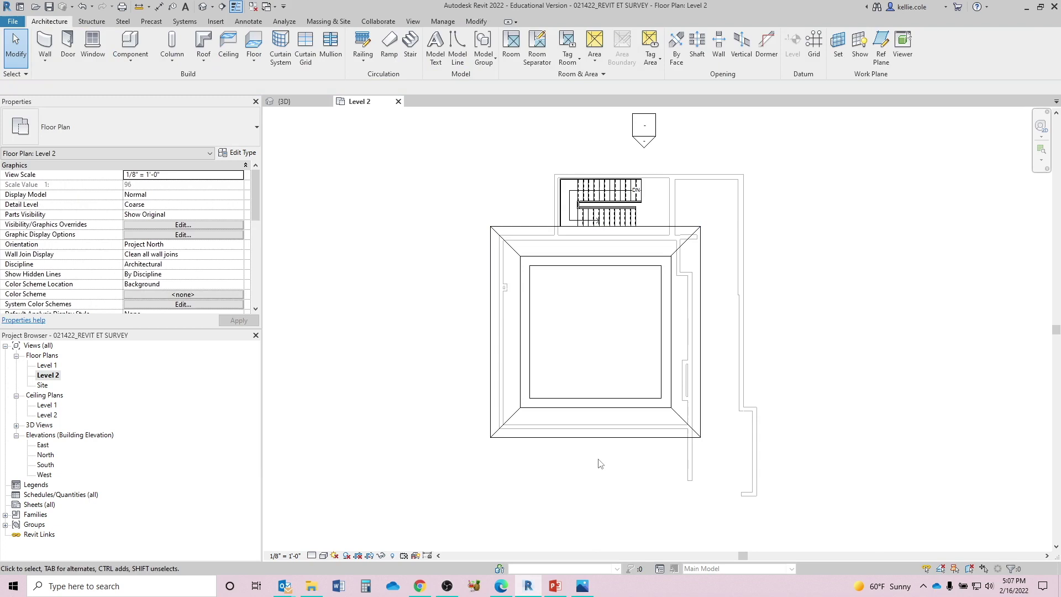
key("w")
key("t")
scroll(572, 351, "down", 1)
middle_click_drag(572, 351, 430, 354)
left_click(1014, 505)
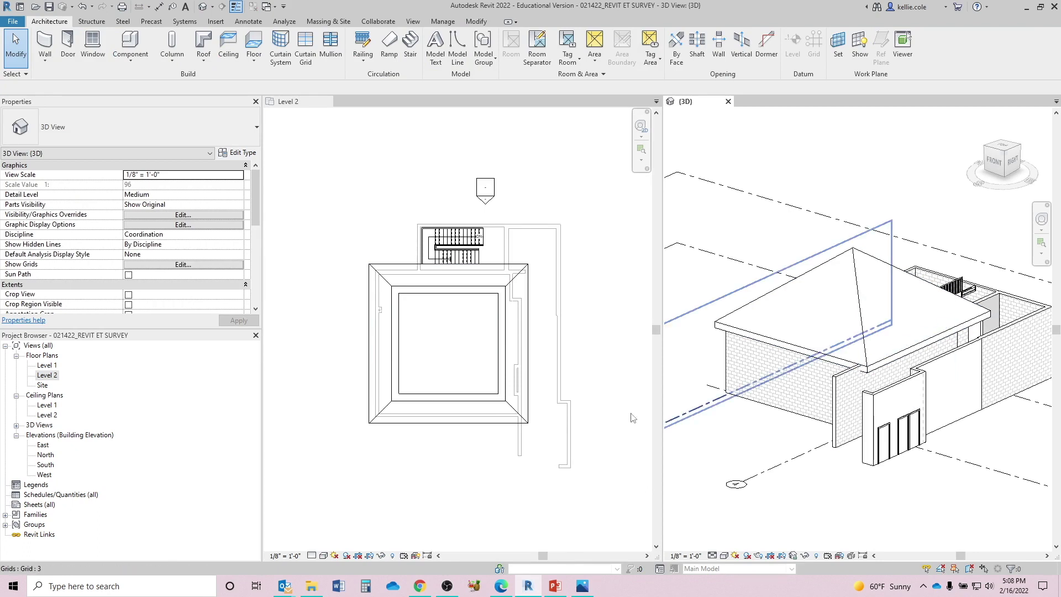
Open the roof's footprint for editing and turn off Defines Roof Slope for the lower boundary line in plan.
left_click(446, 400)
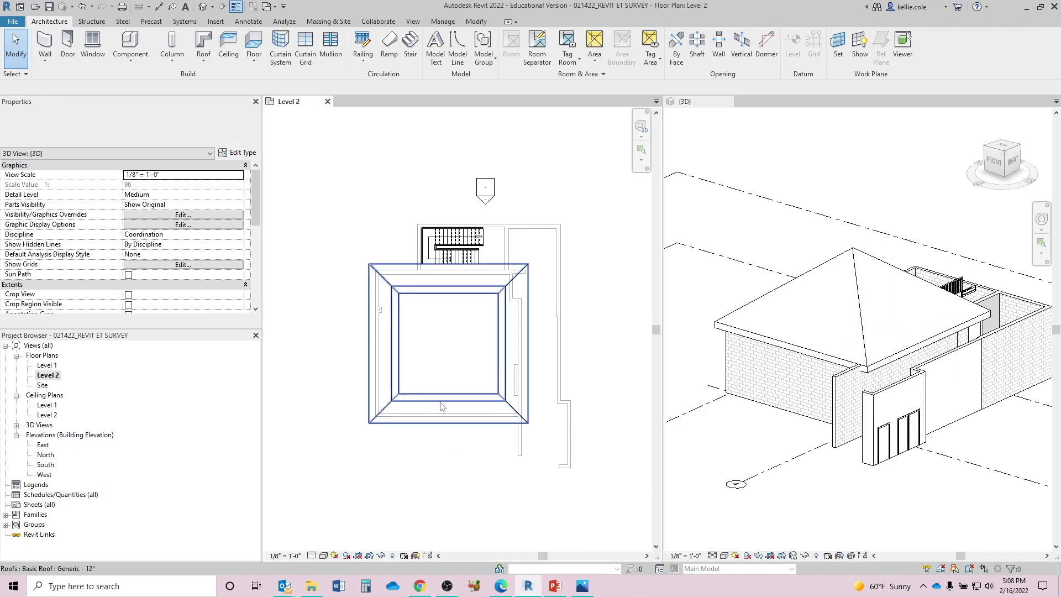
double_click(448, 370)
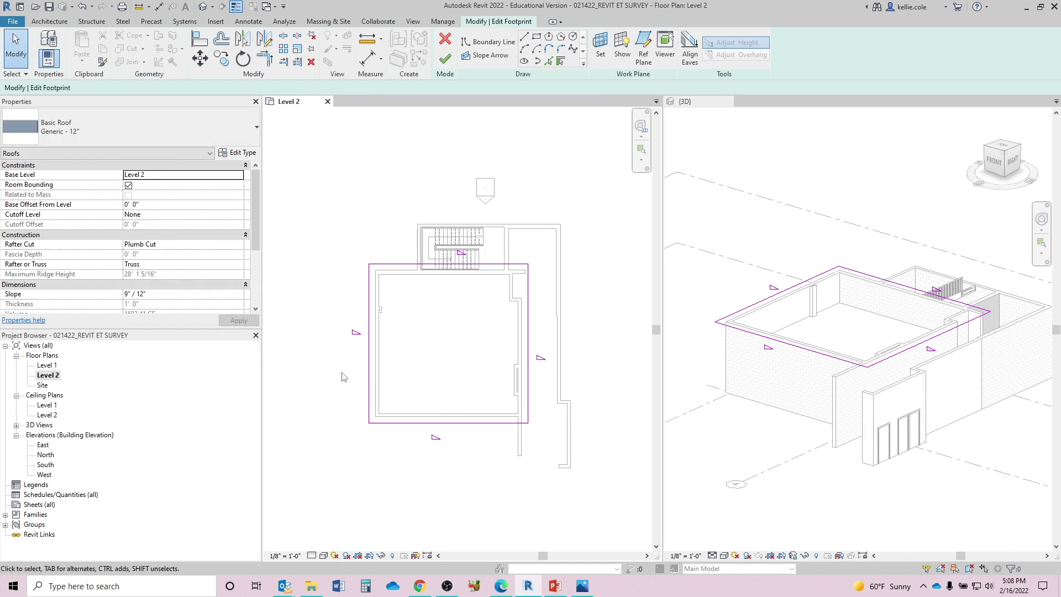
left_click(491, 424)
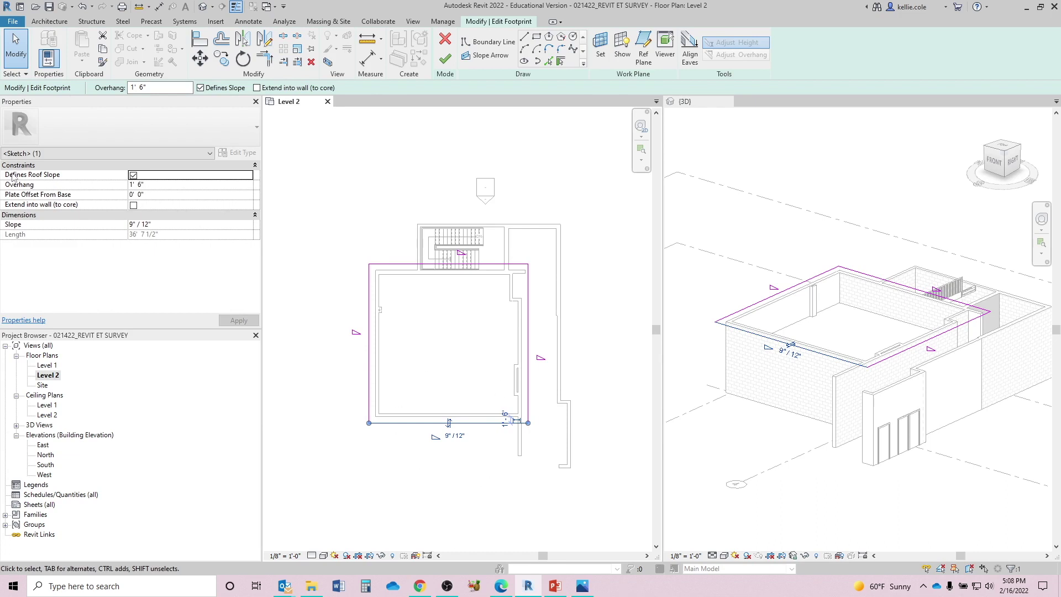
left_click(134, 175)
left_click(391, 470)
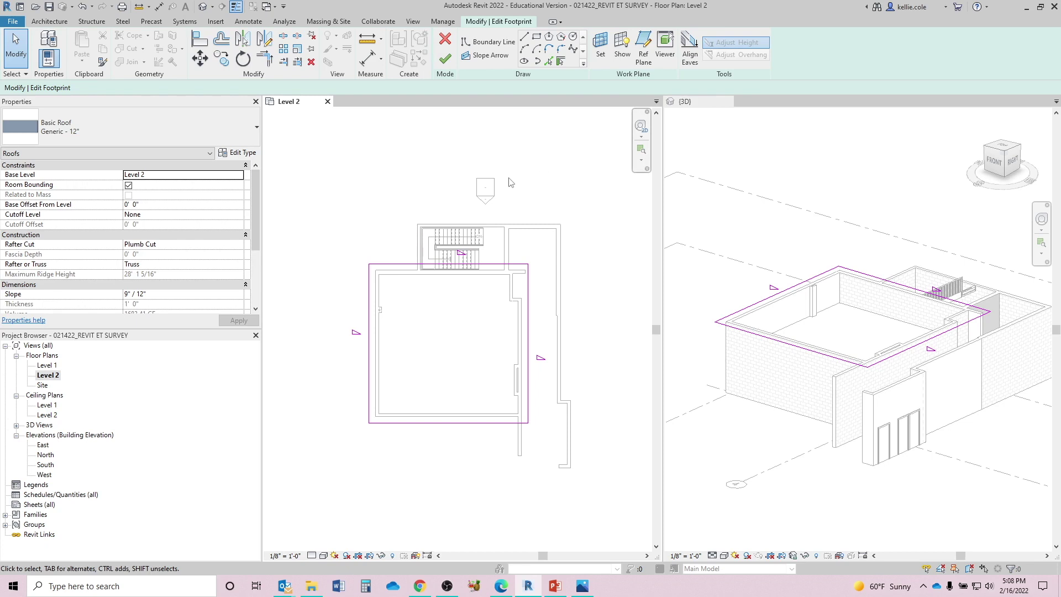
Turn off Defines Roof Slope for the upper boundary line and finish the footprint to make a gable roof.
left_click(462, 264)
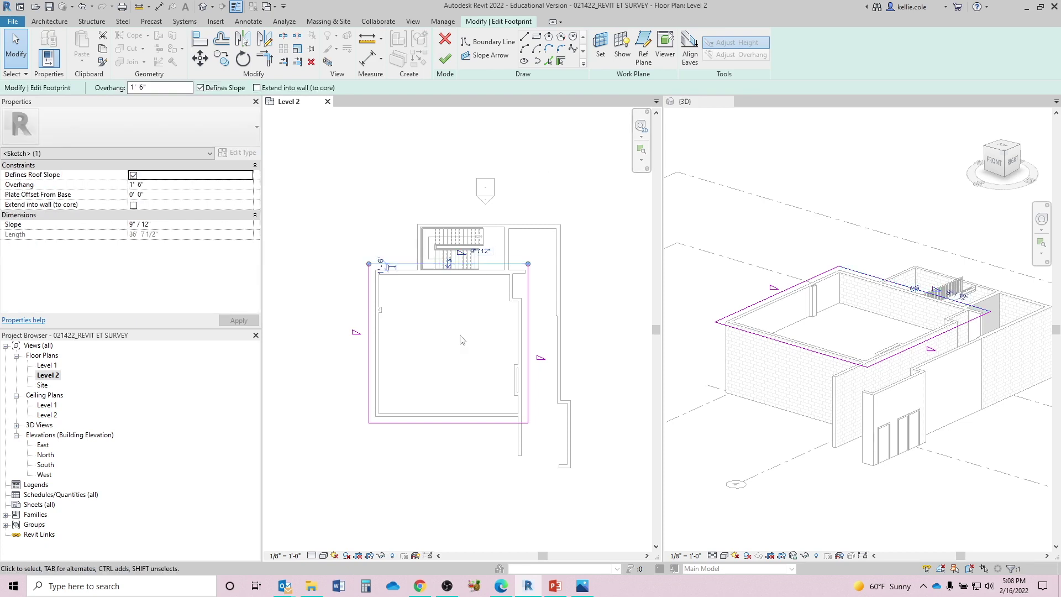
left_click(133, 176)
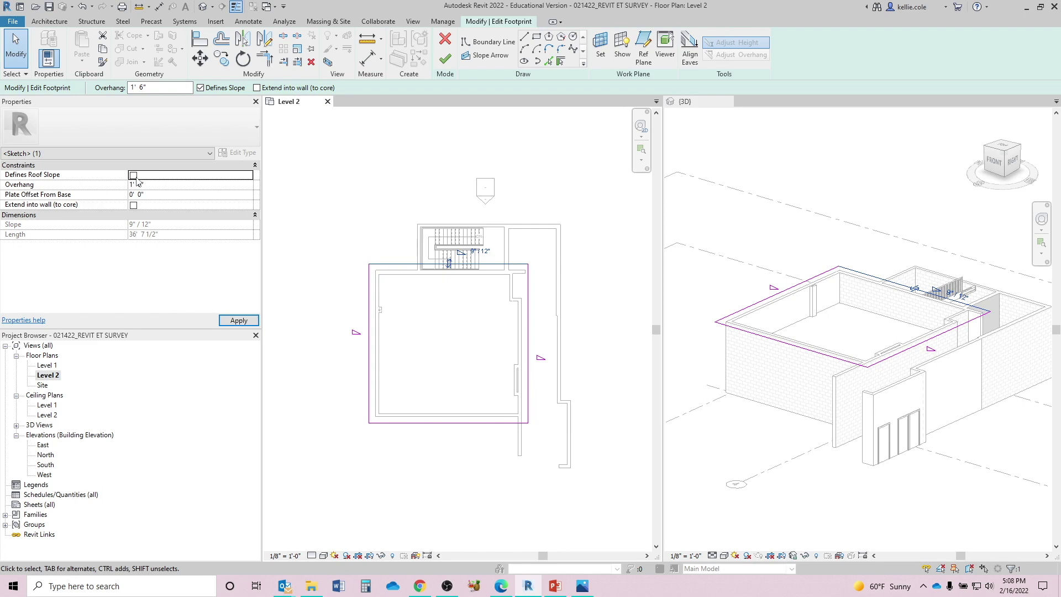
left_click(411, 174)
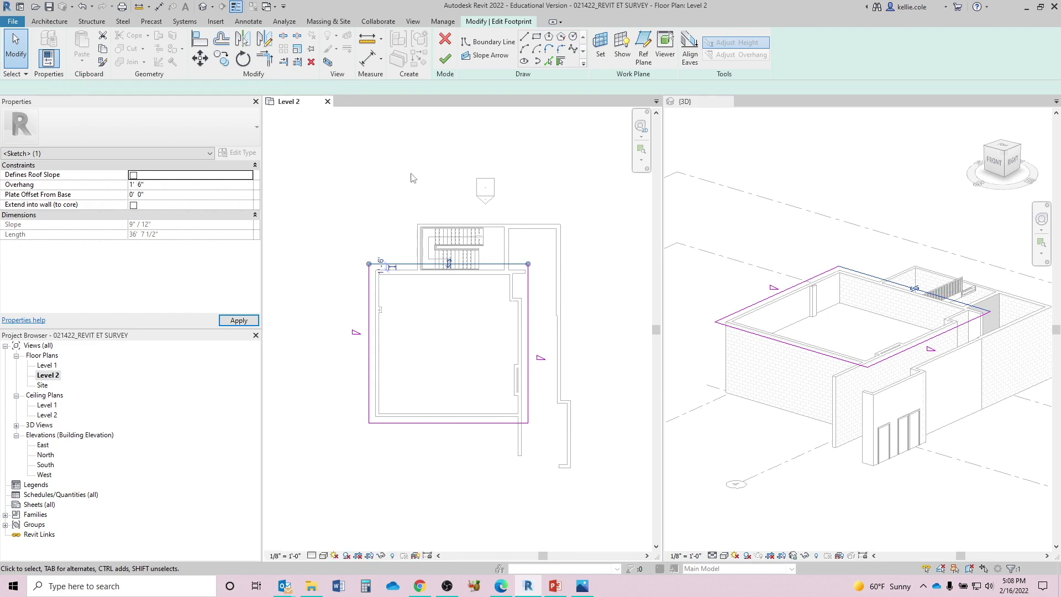
left_click(445, 59)
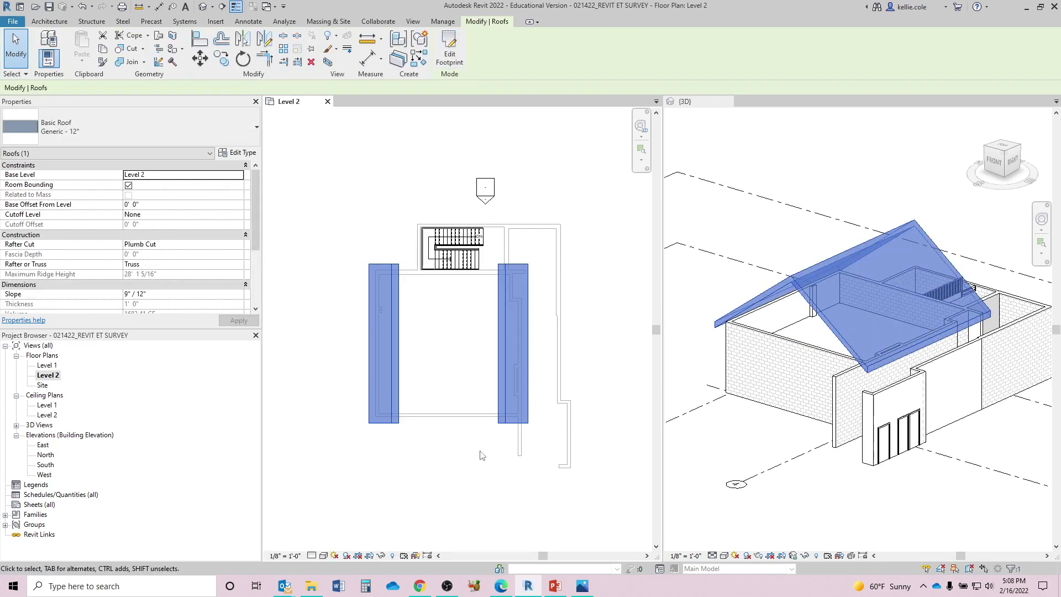
left_click(466, 495)
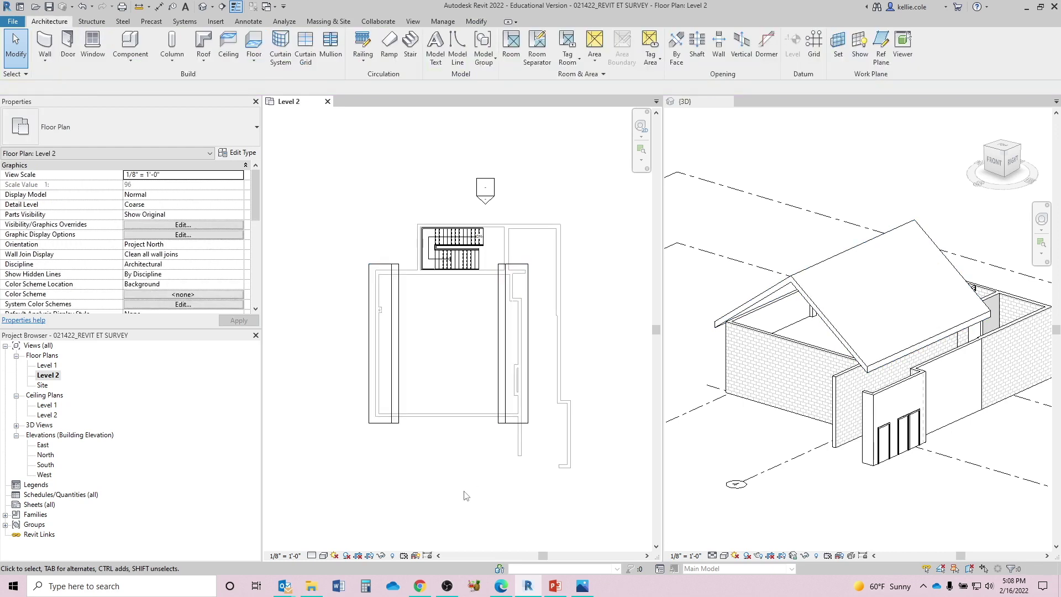
Switch to the Photos app and review the roof types shown in Roof-Types.jpg.
left_click(820, 464)
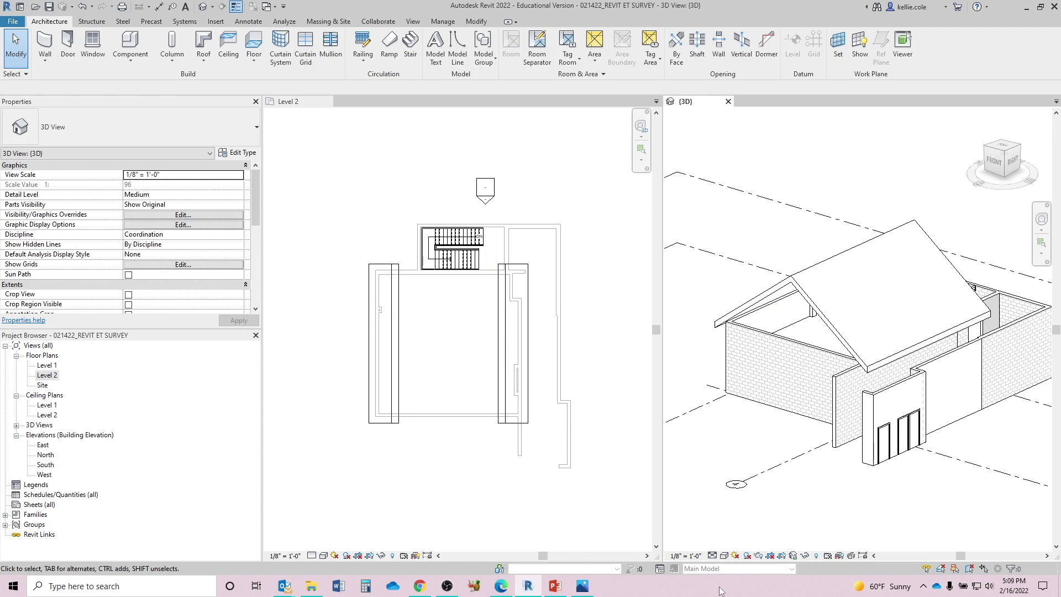
left_click(582, 585)
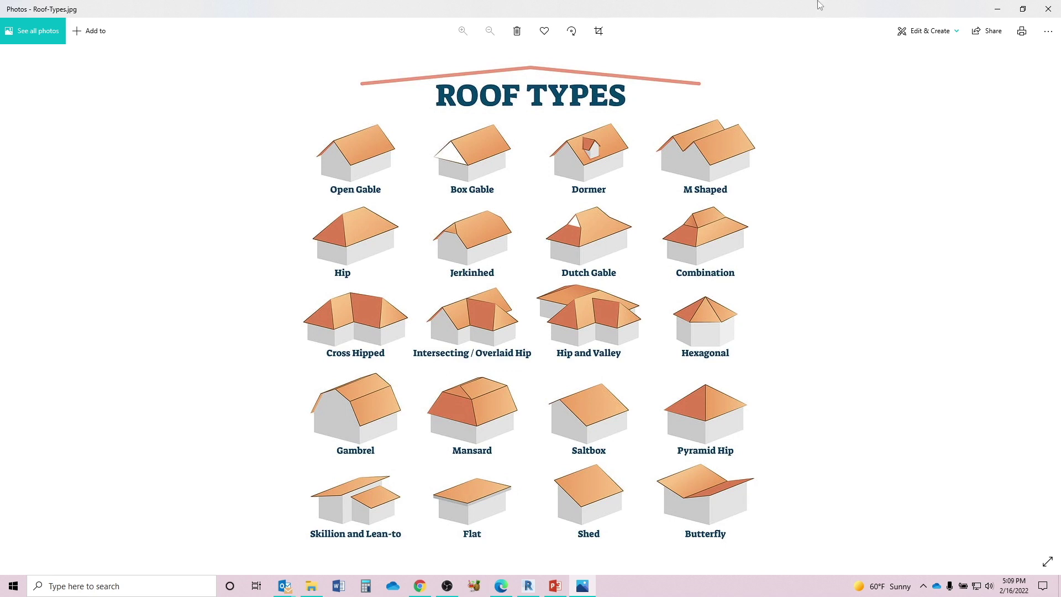
Switch back to Revit from the Photos app and make the 3D view active.
left_click(998, 7)
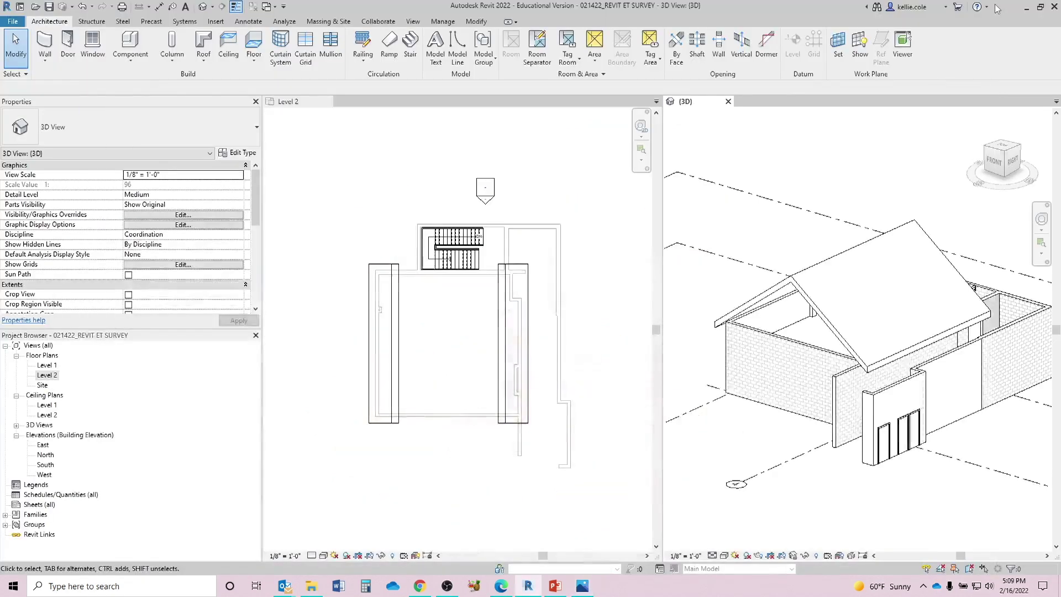
left_click(471, 510)
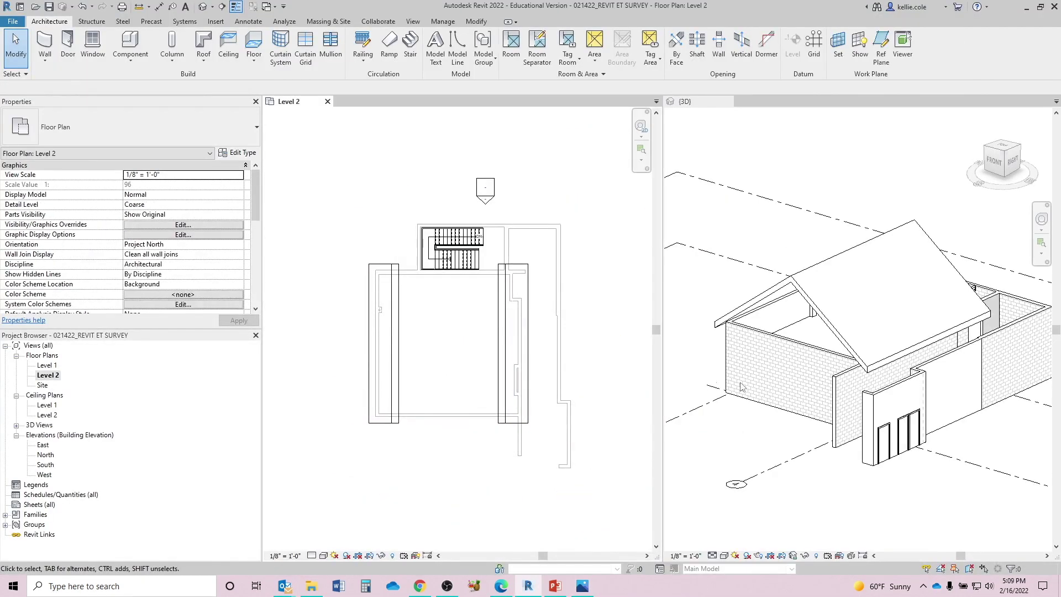
left_click(713, 431)
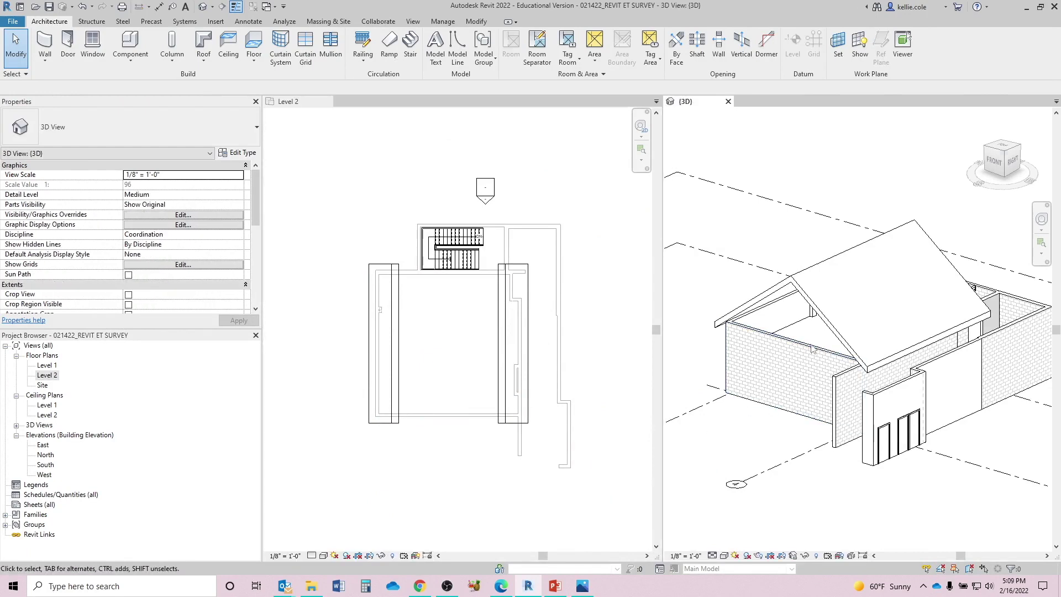
Attach the top of the classroom's front Exterior - CMU on Mtl. Stud wall to the gable roof.
left_click(758, 452)
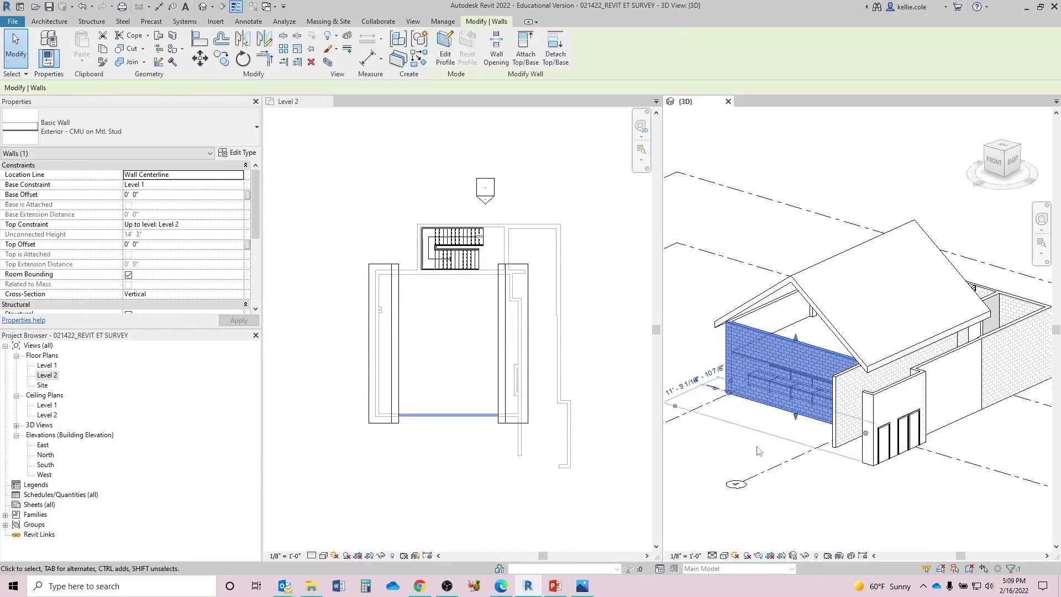
left_click(749, 455)
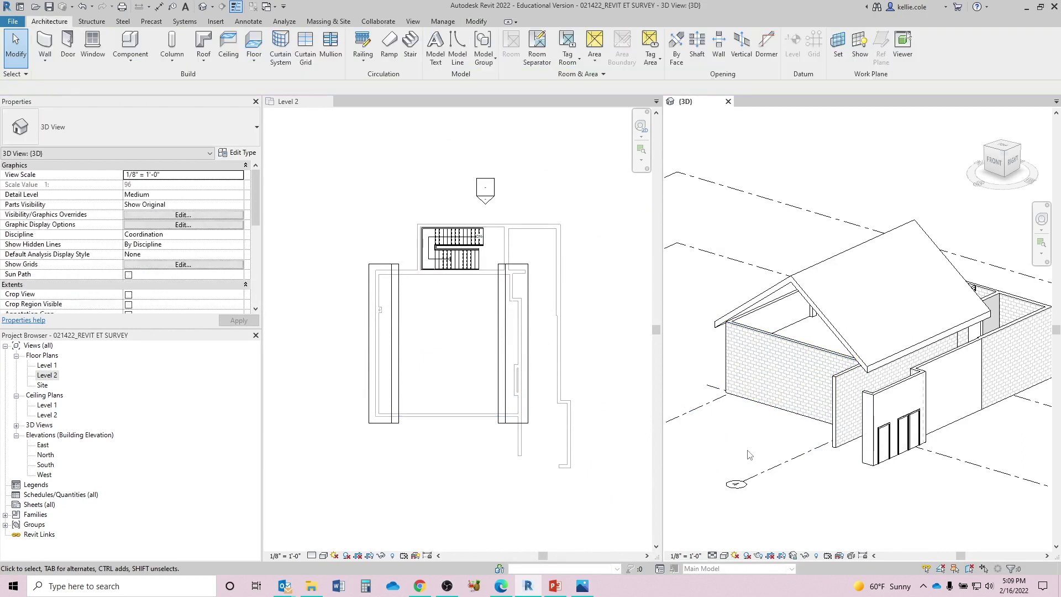
left_click(756, 454)
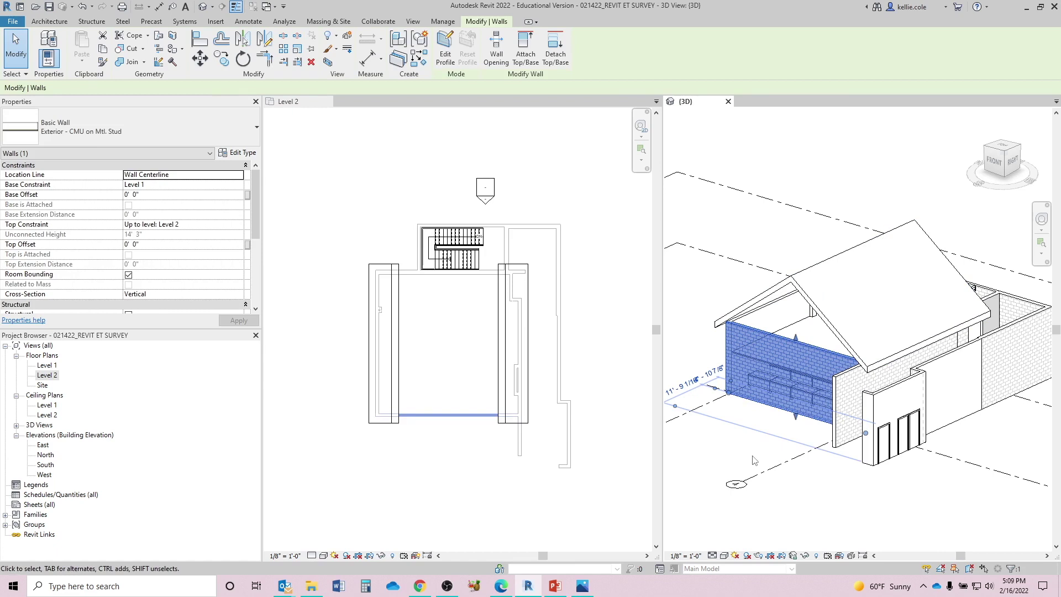
left_click(525, 50)
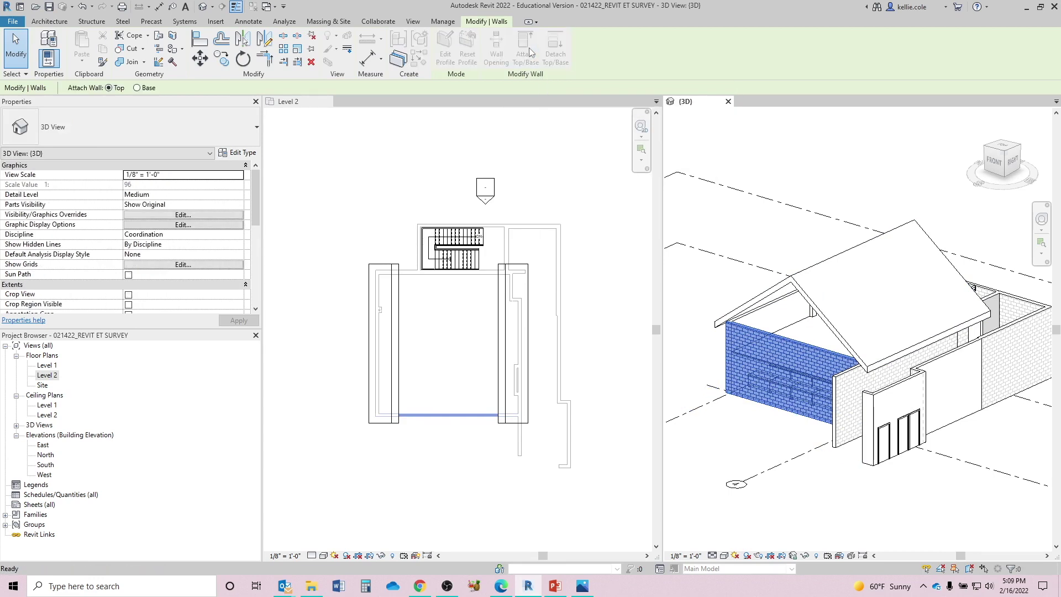
left_click(834, 318)
left_click(747, 426)
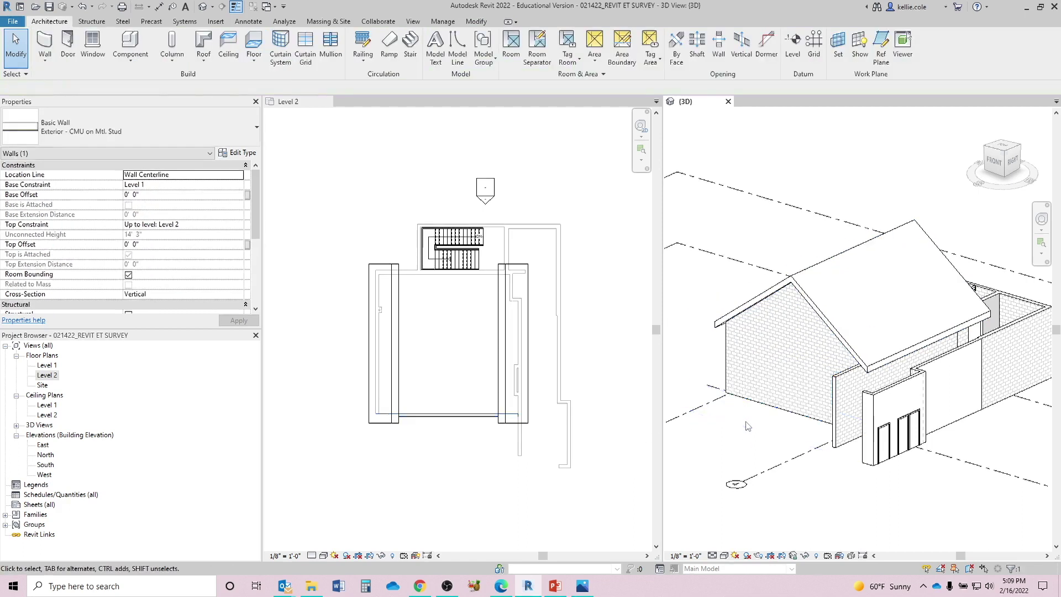
Undo attaching the front wall's top to the gable roof.
middle_click_drag(747, 426, 975, 460, "shift")
left_click(811, 371)
left_click(782, 238)
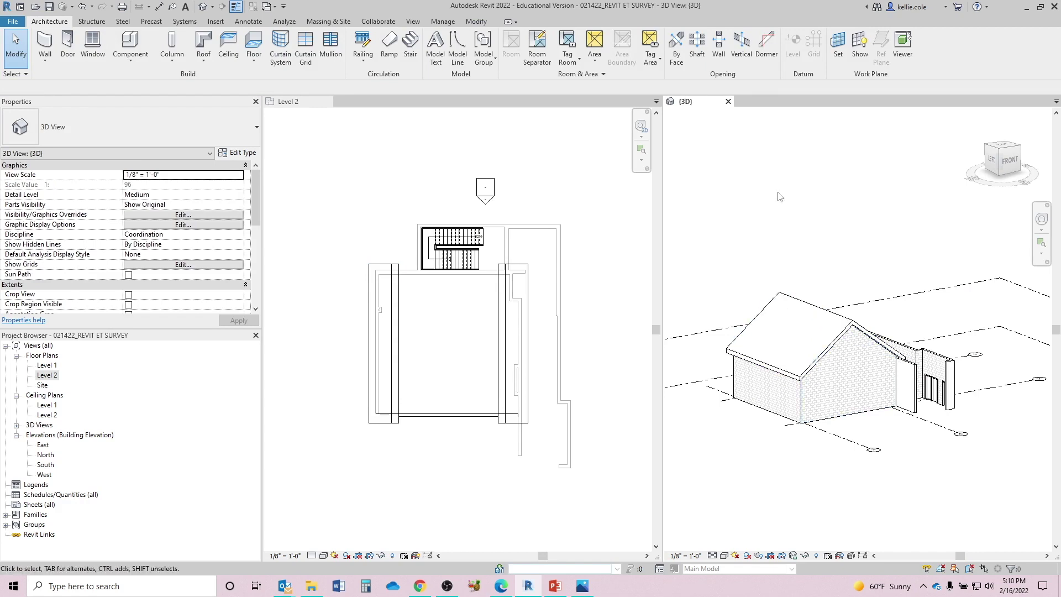
key("ctrl+z")
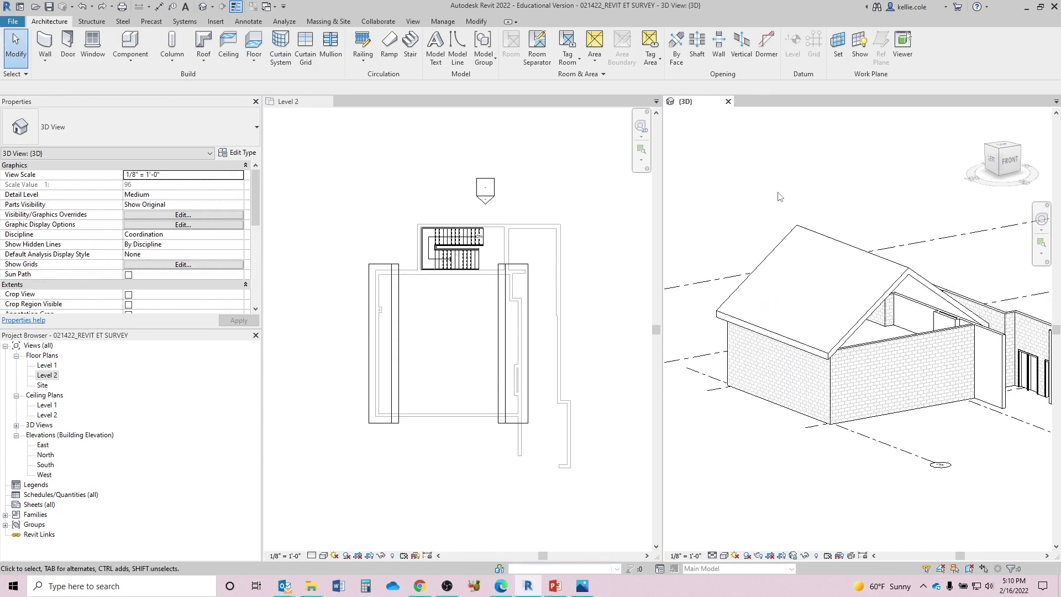
Edit the roof's footprint, turn off Defines Roof Slope for its two side boundary lines, and finish it as a flat roof.
double_click(883, 301)
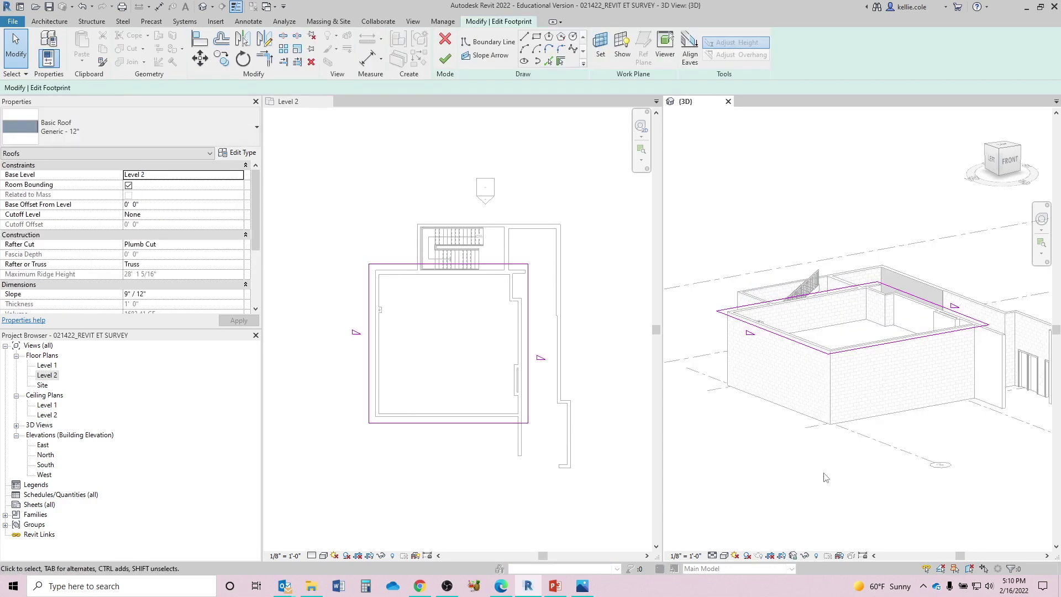
left_click(599, 336)
mouse_move(585, 309)
left_mouse_down()
mouse_move(442, 348)
mouse_move(341, 354)
mouse_move(348, 386)
left_mouse_up()
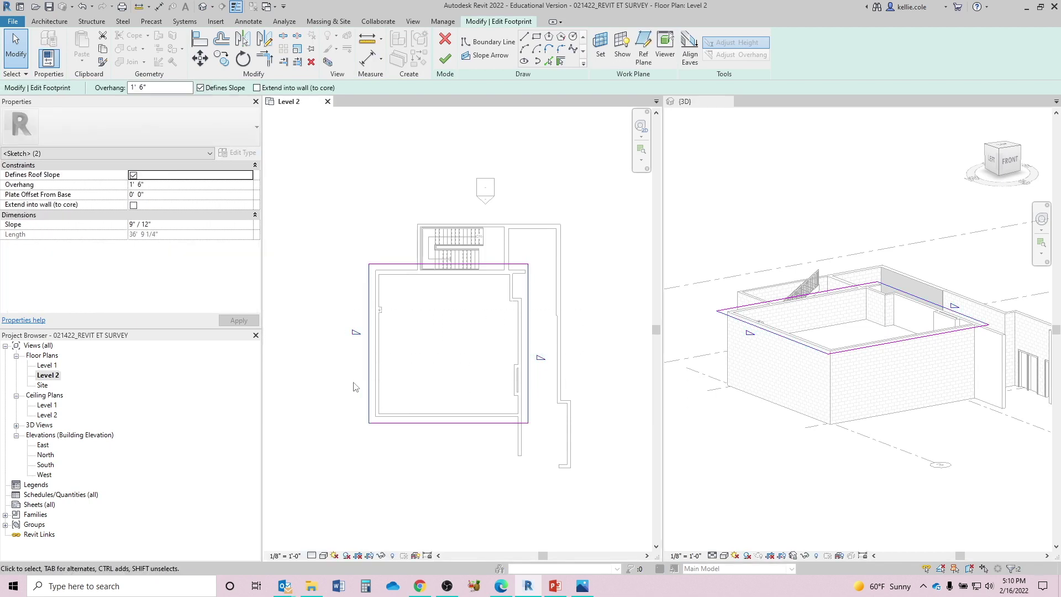
left_click(134, 175)
left_click(547, 193)
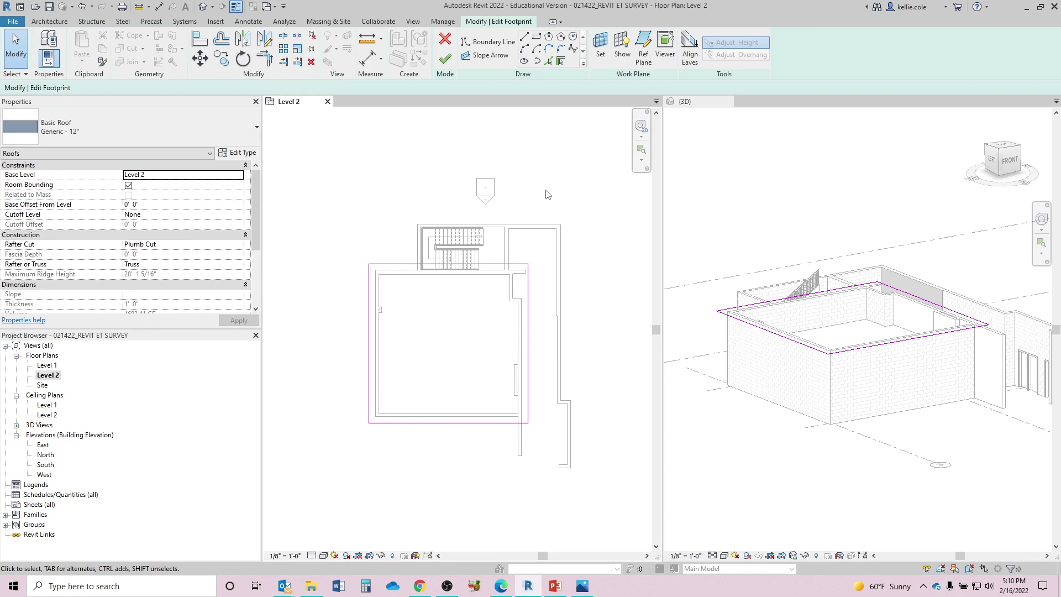
left_click(451, 63)
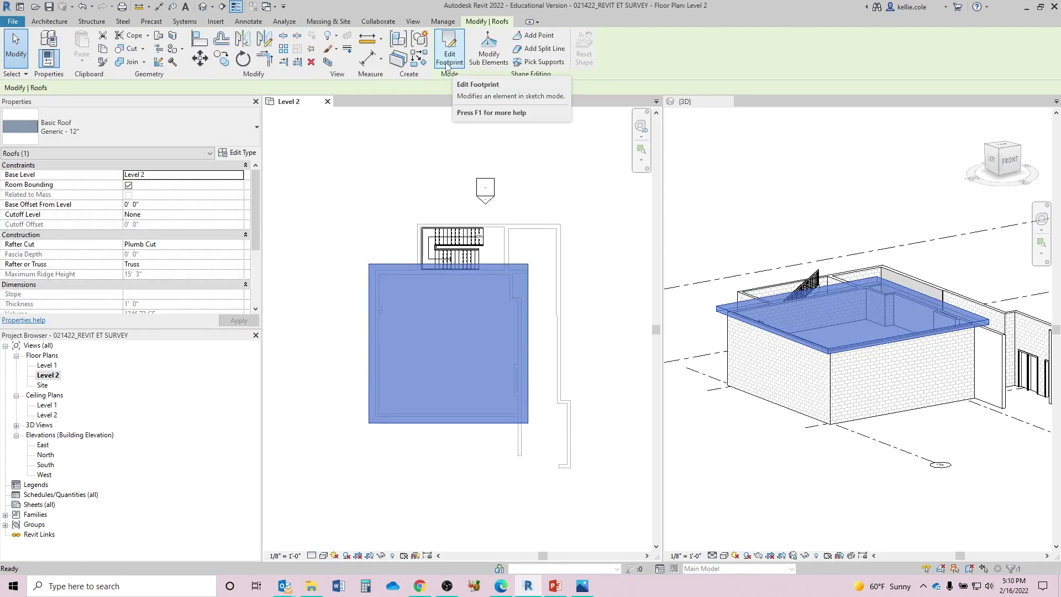
left_click(479, 148)
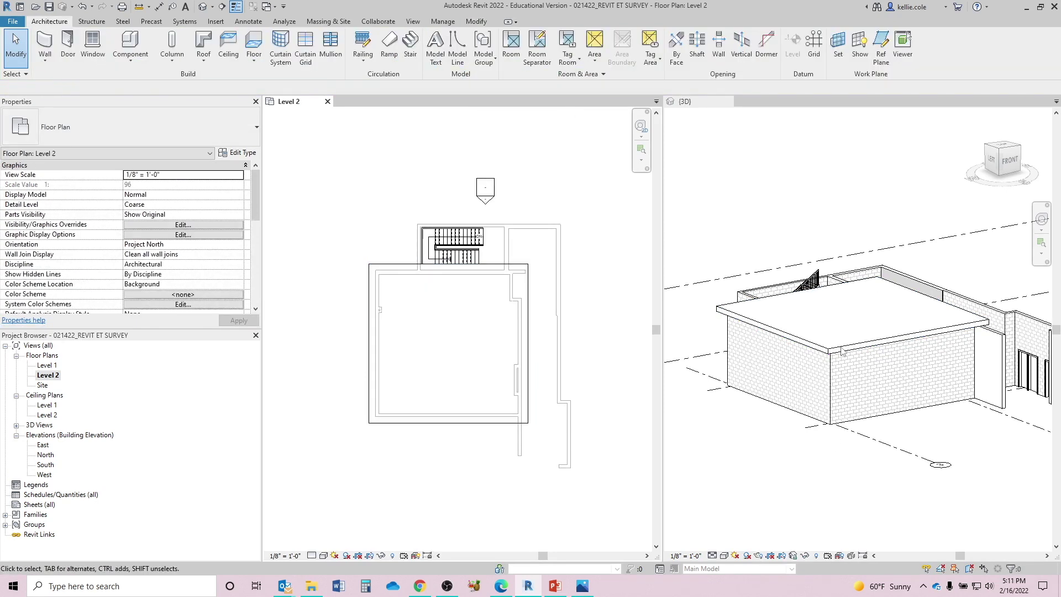
left_click(824, 379)
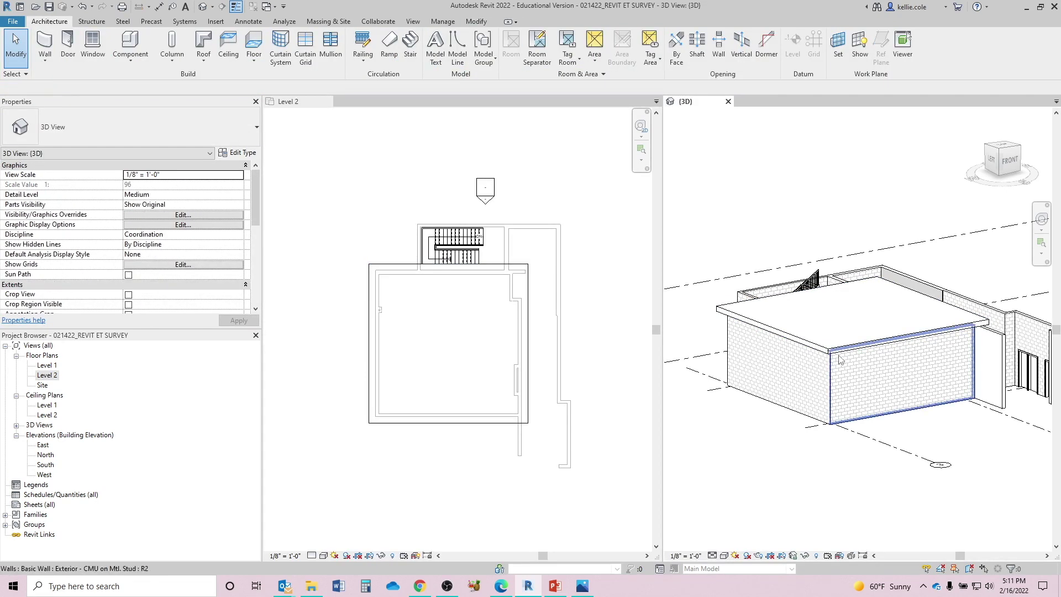
left_click(819, 386)
middle_click_drag(868, 463, 984, 530, "shift")
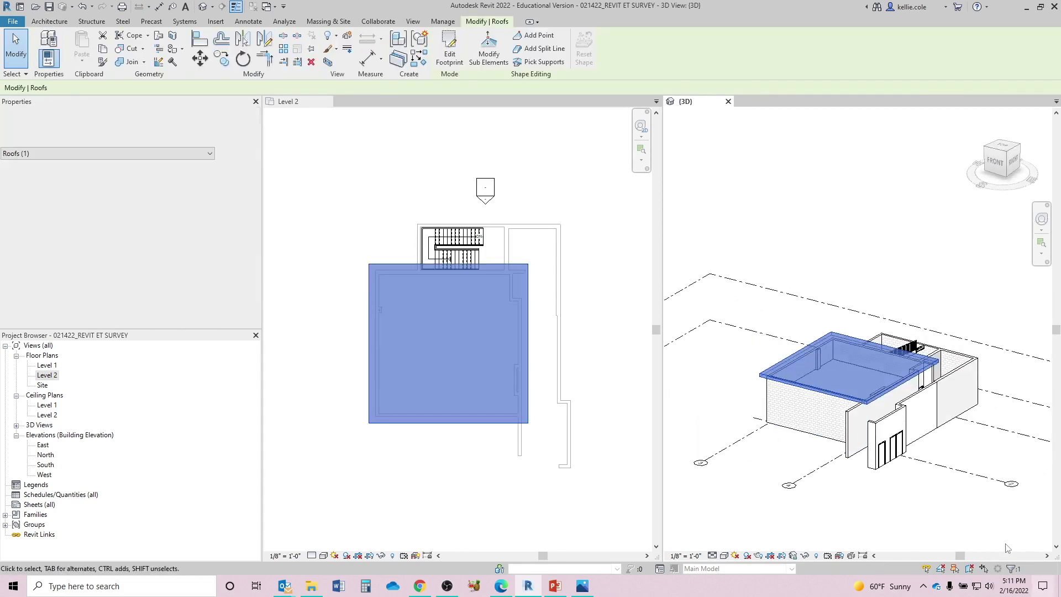
left_click(948, 510)
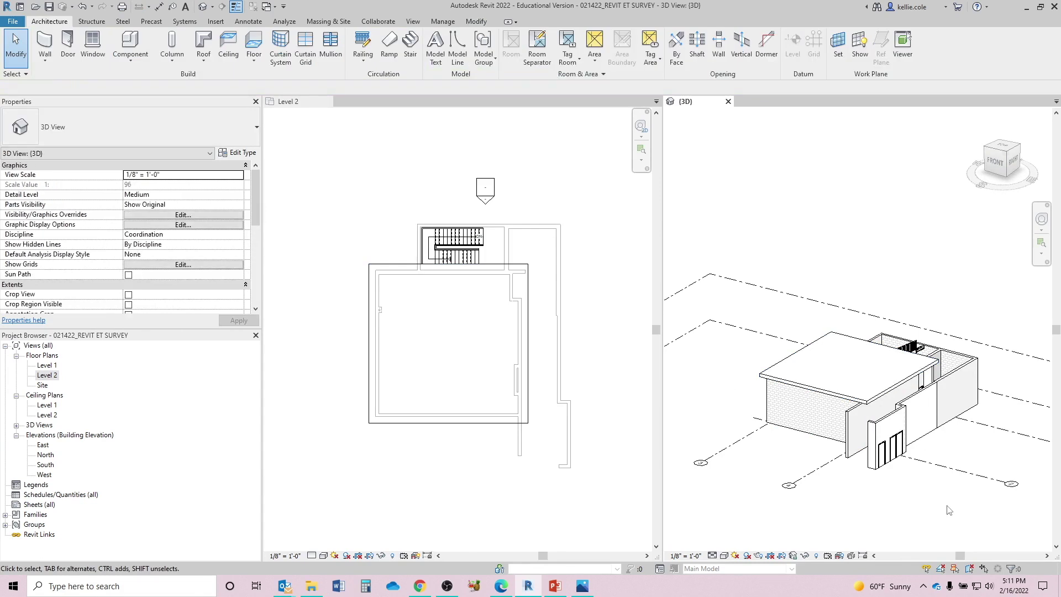